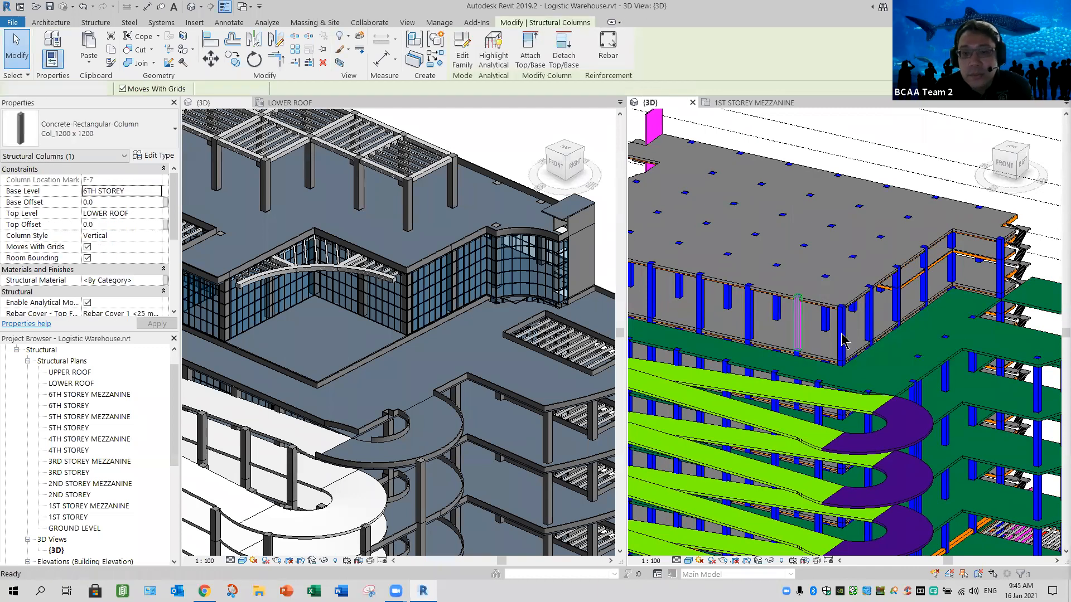
- Delete the four 1200 x 1200 concrete columns at the corner bays between the 6th storey and the lower roof
key(Escape)
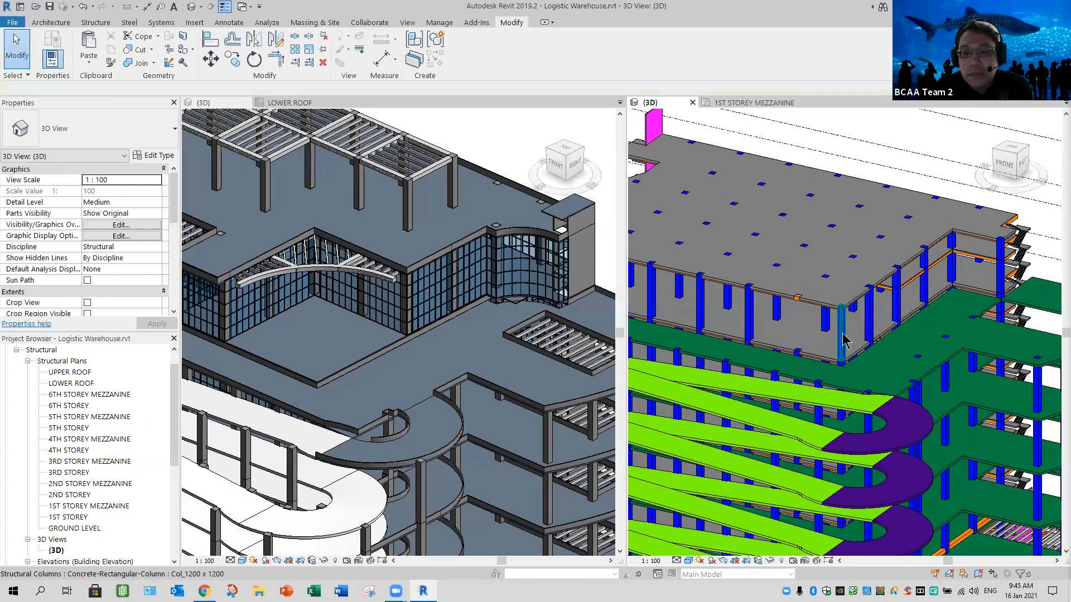
click(842, 335)
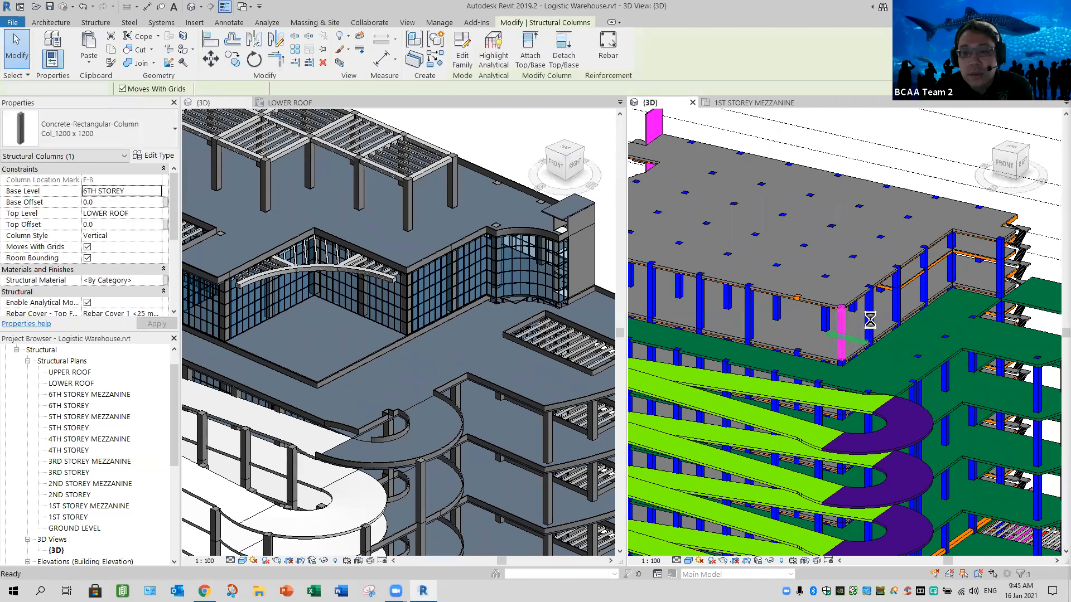
key(Escape)
click(839, 331)
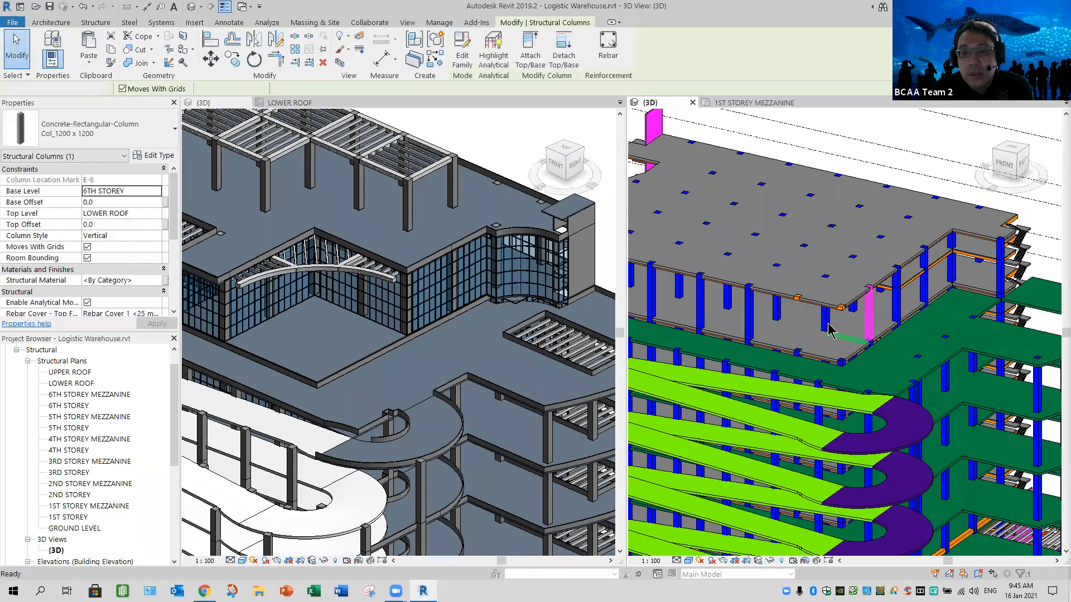
key(Escape)
click(841, 337)
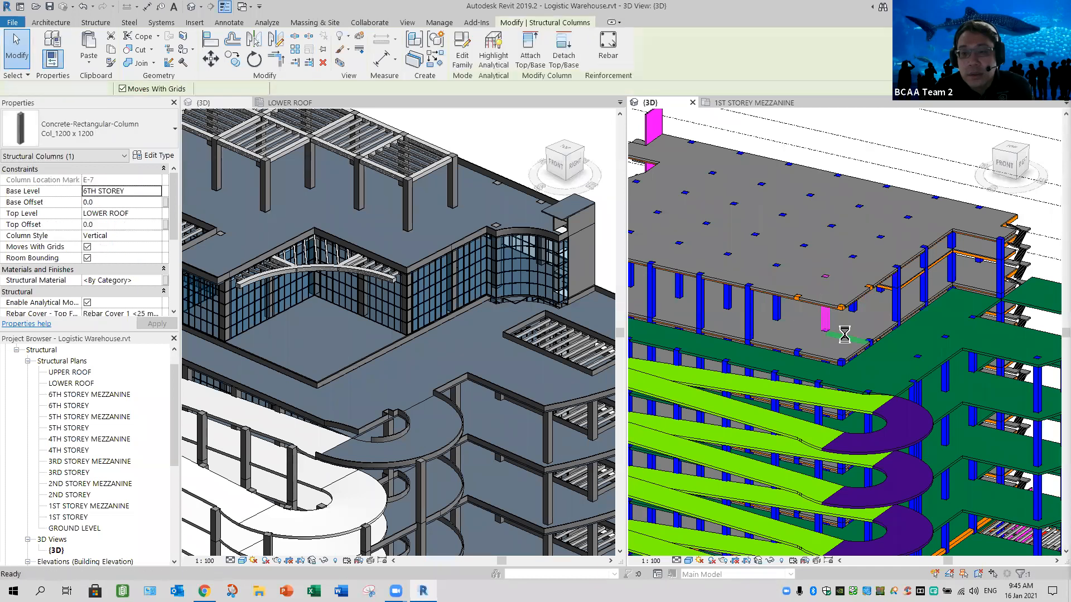
key(Escape)
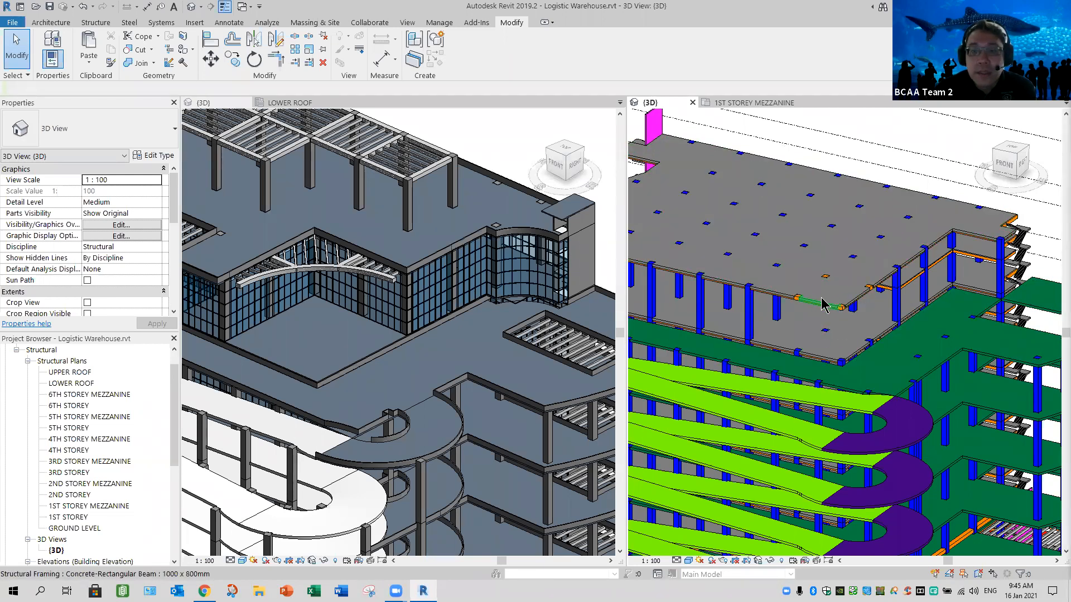
- Start editing the boundary of the lower roof slab and switch to the LOWER ROOF structural plan
scroll(856, 304, up, 2)
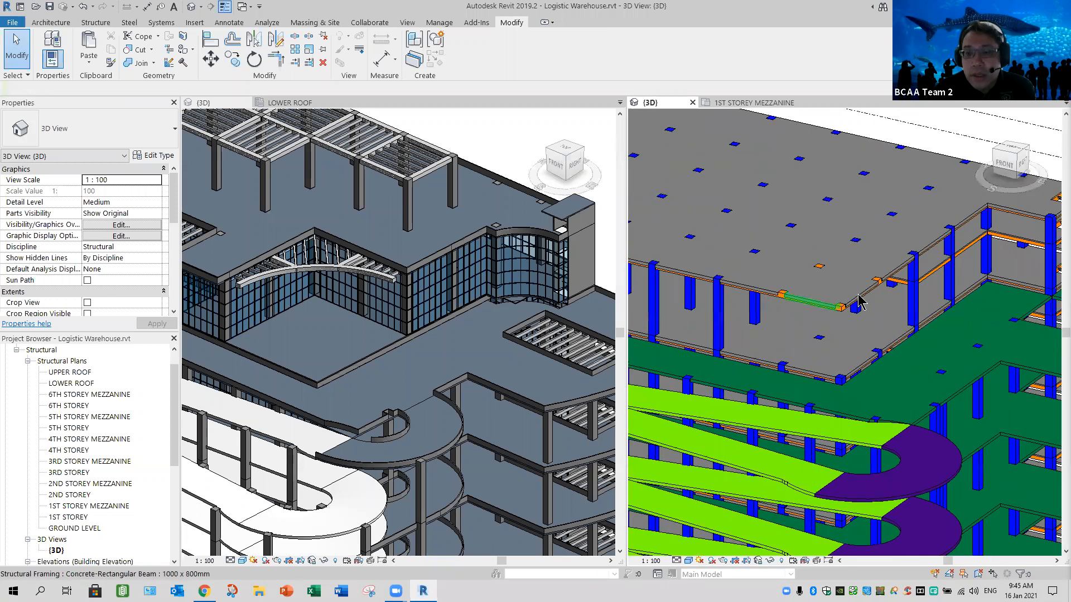
scroll(859, 303, up, 3)
click(747, 137)
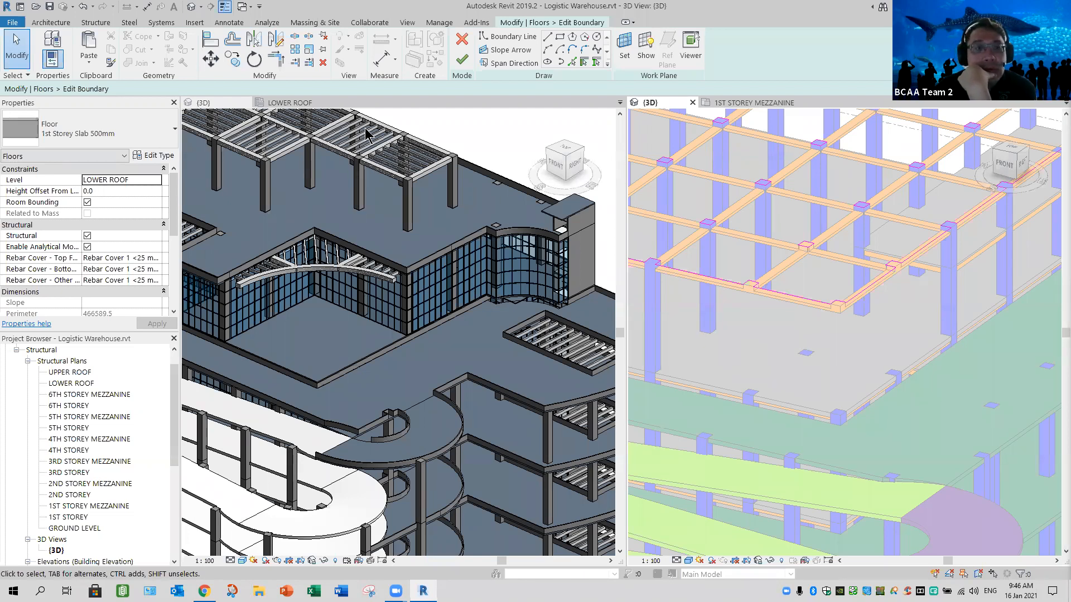
click(291, 103)
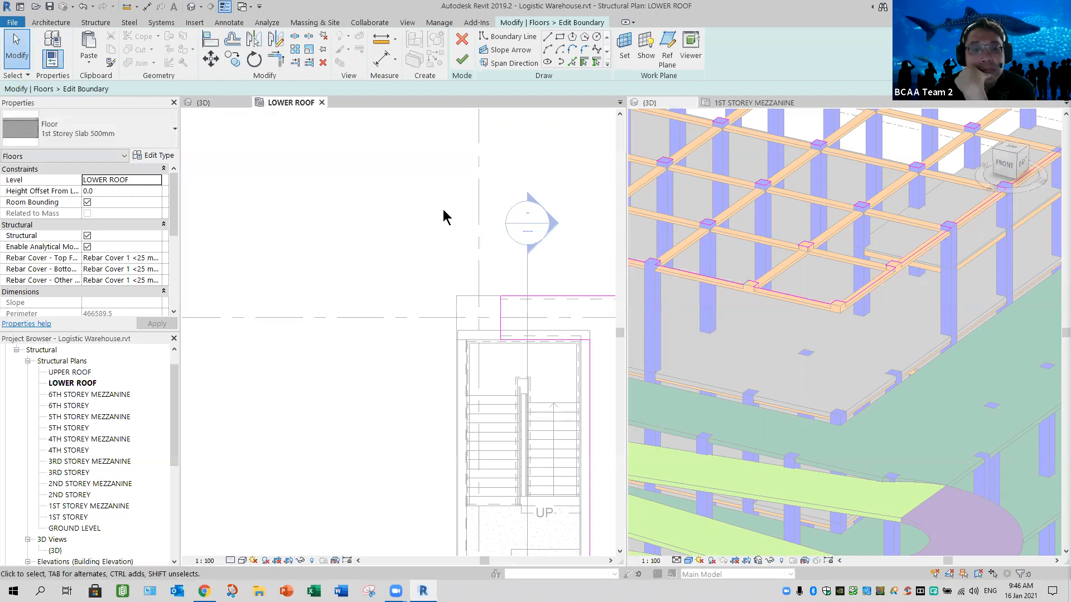
- Delete the slab boundary lines along the lower edge of the two corner bays with the curved beam
scroll(521, 270, down, 5)
middle_drag(564, 341, 318, 282)
middle_drag(474, 260, 354, 220)
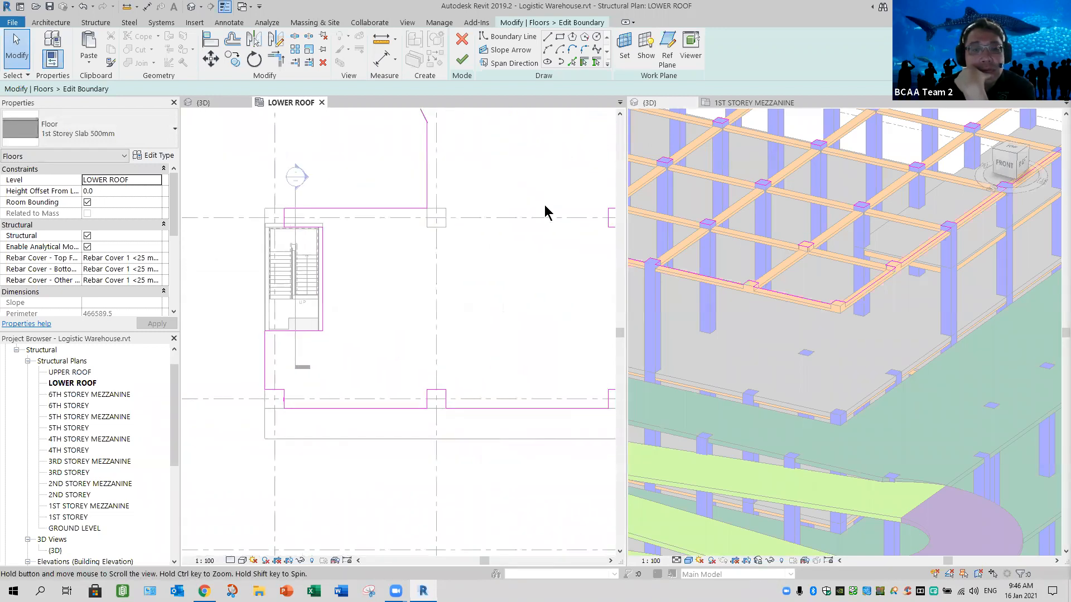
middle_drag(544, 208, 466, 206)
scroll(444, 299, down, 2)
scroll(445, 298, down, 2)
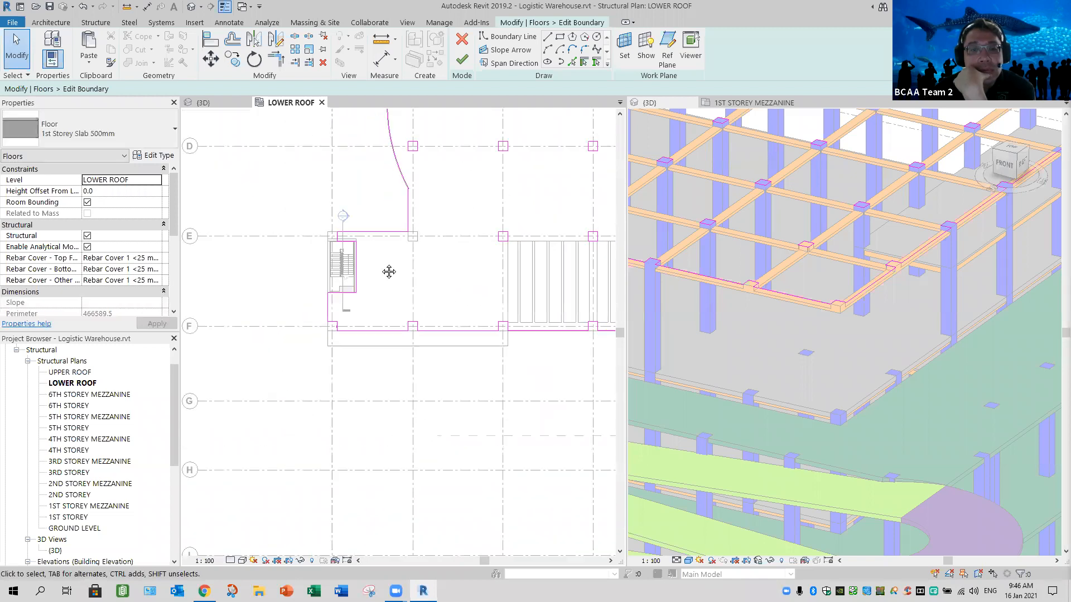
middle_drag(387, 269, 400, 262)
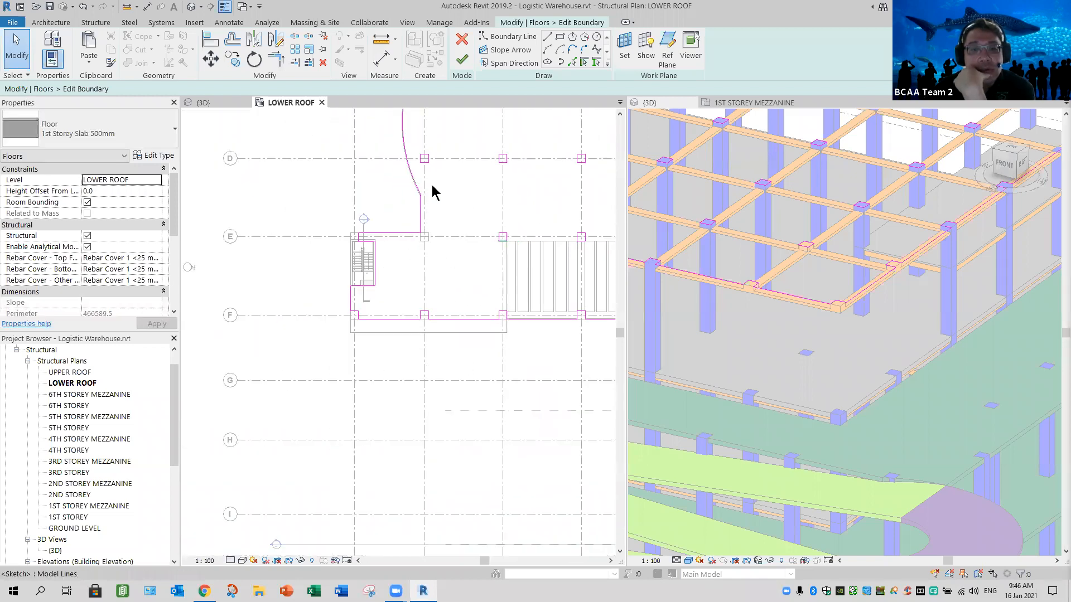
middle_drag(569, 276, 229, 351)
middle_drag(470, 344, 496, 332)
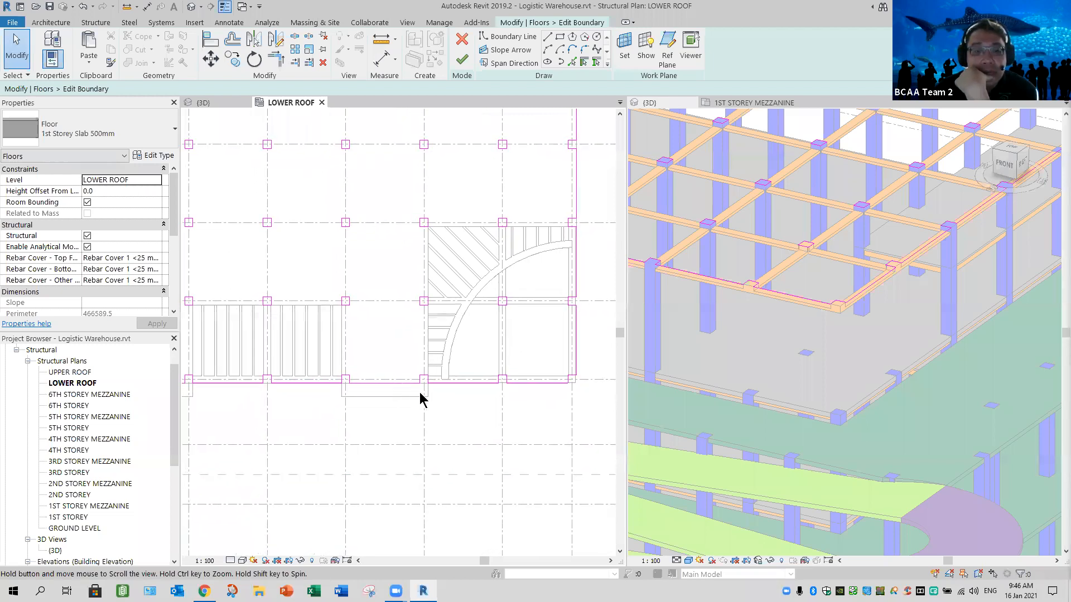
middle_drag(397, 397, 398, 395)
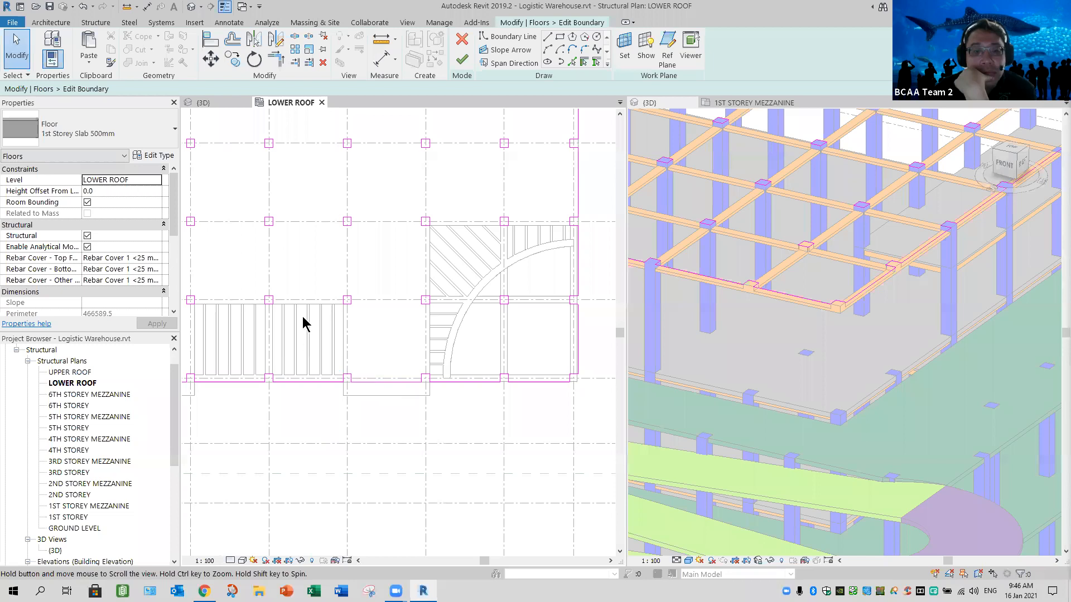
scroll(508, 399, up, 4)
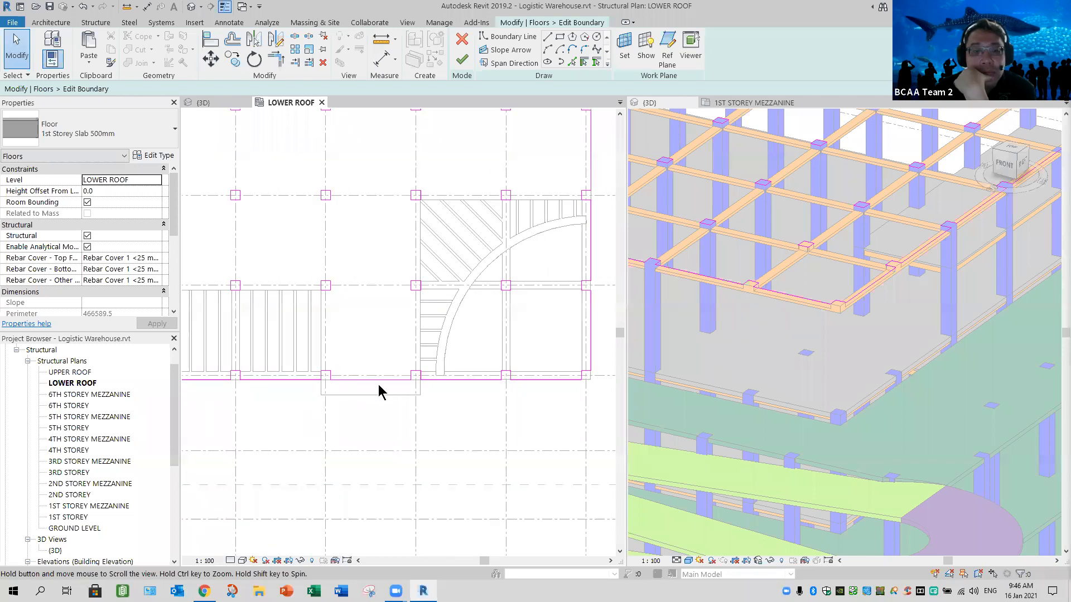
middle_drag(566, 337, 536, 324)
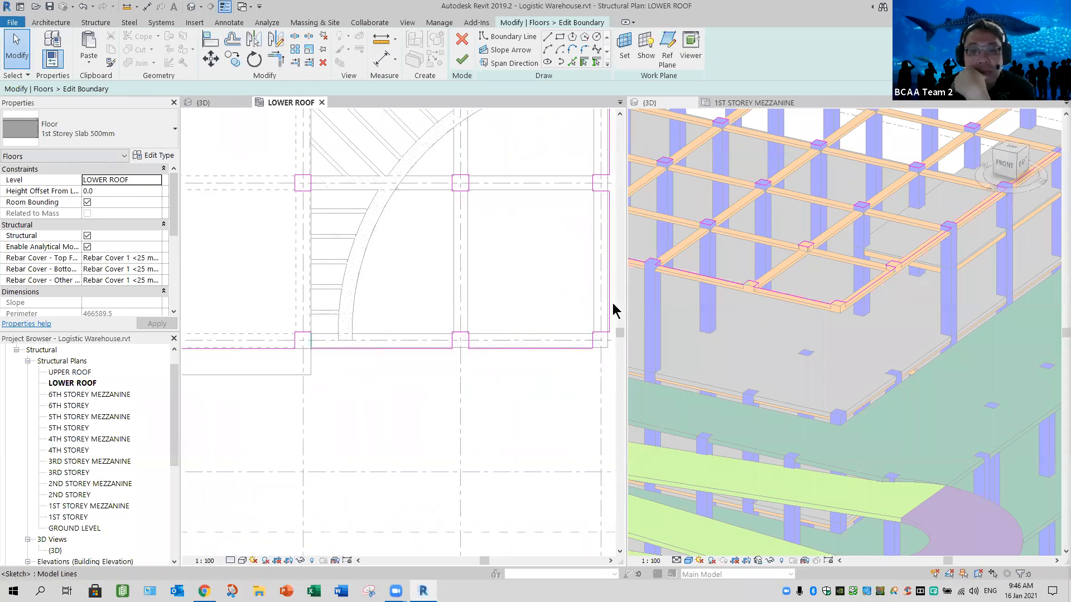
drag(309, 308, 609, 395)
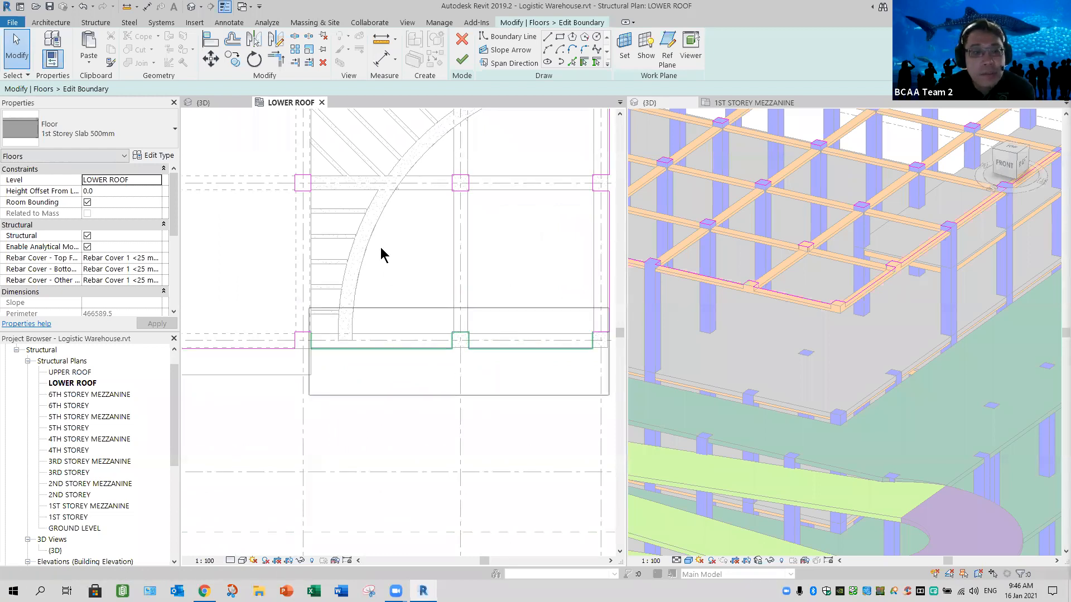
drag(609, 308, 612, 303)
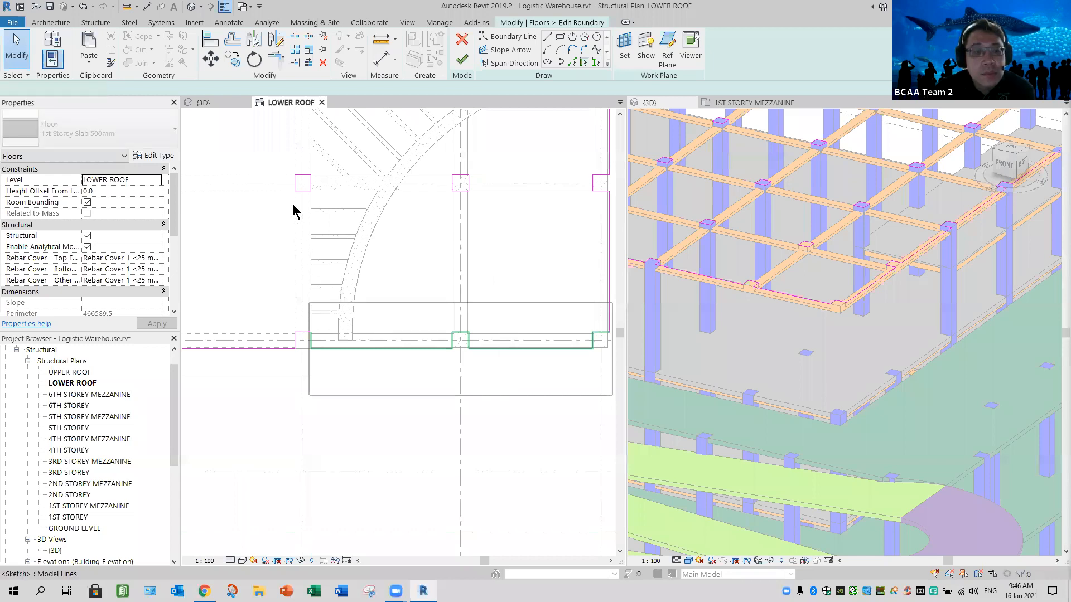
- Stretch the boundary line on the right face of the column at the inner side of the corner bays downward to about 4321 mm
scroll(354, 308, up, 5)
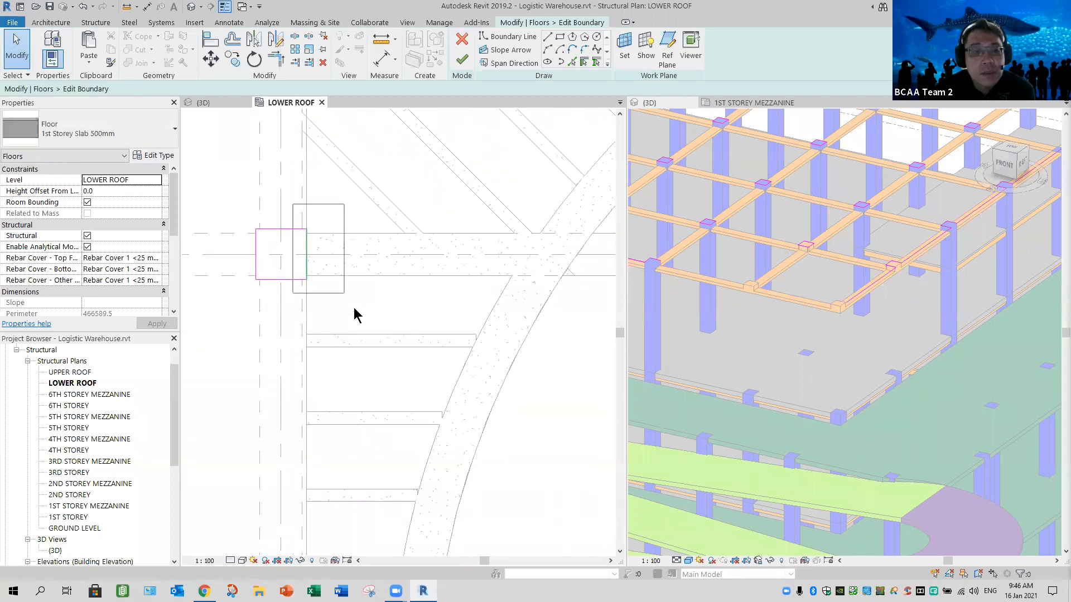
click(307, 278)
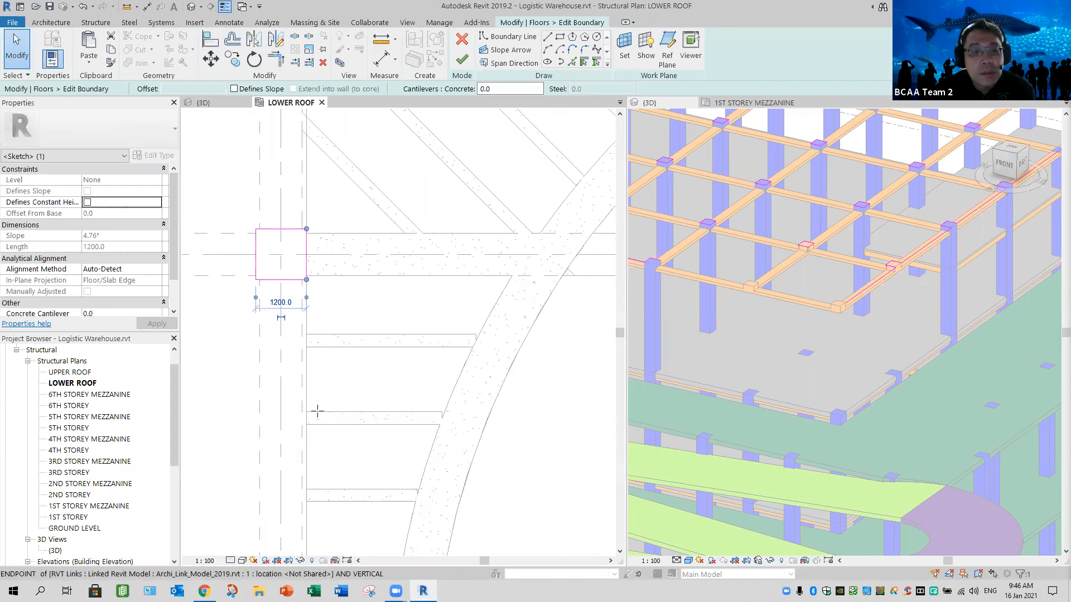
drag(307, 279, 306, 412)
scroll(374, 388, down, 2)
middle_drag(375, 387, 394, 215)
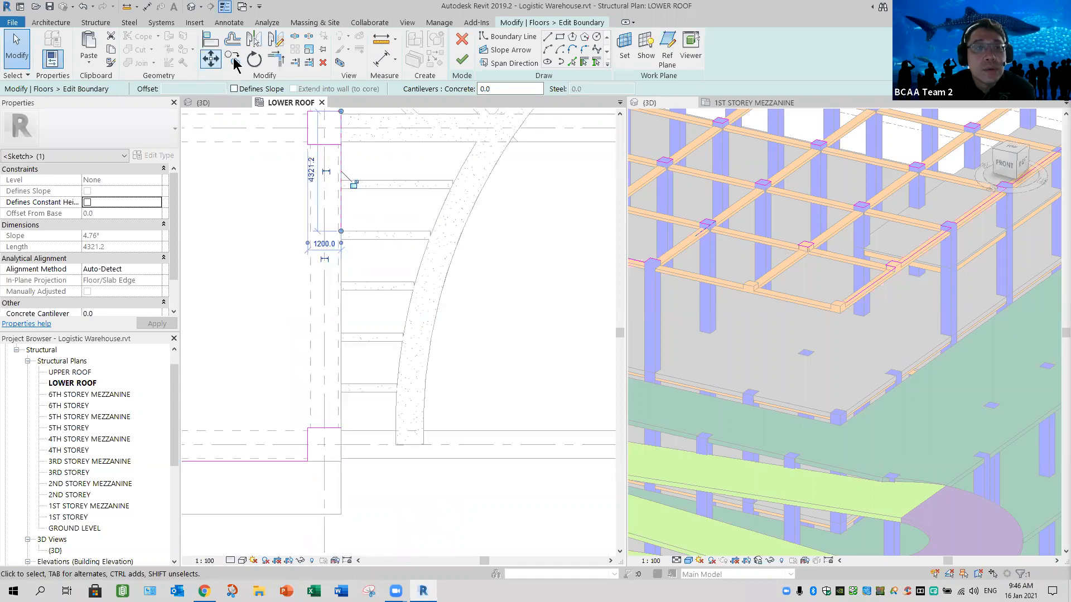
- Trim or extend the stretched boundary line to form corners with the outlines of the columns below and above it
click(275, 58)
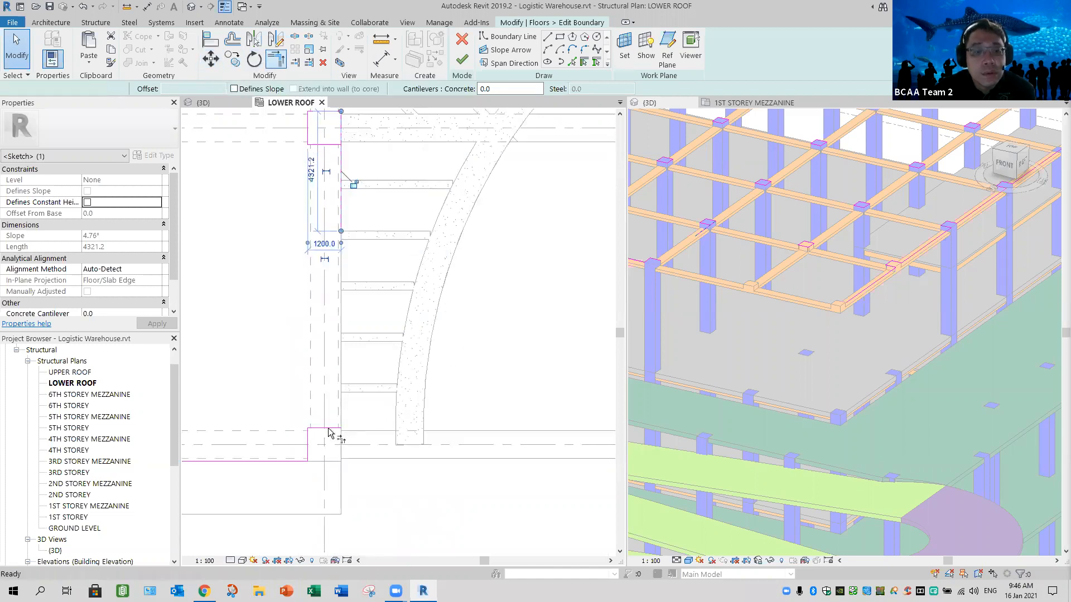
click(342, 223)
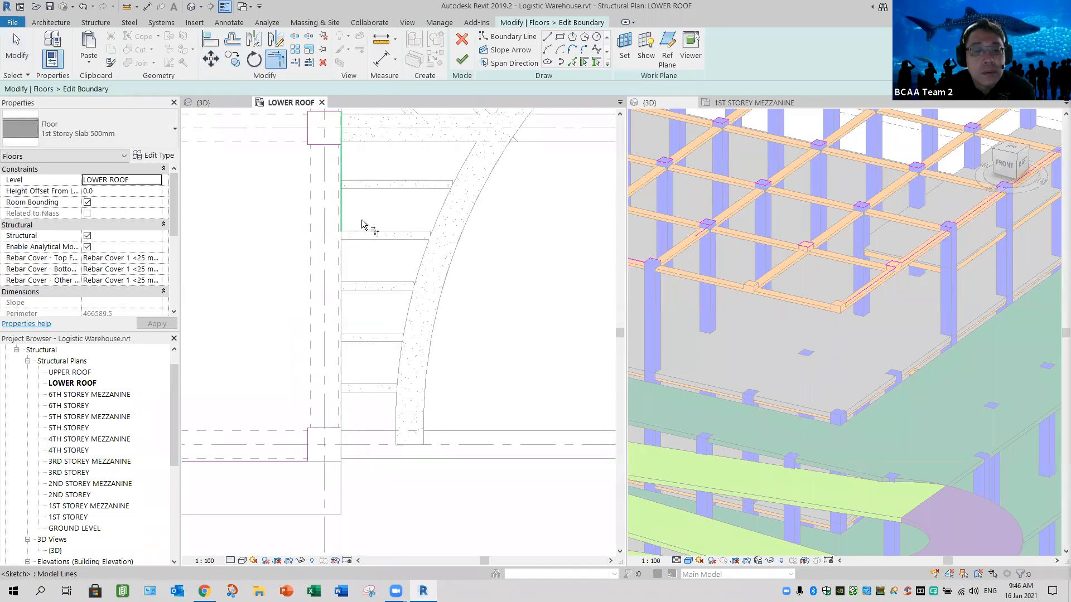
scroll(362, 194, up, 2)
middle_drag(363, 197, 385, 411)
click(347, 312)
click(437, 252)
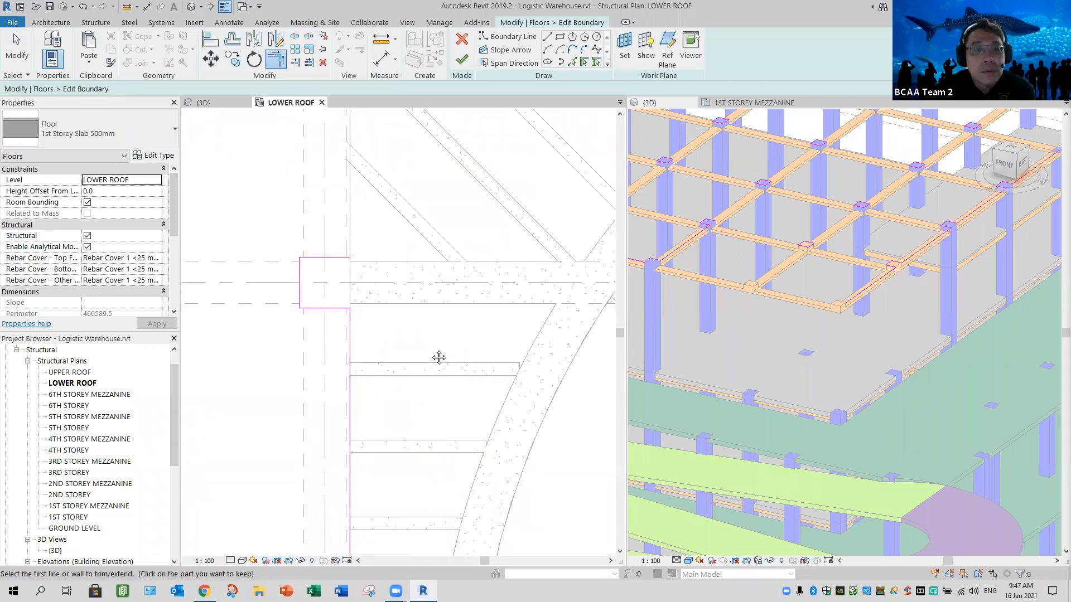
- Draw a straight vertical boundary line 10200 mm long from that column's upper-right corner to the next column's lower-right corner
middle_drag(388, 198, 384, 325)
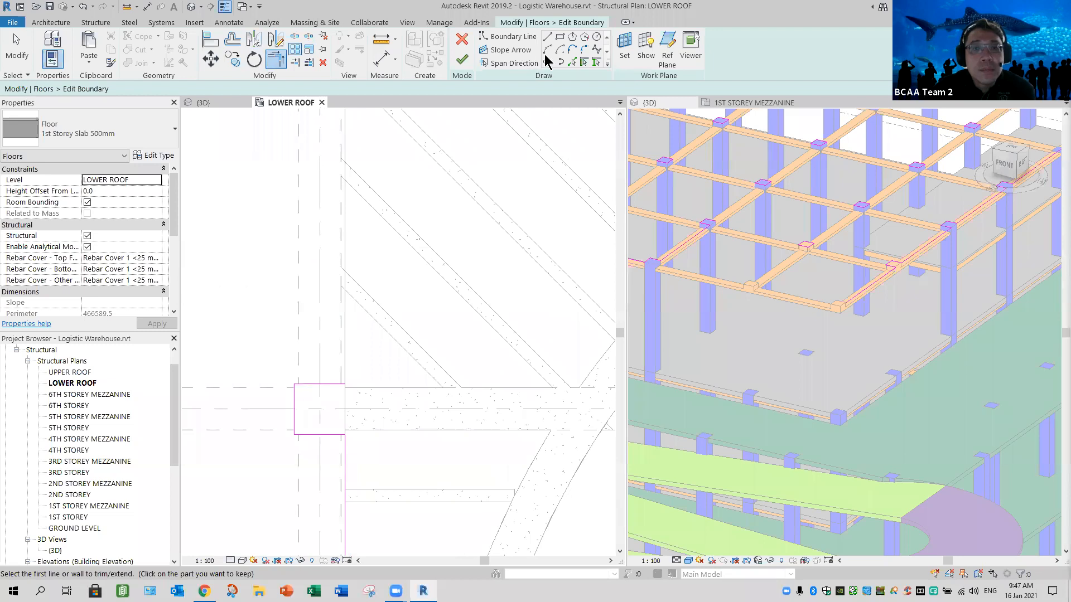
click(547, 36)
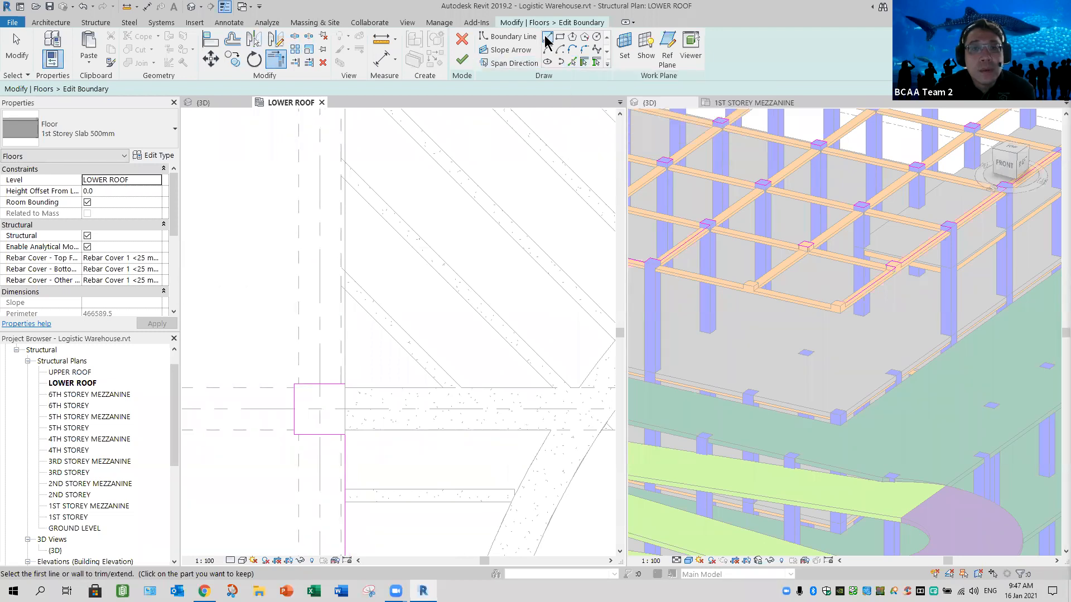
click(346, 384)
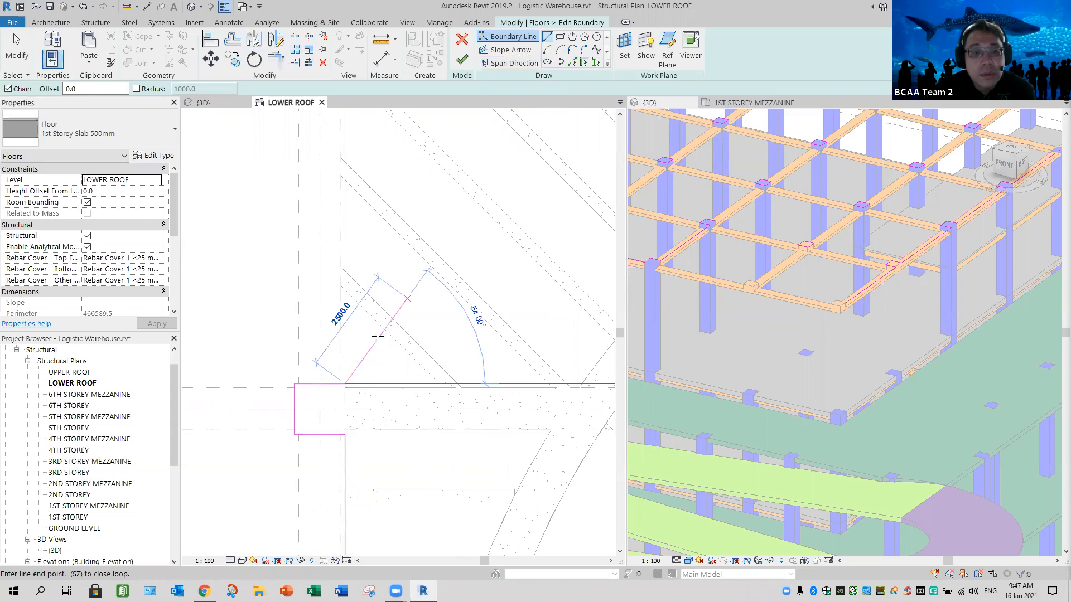
scroll(408, 298, down, 3)
middle_drag(375, 127, 374, 324)
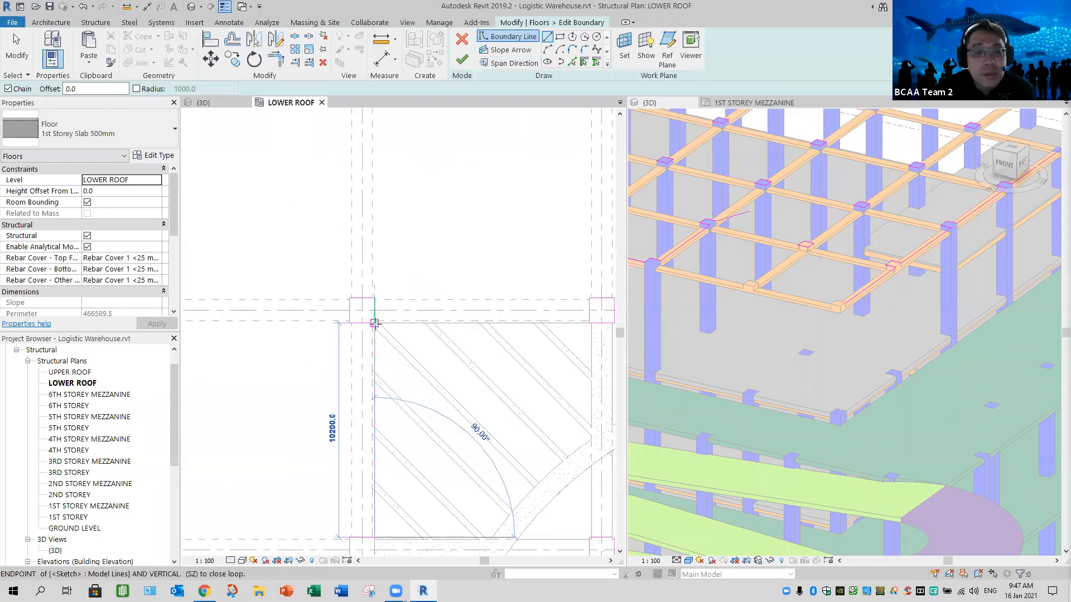
scroll(375, 322, up, 3)
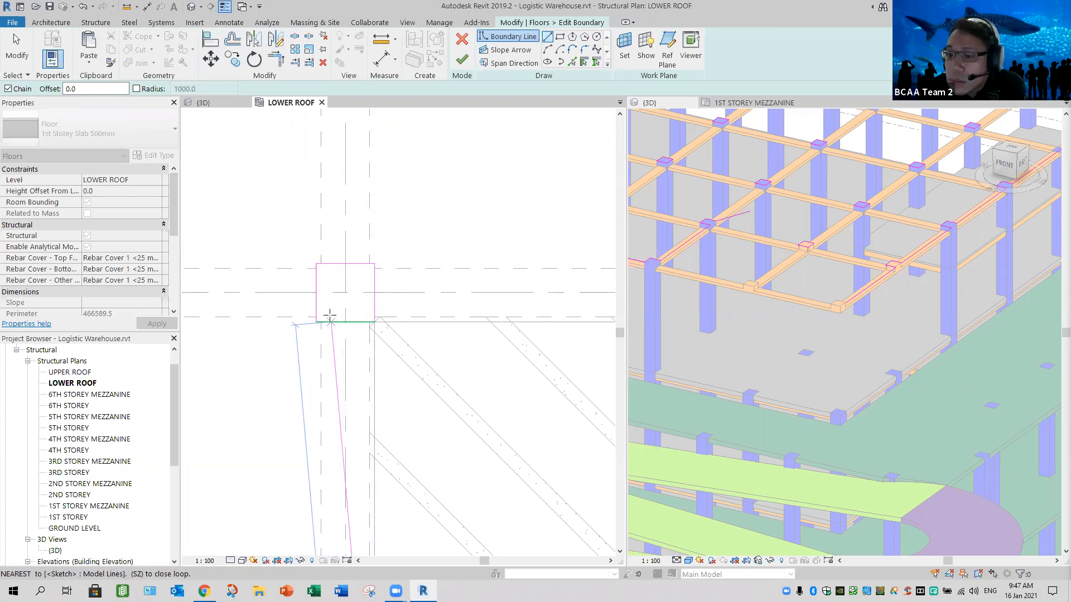
click(374, 322)
scroll(446, 359, down, 2)
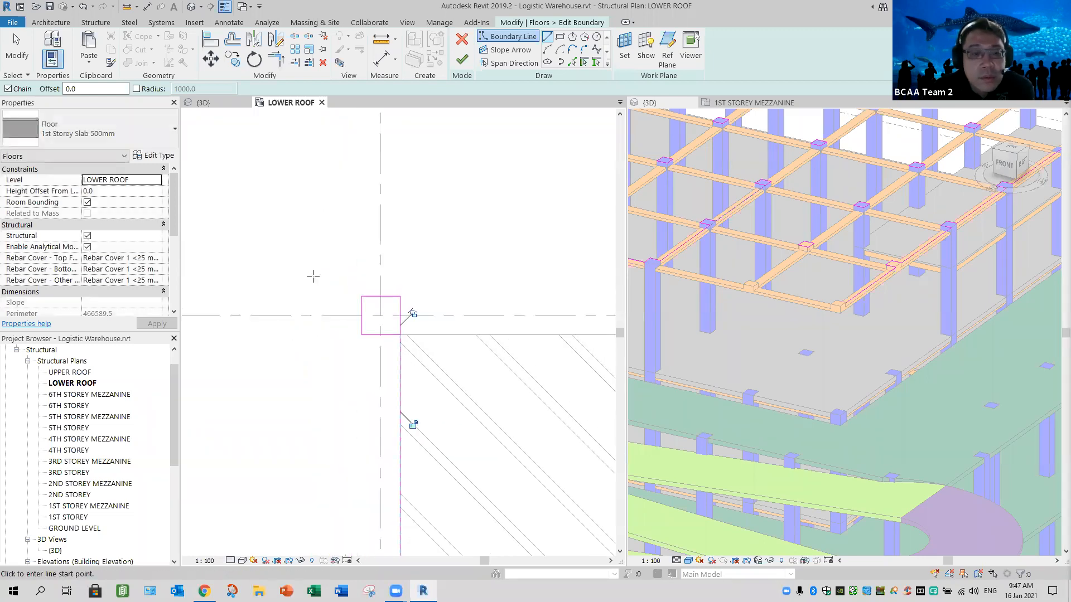
click(17, 49)
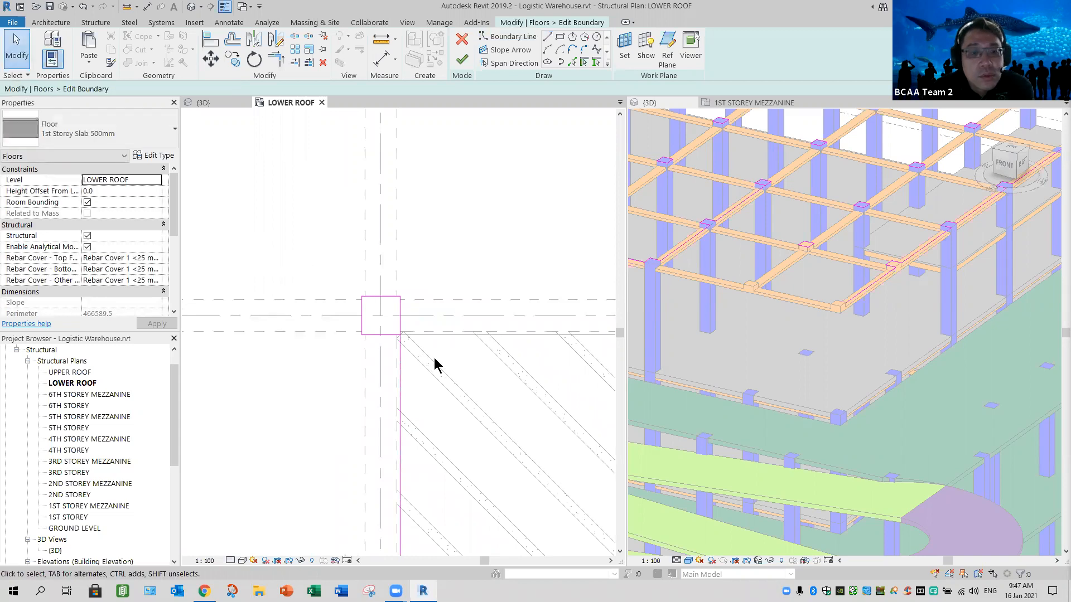
- Trim and extend the column outline segments into a continuous boundary along the upper side of the curved-beam bays to the slab's outer edge
scroll(456, 385, down, 4)
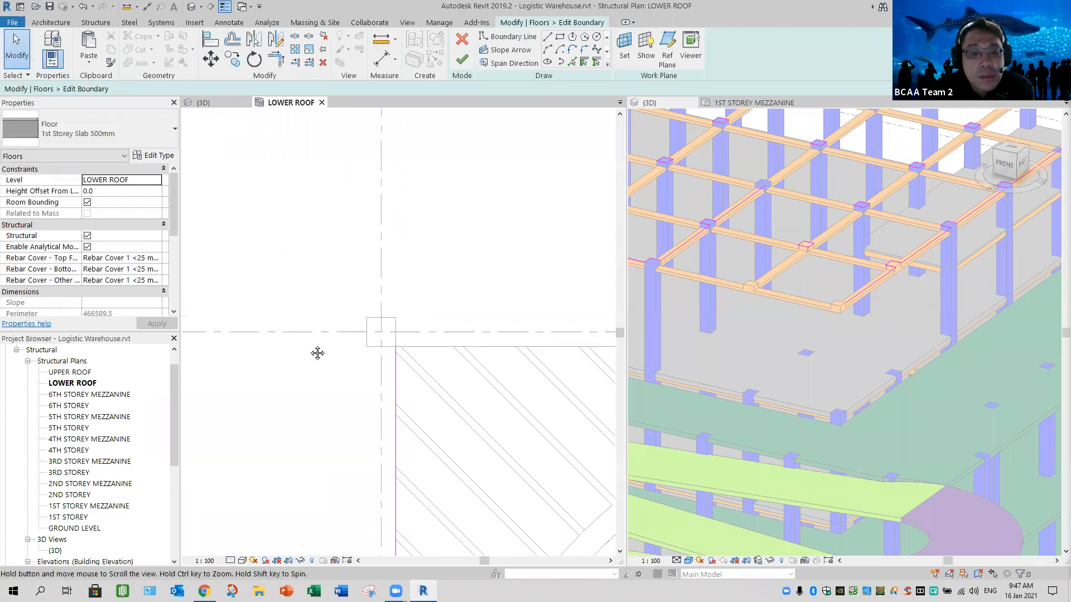
click(275, 59)
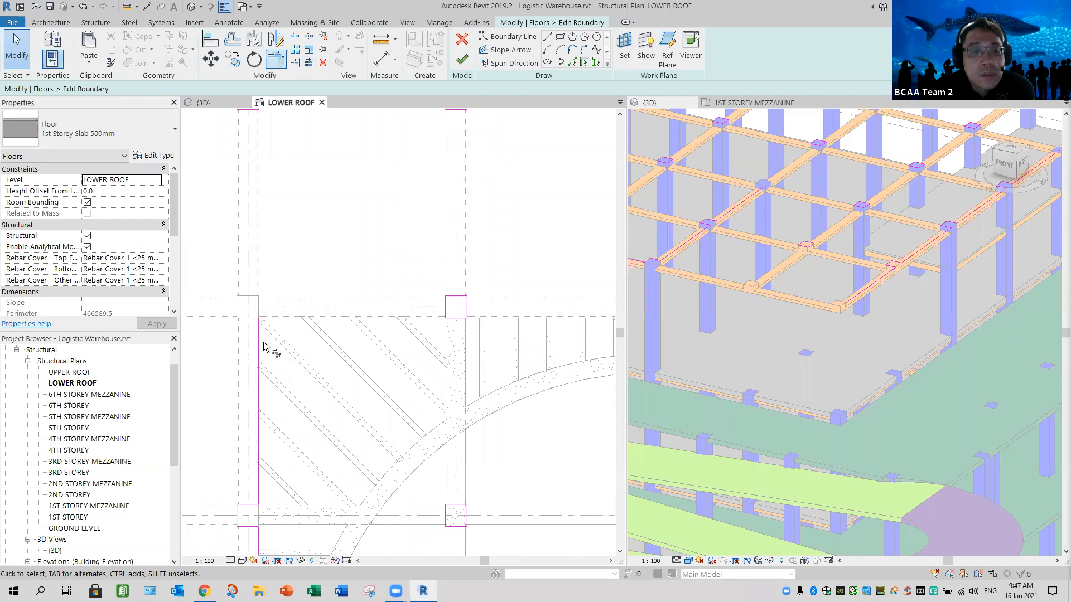
click(440, 320)
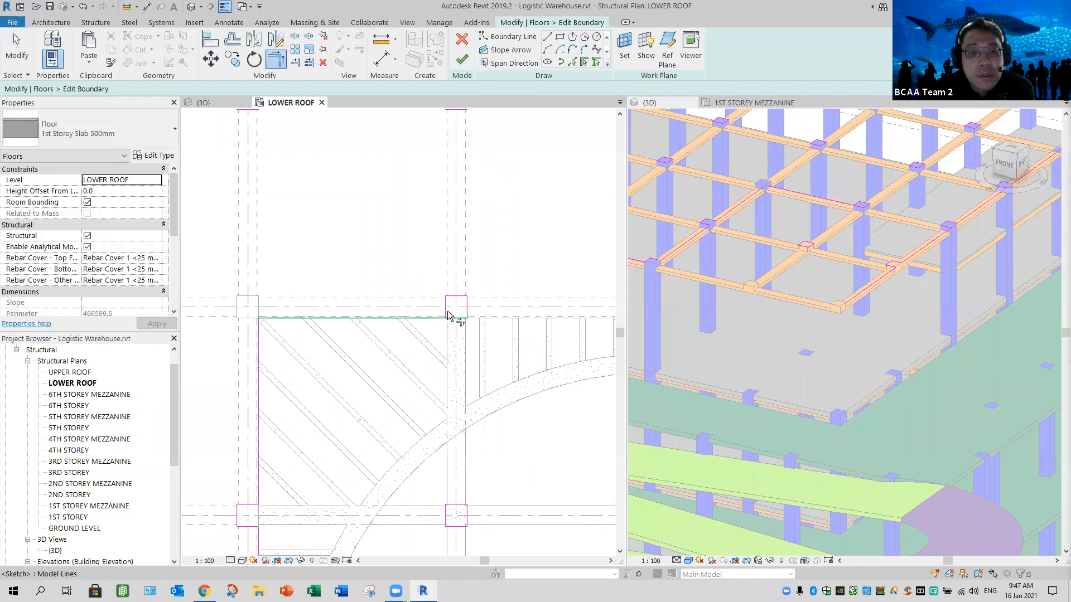
middle_drag(403, 379, 257, 400)
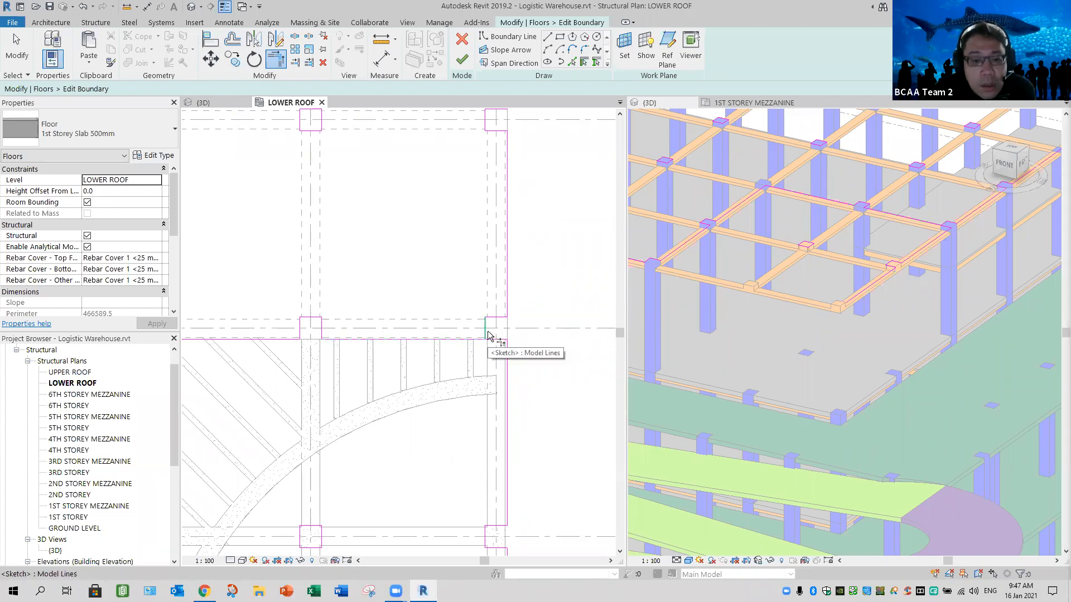
scroll(488, 378, down, 3)
middle_drag(484, 376, 473, 264)
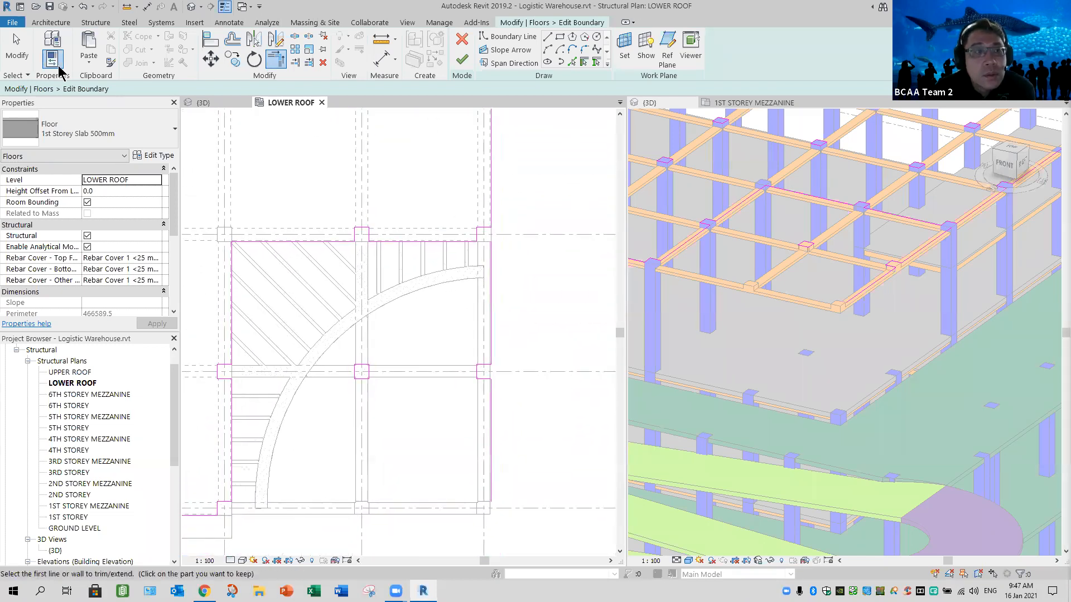
- Delete the leftover slab boundary lines along the outer right edge of the corner bays
key(Escape)
drag(336, 406, 401, 343)
mouse_move(461, 527)
mouse_down()
mouse_move(521, 330)
mouse_move(522, 234)
mouse_up()
key(Delete)
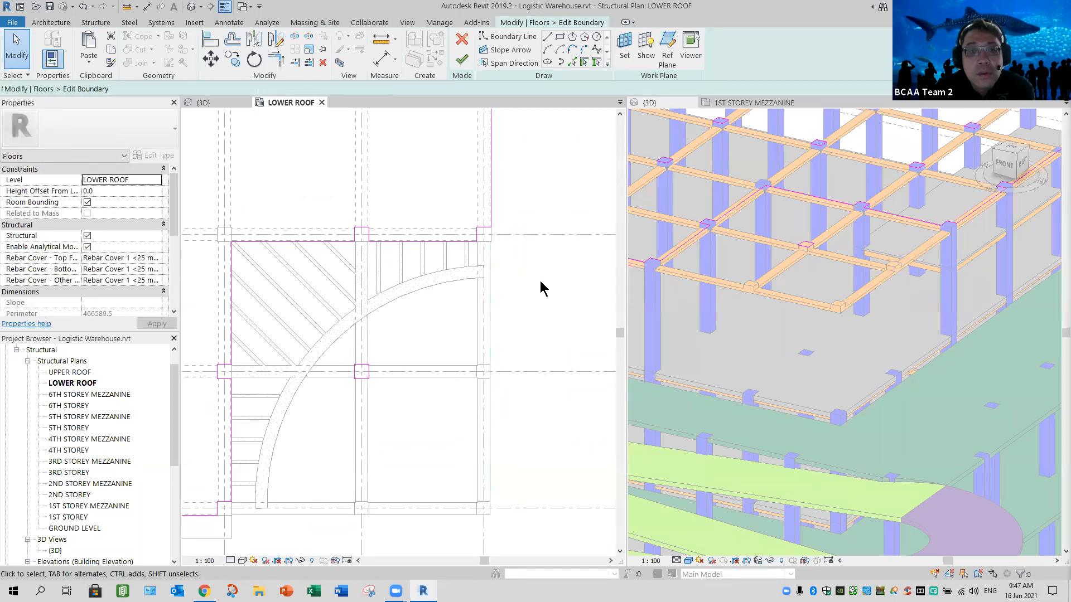
- Finish the lower roof slab boundary edit and decline attaching walls to the slab's underside
click(457, 66)
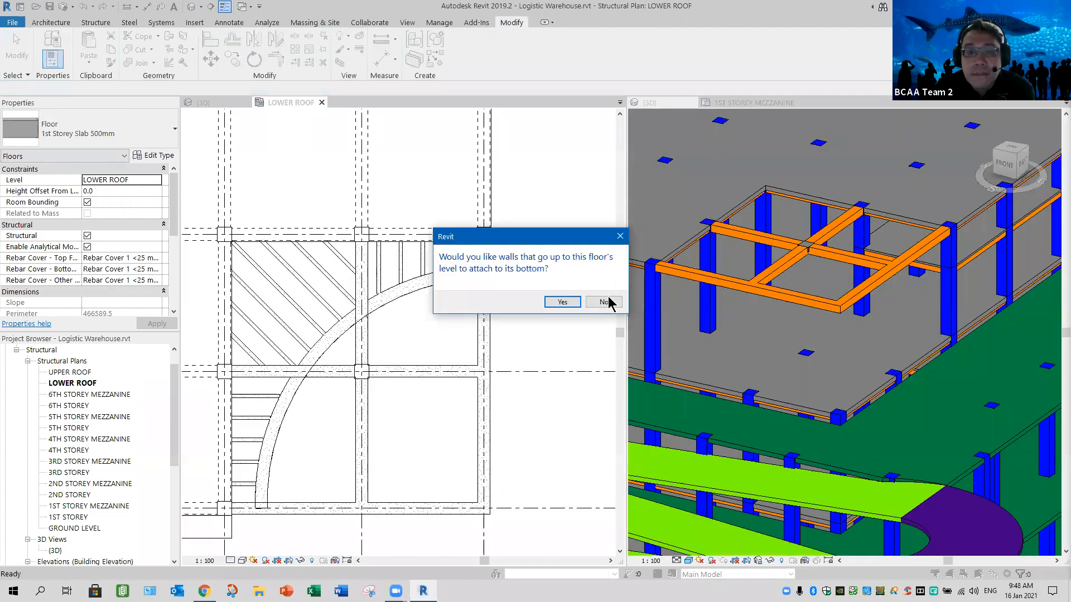
click(605, 301)
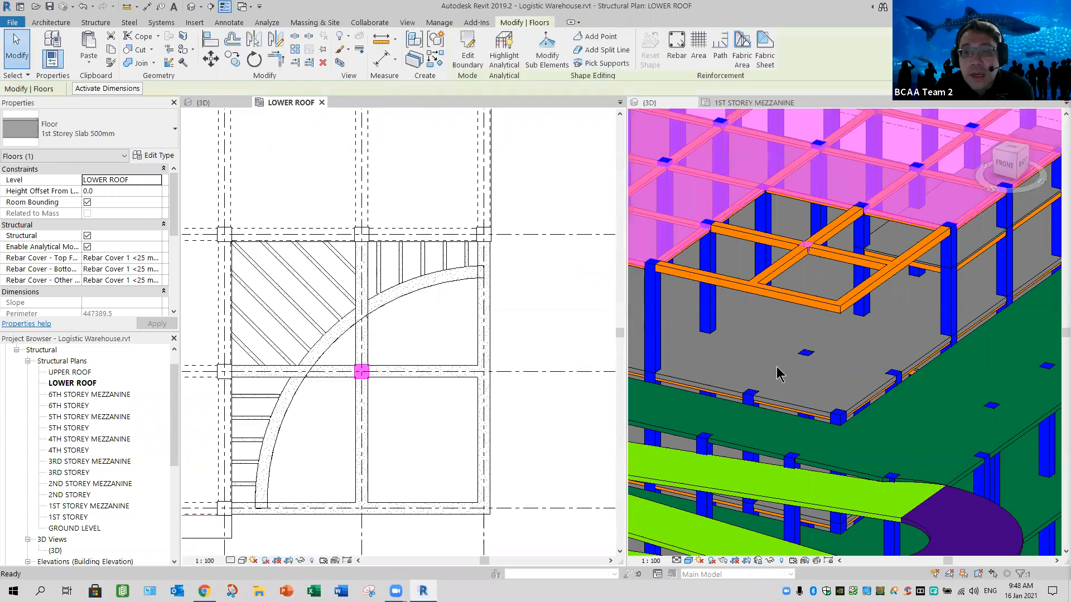
- Delete the four 1000 x 800 mm beams framing the outermost corner bay at lower roof level
click(841, 321)
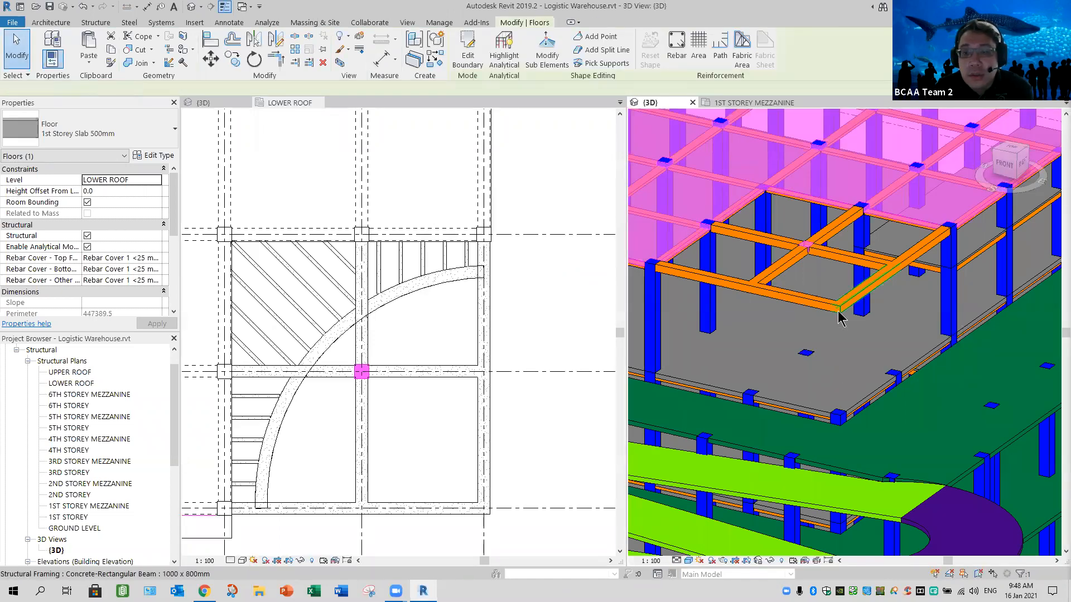
click(841, 320)
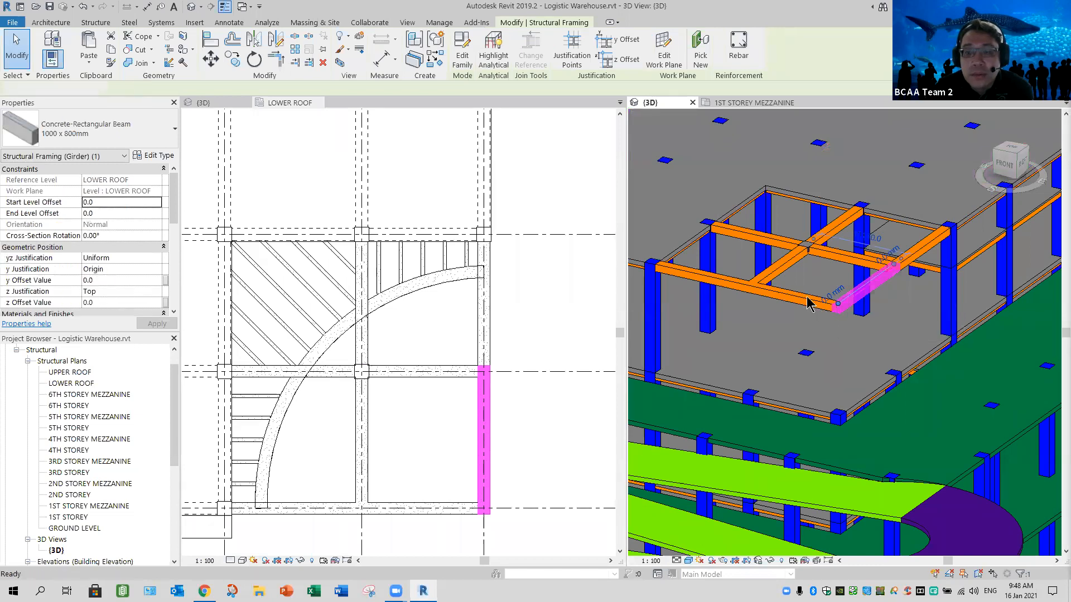
key(Escape)
click(822, 302)
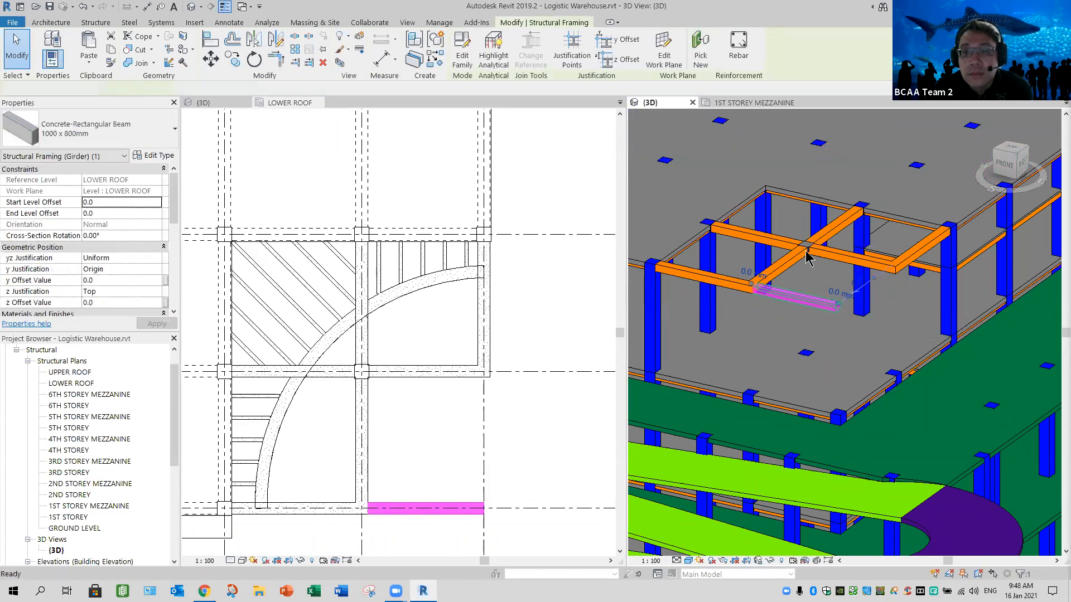
key(Escape)
scroll(806, 258, up, 5)
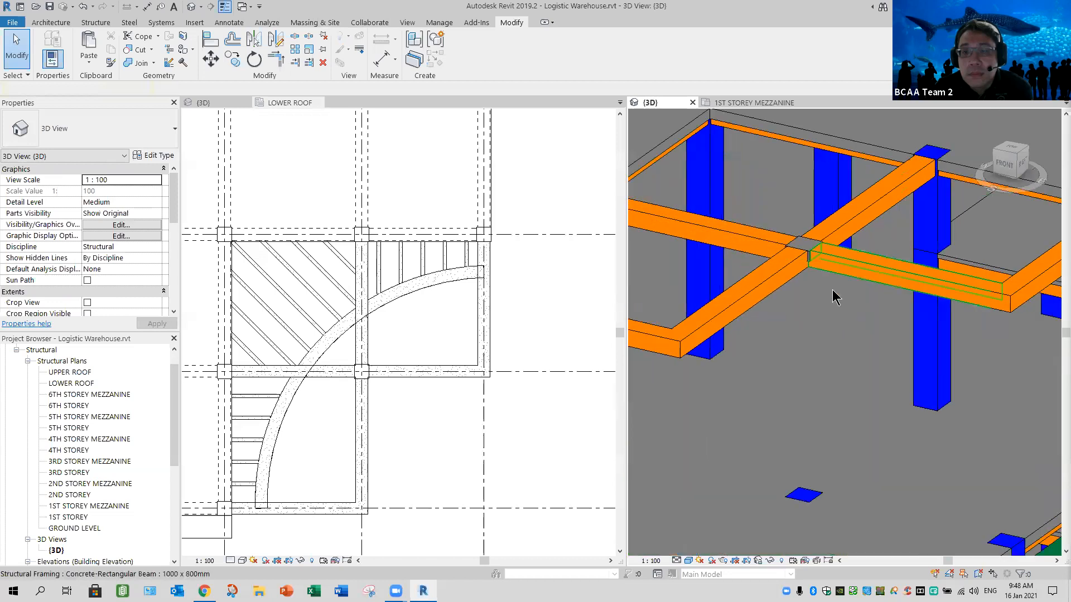
click(832, 293)
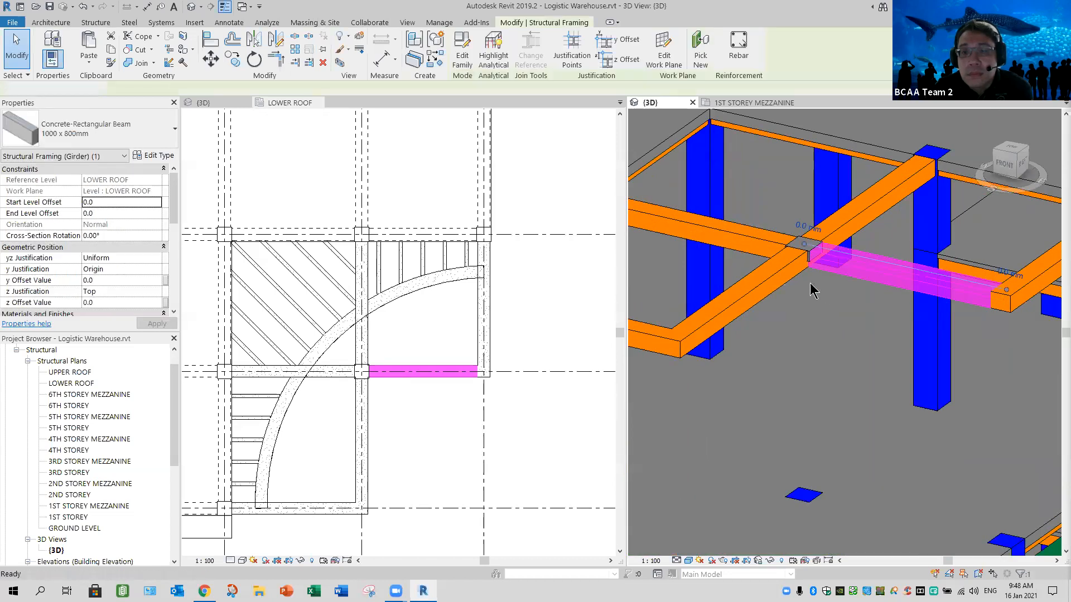
key(Delete)
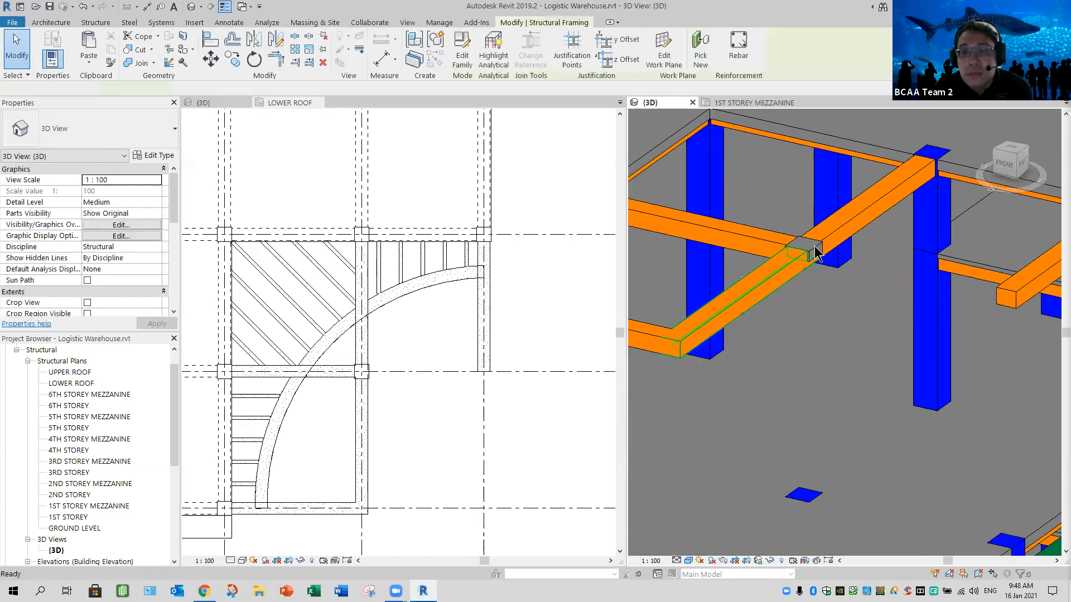
key(Delete)
- Remove the leftover square outline at the removed middle column from the lower roof slab boundary and finish without attaching walls
click(833, 287)
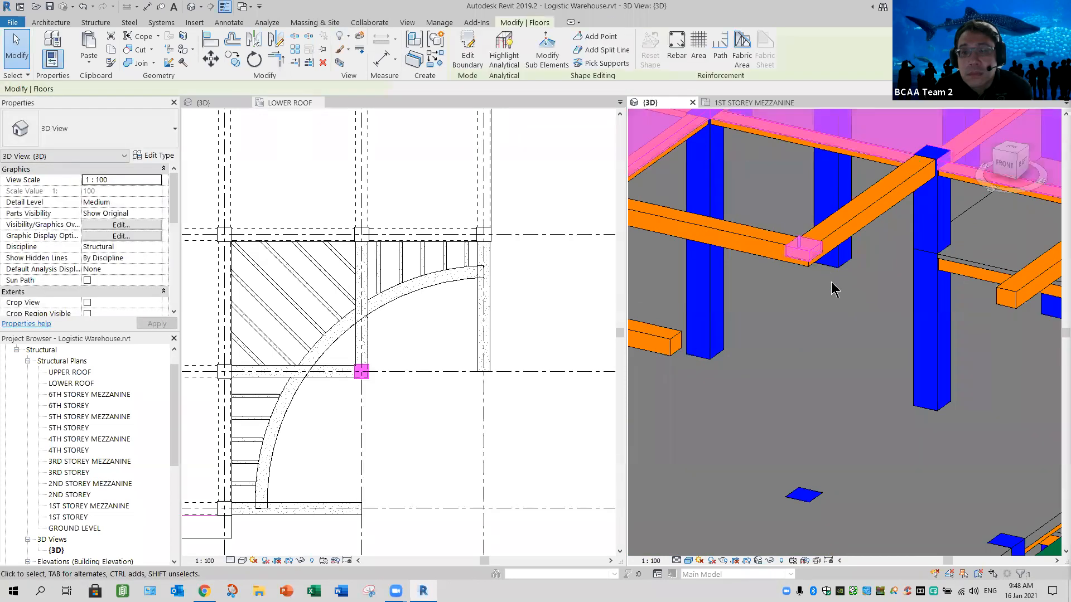
click(467, 55)
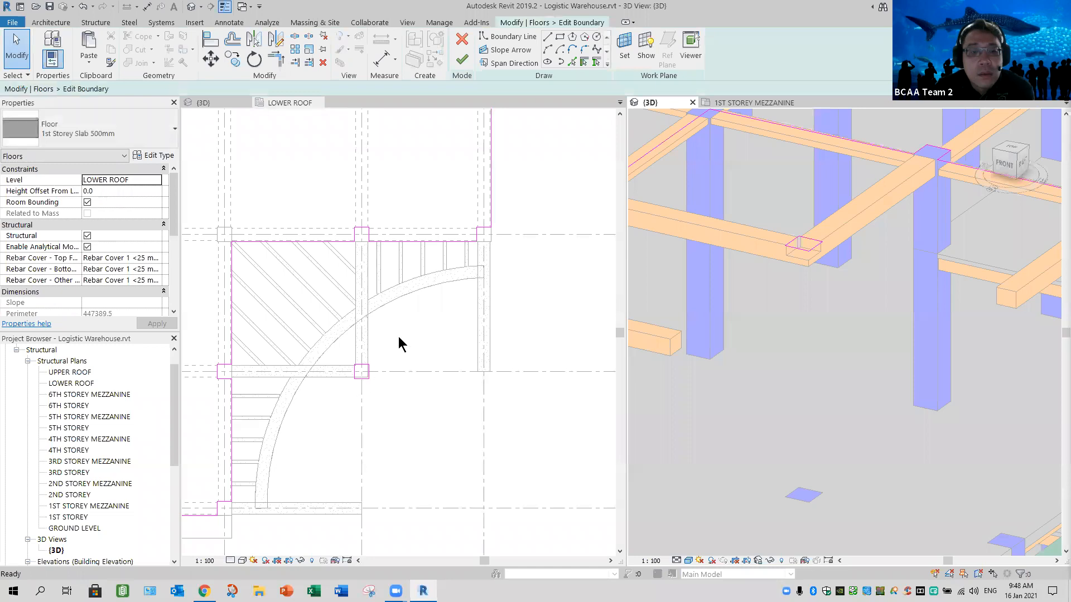
drag(325, 397, 410, 339)
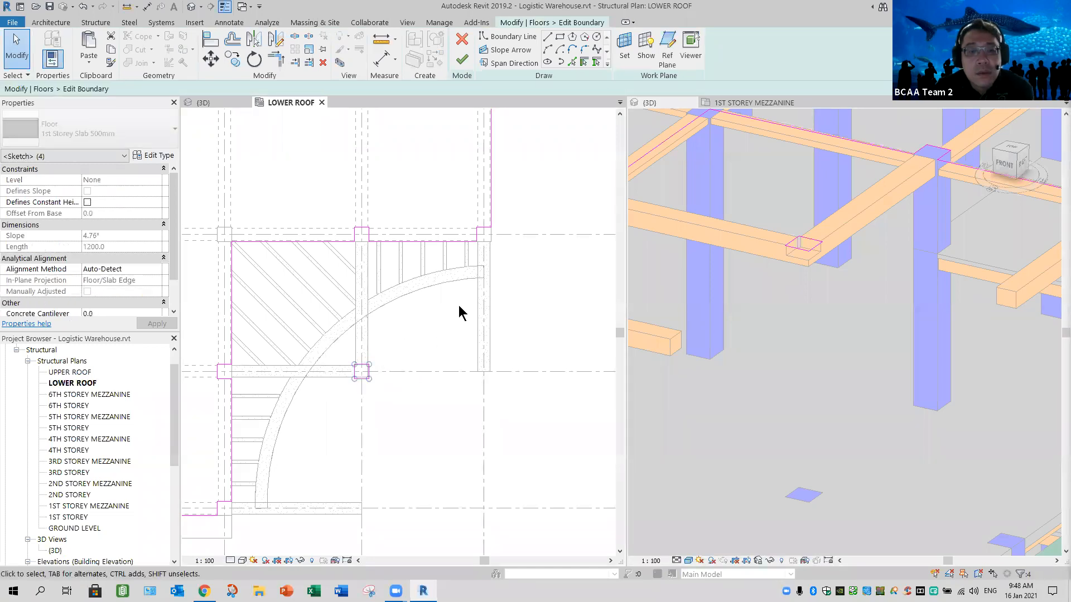
click(462, 59)
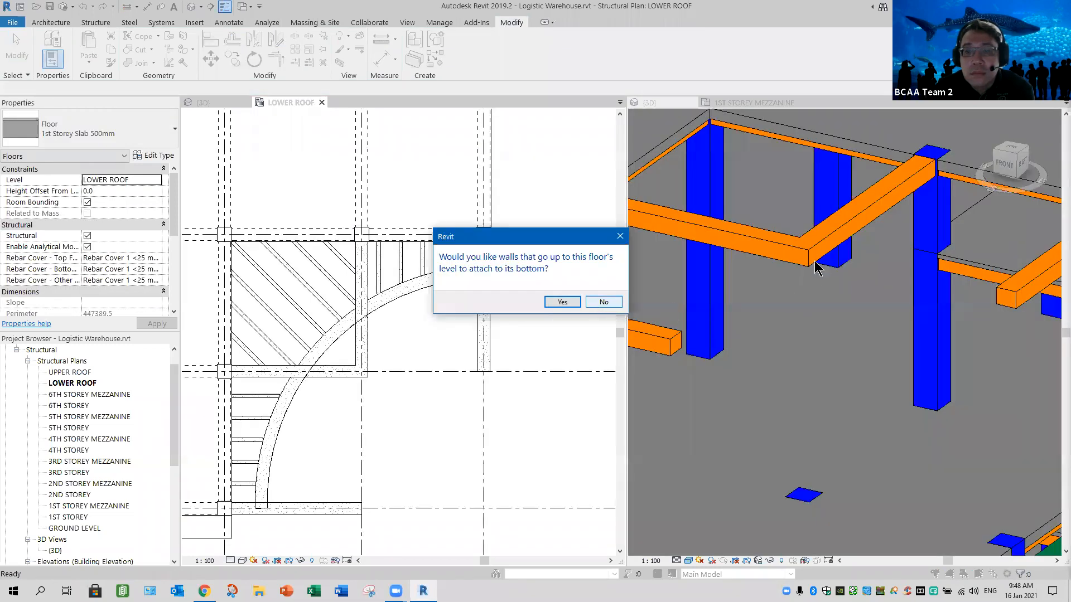
click(613, 303)
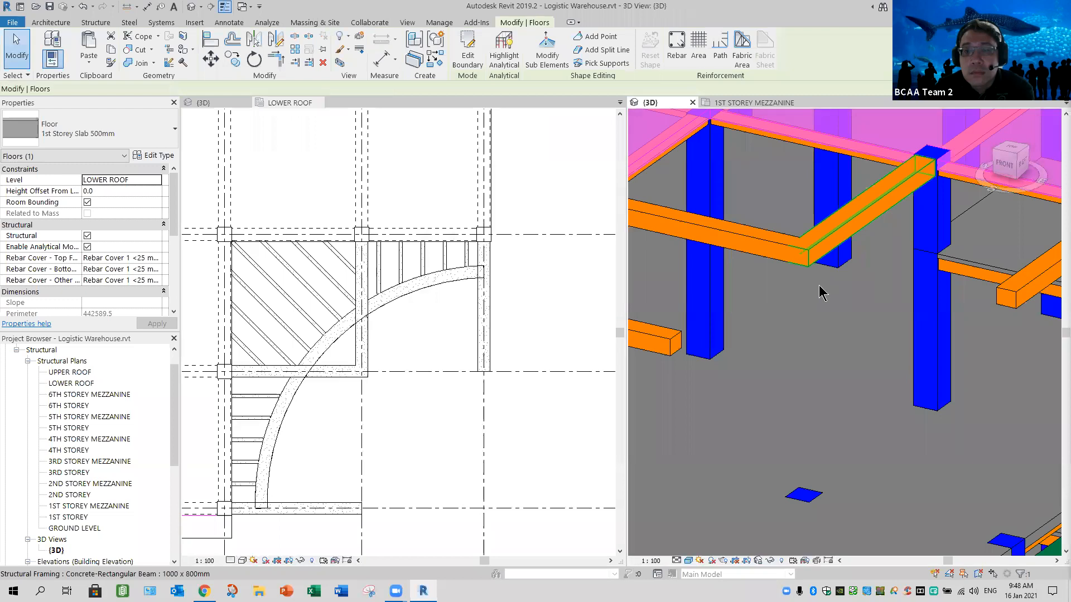
- Delete the remaining straight 1000 x 800 mm beams spanning the cut-out corner bays at lower roof level
click(794, 258)
key(Delete)
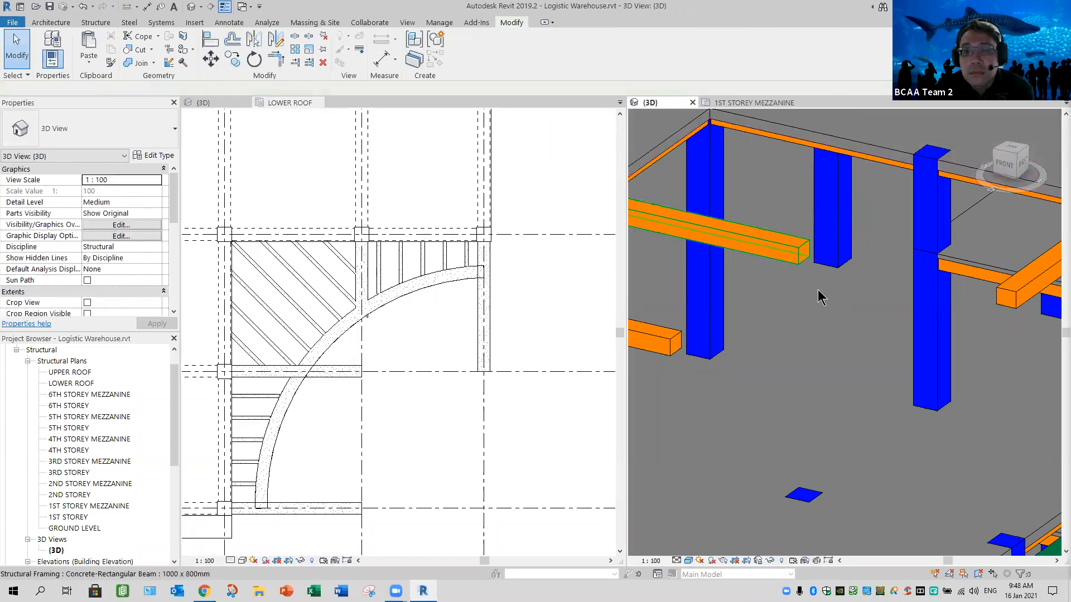
click(1014, 299)
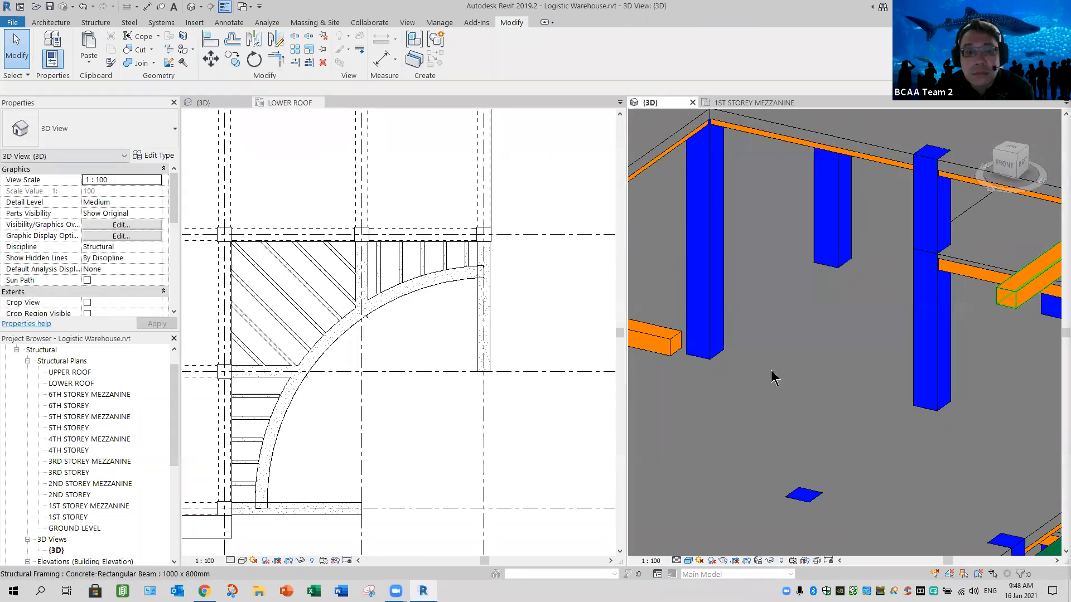
click(675, 353)
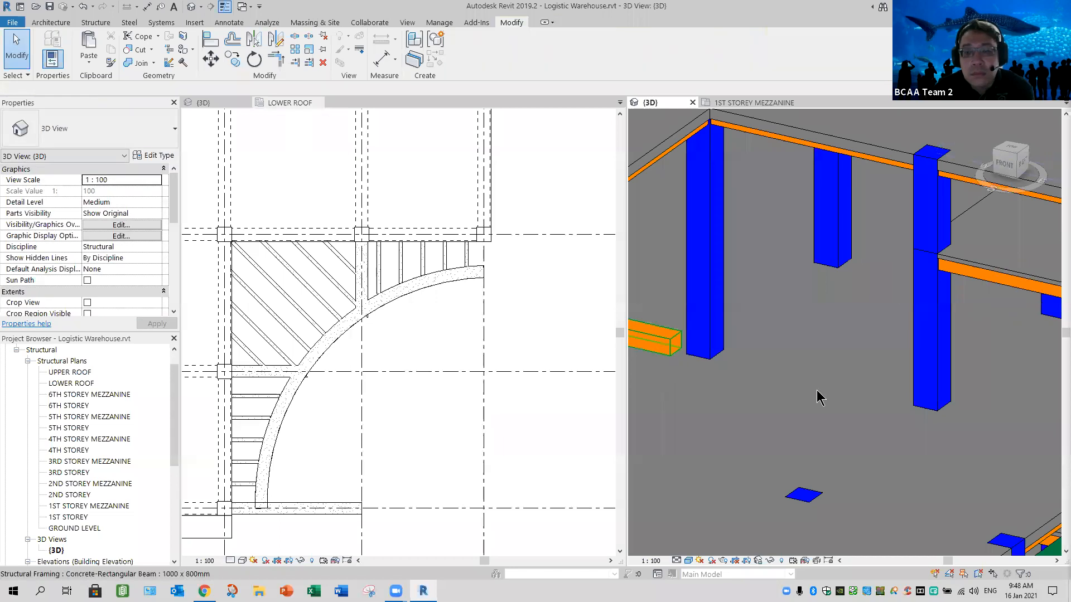
key(Delete)
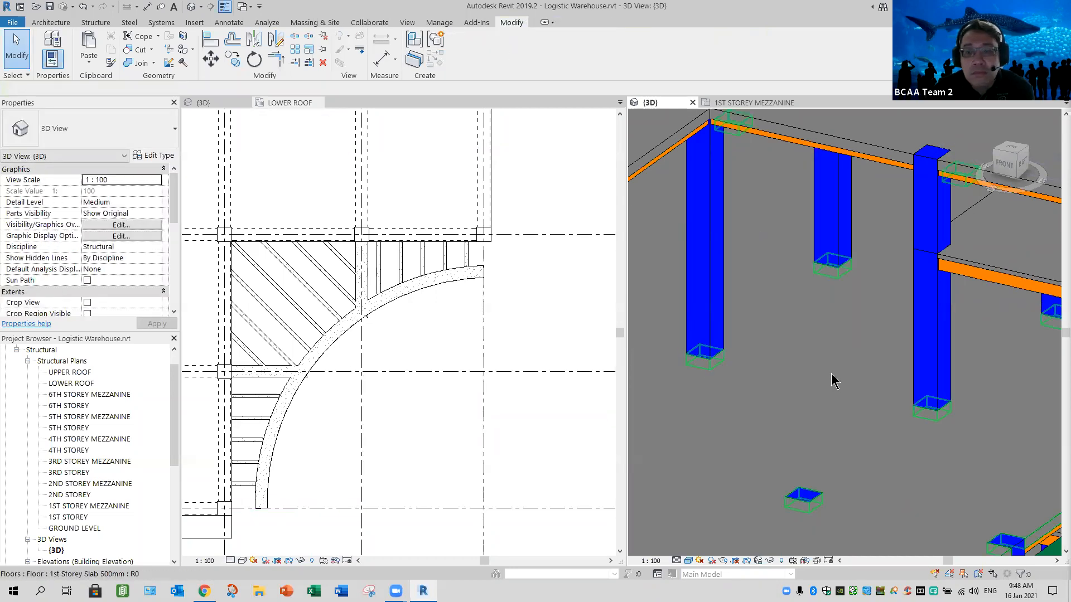
- Compare the lower roof plan's corner and stair areas with the upper floors of the architectural 3D model
scroll(831, 375, down, 5)
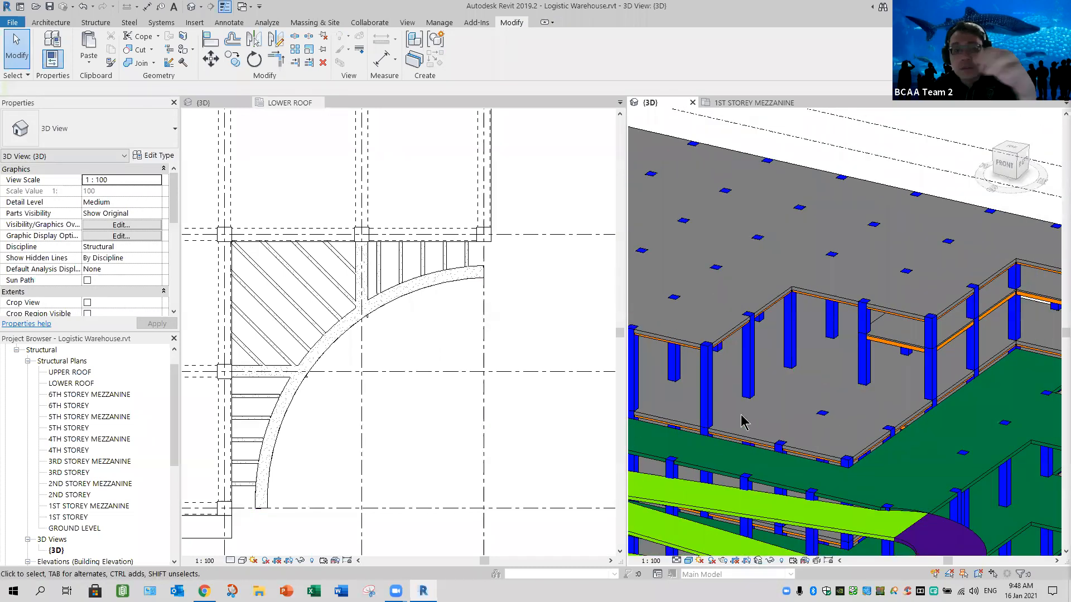
click(509, 350)
scroll(509, 350, down, 2)
middle_drag(509, 350, 431, 448)
middle_drag(424, 451, 410, 451)
middle_drag(417, 368, 411, 400)
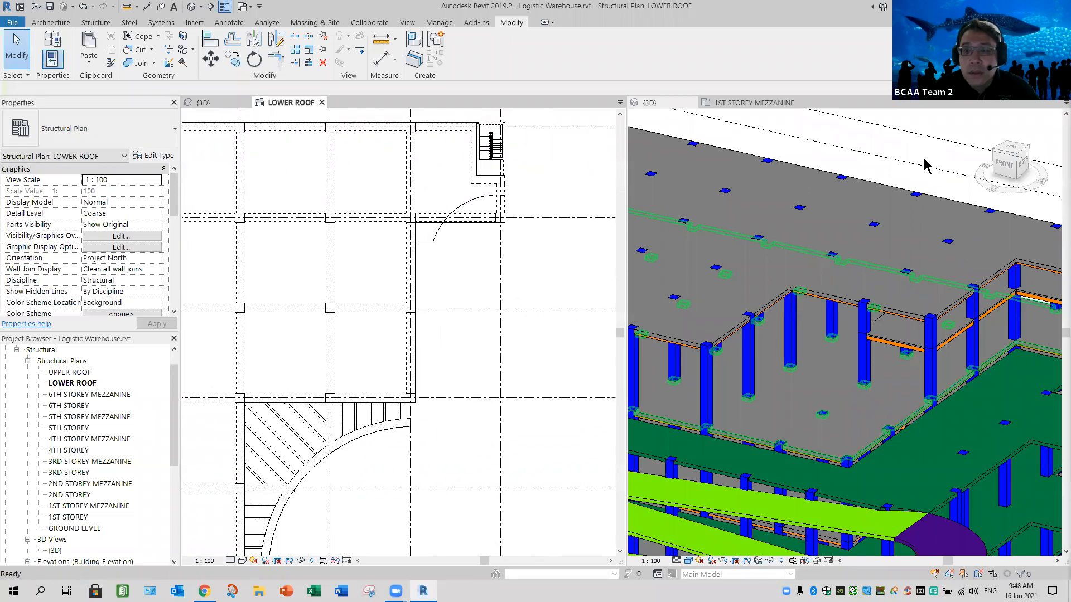
click(229, 104)
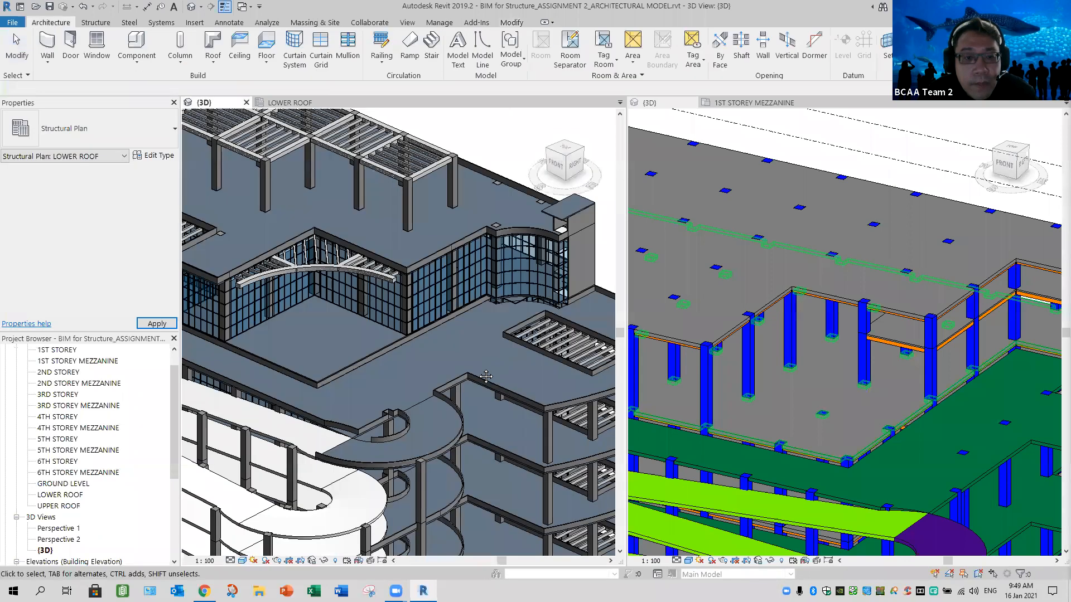
shift+middle_drag(439, 406, 463, 346)
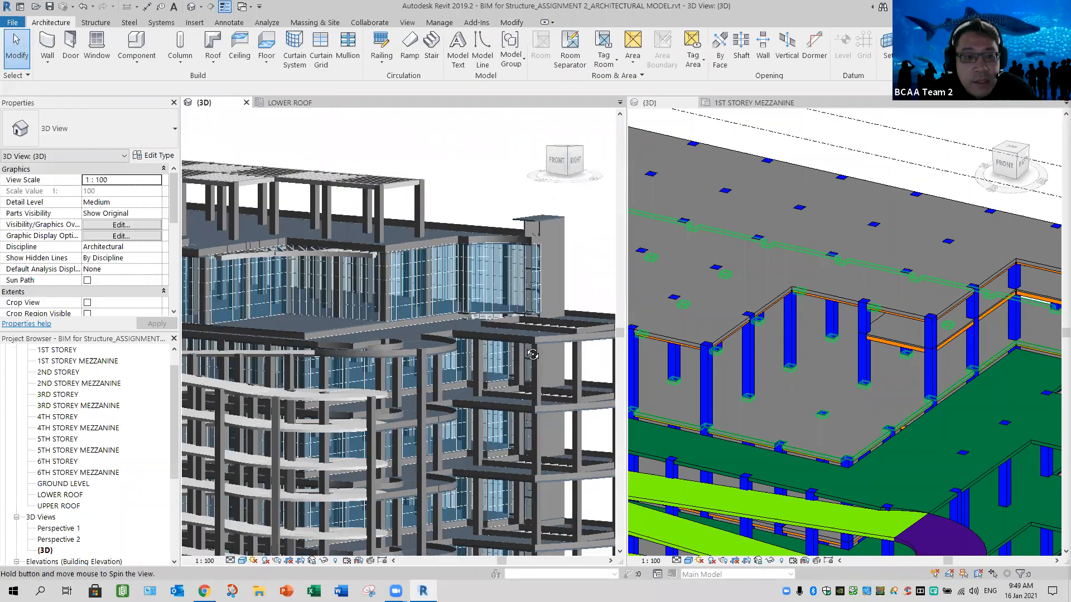
shift+middle_drag(555, 343, 505, 379)
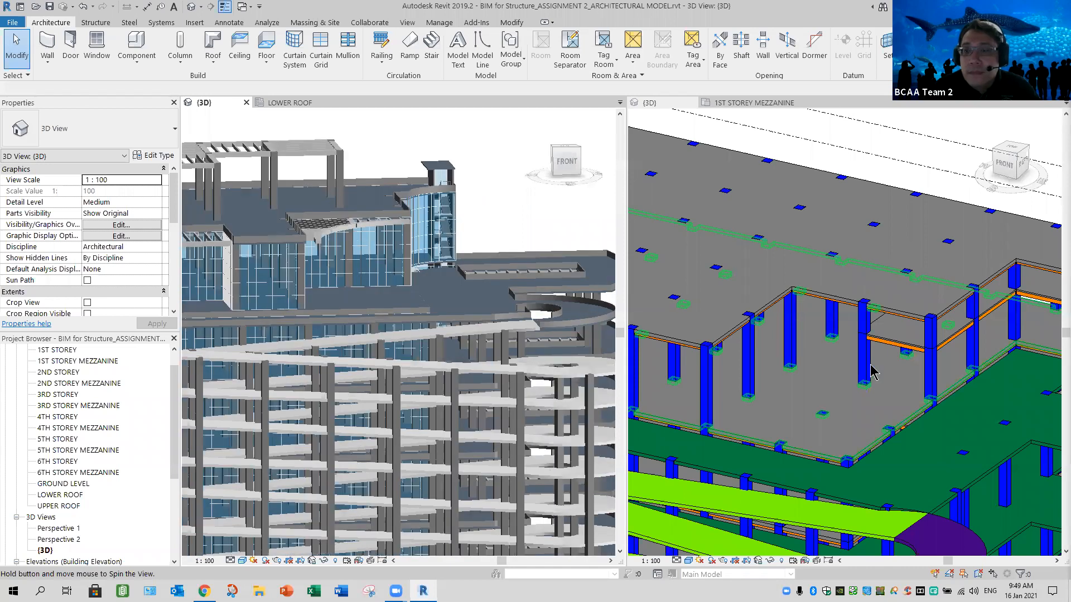
shift+middle_drag(821, 408, 715, 404)
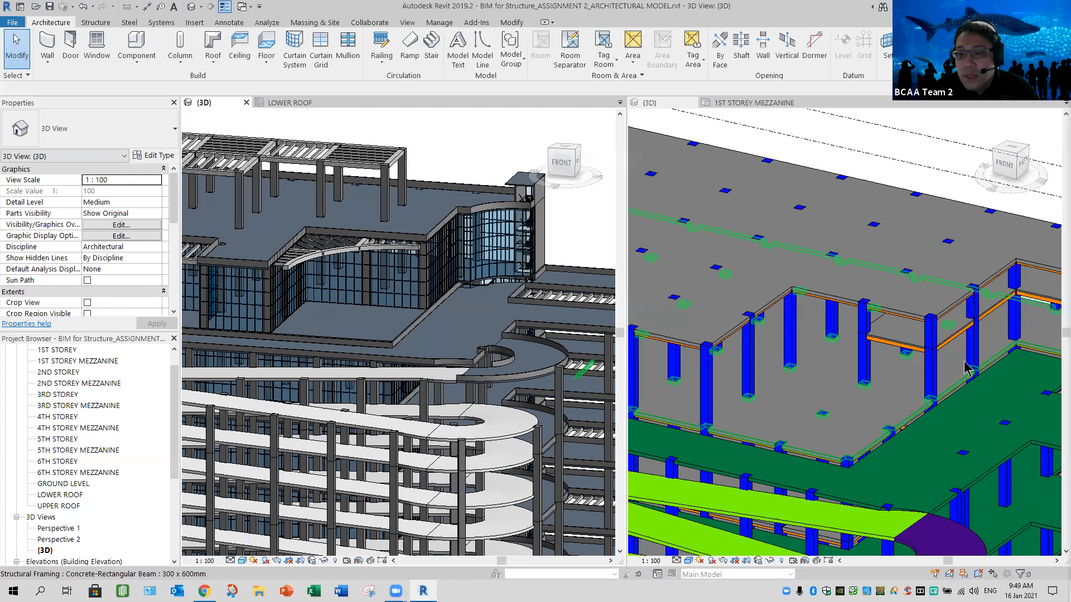
- Delete the Col_1200 x 1200 column above the 6th storey mezzanine's front corner and the Mezzanine 200mm floor at that level
click(967, 328)
mouse_move(968, 329)
middle_down()
mouse_move(977, 356)
mouse_move(958, 338)
middle_up()
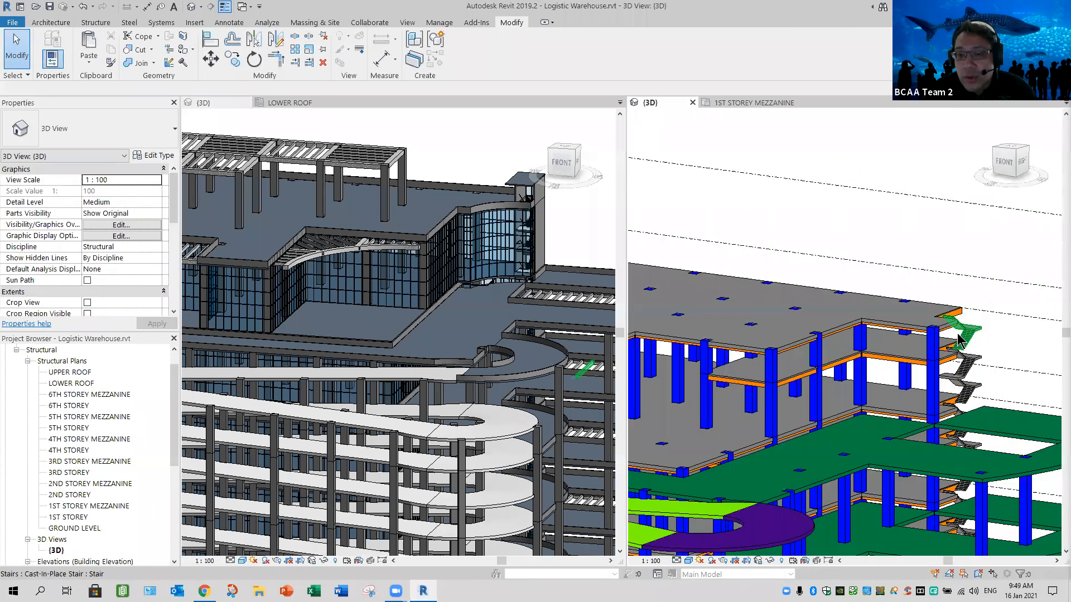
middle_drag(719, 422, 753, 446)
scroll(753, 446, up, 3)
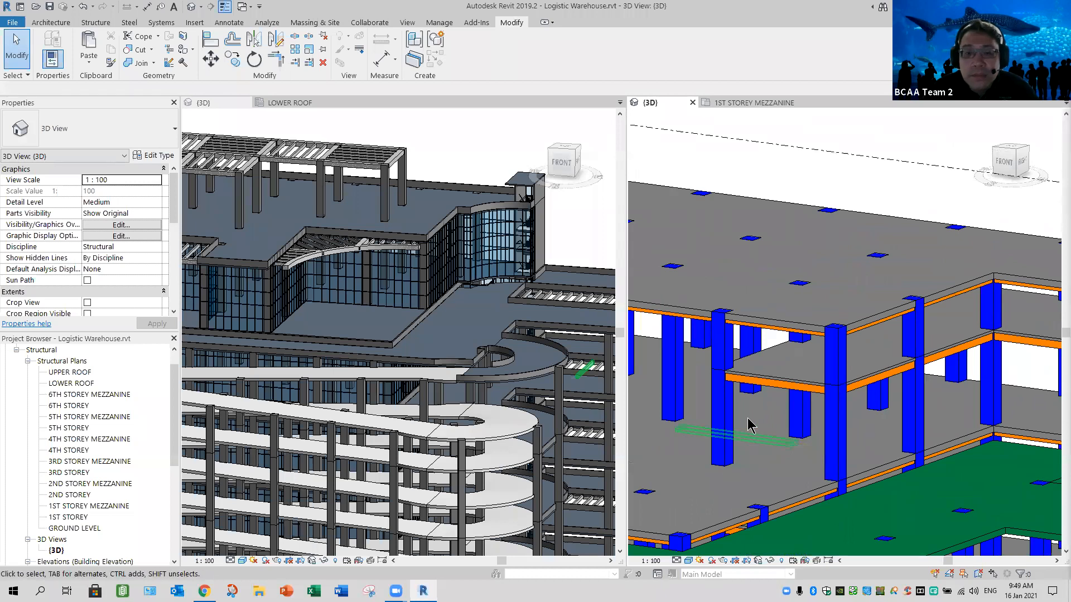
click(765, 385)
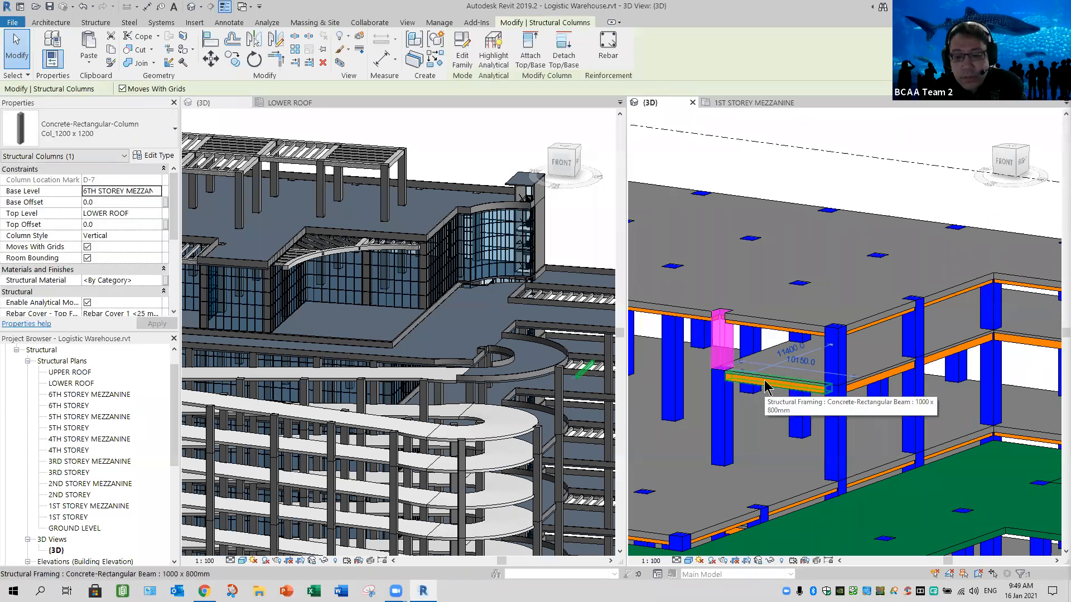
click(759, 382)
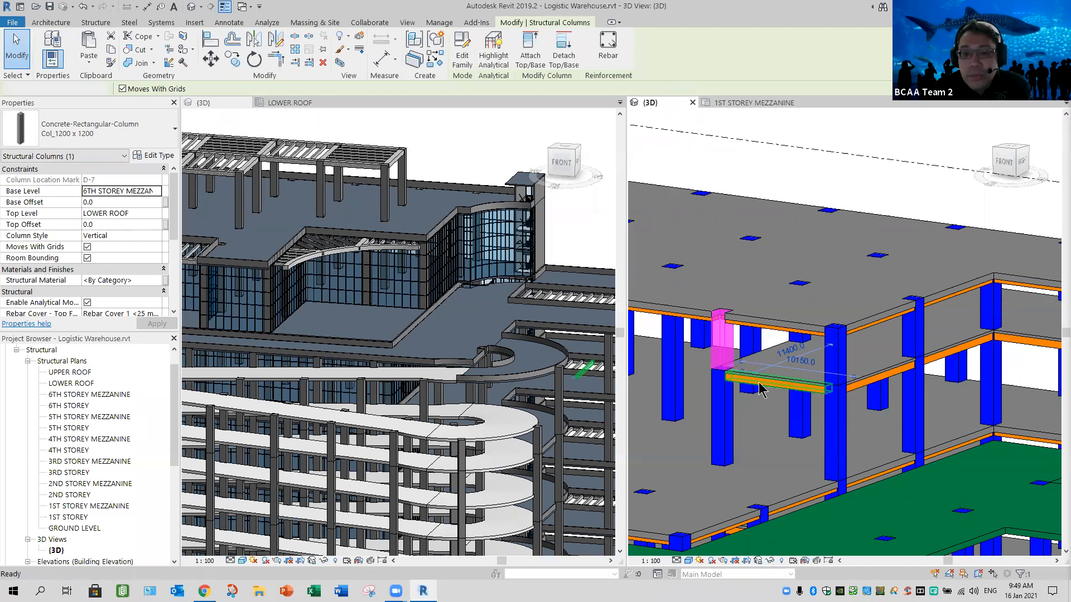
key(Escape)
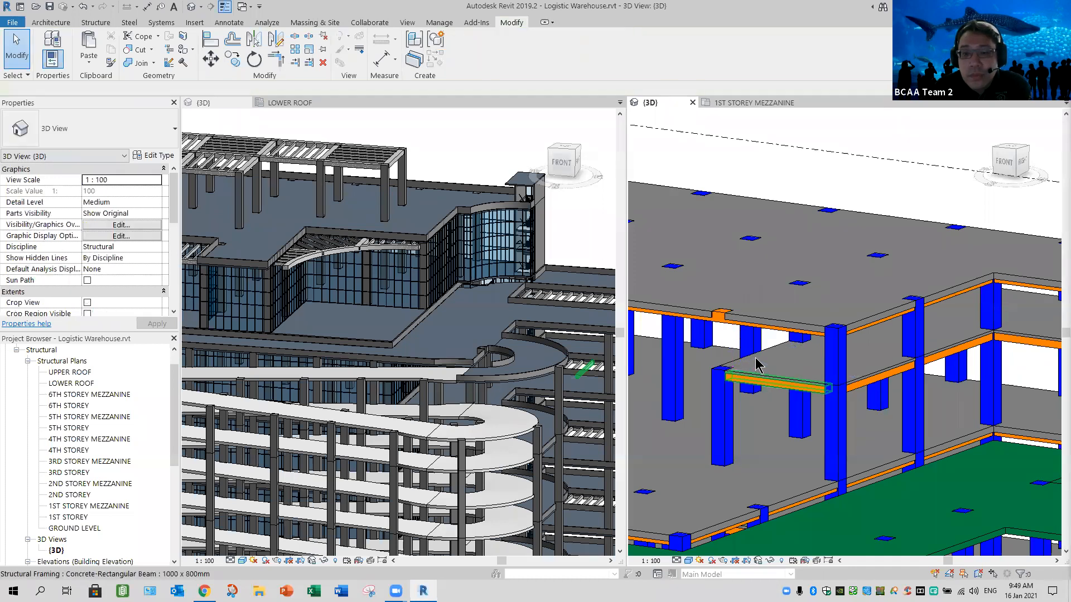
click(761, 418)
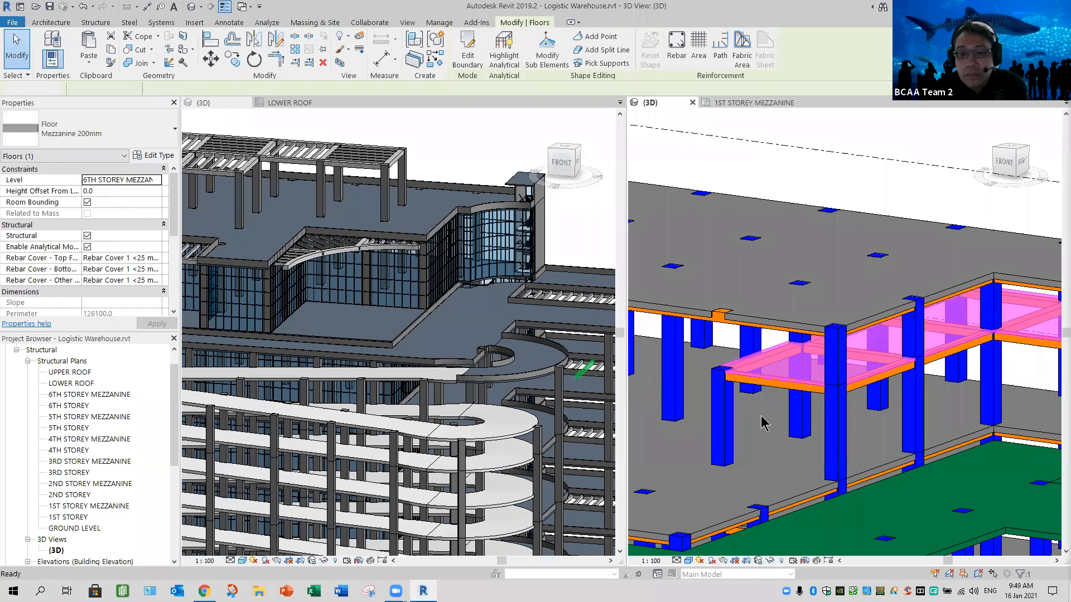
key(Delete)
- Delete the Col_1200 x 1200 columns between the 6th storey mezzanine and the lower roof along the mezzanine bays' two column rows
shift+middle_drag(809, 417, 819, 339)
drag(673, 218, 867, 406)
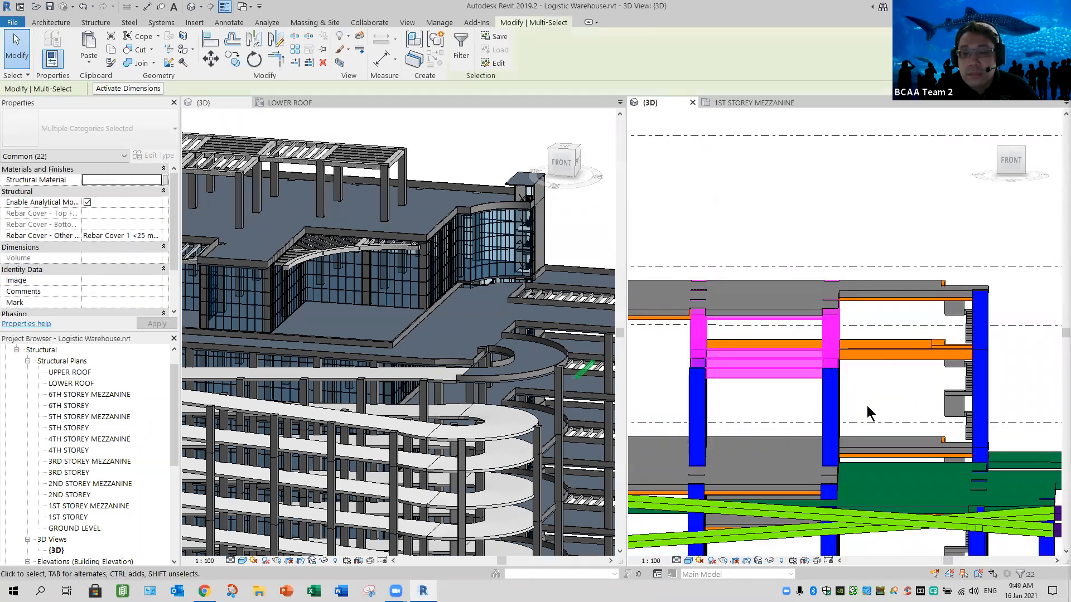
shift+middle_drag(867, 400, 868, 323)
click(882, 406)
drag(870, 320, 667, 327)
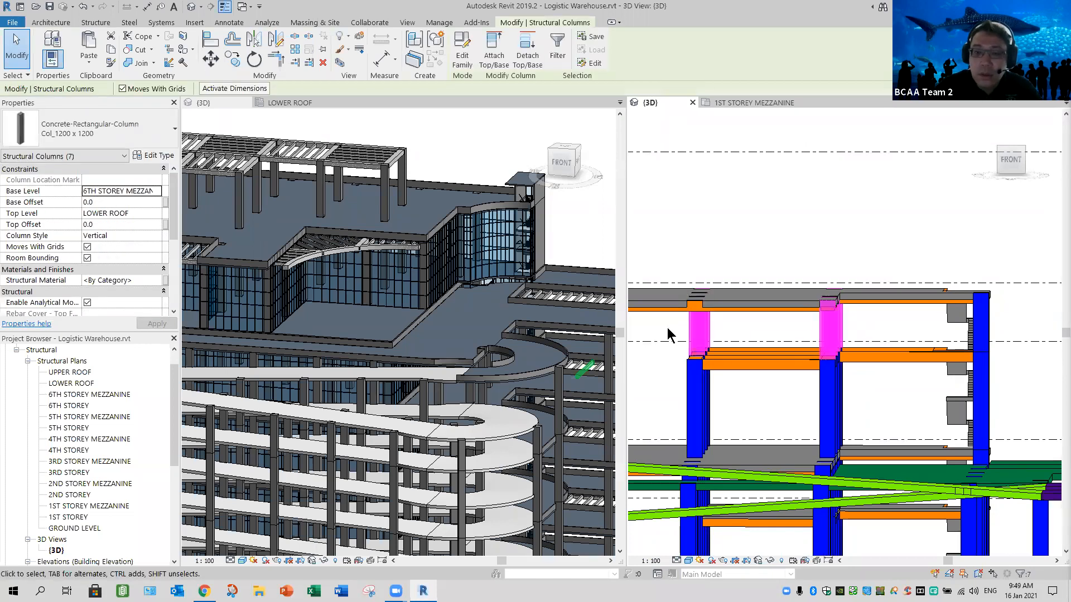
key(Delete)
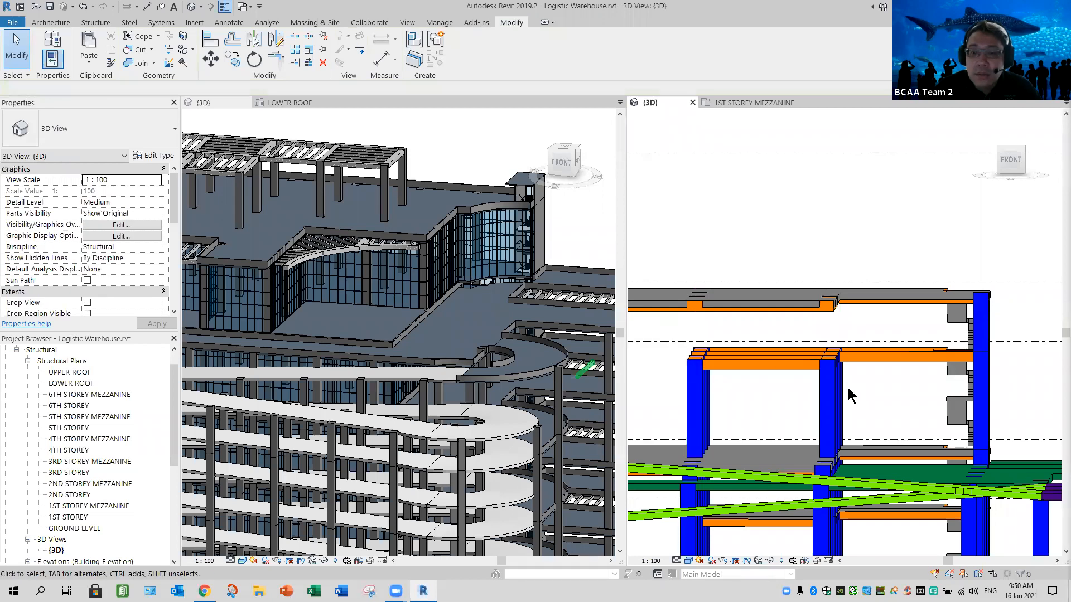
- Delete the 1000 x 800mm beams spanning between the two 6th storey column rows at 6th storey mezzanine level
drag(670, 323, 862, 389)
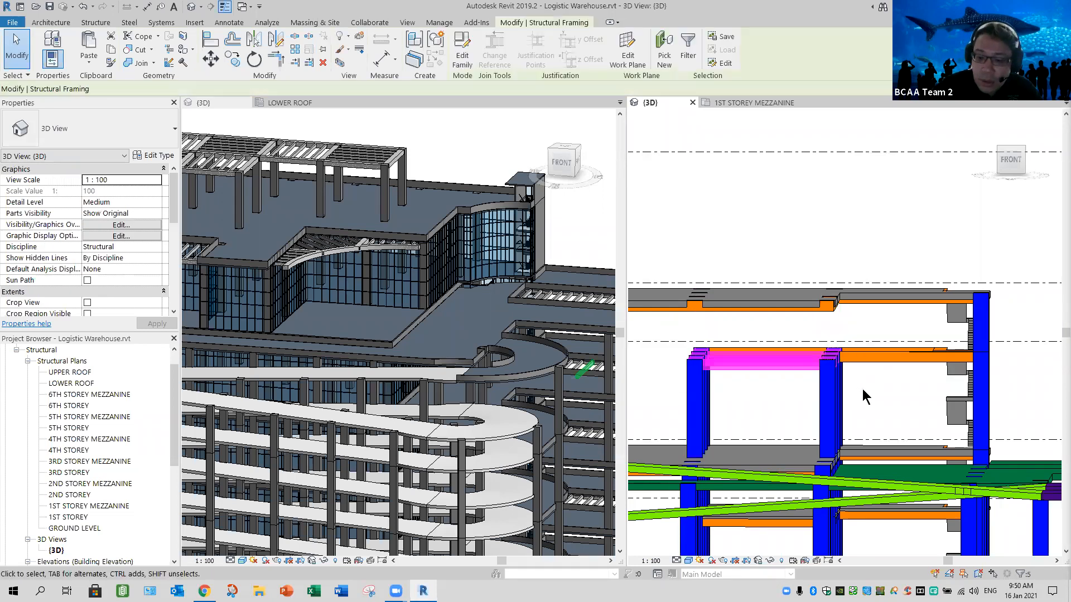
key(Escape)
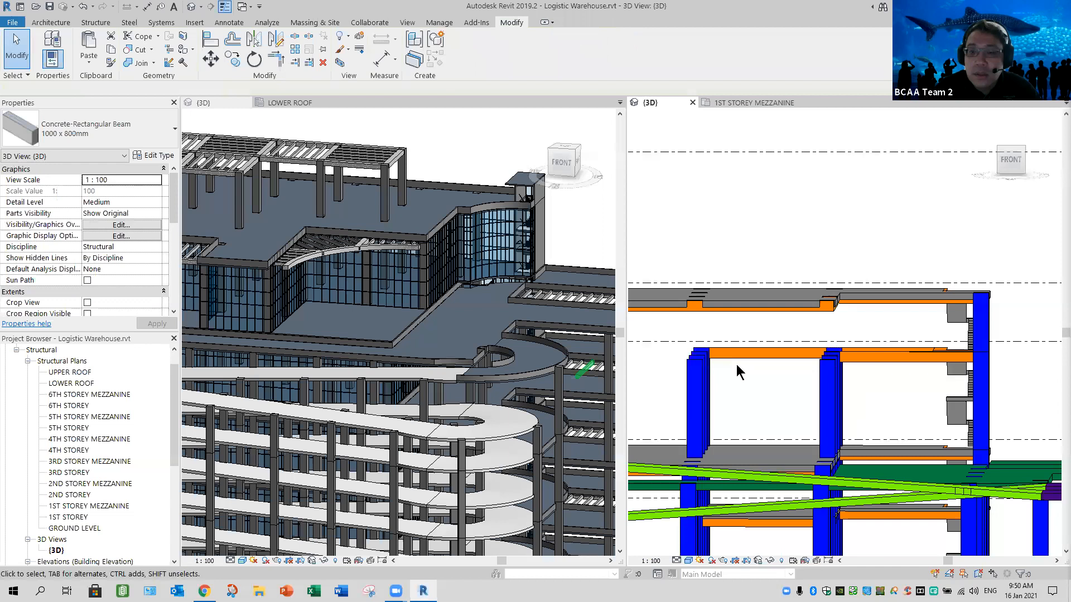
click(765, 373)
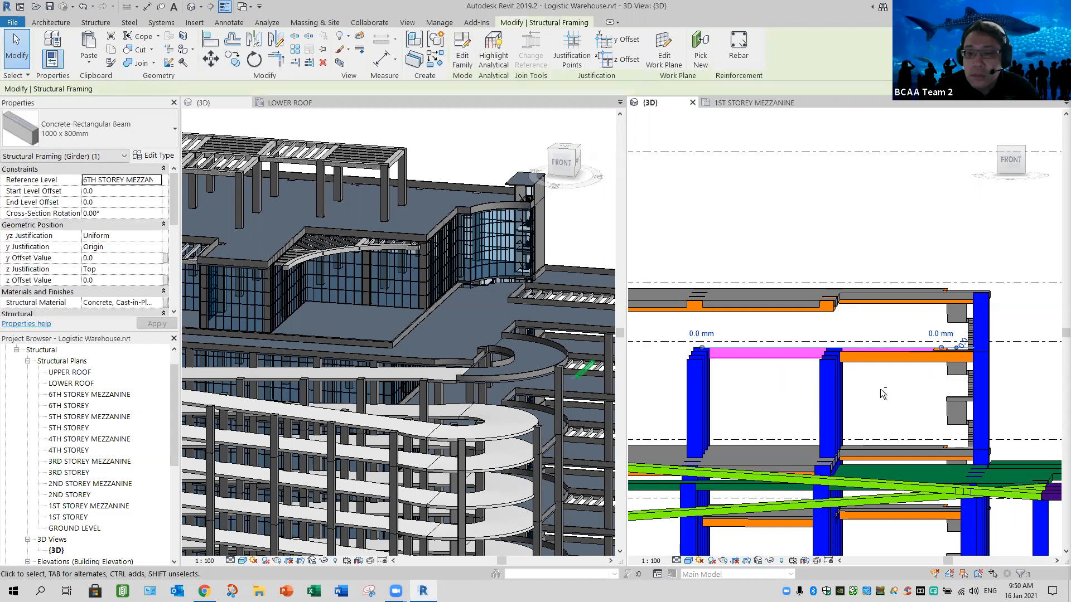
mouse_move(746, 442)
shift+middle_down()
mouse_move(875, 402)
mouse_move(835, 394)
shift+middle_up()
key(Escape)
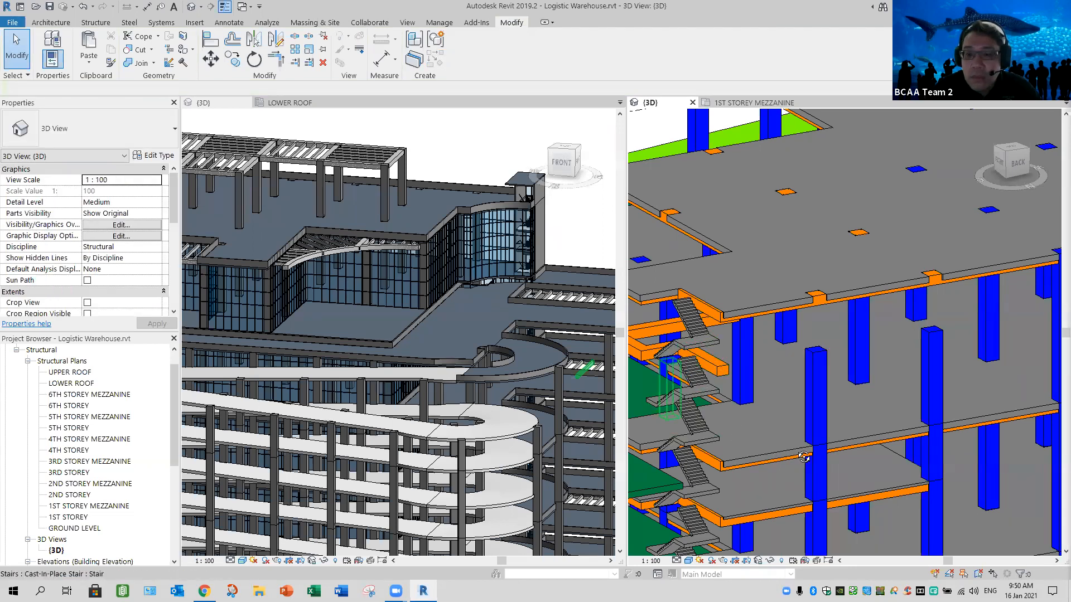
- Set the top level of the eight Col_1200 x 1200 columns standing on the 6th storey to LOWER ROOF
middle_drag(687, 395, 756, 422)
drag(1042, 391, 798, 411)
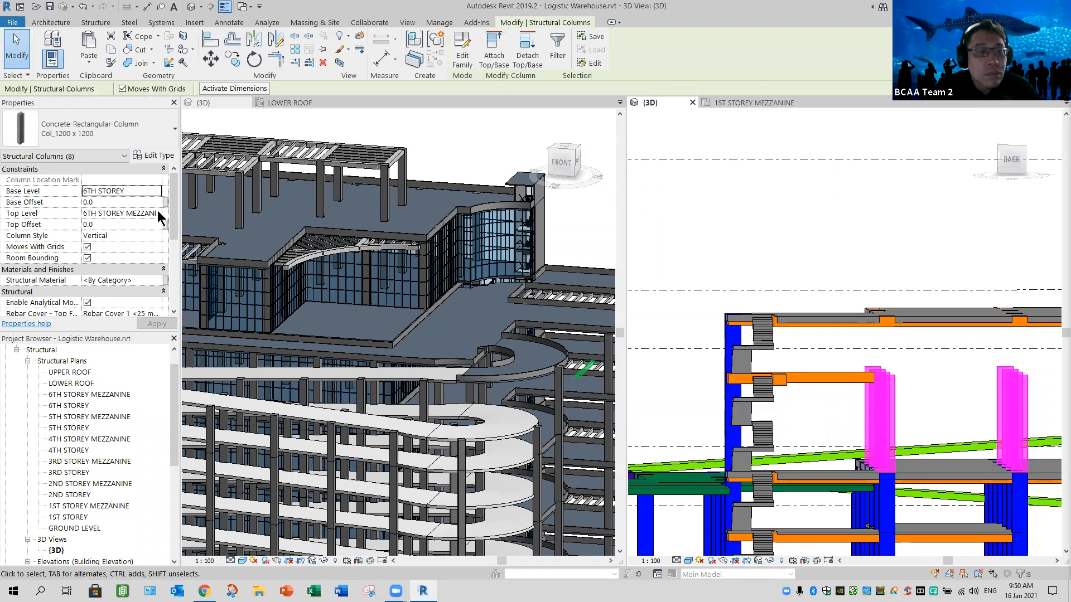
click(154, 213)
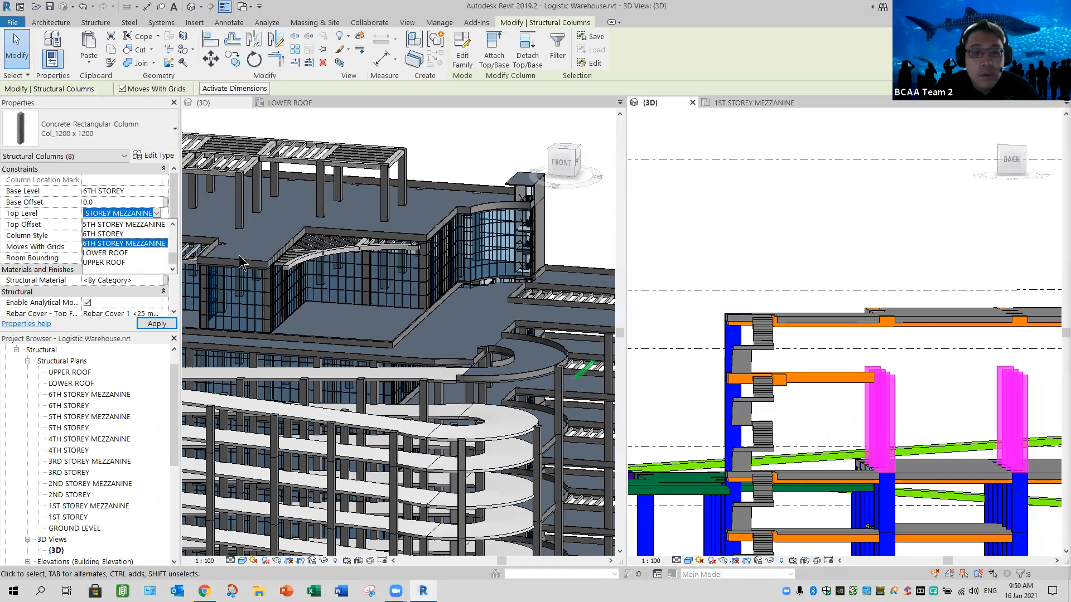
key(Down)
key(Return)
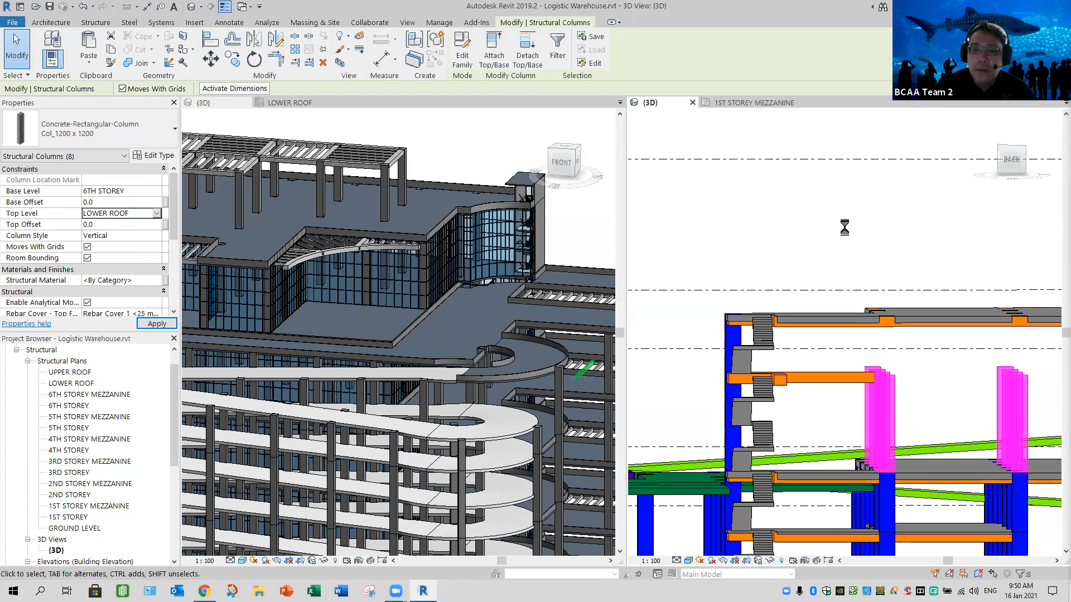
click(844, 229)
- Delete the 1000 x 800mm beam at 6th storey mezzanine level running to the corner column near the staircase
shift+middle_drag(807, 394, 950, 391)
scroll(920, 438, down, 2)
shift+middle_drag(890, 411, 890, 411)
click(890, 411)
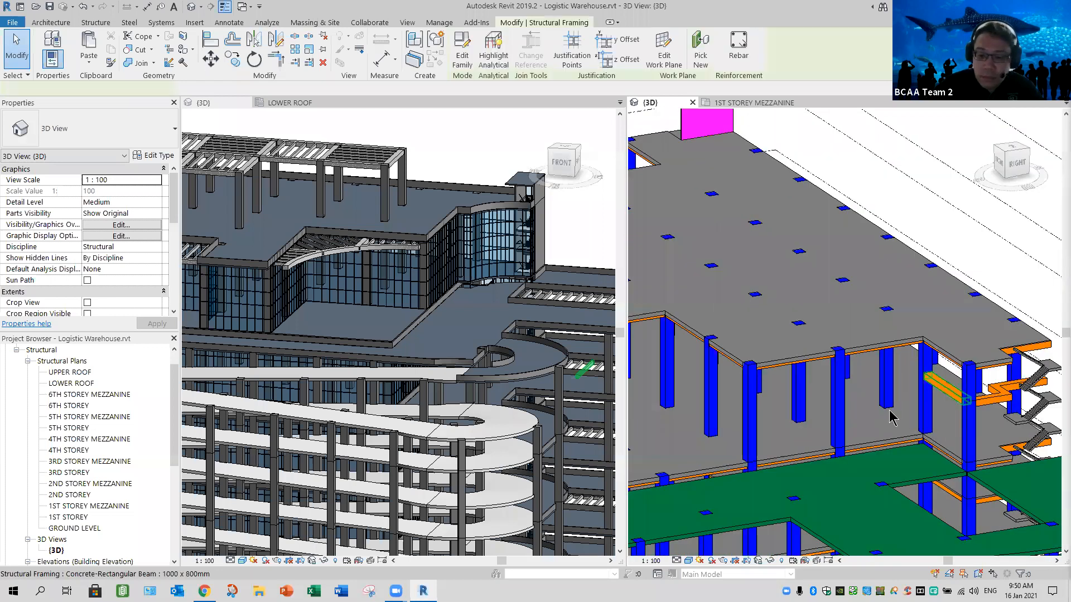
key(Escape)
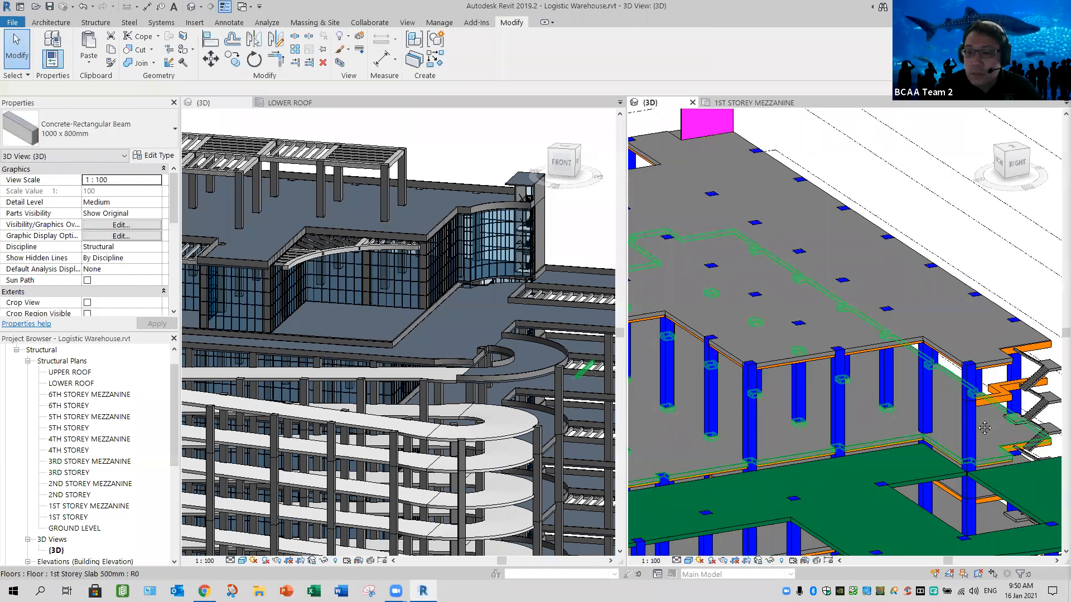
- Delete the remaining 1000 x 800mm beams around the corner staircase at 6th storey mezzanine level
middle_drag(892, 428, 786, 447)
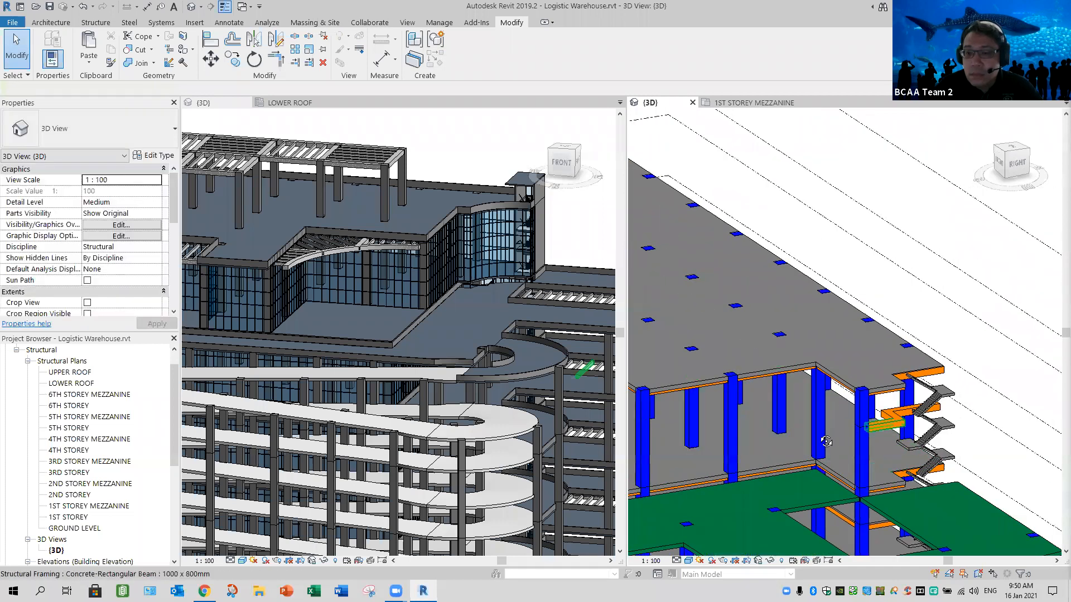
scroll(887, 413, up, 2)
shift+middle_drag(892, 415, 775, 433)
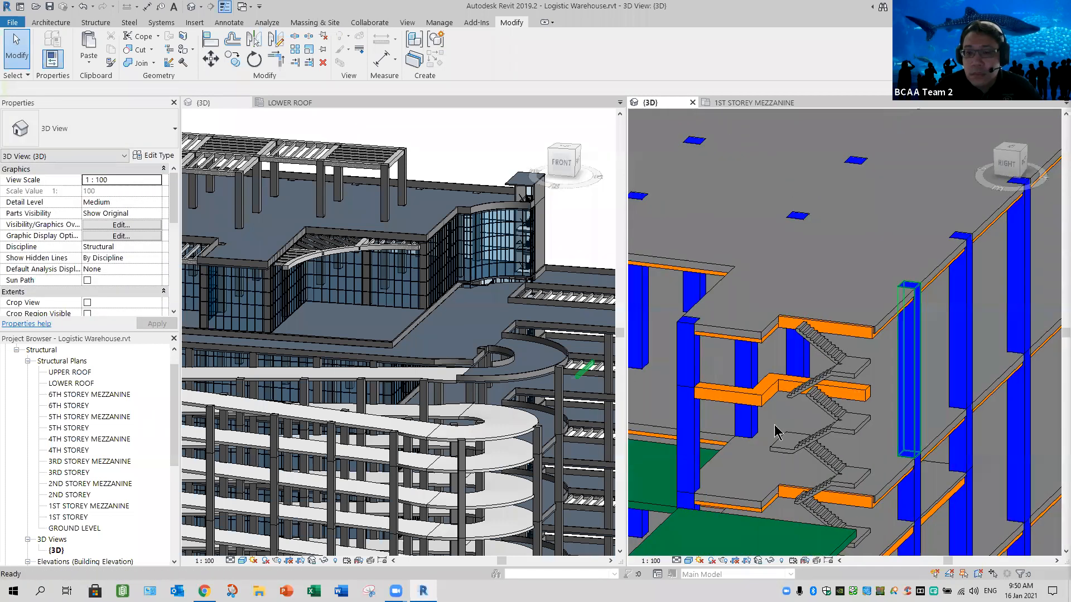
click(769, 396)
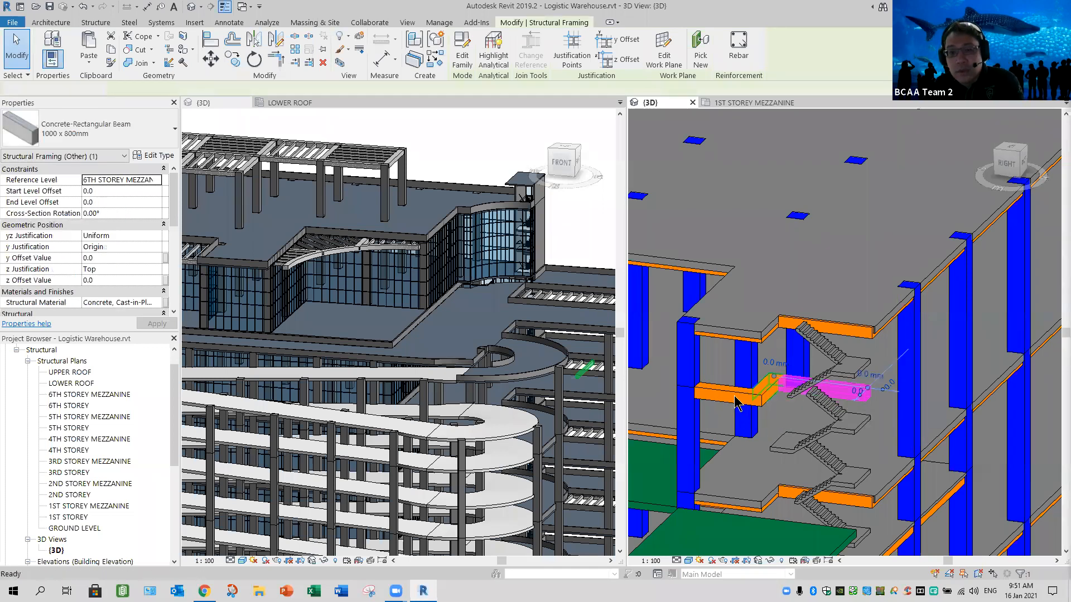
key(Escape)
click(763, 395)
key(Delete)
click(734, 397)
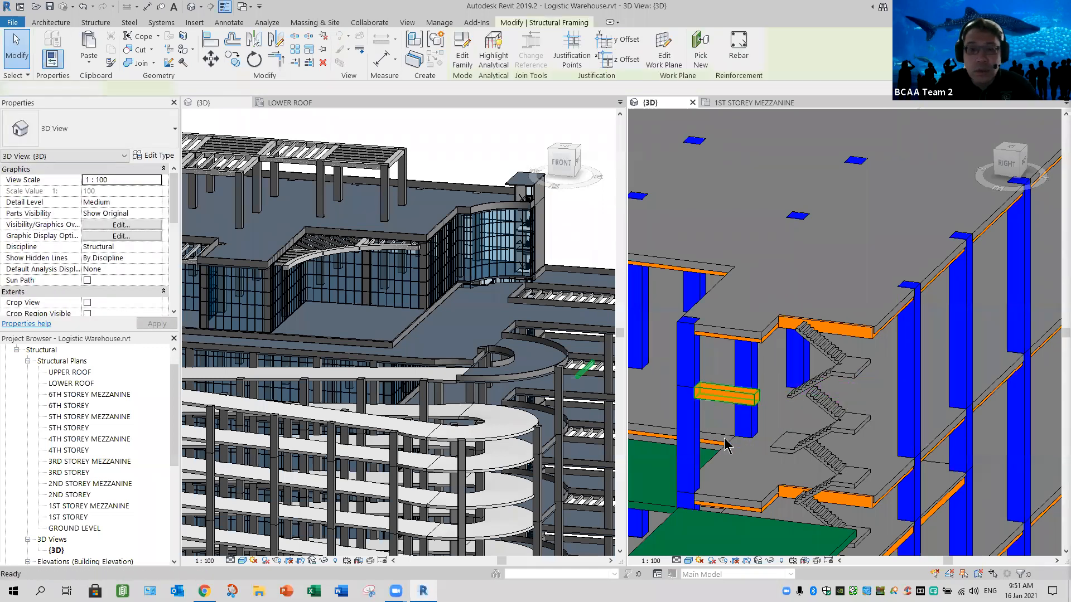
key(Delete)
- Compare the structural slabs at the staircase corner and ramp with the same area of the architectural 3D model
shift+middle_drag(790, 471, 925, 380)
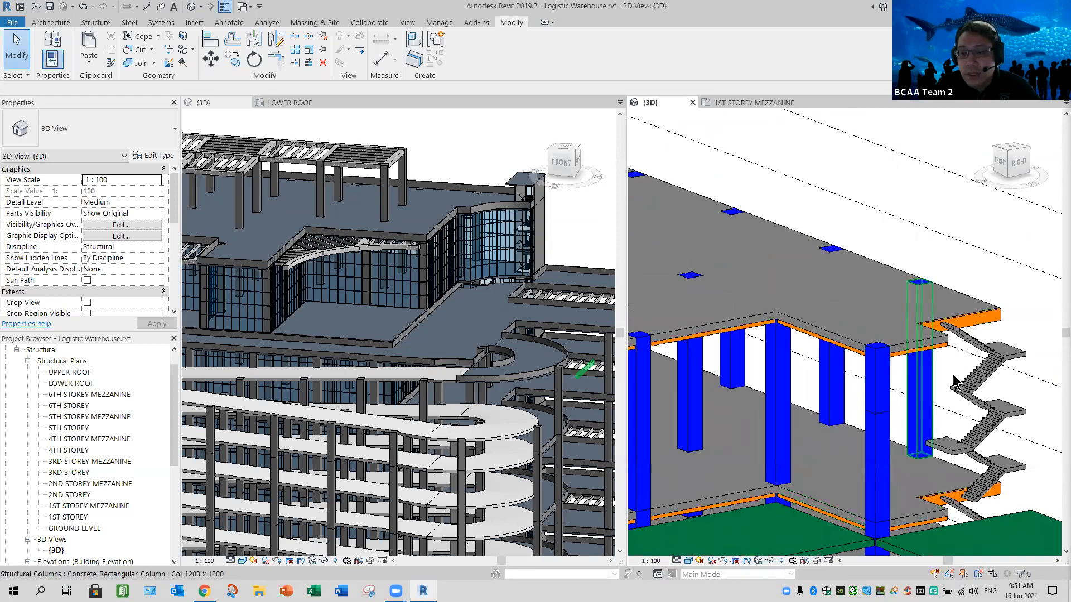
middle_drag(922, 450, 1017, 262)
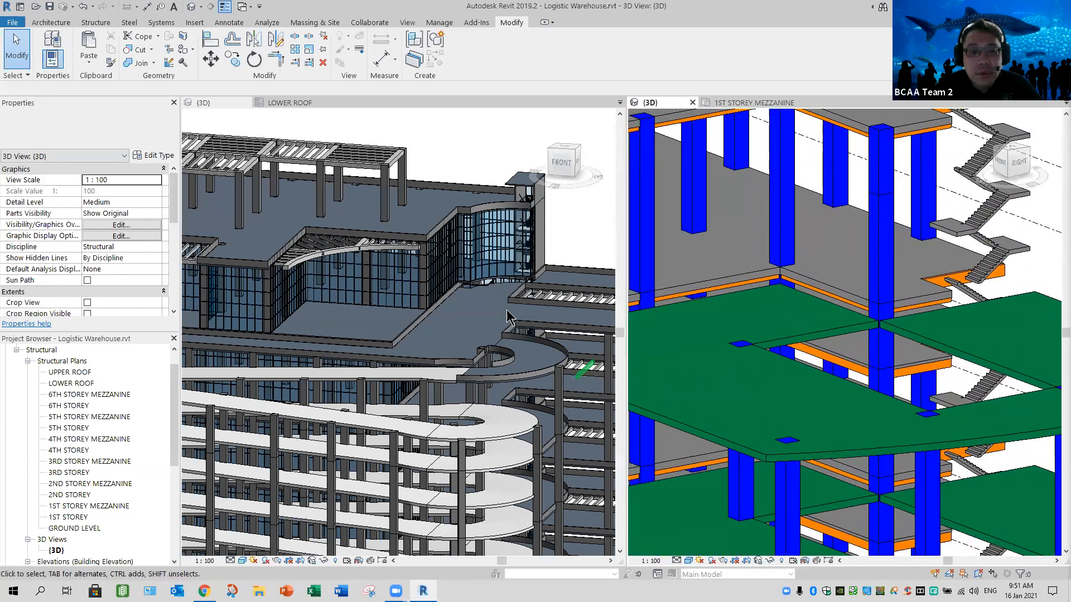
click(489, 304)
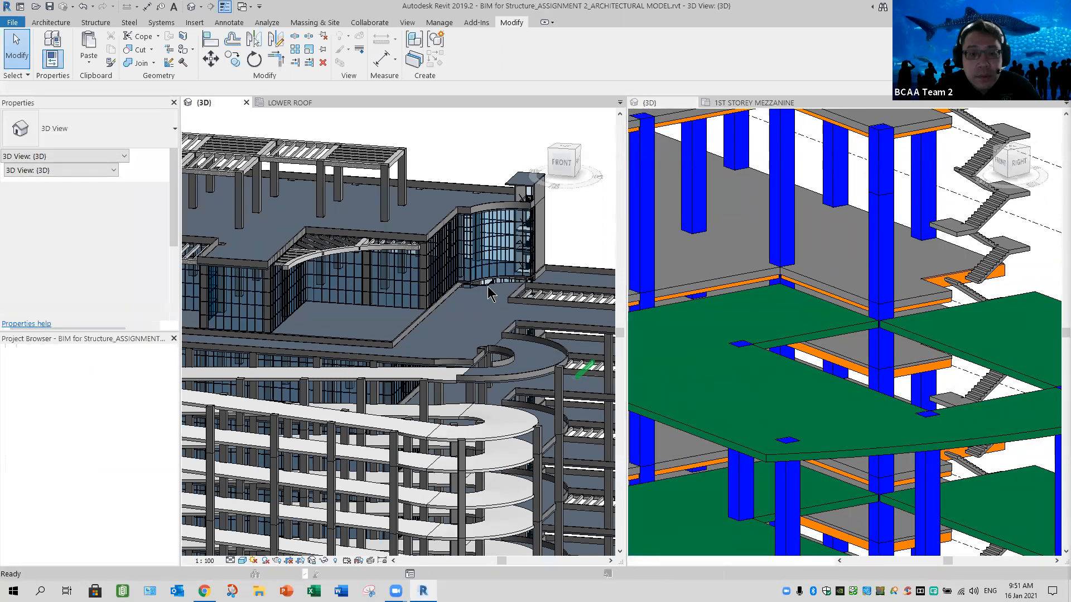
scroll(422, 333, up, 5)
mouse_move(406, 342)
shift+middle_down()
mouse_move(403, 352)
mouse_move(428, 352)
mouse_move(402, 344)
mouse_move(413, 353)
shift+middle_up()
middle_drag(460, 327, 514, 313)
scroll(515, 307, down, 2)
- Open the 6th storey Suspended Slab 500mm floor's boundary for editing in the Lower Roof plan, at the corner by the staircase
click(290, 102)
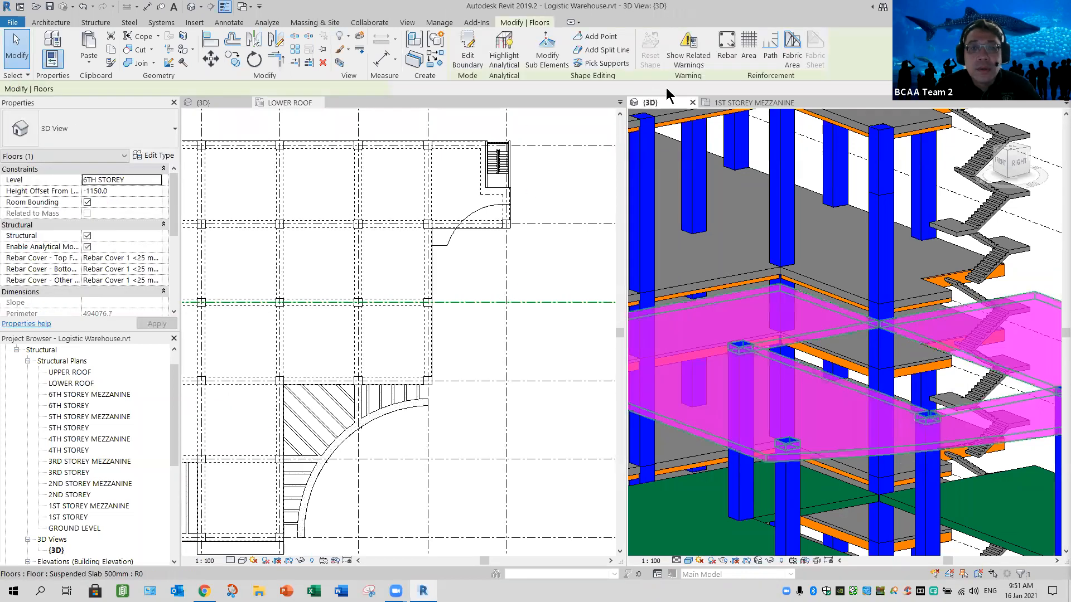
double_click(541, 250)
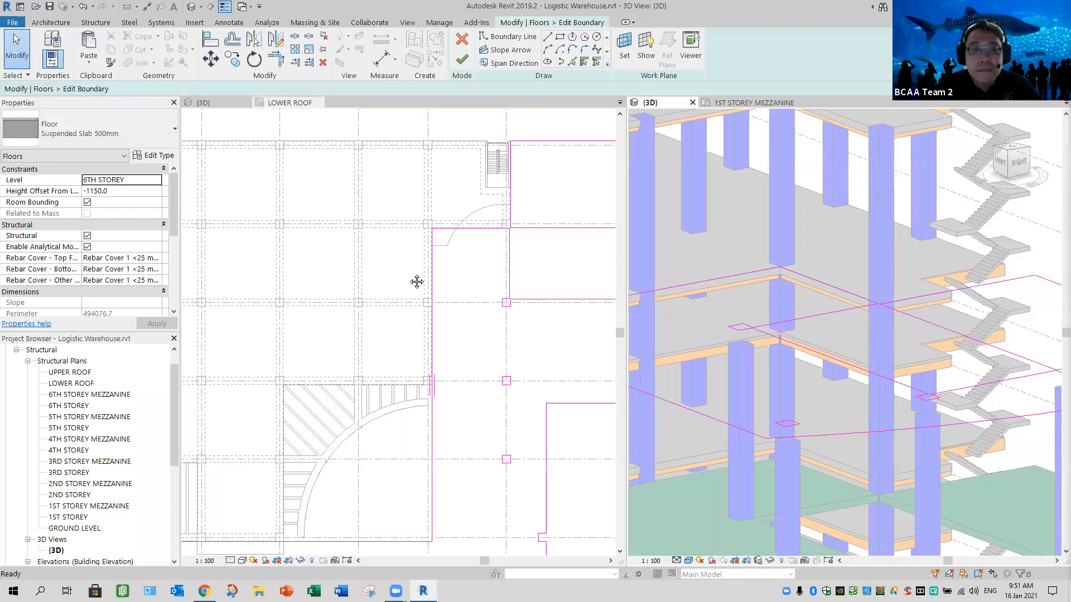
middle_drag(416, 281, 395, 258)
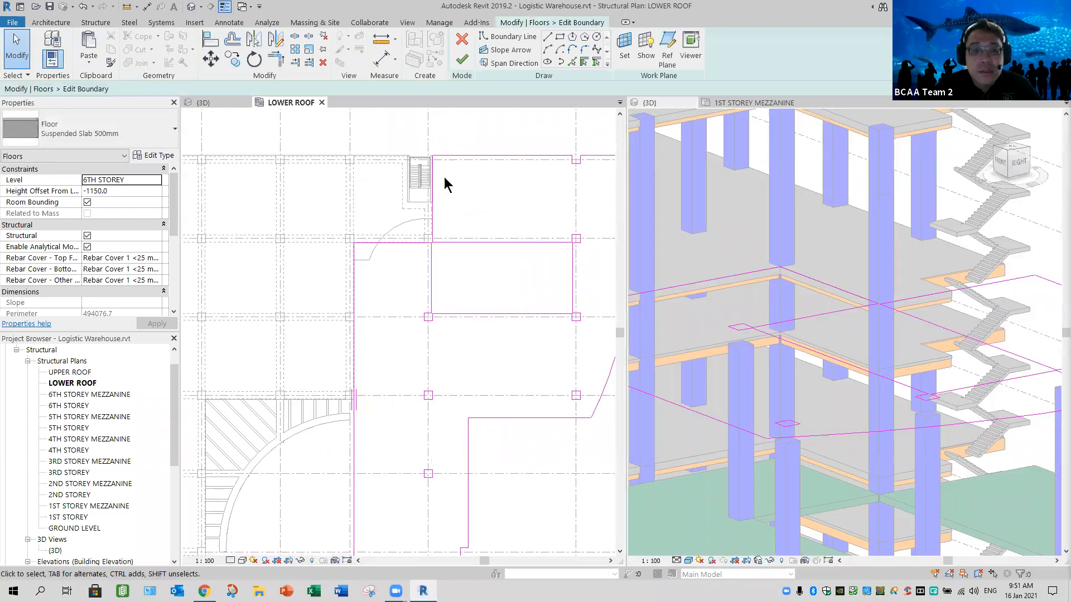
scroll(398, 245, up, 3)
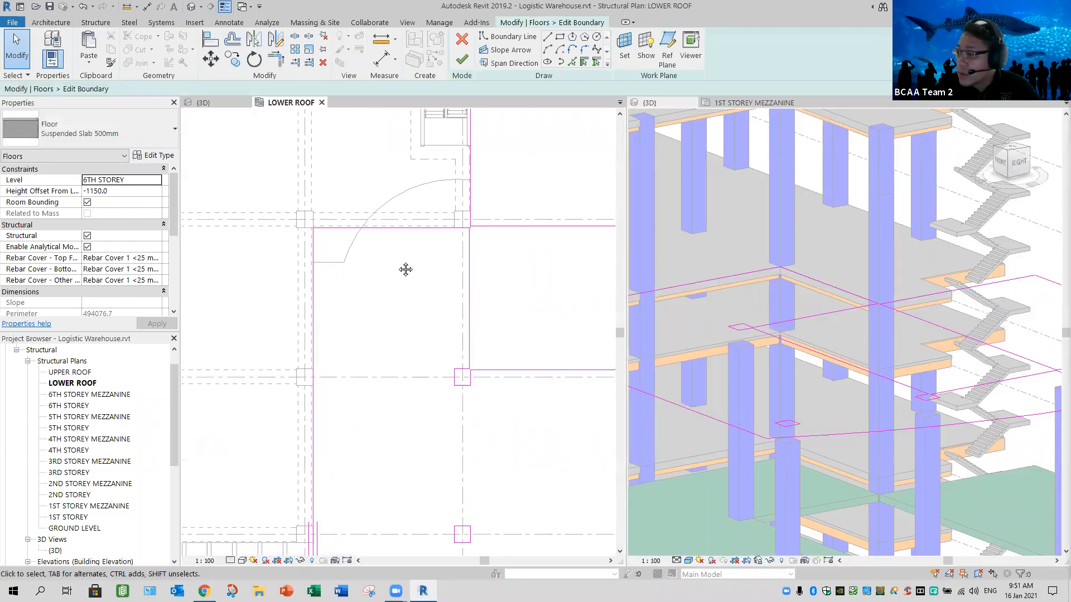
middle_drag(406, 254, 405, 269)
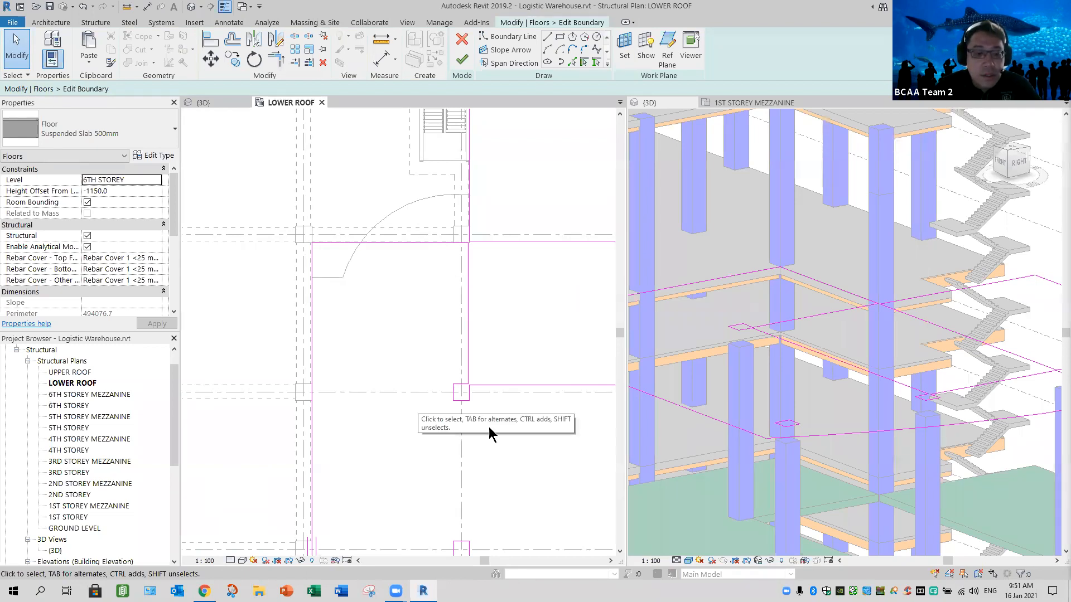
- Switch to the BIM for Structure attendance page in Chrome, open a Sat 16 Jan 2021 session and save its attendance
key(alt+Tab)
scroll(608, 453, down, 6)
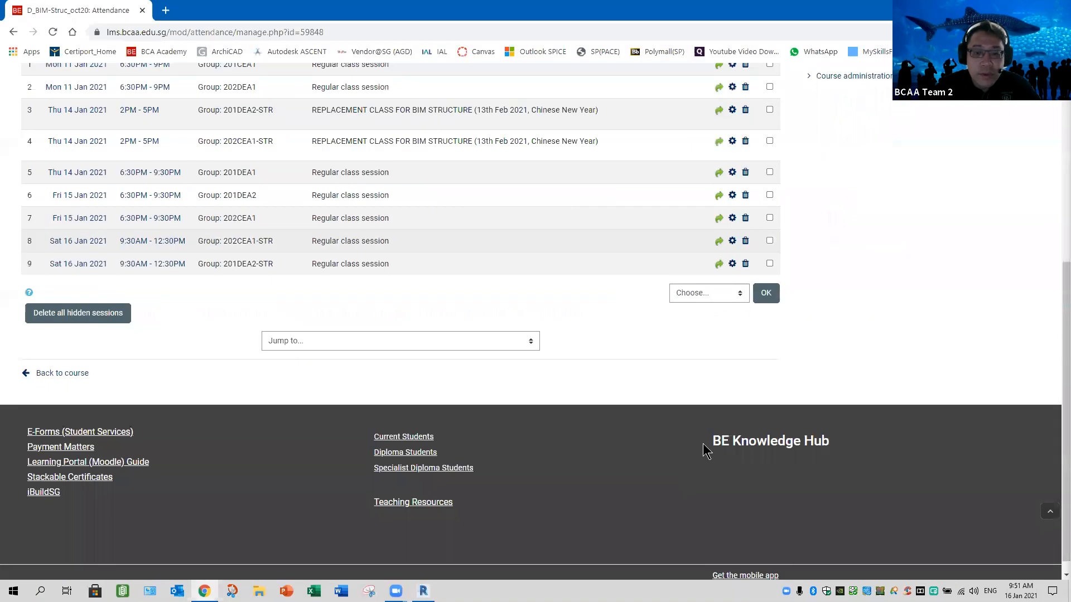
scroll(704, 444, up, 3)
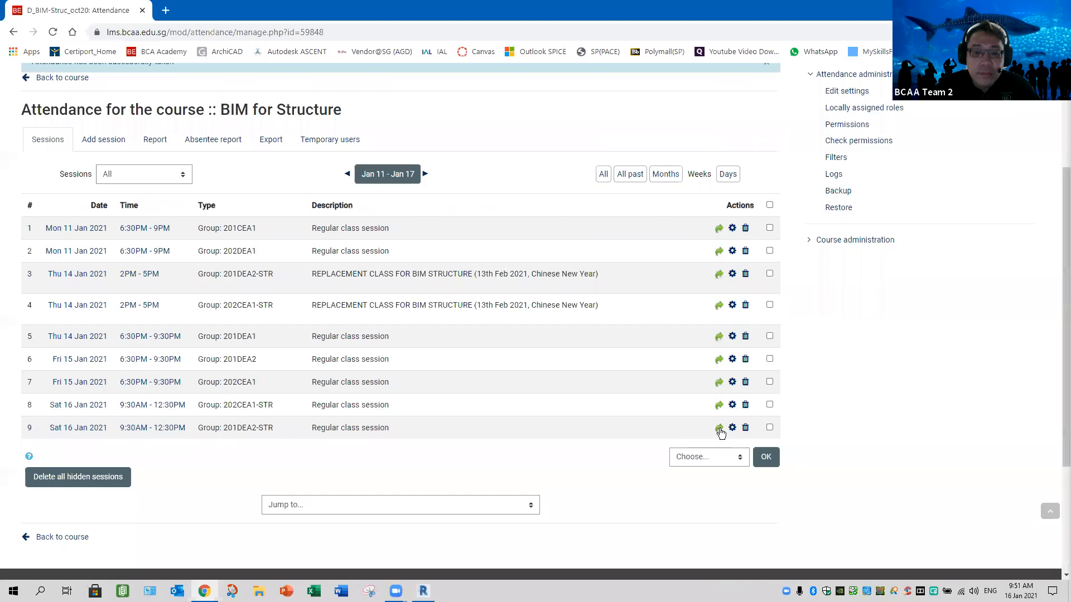
click(473, 413)
scroll(473, 419, down, 6)
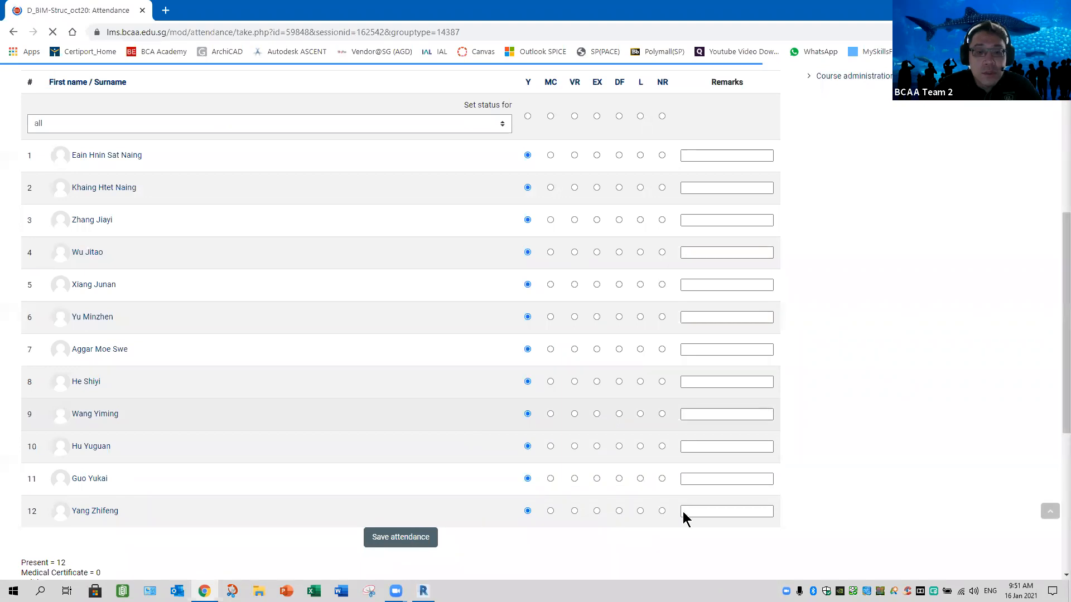
key(Return)
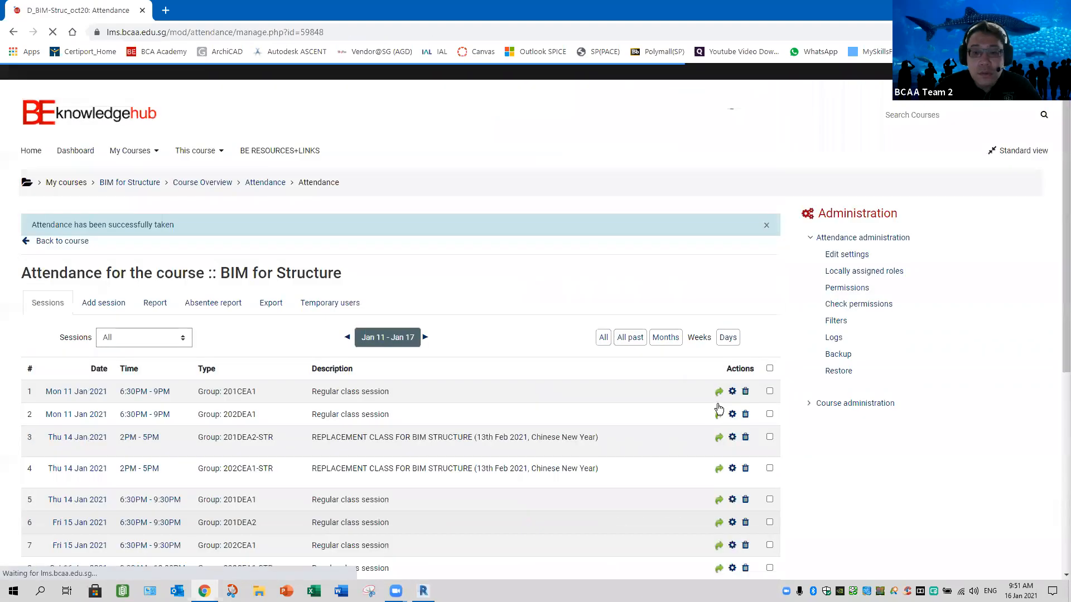
- Open the other 16 January 2021 session, mark the eleventh student as L and save the attendance
scroll(633, 393, down, 3)
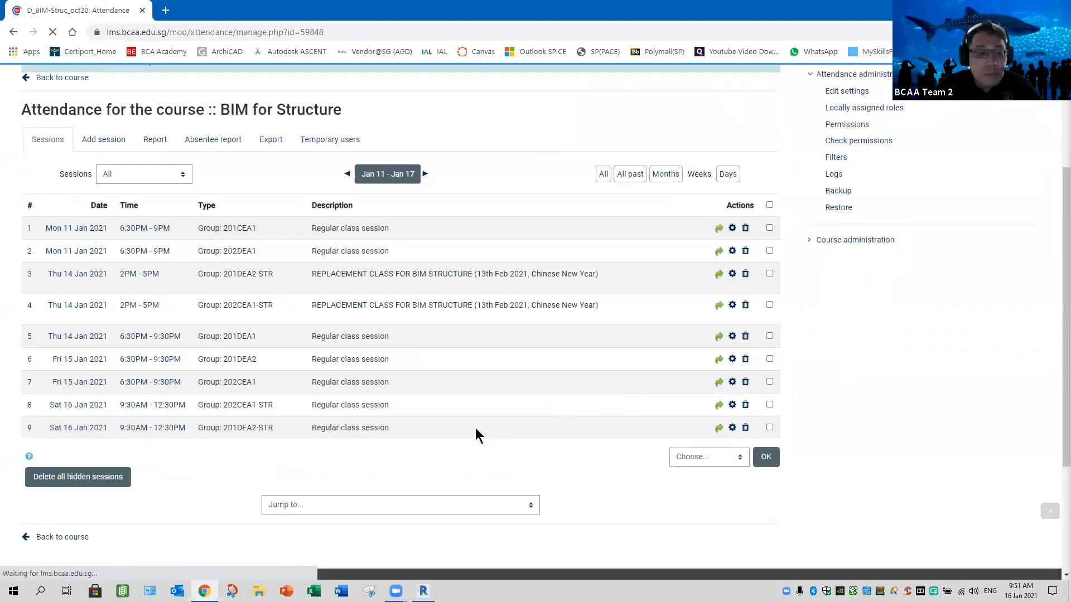
scroll(528, 481, down, 6)
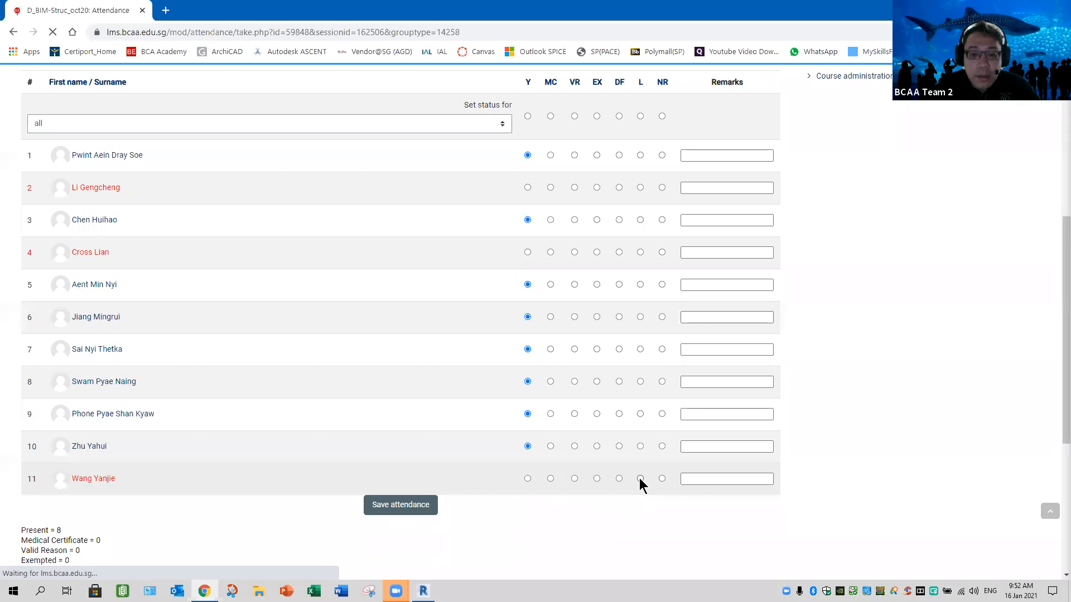
click(414, 506)
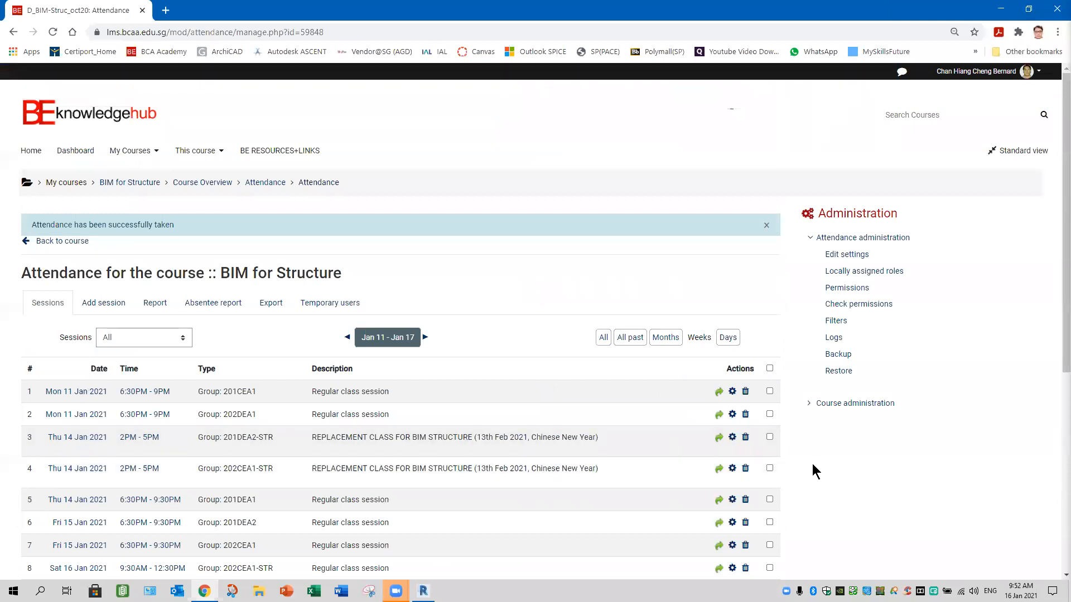
- Reopen the attendance list with eleven students for 16 January 2021, check the student statuses and save it again
scroll(811, 463, down, 6)
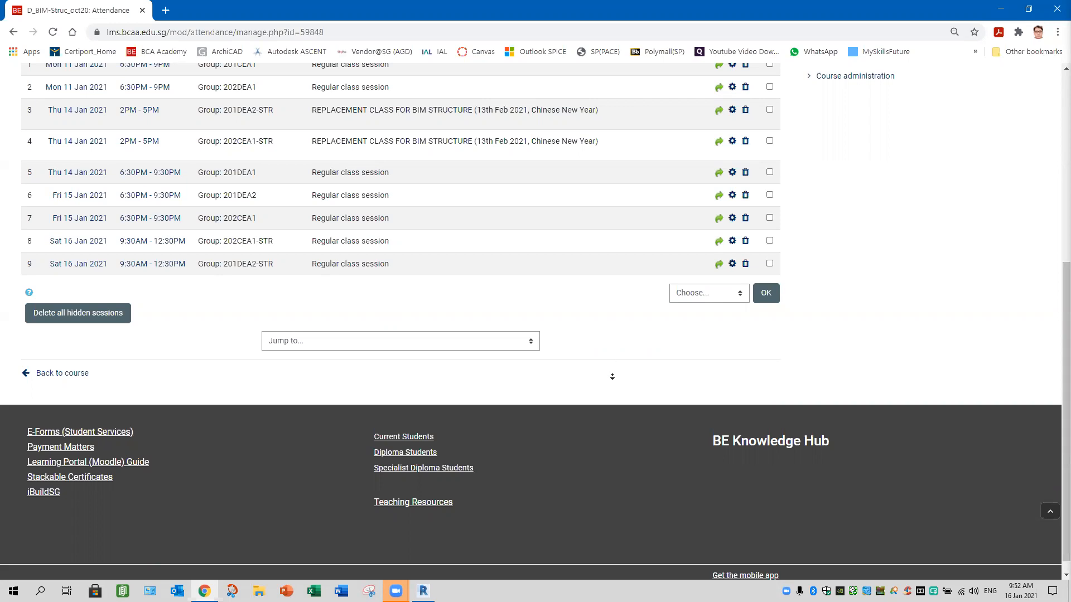
scroll(725, 251, down, 1)
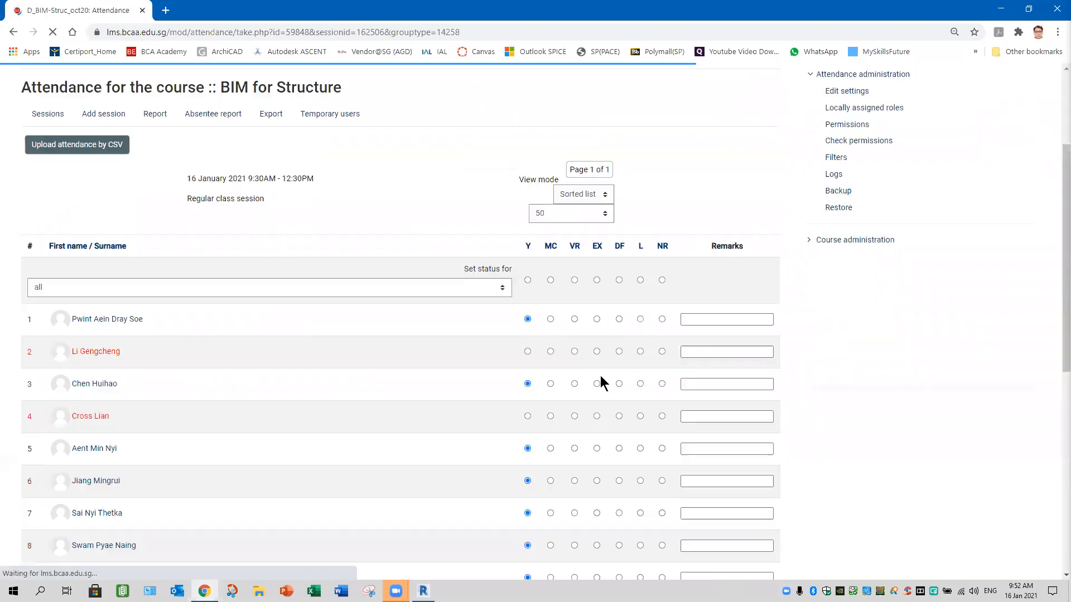
scroll(531, 485, down, 5)
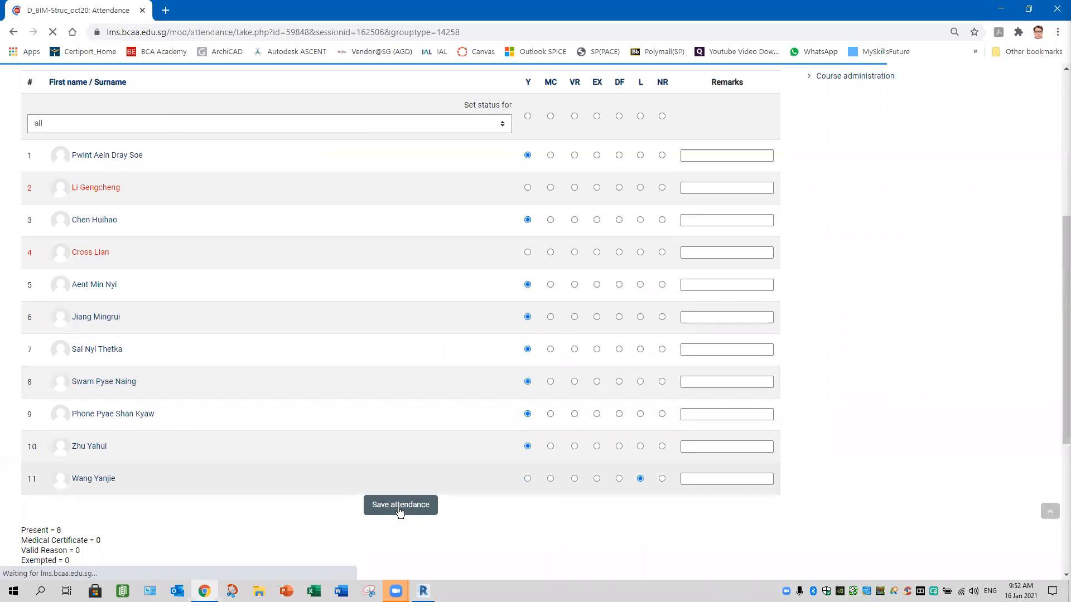
click(527, 478)
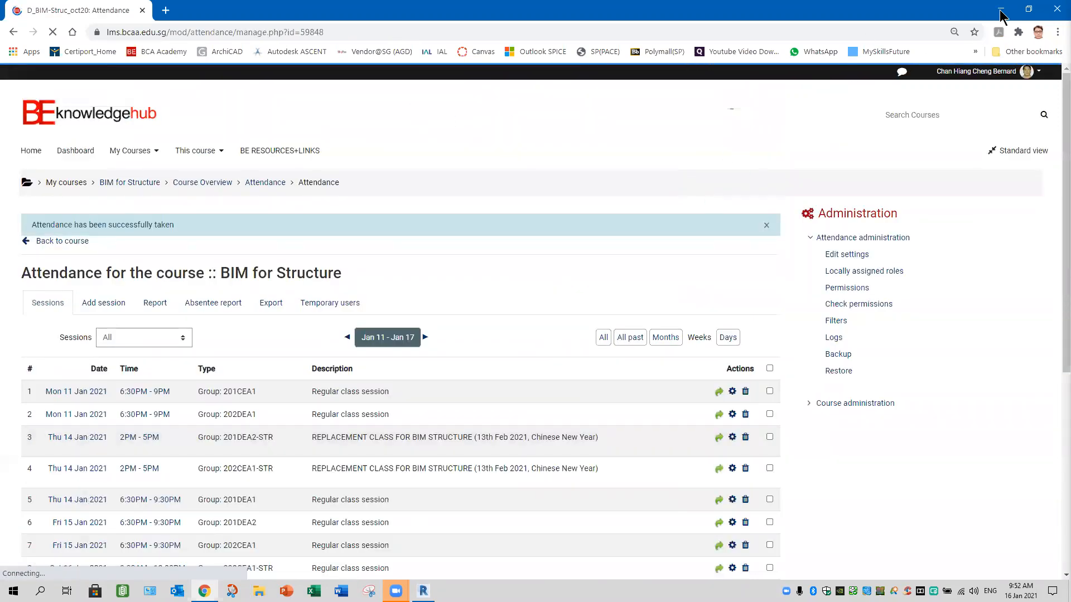
- Switch back to Revit and align the slab's horizontal boundary edge with the short straight line before the linked model's arc
key(alt+Tab)
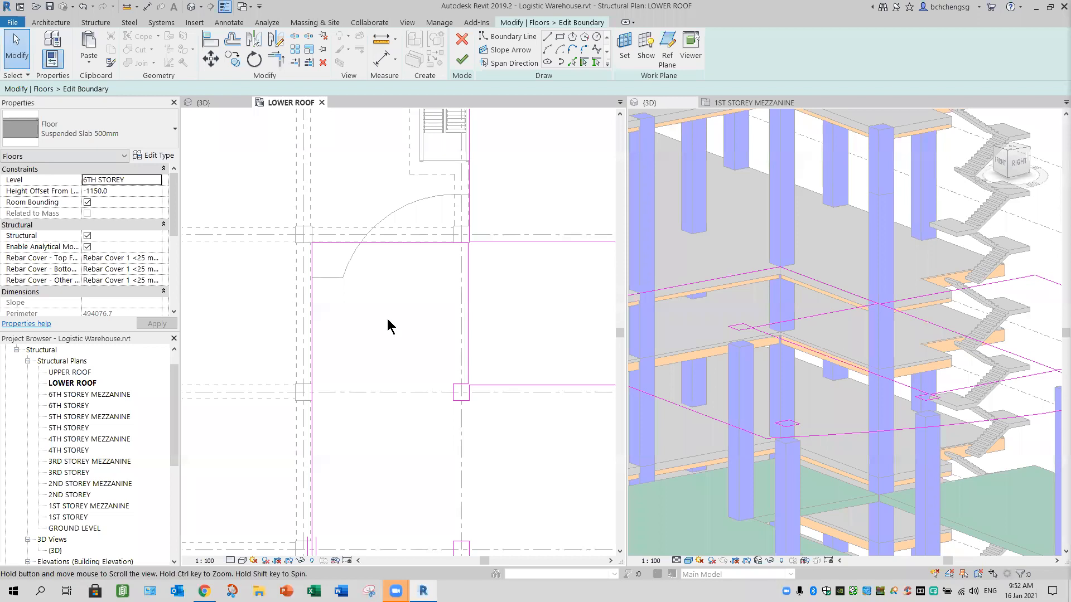
scroll(389, 324, up, 3)
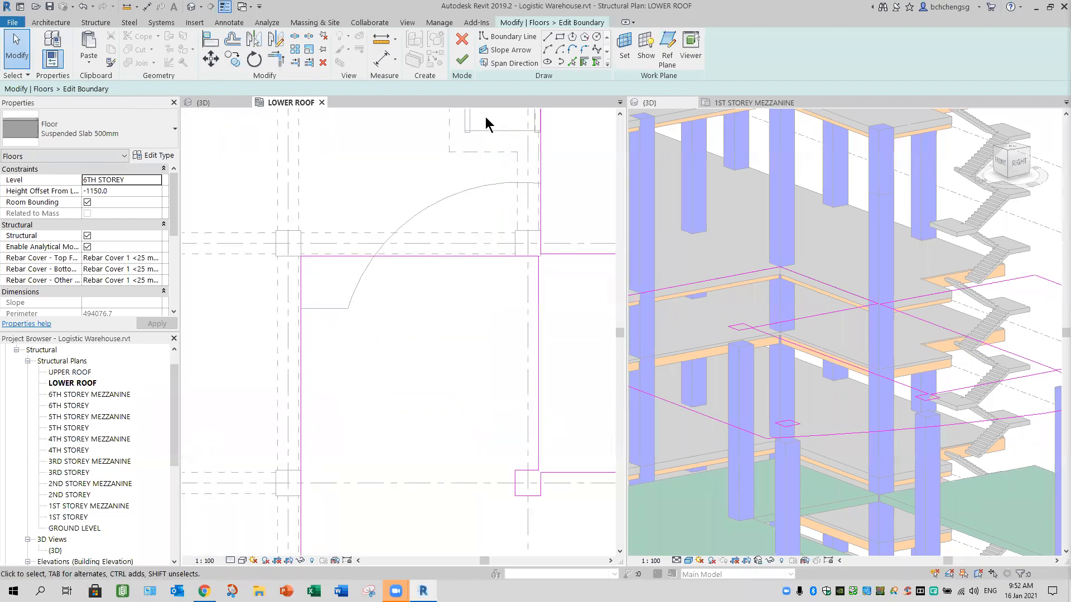
key(a)
key(l)
click(326, 307)
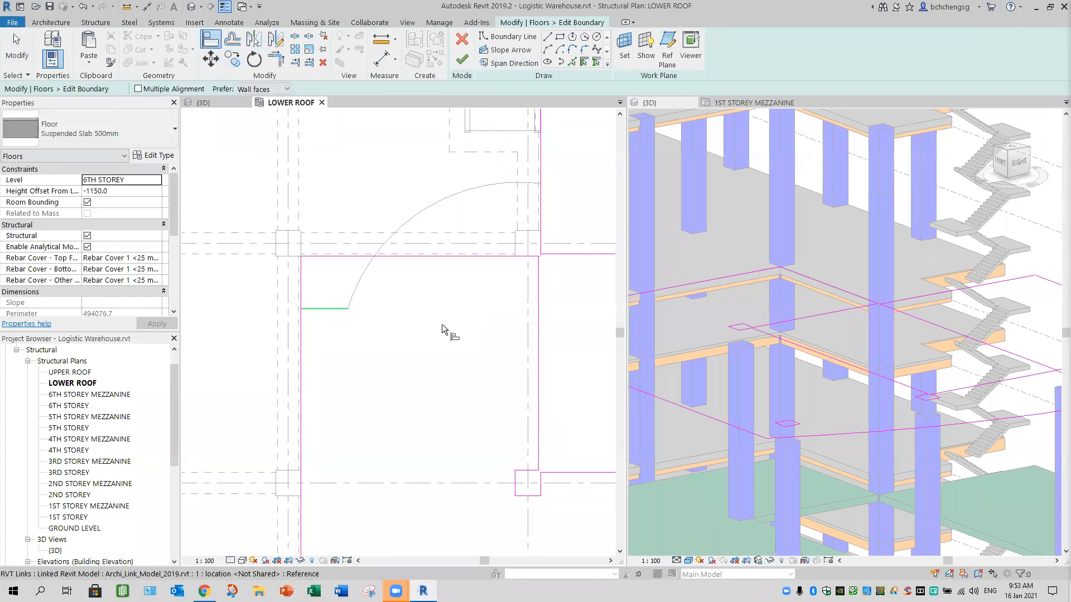
click(468, 257)
- Add a curved boundary line by picking the linked model's arc between the aligned slab edge and the vertical edge below the staircase
click(572, 61)
middle_drag(584, 164, 563, 176)
key(Escape)
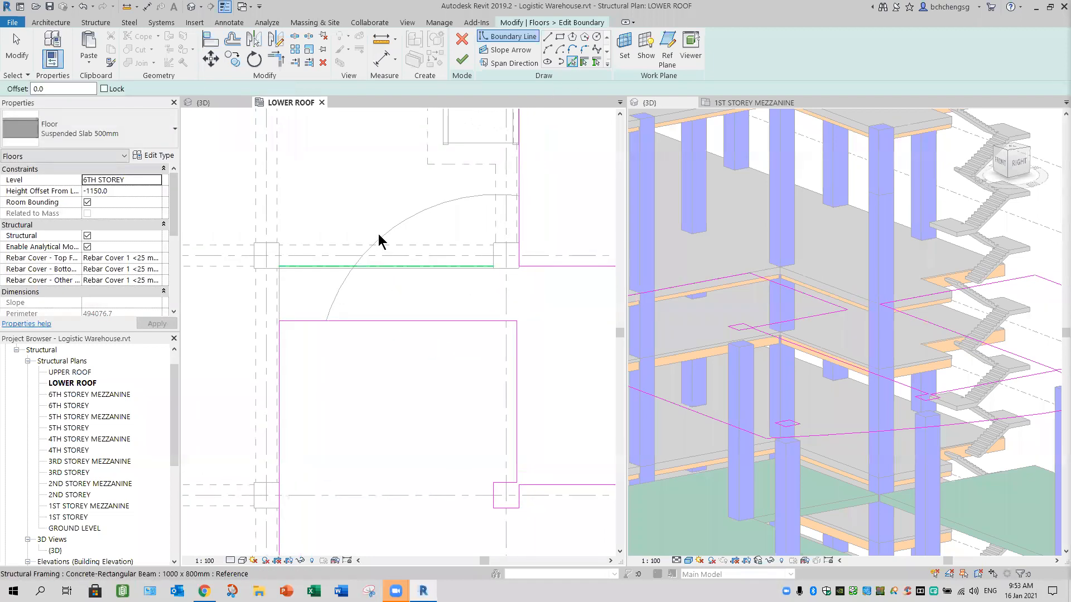
key(Tab)
click(385, 370)
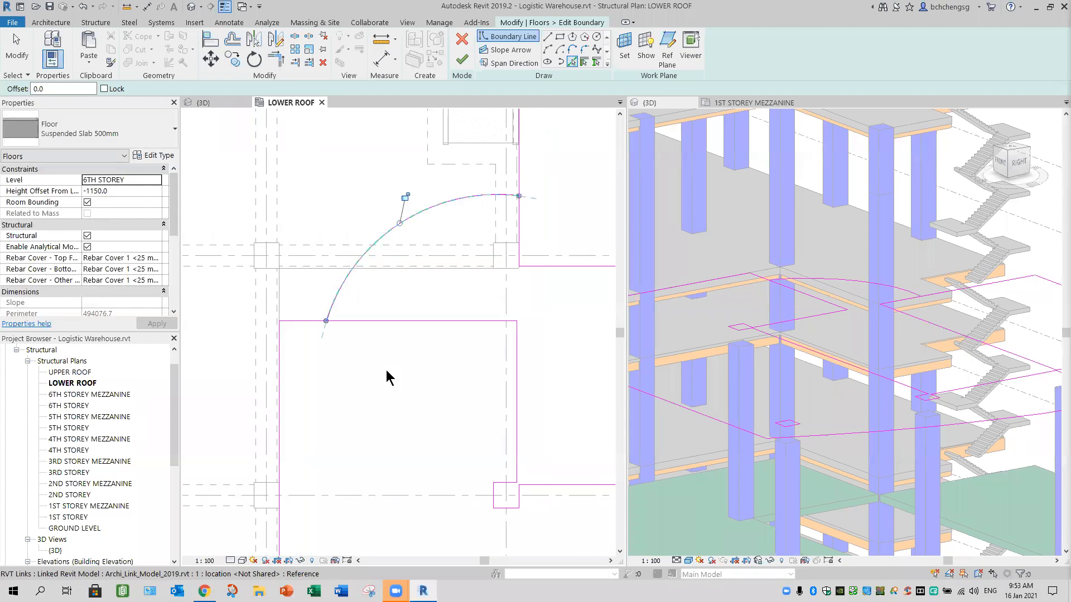
- Split the vertical slab edge just below the arc's end and trim the arc to the adjoining vertical and horizontal boundary edges
middle_drag(435, 409, 463, 385)
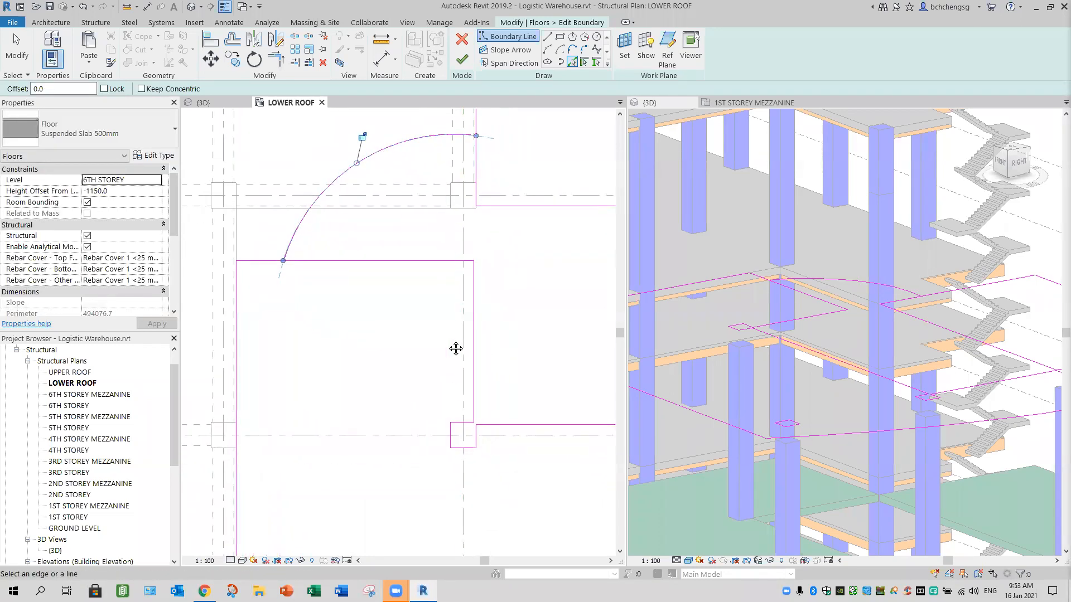
middle_drag(461, 345, 463, 376)
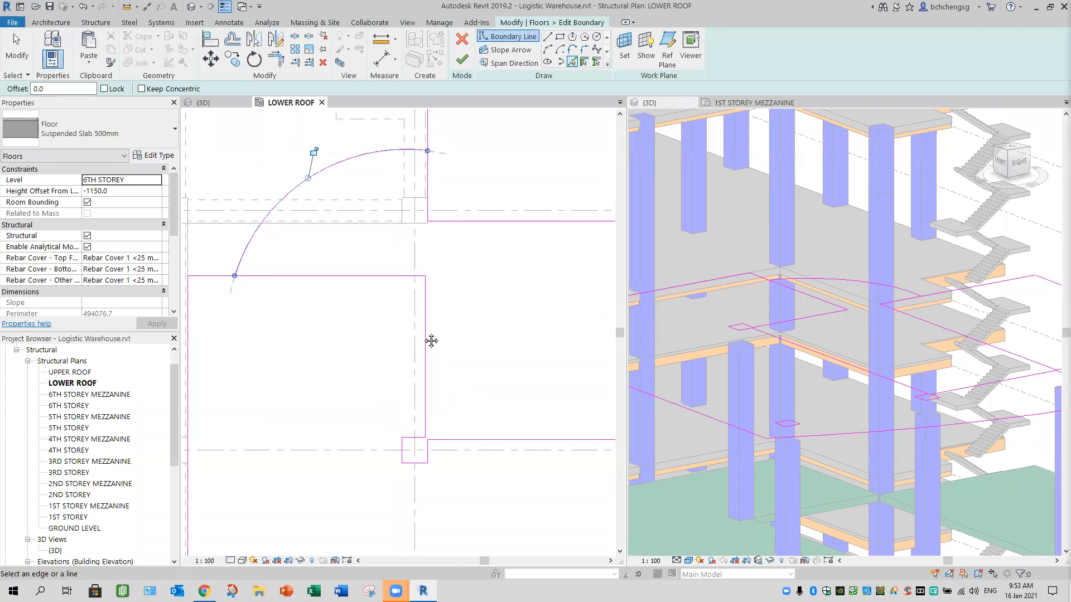
middle_drag(375, 383, 383, 298)
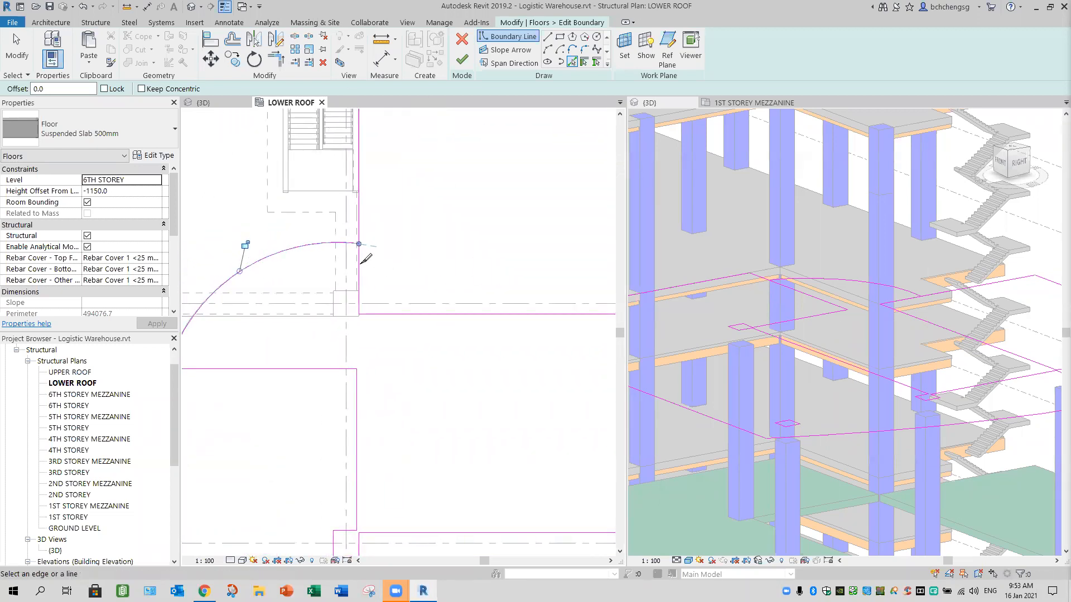
key(s)
key(l)
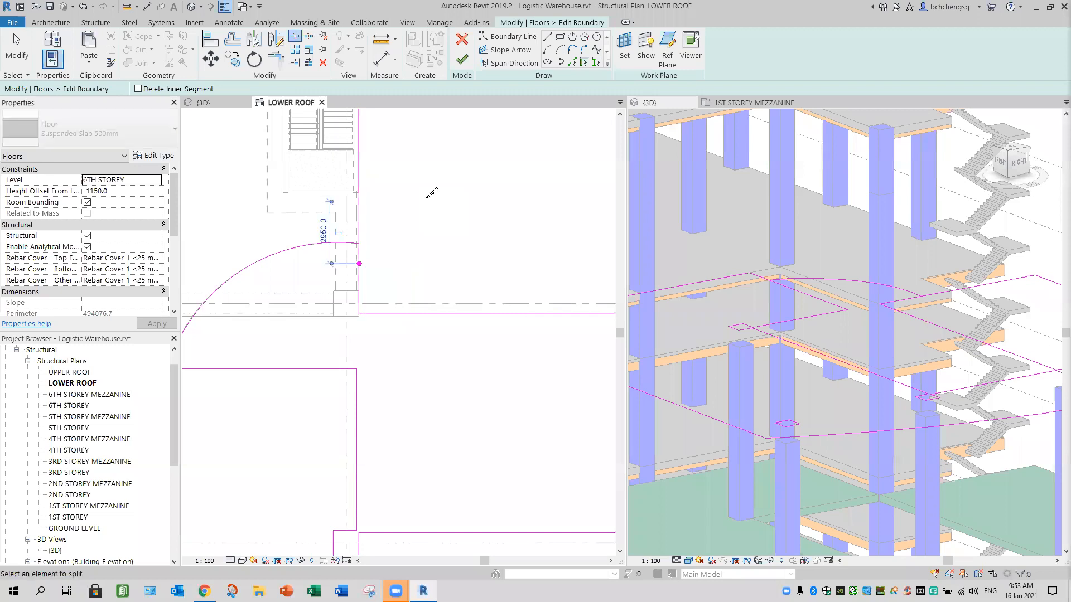
click(276, 59)
click(340, 242)
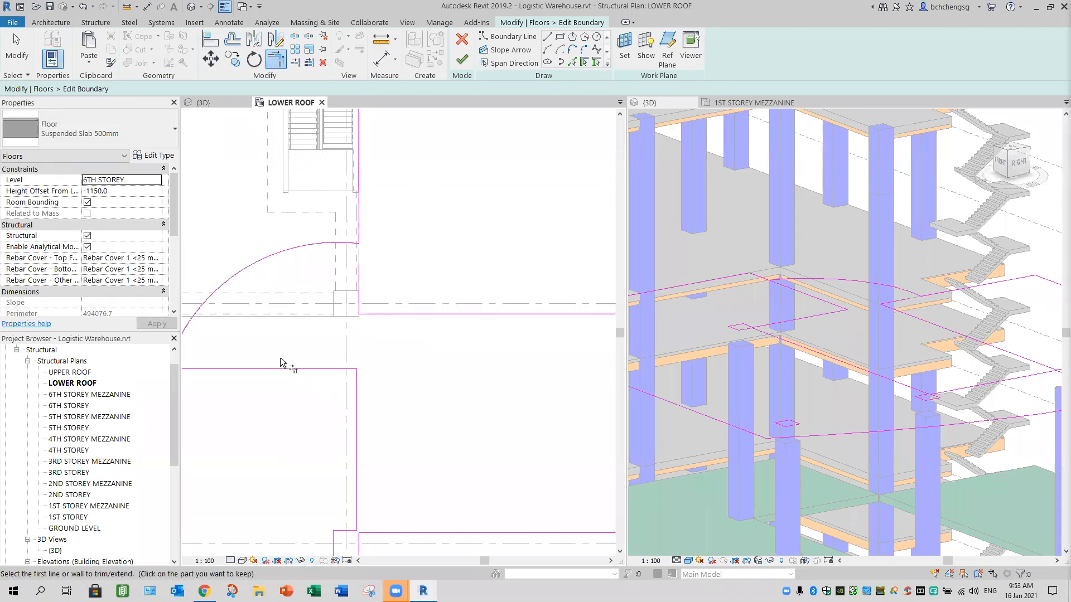
middle_drag(166, 362, 273, 328)
click(274, 330)
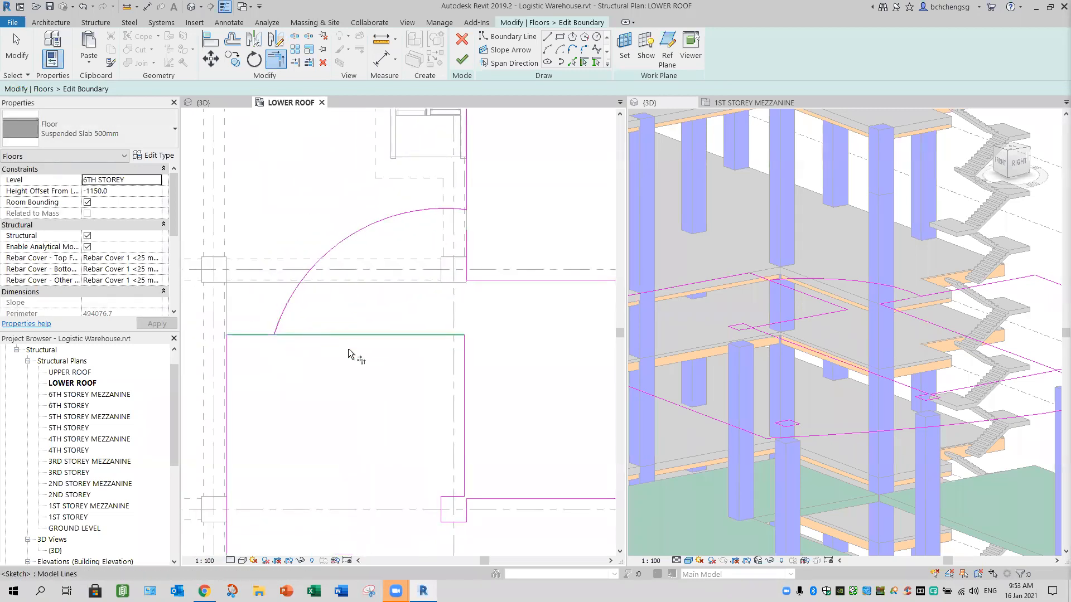
- Add boundary lines by picking the outline of the 1200 x 1200 column at the slab corner below the staircase
mouse_move(429, 377)
middle_down()
mouse_move(390, 318)
mouse_move(368, 306)
mouse_move(360, 339)
middle_up()
scroll(354, 267, up, 3)
middle_drag(354, 267, 346, 312)
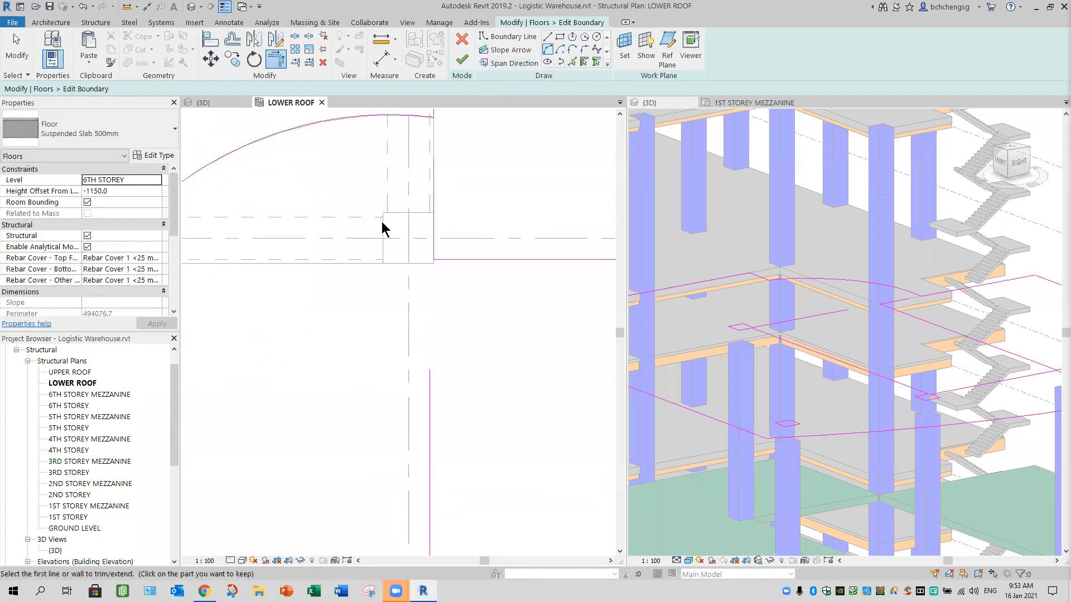
click(407, 213)
click(383, 260)
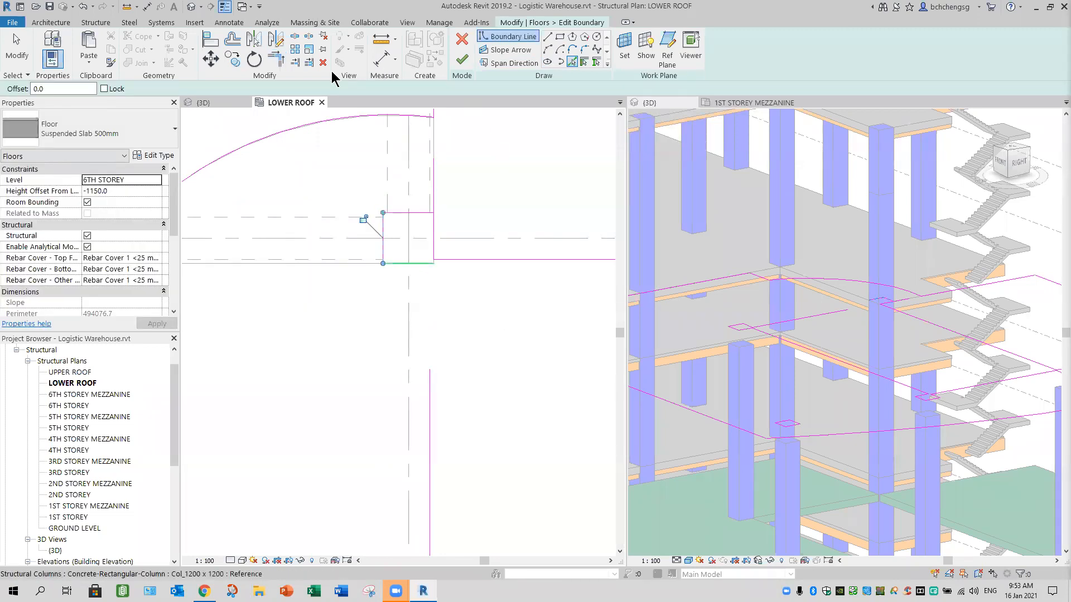
- Trim the column's boundary lines and the adjoining opening edges so they meet cleanly at the column
key(t)
key(r)
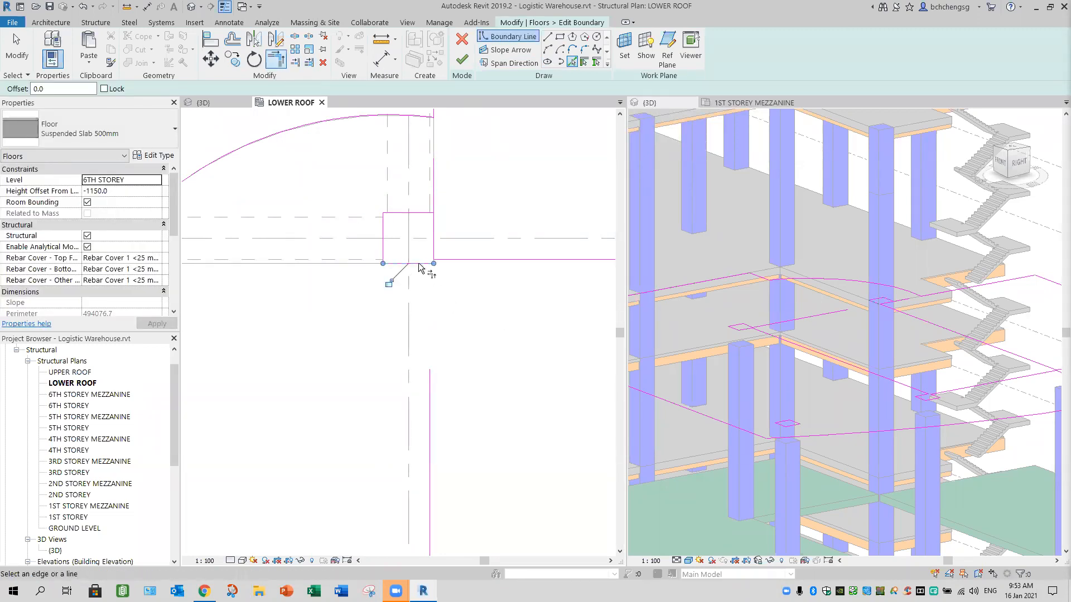
click(428, 222)
scroll(500, 329, down, 3)
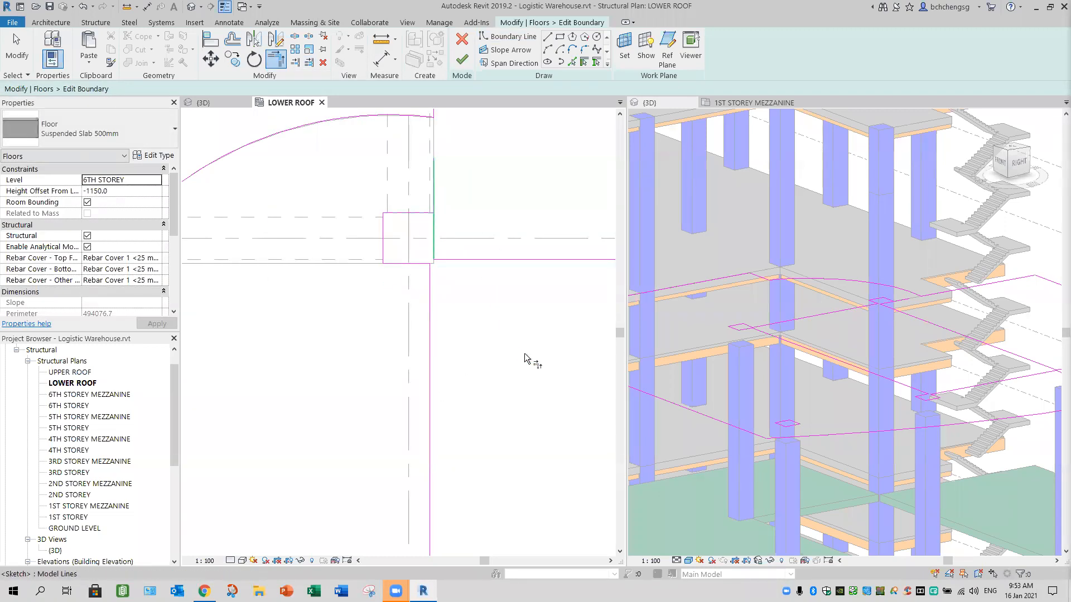
- Check the complete slab outline and finish the 6th storey Suspended Slab 500mm boundary edit
scroll(418, 397, down, 2)
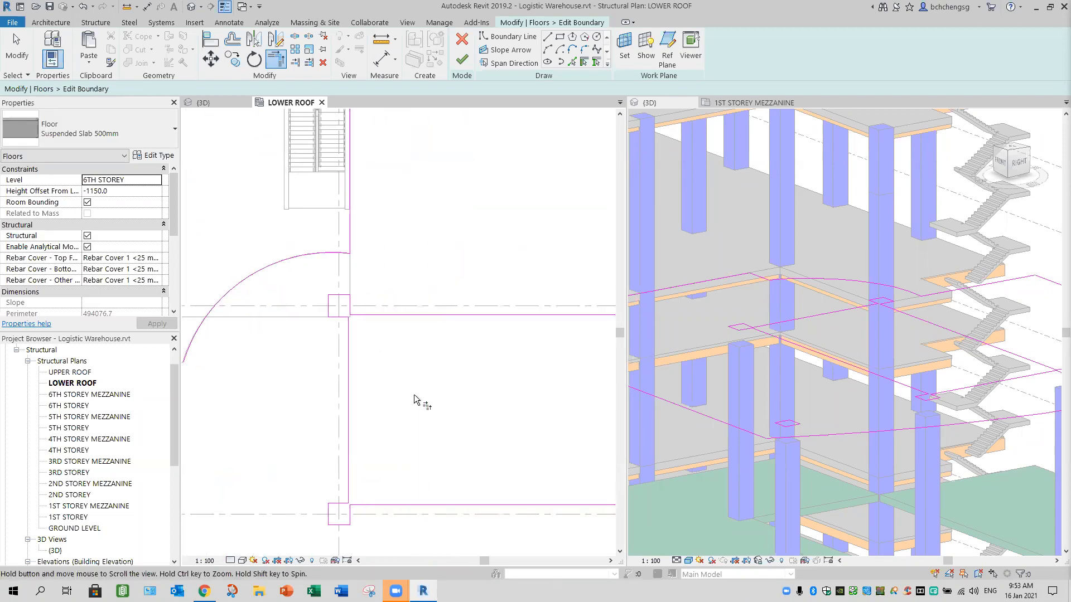
scroll(418, 396, down, 2)
scroll(418, 397, down, 2)
click(464, 59)
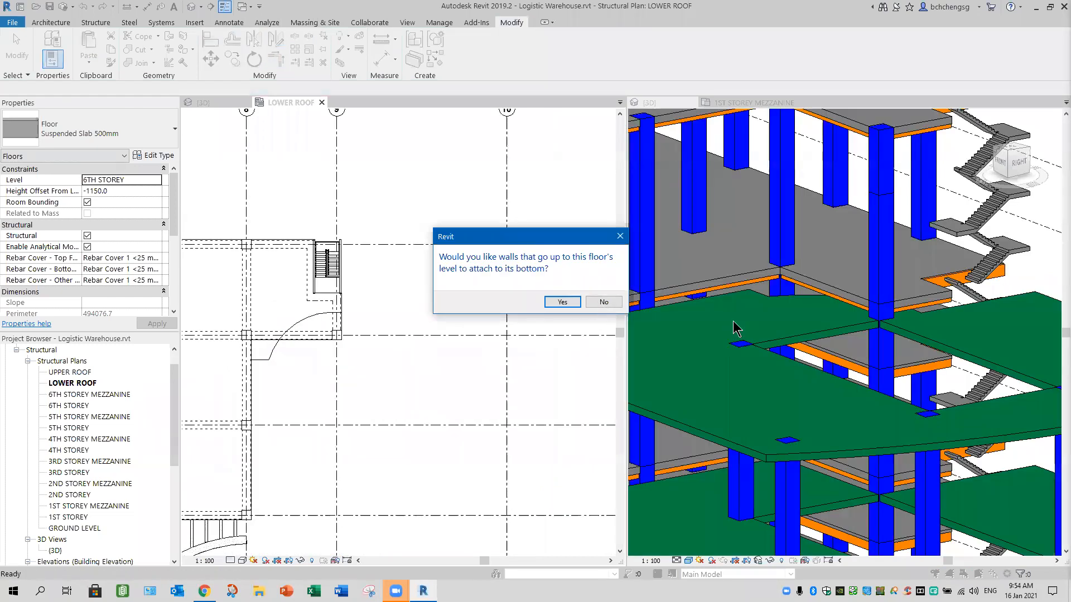
click(604, 302)
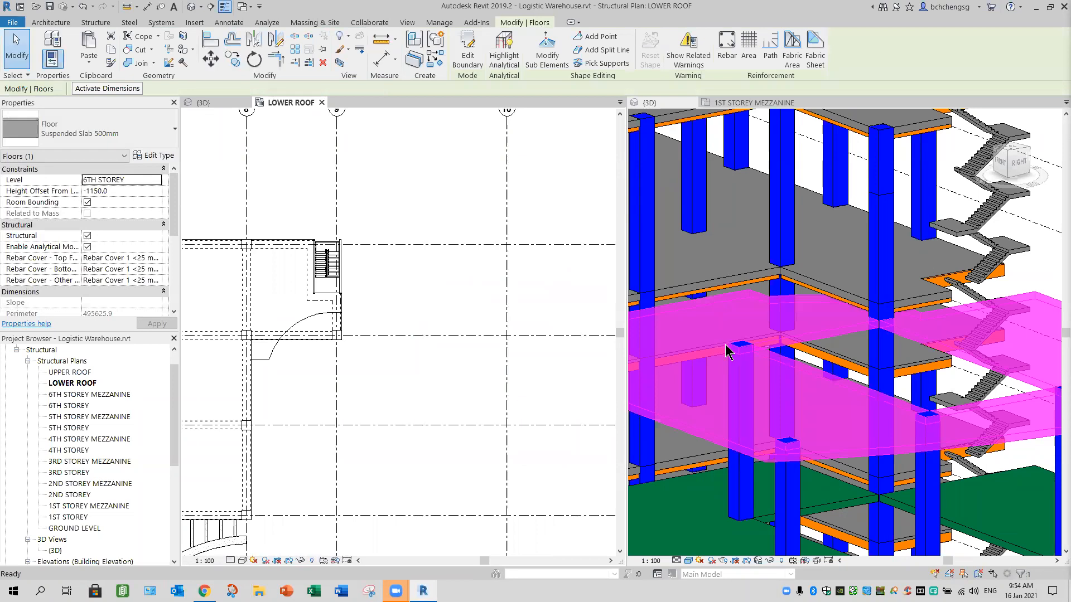
- Compare the reshaped 6th storey slab corner in the structural 3D view with the same corner of the architectural model
shift+middle_drag(749, 308, 380, 330)
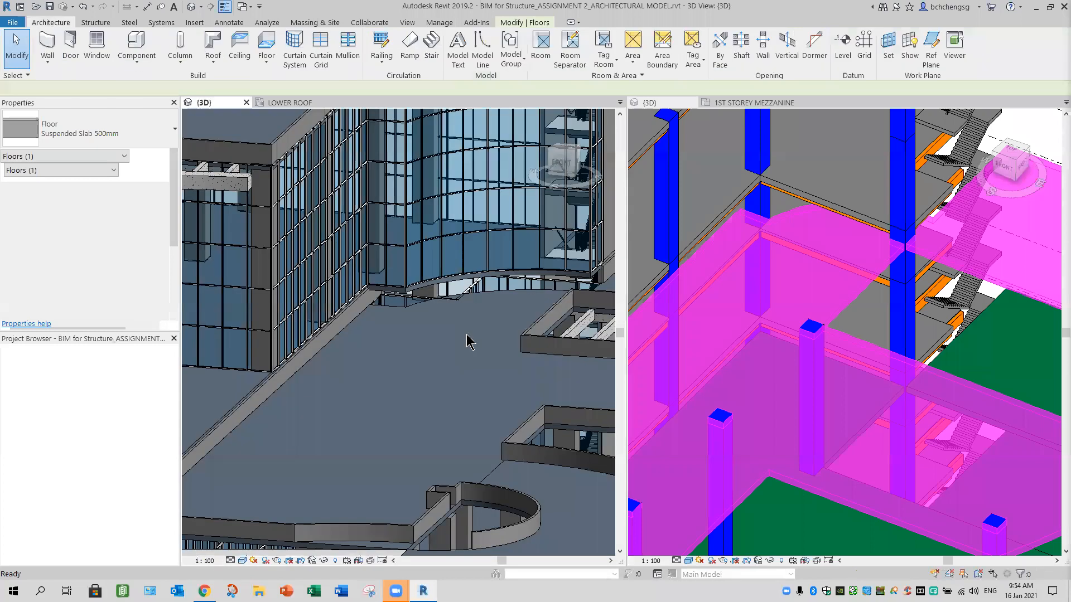
scroll(429, 378, down, 3)
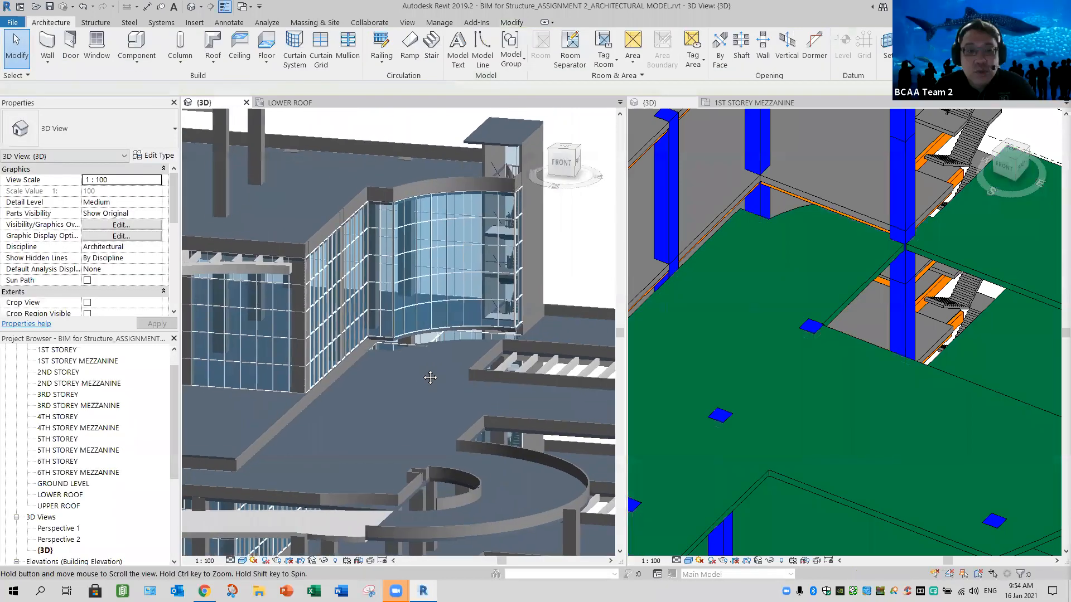
middle_drag(430, 377, 419, 383)
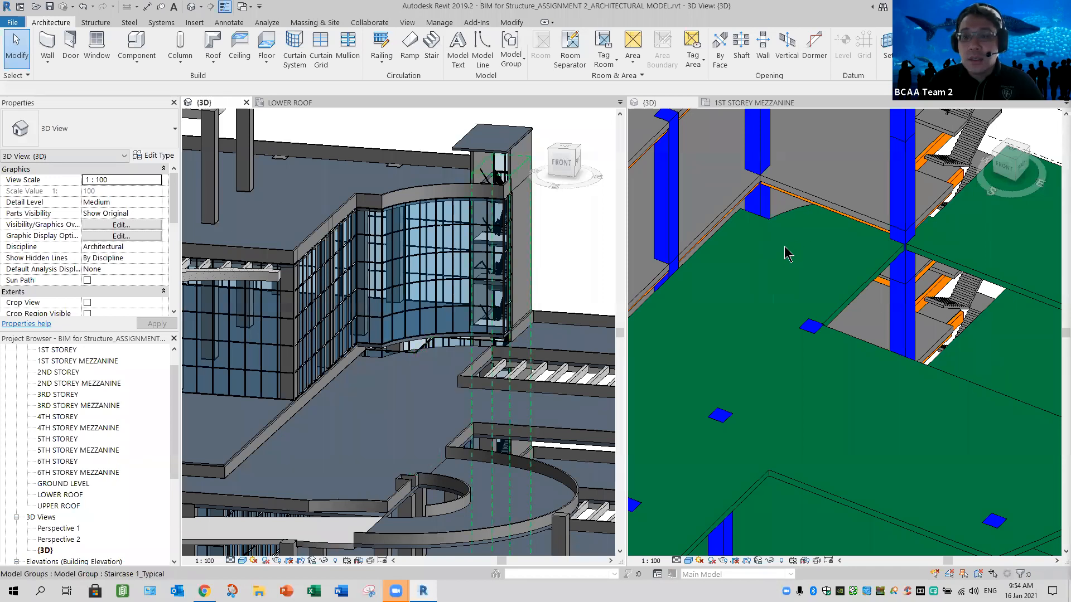
scroll(747, 335, down, 4)
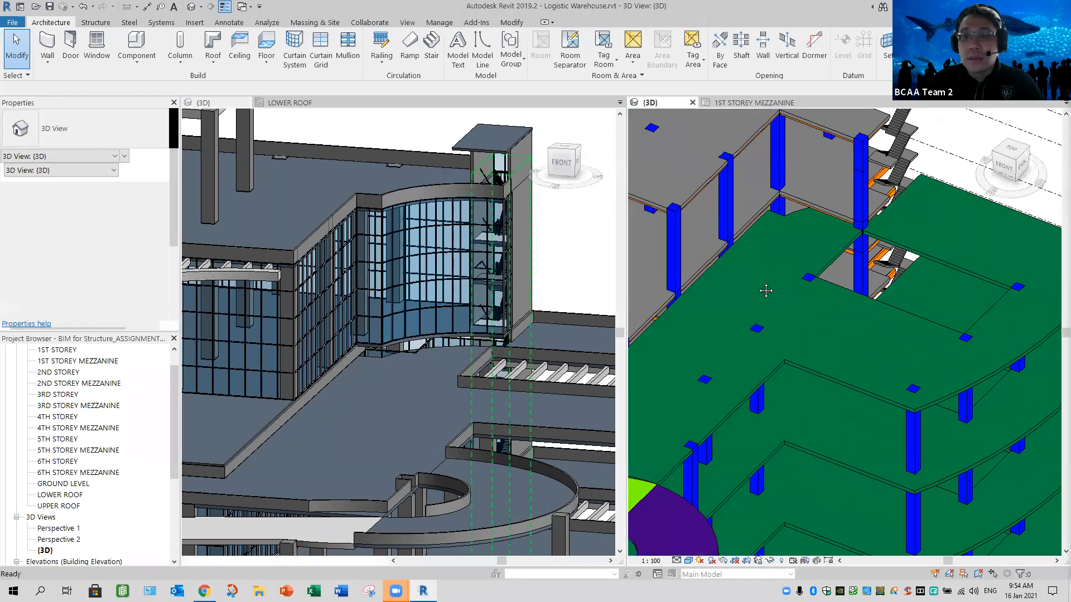
middle_drag(814, 237, 794, 328)
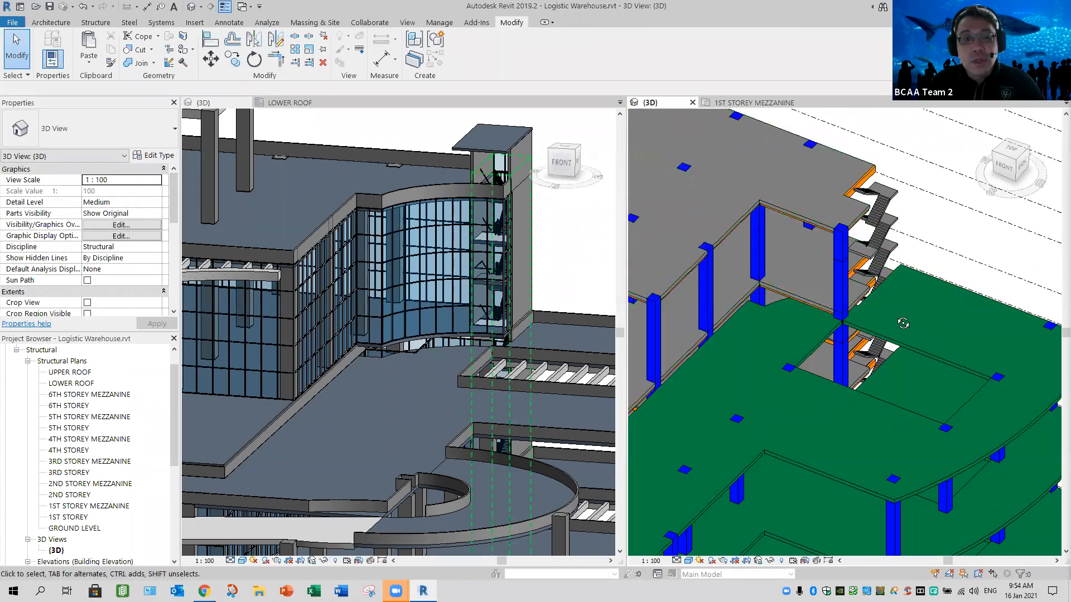
shift+middle_drag(853, 320, 835, 355)
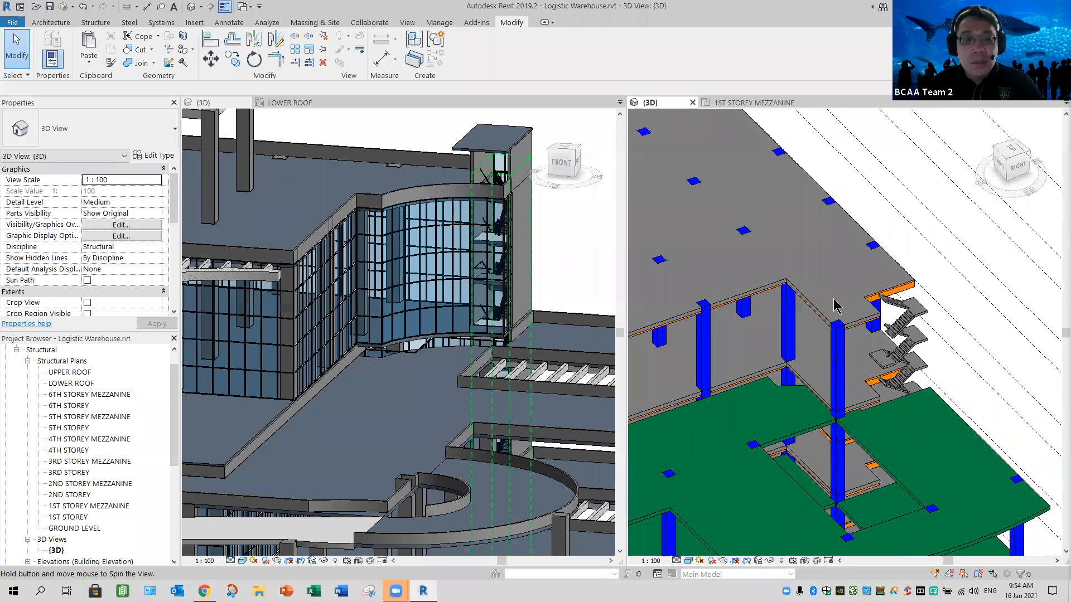
shift+middle_drag(835, 306, 857, 330)
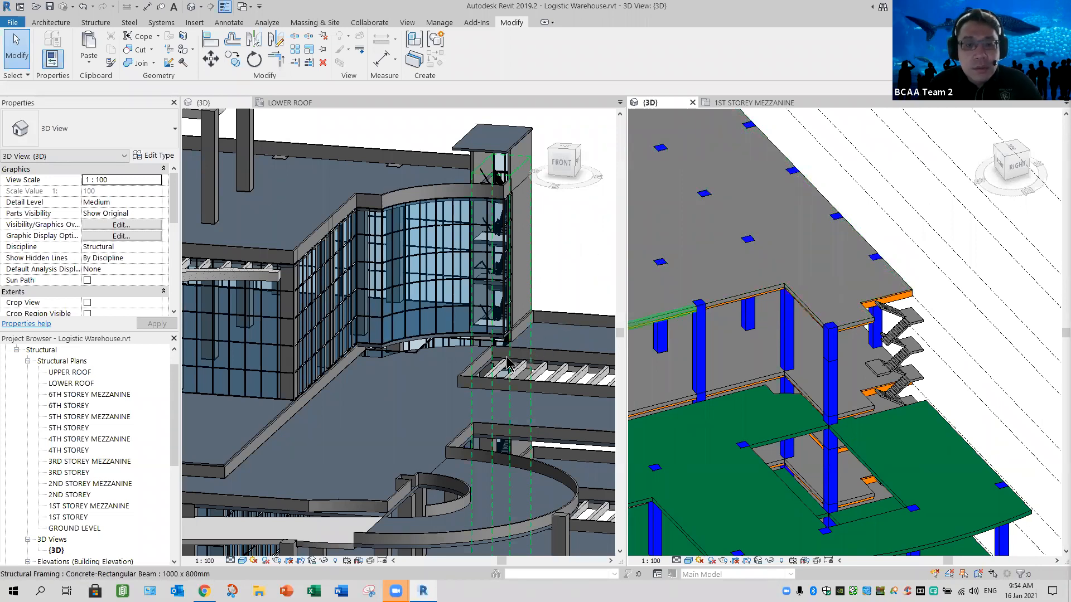
- Examine the architectural model's curved curtain wall beside the staircase to see which columns stand at that corner
click(563, 307)
shift+middle_drag(509, 307, 491, 325)
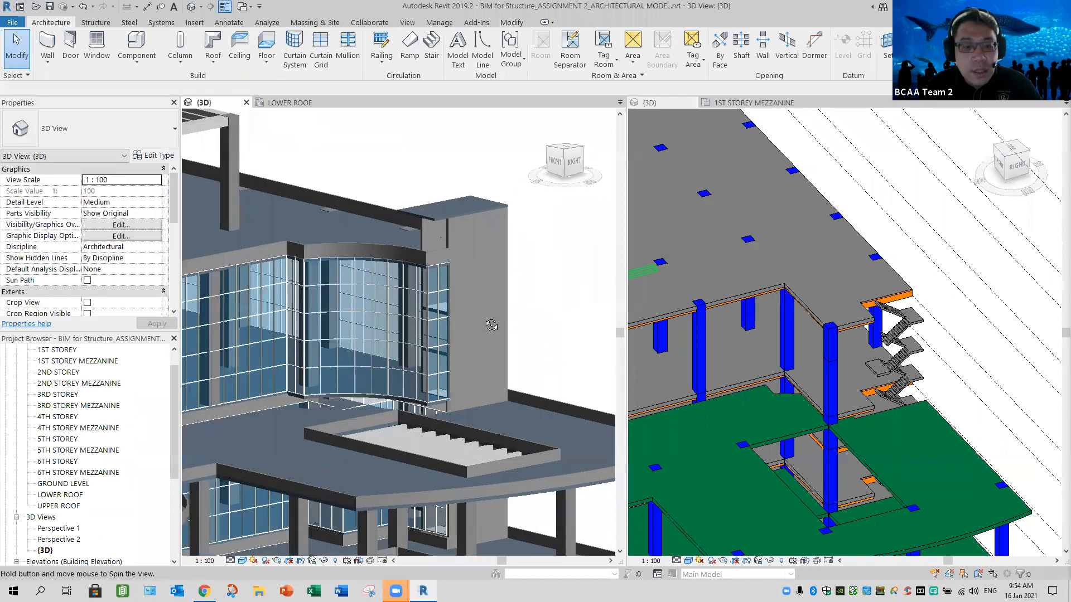
shift+middle_drag(396, 441, 400, 440)
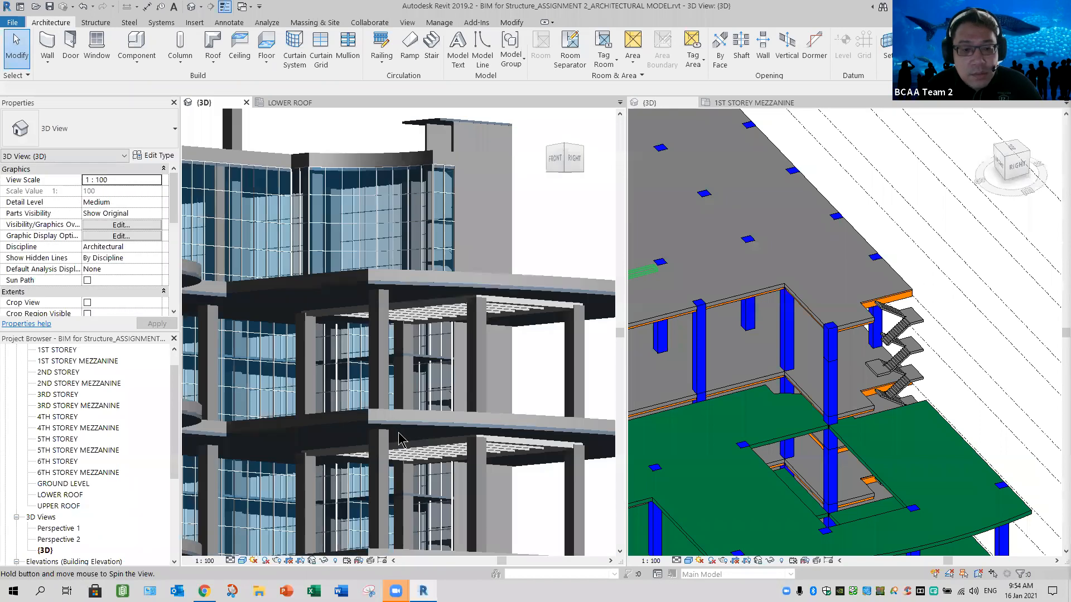
shift+middle_drag(473, 445, 464, 411)
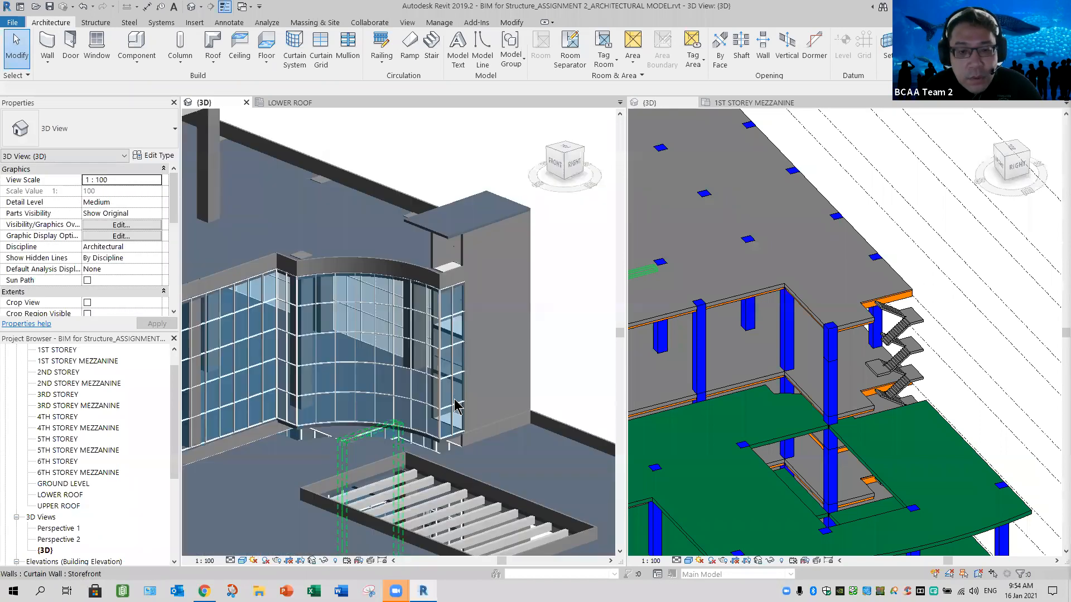
scroll(481, 418, up, 3)
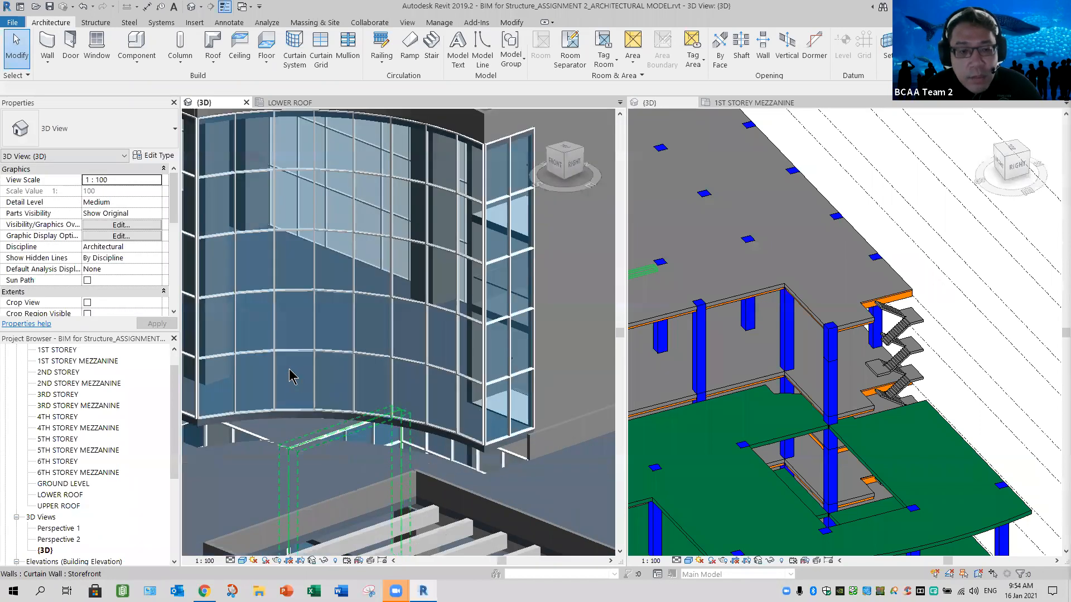
shift+middle_drag(285, 373, 319, 380)
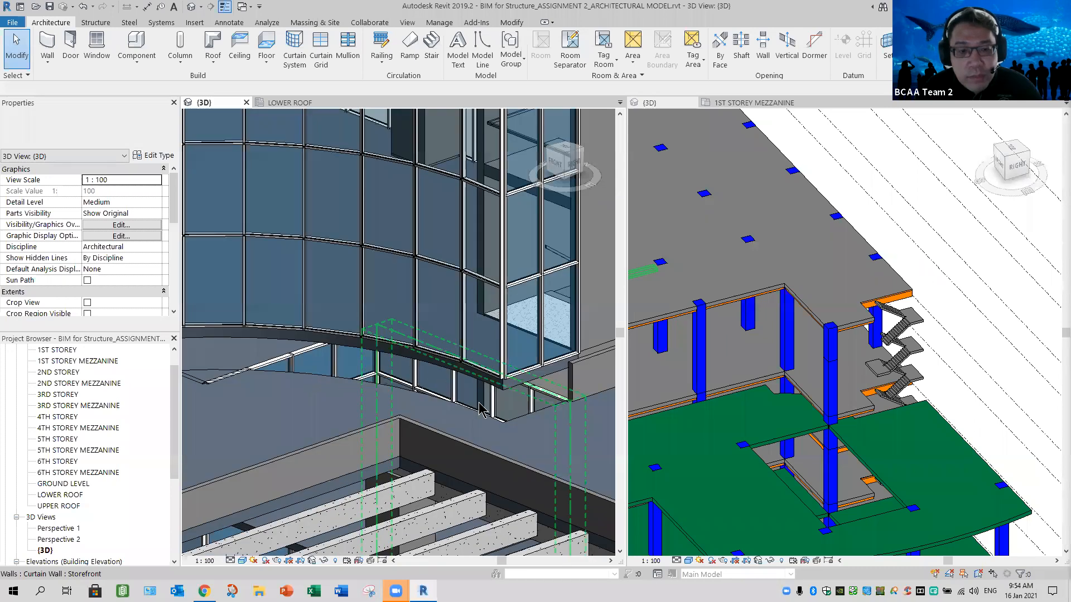
scroll(502, 396, down, 3)
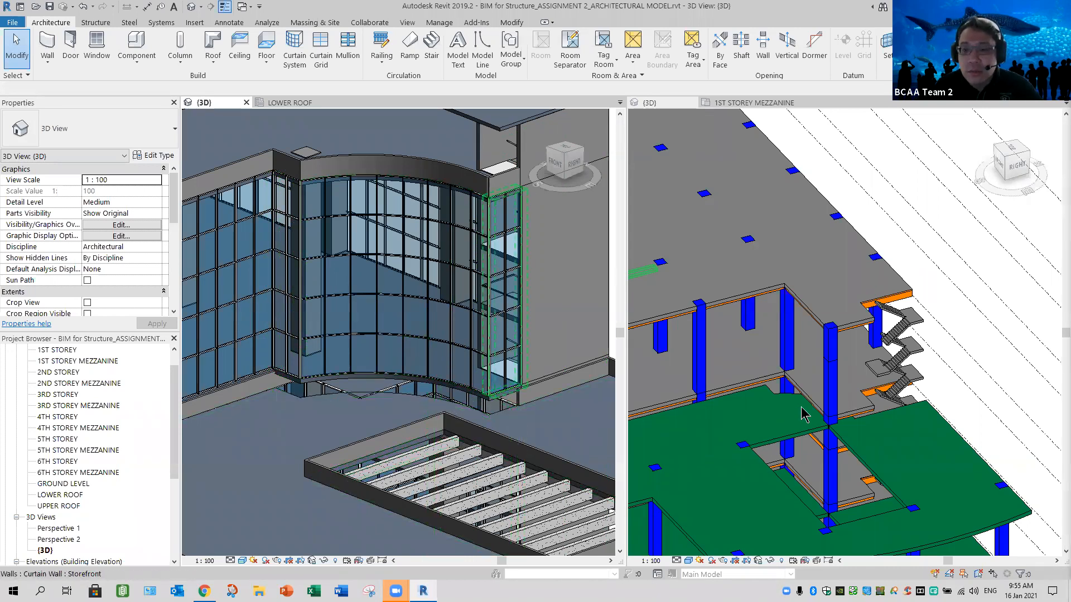
- Delete the two stacked corner column segments between the 6th storey slab and the lower roof beside the staircase
click(831, 378)
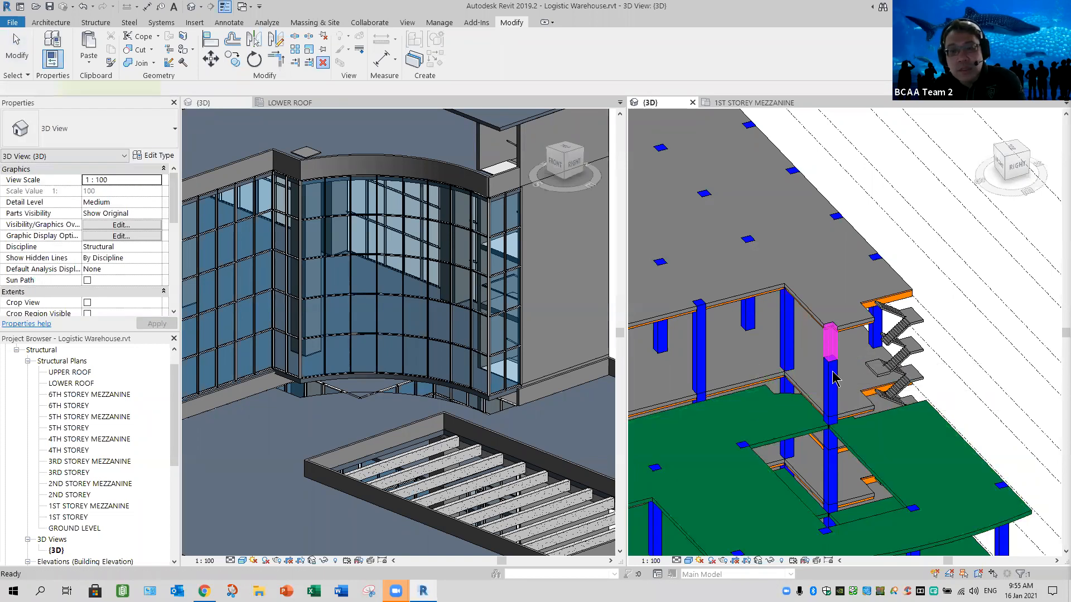
click(913, 408)
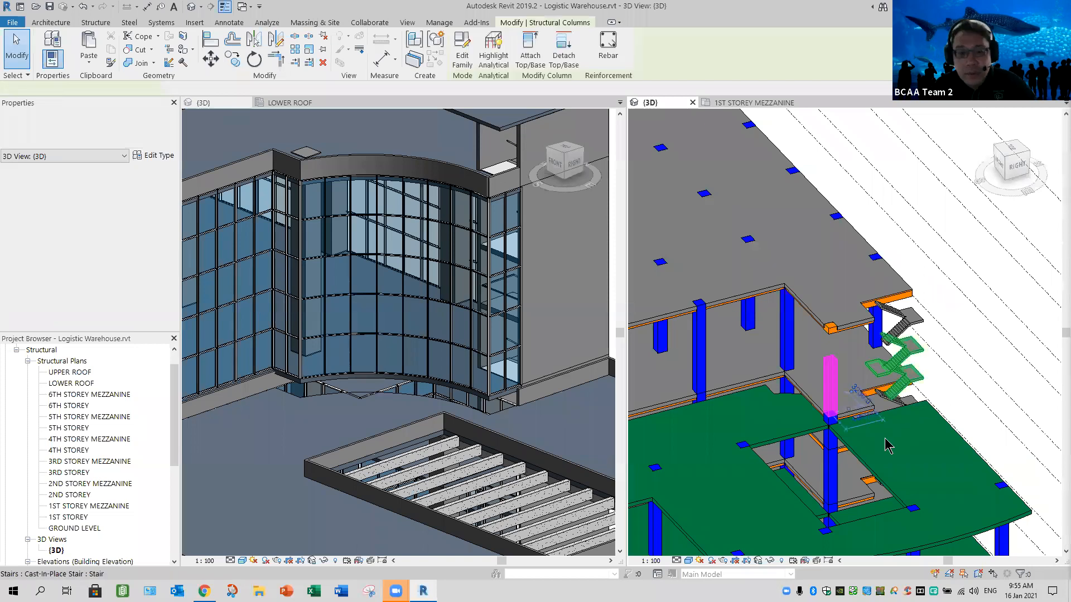
key(Escape)
- Open the lower roof slab's boundary for editing and delete the two short notch segments at the corner beside the staircase
mouse_move(925, 402)
shift+middle_down()
mouse_move(949, 337)
mouse_move(930, 393)
shift+middle_up()
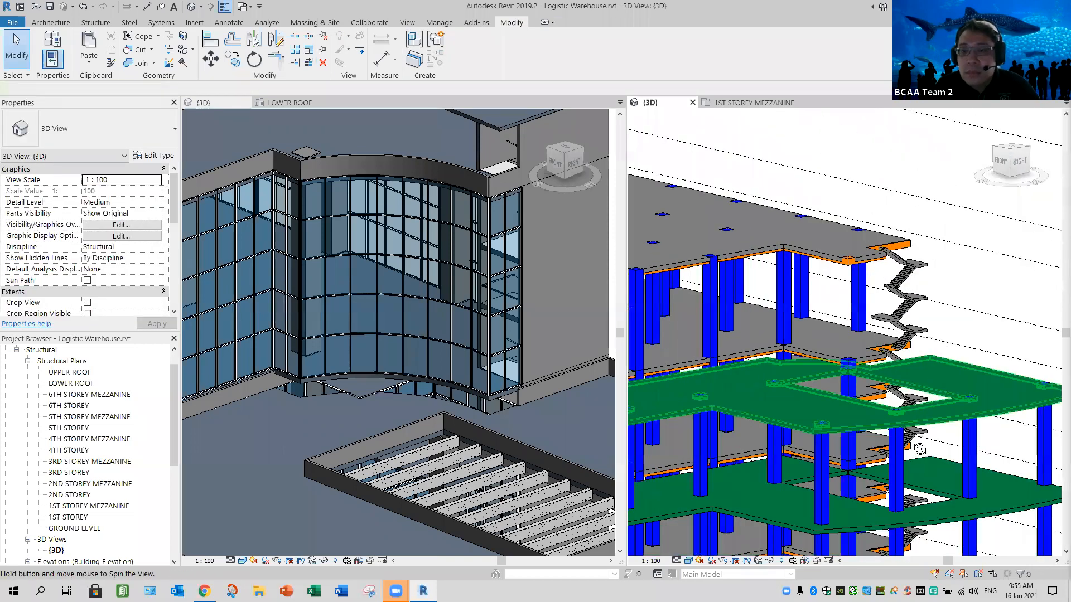
mouse_move(909, 472)
shift+middle_down()
mouse_move(893, 446)
mouse_move(920, 468)
shift+middle_up()
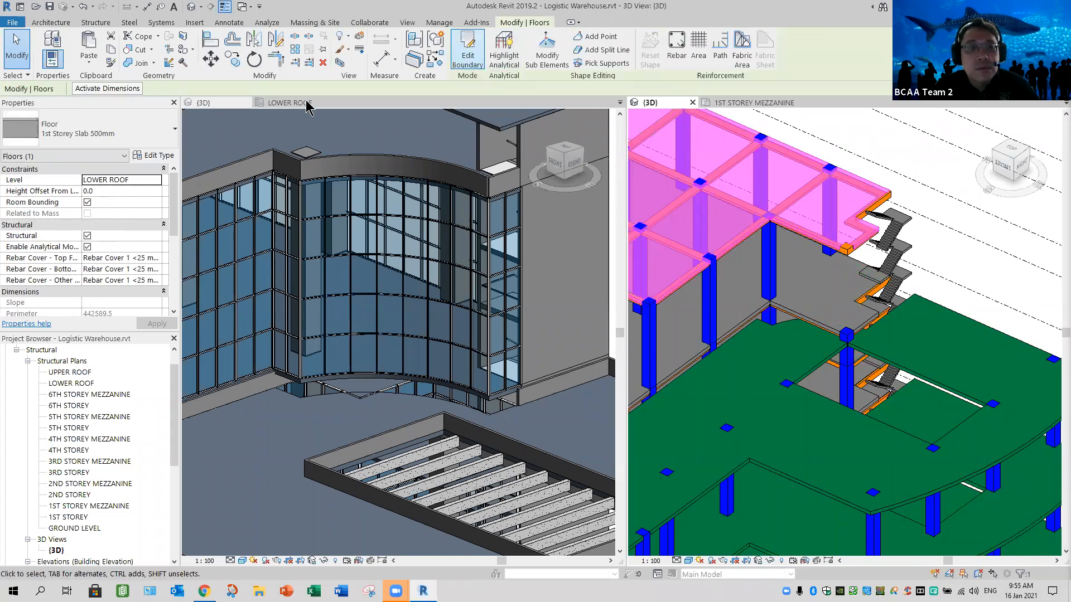
click(467, 50)
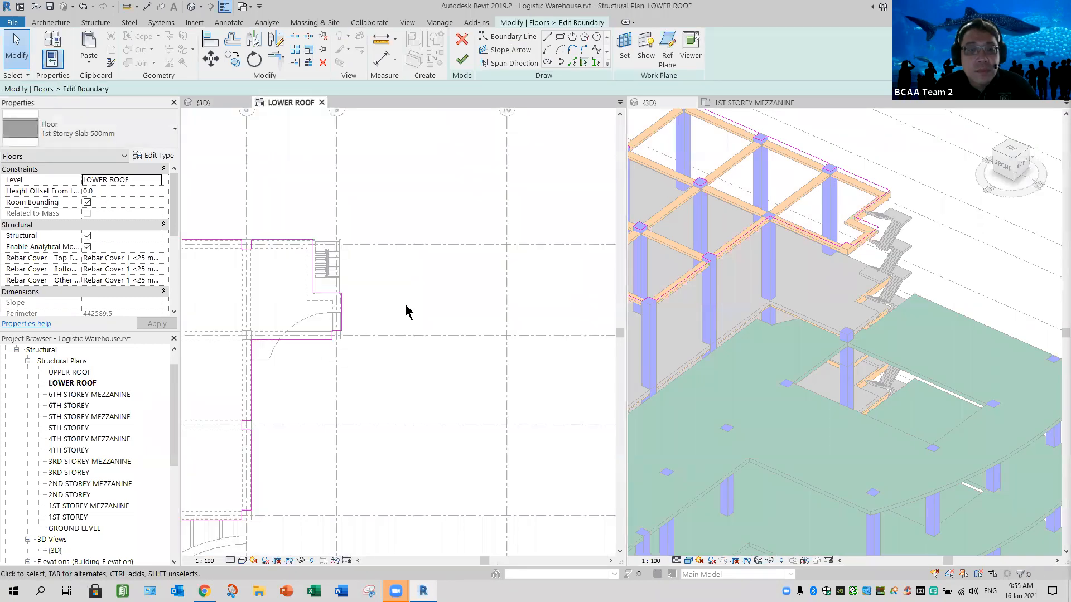
scroll(311, 344, up, 3)
drag(336, 352, 406, 304)
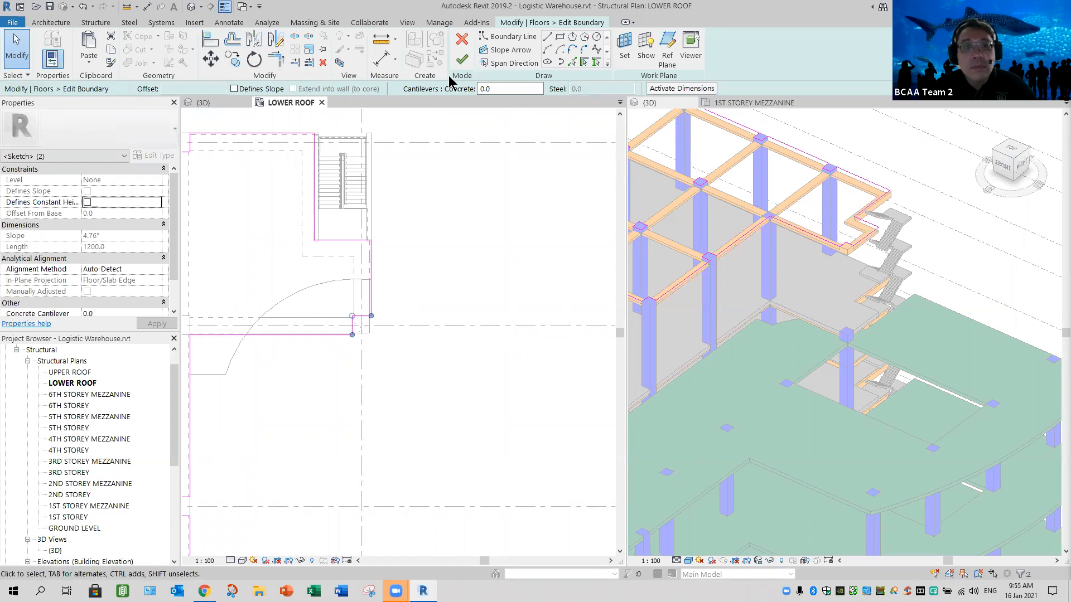
key(Escape)
key(t)
key(r)
click(333, 337)
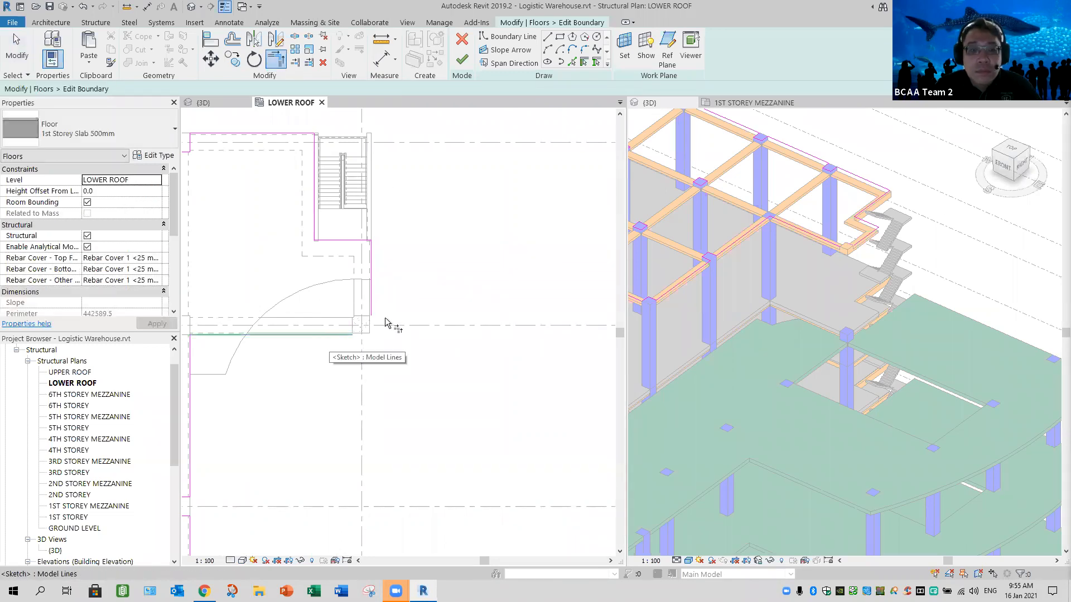
click(374, 308)
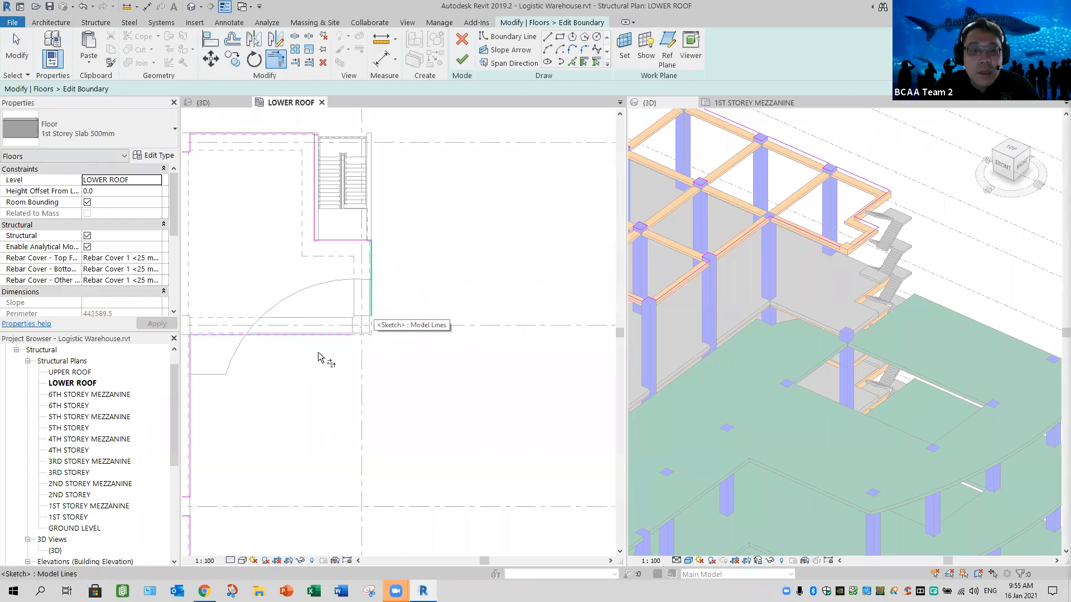
- Align the lower roof slab's straight edge with the linked model's short edge and trace the adjoining curved edge as a boundary line
mouse_move(350, 367)
middle_down()
mouse_move(362, 364)
mouse_move(358, 377)
middle_up()
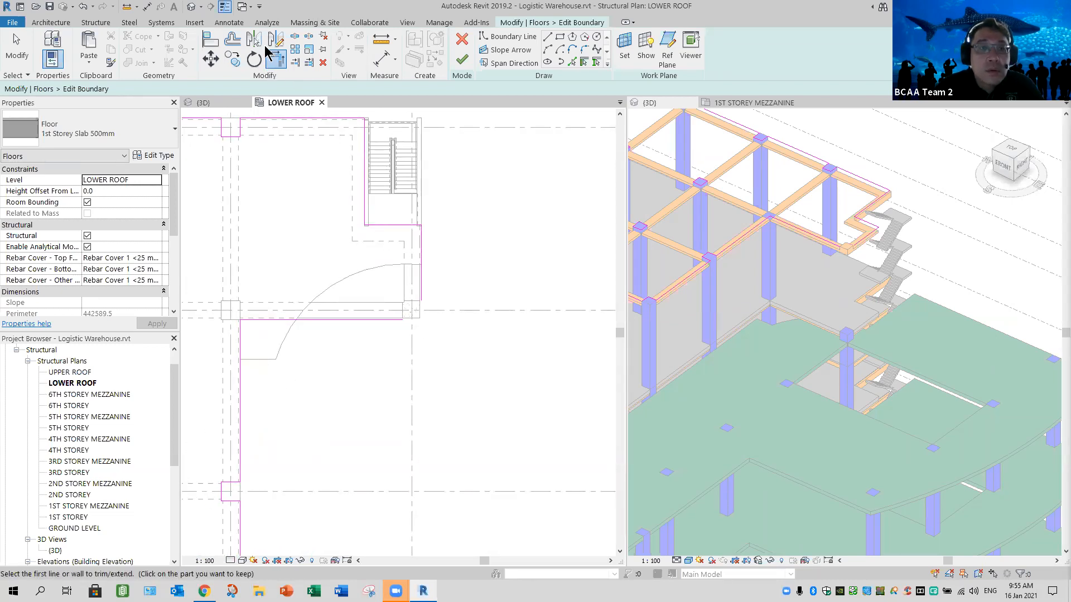
key(a)
key(l)
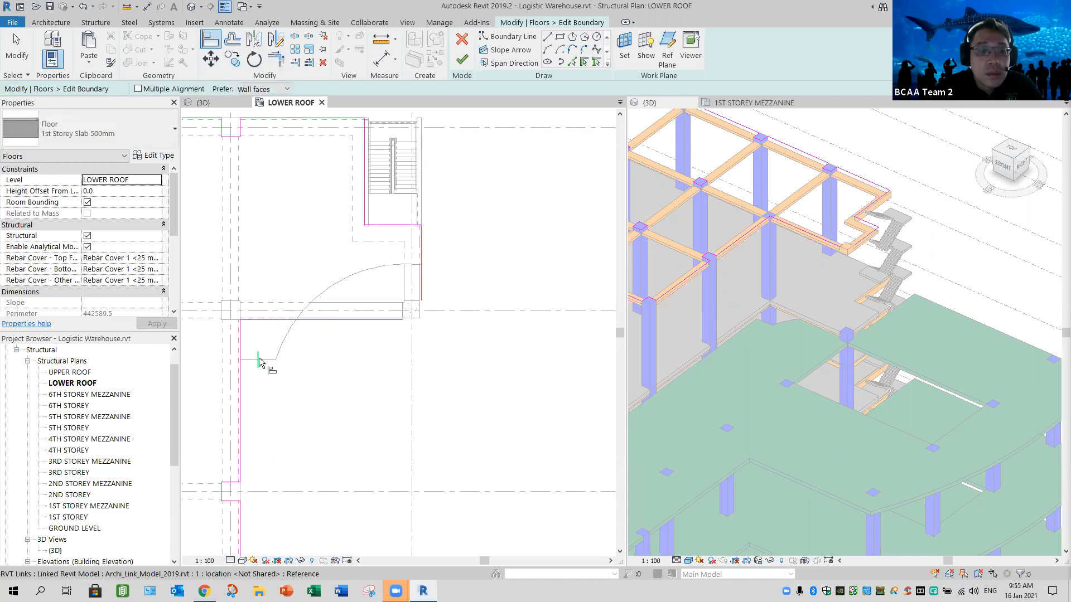
click(267, 360)
click(266, 320)
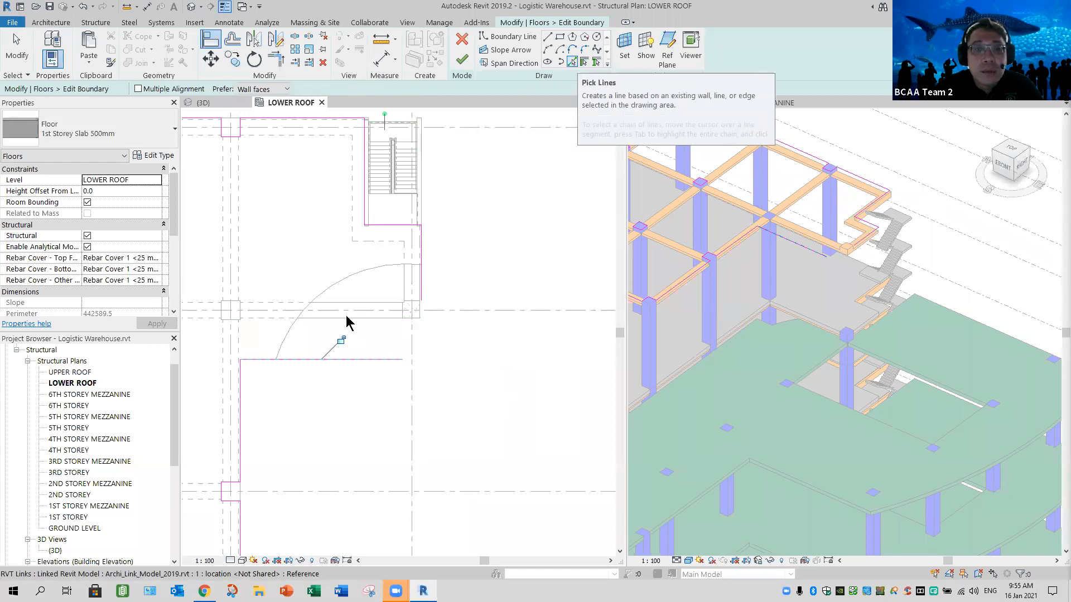
key(Escape)
click(323, 299)
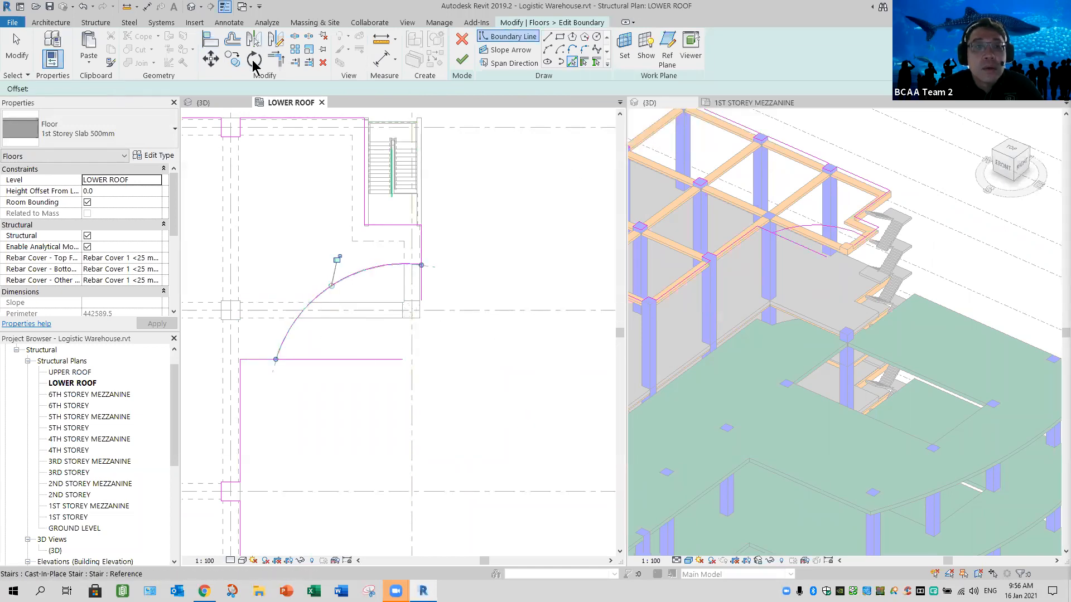
- Trim the lower roof slab's two adjoining edges to the arc and finish the boundary edit without attaching walls to the slab
click(276, 58)
click(258, 361)
click(279, 352)
click(399, 268)
click(422, 250)
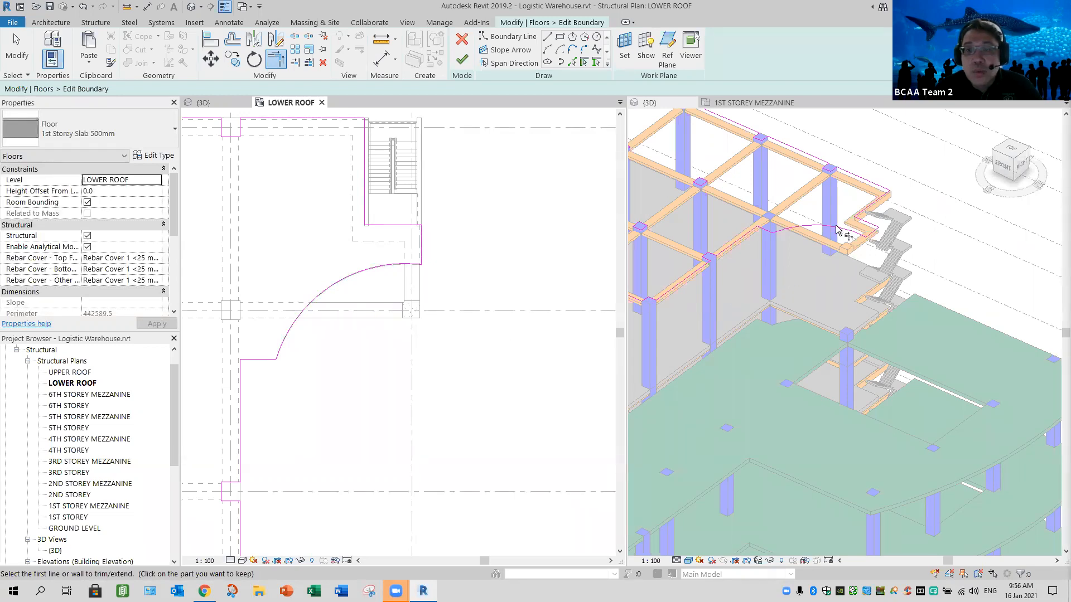
click(462, 59)
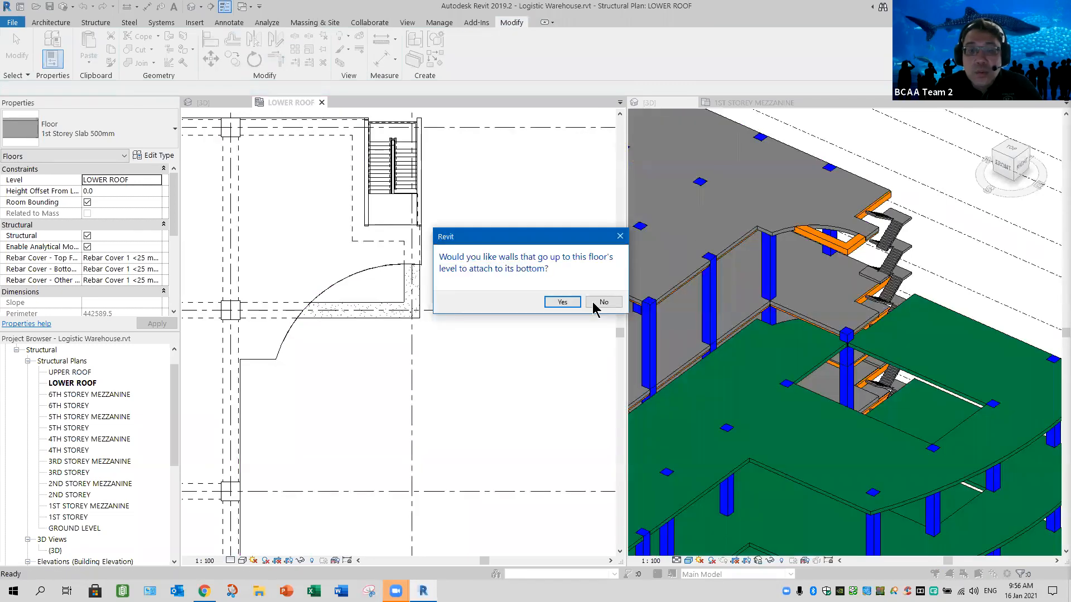
click(597, 305)
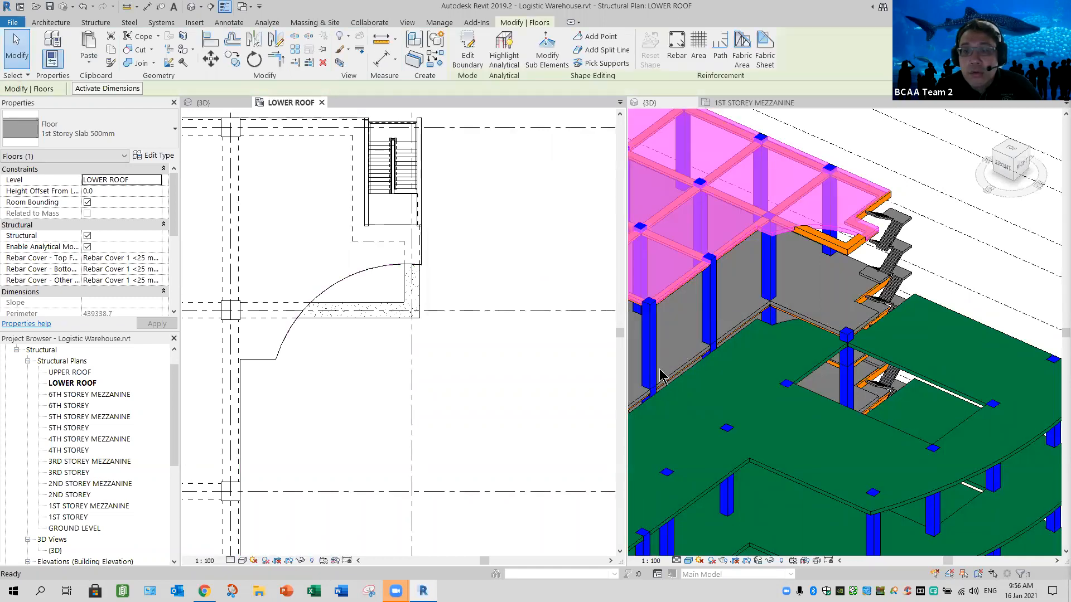
- Open the 6th storey 1st Storey Slab 500mm boundary for editing and align its straight edge with the linked model's short edge
click(798, 318)
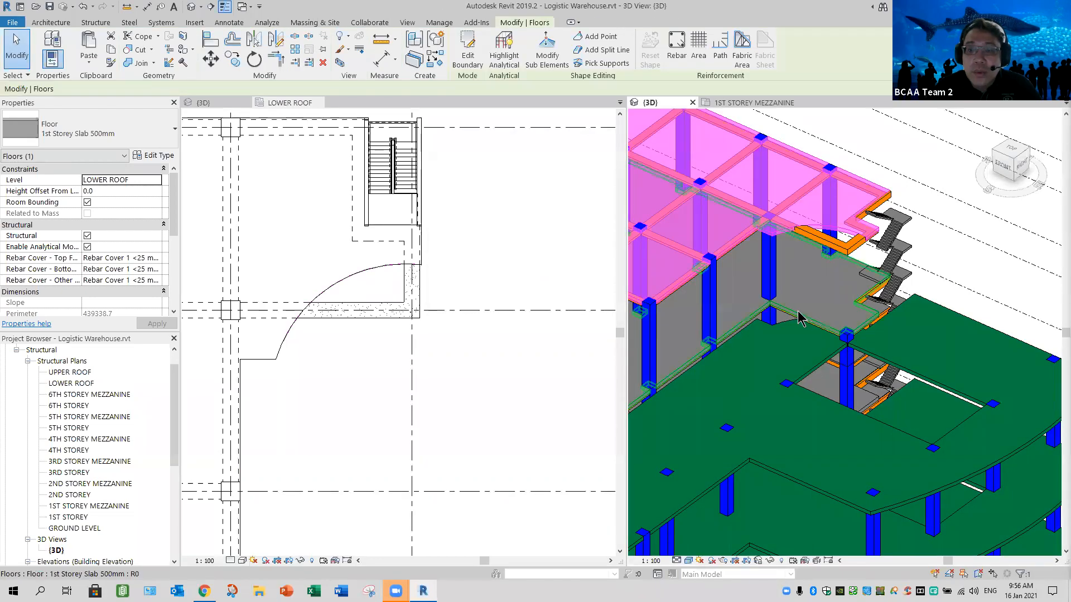
click(799, 317)
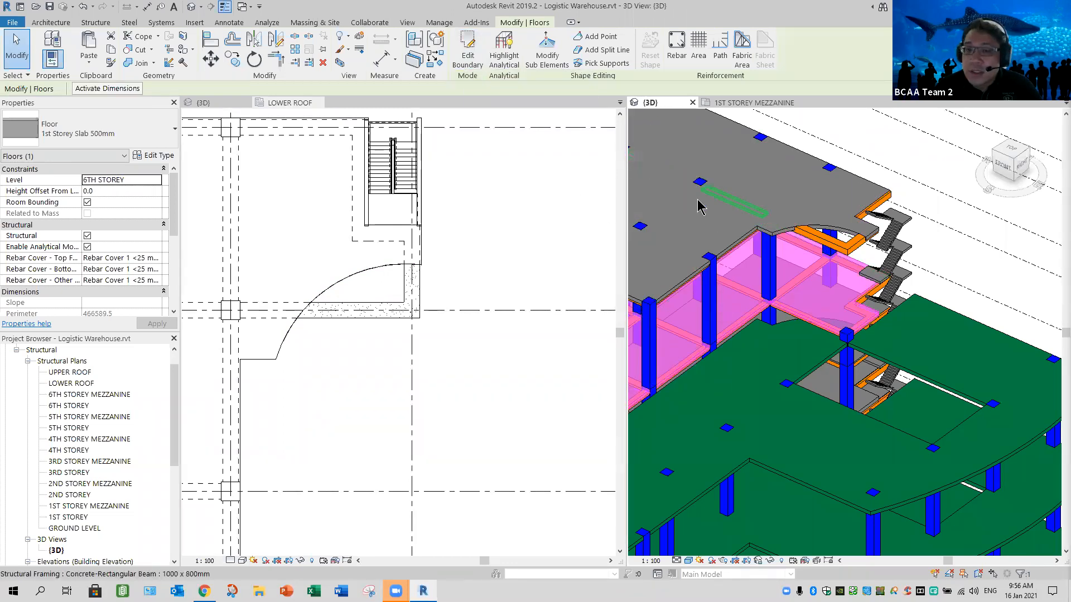
click(467, 51)
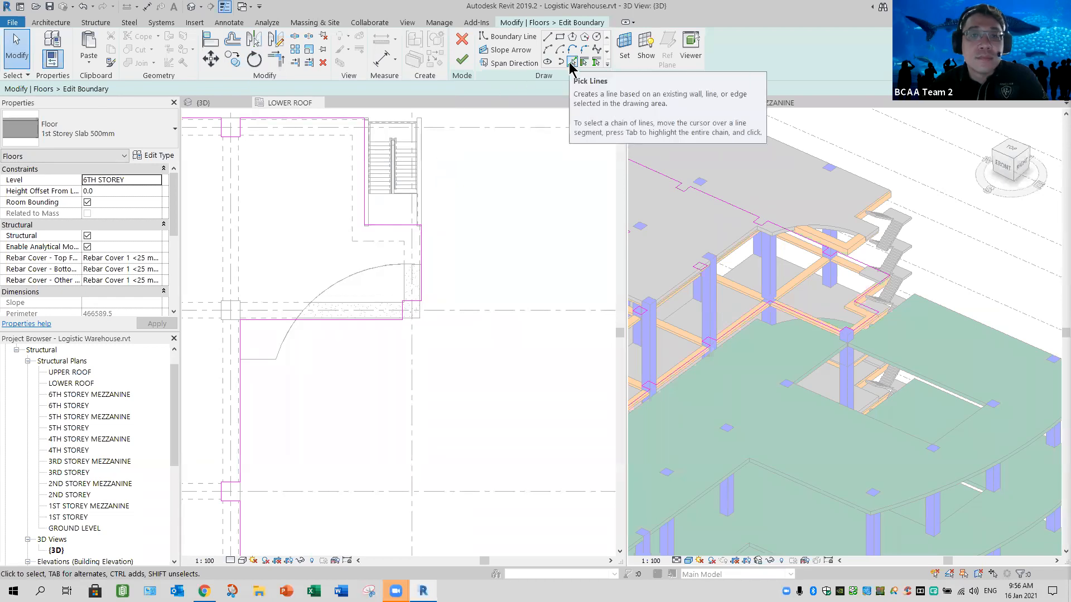
click(210, 38)
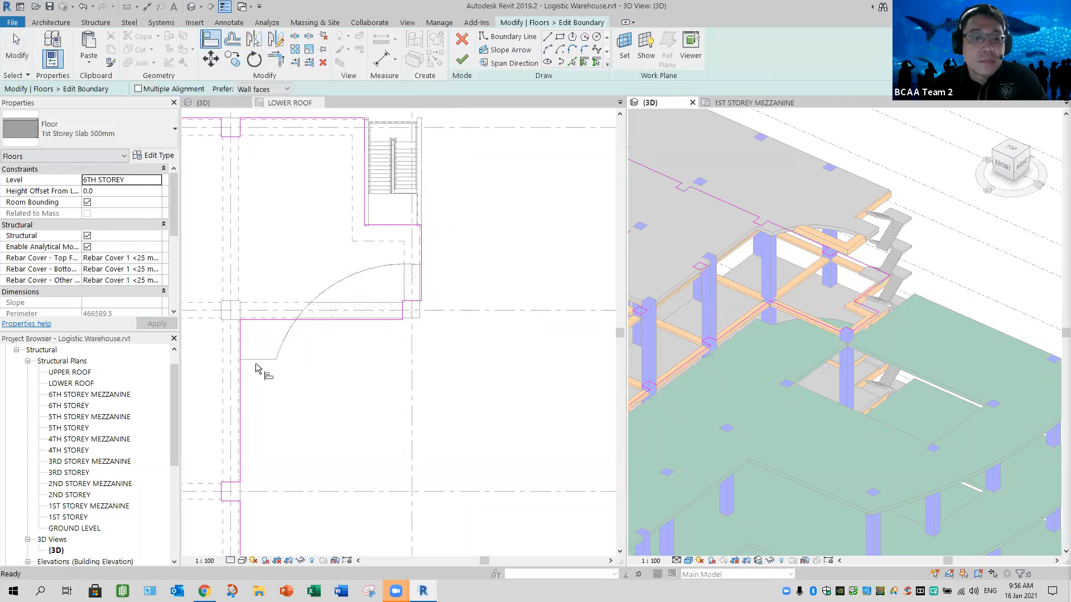
click(257, 368)
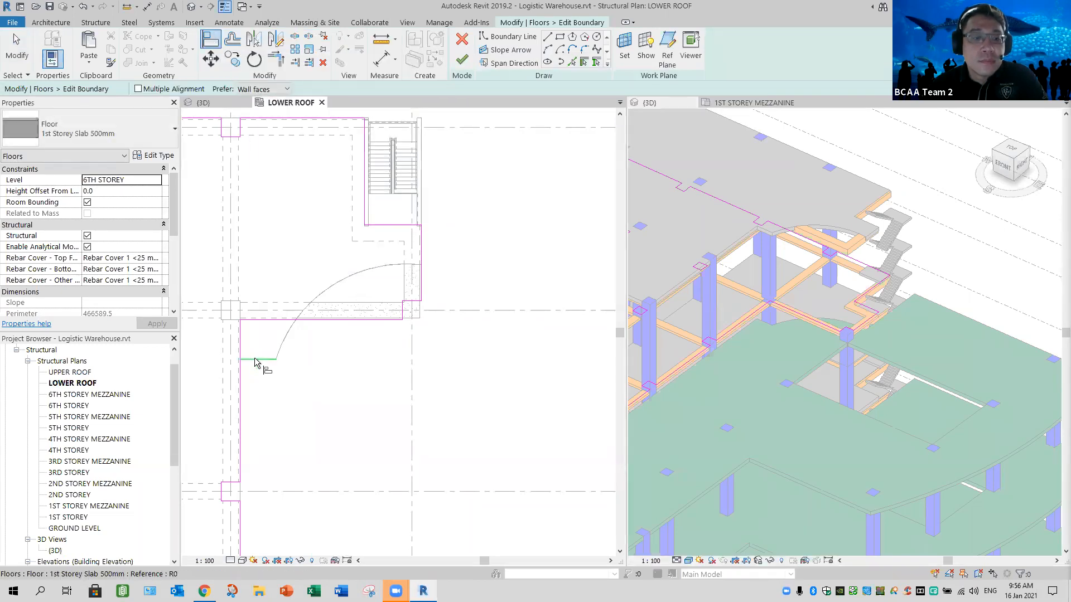
click(263, 322)
- Draw a 1200 x 1200 rectangle in the 6th storey slab boundary around the column next to the aligned edge
middle_drag(328, 400, 371, 422)
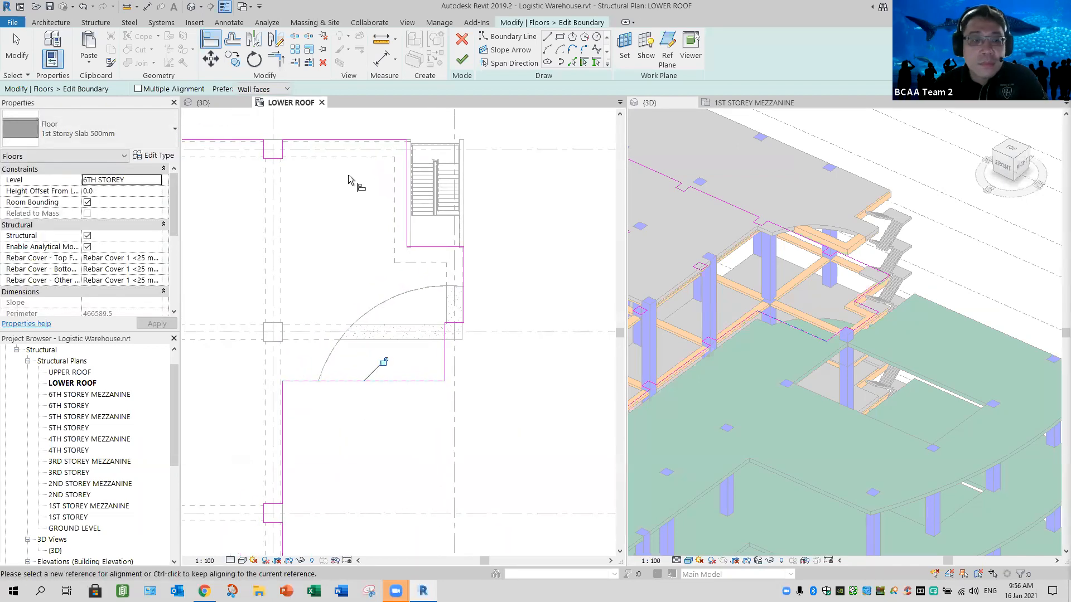
click(560, 37)
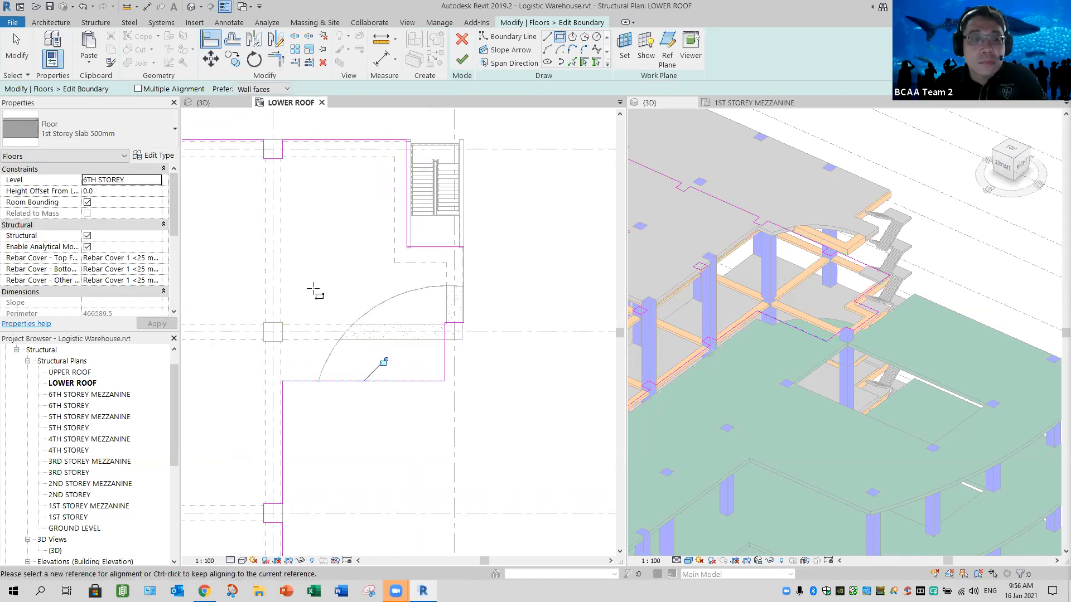
scroll(273, 331, up, 5)
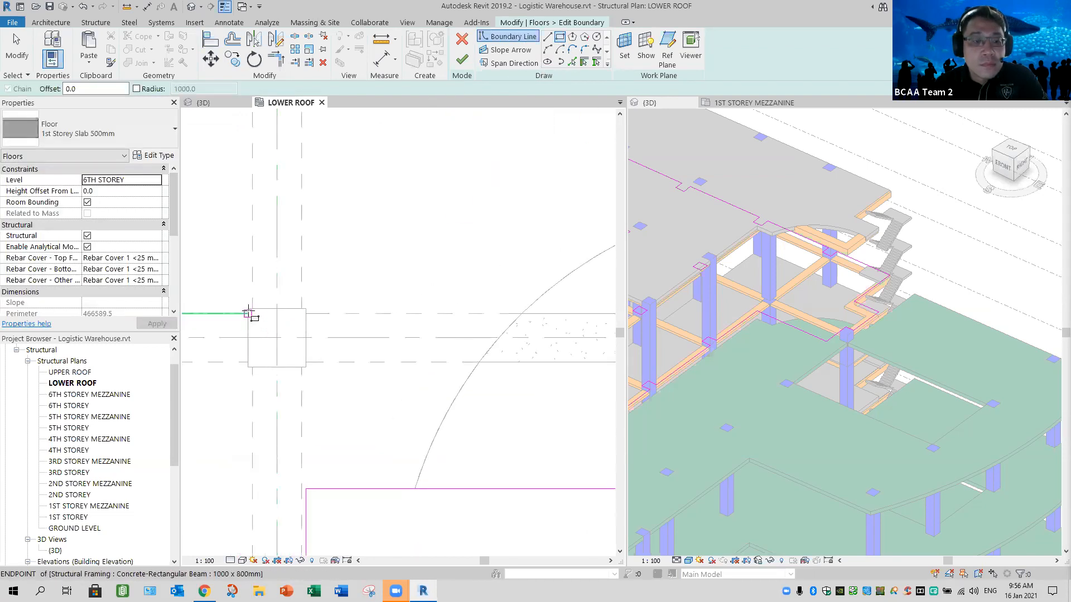
scroll(250, 315, up, 3)
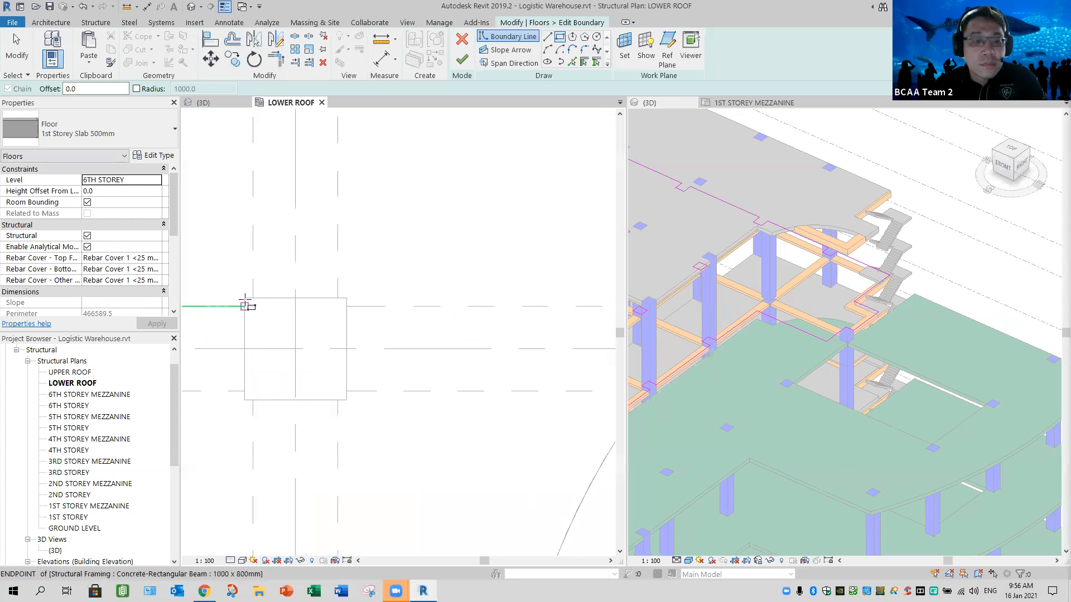
click(346, 400)
scroll(448, 436, down, 2)
middle_drag(418, 388, 370, 360)
- Trace the linked model's curved edge as a boundary line for the 6th storey slab using Pick Lines
click(469, 220)
middle_drag(491, 247, 399, 222)
click(476, 242)
click(572, 62)
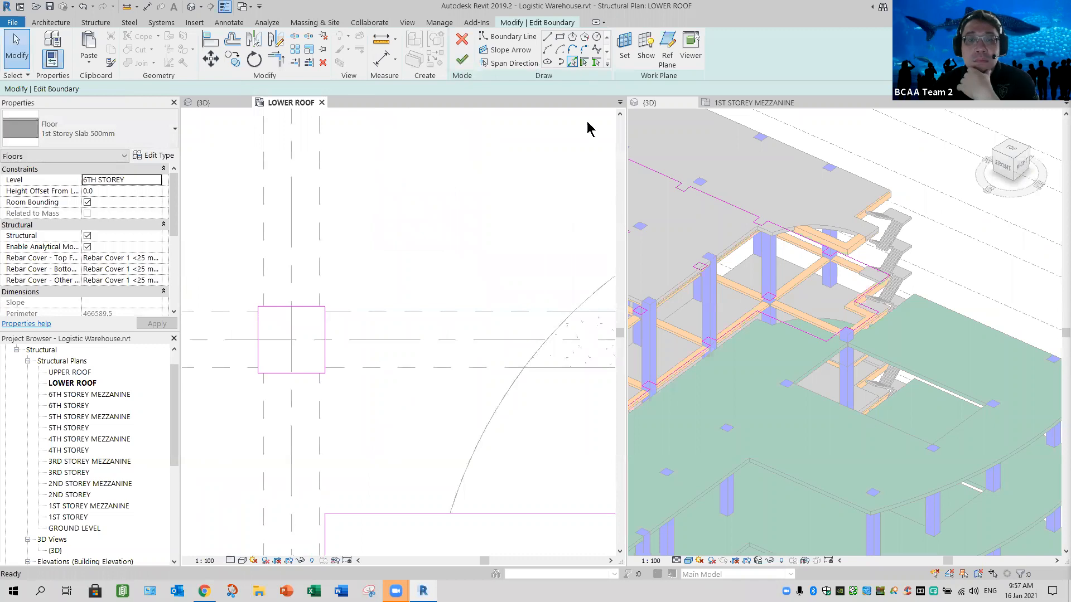
click(512, 441)
scroll(521, 442, down, 4)
middle_drag(483, 428, 390, 396)
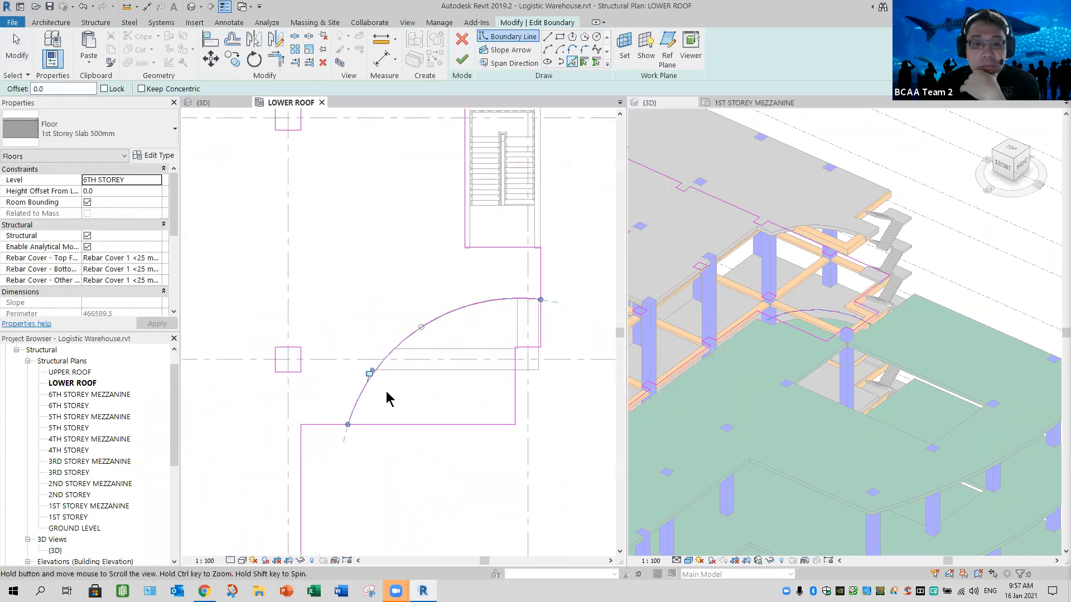
- Trim the 6th storey slab's adjoining edges to the arc, delete the two leftover corner segments and finish the boundary edit
click(21, 60)
key(Escape)
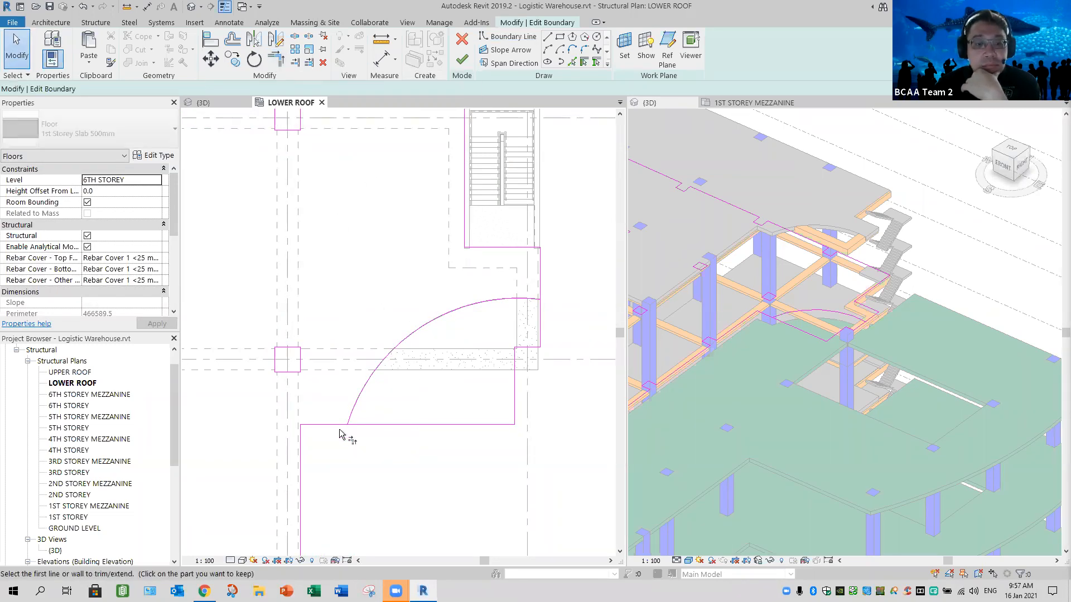
click(537, 304)
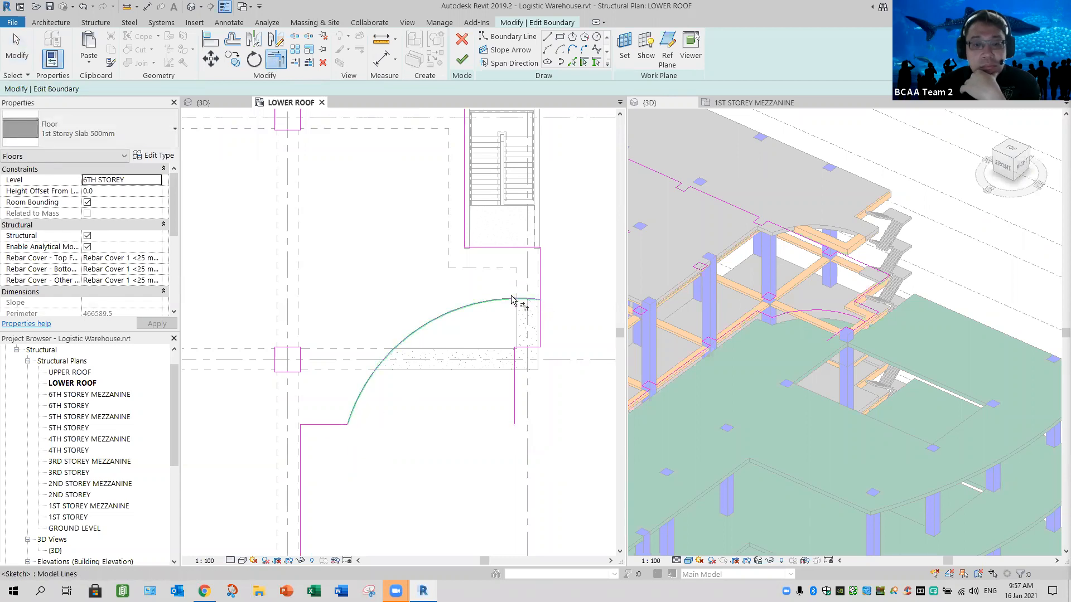
key(Escape)
mouse_move(472, 440)
mouse_down()
mouse_move(554, 370)
mouse_move(563, 333)
mouse_up()
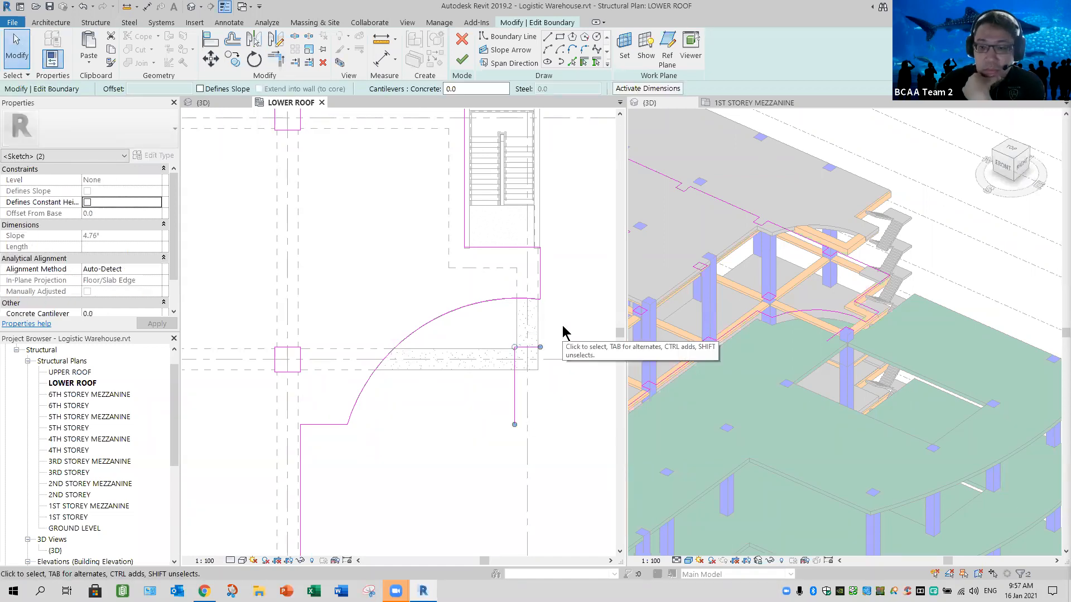
key(Delete)
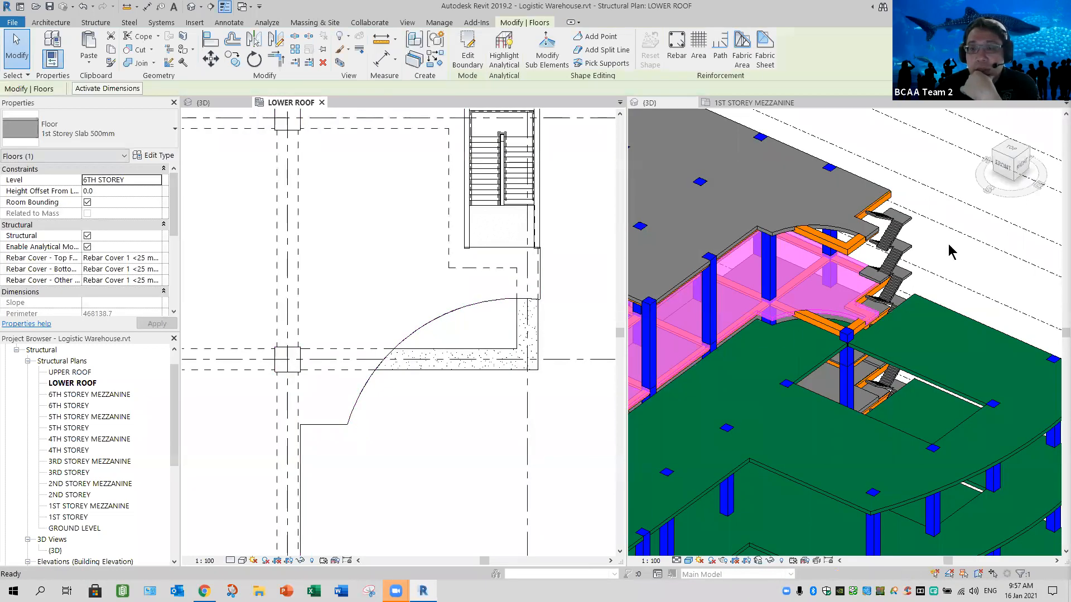
- Set the top offset of the corner column between the 5th storey mezzanine and 6th storey to -1150, unjoining the conflicting elements
click(814, 330)
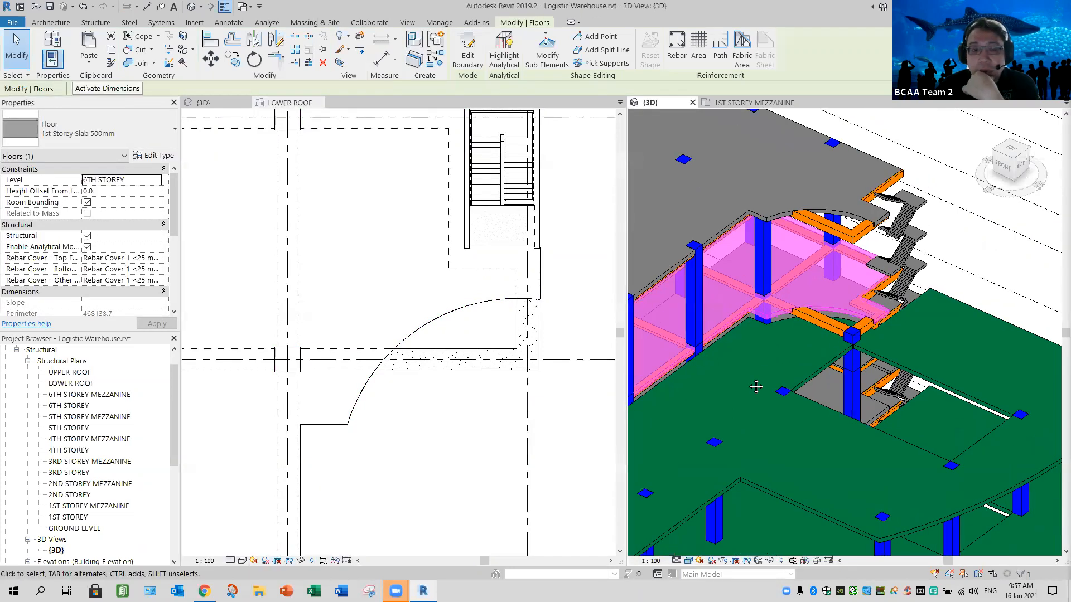
scroll(748, 379, up, 2)
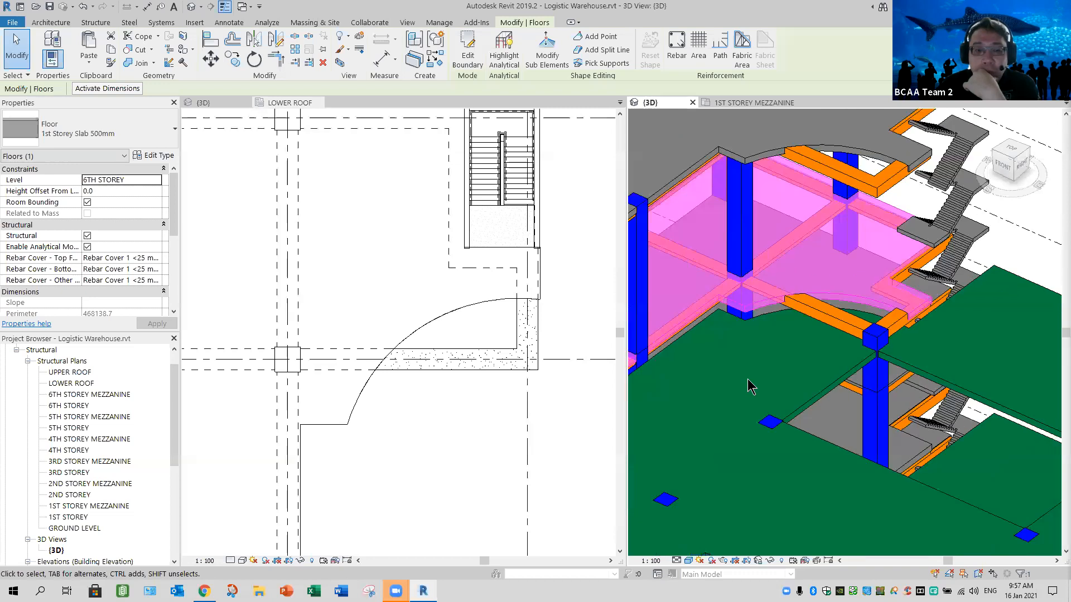
scroll(748, 379, up, 1)
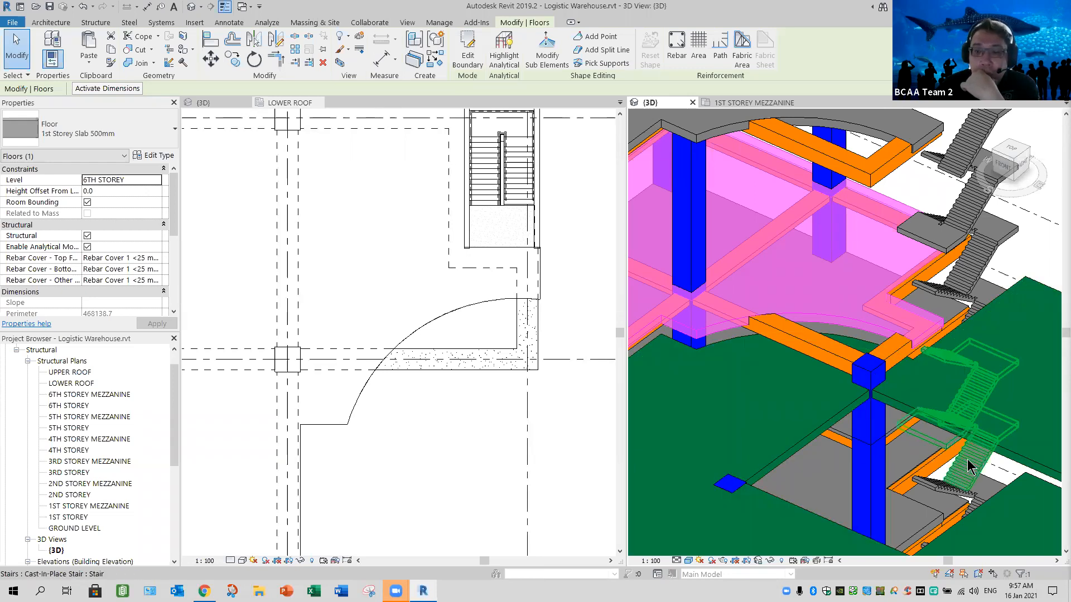
click(873, 377)
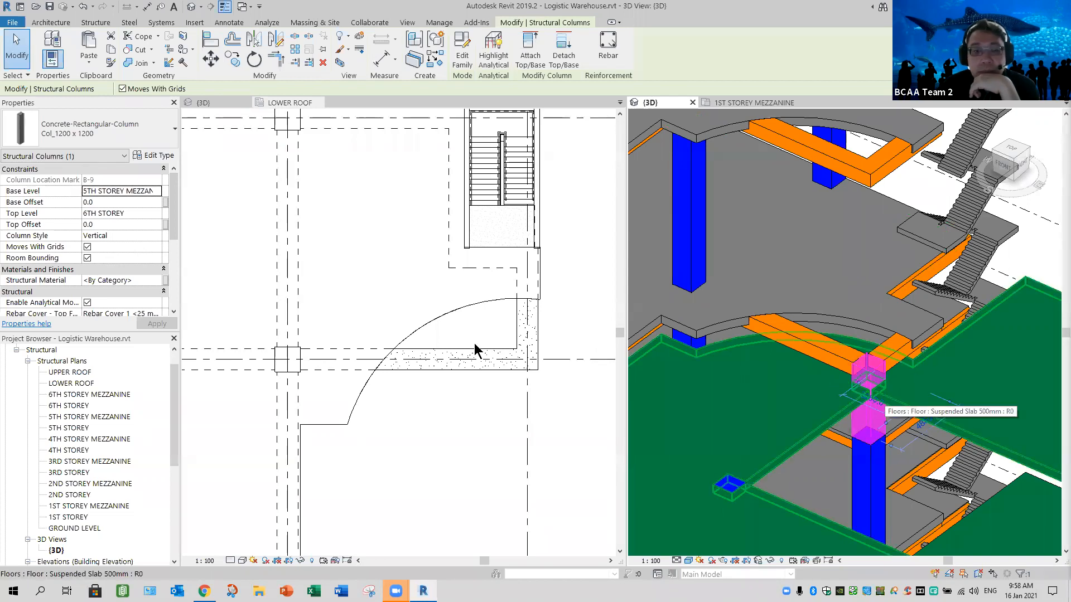
click(107, 224)
text(-)
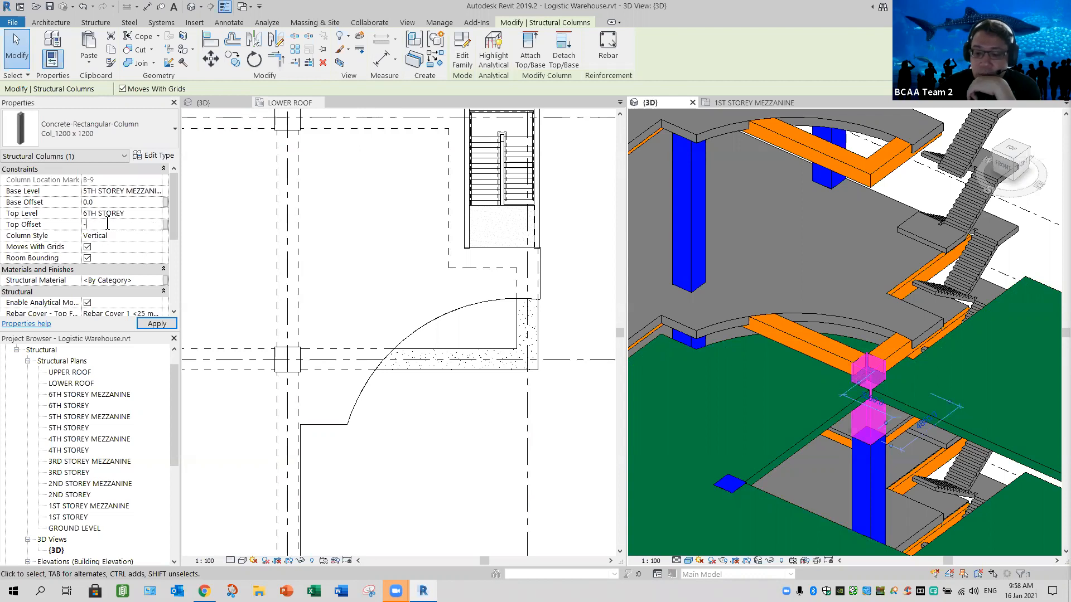
text(1150)
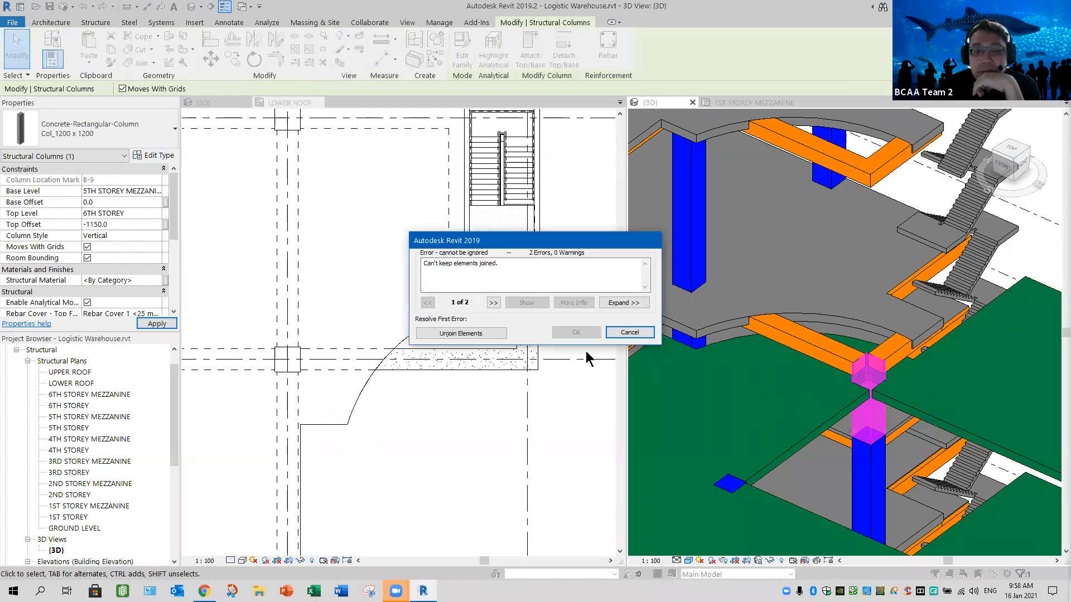
click(461, 333)
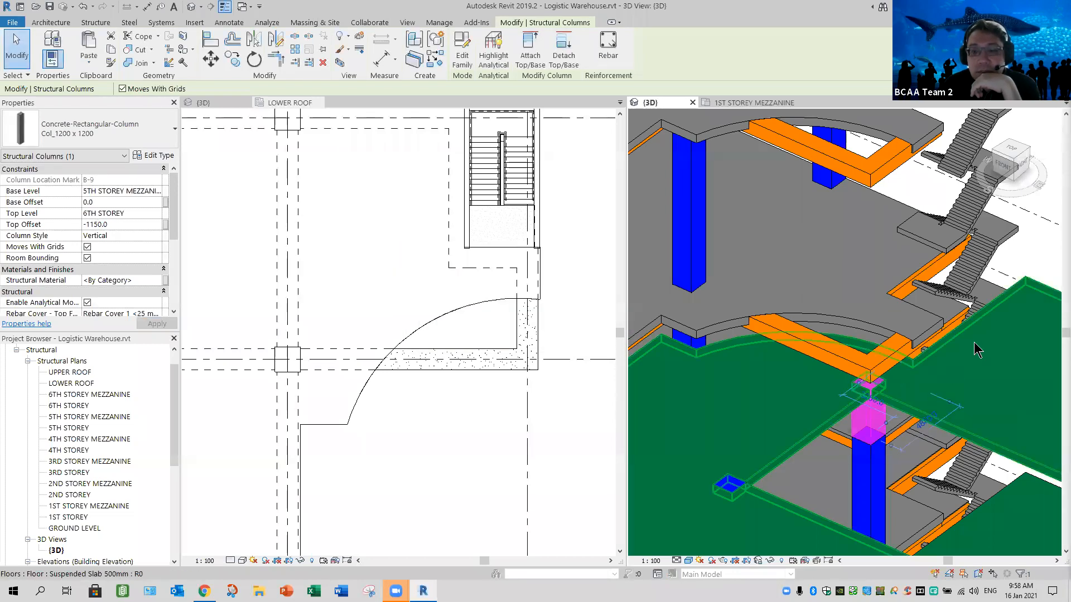
- Delete the 1000 x 800 mm girders that extend past the curved slab edges on the 6th storey and the lower roof
key(Escape)
scroll(892, 407, up, 5)
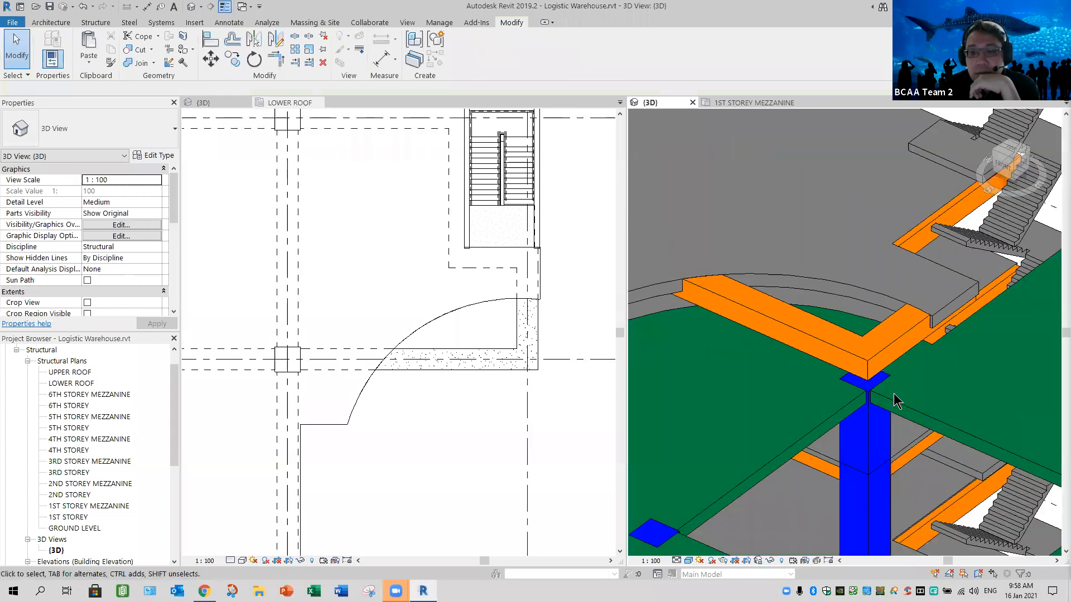
scroll(898, 404, up, 3)
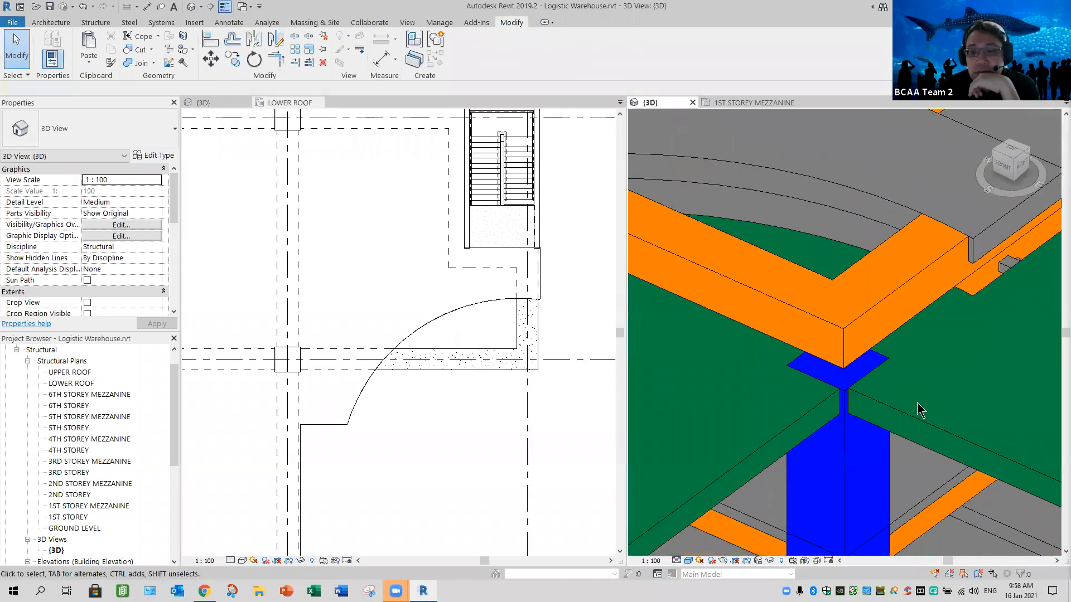
scroll(920, 373, down, 3)
middle_drag(898, 358, 775, 414)
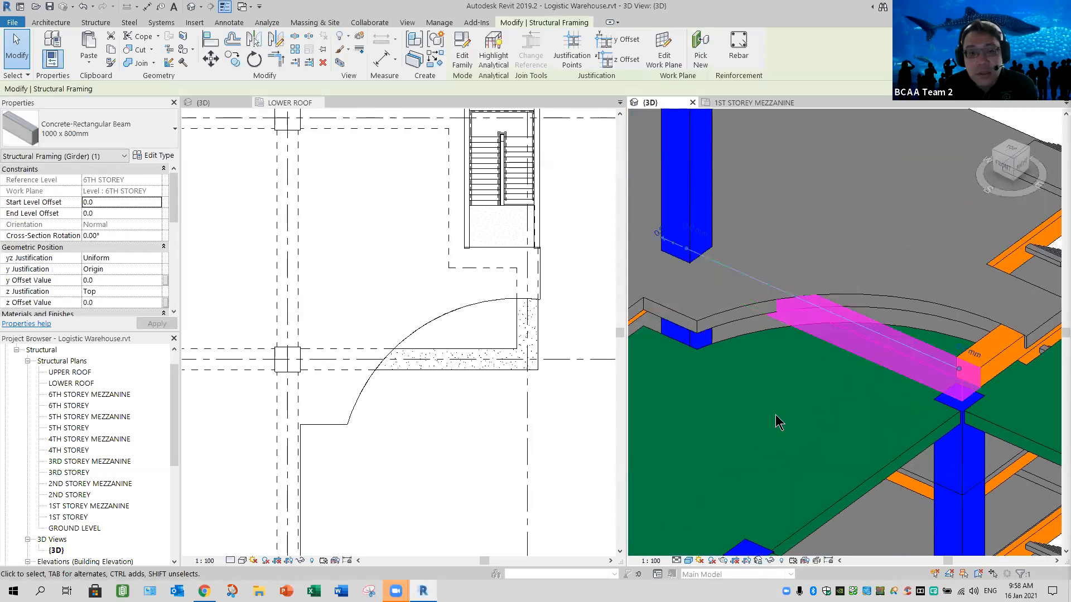
key(Delete)
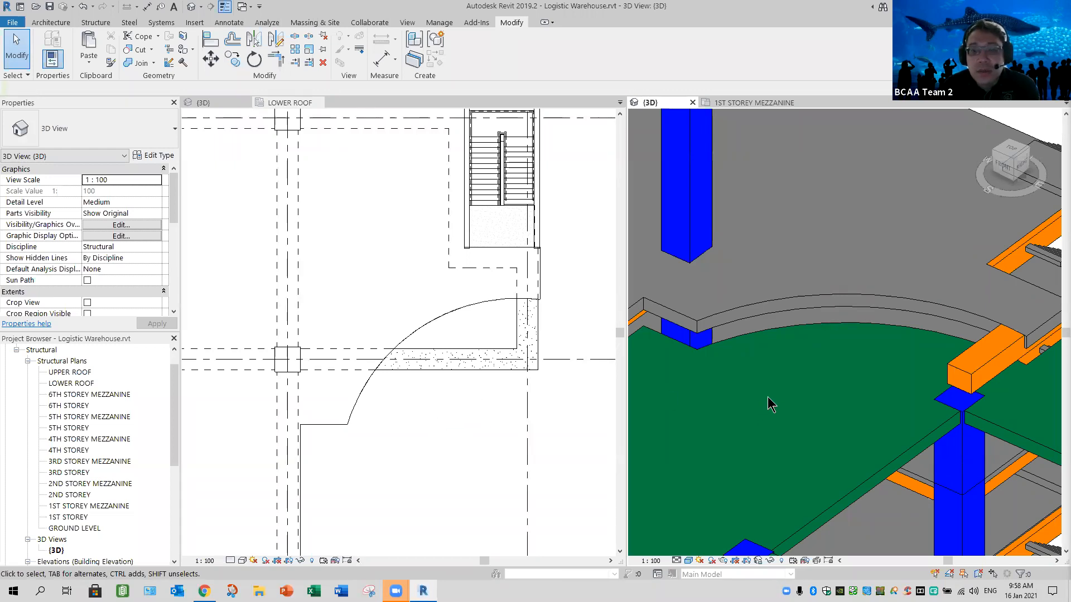
scroll(762, 407, down, 3)
click(835, 214)
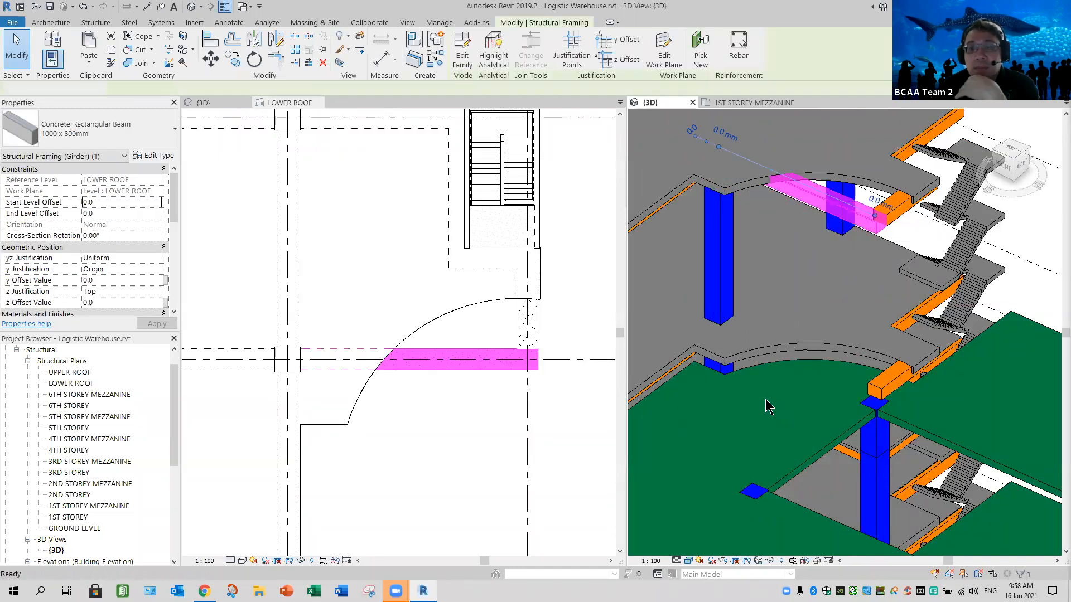
key(Escape)
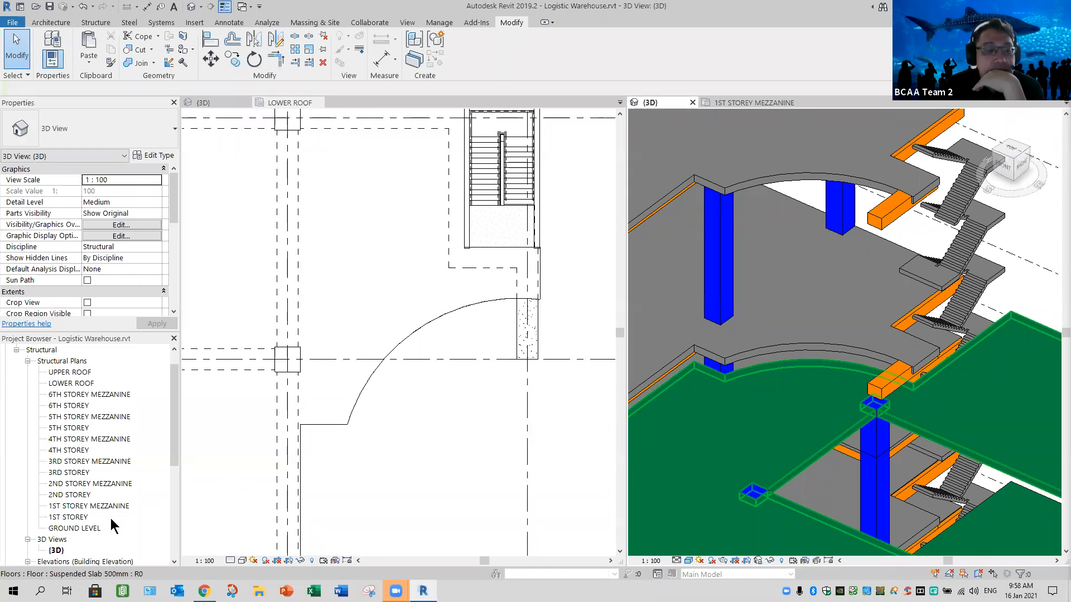
- Examine the curved glazed corner and surrounding roof levels in the architectural model's 3D view
click(223, 431)
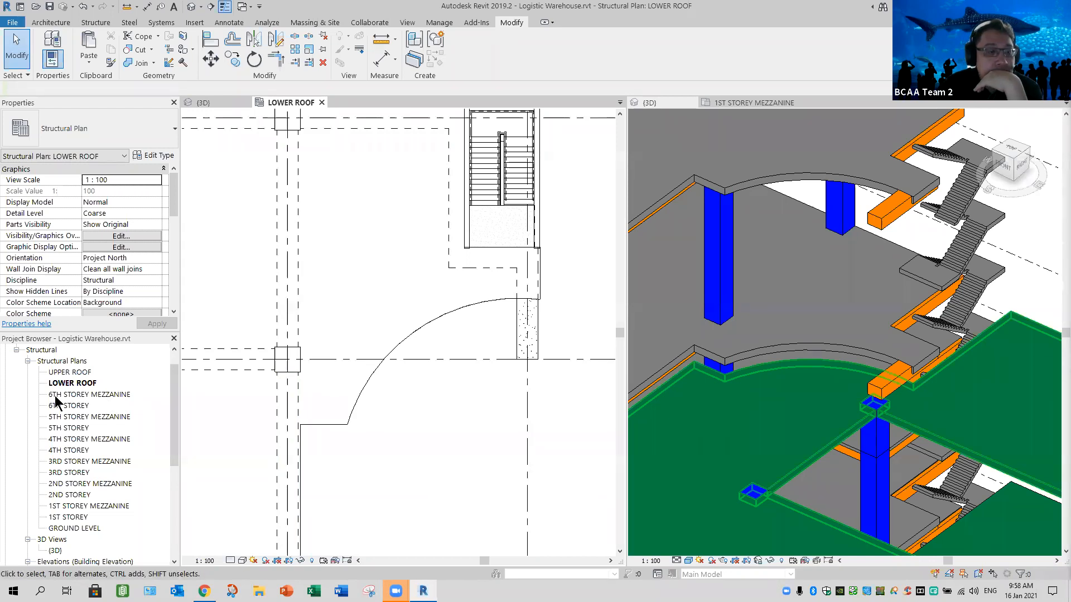
click(85, 395)
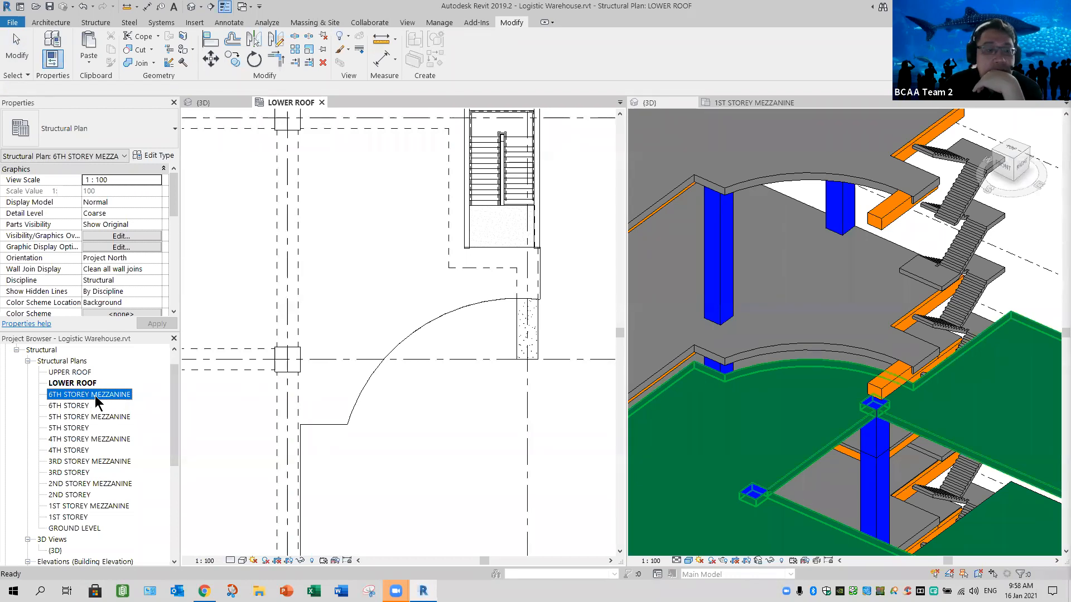
click(396, 426)
scroll(396, 426, down, 3)
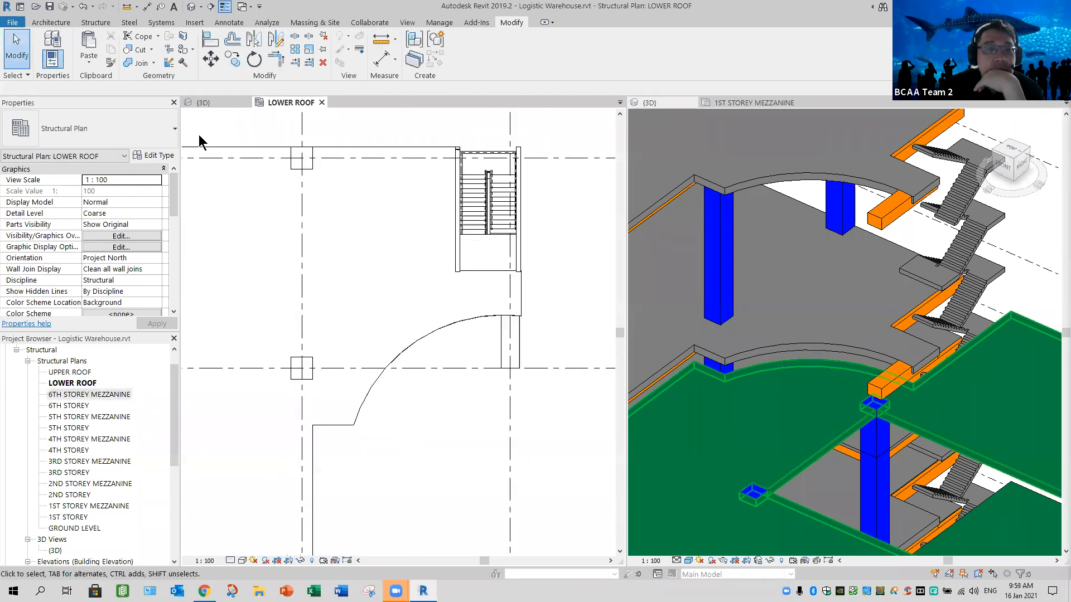
click(204, 103)
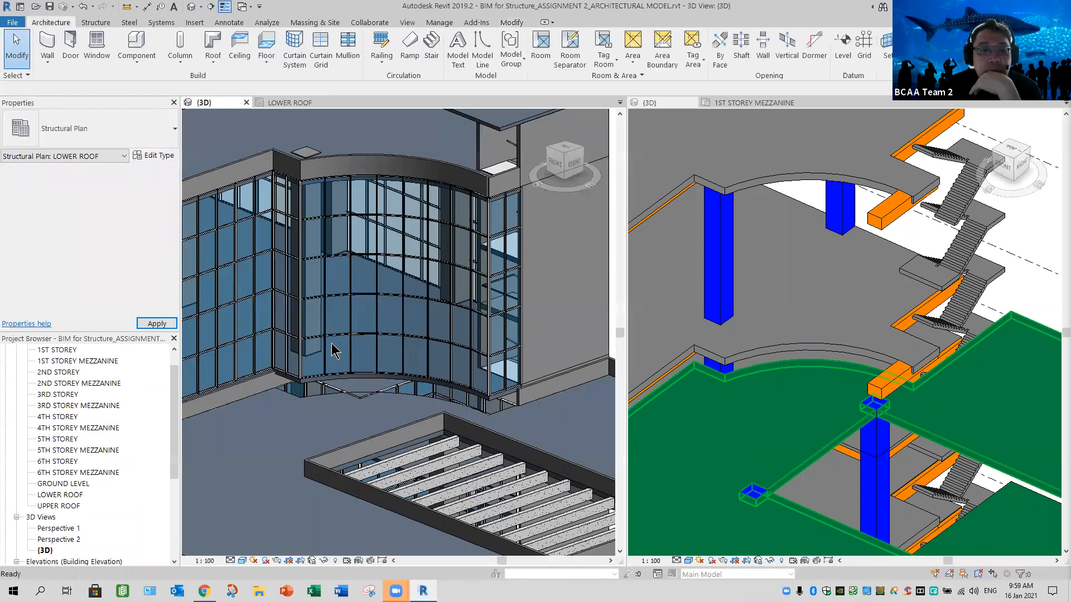
scroll(347, 341, down, 2)
scroll(341, 338, down, 2)
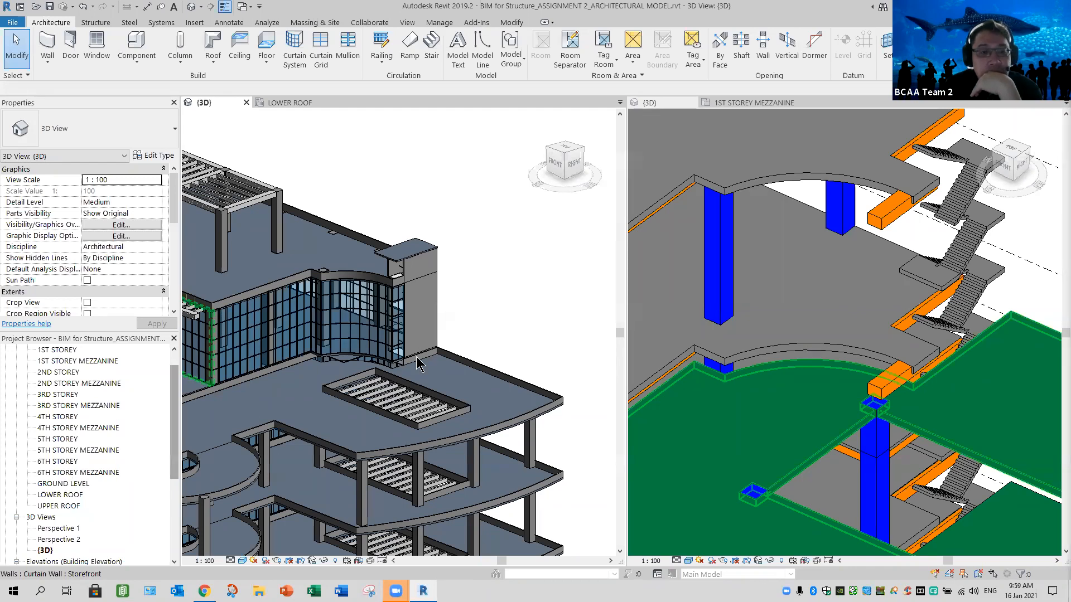
scroll(283, 380, down, 3)
middle_drag(343, 414, 365, 235)
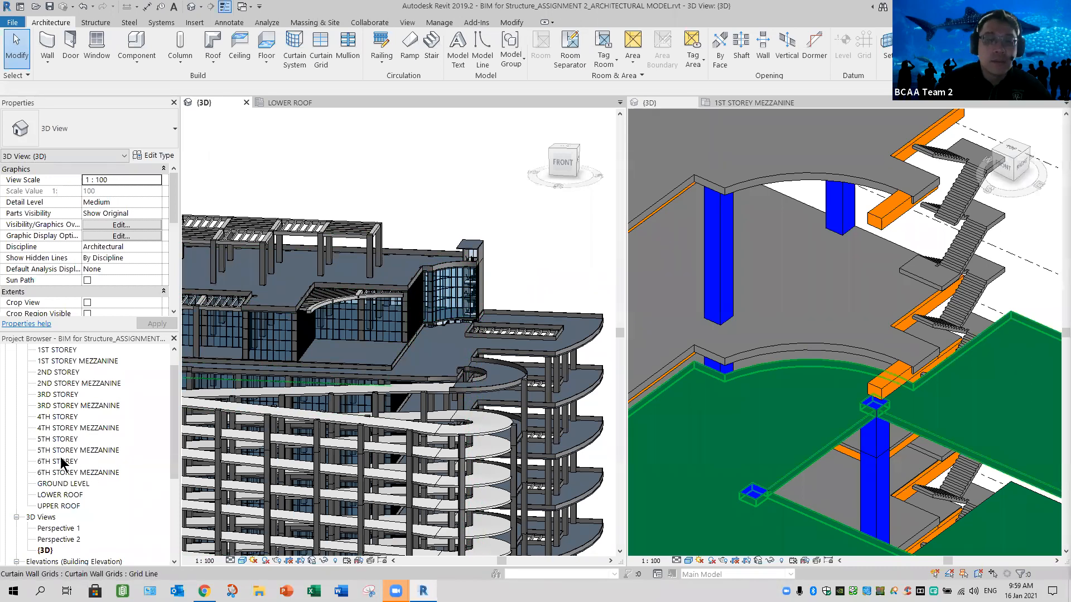
- Examine the 6th storey mezzanine level against the facade in the architectural model's South elevation, and return to its 3D view
drag(173, 443, 165, 486)
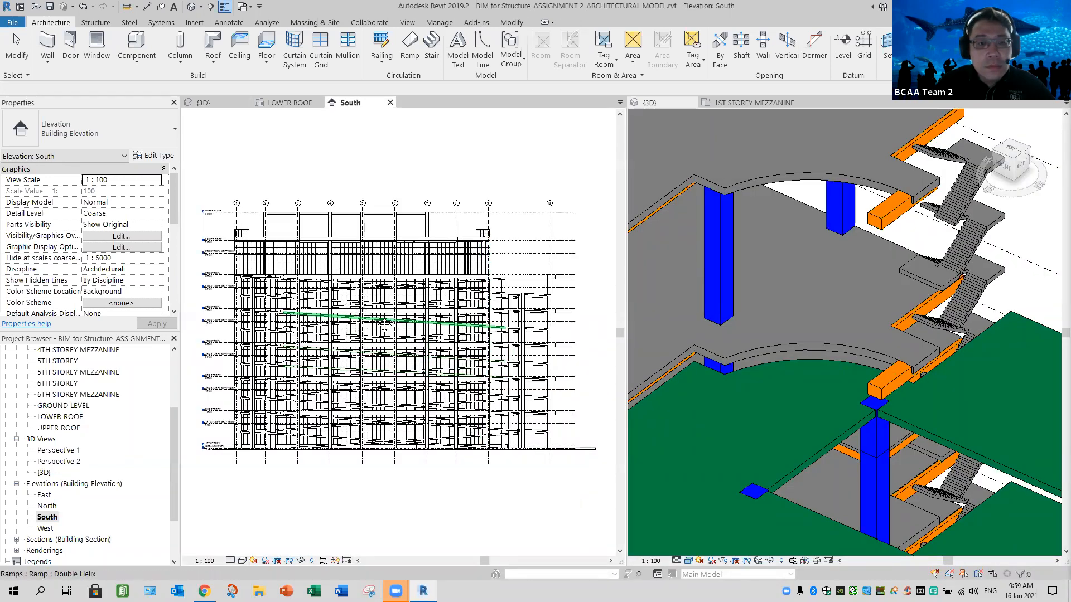
middle_drag(385, 328, 385, 325)
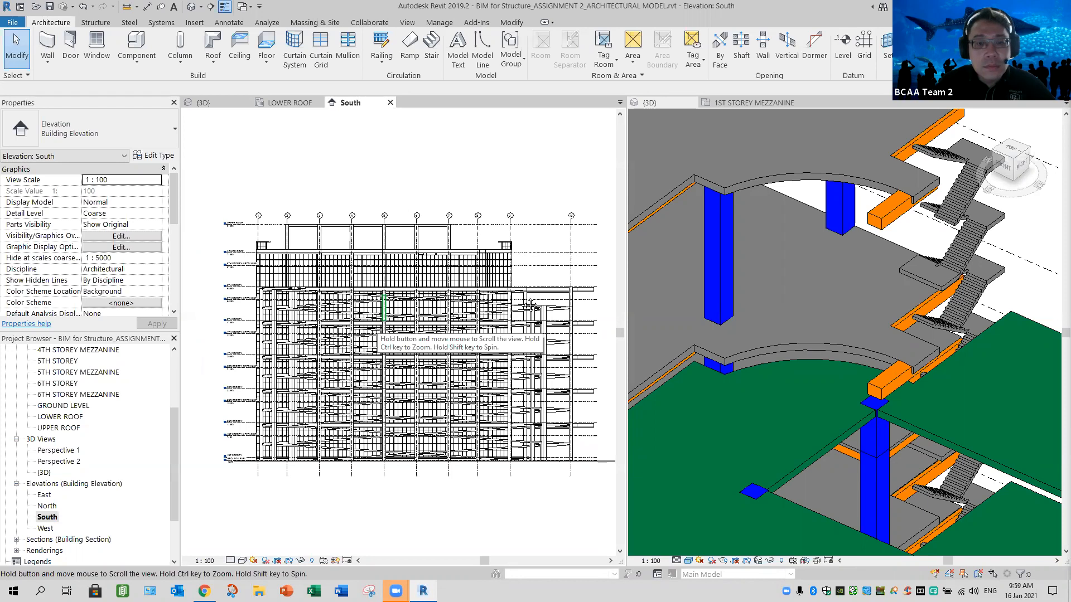
middle_drag(523, 306, 509, 326)
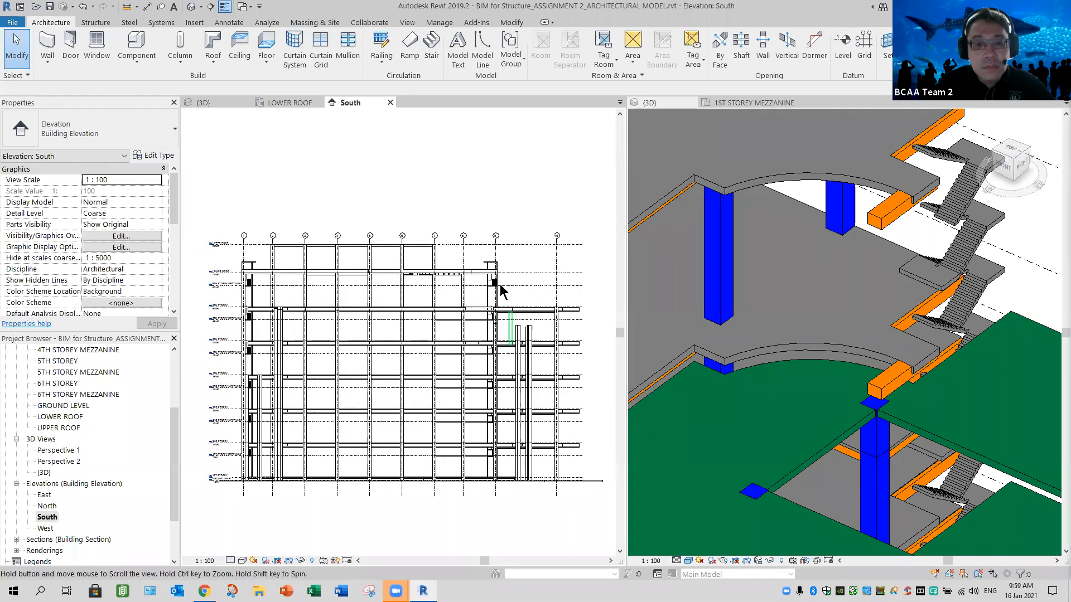
scroll(501, 289, up, 3)
scroll(501, 288, up, 3)
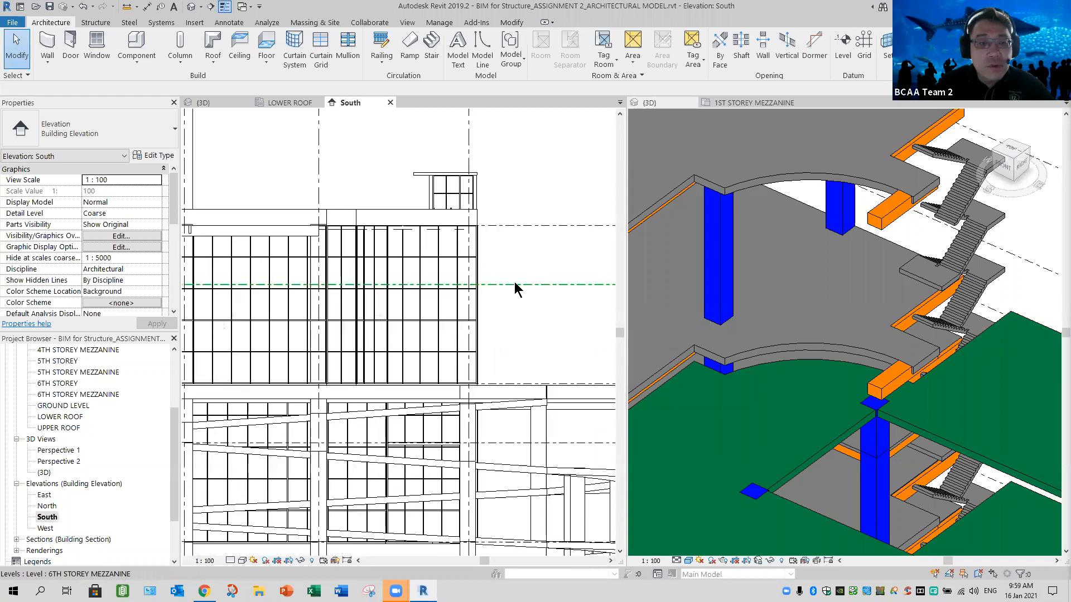
click(504, 315)
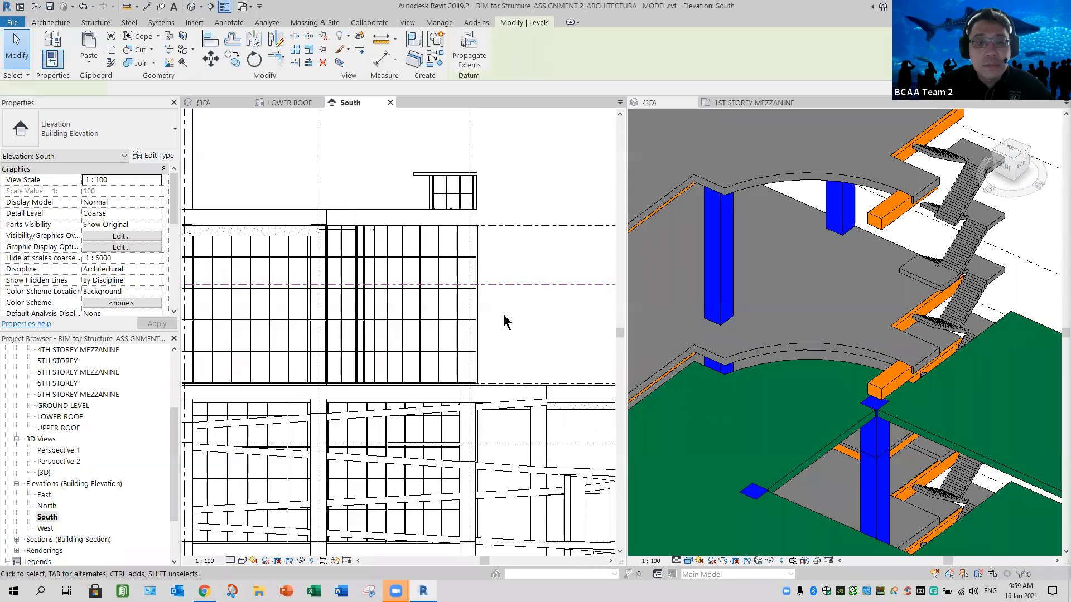
scroll(504, 316, down, 3)
scroll(512, 322, down, 1)
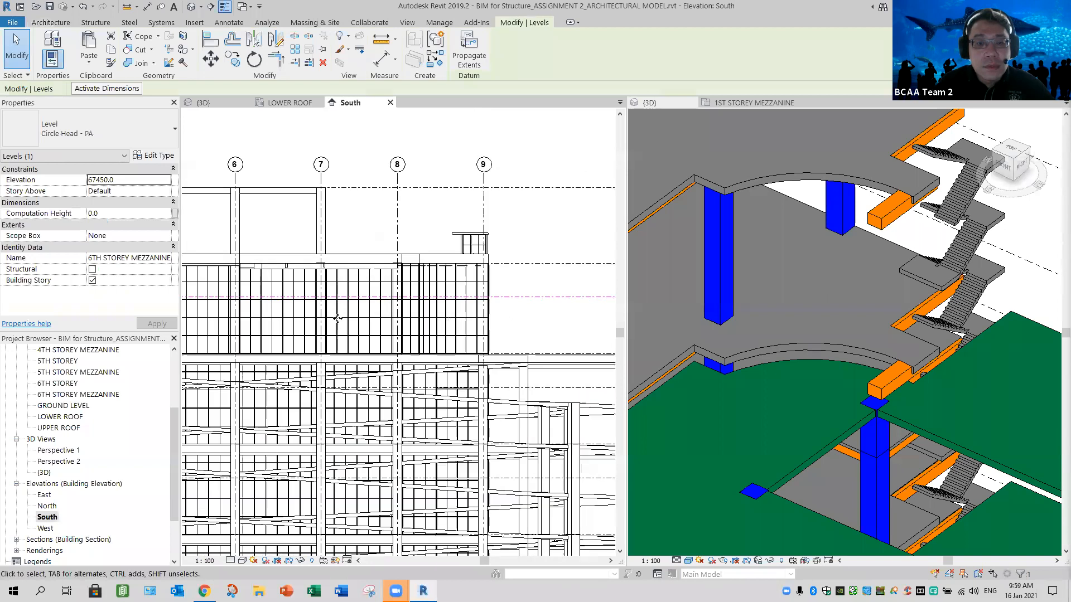
scroll(248, 312, down, 1)
scroll(243, 310, down, 1)
scroll(242, 313, down, 1)
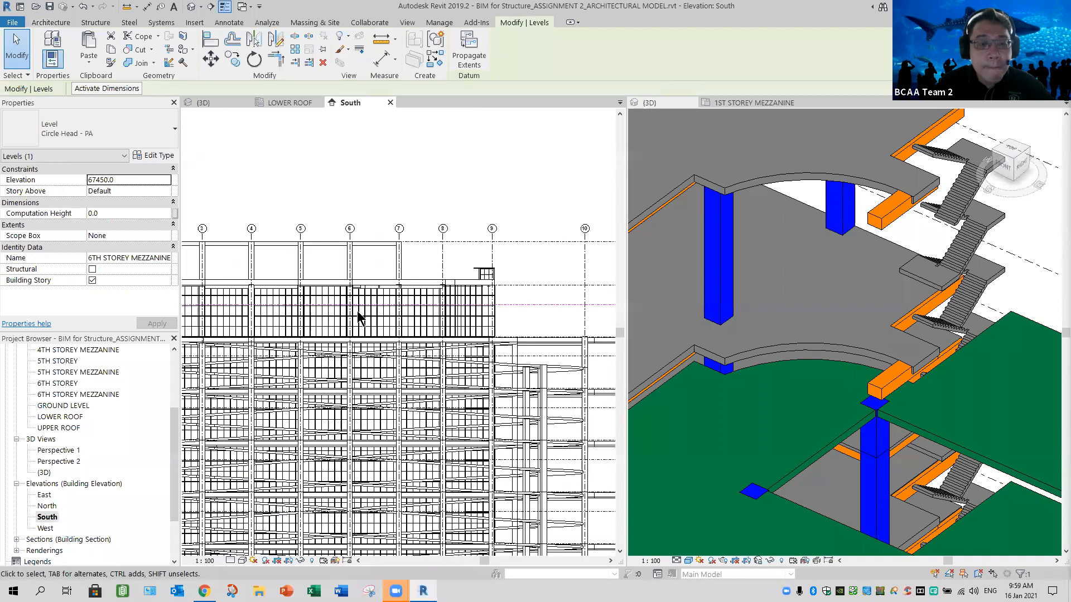
scroll(502, 320, down, 1)
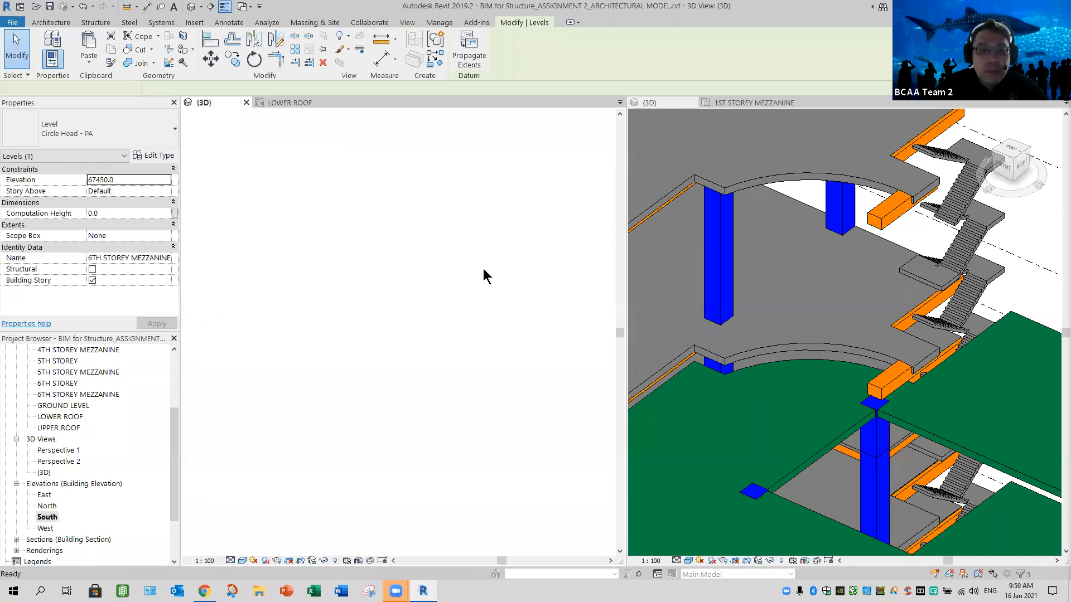
mouse_move(423, 358)
shift+middle_down()
mouse_move(393, 371)
mouse_move(379, 397)
shift+middle_up()
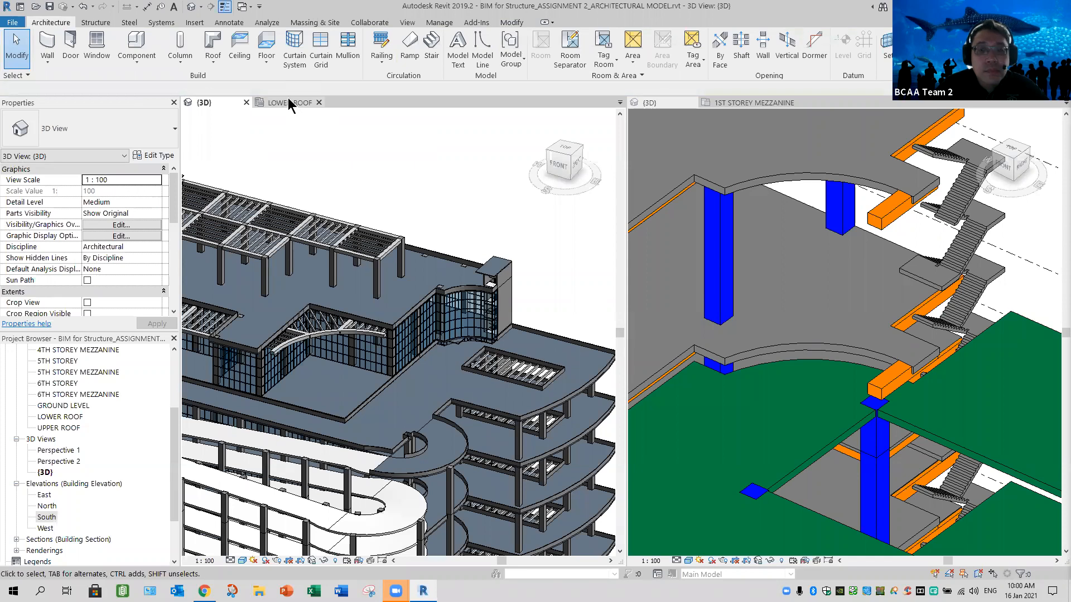
- In the structural model's lower roof plan, start a beam similar to the existing 1000 x 800 mm girder with y justification Right
click(290, 104)
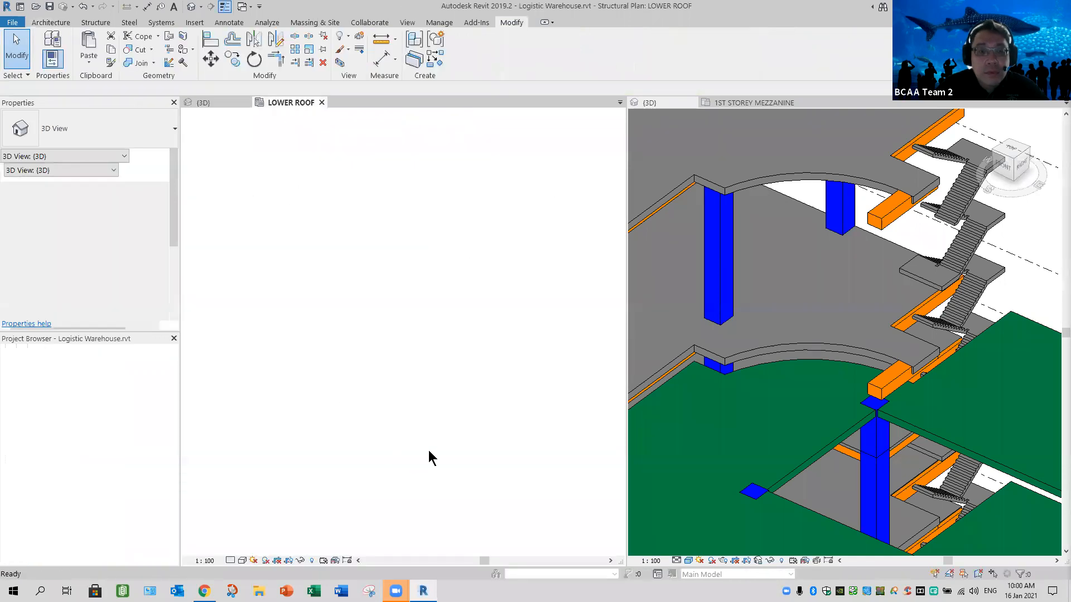
scroll(396, 423, up, 4)
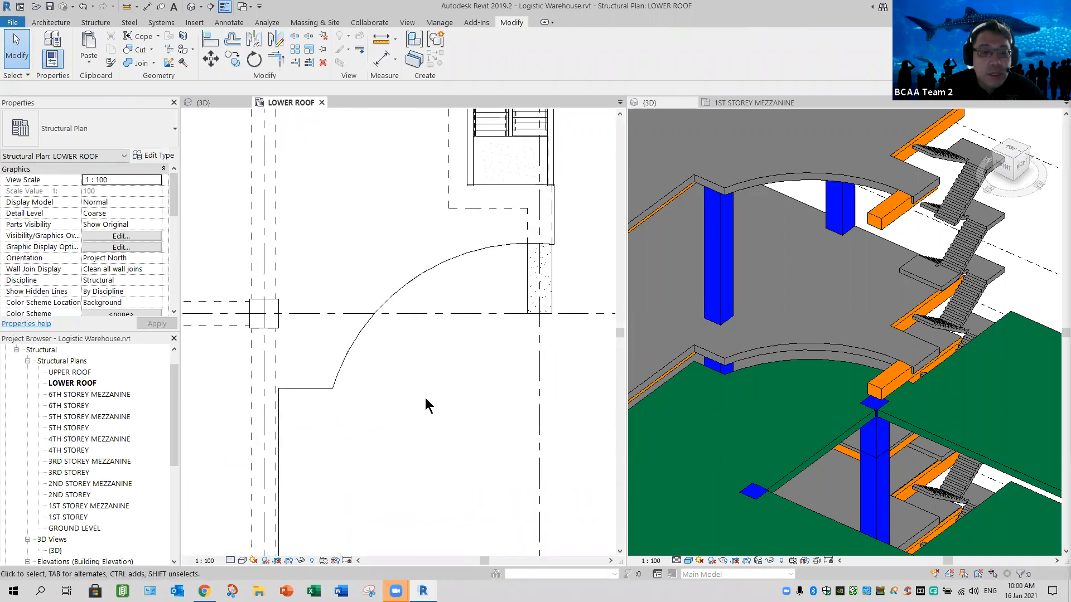
click(309, 343)
right_click(374, 178)
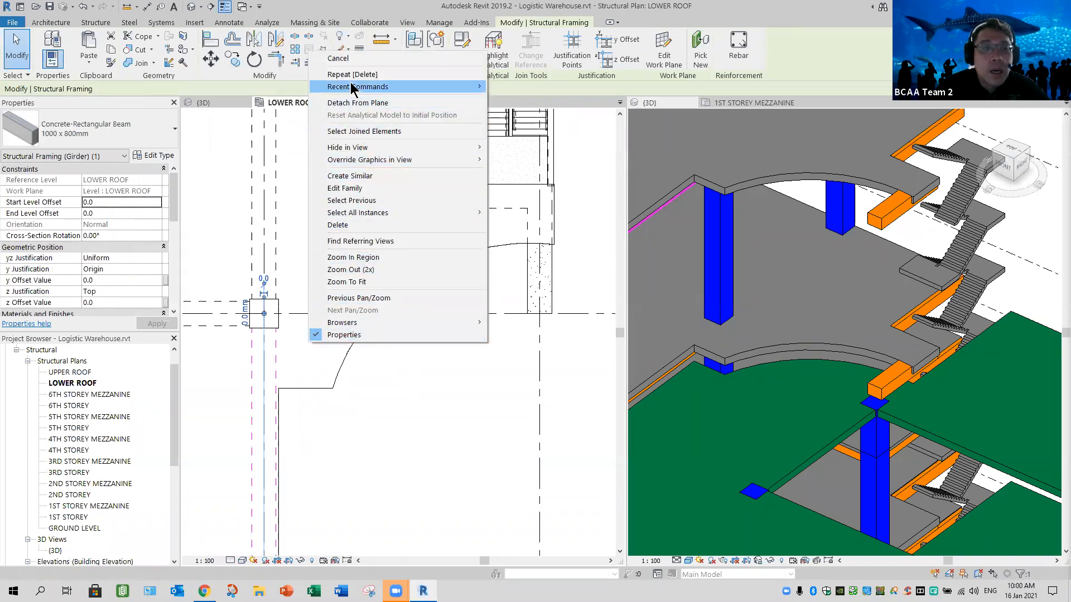
mouse_move(353, 88)
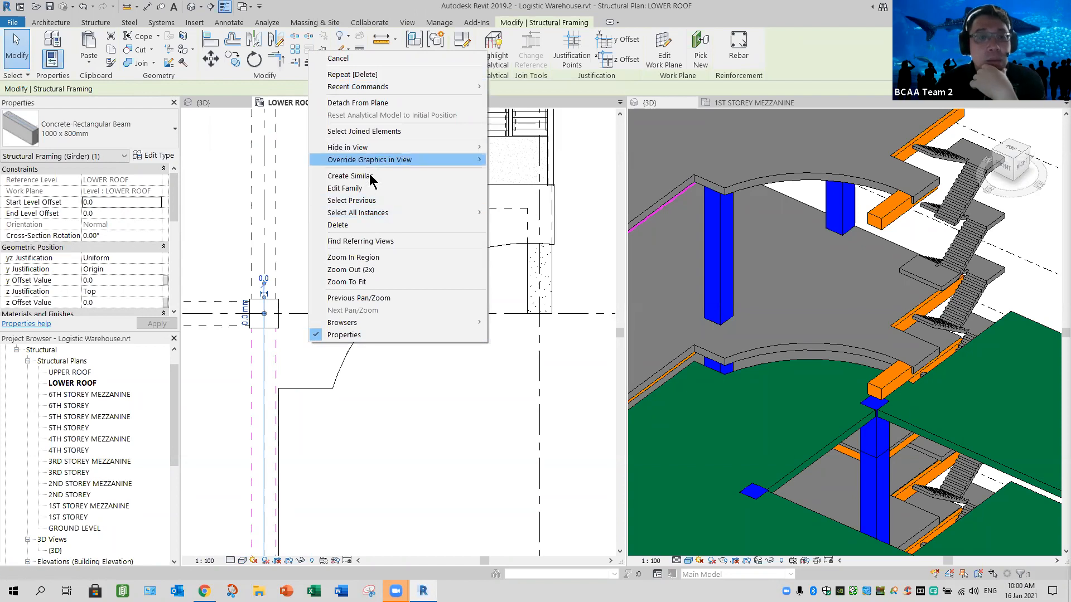
key(Return)
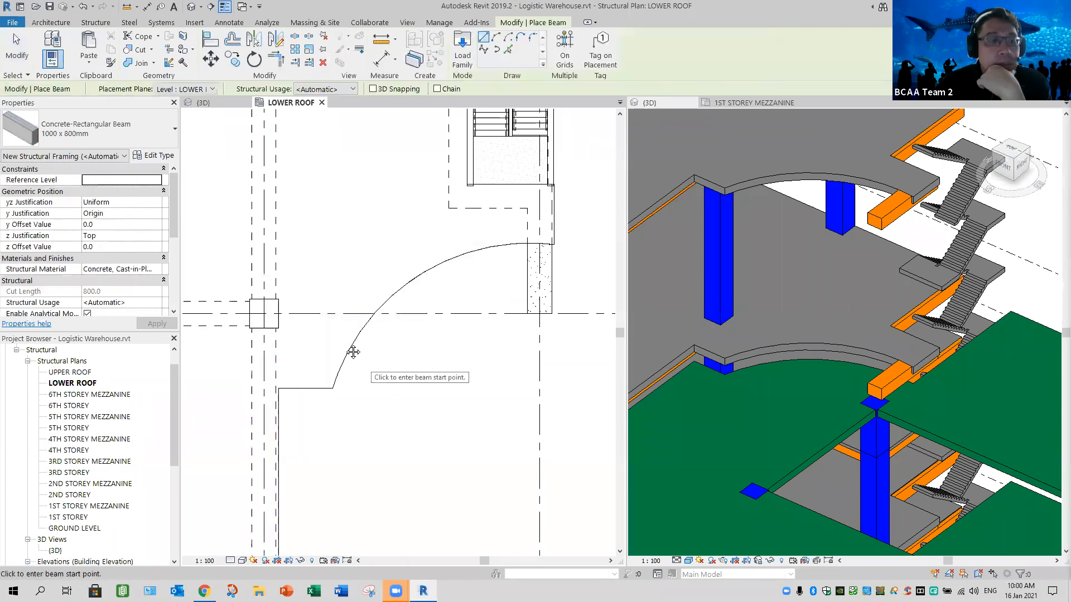
middle_drag(353, 345, 378, 339)
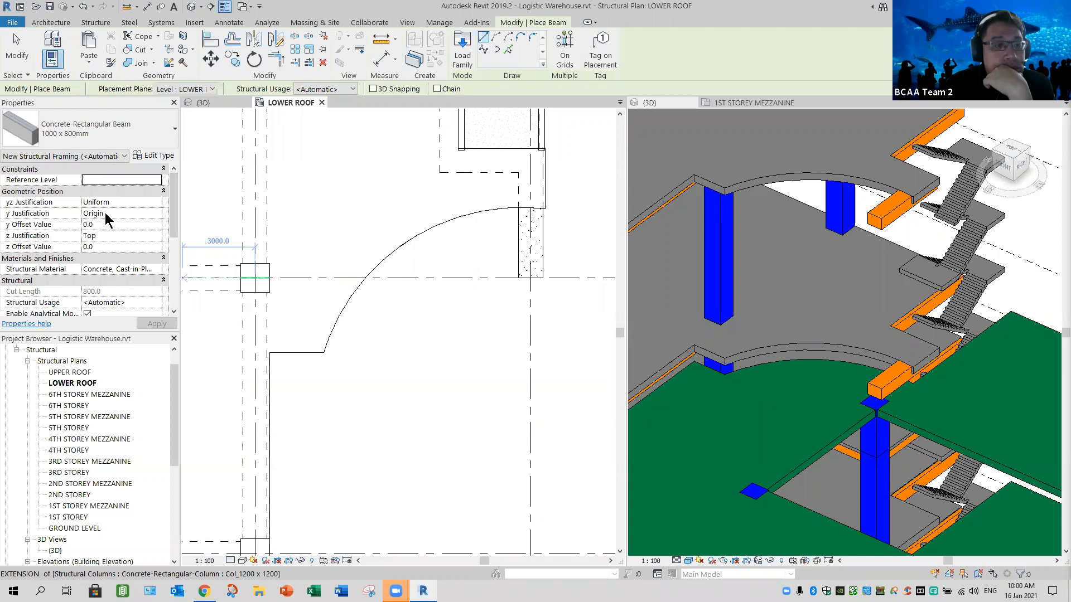
click(158, 215)
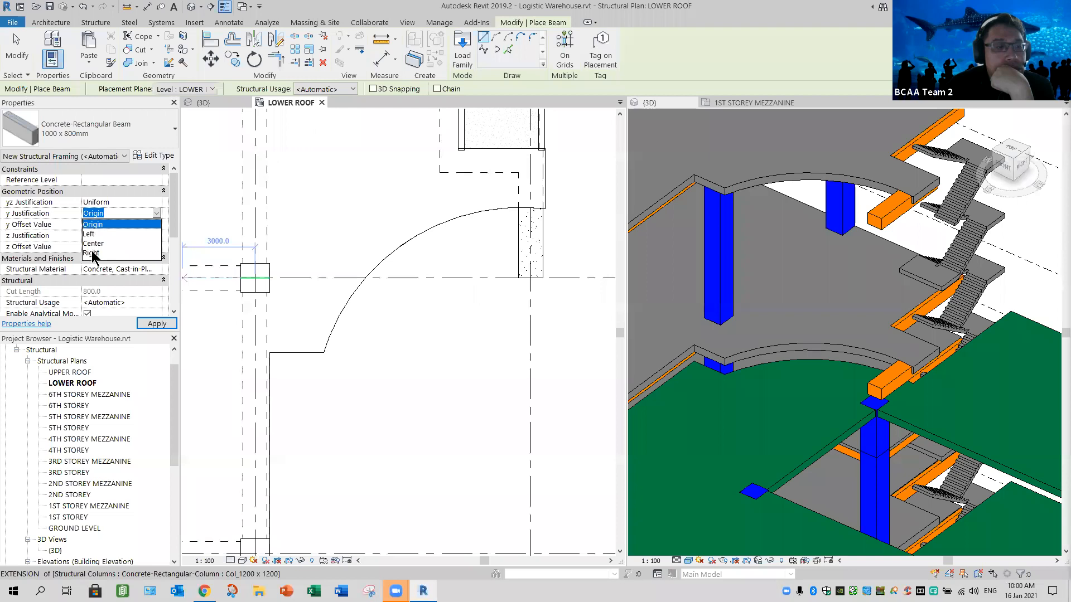
click(92, 253)
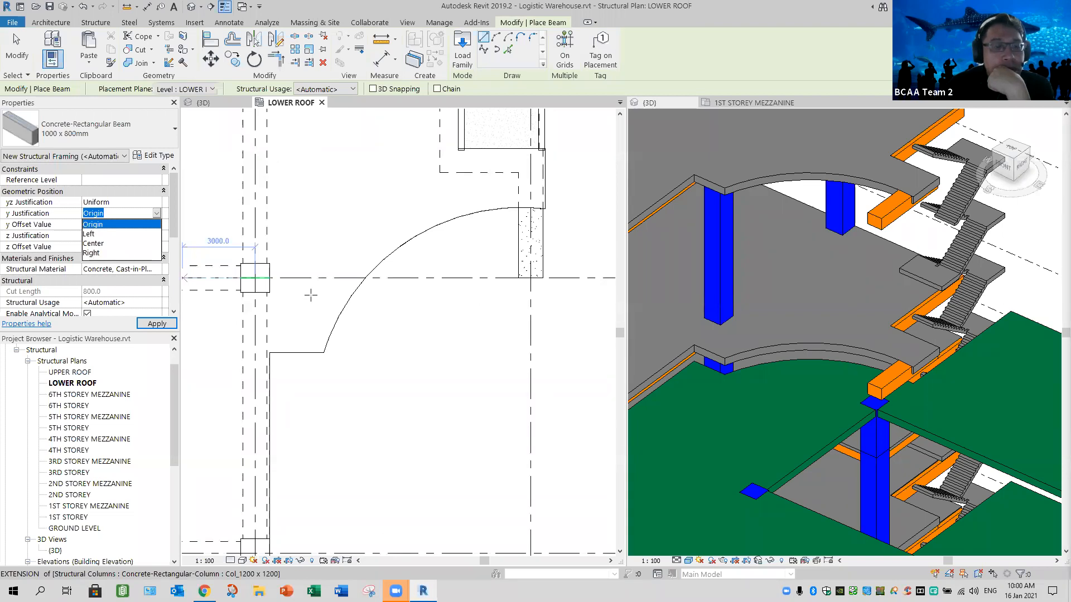
- Place the beam as a start-end-radius arc following the lower roof slab's curved edge from the notch corner to the staircase-side corner
click(322, 354)
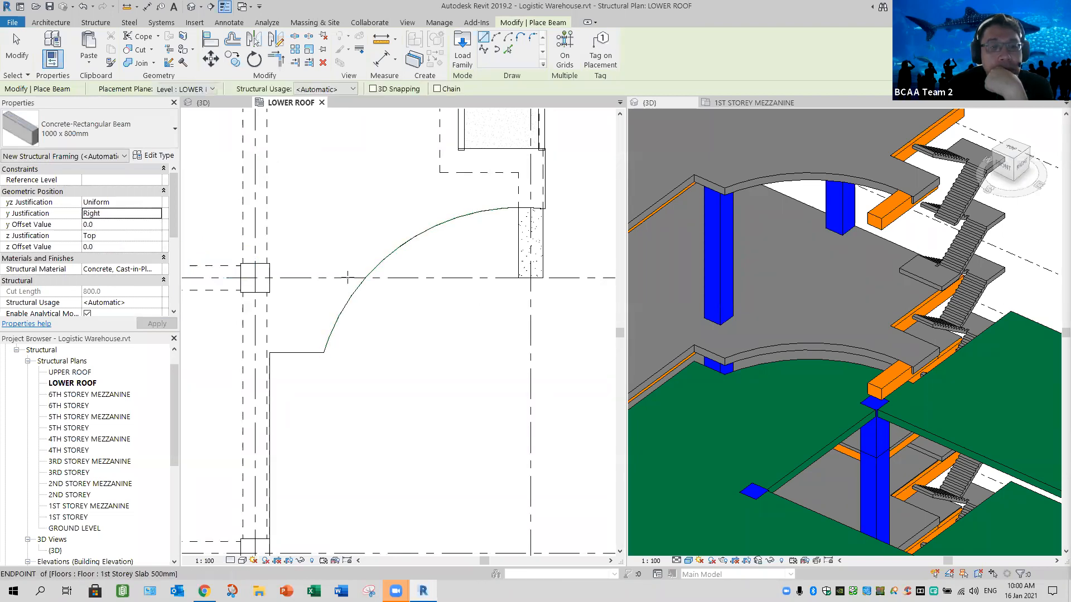
click(497, 39)
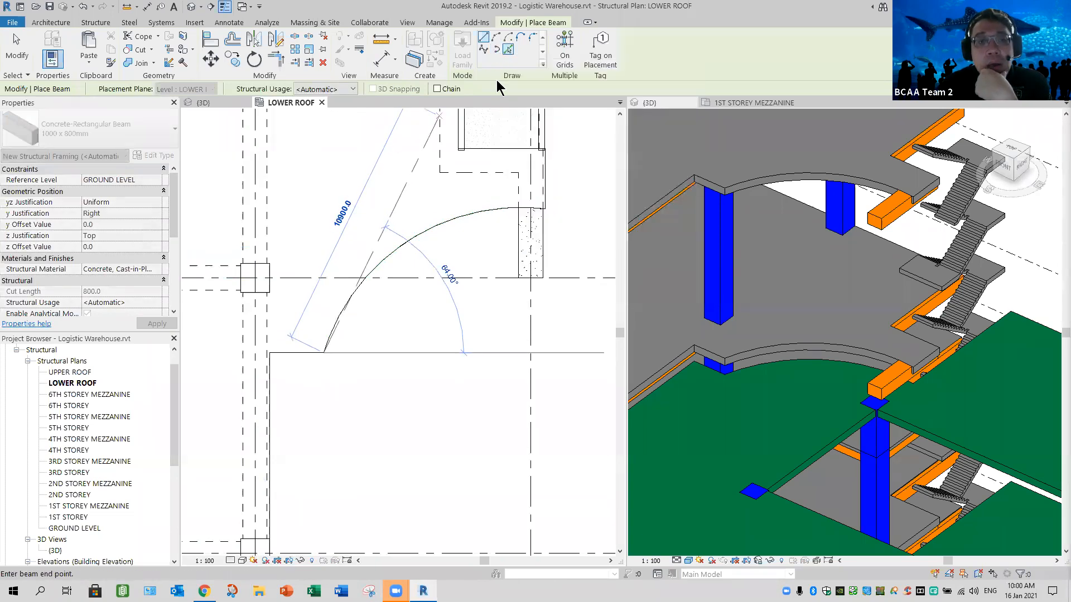
key(Escape)
click(323, 352)
click(543, 208)
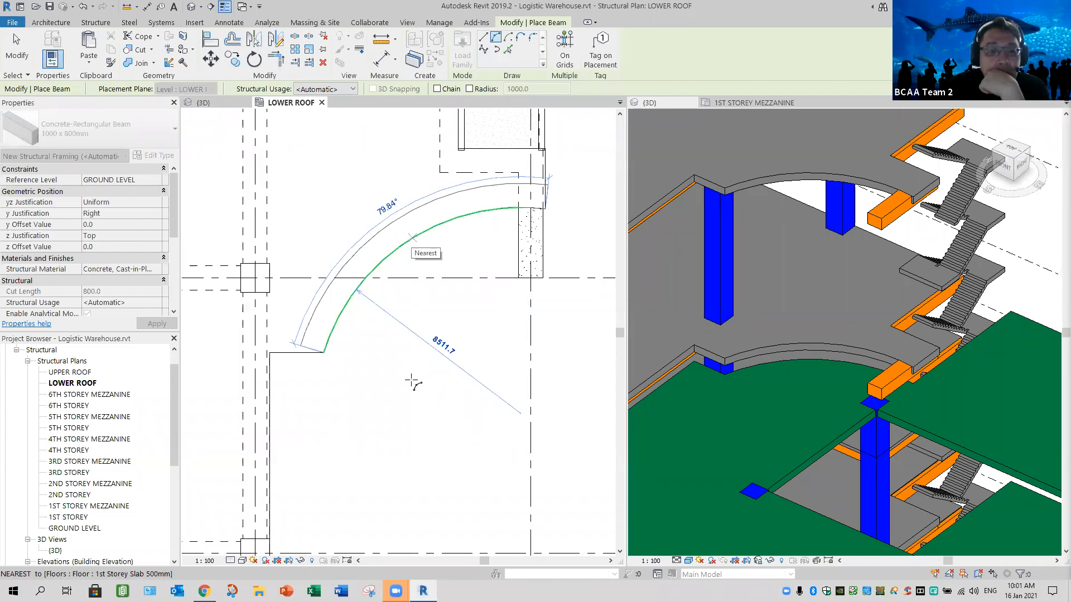
click(411, 381)
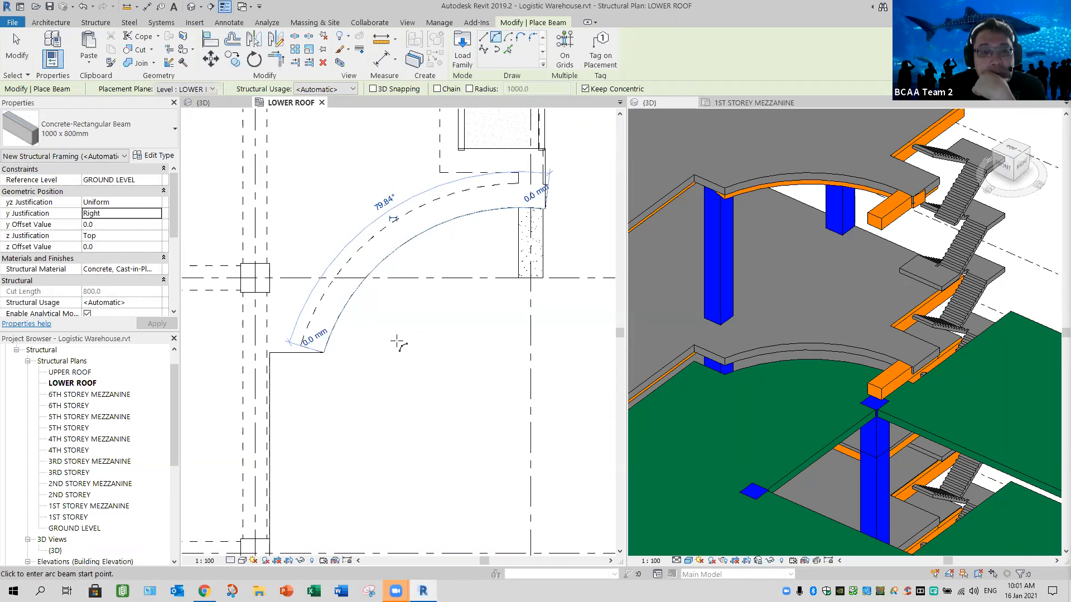
key(Escape)
key(Escape)
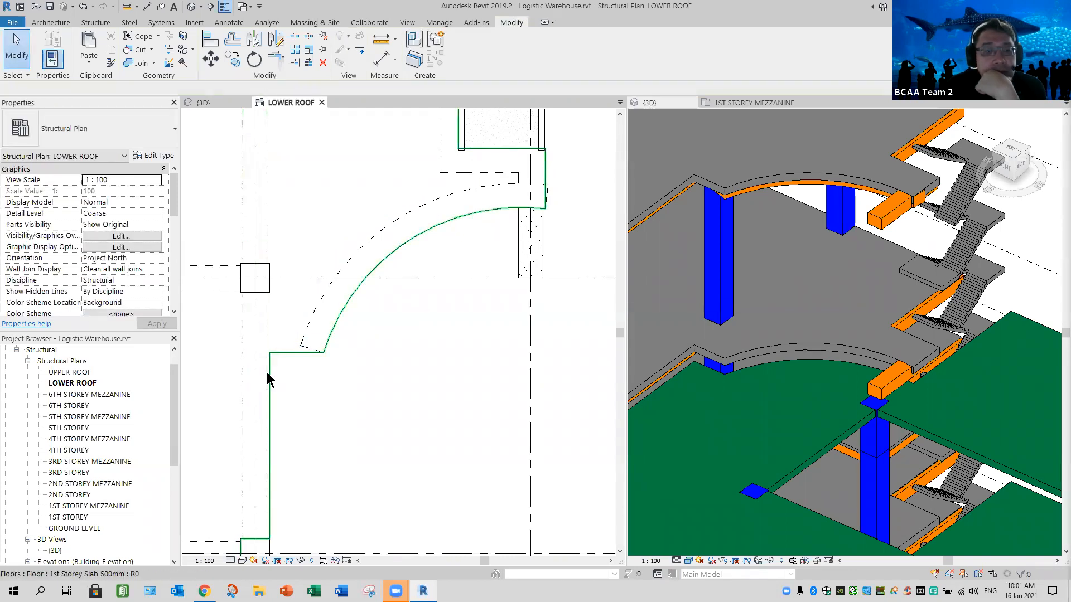
scroll(267, 373, up, 3)
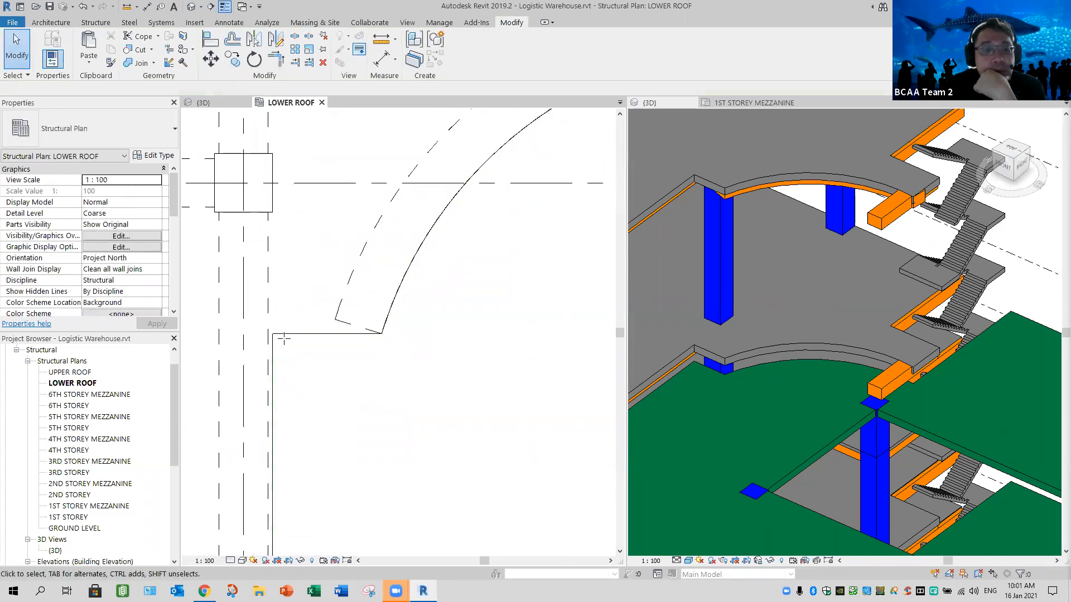
- Measure the gap between the lower roof slab's edge and the adjacent girder's face at the notch corner
click(380, 38)
click(271, 336)
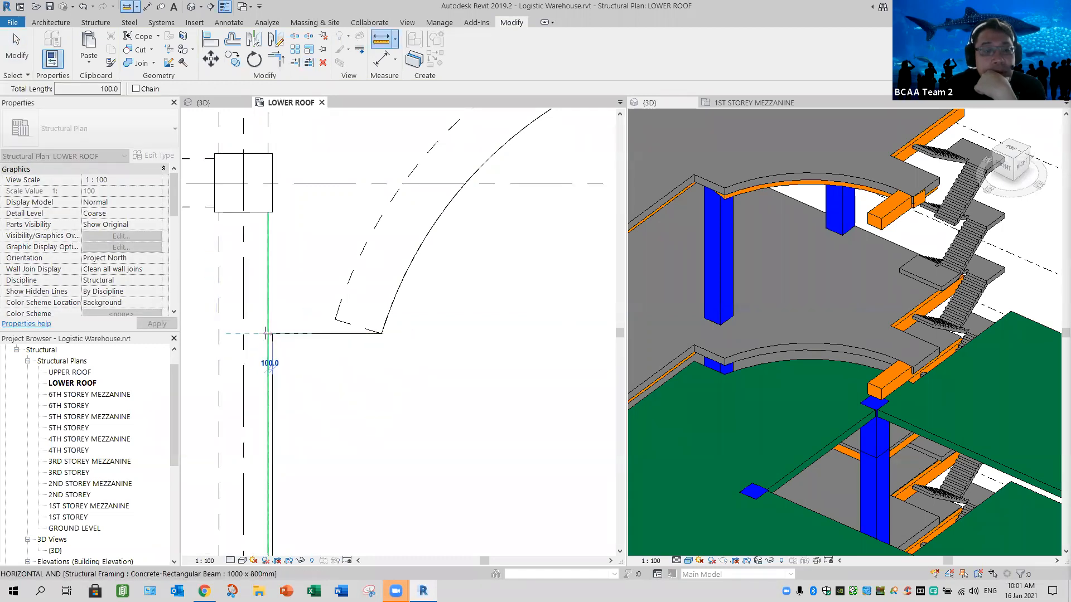
key(Escape)
key(Escape)
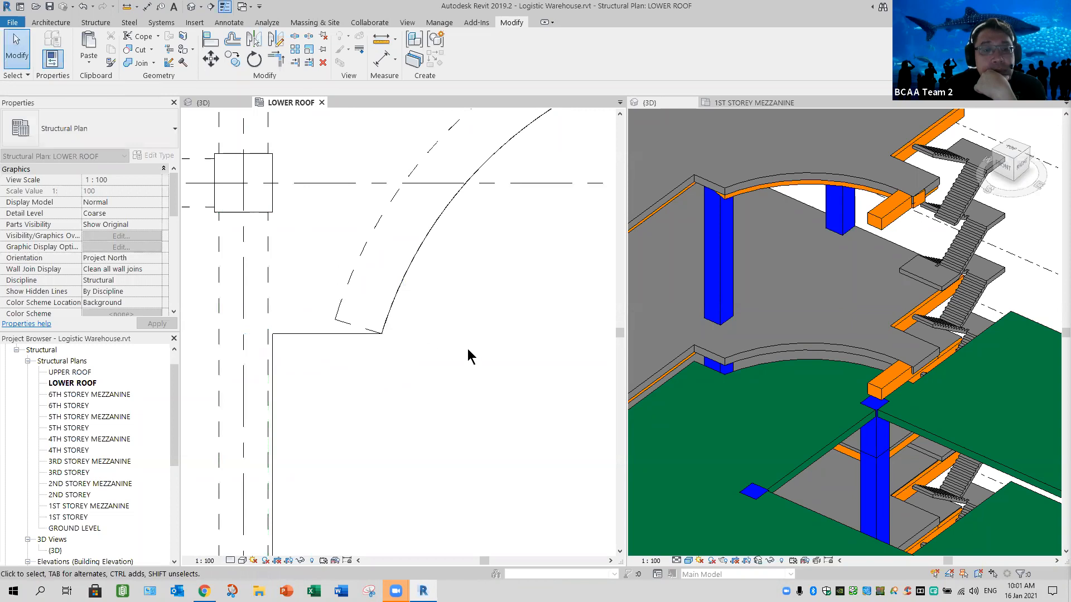
- Examine how the curved 1000 x 800 mm beam's ends meet the slab's notch corner and the staircase-side corner
click(483, 366)
scroll(454, 375, down, 3)
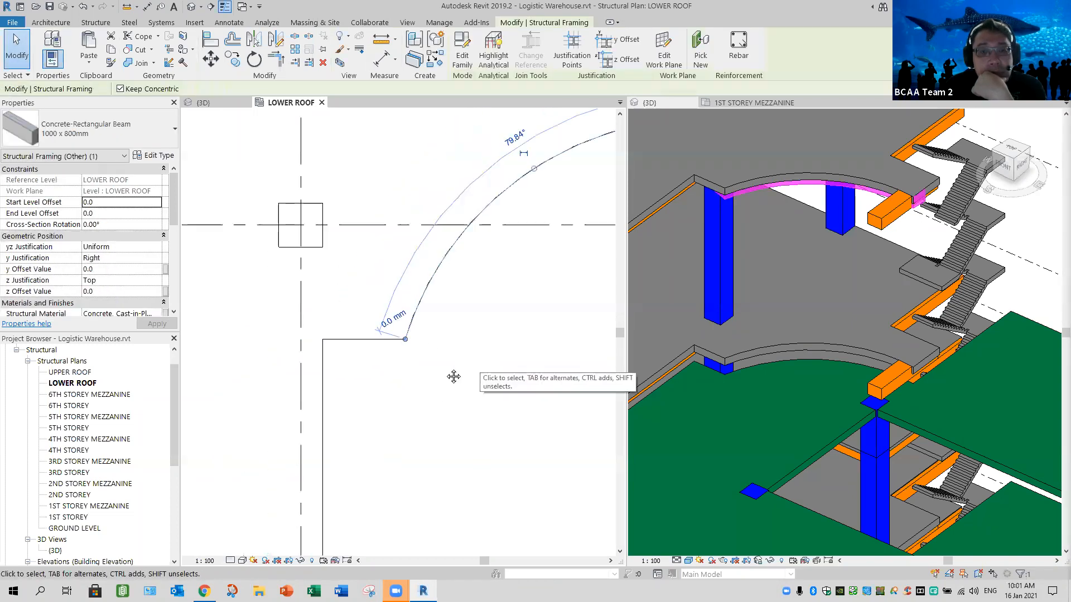
middle_drag(462, 371, 365, 341)
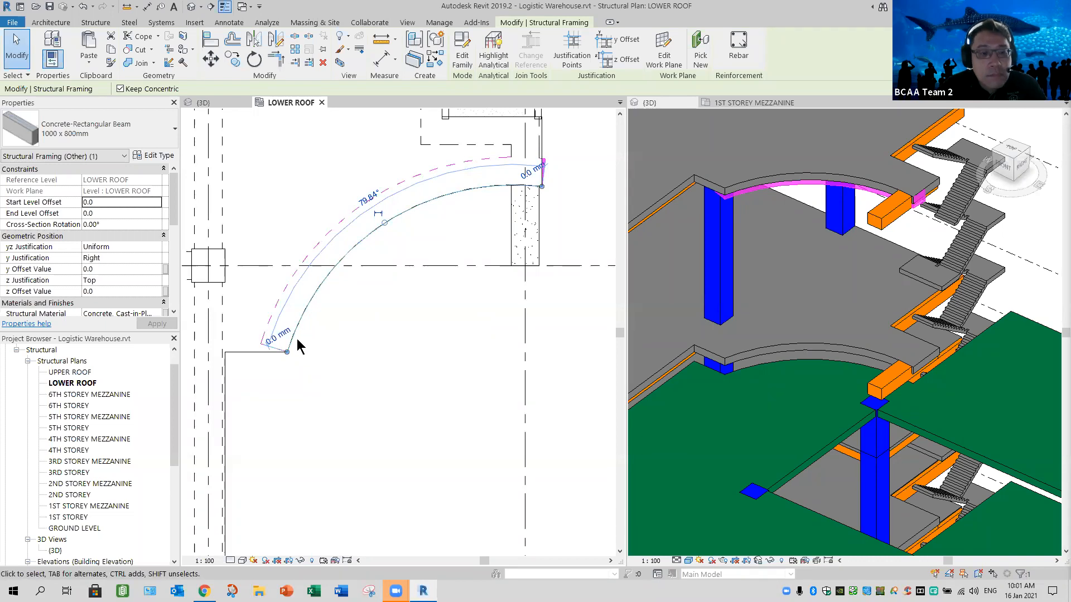
click(277, 309)
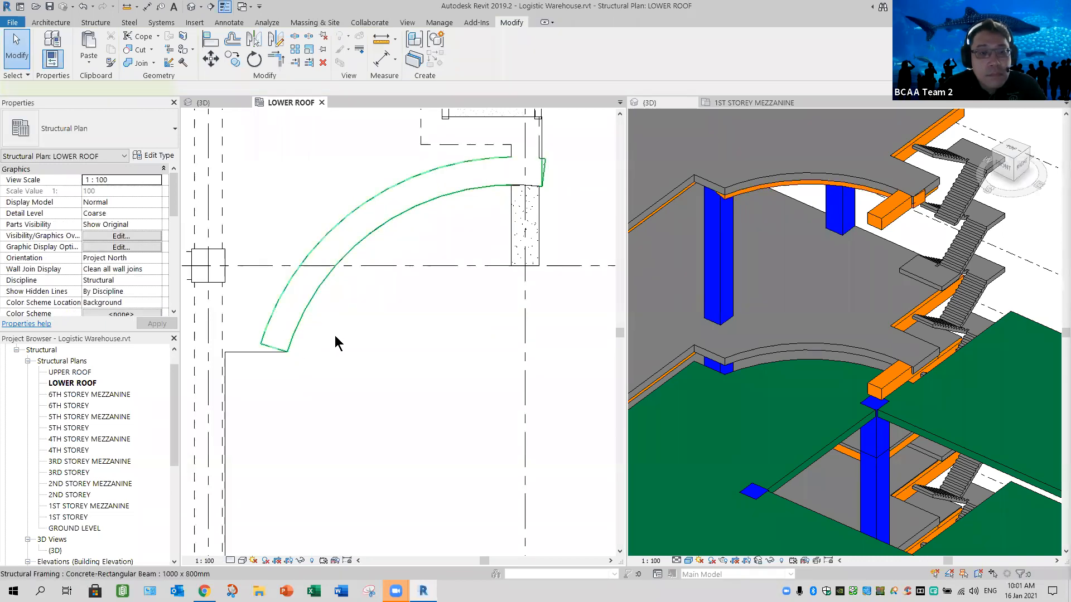
click(335, 337)
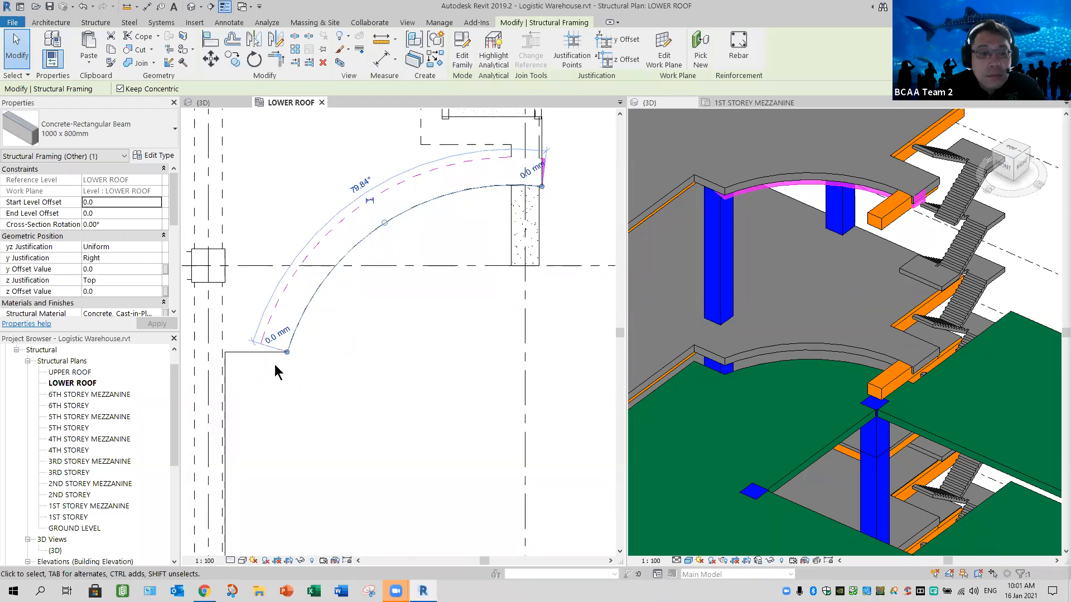
key(Escape)
scroll(245, 354, up, 1)
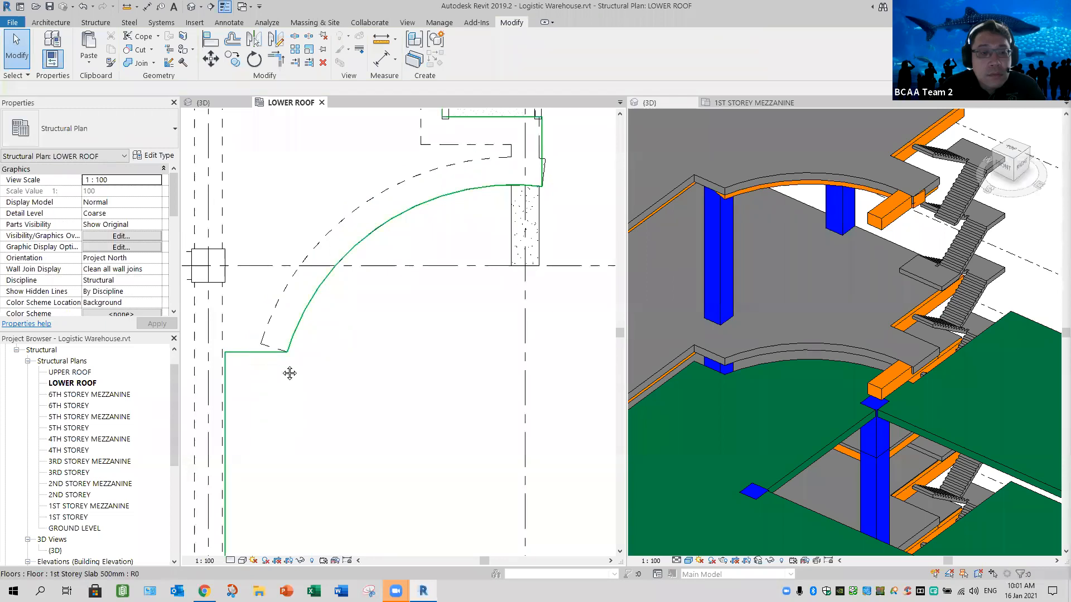
scroll(246, 355, up, 1)
middle_drag(245, 354, 342, 380)
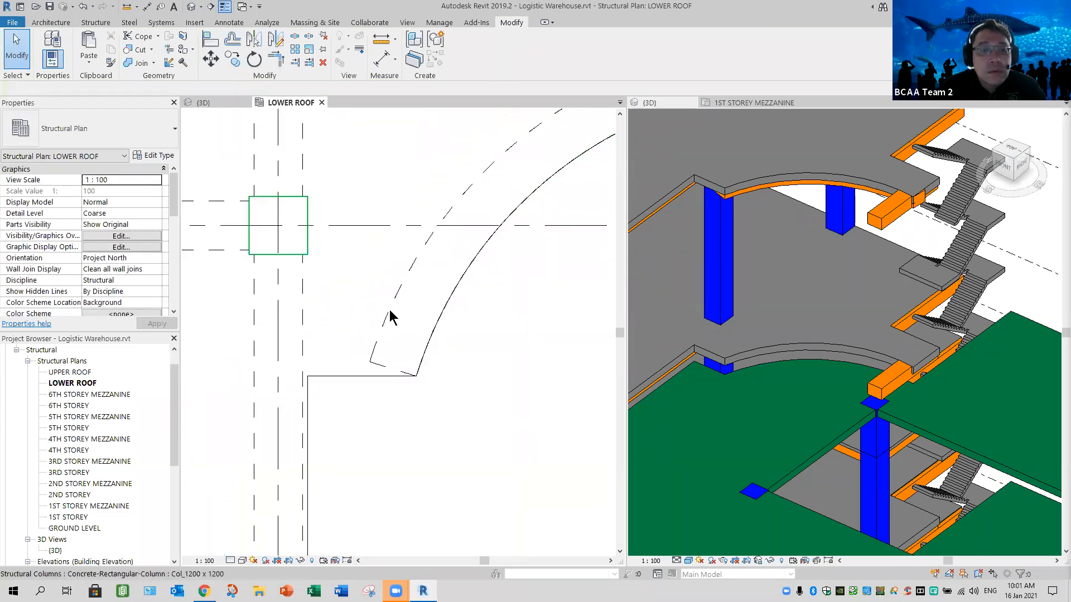
- Create a beam similar to the curved one along the short straight slab edge, from the notch's inner corner to the start of the arc
click(406, 199)
right_click(450, 287)
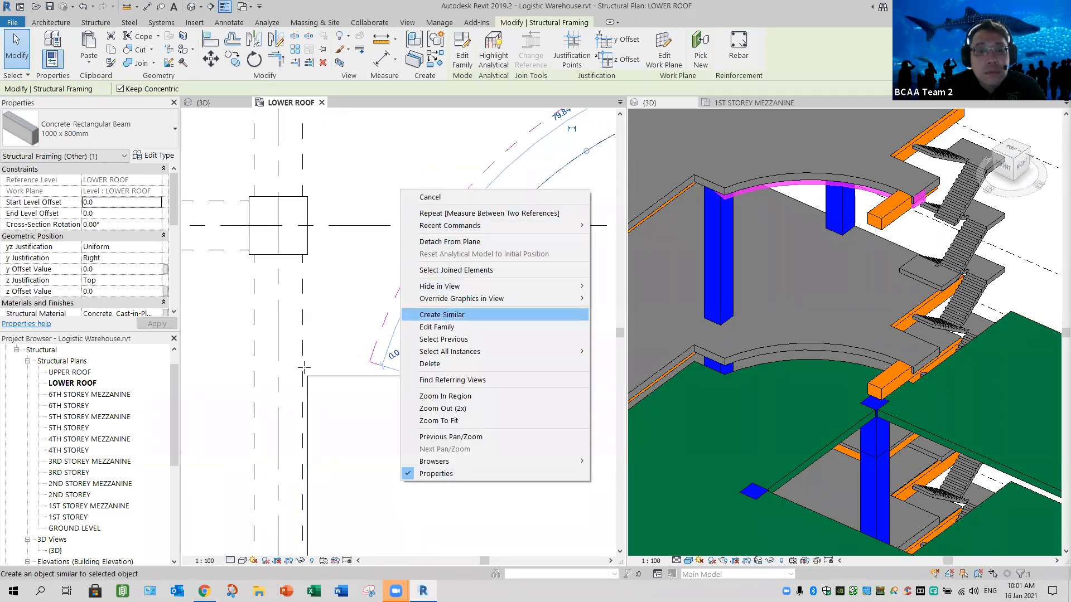
click(442, 314)
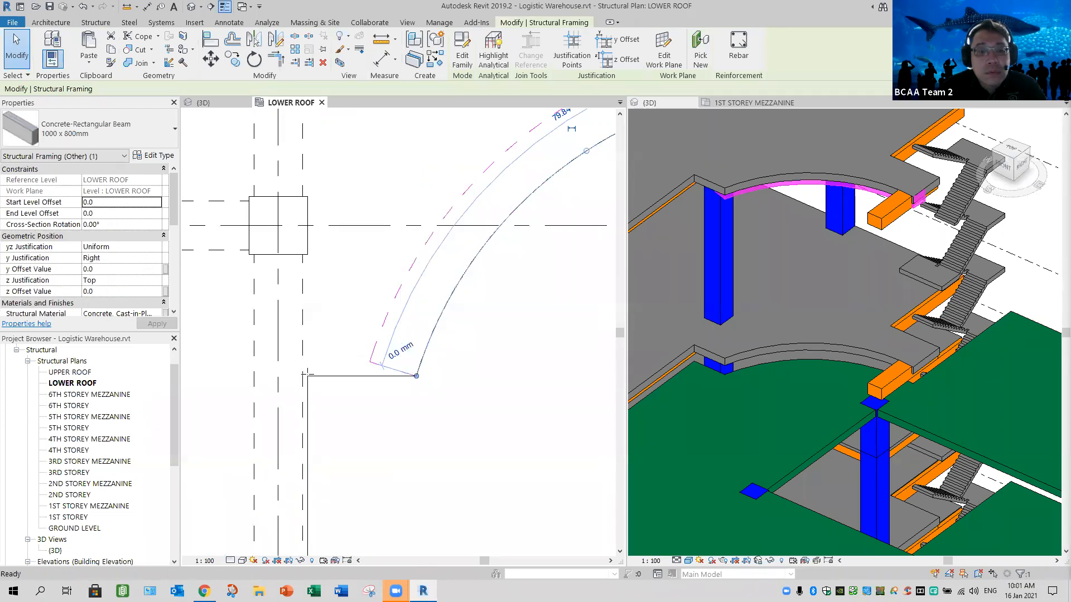
click(276, 359)
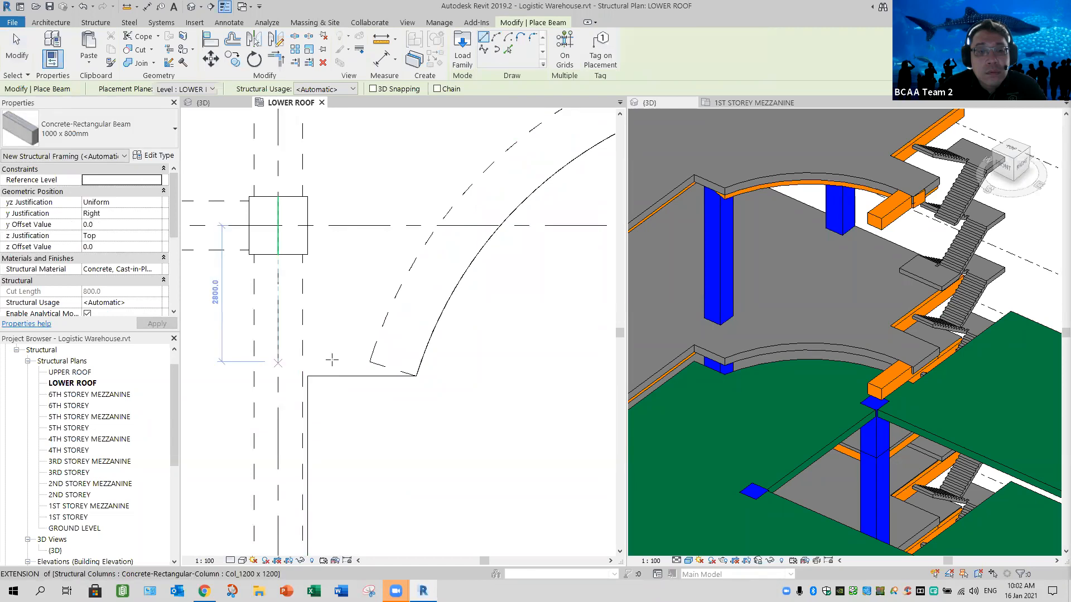
click(409, 356)
click(307, 376)
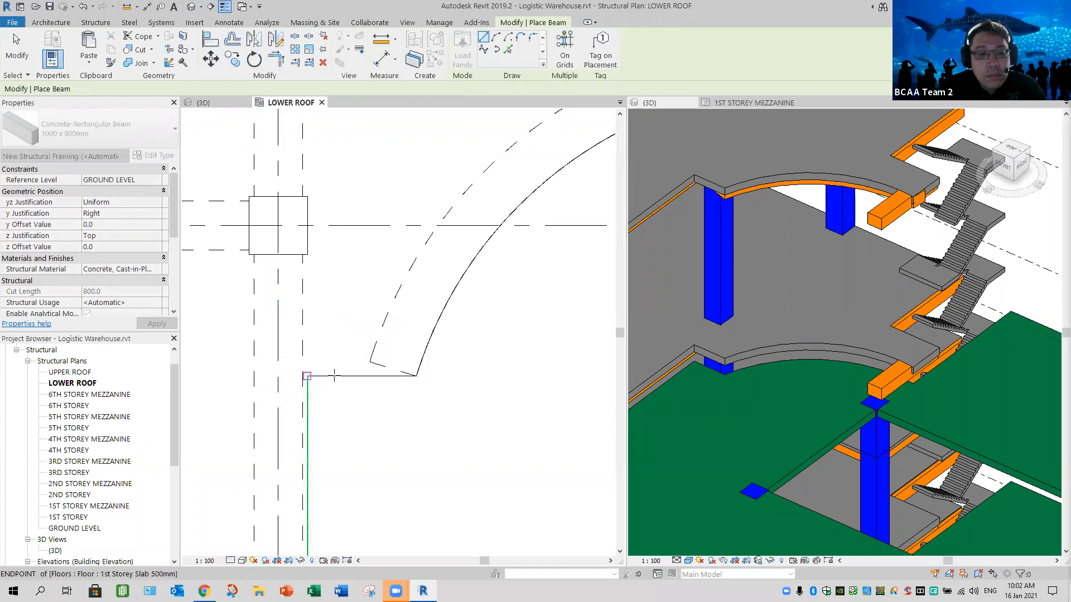
click(415, 375)
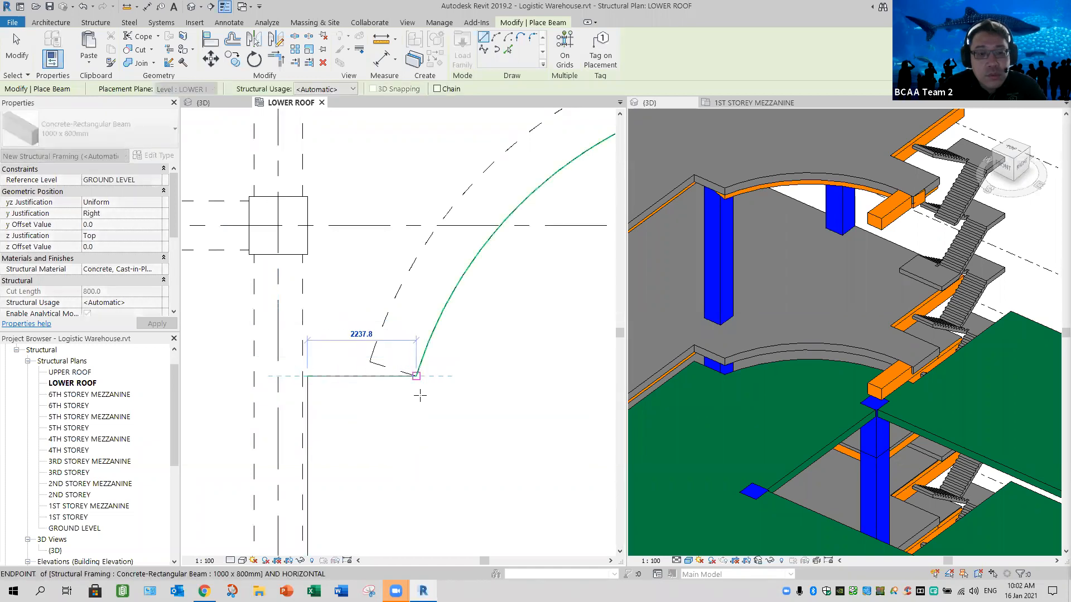
key(Escape)
key(Escape)
- Extend the short notch beam's inner end to the centreline of the adjacent girder and column
click(310, 359)
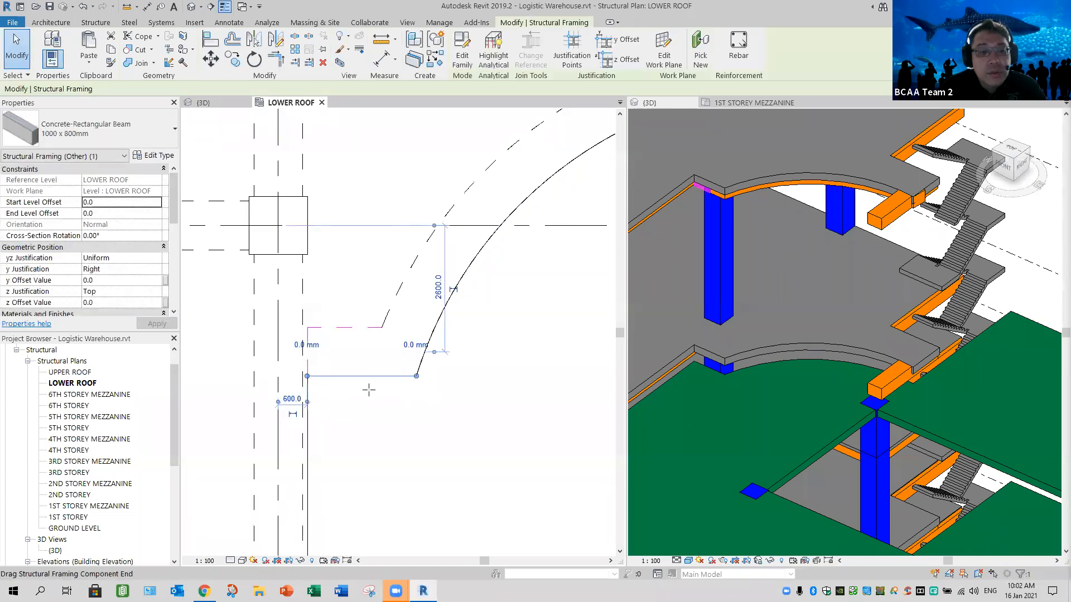
drag(307, 376, 278, 376)
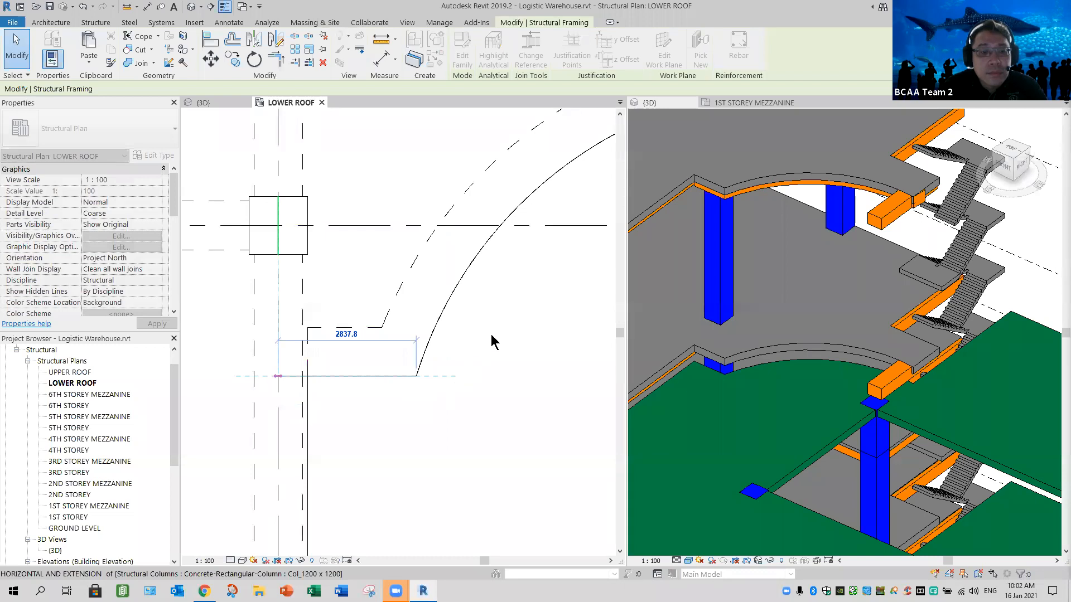
click(533, 308)
- Edit the lower roof slab's boundary, drawing a straight line about 1100 mm long from the staircase-side beam's near face to the slab's outer edge
scroll(505, 310, down, 2)
middle_drag(605, 223, 429, 322)
scroll(513, 281, up, 2)
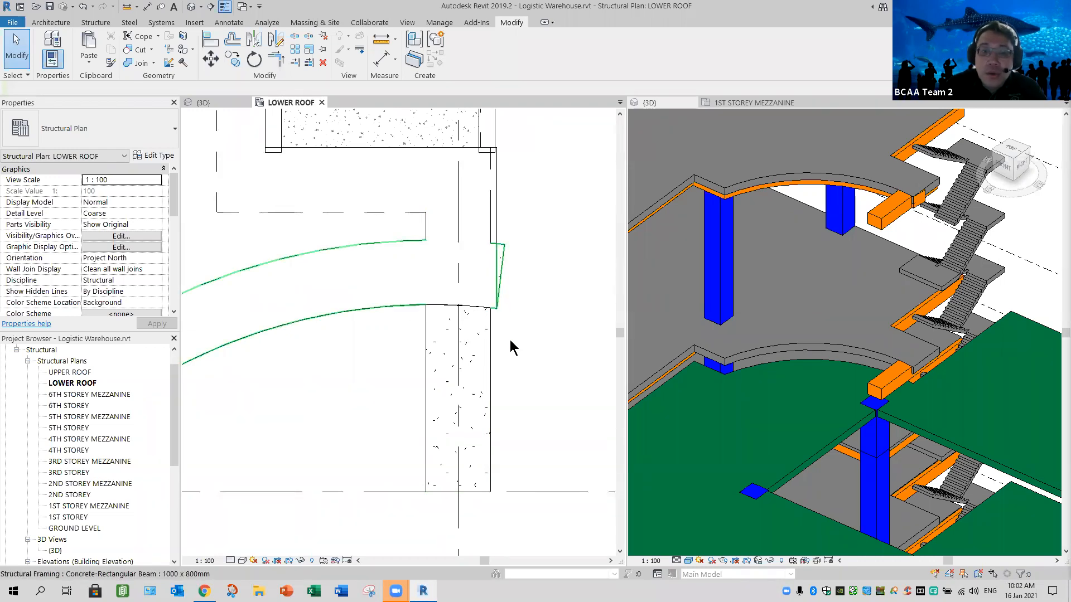
scroll(518, 298, down, 2)
middle_drag(546, 278, 555, 260)
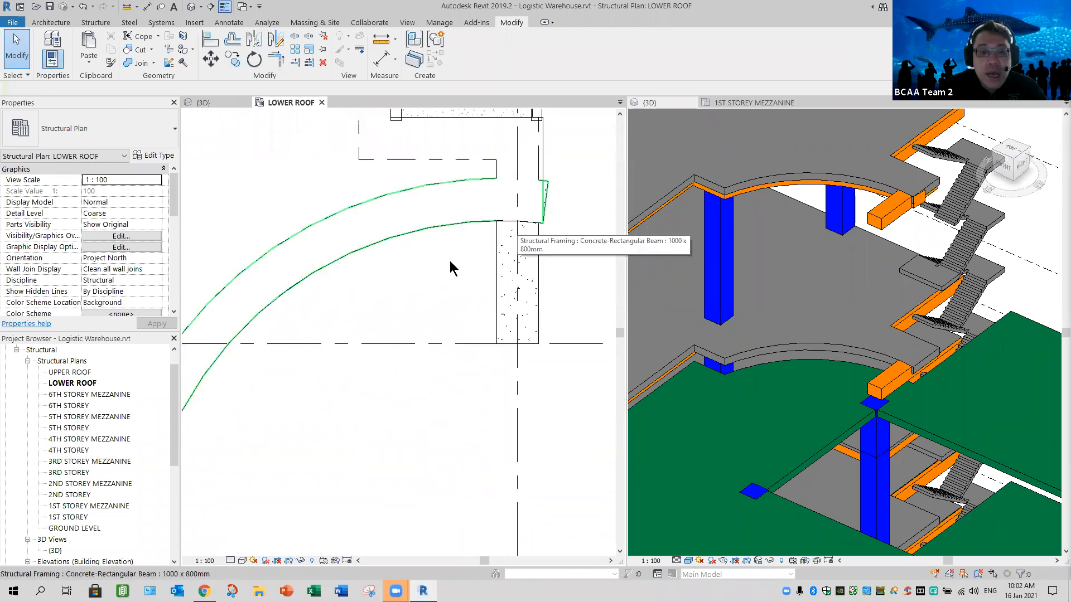
middle_drag(575, 159, 623, 164)
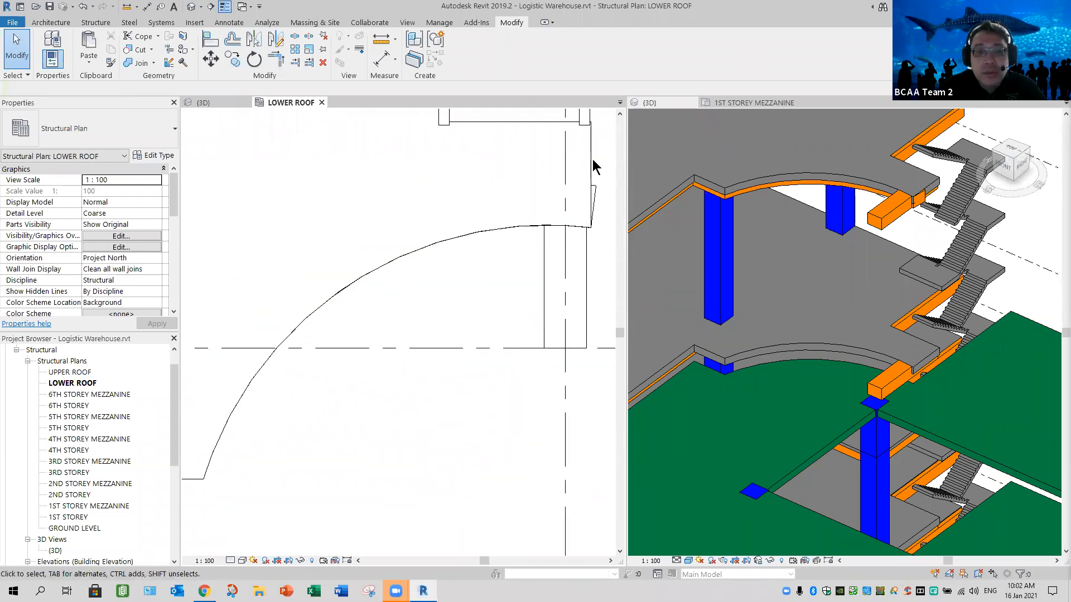
click(558, 232)
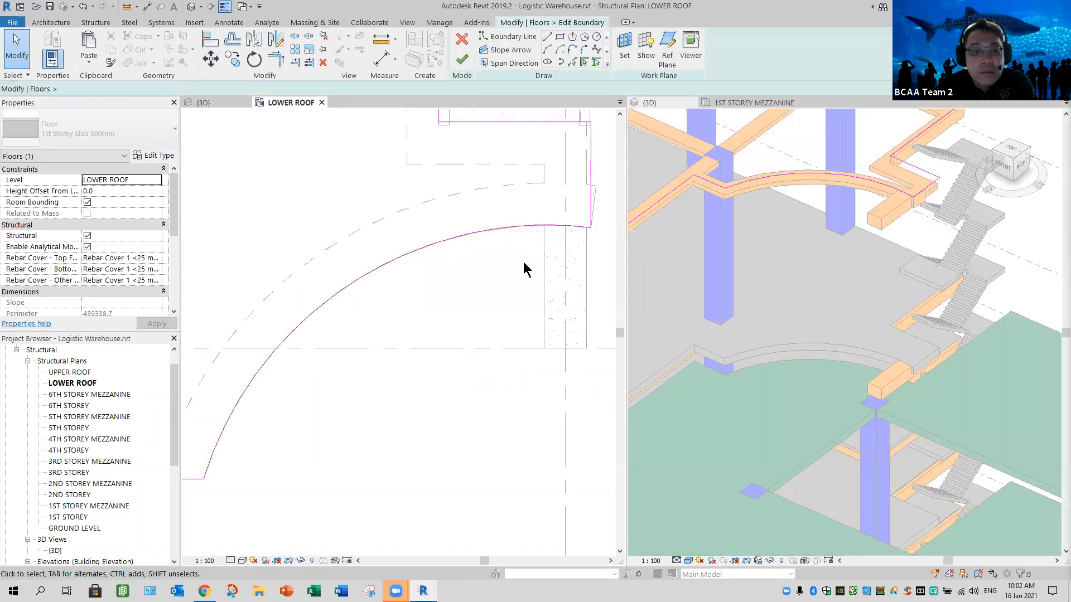
scroll(504, 240, down, 3)
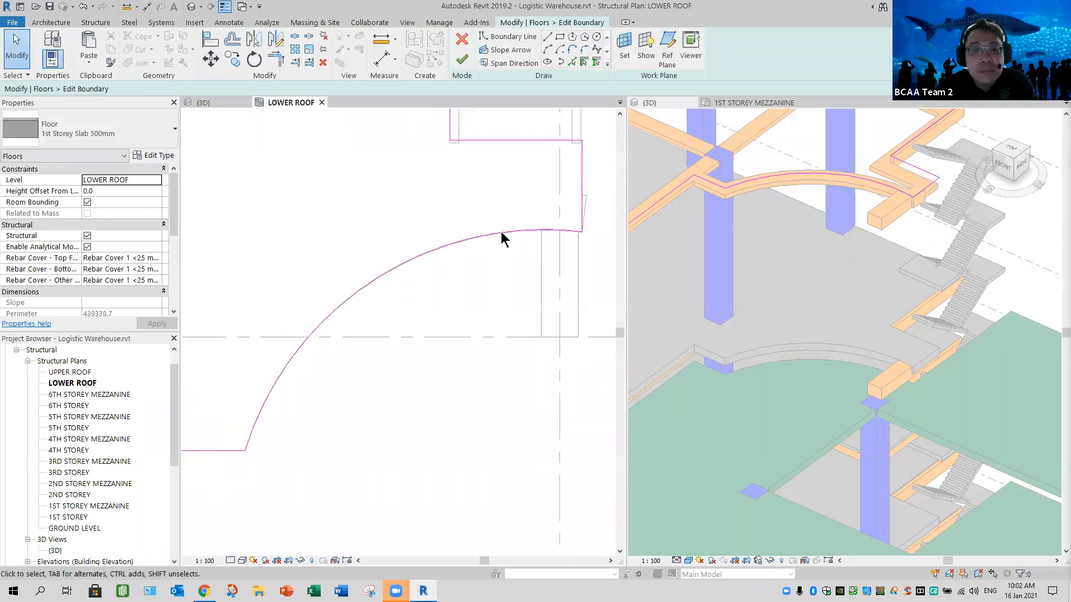
click(525, 252)
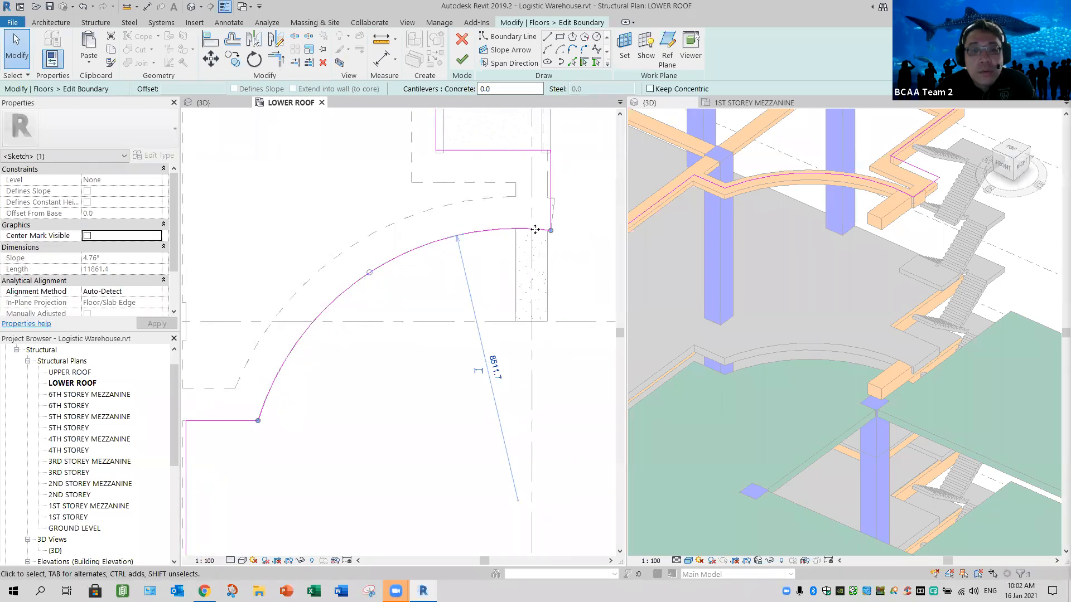
scroll(489, 228, up, 2)
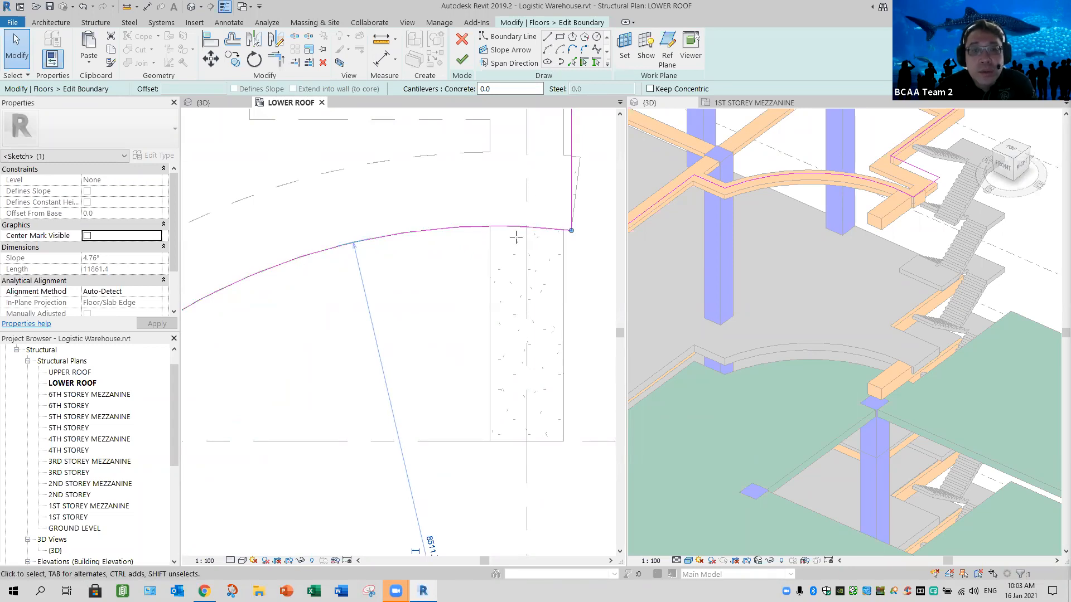
click(547, 36)
click(489, 226)
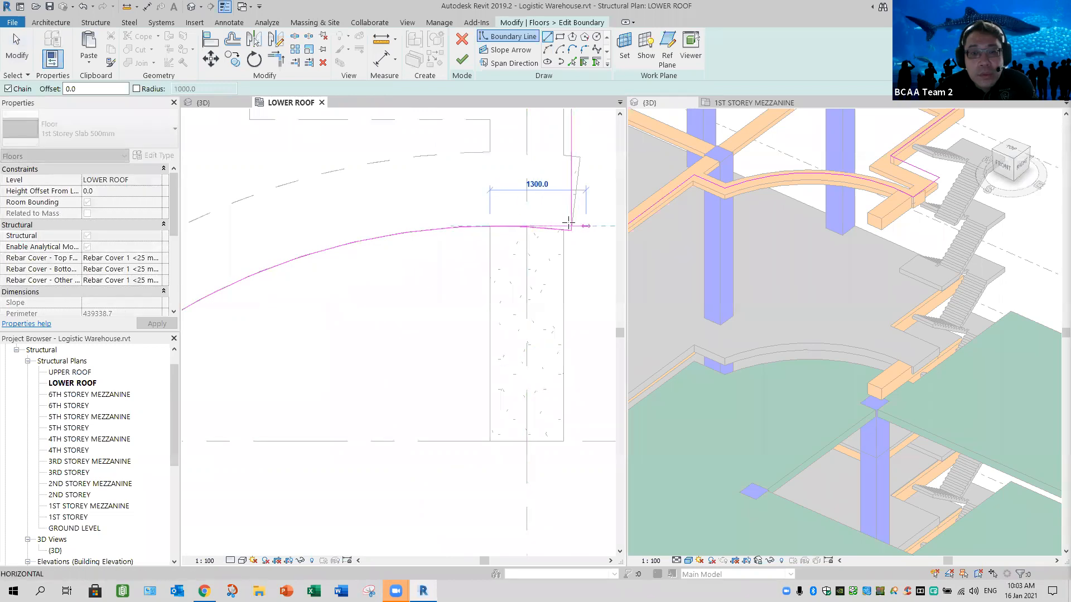
click(576, 285)
- Trim the slab's boundary arc and outer edge to the new straight line, and finish the boundary edit
scroll(576, 285, up, 3)
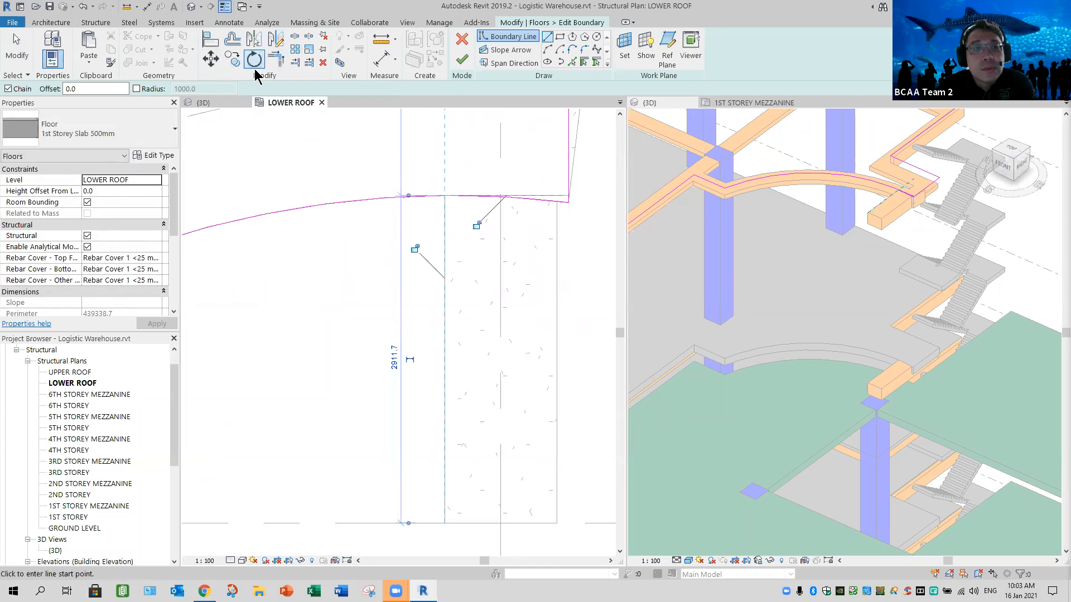
key(t)
key(r)
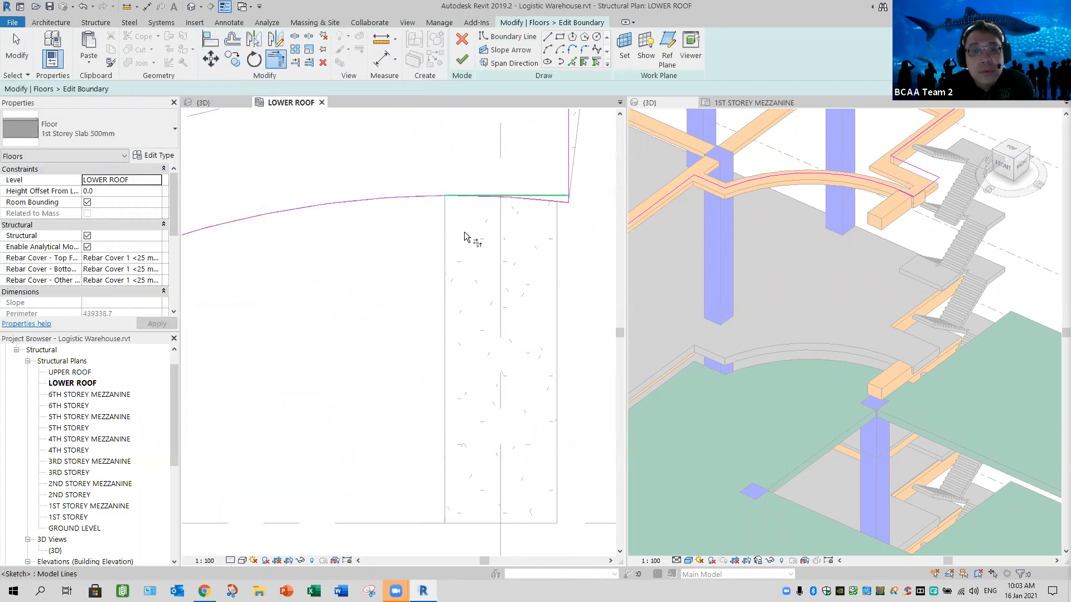
scroll(555, 209, down, 2)
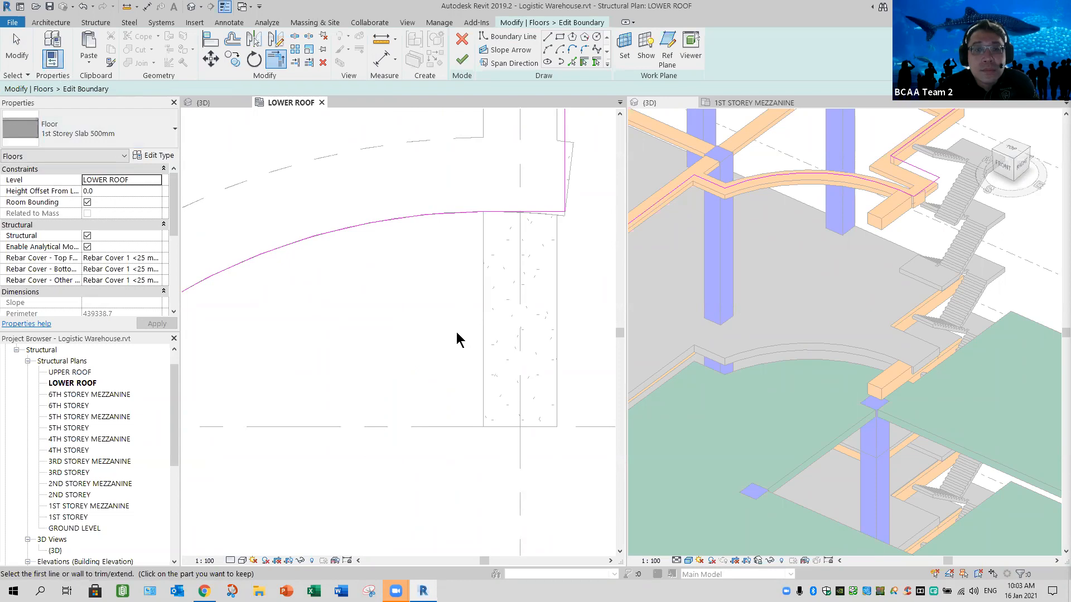
click(462, 60)
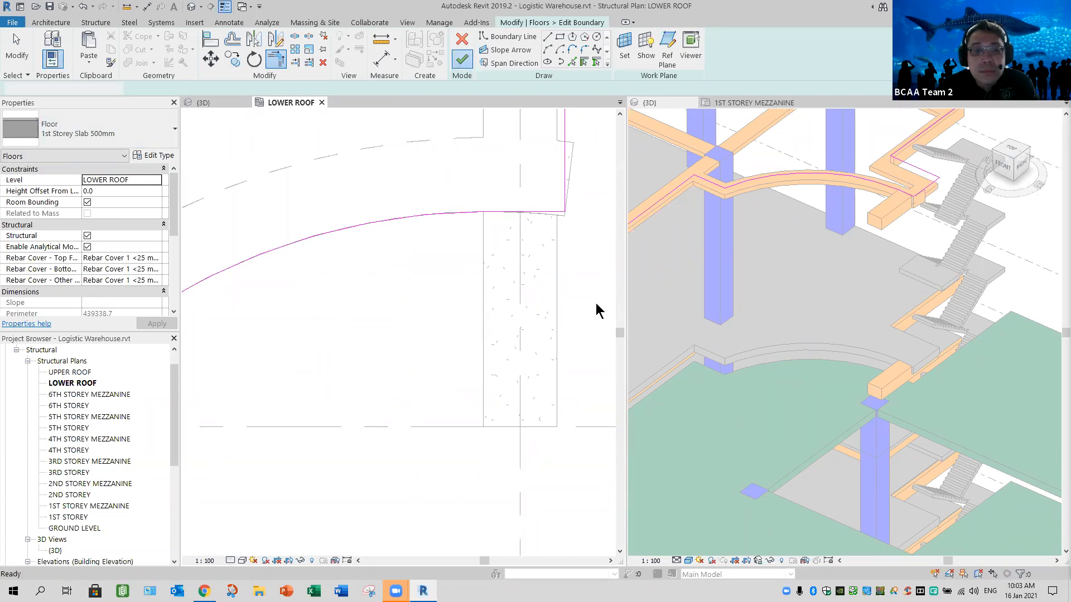
key(Return)
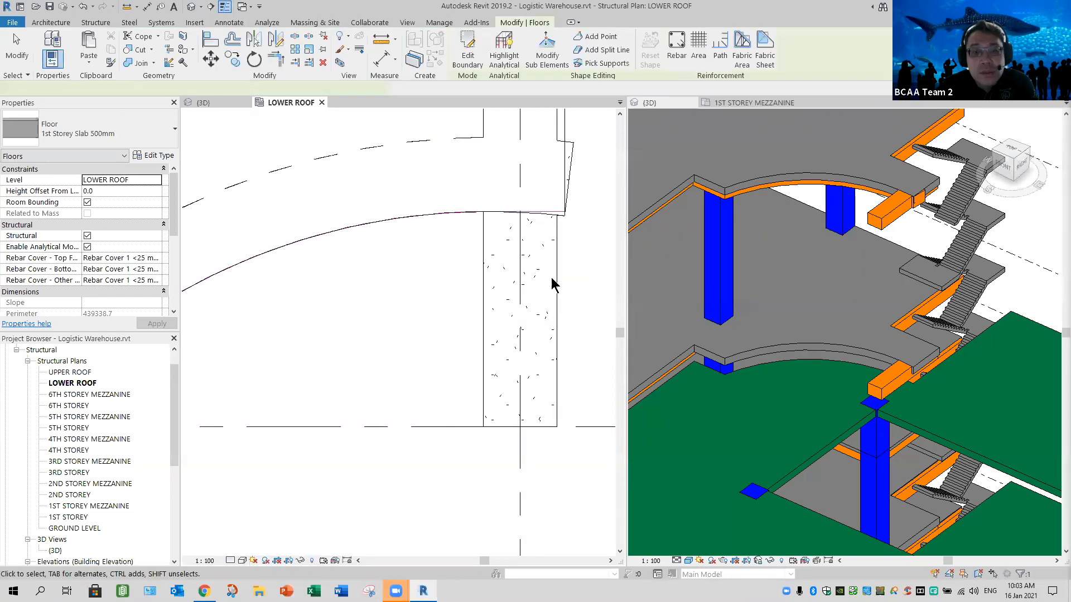
key(Escape)
- Shorten the curved beam so its staircase-side end stops at the centreline of the straight beam
middle_drag(547, 209, 533, 270)
click(484, 269)
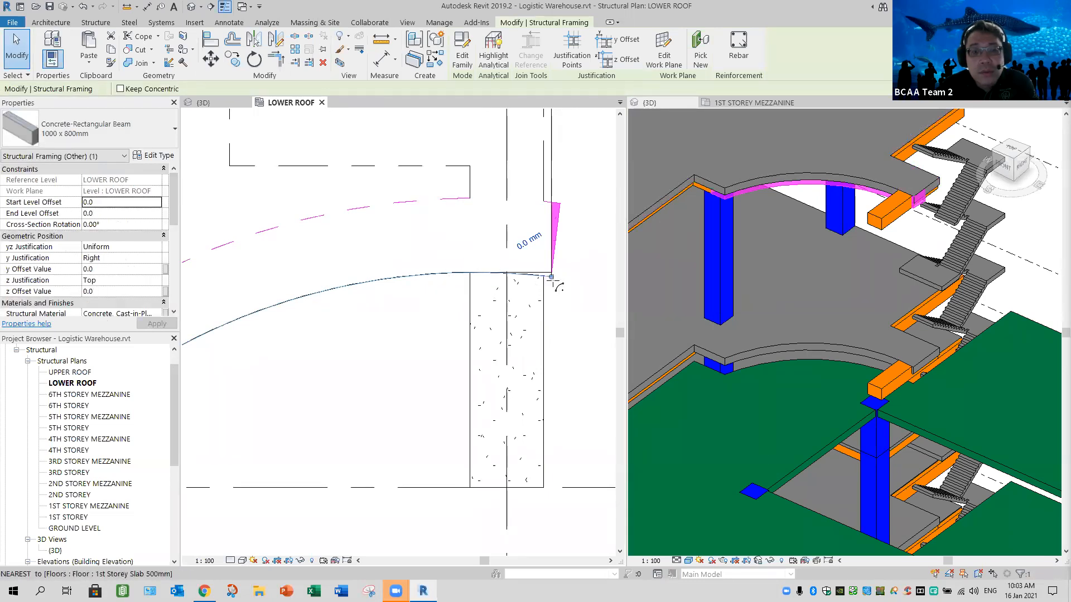
drag(435, 285, 425, 273)
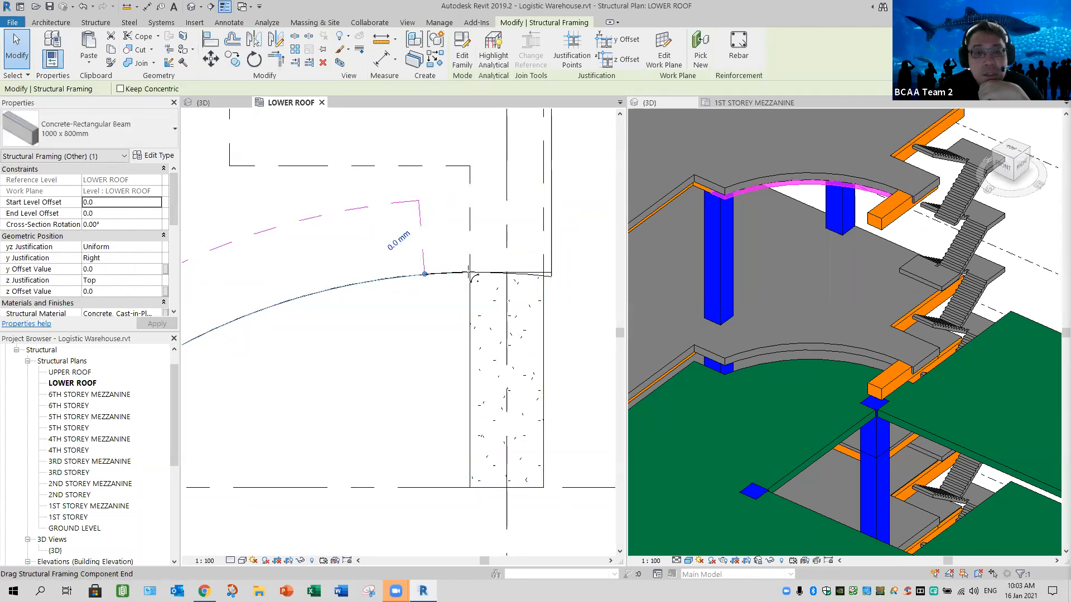
drag(469, 272, 506, 272)
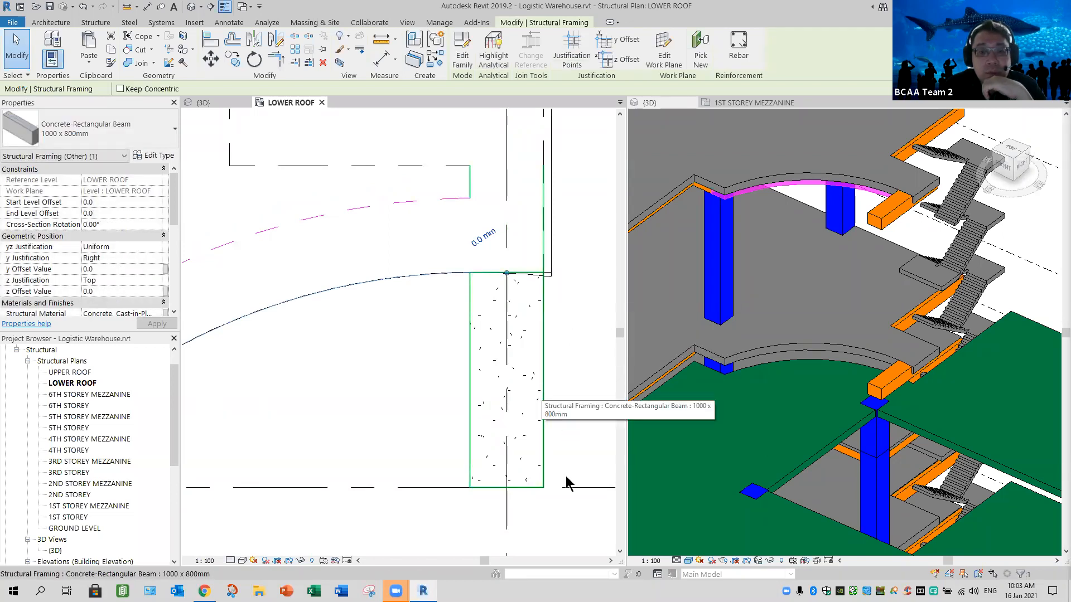
- Shorten the straight staircase-side beam so it ends at the curved beam's end on the slab edge
click(505, 486)
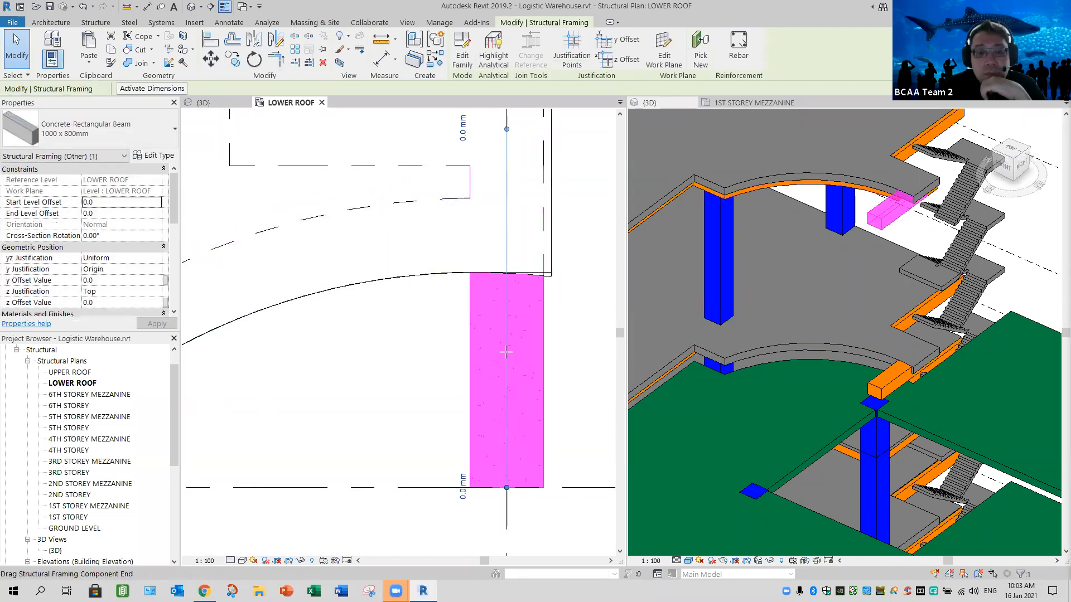
drag(503, 310, 507, 271)
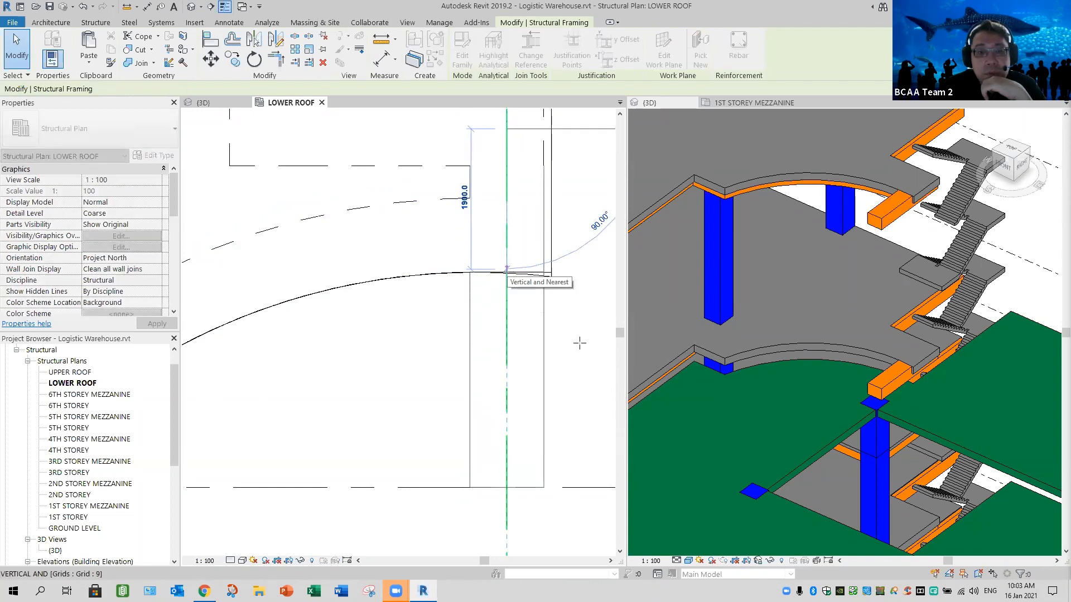
- Try to align the straight staircase-side beam's end face with the lower roof slab's straight edge
click(562, 296)
scroll(561, 294, up, 3)
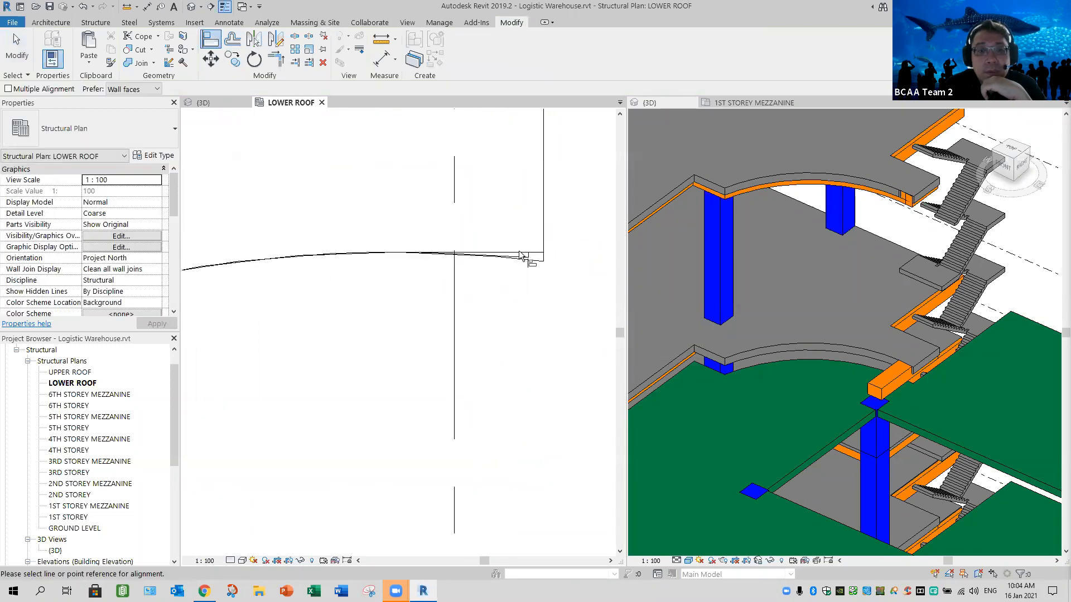
click(510, 342)
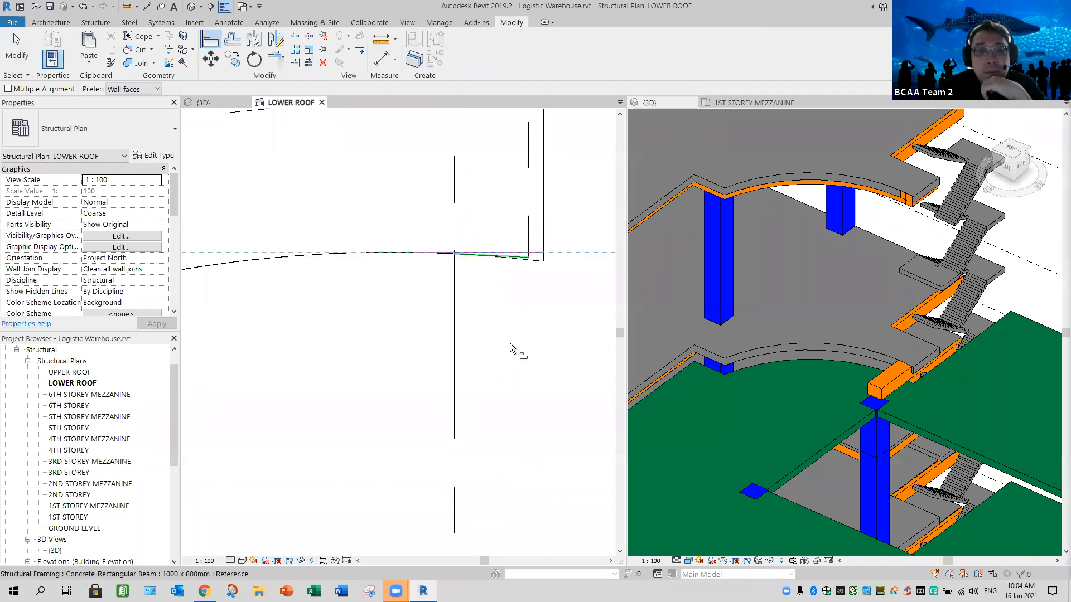
click(510, 343)
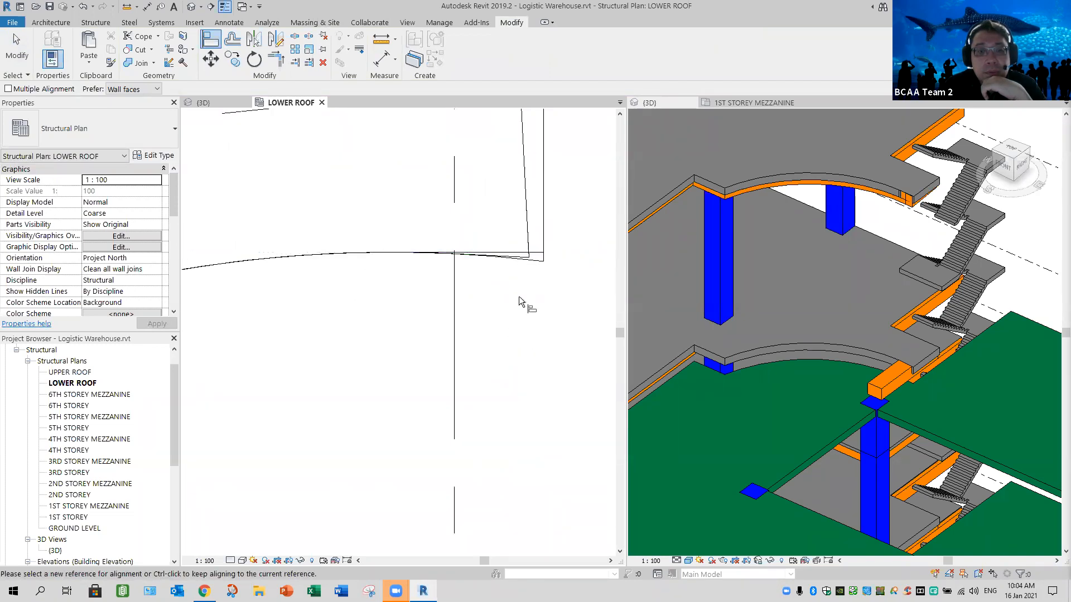
scroll(524, 301, down, 4)
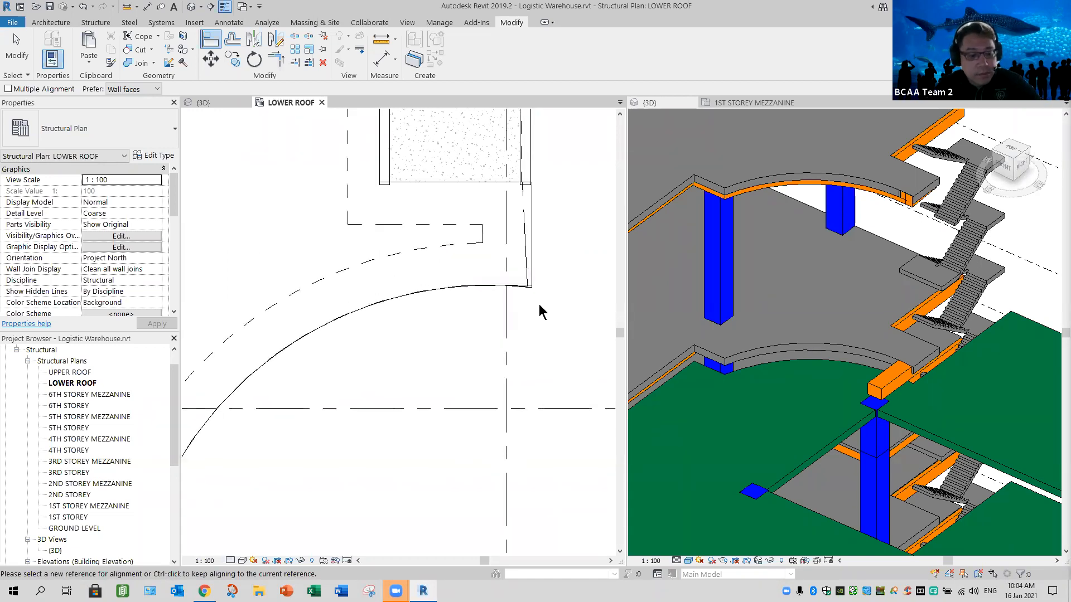
key(Escape)
scroll(539, 270, up, 3)
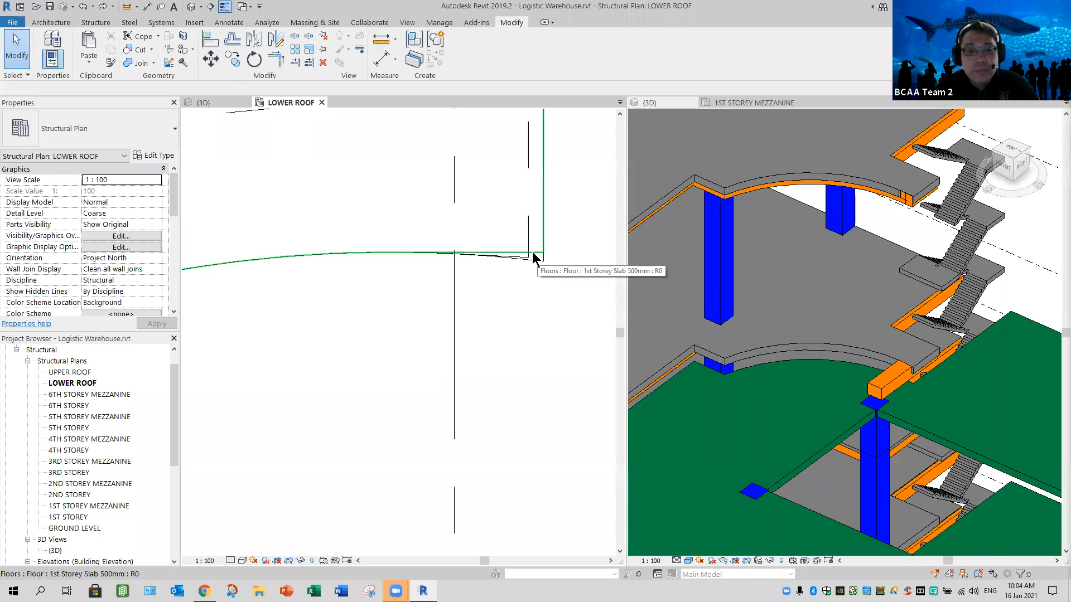
scroll(530, 261, up, 5)
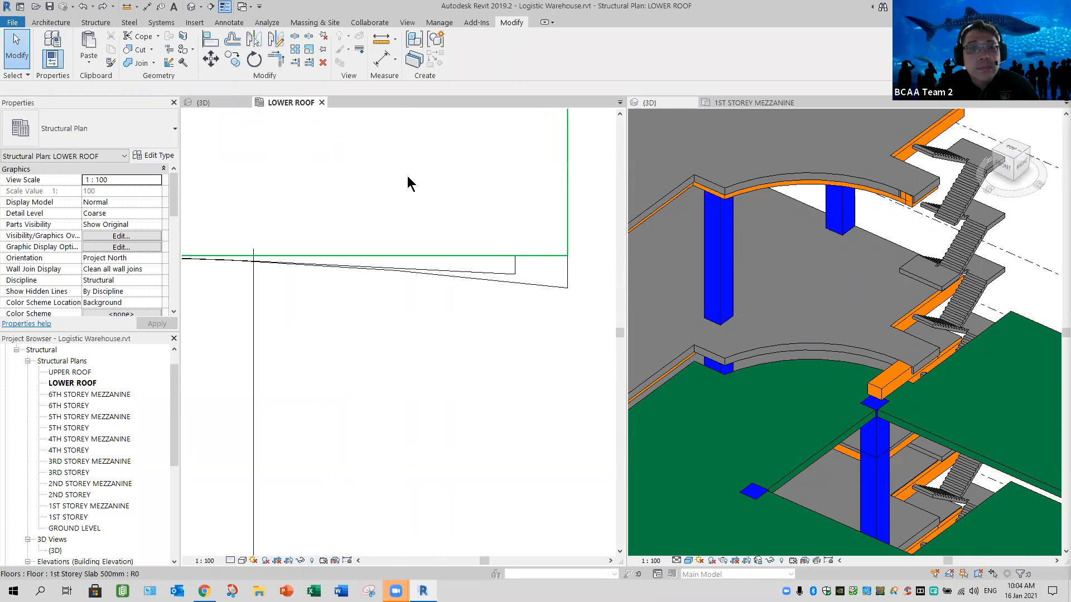
key(r)
key(o)
key(a)
key(l)
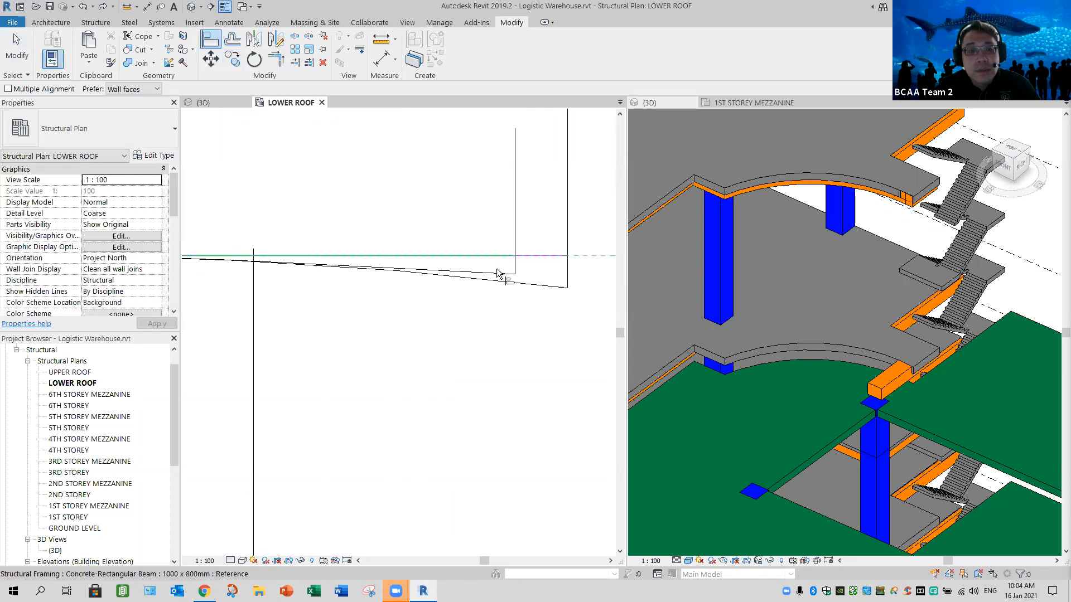
click(501, 309)
scroll(501, 309, down, 3)
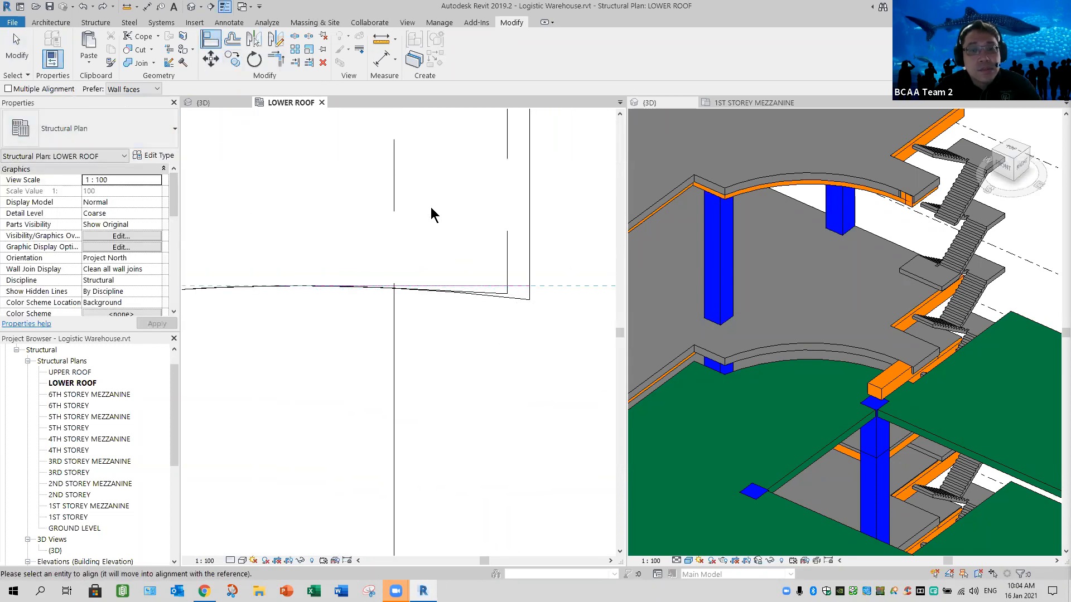
key(Escape)
key(Escape)
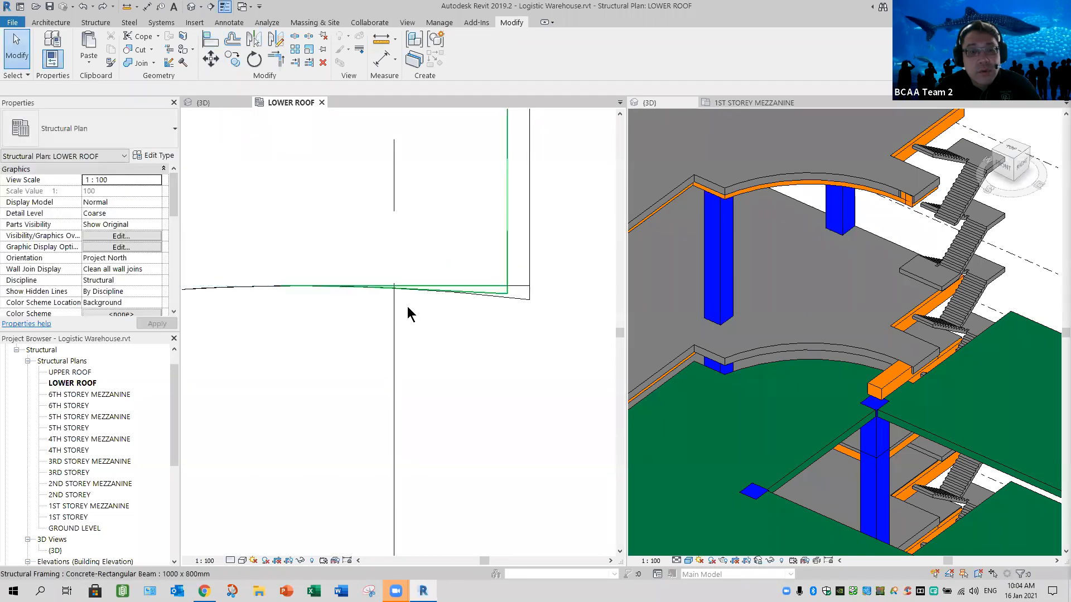
- Try to move the straight staircase-side beam's end along its centreline, away from the curved beam's end
click(394, 290)
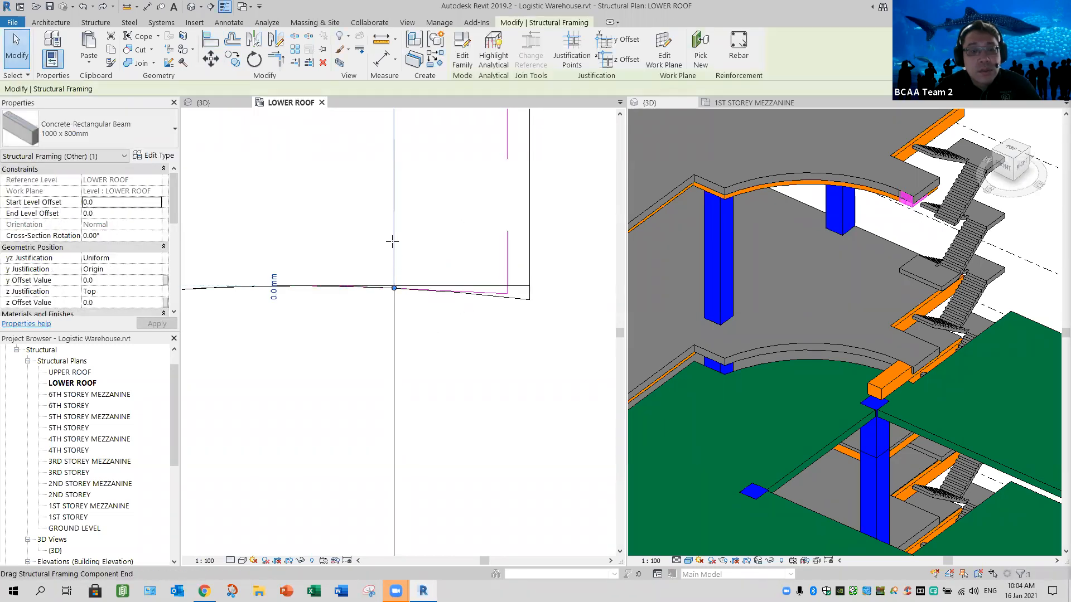
key(Escape)
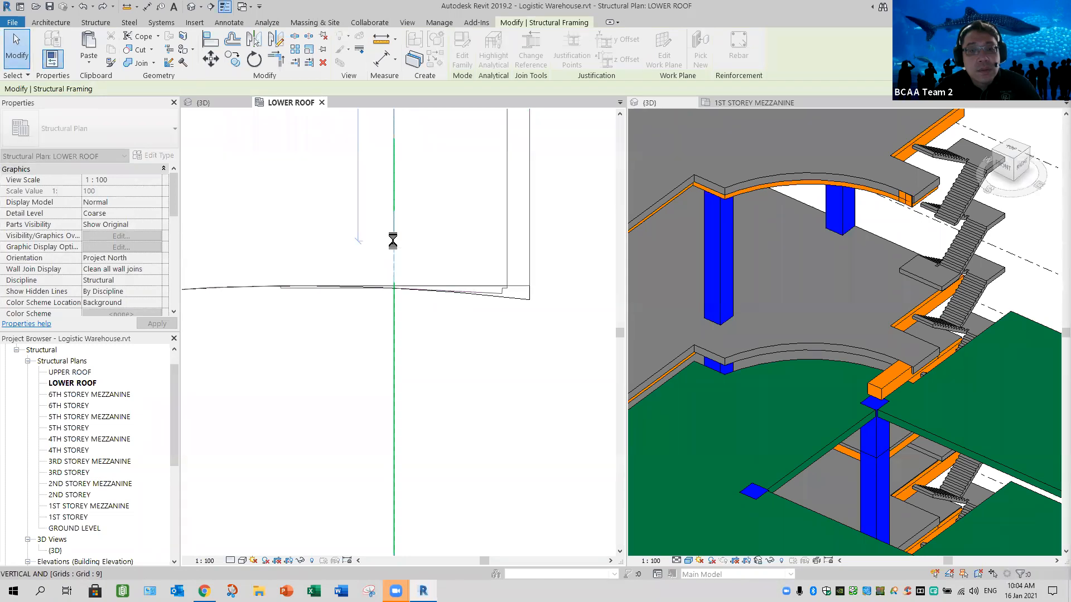
click(409, 289)
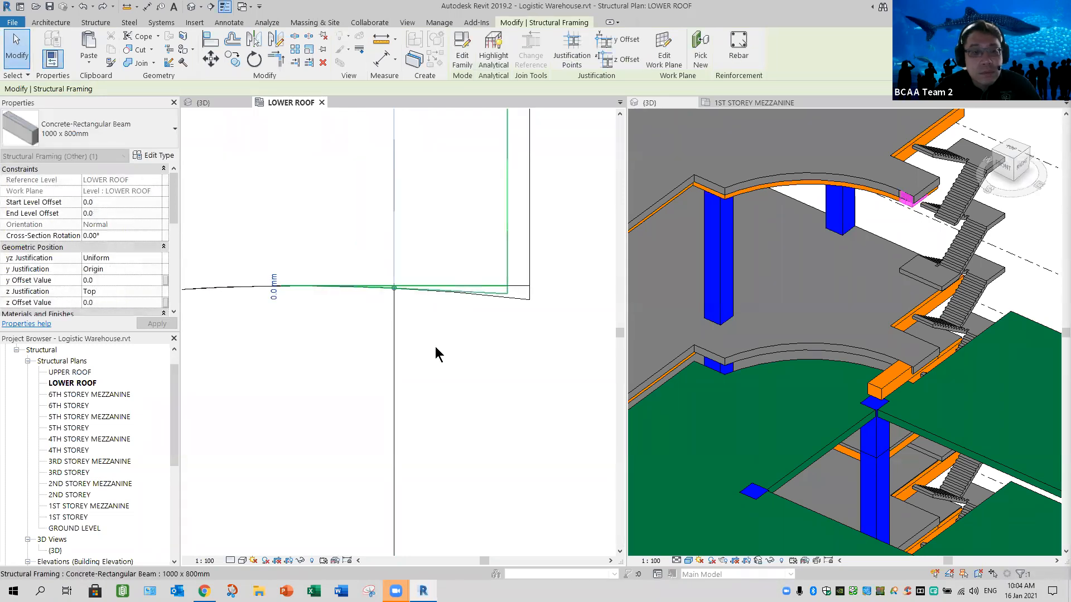
scroll(460, 415, down, 3)
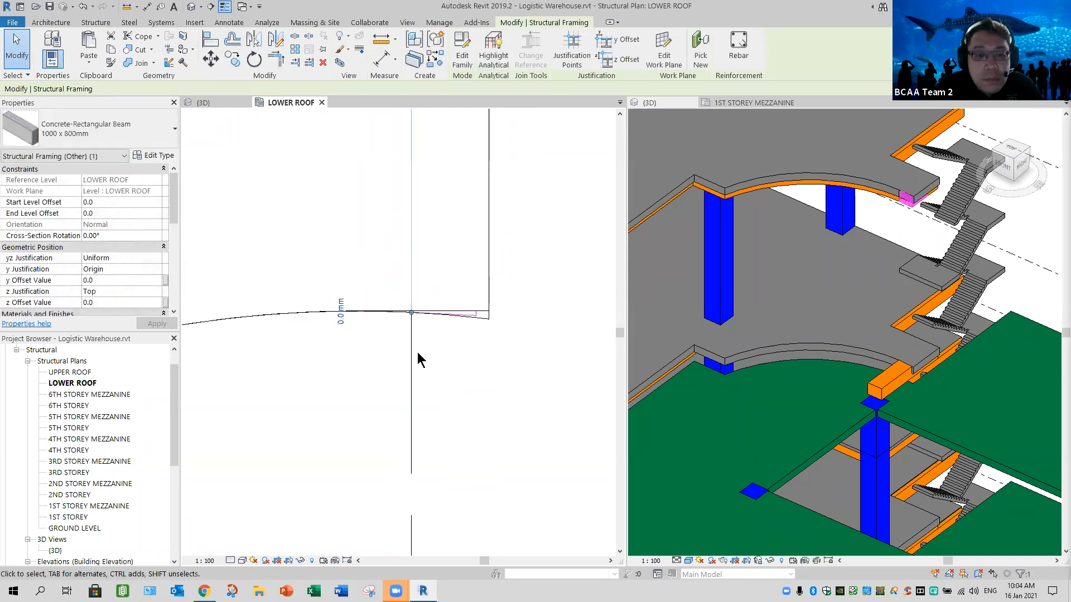
drag(416, 267, 424, 339)
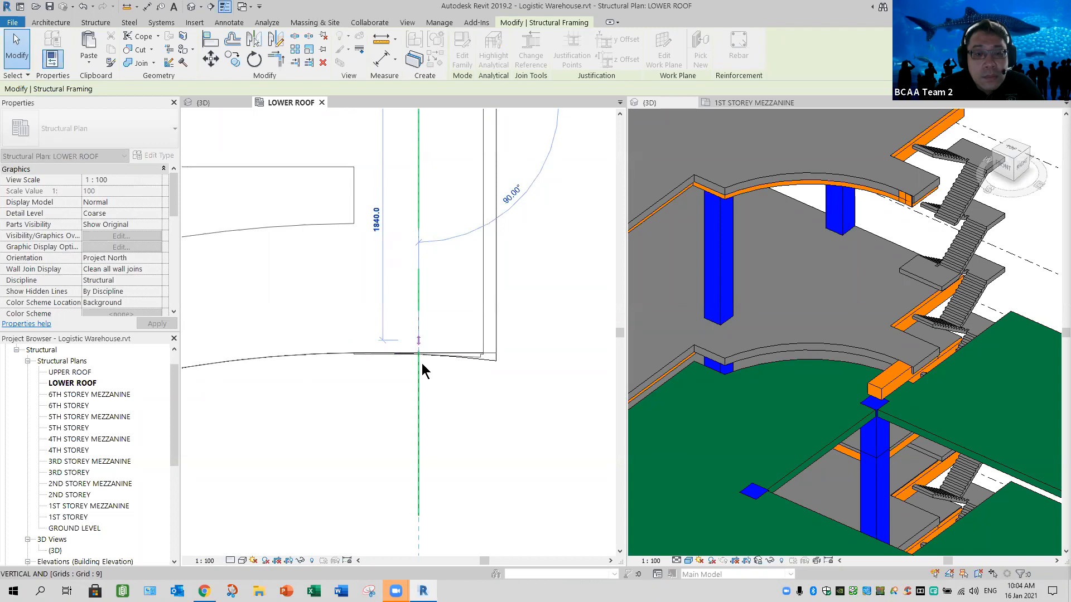
scroll(418, 351, up, 5)
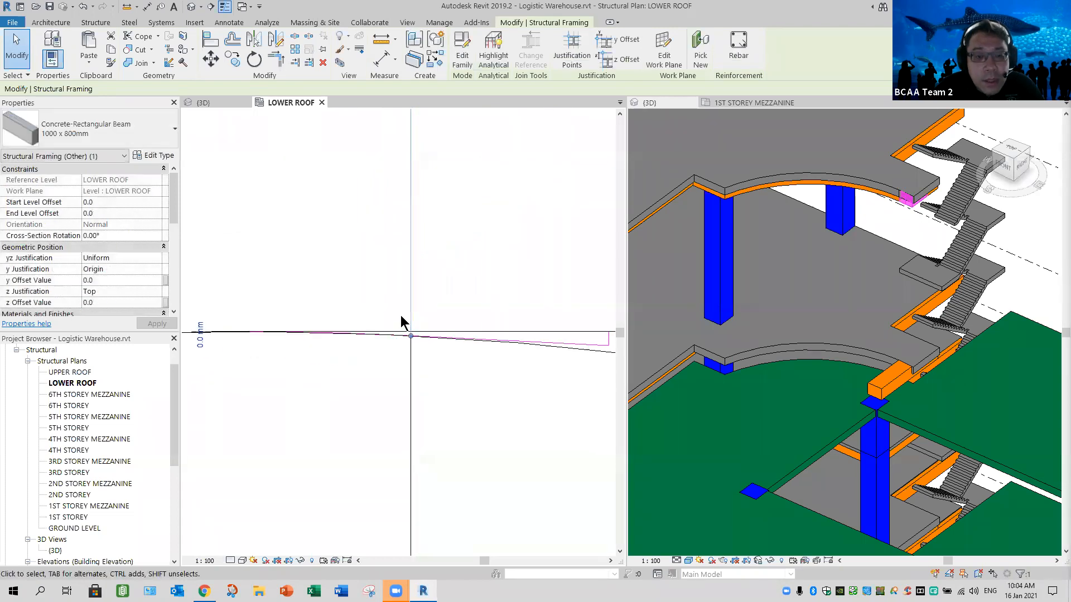
mouse_move(396, 309)
mouse_down()
mouse_move(397, 283)
mouse_move(398, 300)
mouse_up()
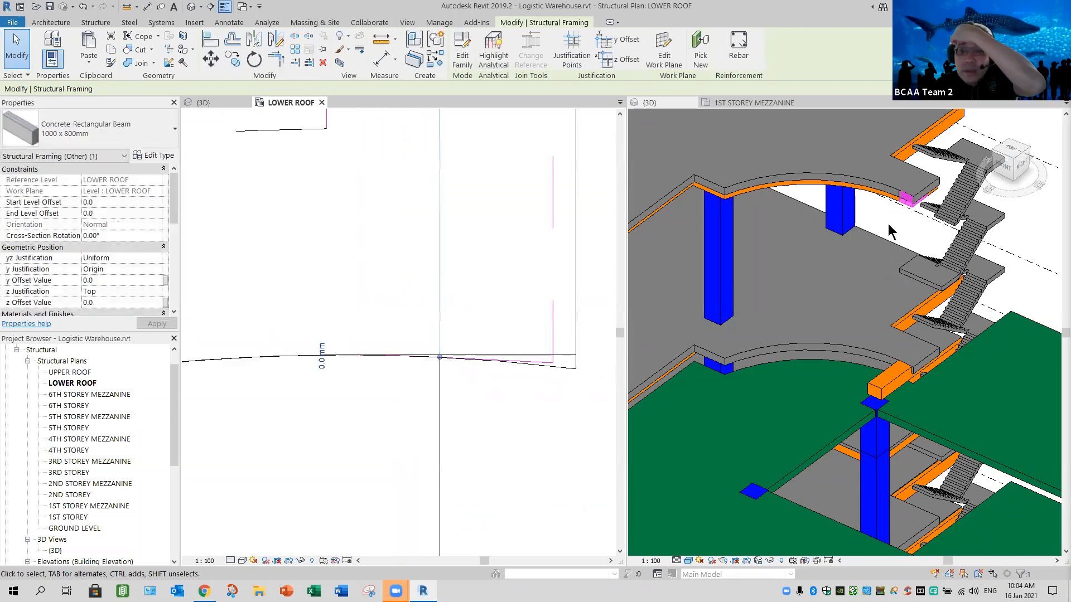
- Examine in 3D how the straight staircase-side beam meets the curved beam under the lower roof slab's corner
click(903, 221)
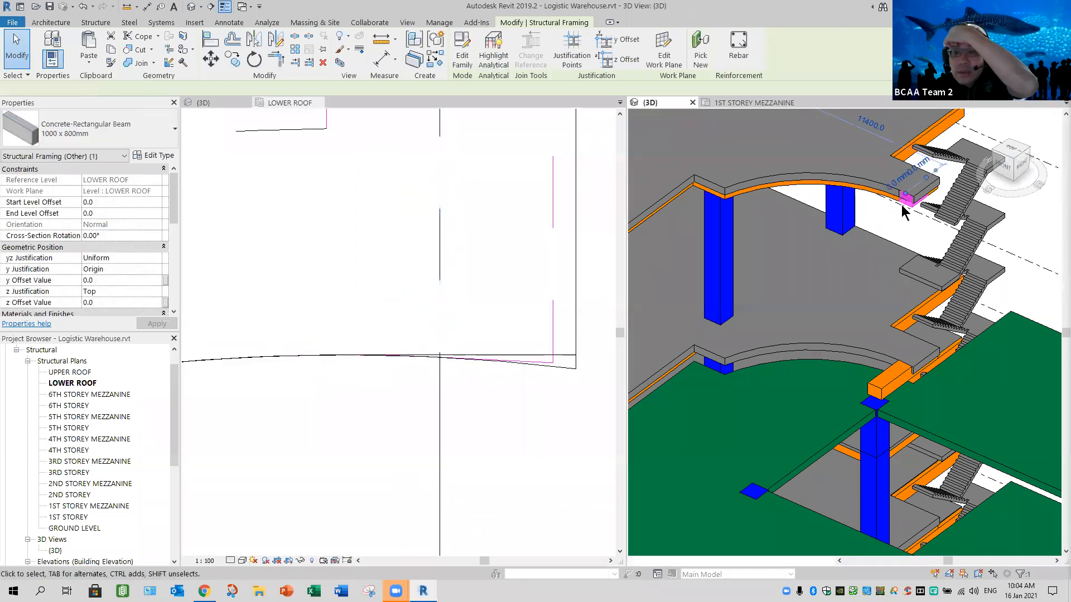
scroll(914, 219, up, 2)
scroll(900, 252, up, 2)
middle_drag(898, 254, 881, 318)
scroll(882, 287, up, 1)
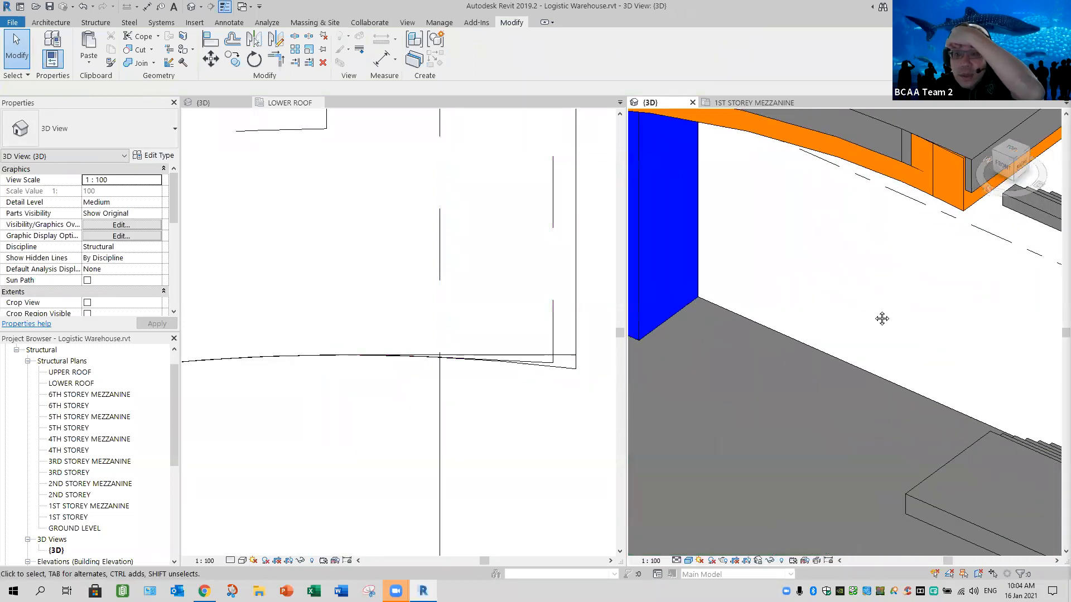
middle_drag(943, 208, 907, 304)
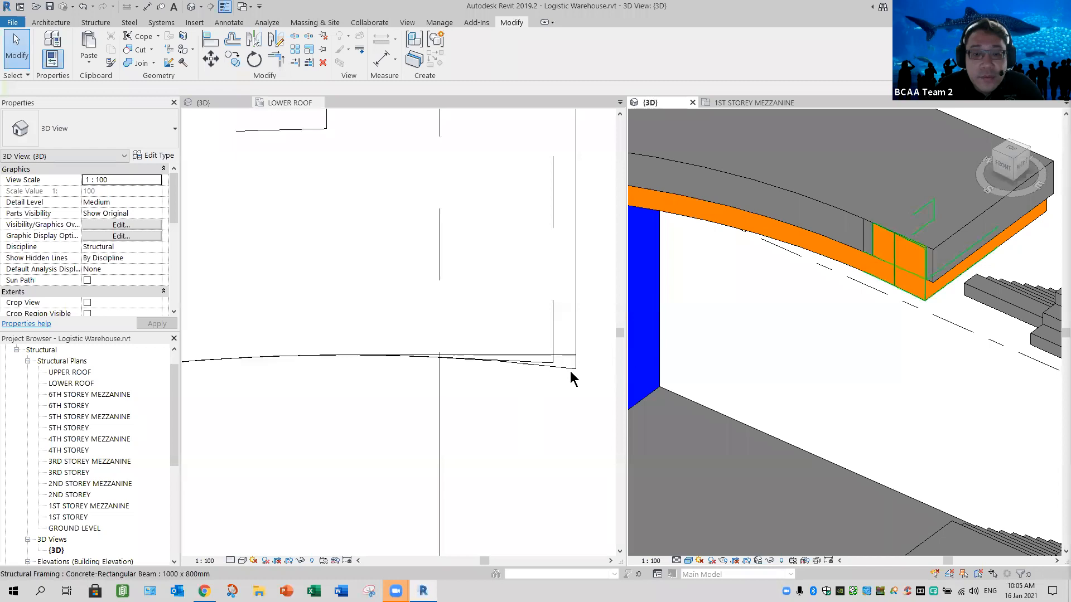
click(566, 374)
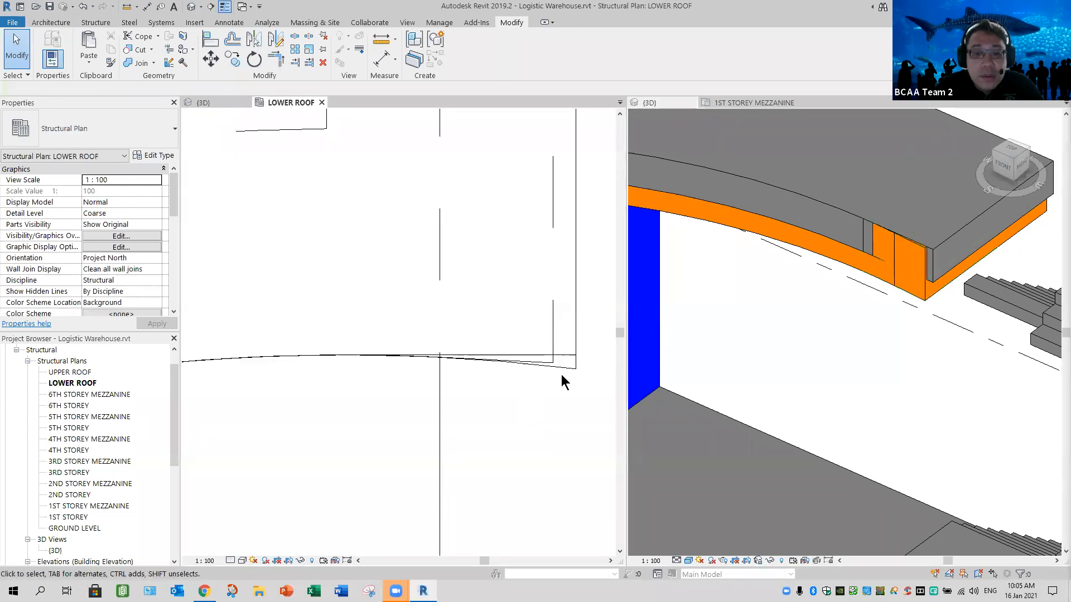
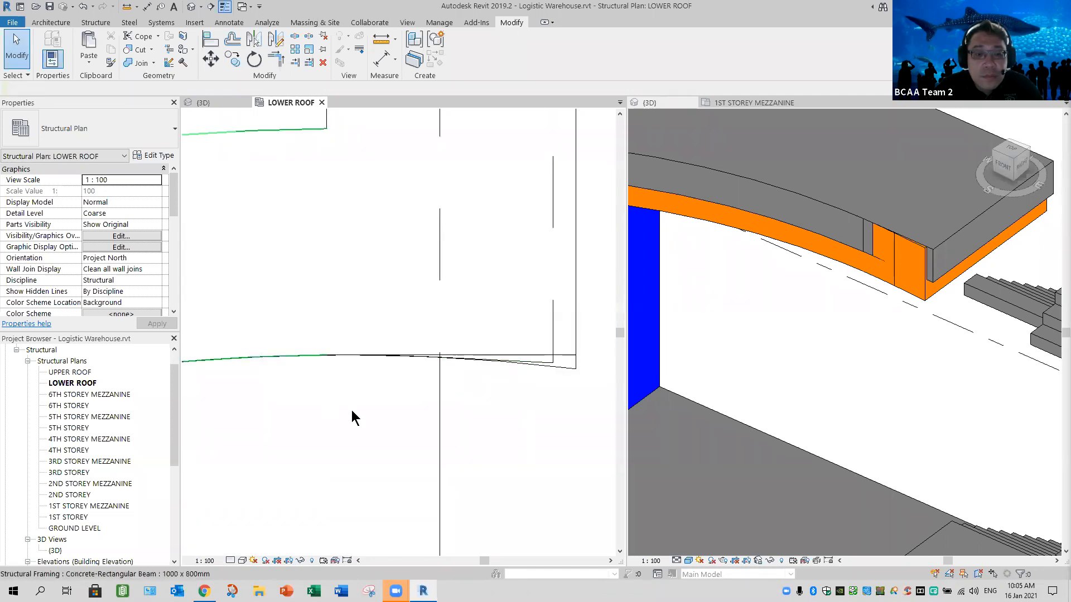
- Disallow joining at the staircase-side end of the curved 1000 x 800mm beam under the lower roof slab
click(438, 358)
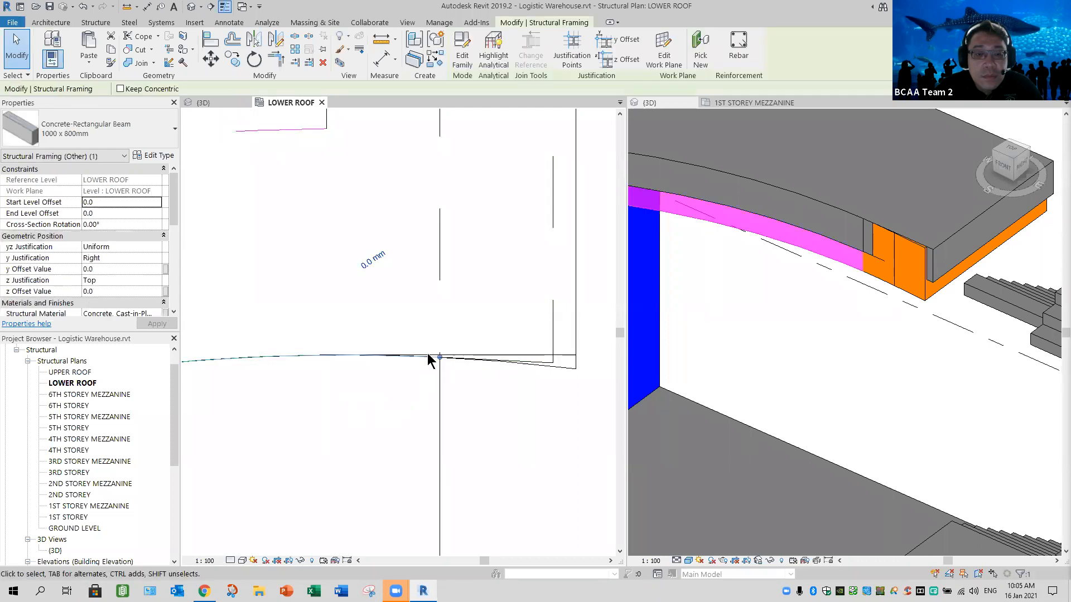
drag(381, 344, 383, 346)
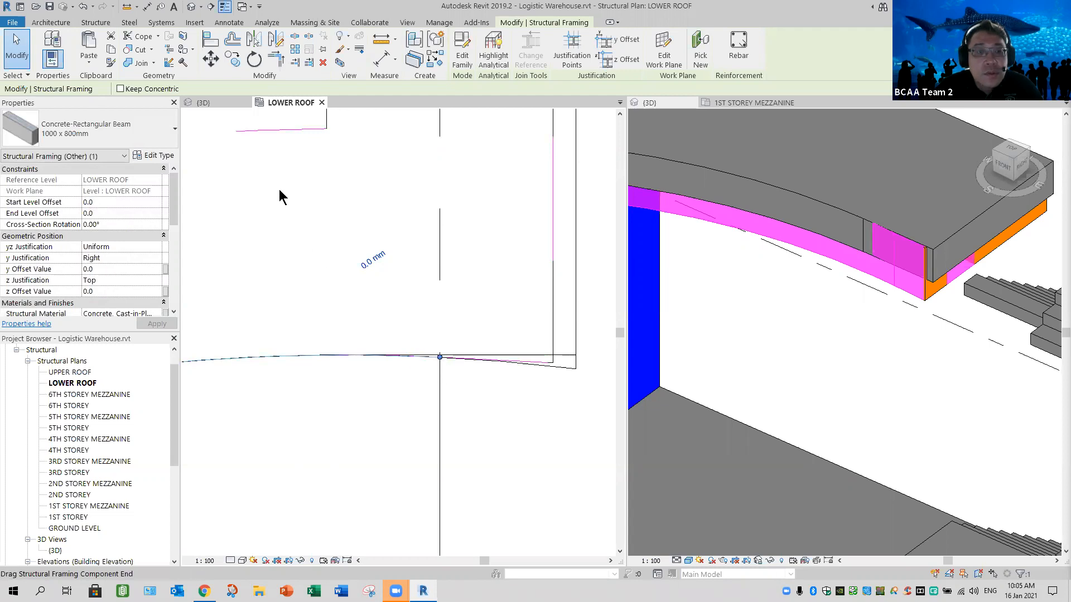
key(Escape)
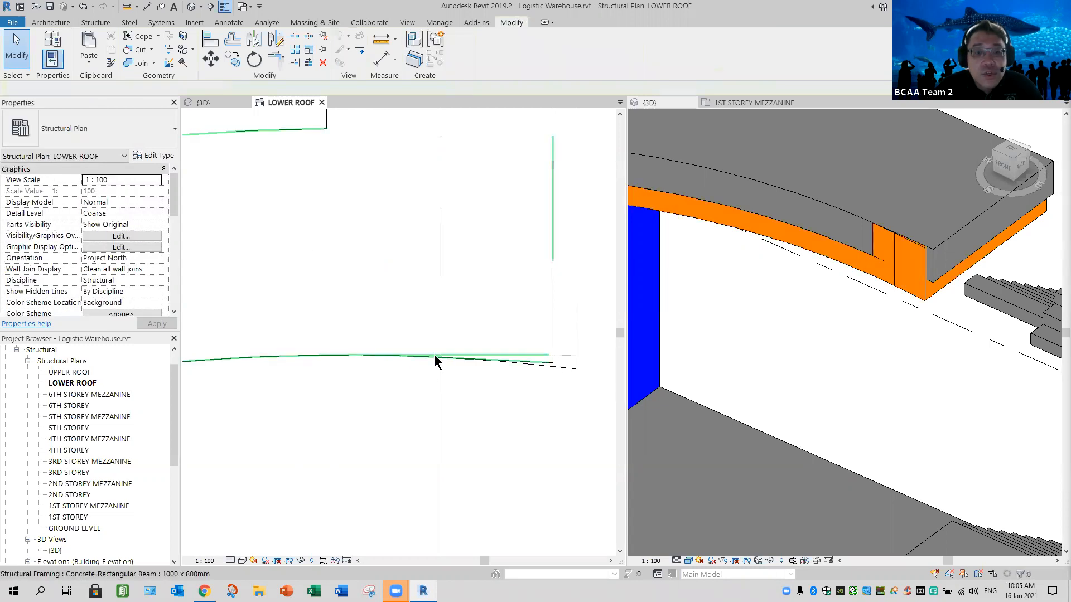
click(440, 355)
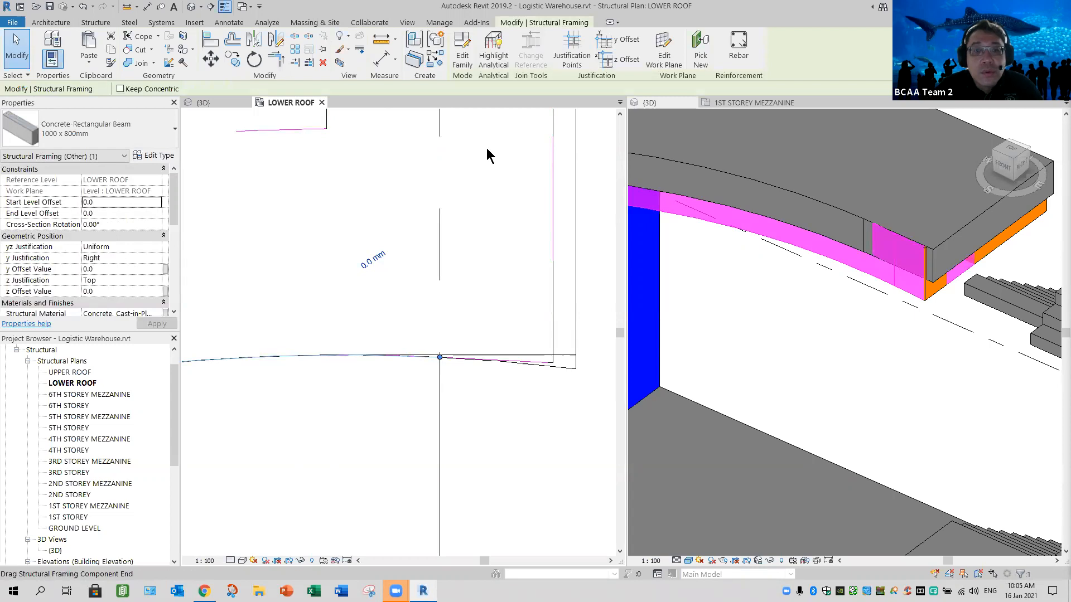
right_click(439, 357)
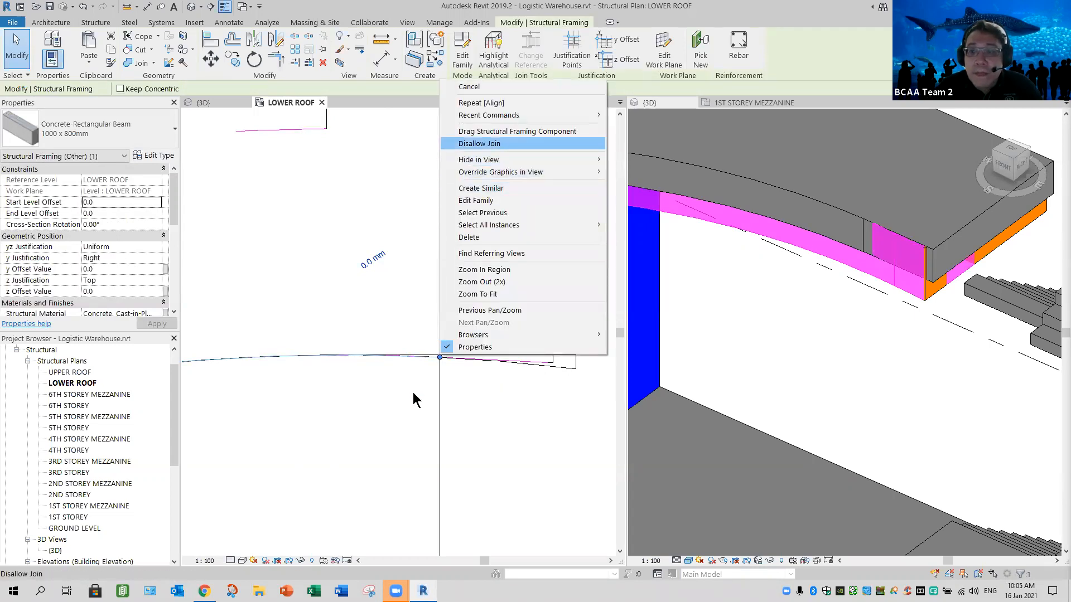
key(Return)
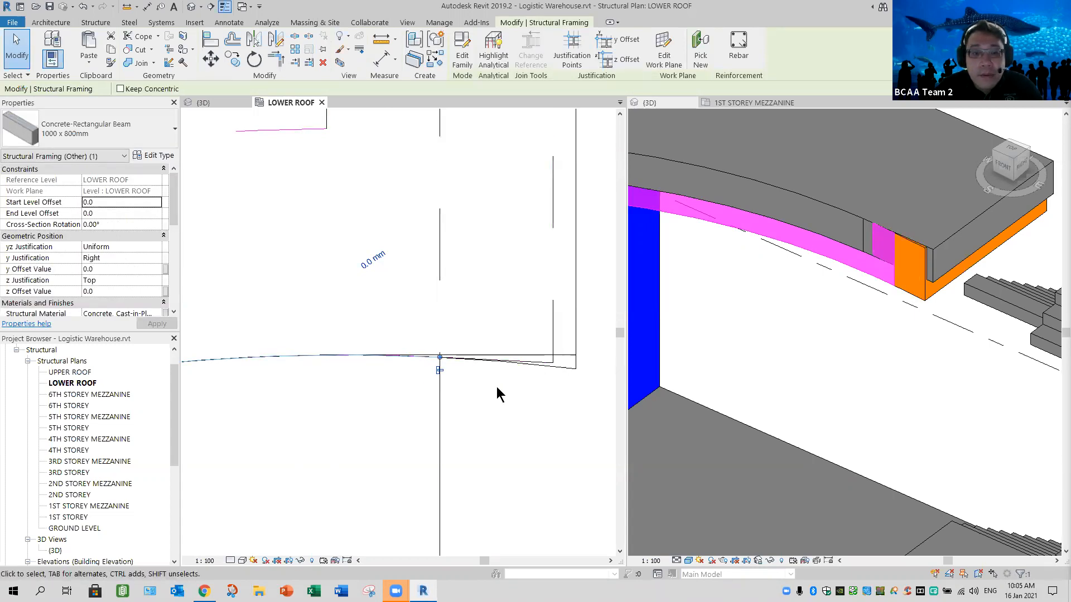
key(Escape)
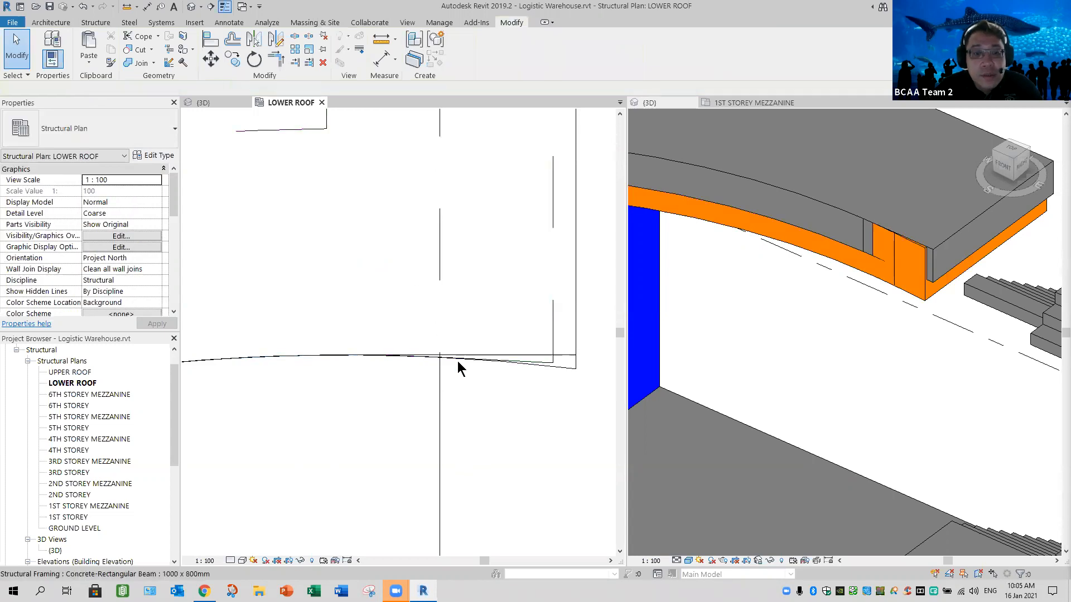
- Shorten the curved beam so it ends where the lower roof slab's arc meets its straight edge
click(429, 355)
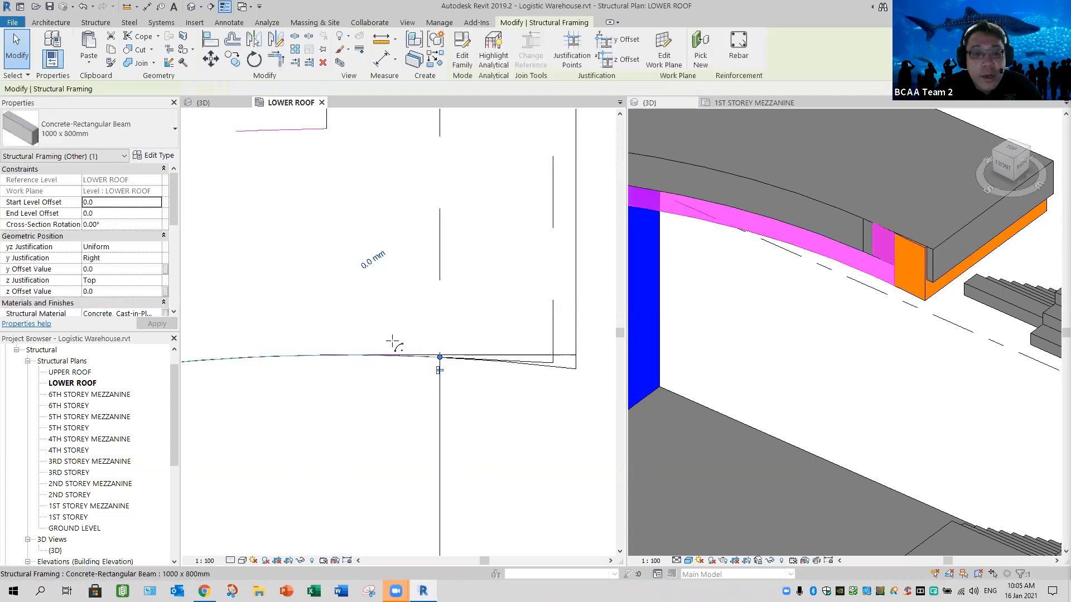
drag(383, 340, 337, 355)
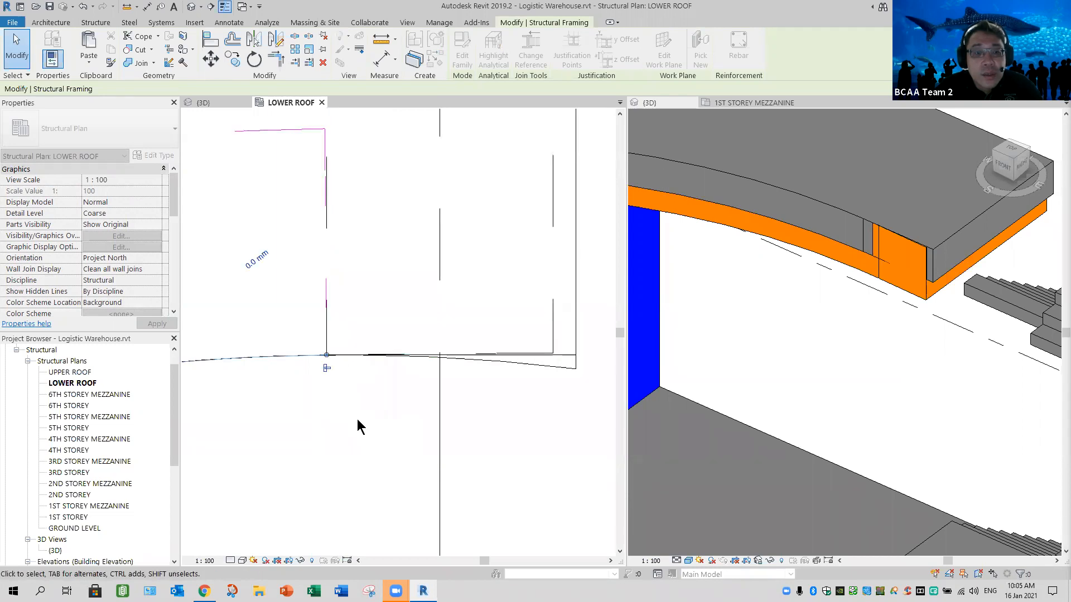
click(548, 383)
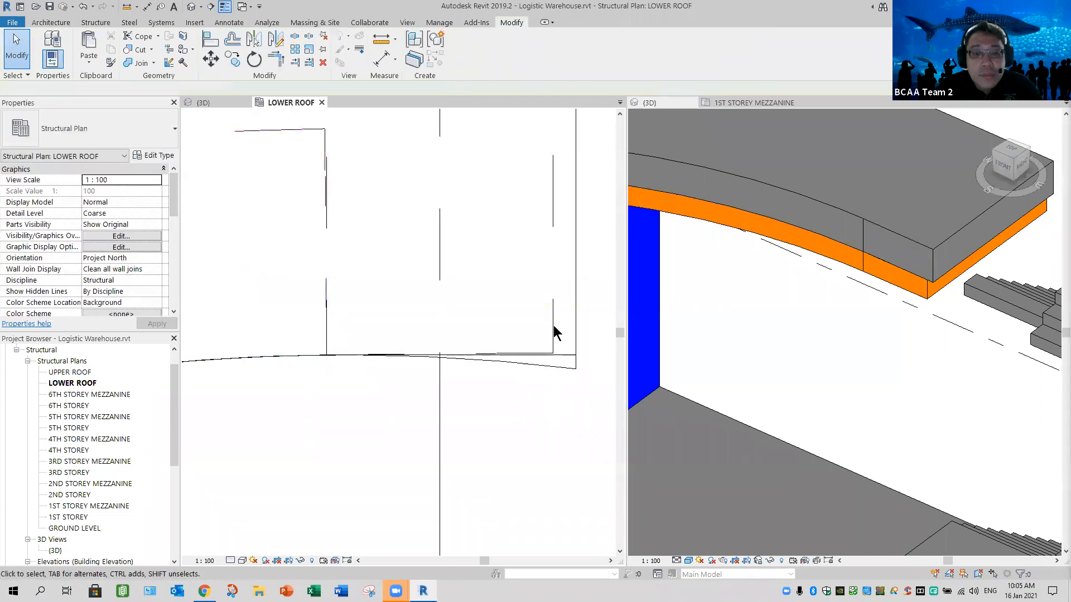
- Try to align the straight staircase-side beam's end with the slab's straight edge, then undo the alignment
click(212, 48)
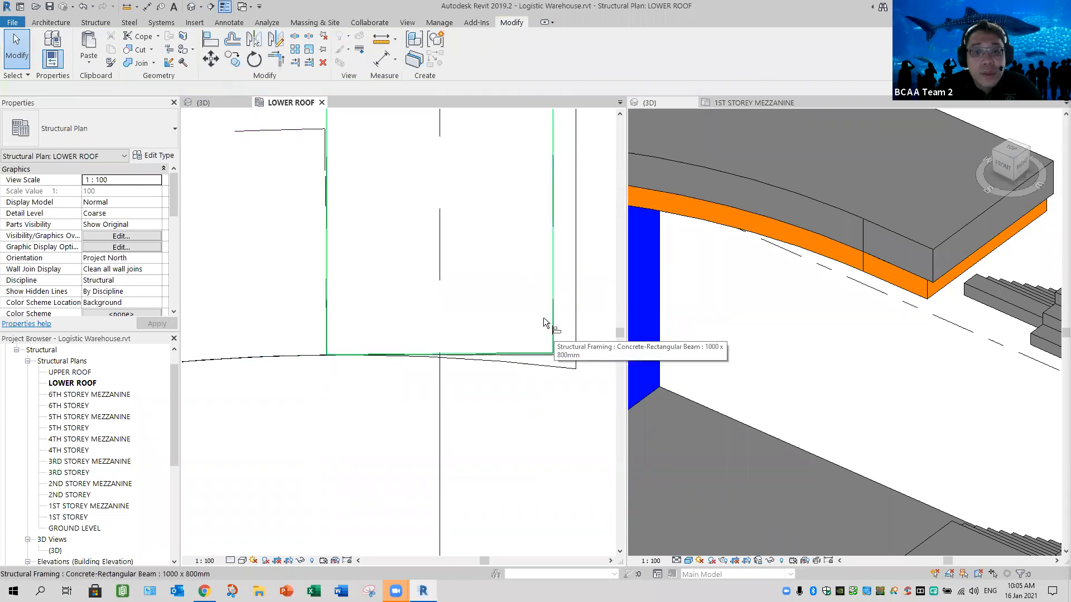
click(448, 356)
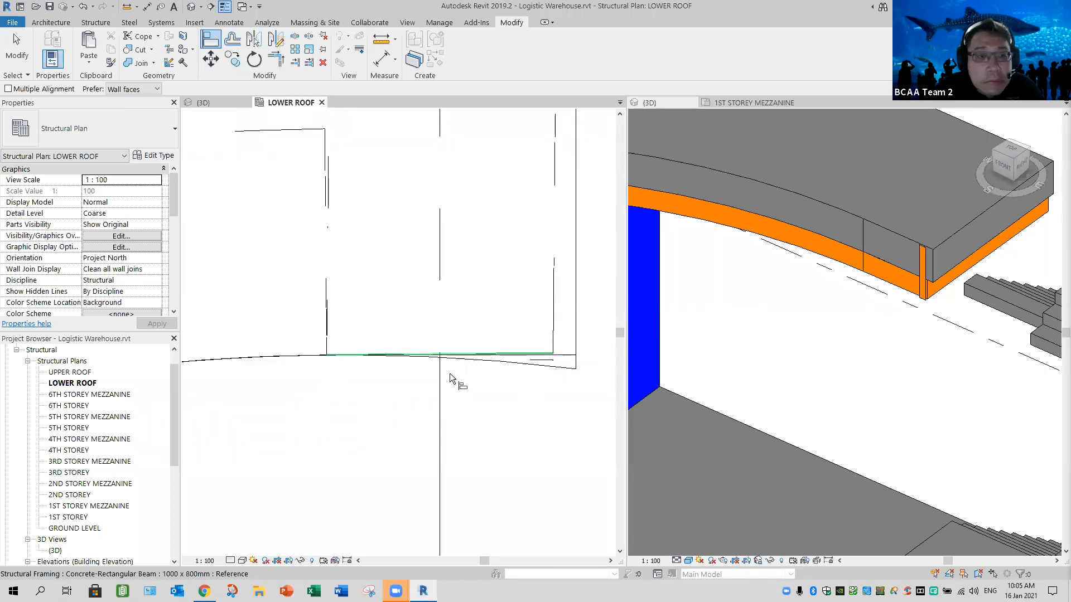
scroll(458, 379, up, 1)
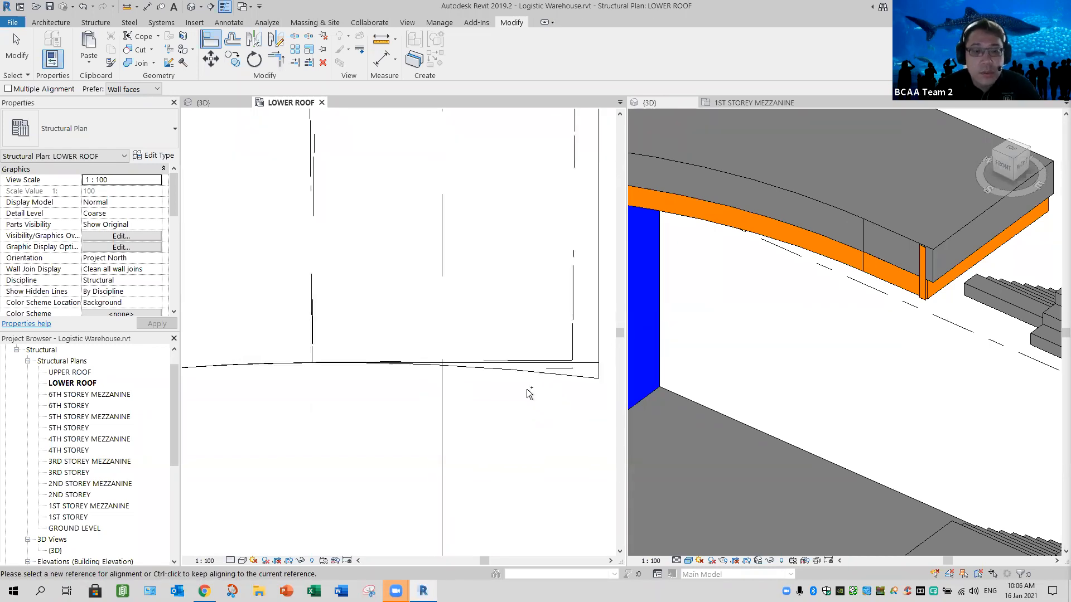
key(Escape)
key(ctrl+z)
- Examine in plan how the curved beam's end meets the straight beam and the lower roof slab's corner
scroll(525, 440, down, 4)
middle_drag(536, 360, 533, 331)
scroll(516, 382, down, 2)
middle_drag(460, 449, 472, 324)
scroll(458, 383, down, 1)
scroll(485, 353, up, 2)
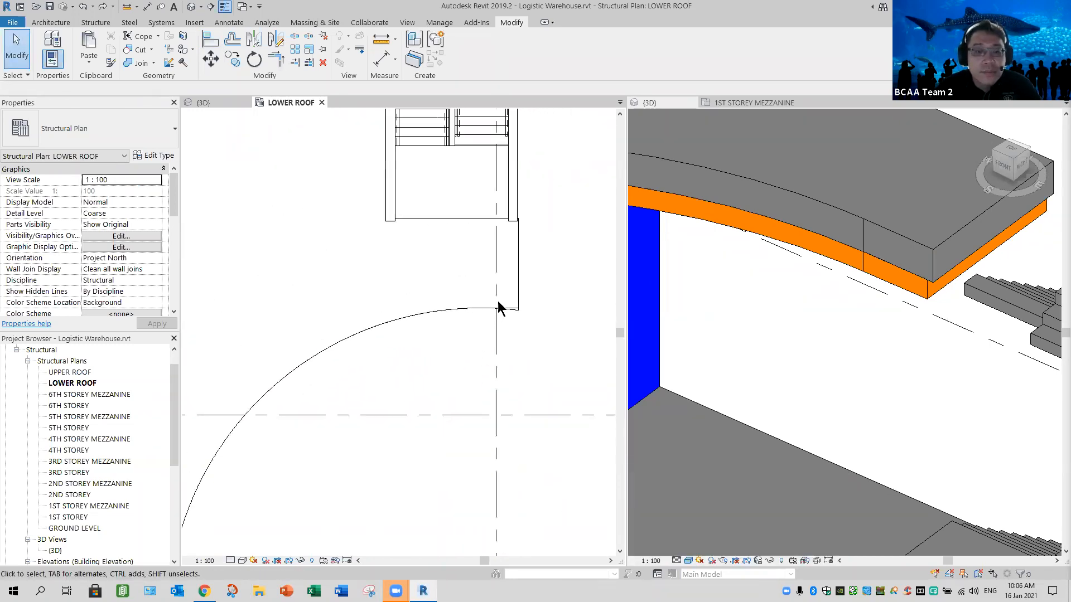
middle_drag(486, 277, 463, 289)
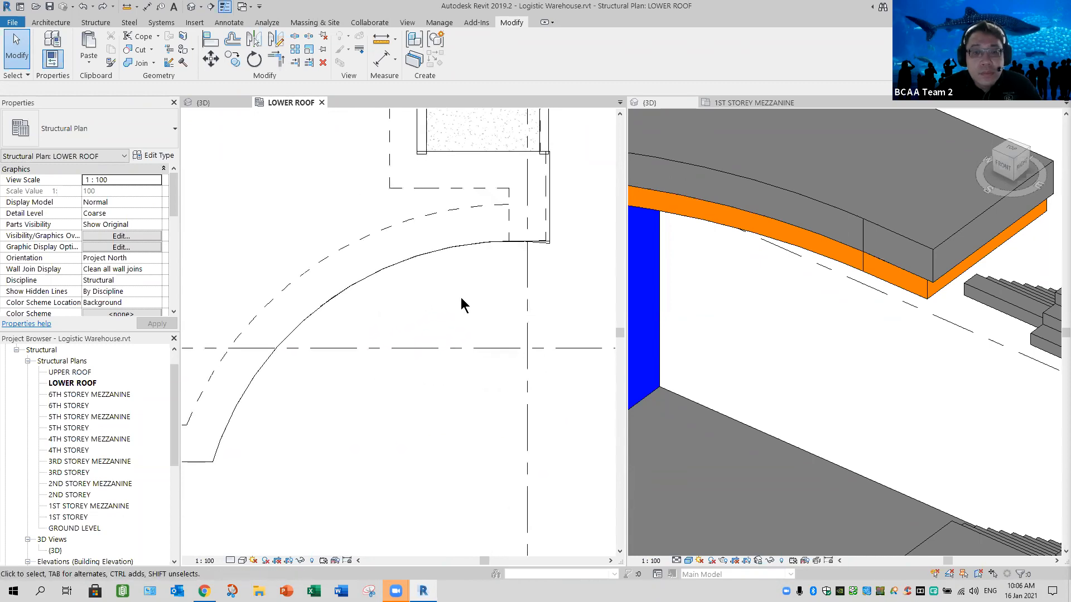
click(460, 298)
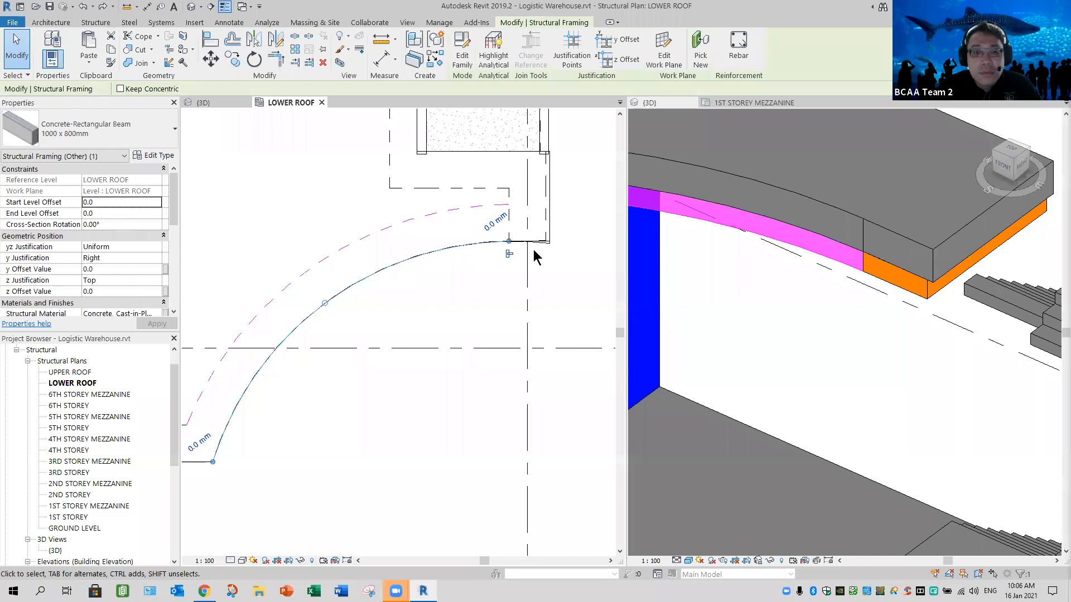
scroll(534, 252, up, 3)
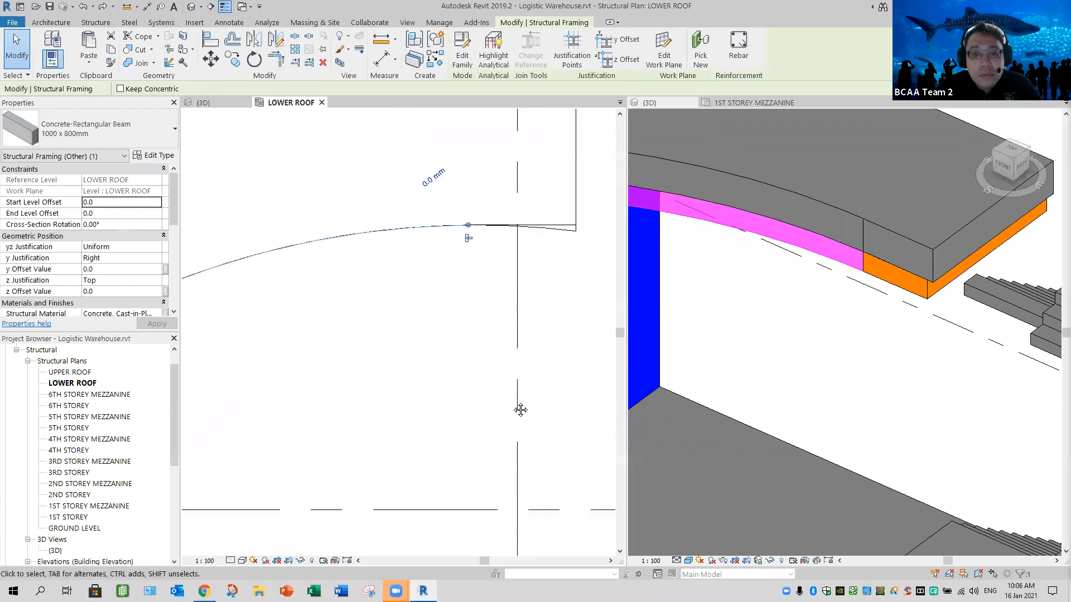
middle_drag(502, 444, 525, 368)
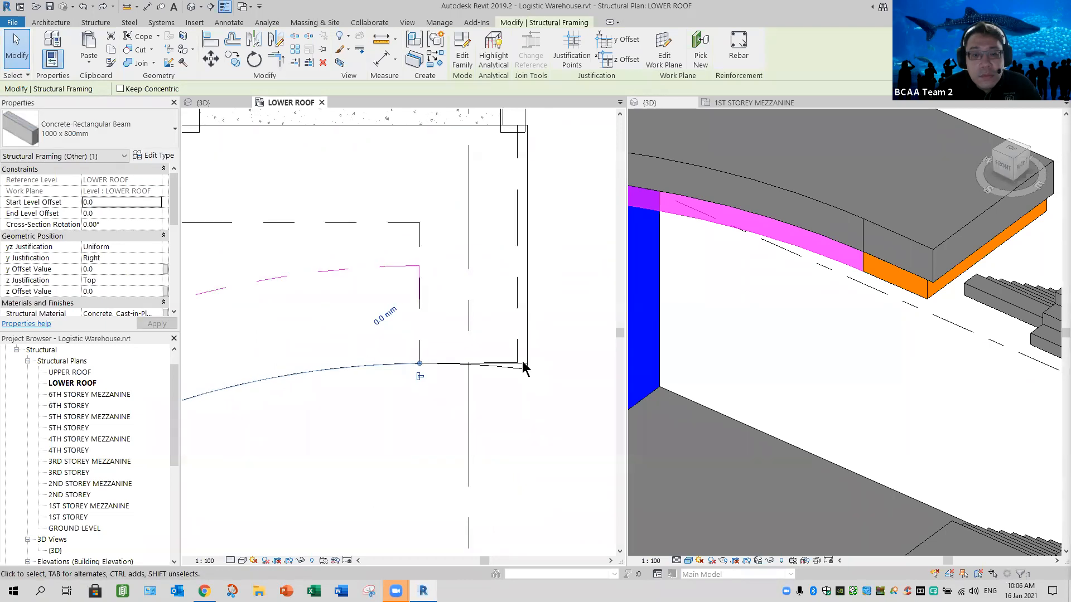
- Open the lower roof slab's boundary for editing and extend its short straight edge line past the arc's end to about 1660 mm long
click(448, 391)
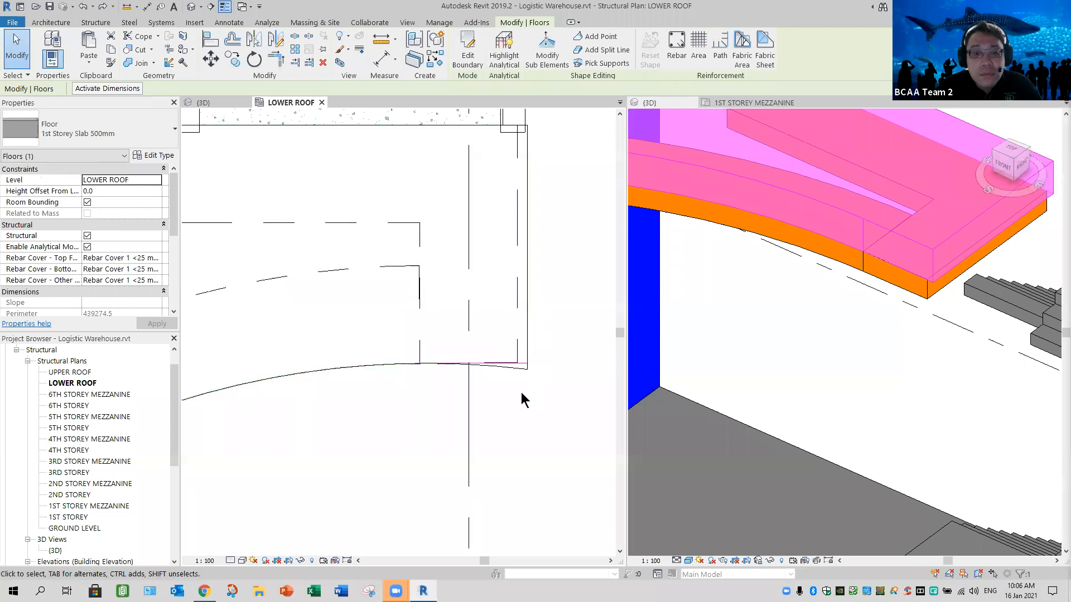
click(468, 51)
scroll(539, 354, up, 3)
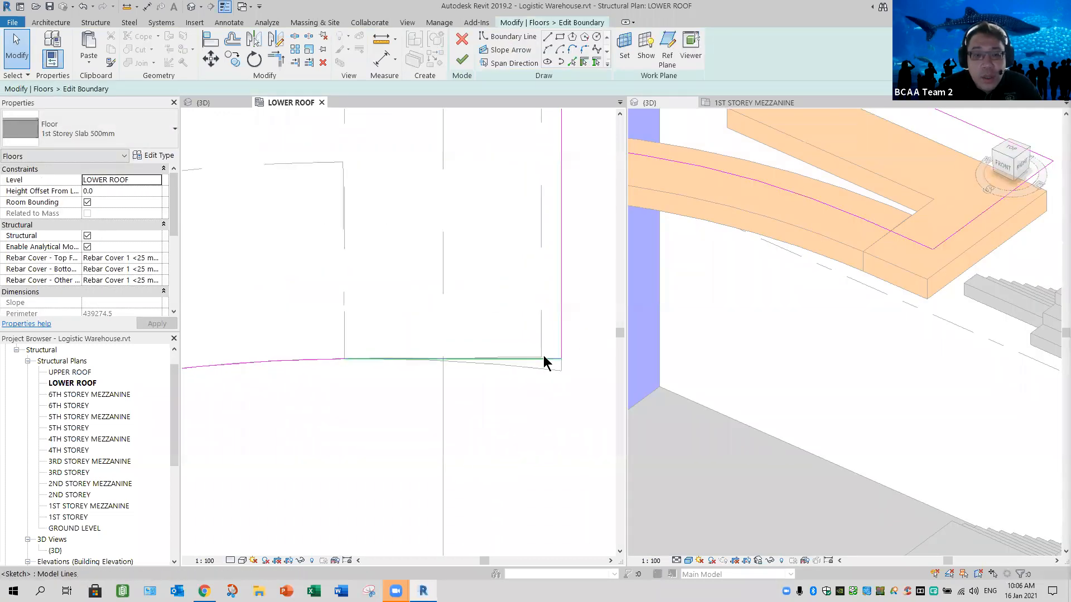
click(346, 363)
drag(239, 349, 234, 358)
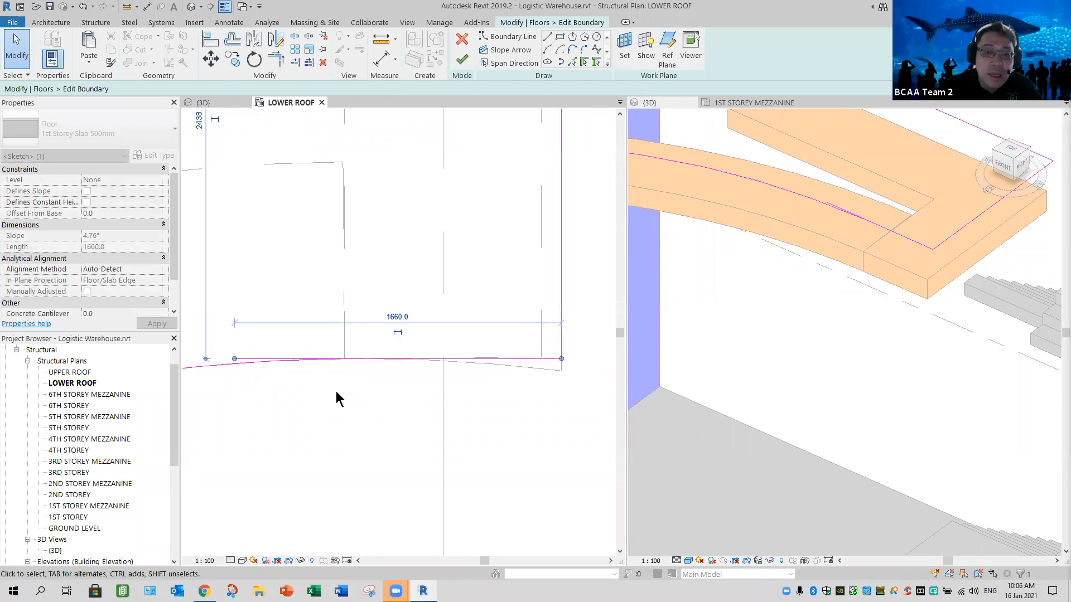
click(336, 391)
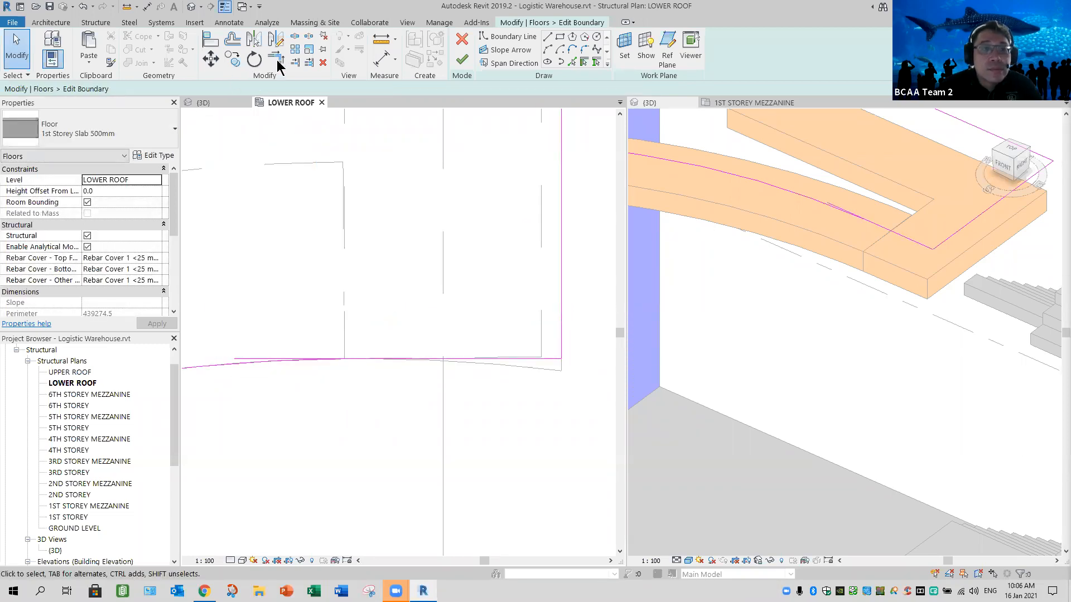
- Trim the extended straight boundary line to the arc and finish the slab boundary without attaching walls to its bottom
key(t)
key(r)
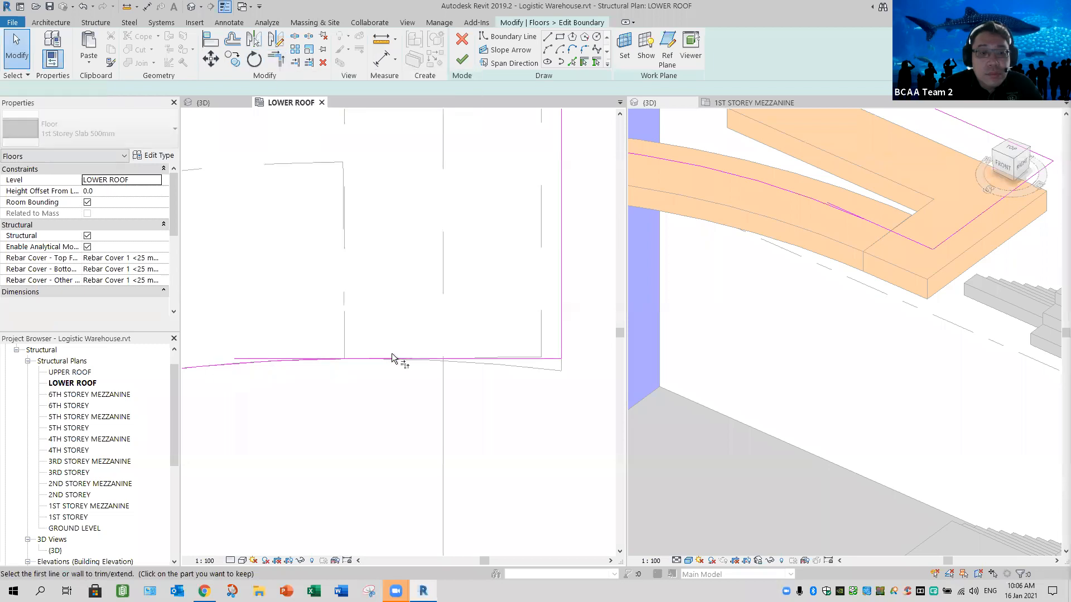
click(390, 361)
click(13, 45)
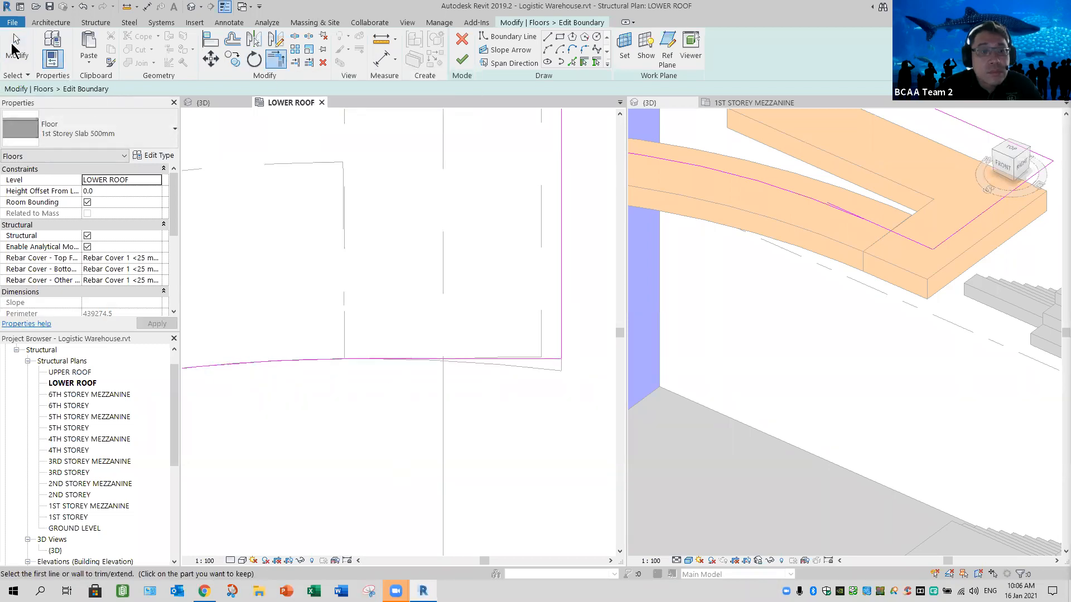
key(Escape)
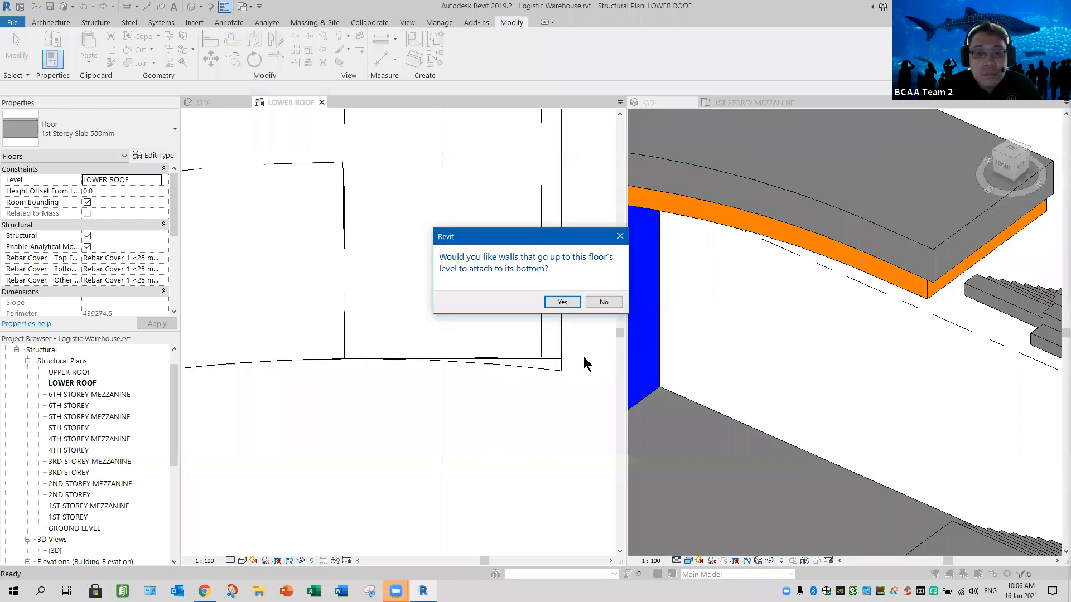
click(603, 302)
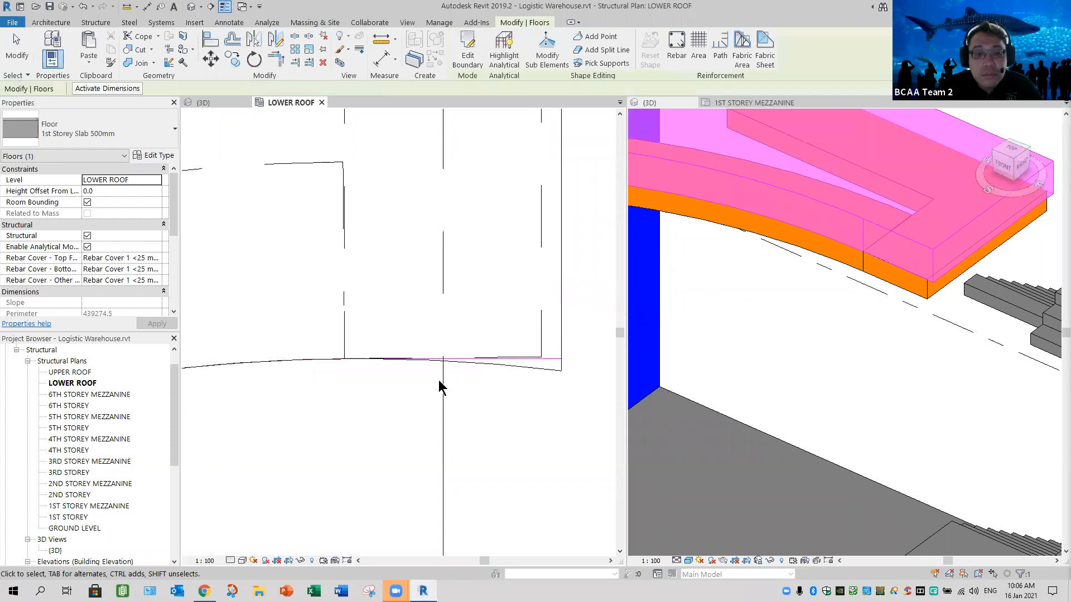
- Pull the straight staircase-side beam's end back along grid 9, slightly inside the lower roof slab's edge
click(441, 370)
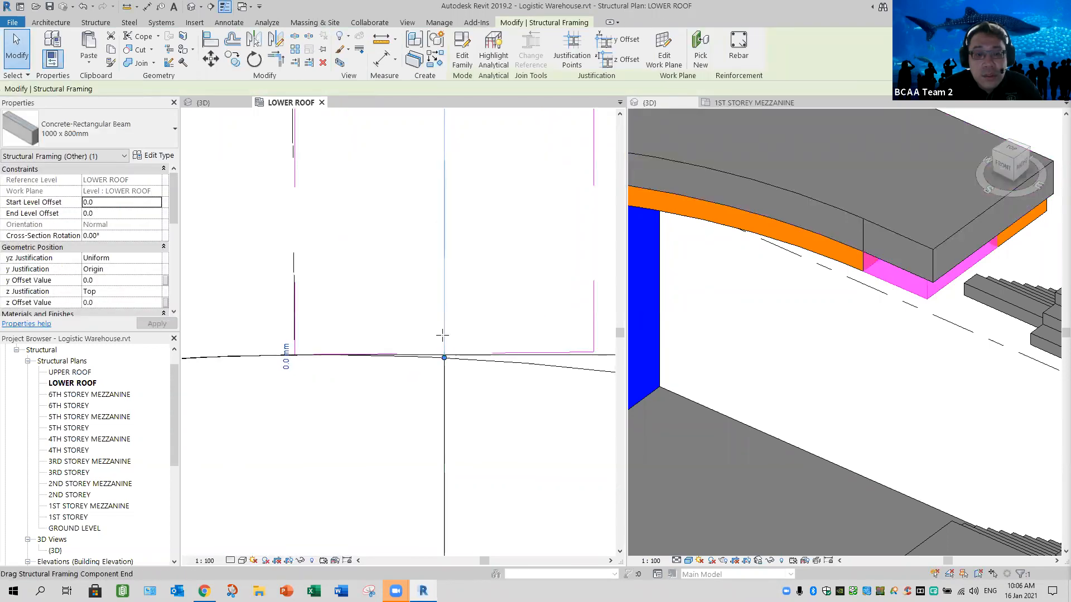
click(443, 341)
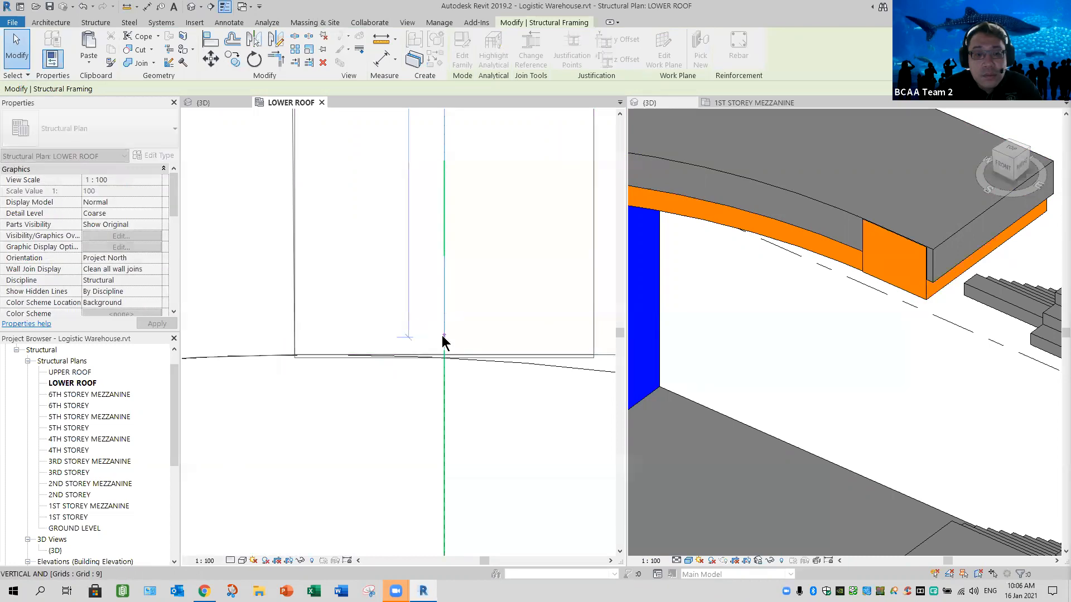
click(378, 394)
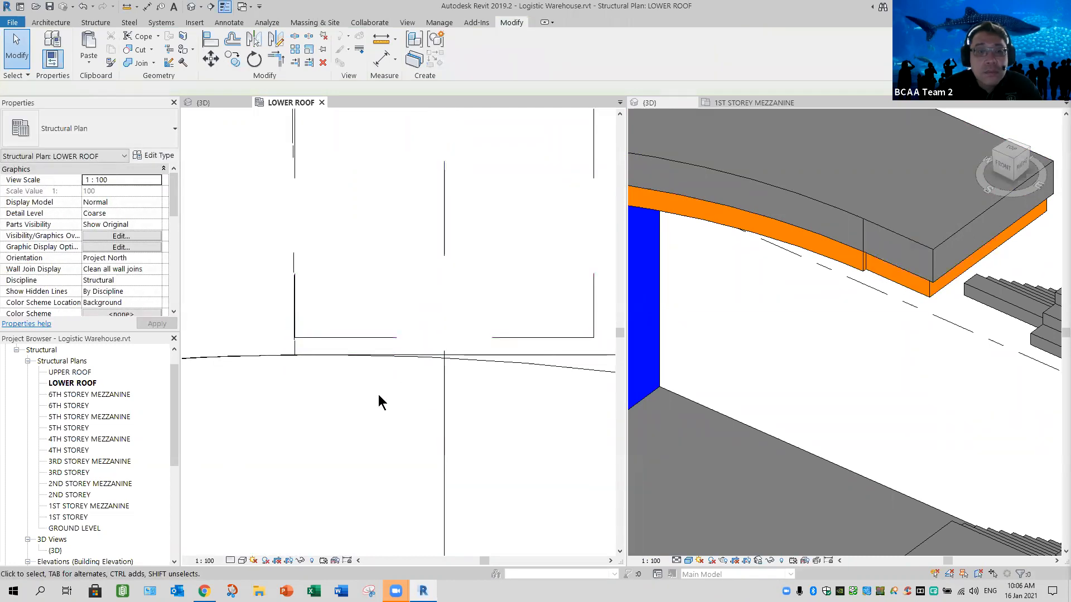
scroll(378, 394, down, 2)
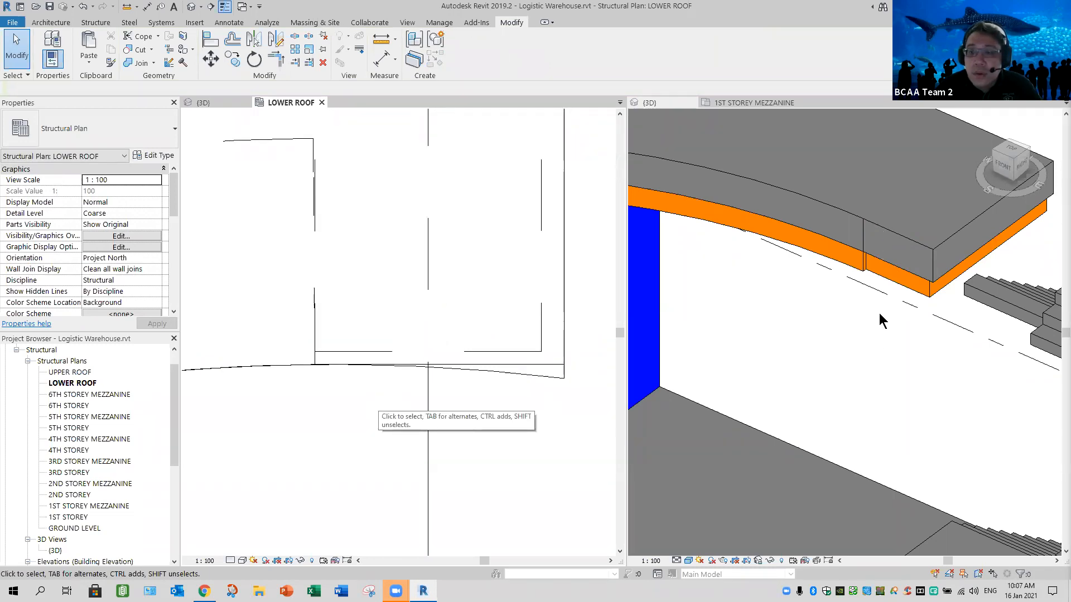
- Align the straight staircase-side beam's end face with the curved beam's outer end edge in the 3D view
click(877, 288)
scroll(878, 288, up, 2)
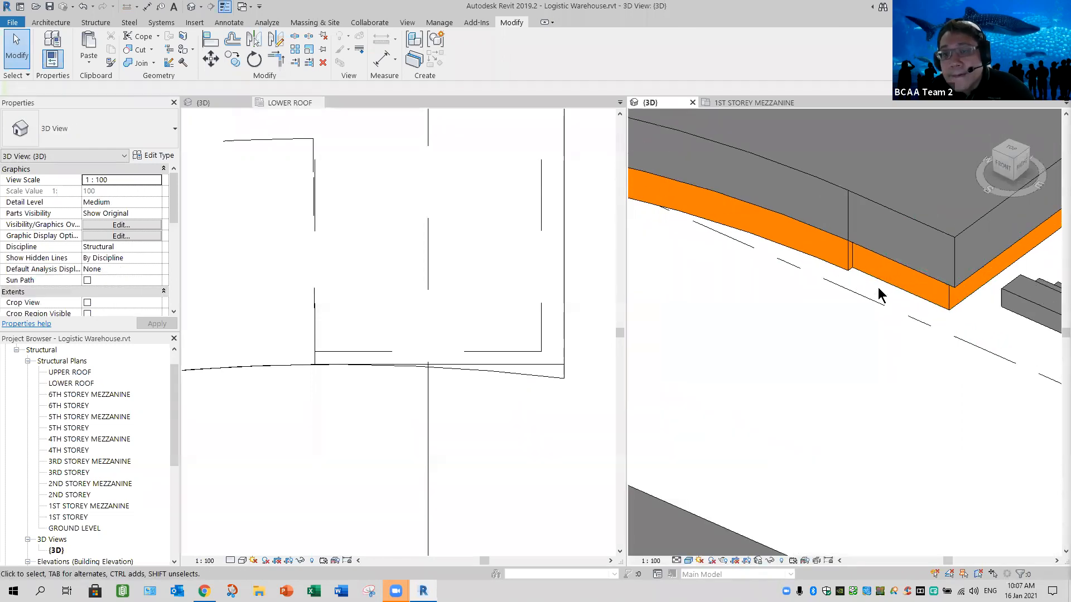
scroll(878, 296, up, 2)
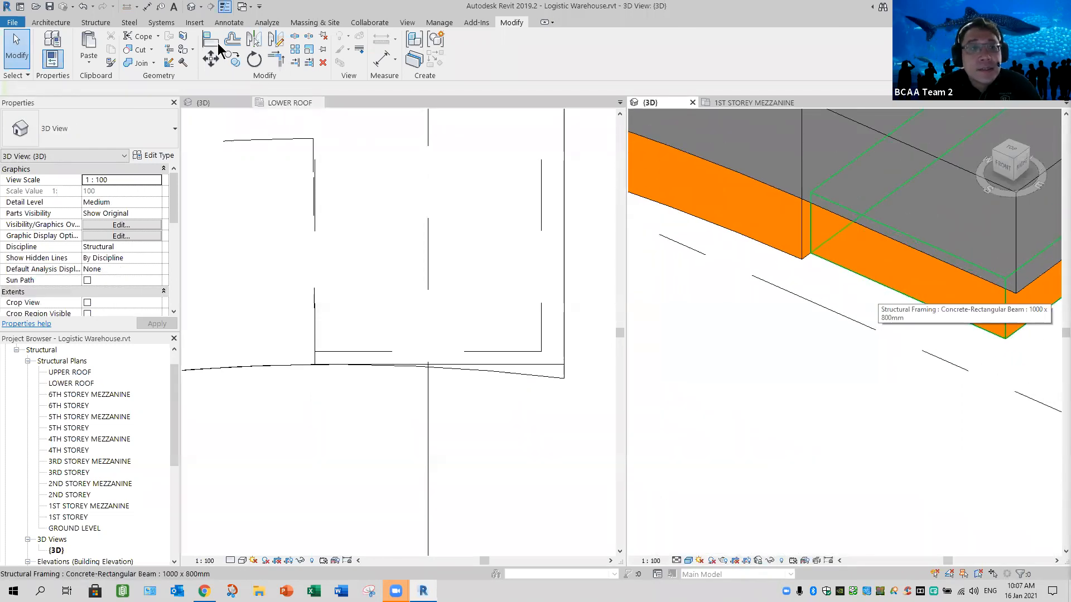
key(a)
key(l)
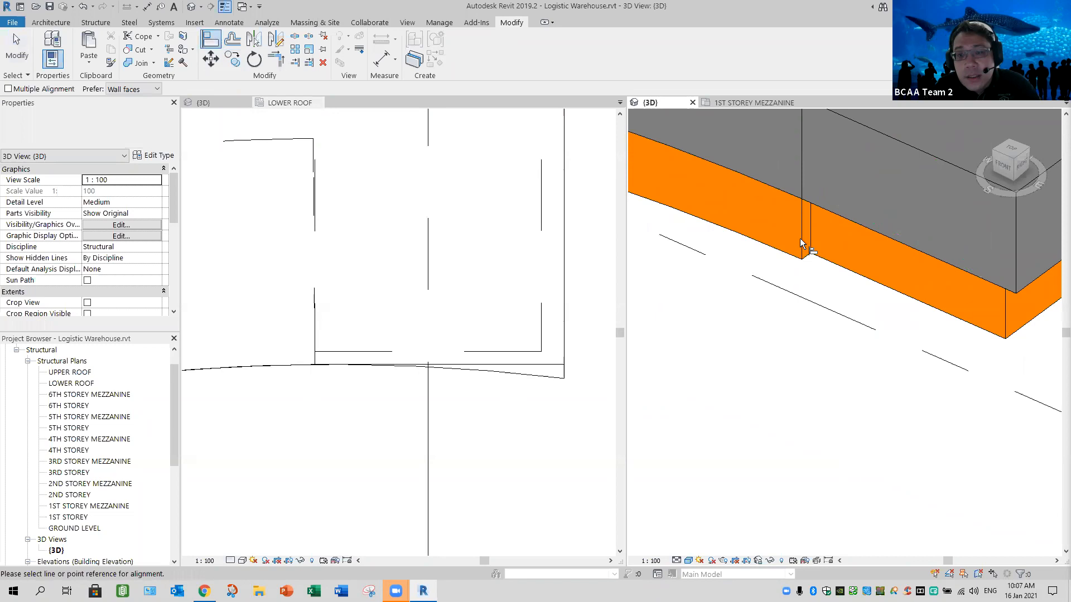
click(819, 241)
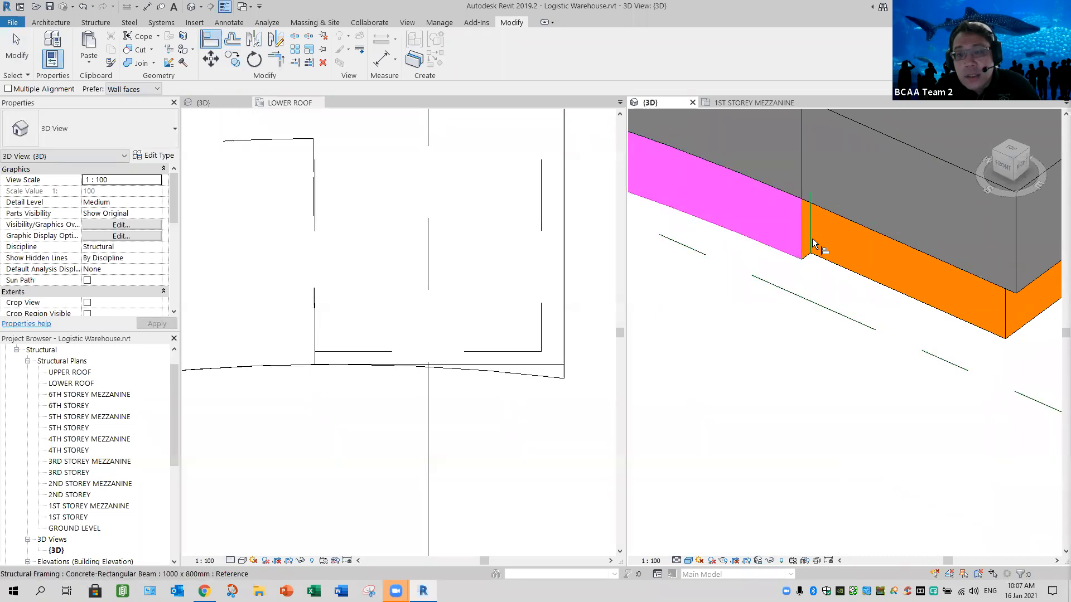
click(818, 333)
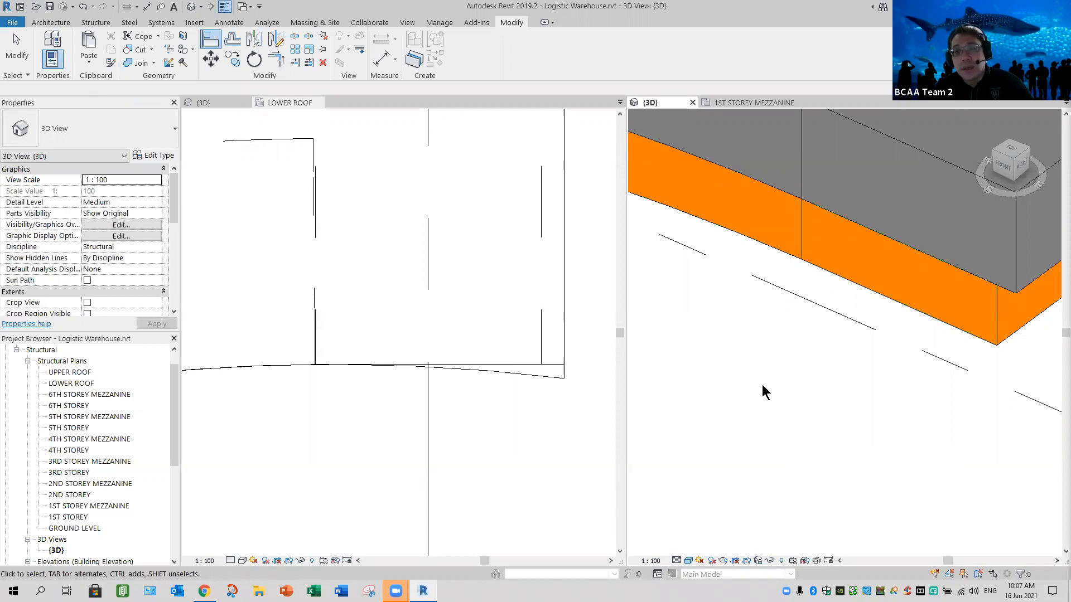
- Examine the lower roof slab's curved edge, its beams and the 6th storey slab below in the 3D view
key(Escape)
key(Escape)
scroll(783, 326, down, 3)
scroll(783, 326, down, 1)
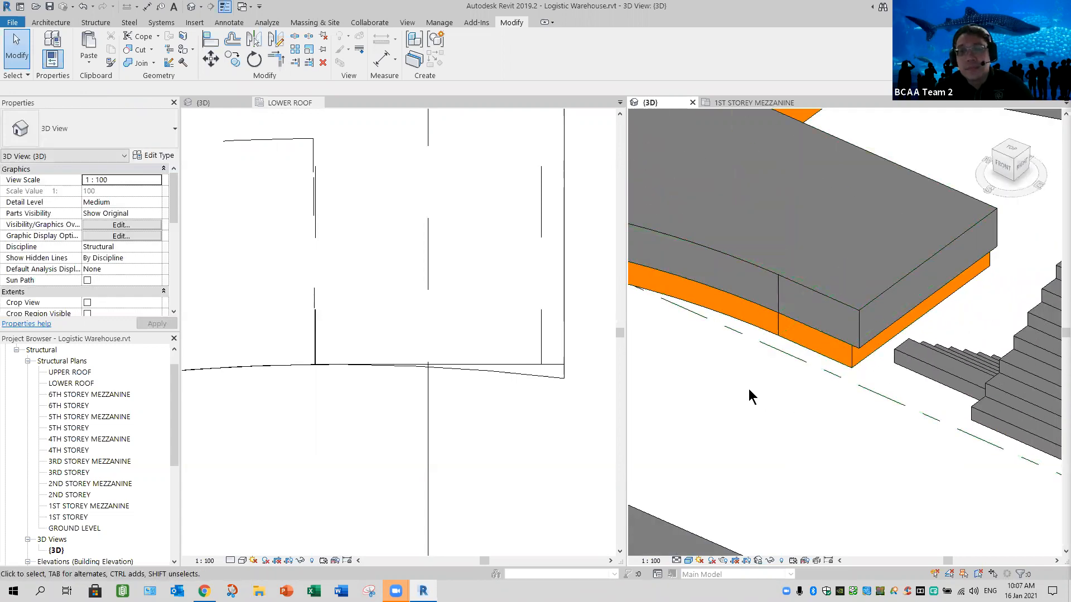
scroll(827, 370, down, 2)
scroll(827, 370, down, 2)
middle_drag(776, 418, 960, 345)
middle_drag(729, 388, 827, 332)
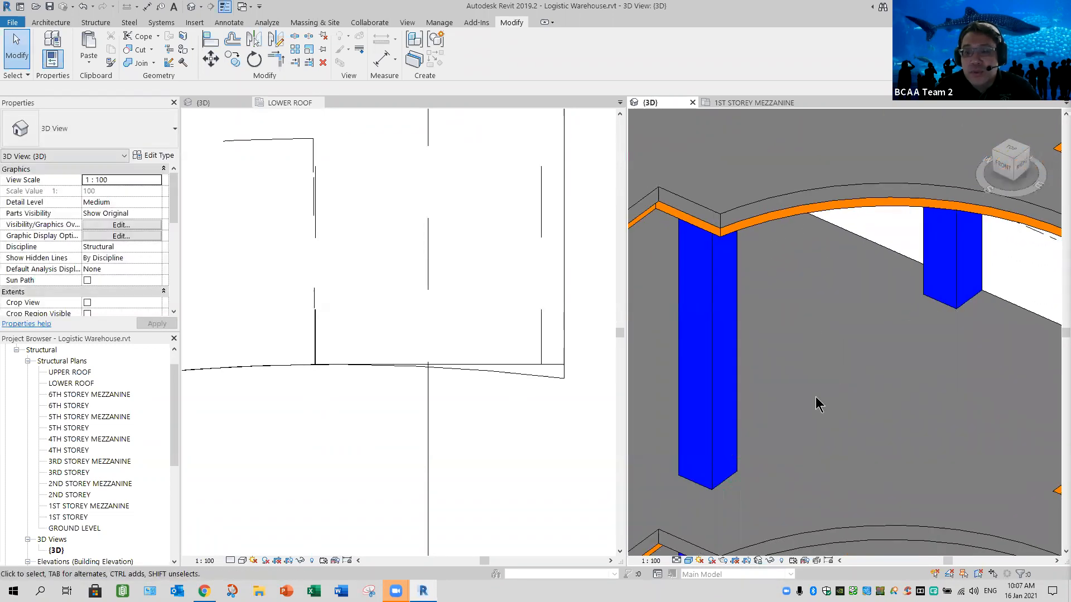
scroll(815, 398, down, 2)
middle_drag(911, 504, 837, 419)
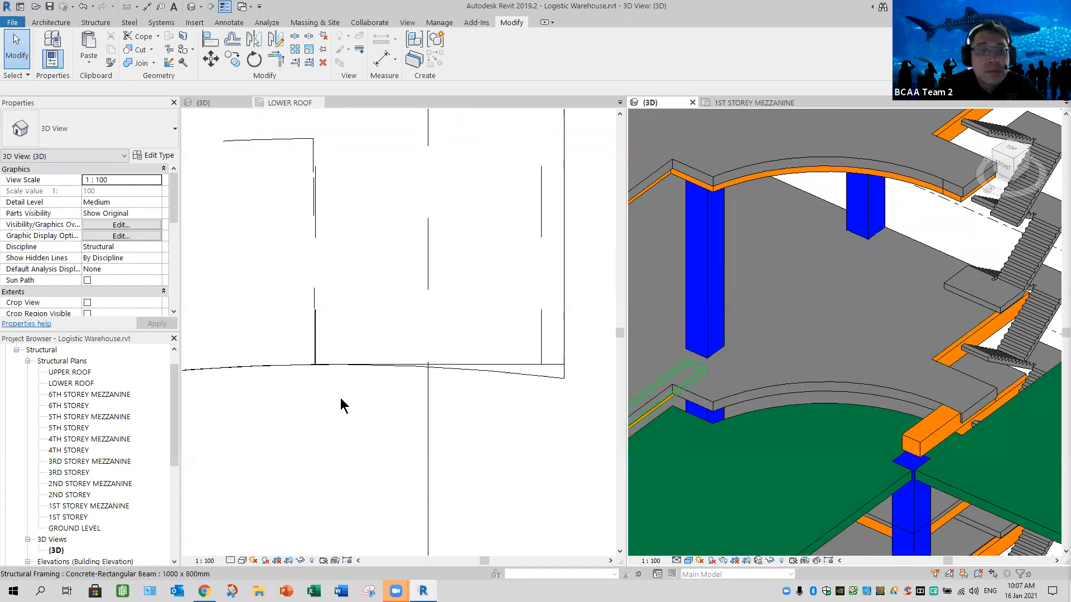
- Show the 6TH STOREY plan and open the curved slab's boundary for editing
scroll(343, 406, down, 3)
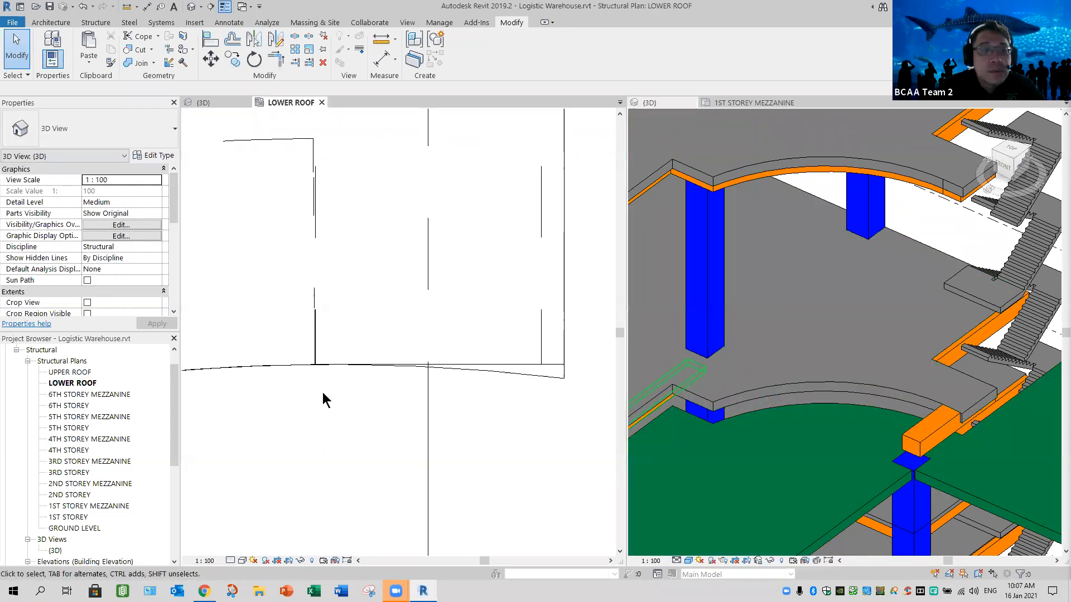
double_click(68, 405)
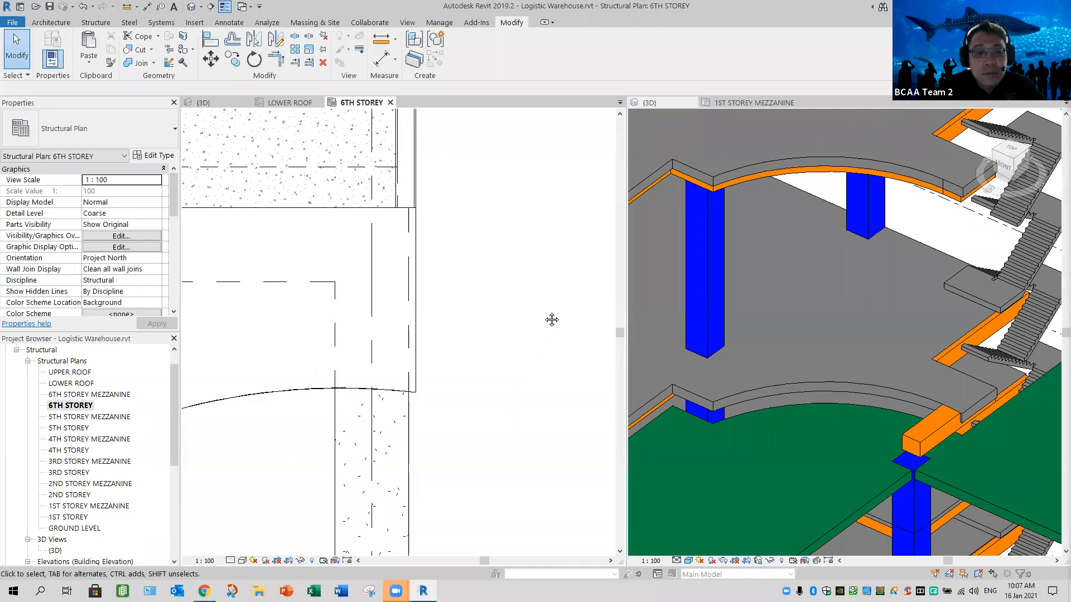
middle_drag(551, 319, 498, 350)
scroll(497, 349, down, 2)
middle_drag(336, 402, 417, 298)
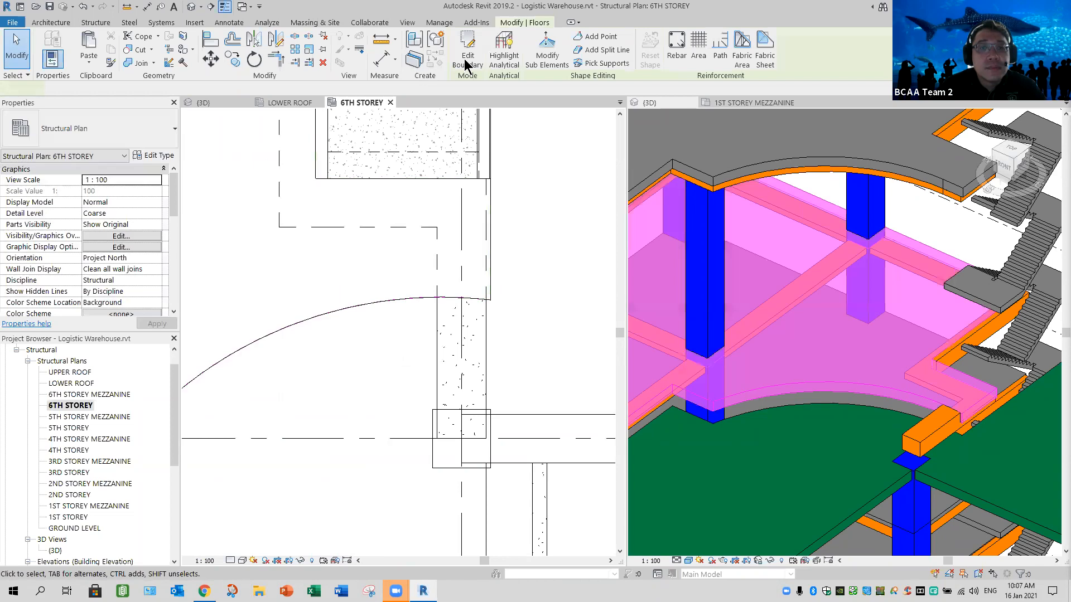
click(465, 59)
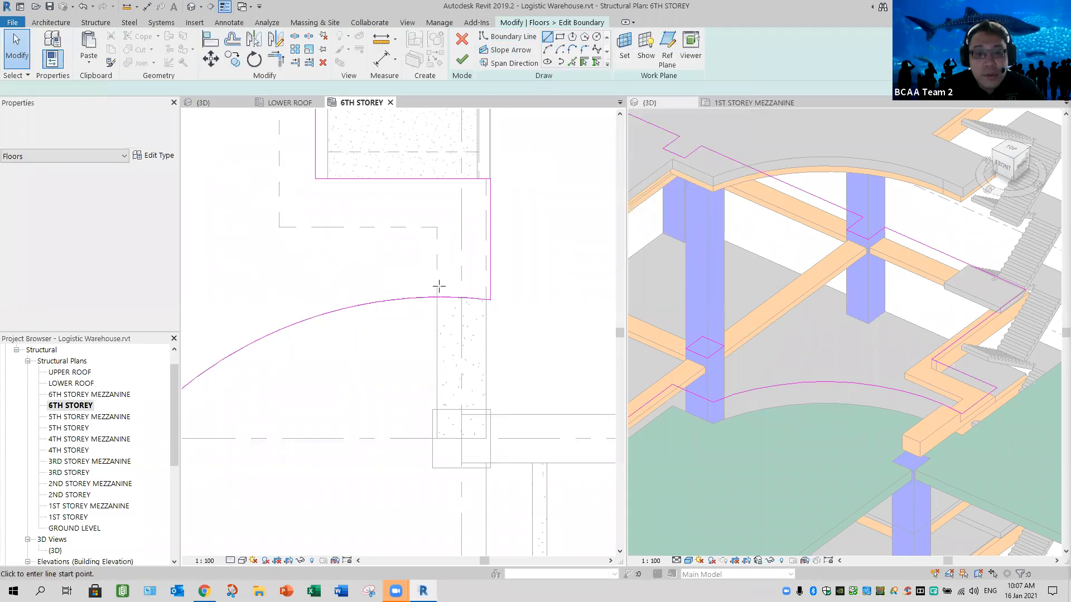
- Sketch a horizontal boundary line about 1300 mm long from the staircase-side beam's inner edge on the arc past the slab's outer edge
scroll(437, 290, up, 2)
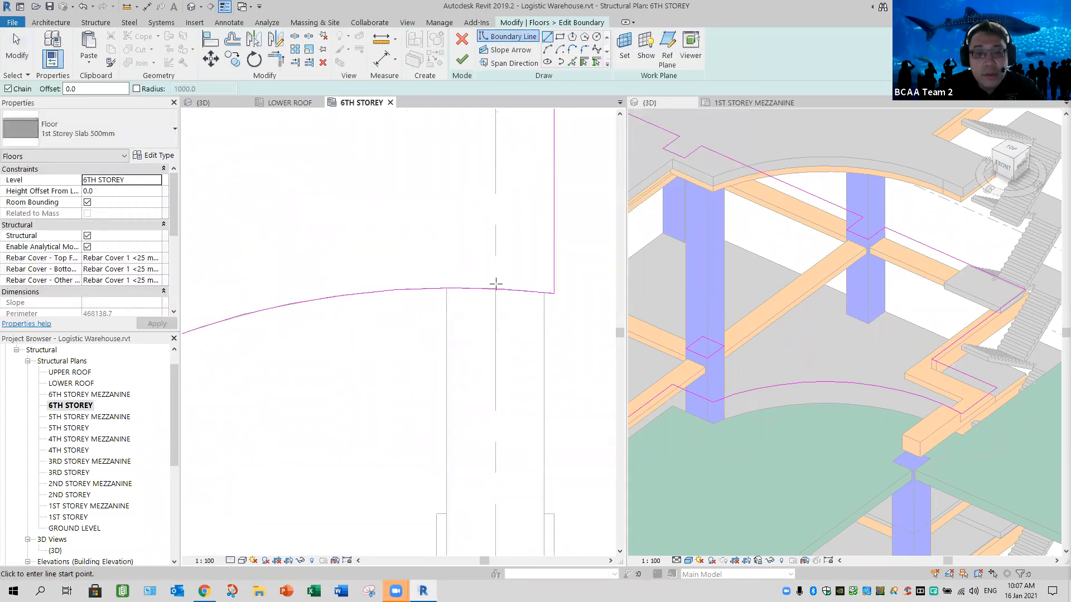
click(574, 287)
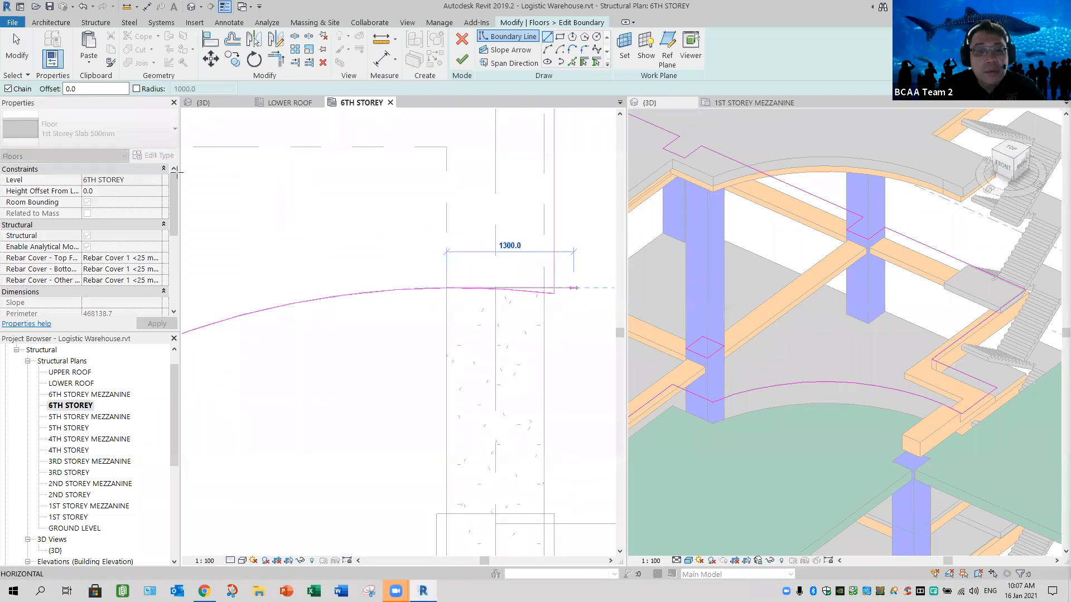
key(Escape)
key(Escape)
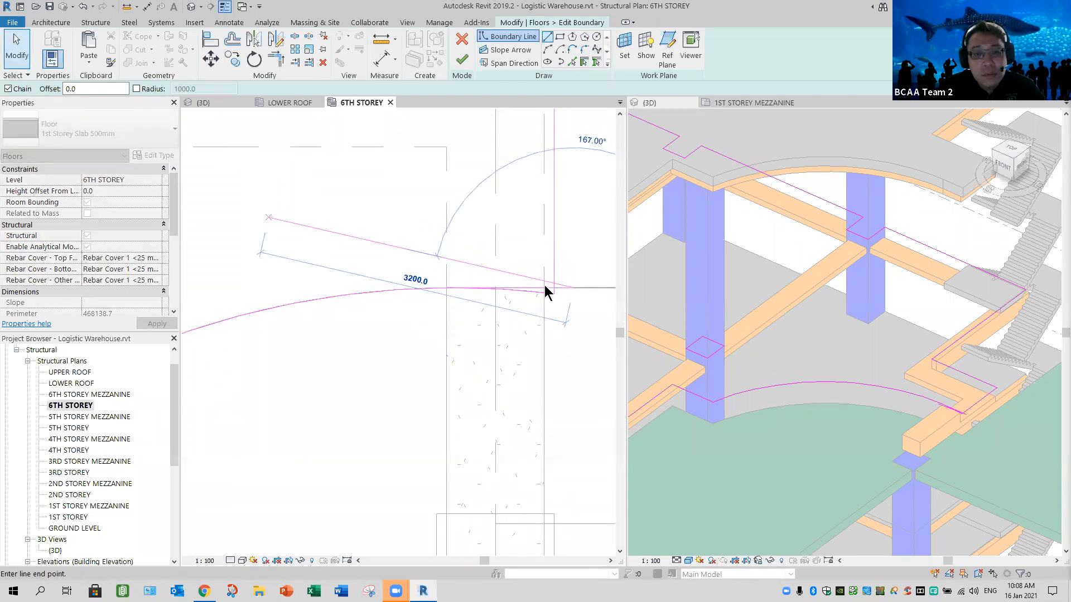
click(446, 288)
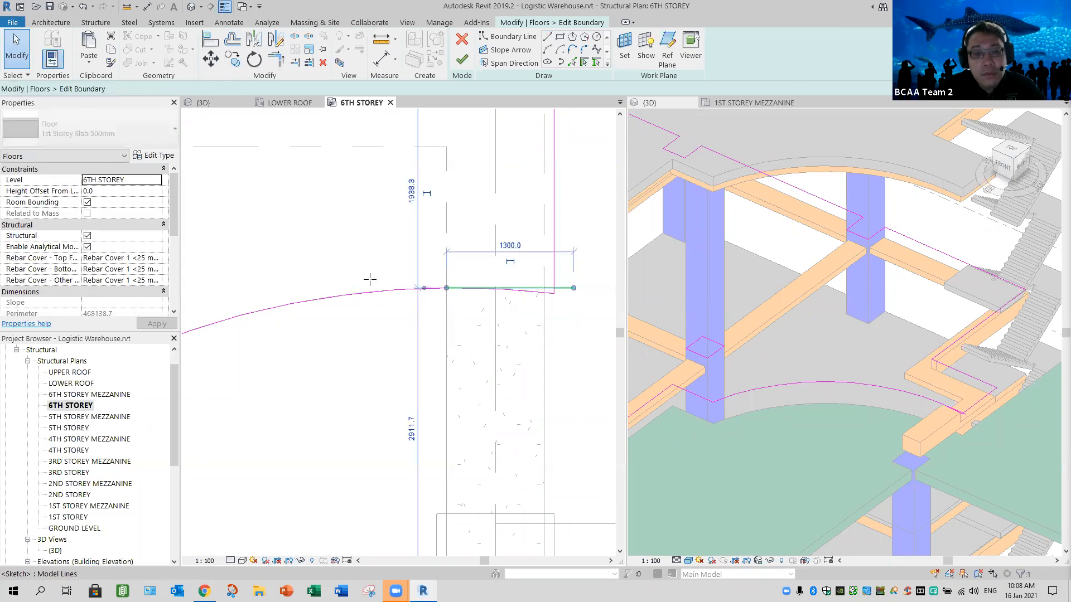
drag(333, 281, 330, 286)
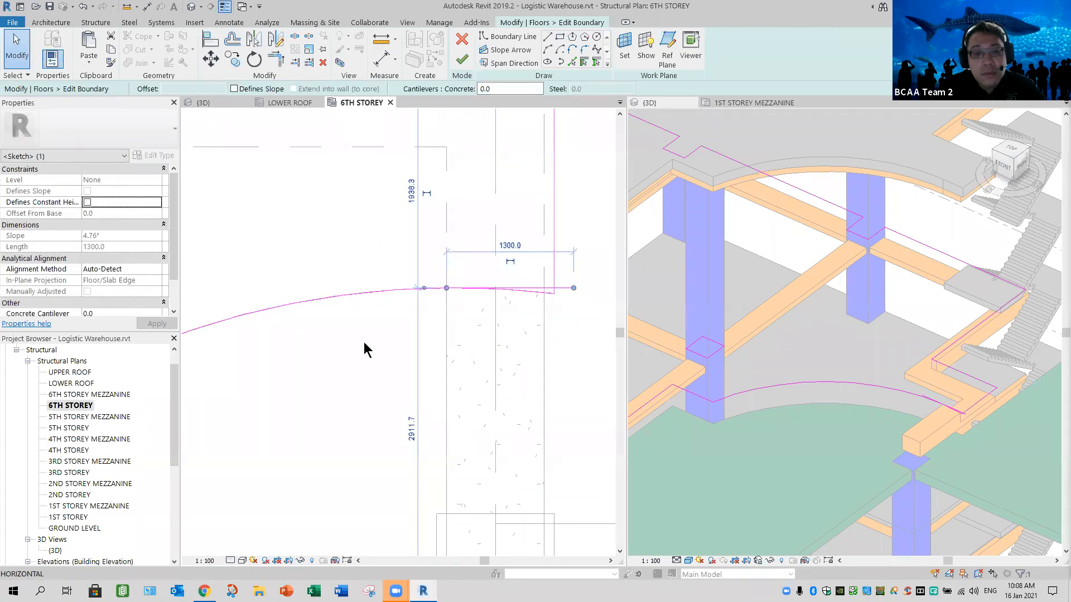
- Trim the arc, the new straight line and the slab's outer edge line to clean corners and finish the 6th storey slab boundary
click(464, 337)
scroll(463, 337, up, 1)
middle_drag(464, 338, 436, 352)
click(272, 62)
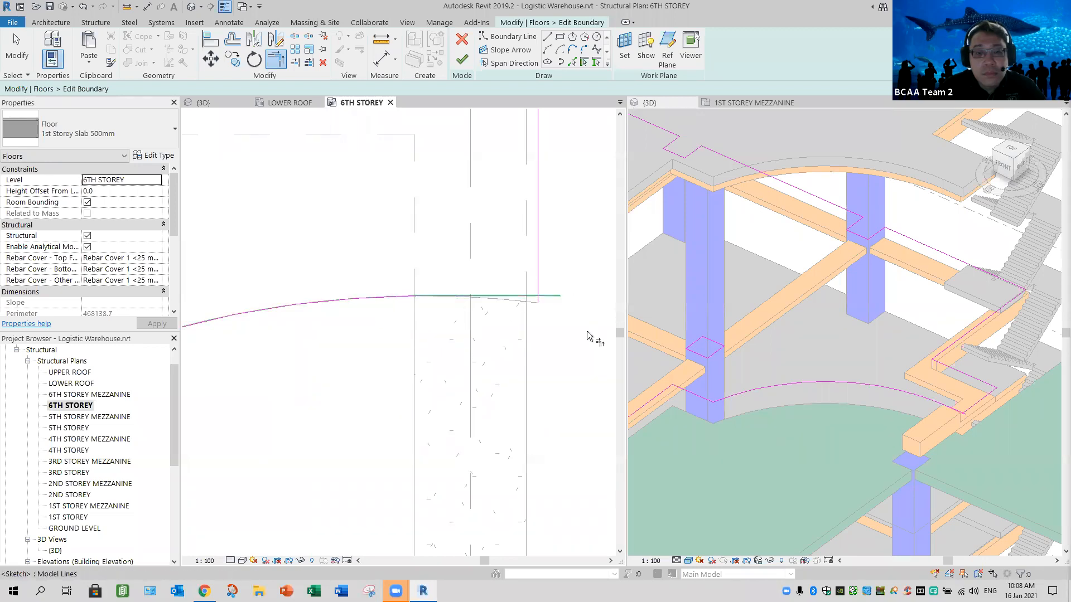
click(538, 273)
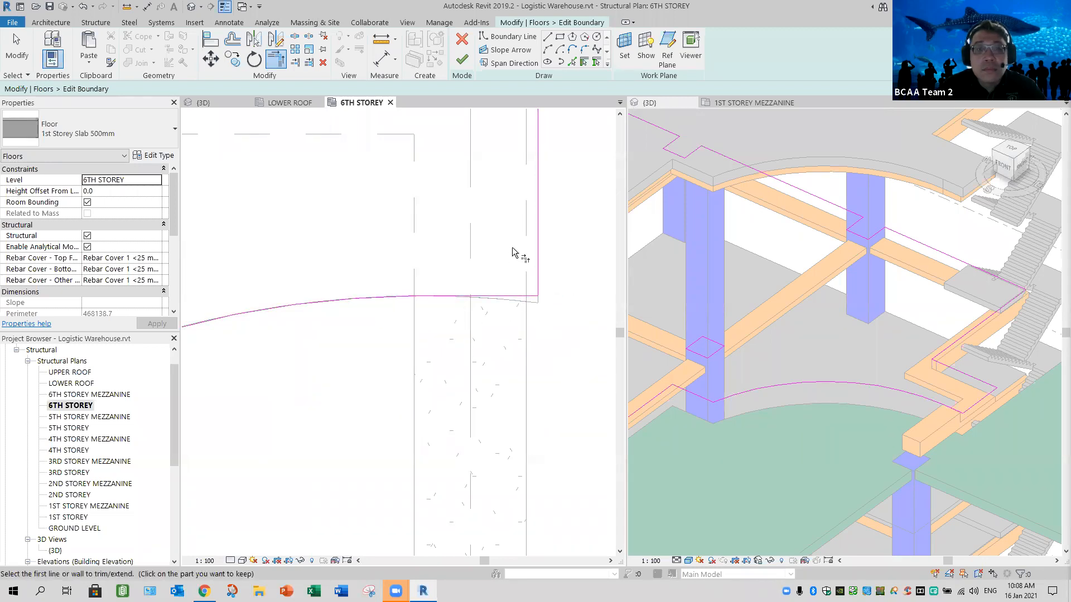
click(462, 60)
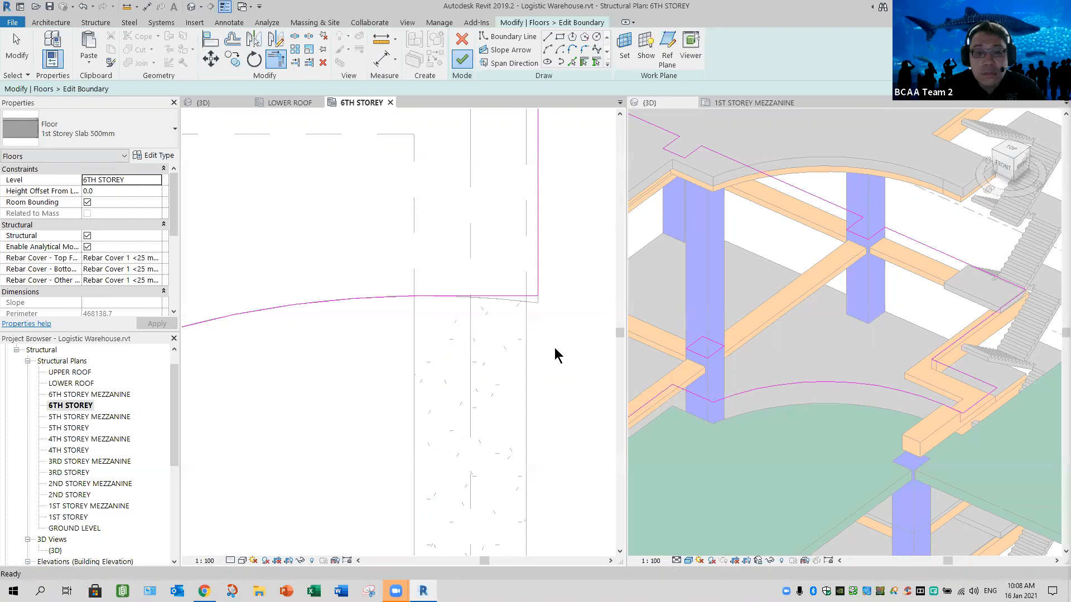
key(Escape)
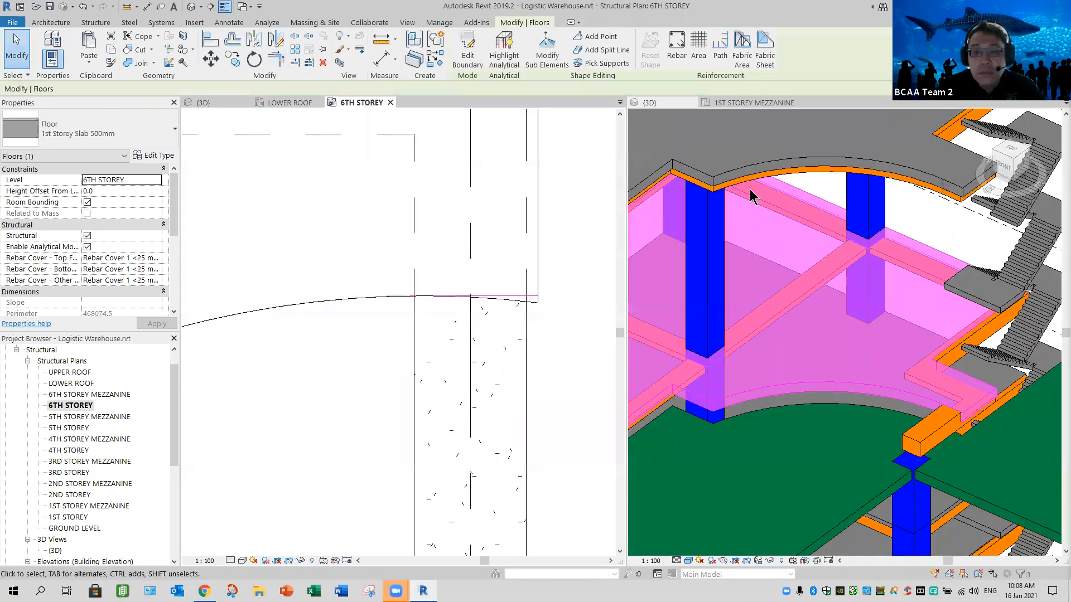
- Copy the lower roof's curved edge beam and adjoining short straight beam and paste them aligned to the 6TH STOREY level
scroll(740, 461, down, 1)
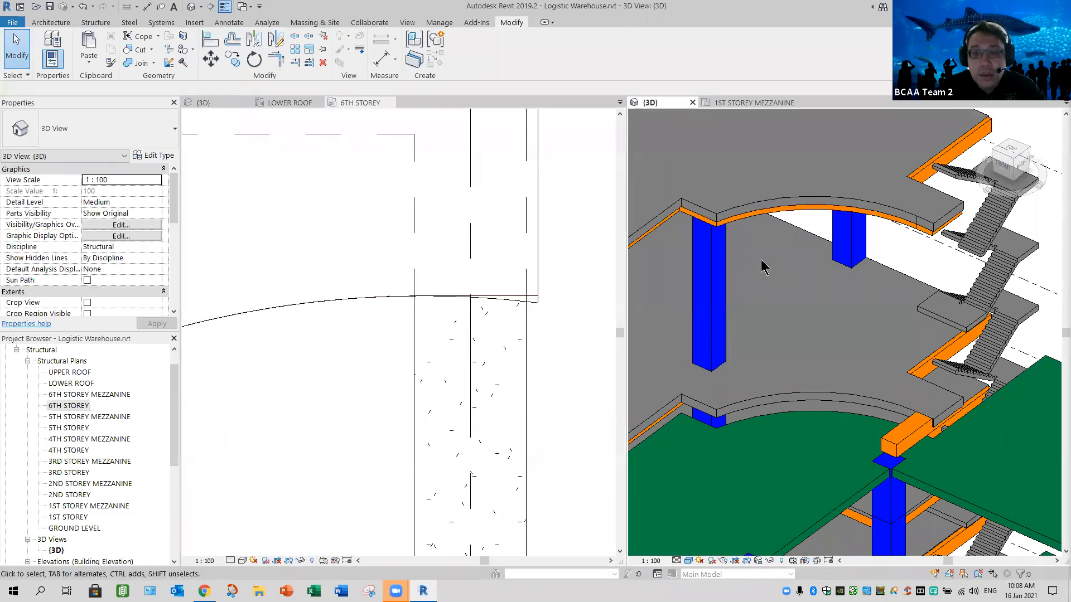
click(758, 223)
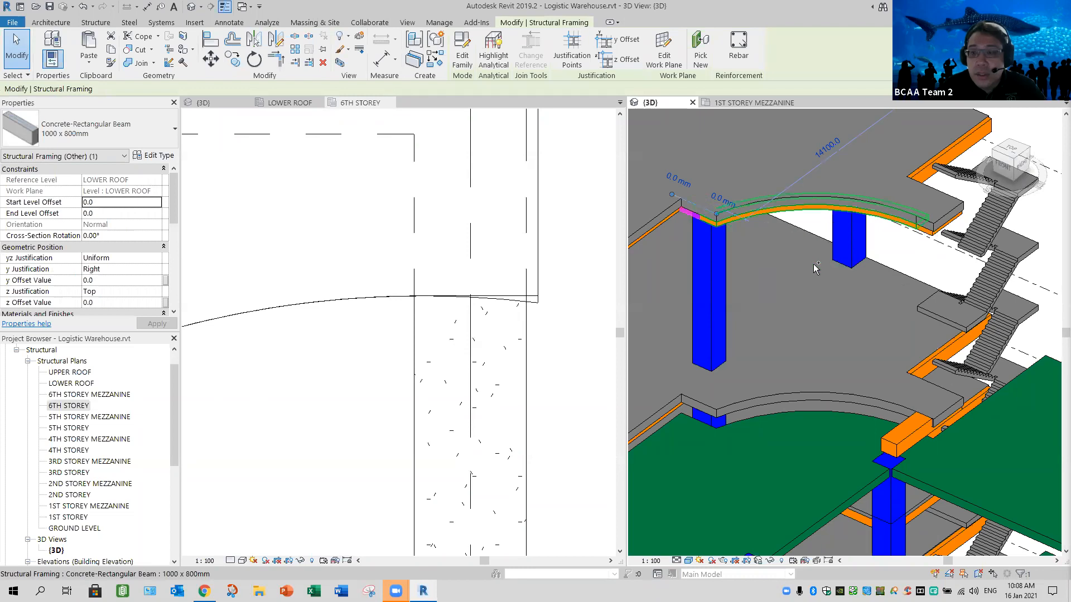
ctrl+click(820, 247)
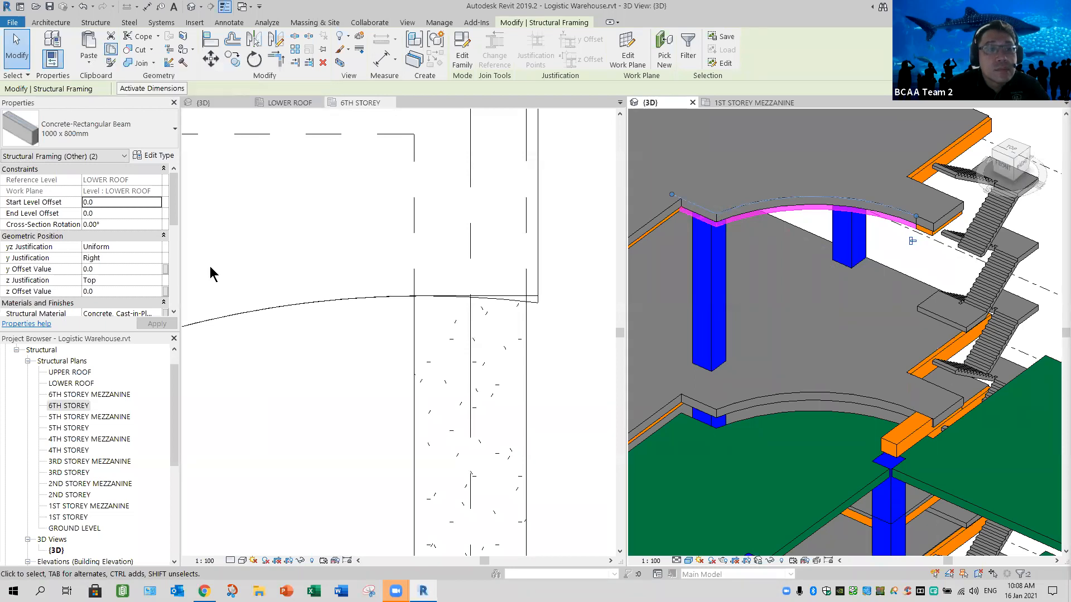
click(89, 61)
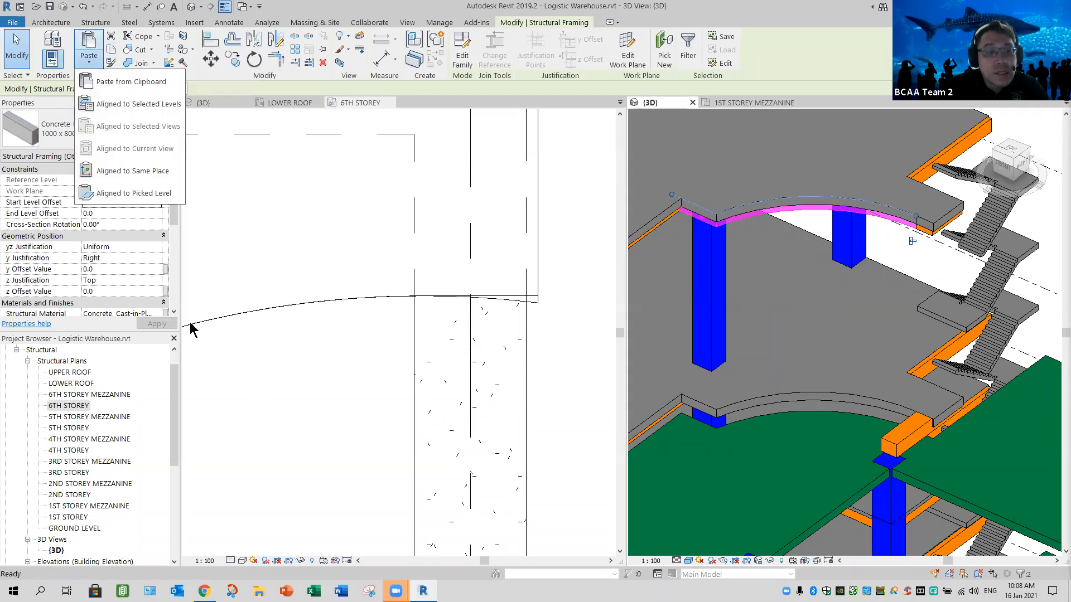
click(138, 103)
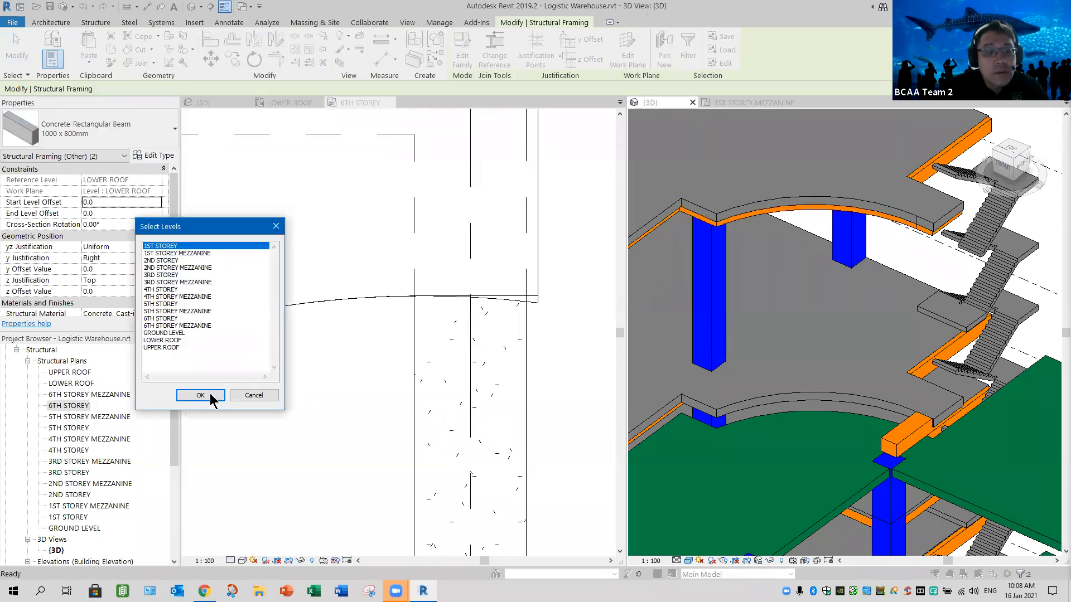
key(6)
key(Return)
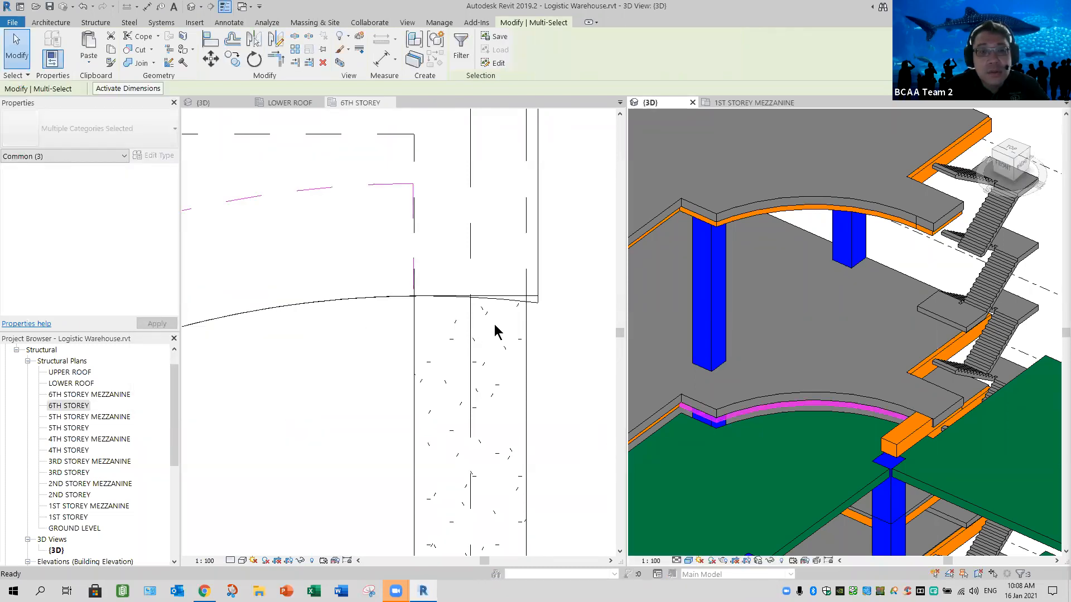
- Pull the 6th storey staircase-side beam's end back from the column to just inside the slab edge, about 1700 mm from its other end
scroll(567, 338, down, 2)
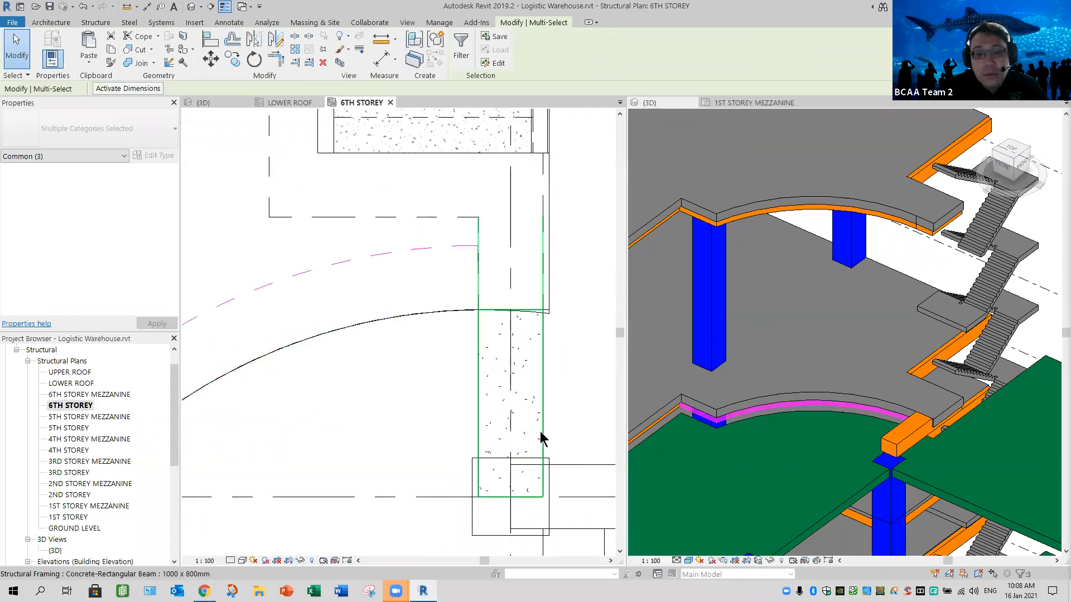
click(510, 502)
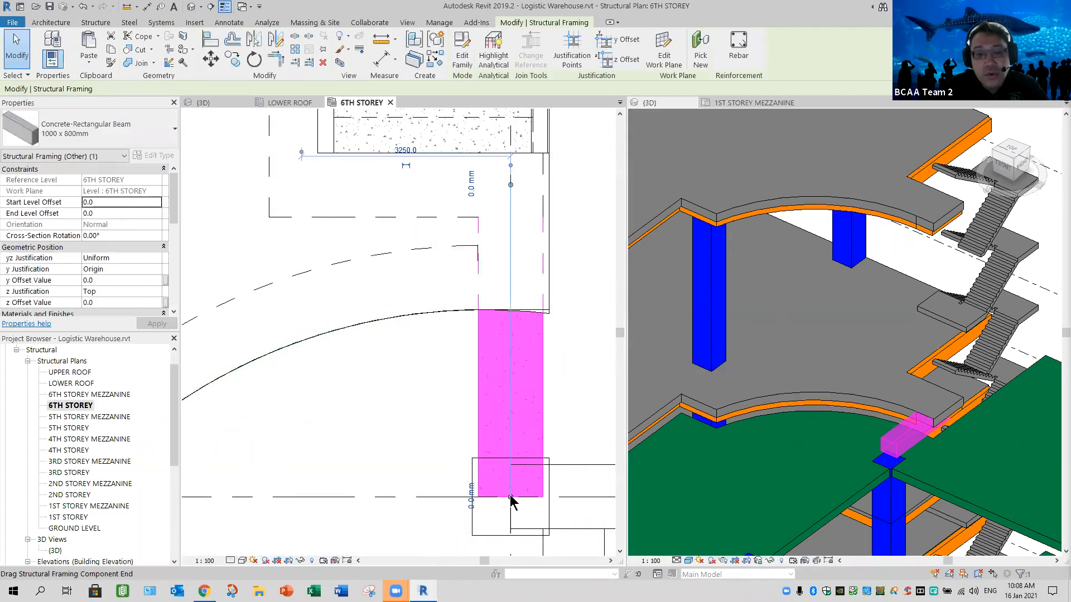
drag(506, 311, 506, 296)
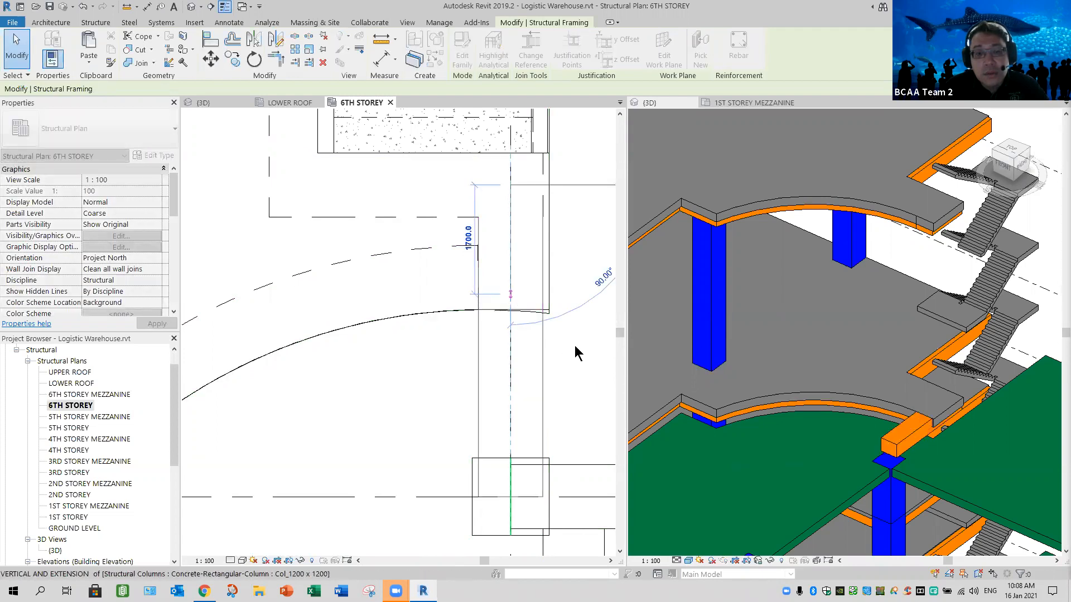
key(Escape)
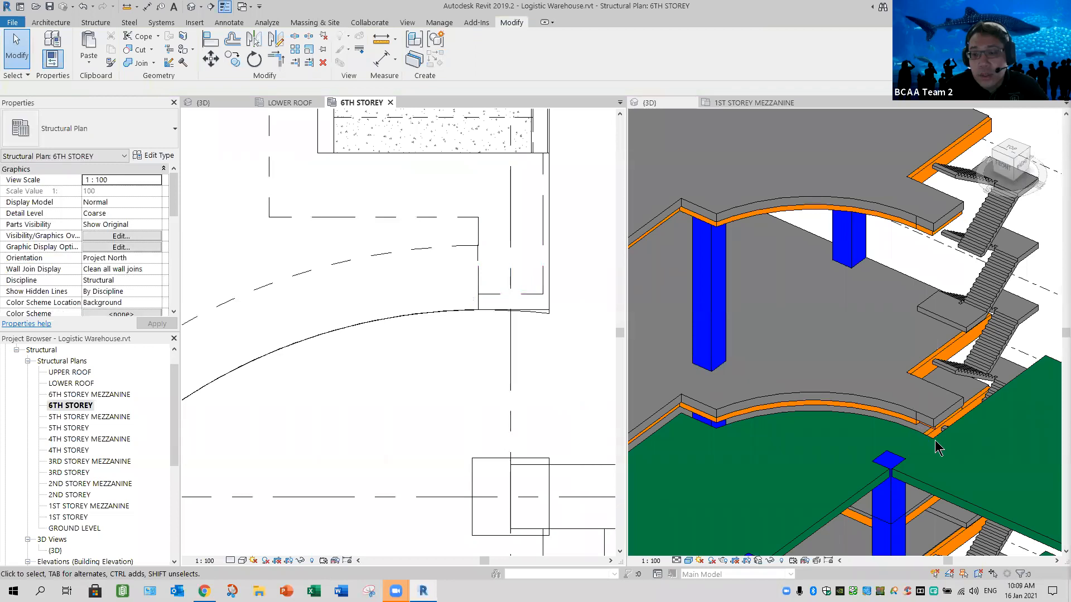
- Align the 6th storey staircase-side beam's end face with the pasted curved beam's outer face in the 3D view
scroll(909, 443, up, 5)
scroll(895, 441, up, 2)
click(888, 419)
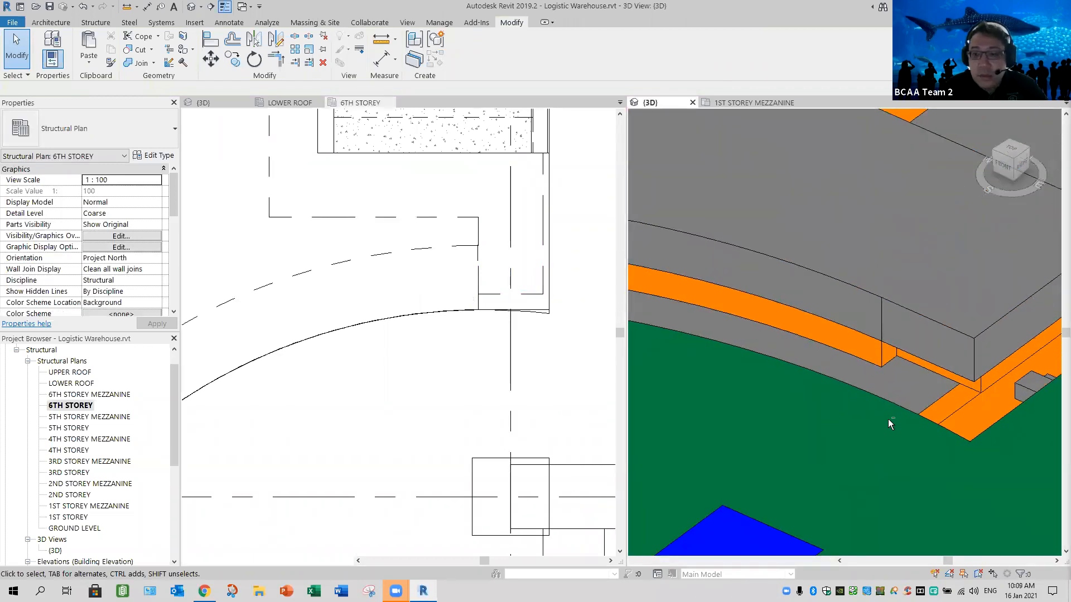
shift+middle_drag(856, 419, 772, 206)
scroll(884, 431, up, 1)
scroll(847, 407, down, 3)
middle_drag(829, 510, 856, 357)
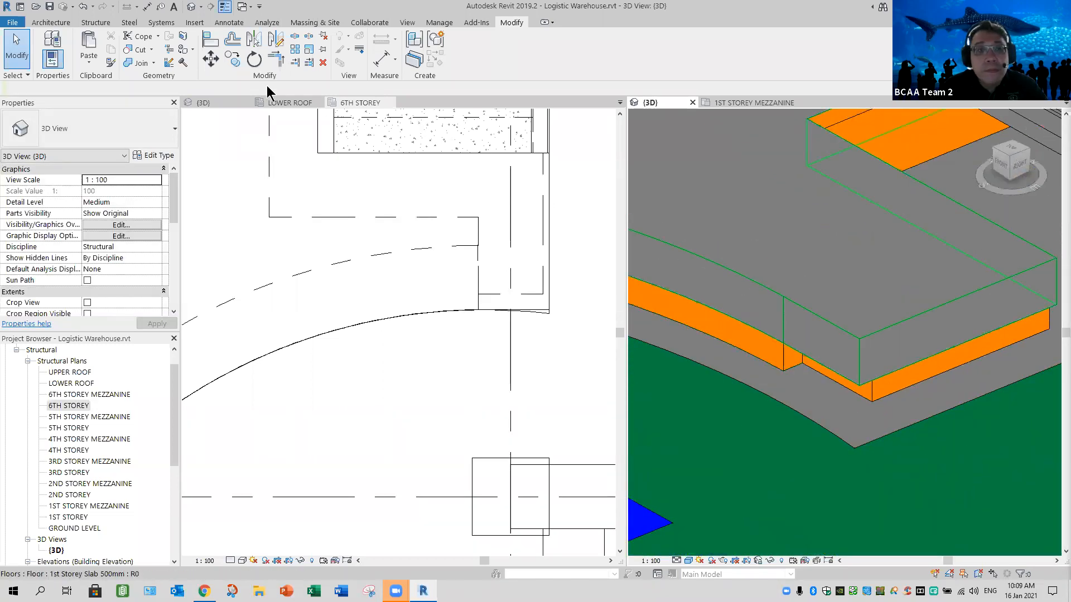
click(211, 41)
click(788, 368)
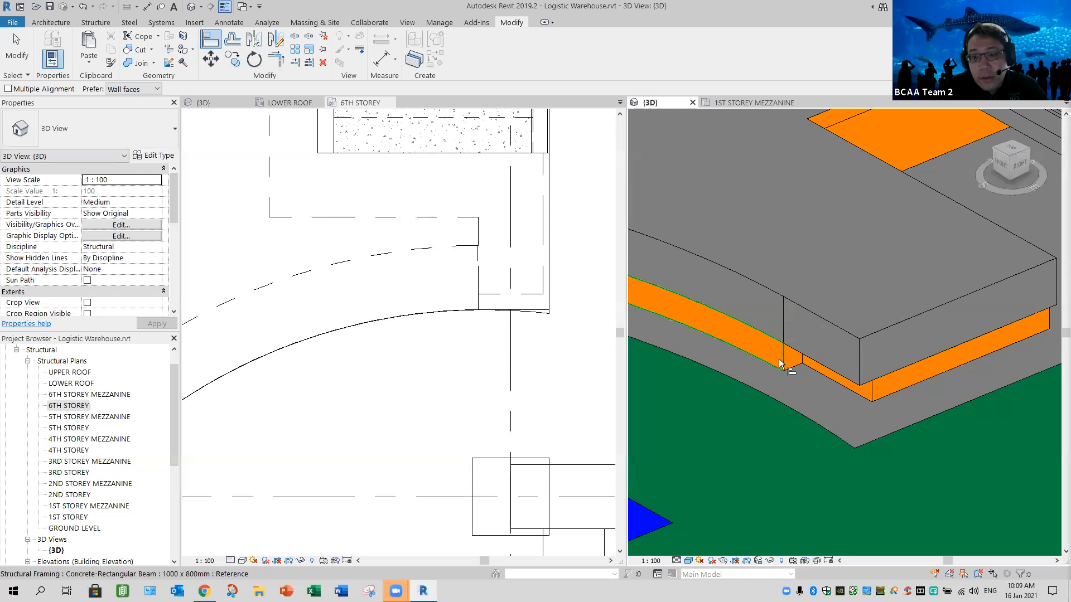
click(814, 427)
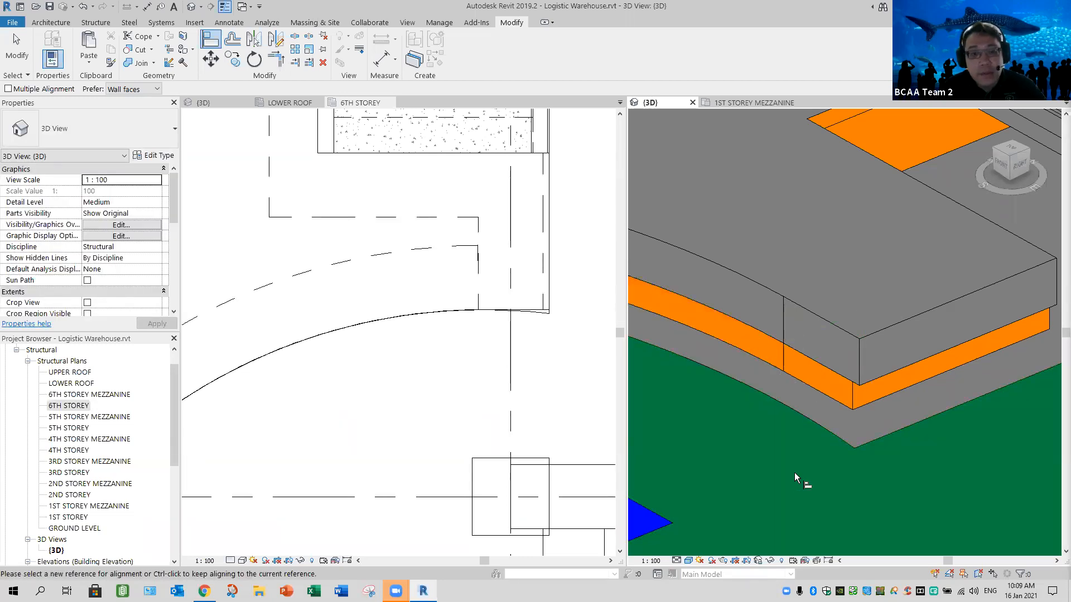
scroll(577, 386, down, 5)
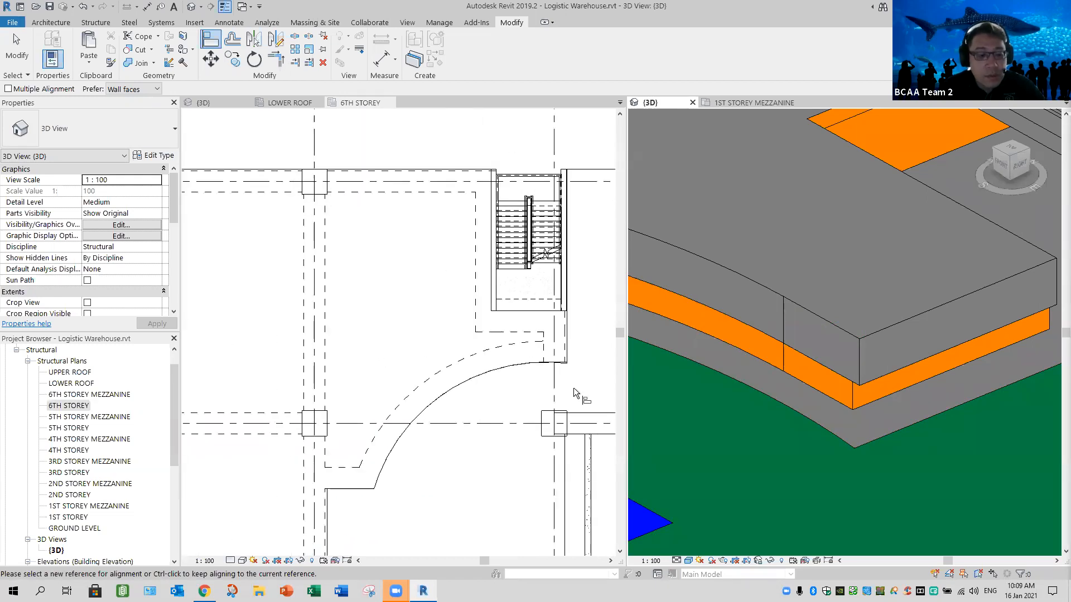
key(Escape)
key(Escape)
- Inspect the finished 6th storey slab edge and beams against the lower roof and the storeys below in 3D
scroll(722, 421, down, 5)
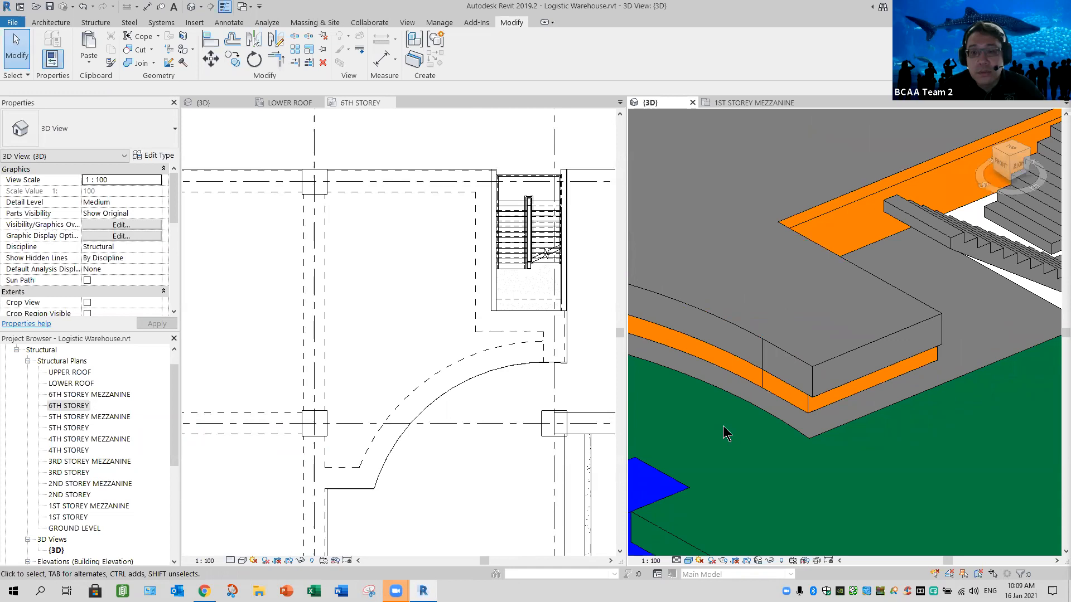
middle_drag(803, 460, 895, 453)
middle_drag(708, 437, 843, 407)
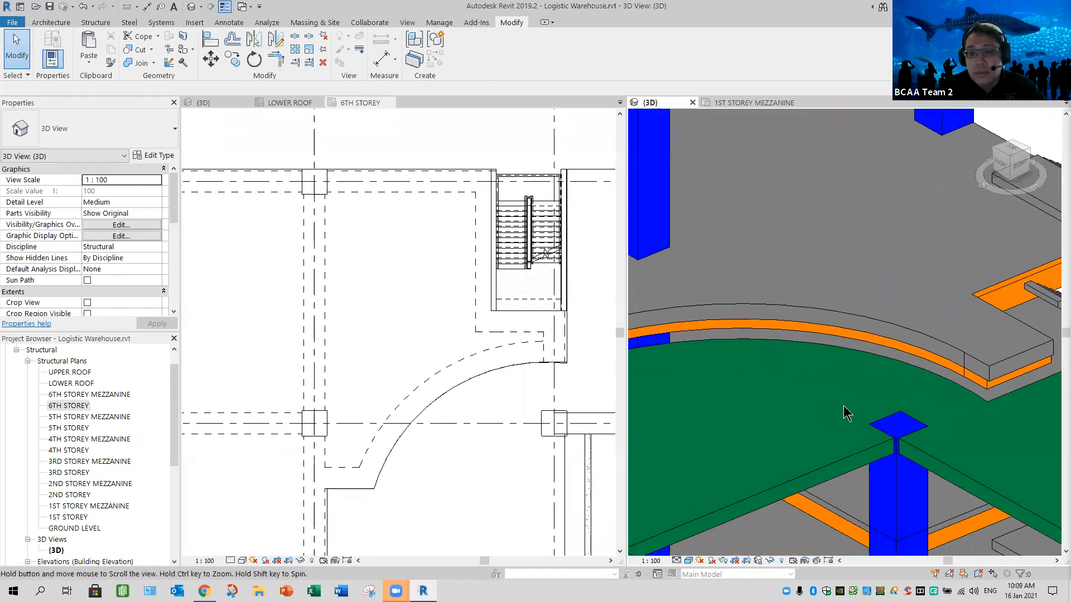
scroll(842, 407, down, 4)
middle_drag(781, 418, 919, 382)
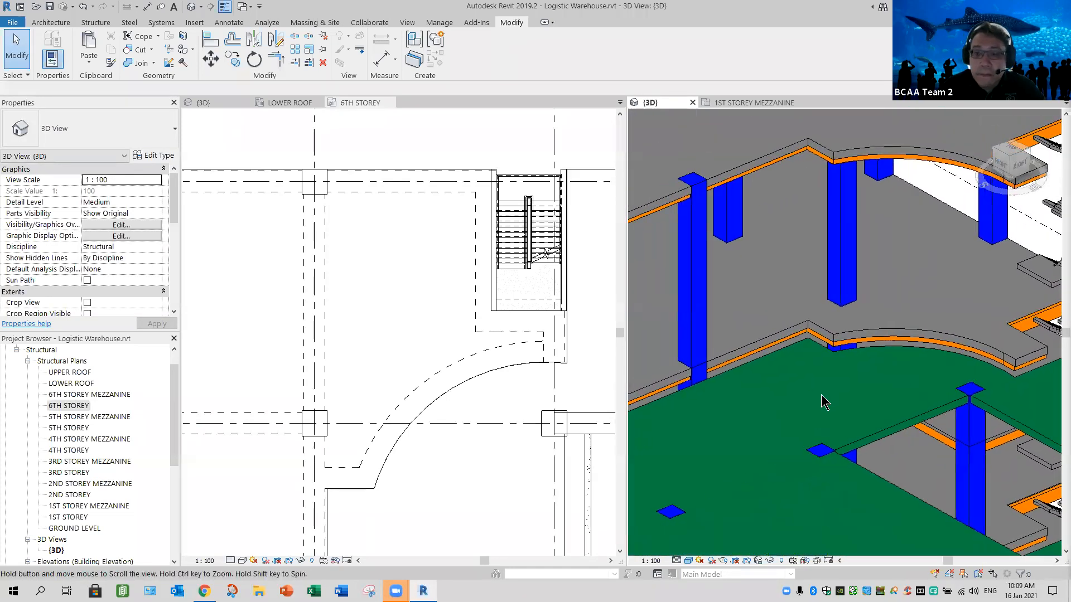
scroll(821, 397, down, 2)
shift+middle_drag(821, 402, 877, 387)
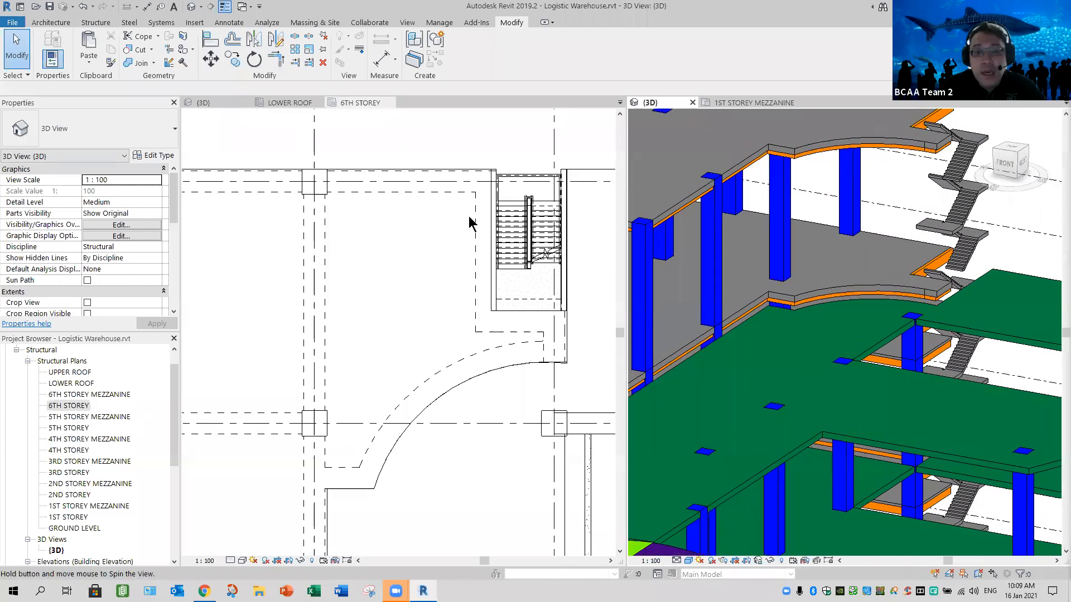
- Examine the architectural model's curved curtain wall and roof trellis in 3D against the matching roof area of the structural model
click(204, 103)
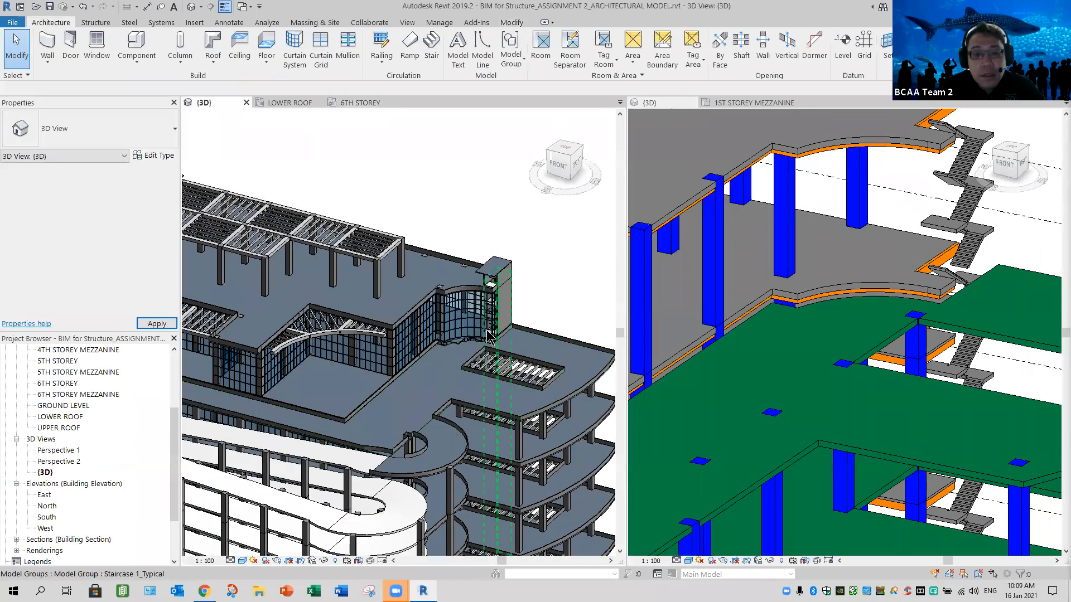
scroll(489, 335, up, 8)
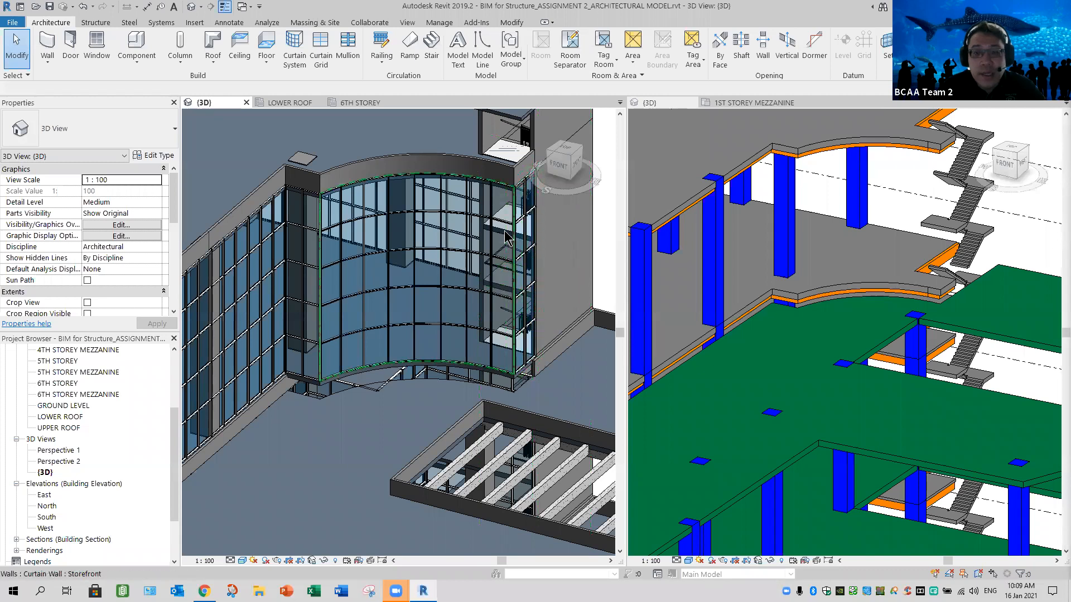
scroll(496, 290, down, 1)
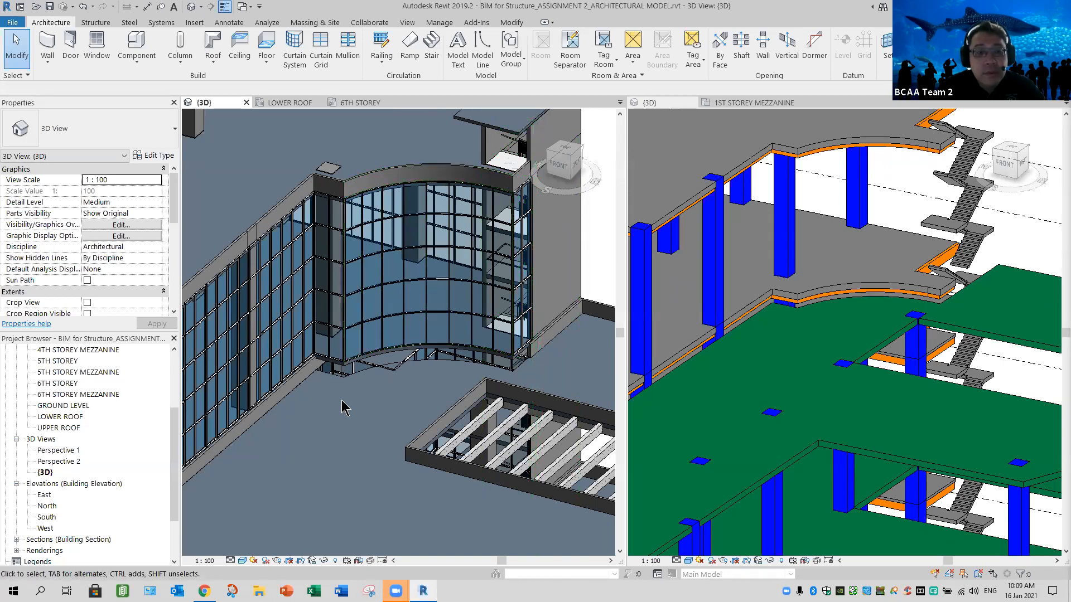
scroll(344, 426, down, 3)
middle_drag(453, 392, 491, 387)
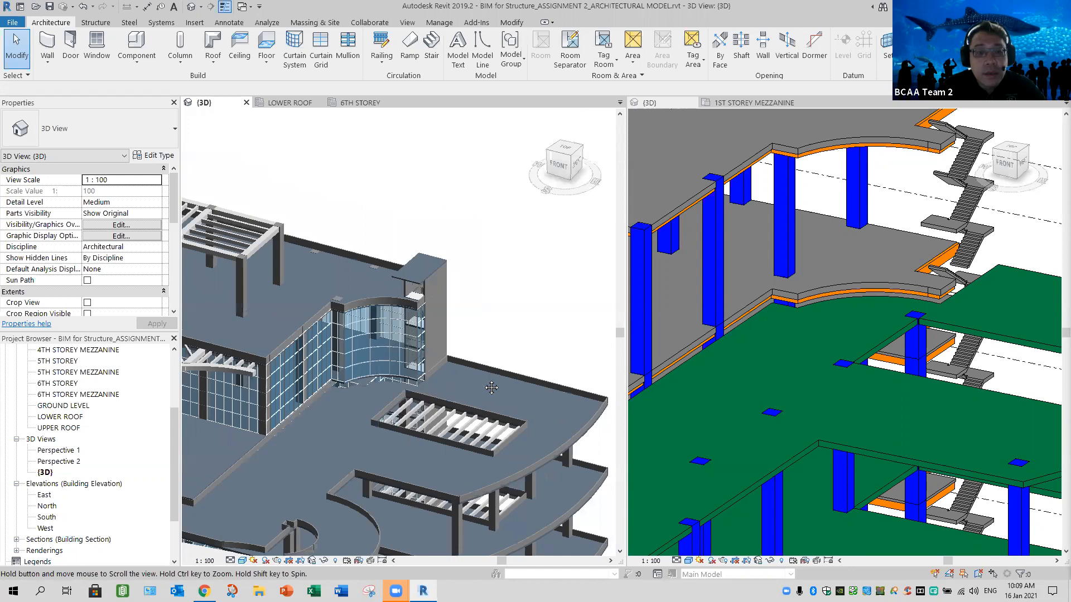
middle_drag(373, 391, 511, 342)
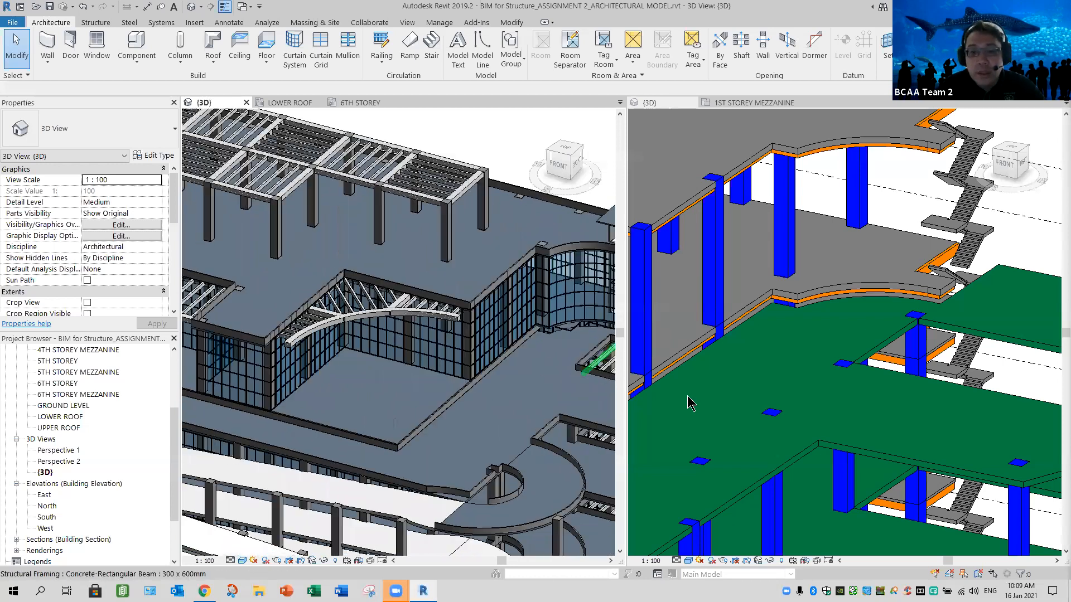
scroll(704, 404, down, 1)
middle_drag(817, 399, 848, 393)
middle_drag(716, 390, 829, 387)
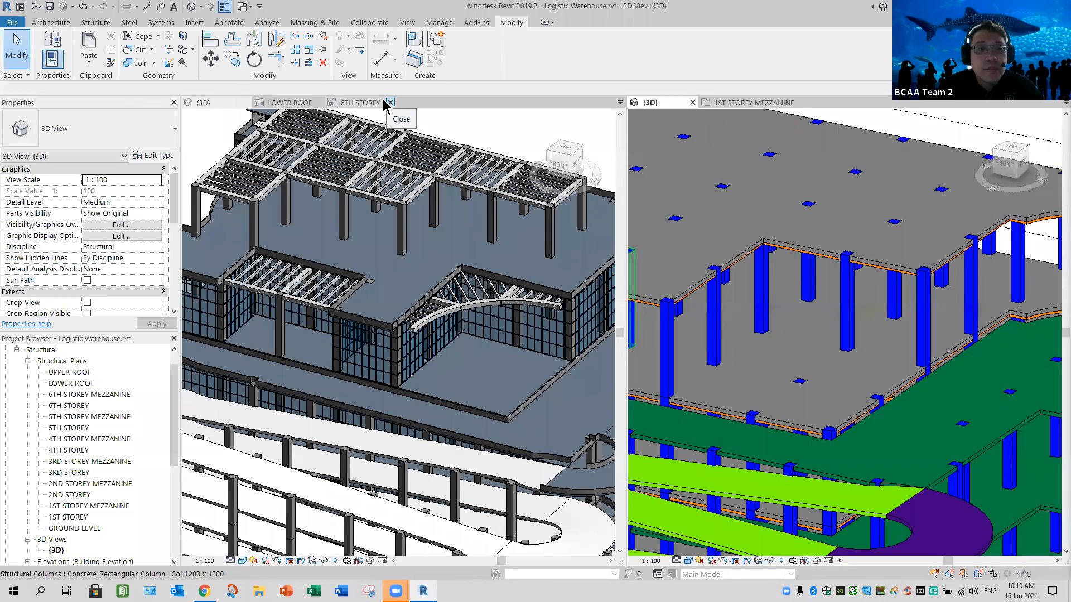
- Close the 6TH STOREY plan and bring up the curved trellis beams of the linked model in the LOWER ROOF plan
click(390, 103)
click(294, 104)
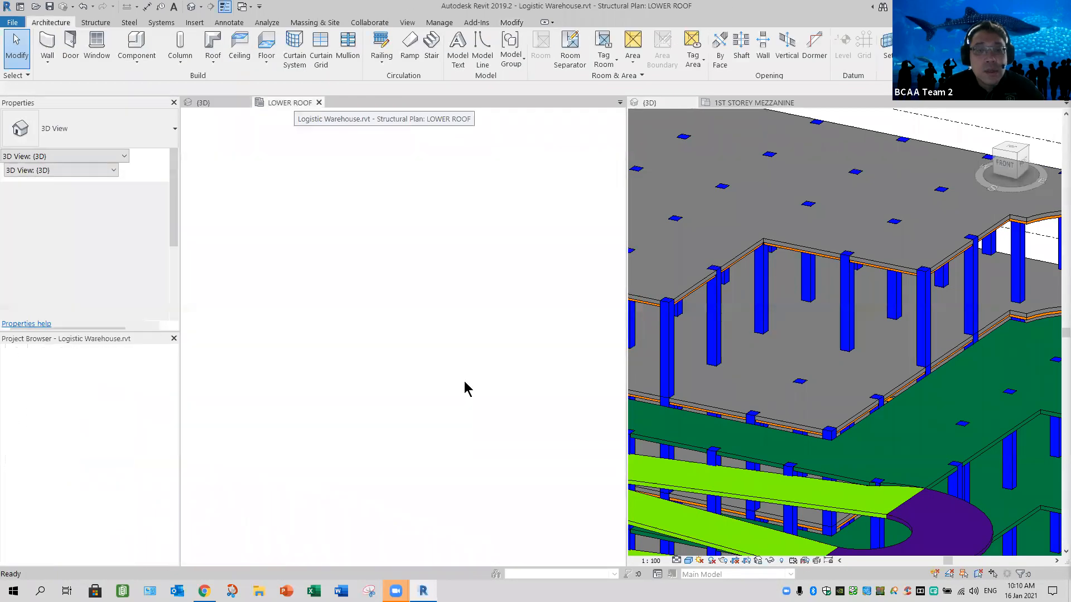
scroll(279, 392, down, 1)
middle_drag(284, 385, 460, 300)
middle_drag(407, 422, 434, 358)
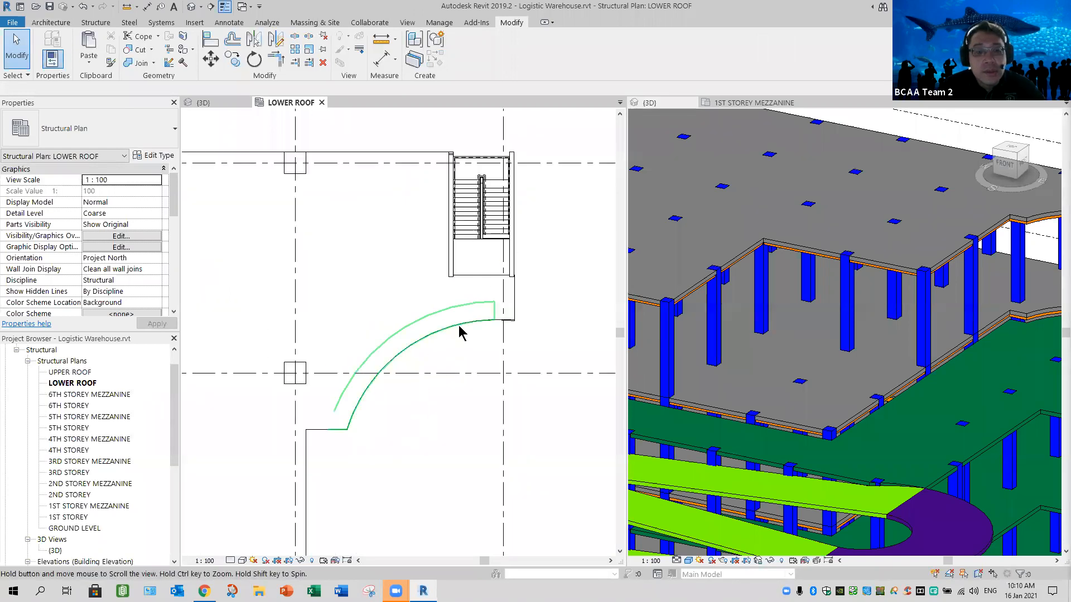
middle_drag(472, 316, 493, 279)
middle_drag(416, 410, 510, 258)
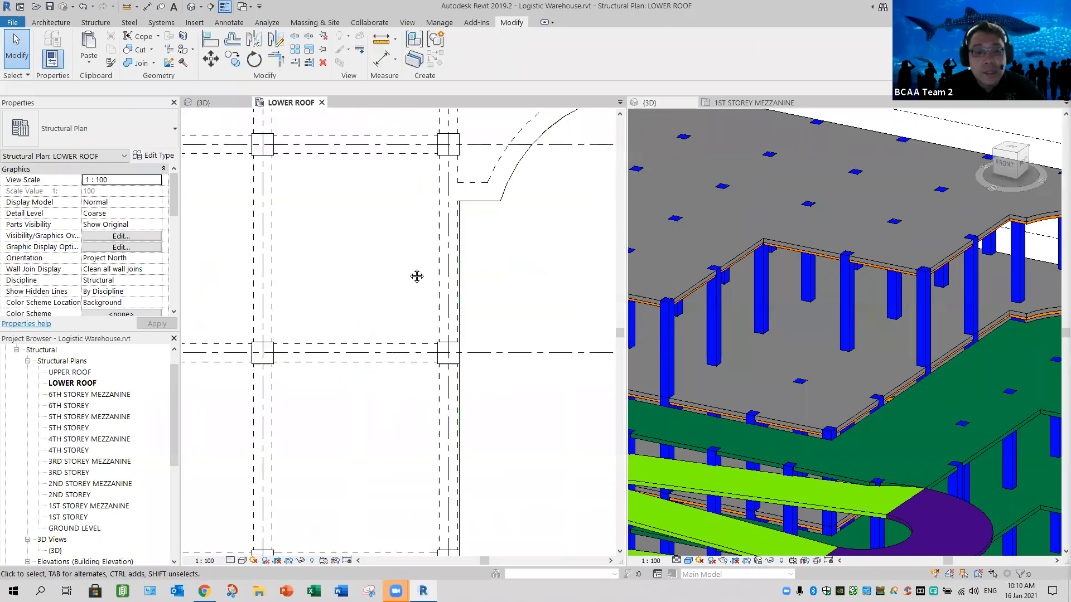
middle_drag(411, 383, 506, 240)
scroll(370, 433, down, 1)
middle_drag(360, 409, 388, 285)
middle_drag(281, 410, 432, 220)
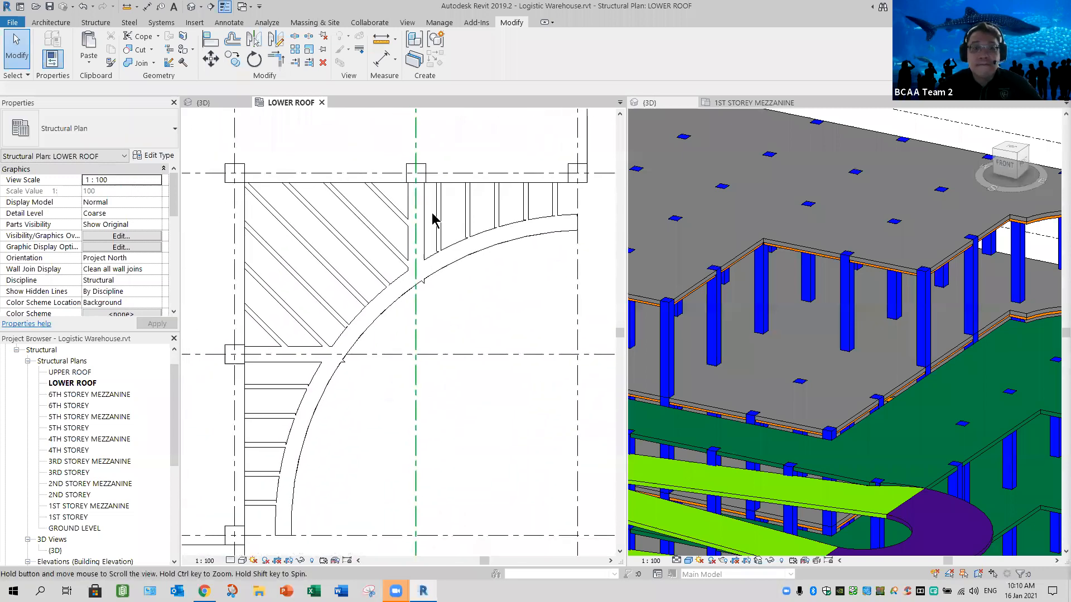
middle_drag(390, 278, 383, 231)
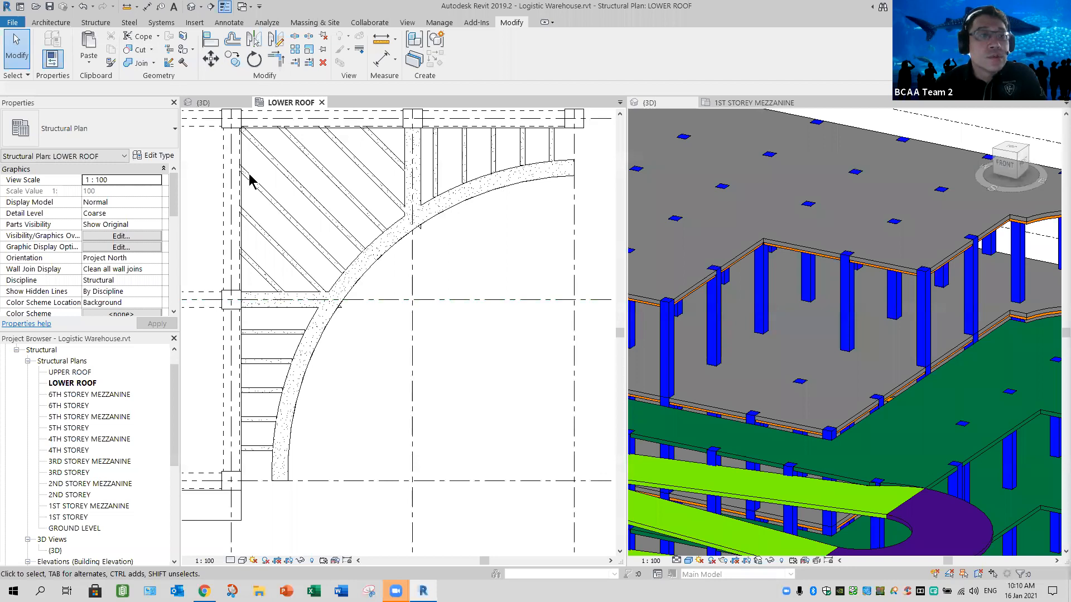
click(96, 23)
click(195, 56)
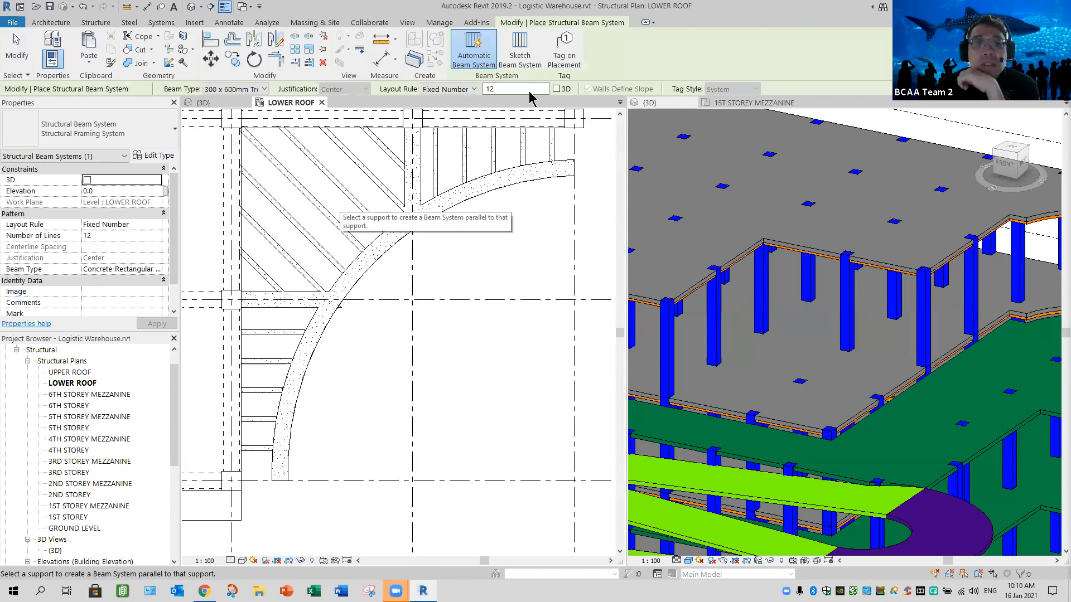
click(529, 248)
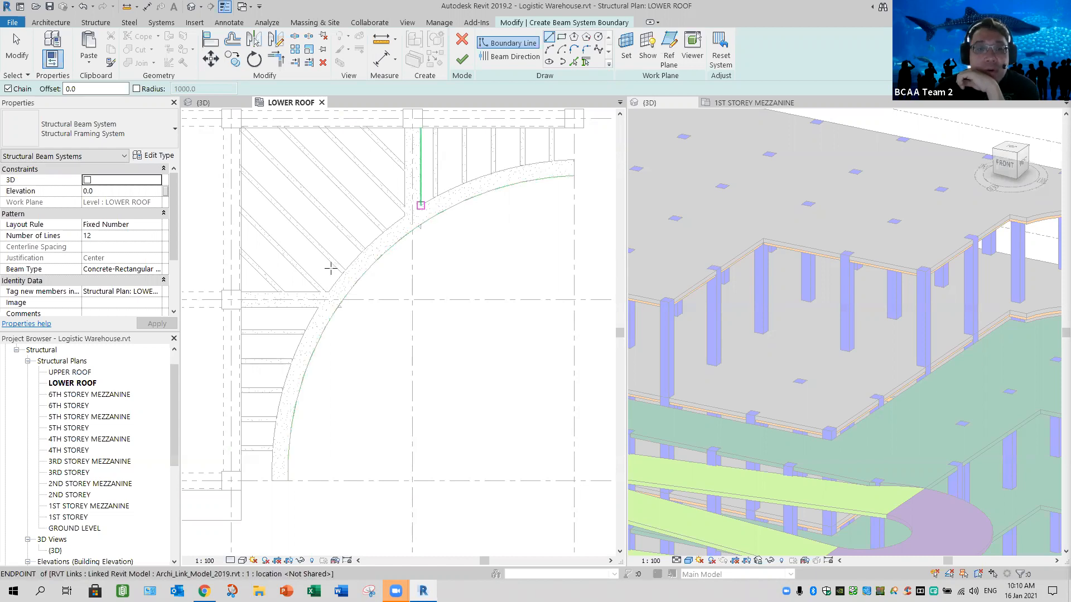
click(467, 194)
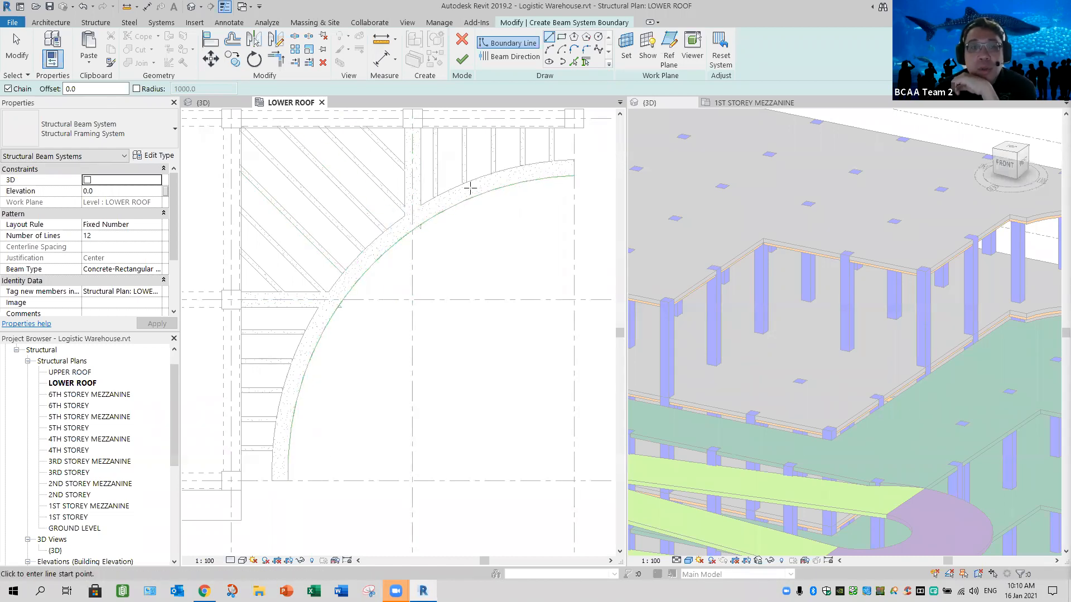
click(462, 60)
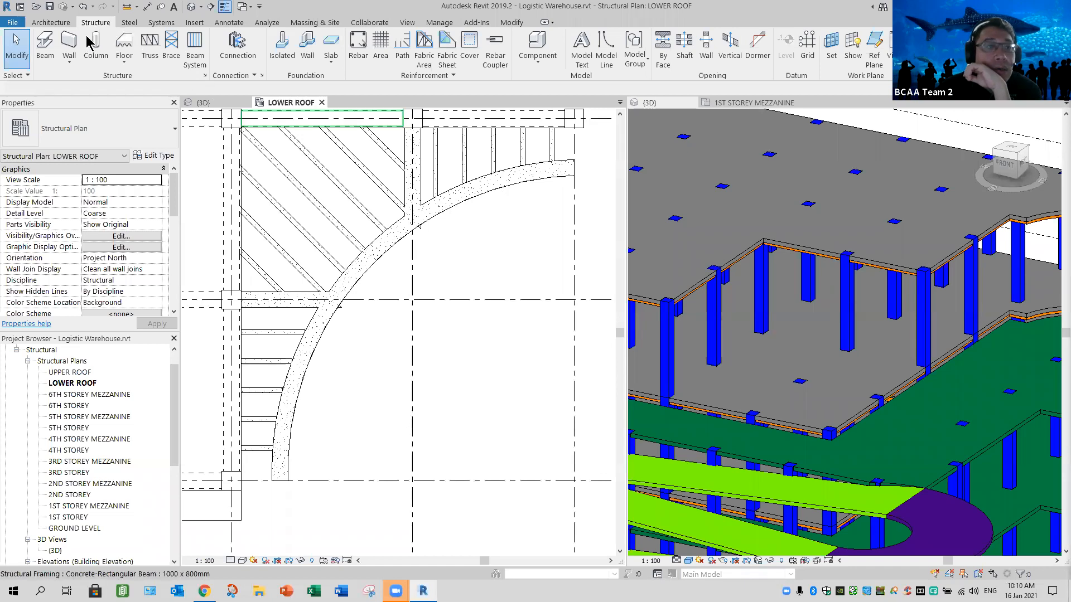
- Start a 1000 x 800mm concrete rectangular beam on the LOWER ROOF plan with its y Justification set to Right
click(44, 47)
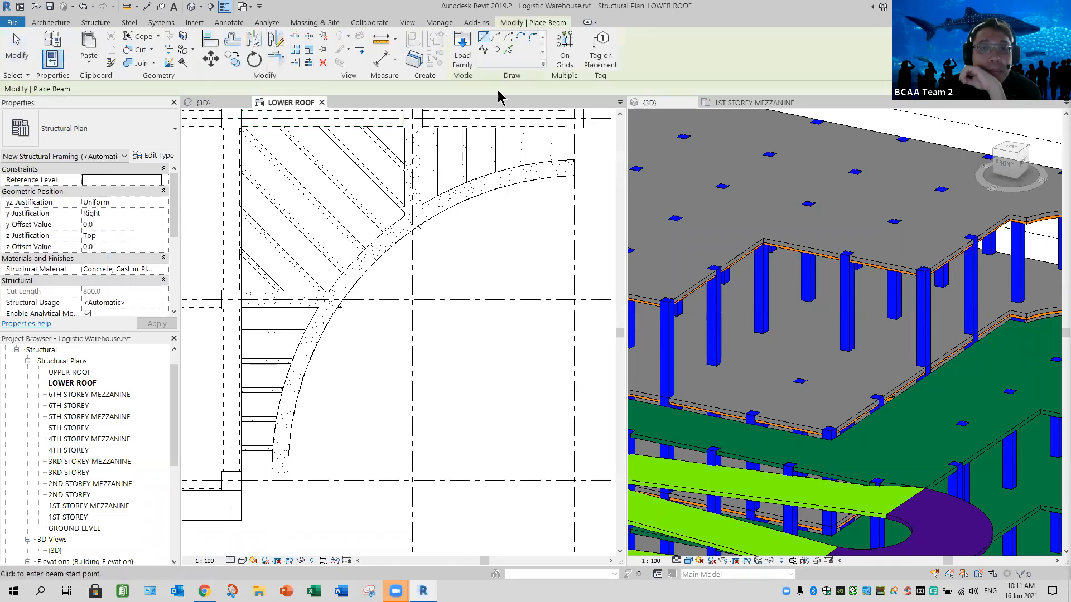
click(496, 39)
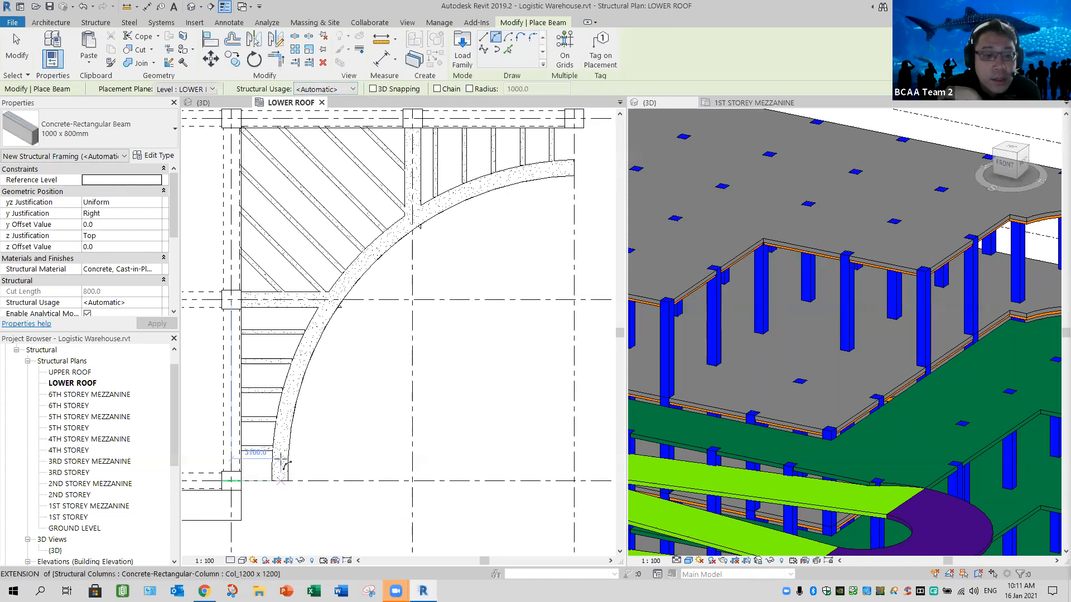
click(146, 216)
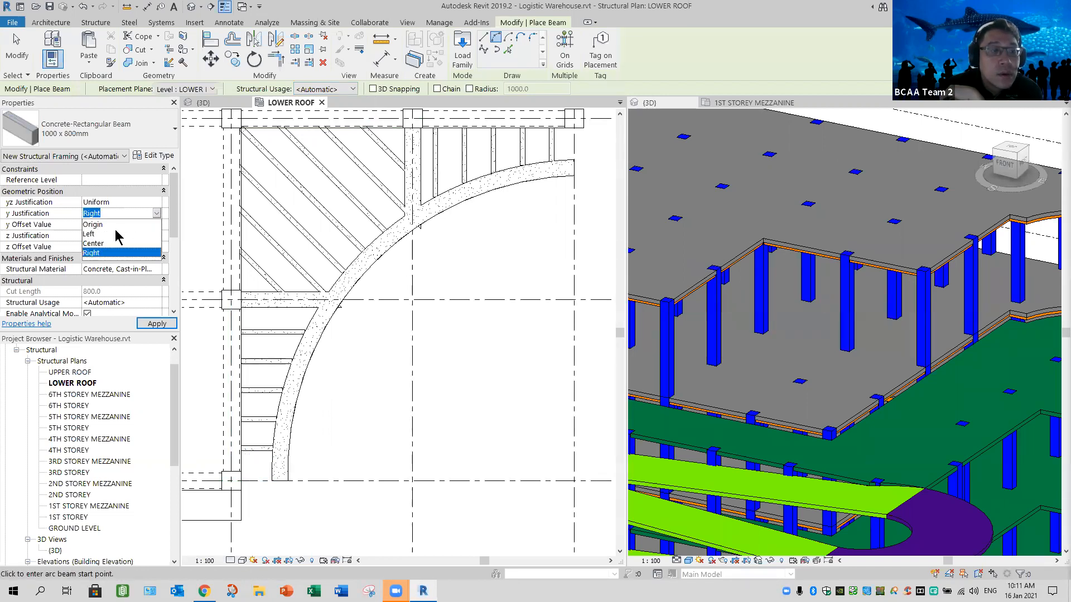
click(112, 224)
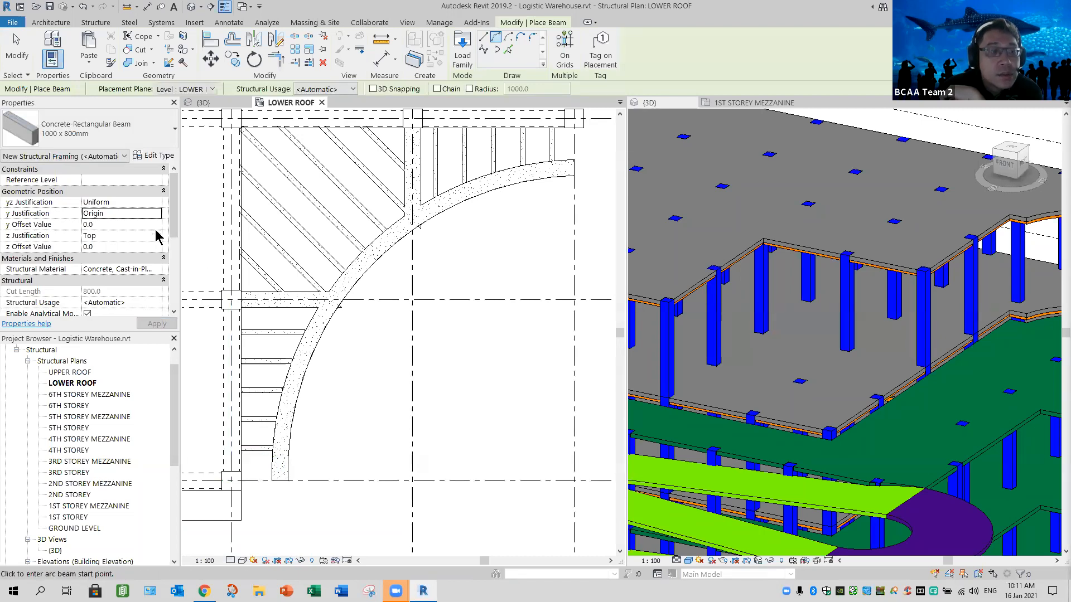
click(120, 214)
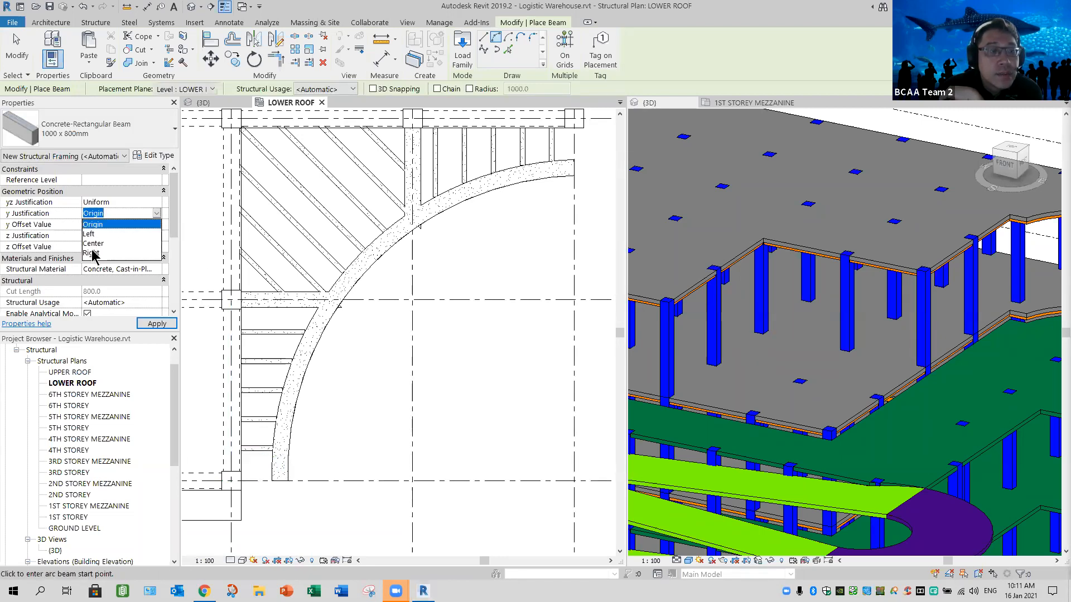
click(93, 254)
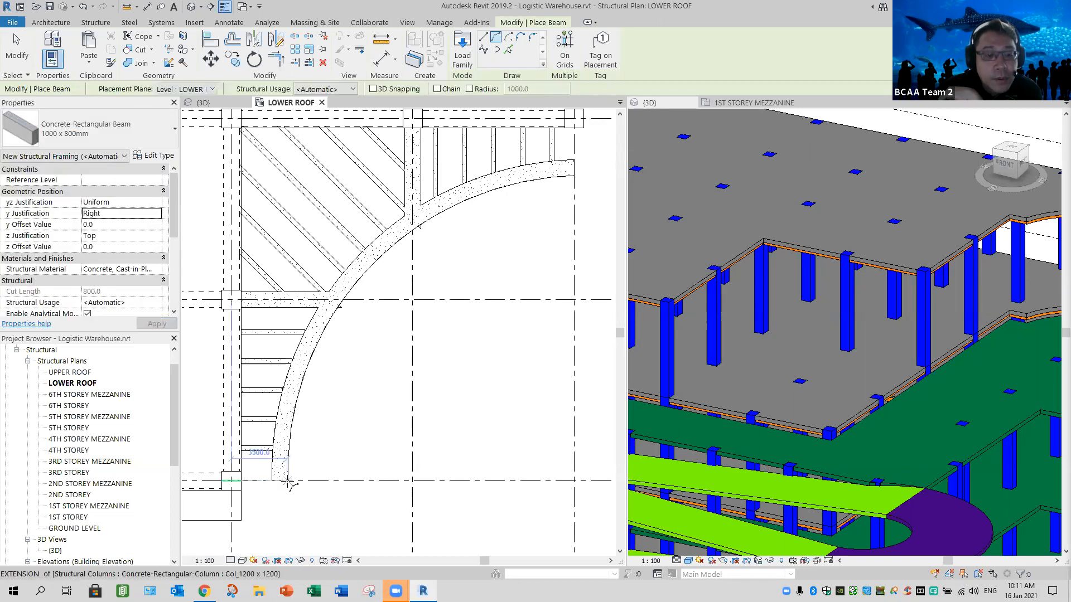
- Place the 1000 x 800mm beam along the linked trellis's outer curve by picking its edge, and check it in 3D
scroll(296, 481, up, 2)
scroll(296, 481, up, 1)
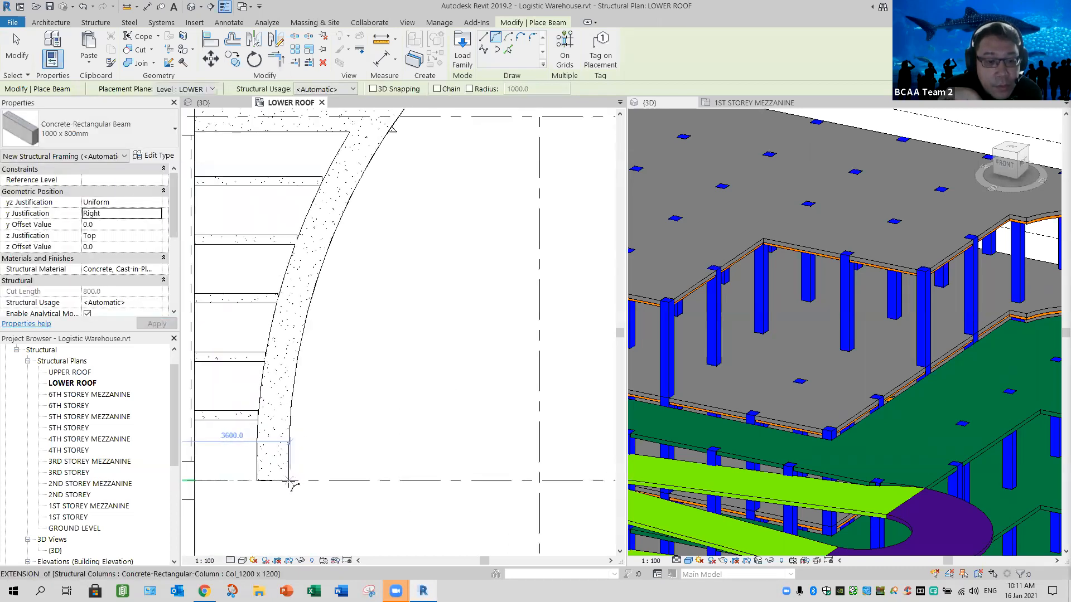
scroll(298, 486, up, 1)
scroll(299, 487, up, 2)
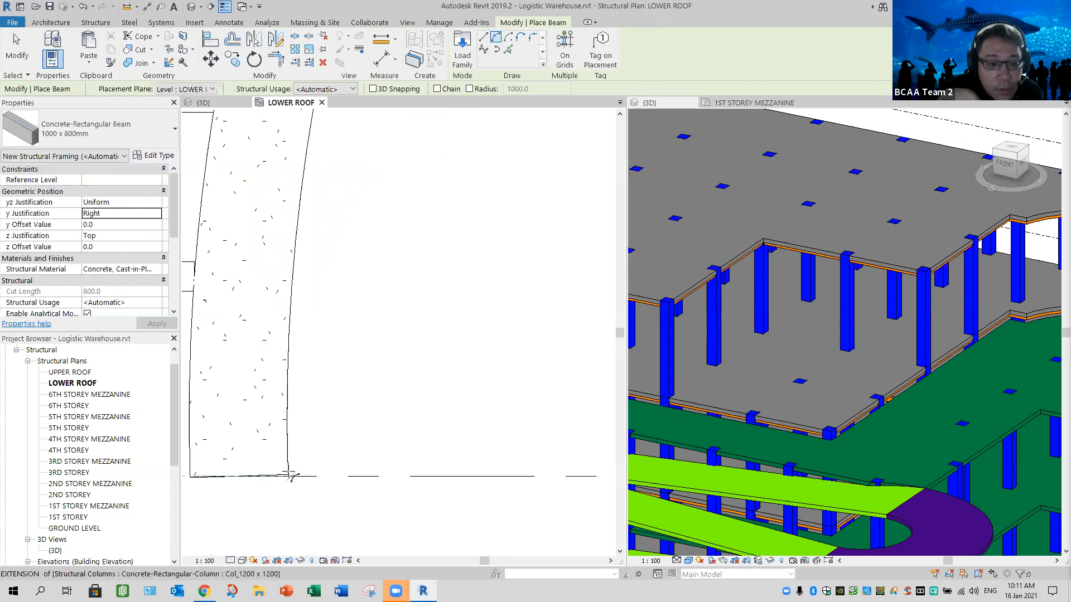
middle_drag(323, 414, 370, 461)
scroll(370, 460, up, 4)
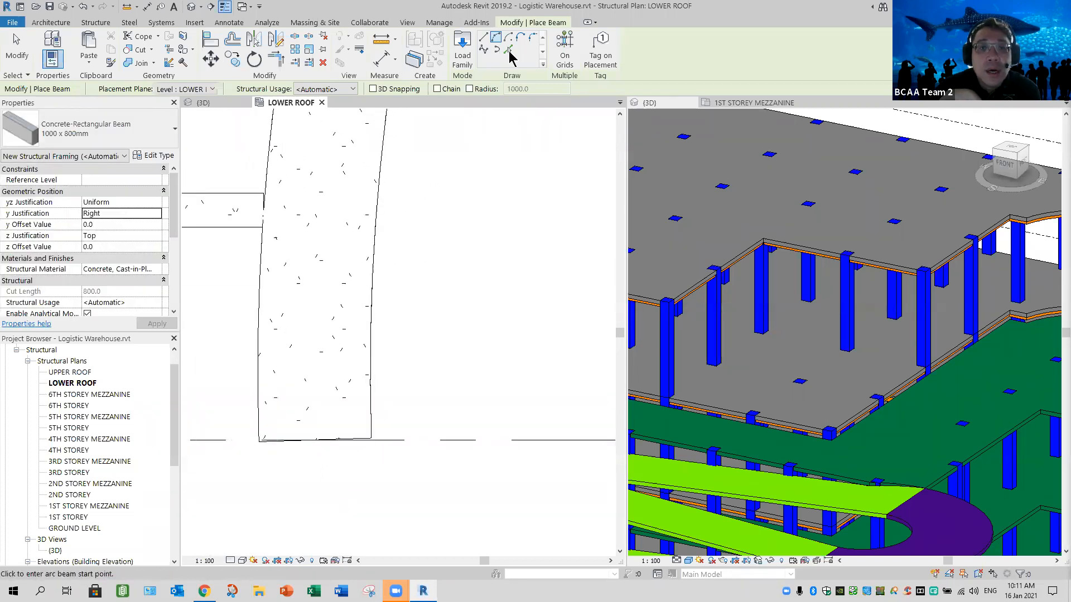
click(508, 51)
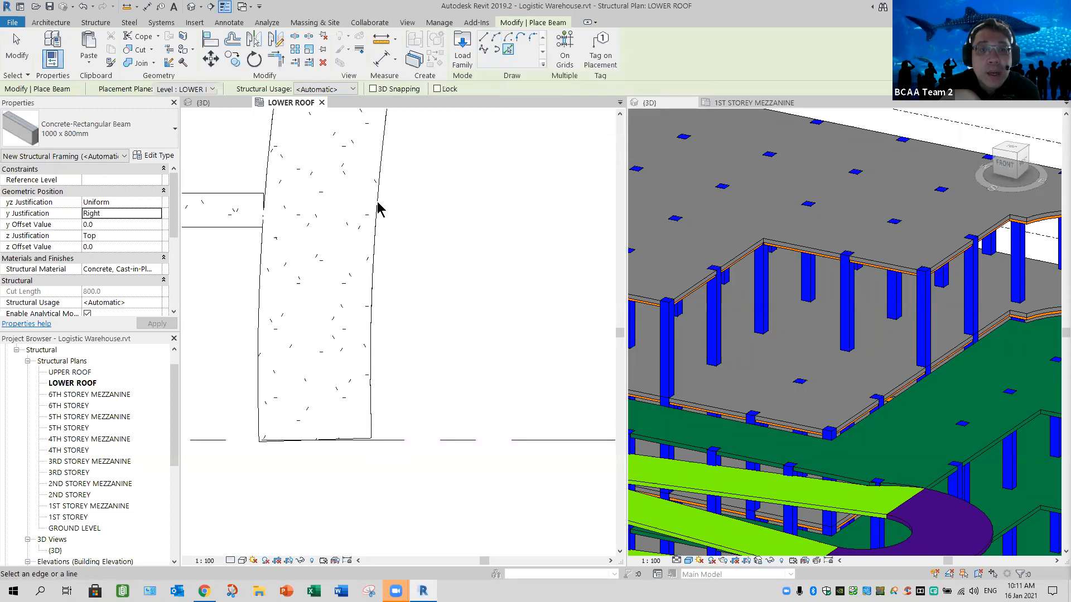
click(453, 237)
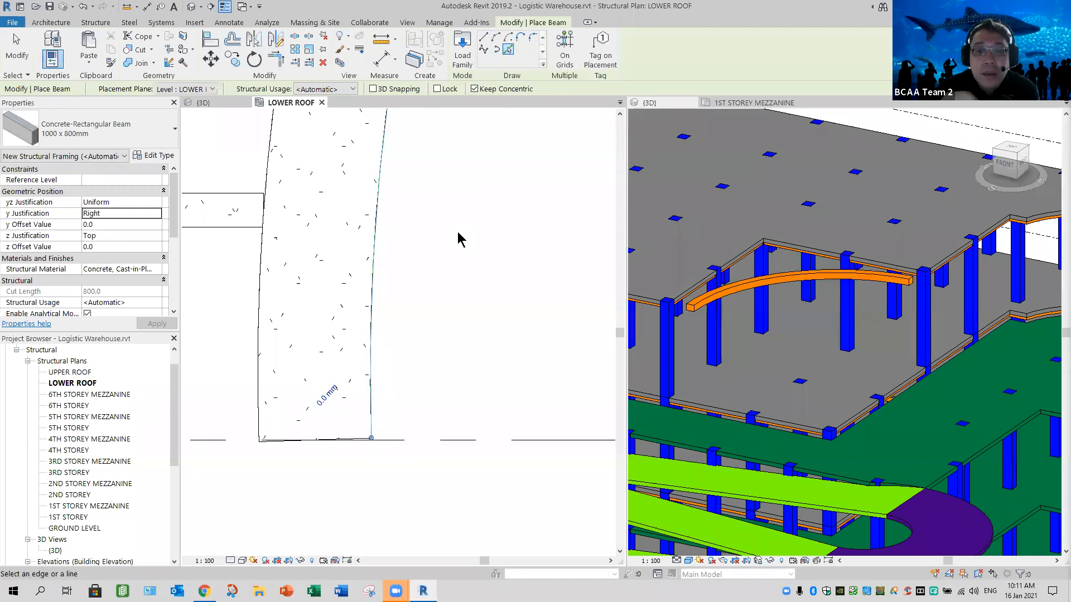
scroll(478, 243, down, 5)
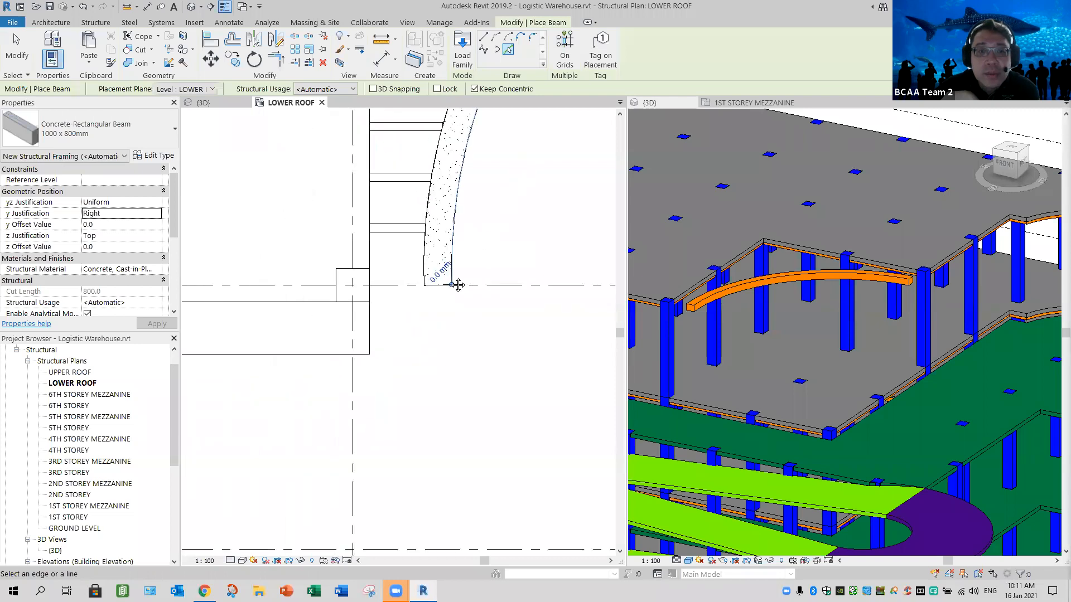
middle_drag(555, 146, 311, 283)
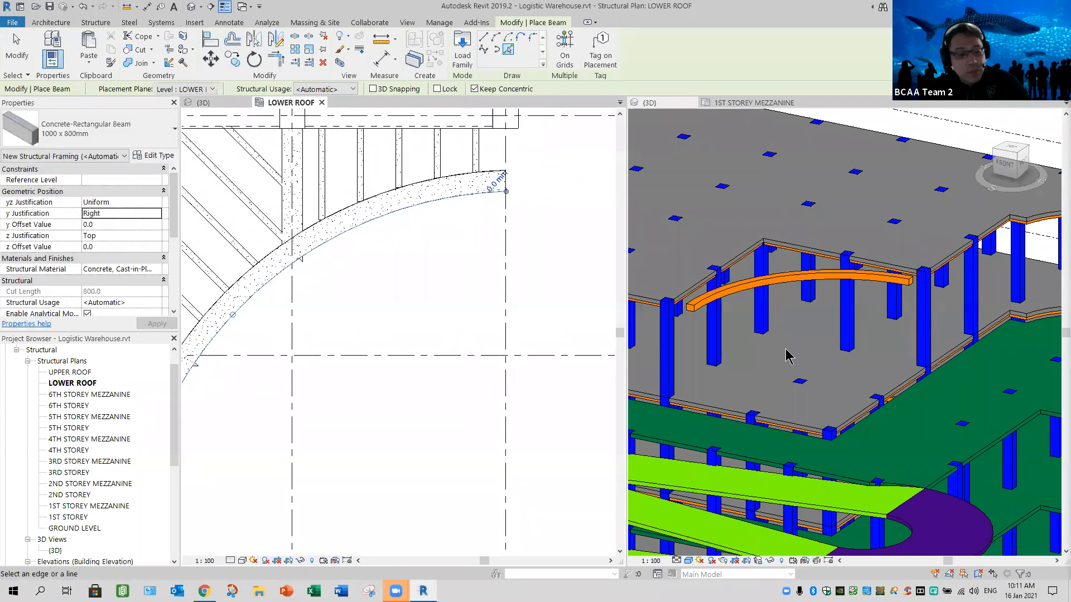
shift+middle_drag(796, 356, 848, 398)
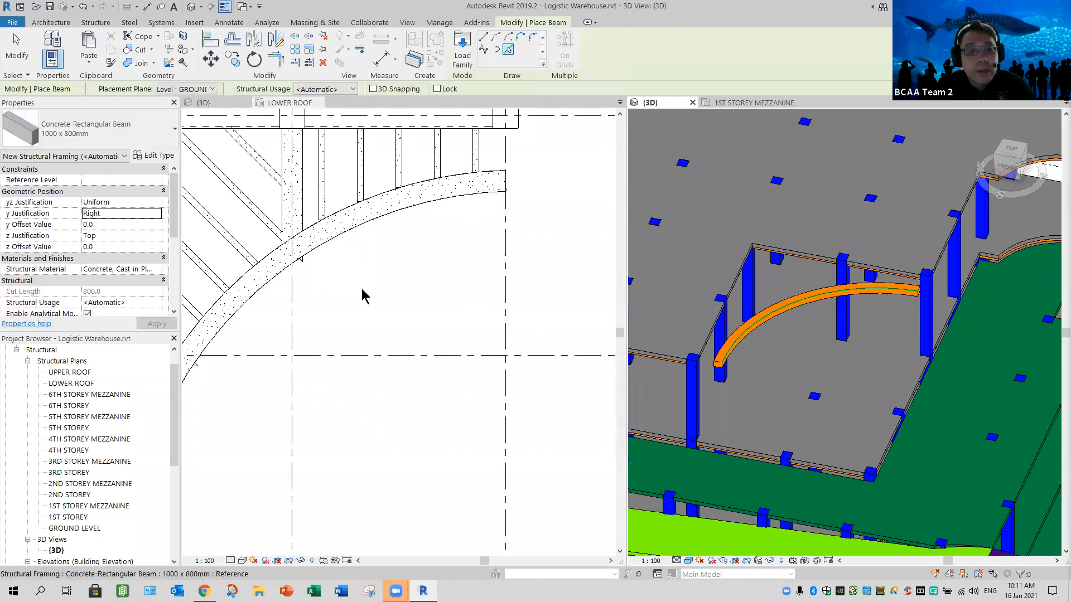
- Place a straight 1000 x 800mm beam between the column and the curved beam by picking the linked horizontal beam's lower edge
scroll(356, 304, down, 3)
middle_drag(365, 321, 479, 304)
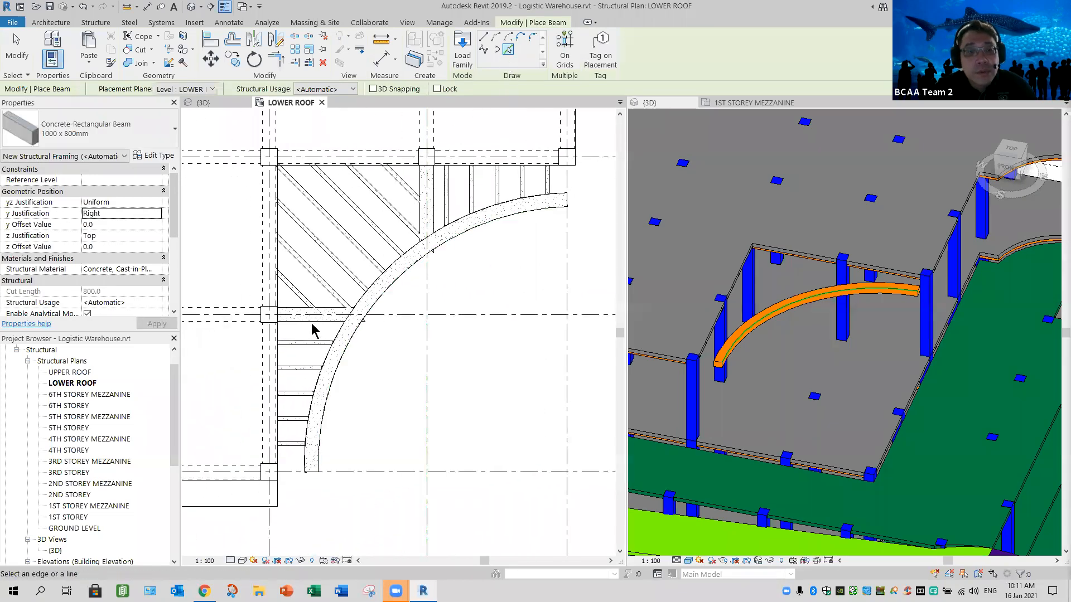
click(372, 381)
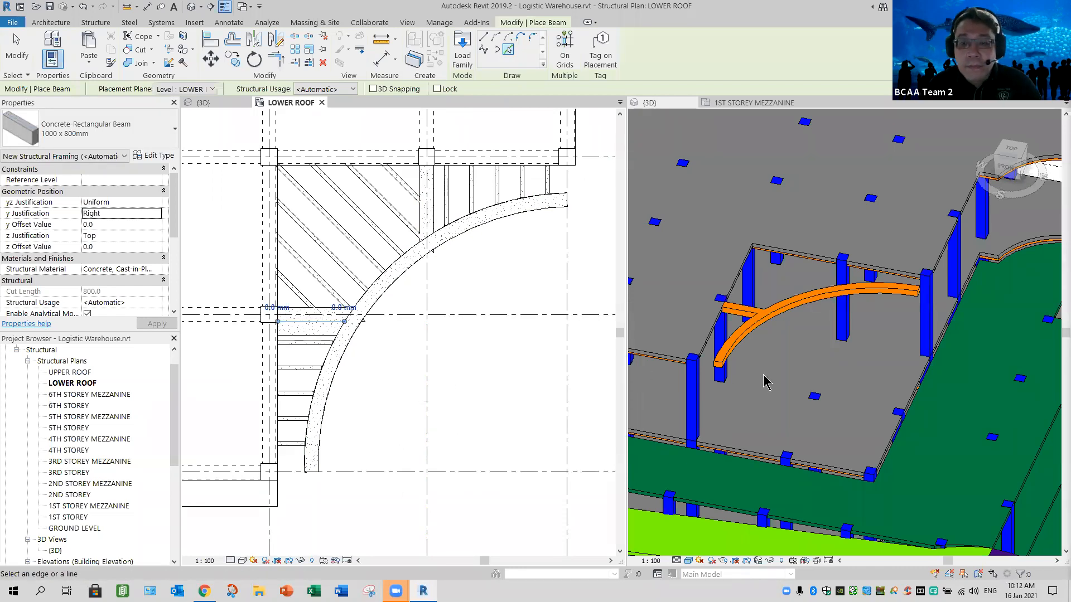
shift+middle_drag(750, 385, 591, 363)
shift+middle_drag(705, 411, 769, 428)
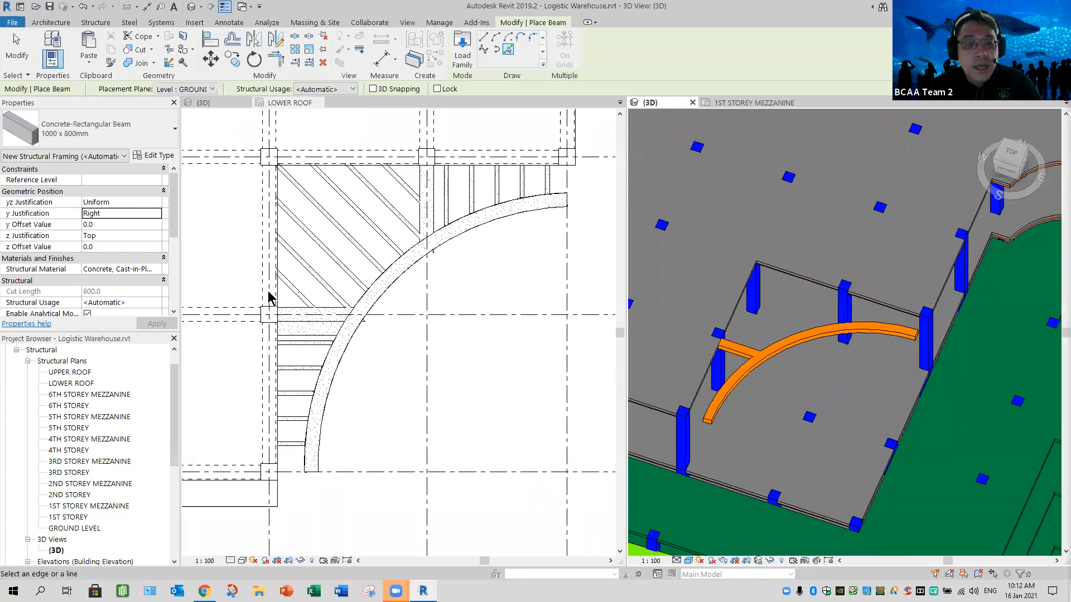
shift+middle_drag(755, 404, 751, 344)
scroll(737, 304, up, 3)
scroll(703, 308, up, 2)
key(a)
key(l)
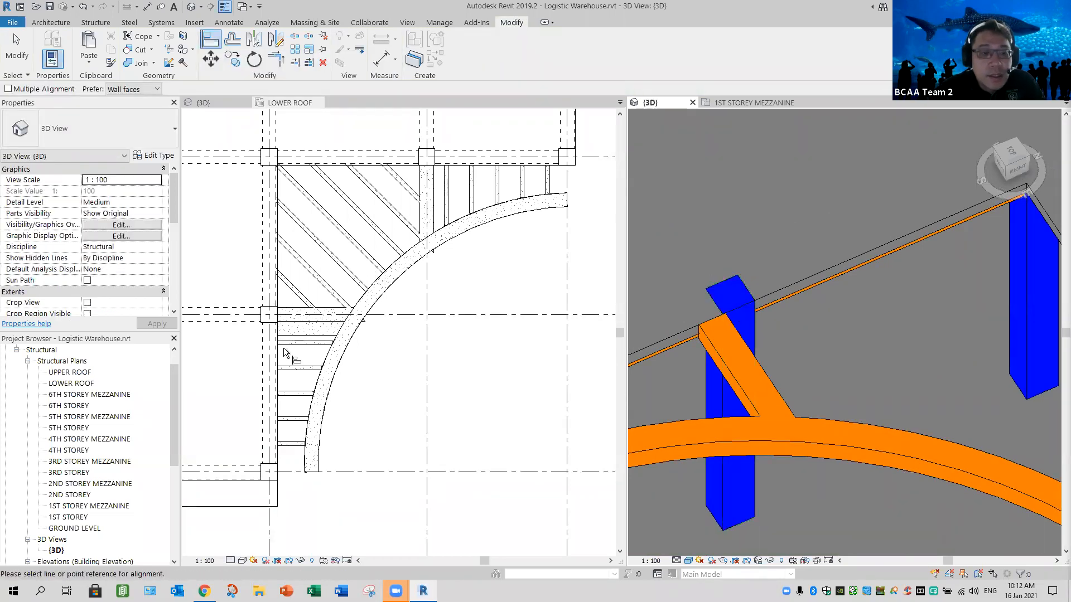
scroll(284, 349, up, 3)
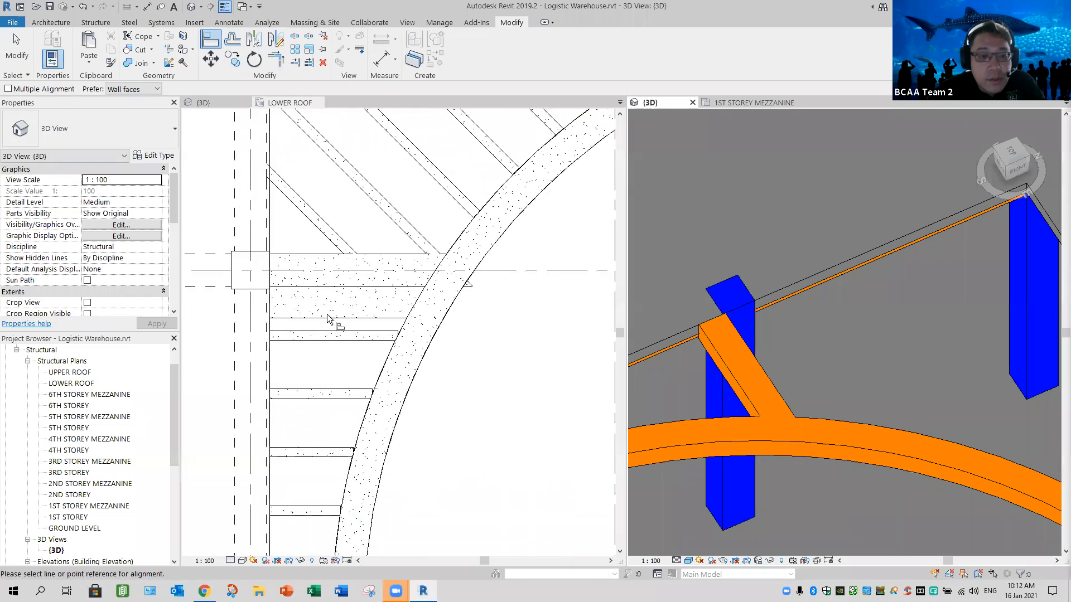
click(347, 299)
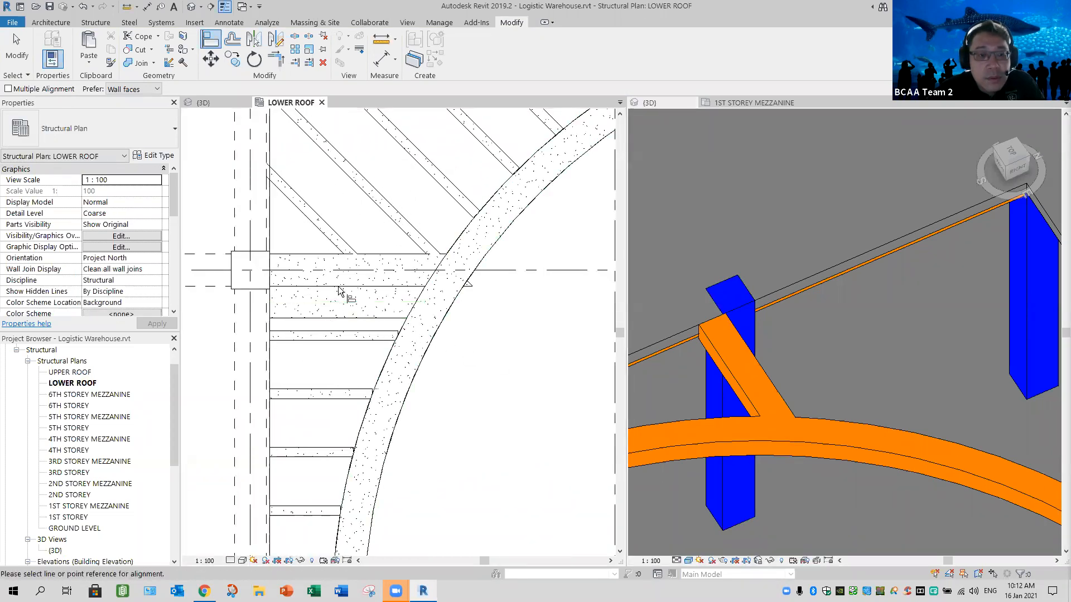
key(Tab)
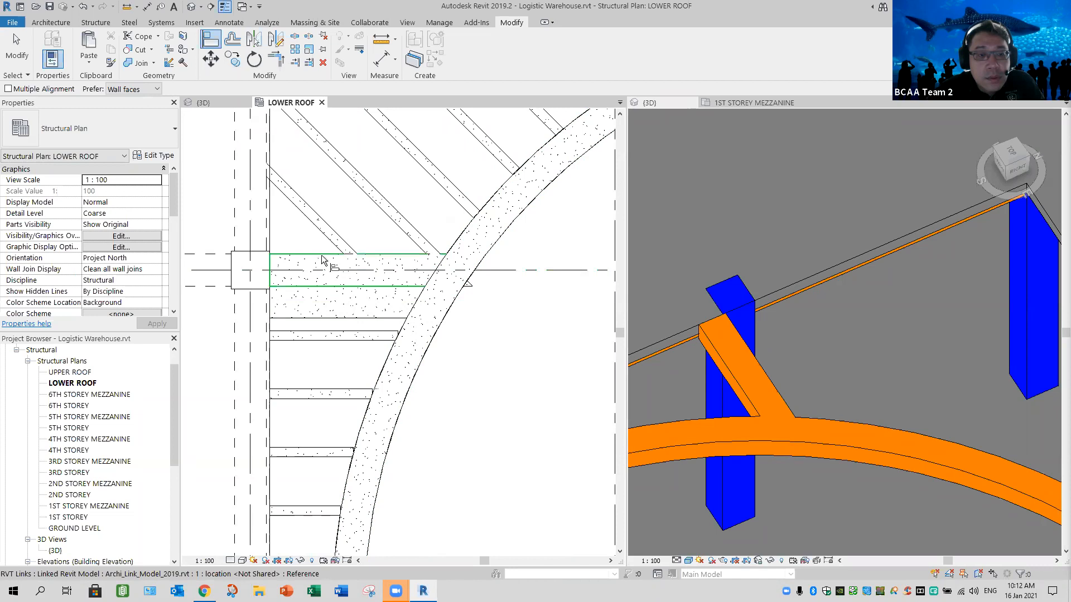
click(322, 287)
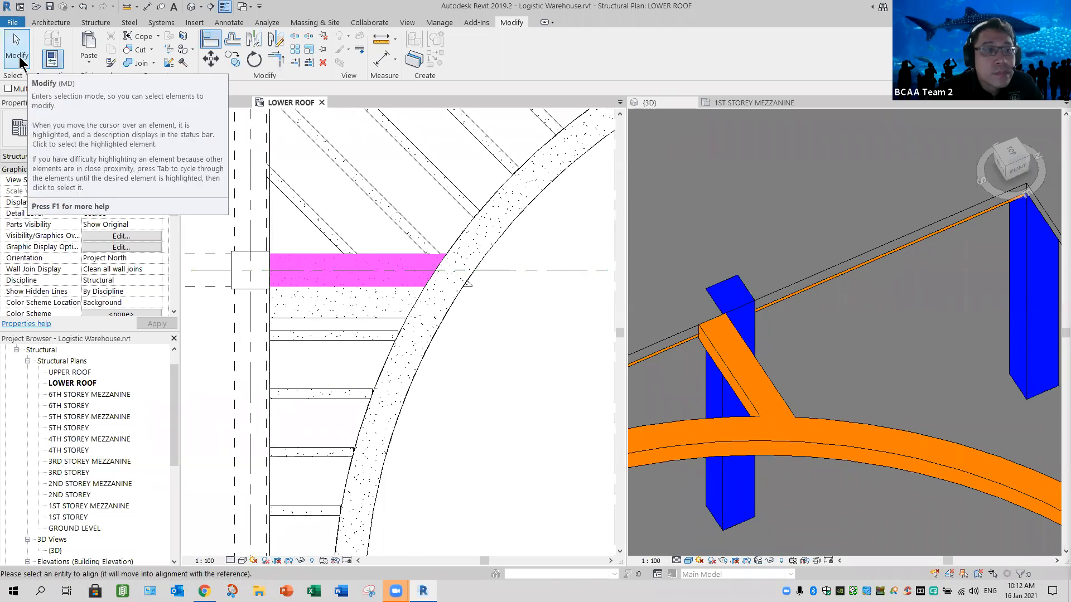
- Align the straight horizontal 1000 x 800mm beam's upper edge with the linked horizontal beam's upper edge
click(210, 40)
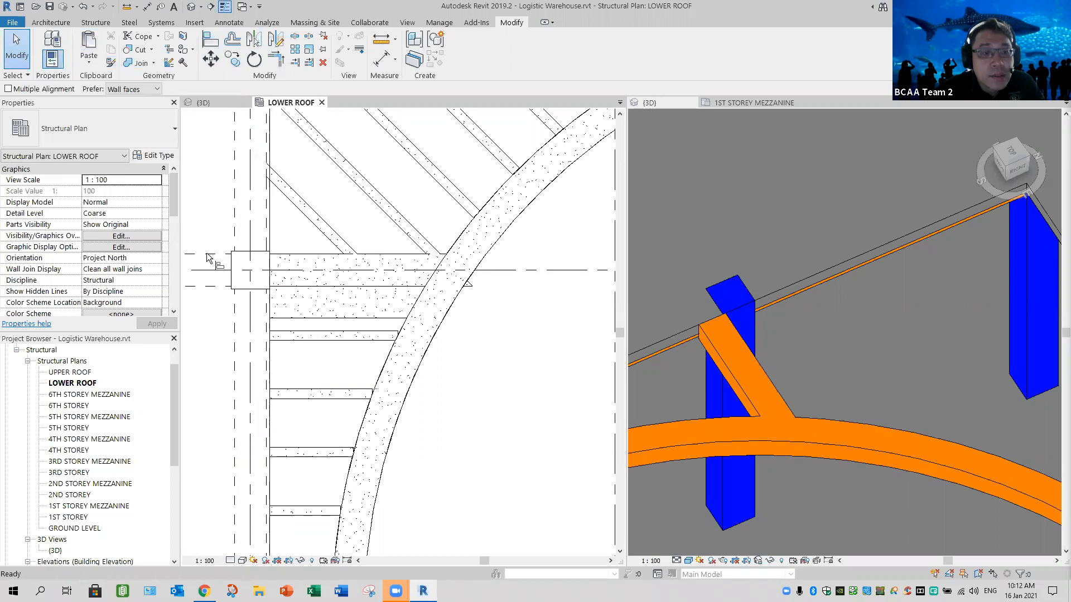
click(304, 254)
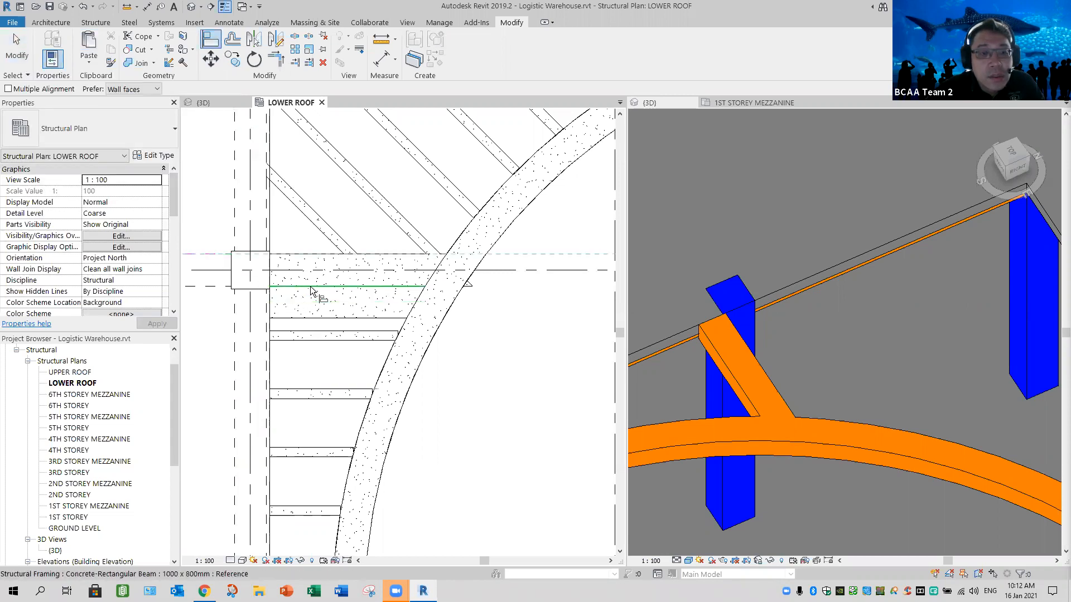
click(311, 286)
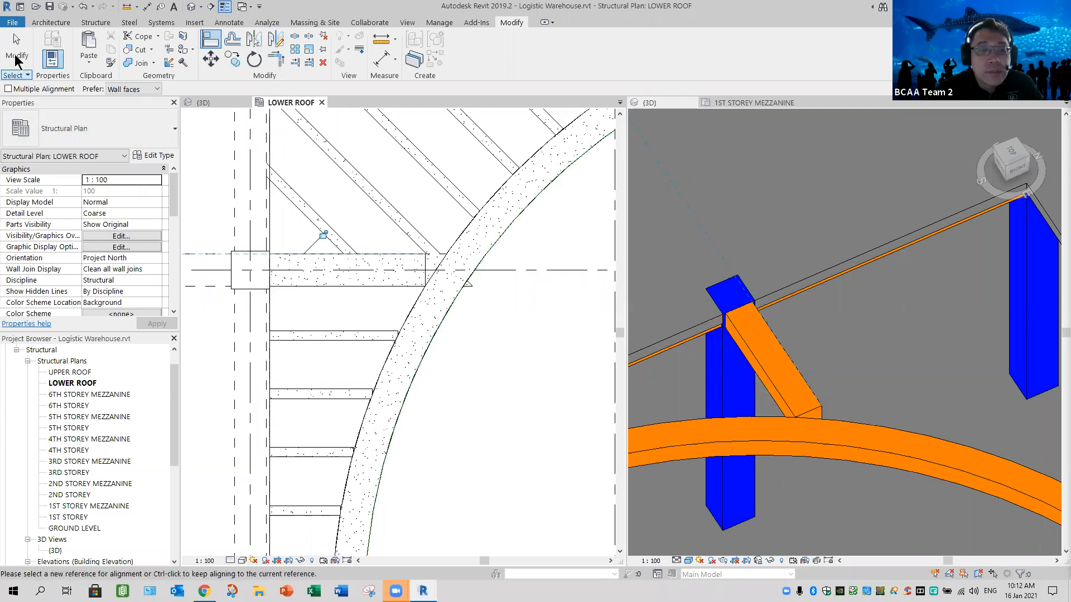
key(Escape)
- Extend the horizontal beam's free end into the curved beam so that the two join
scroll(382, 277, up, 3)
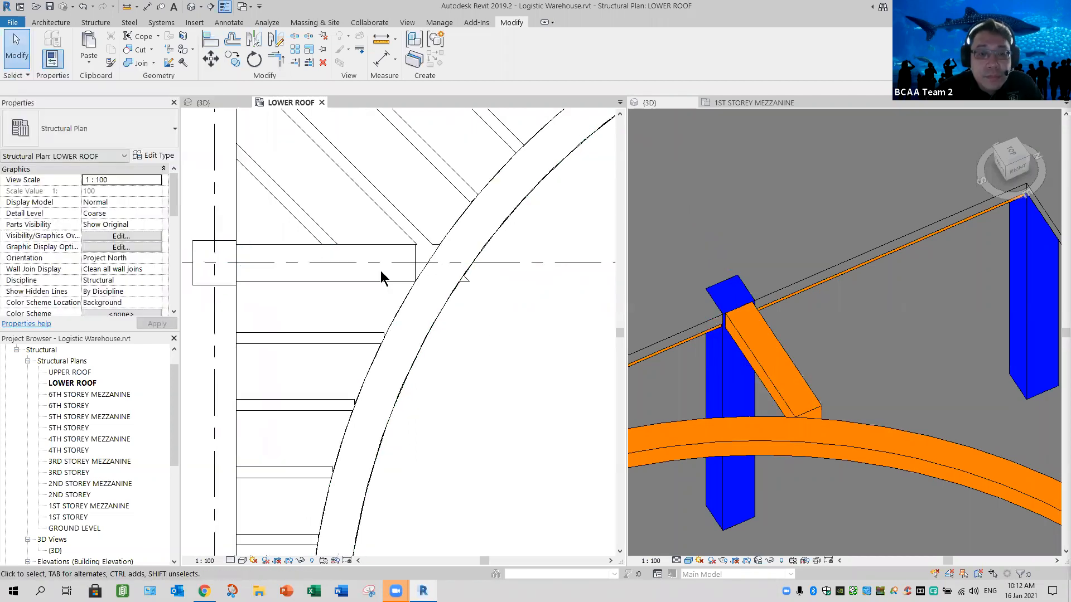
click(398, 227)
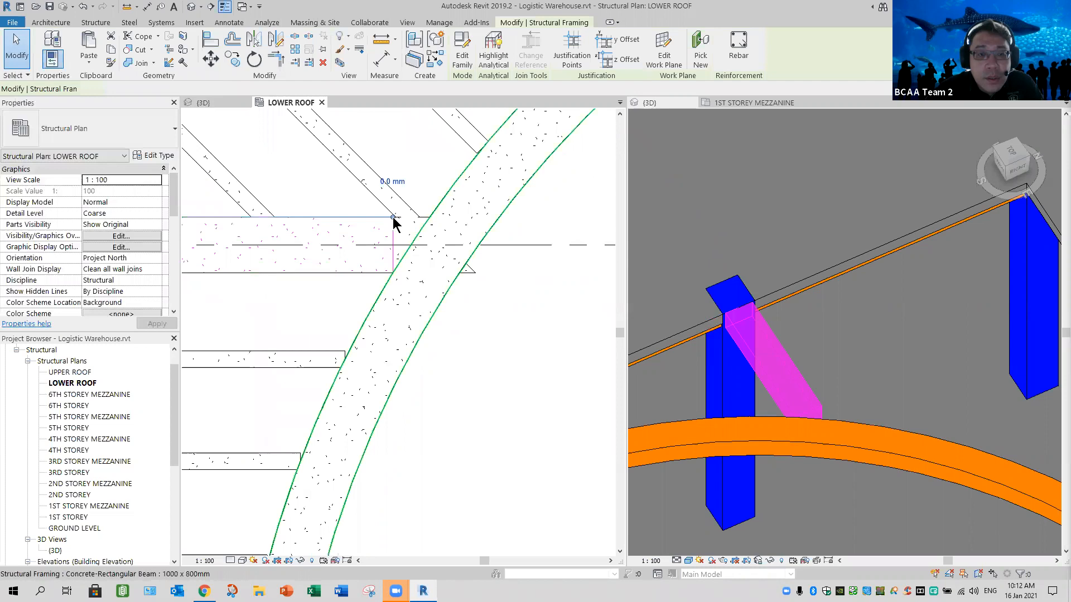
drag(423, 216, 451, 224)
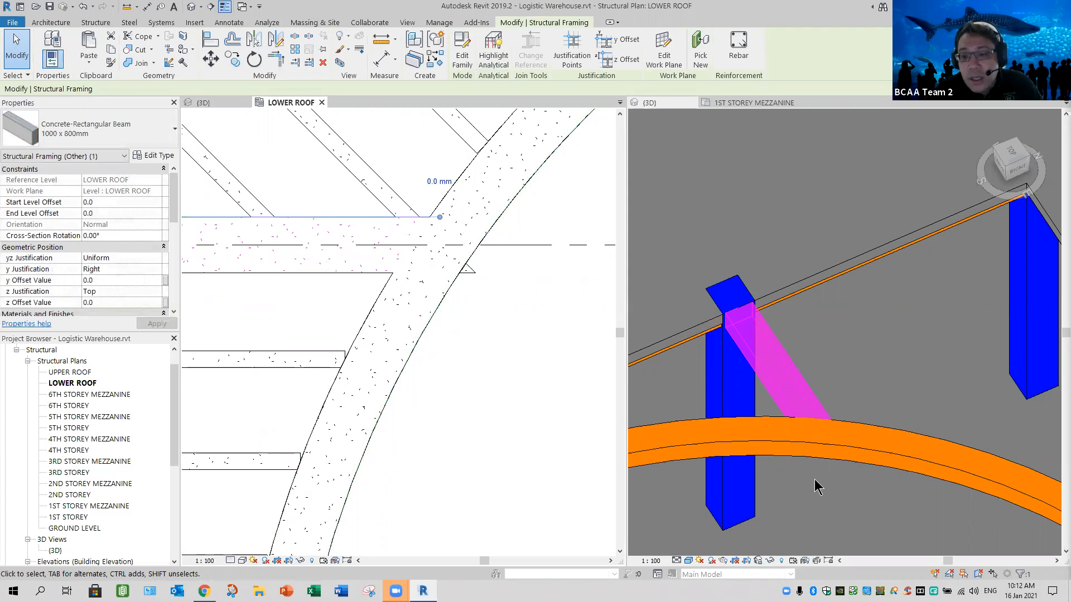
click(853, 502)
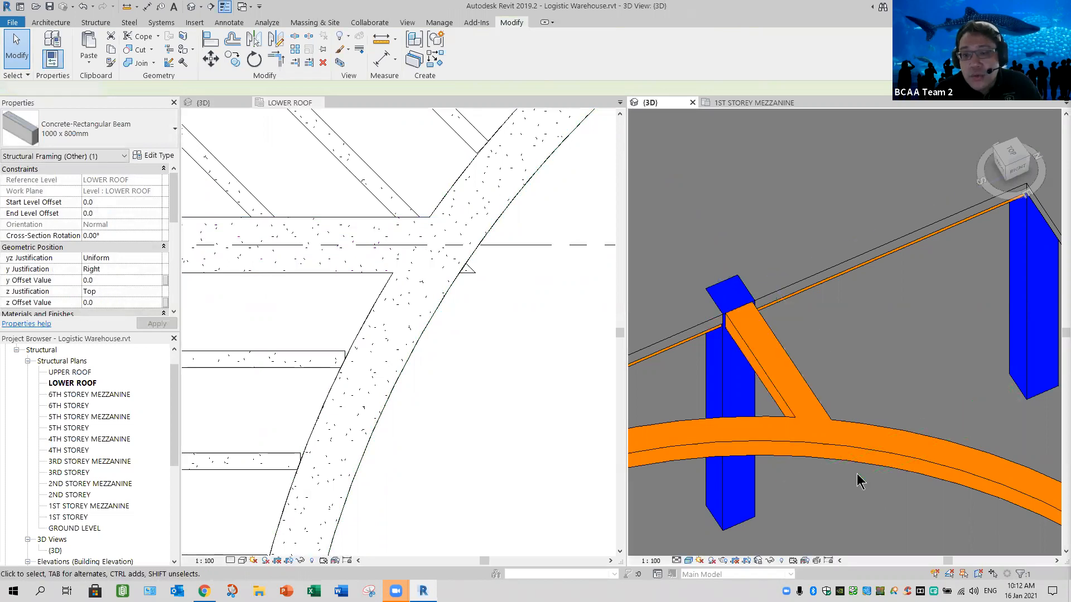
- Place a 1000 x 800mm beam with y Justification Origin between the upper column and the curved beam, picking the linked vertical beam's right edge
scroll(859, 480, down, 4)
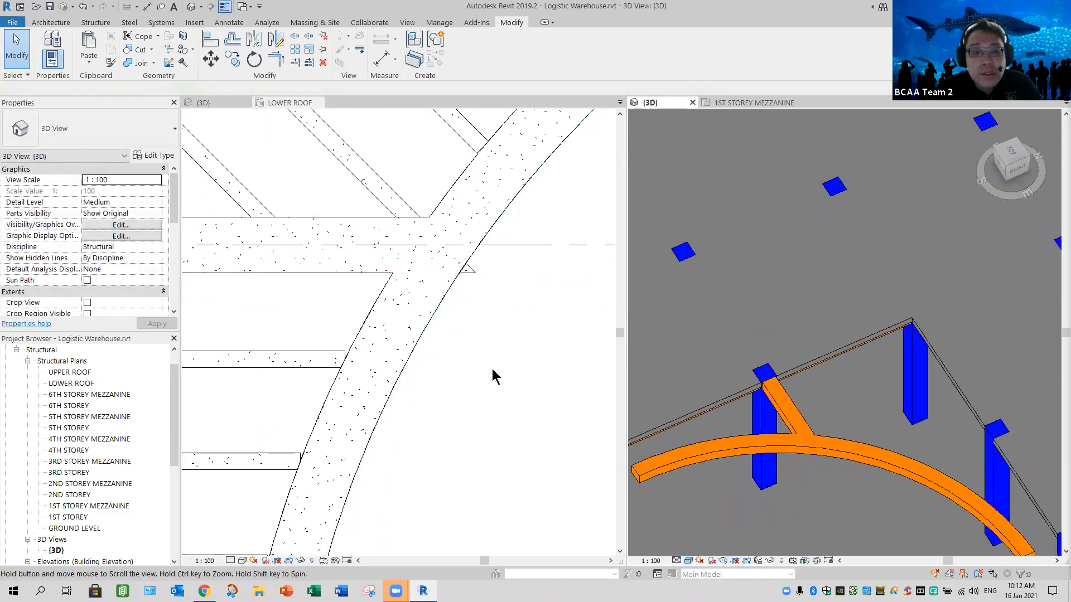
scroll(491, 368, down, 4)
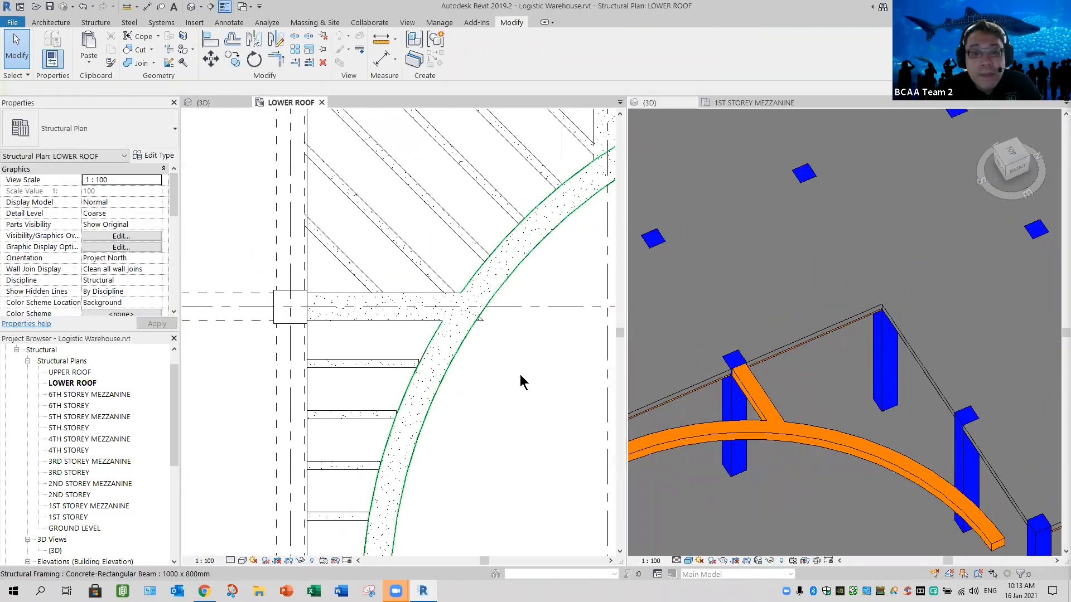
scroll(505, 397, down, 4)
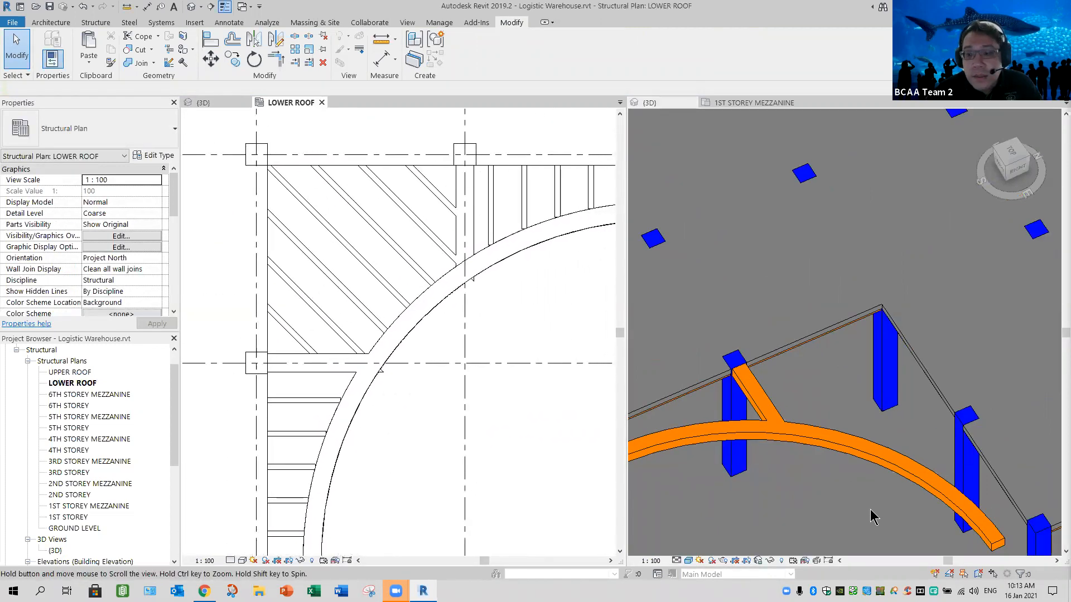
middle_drag(817, 481, 784, 455)
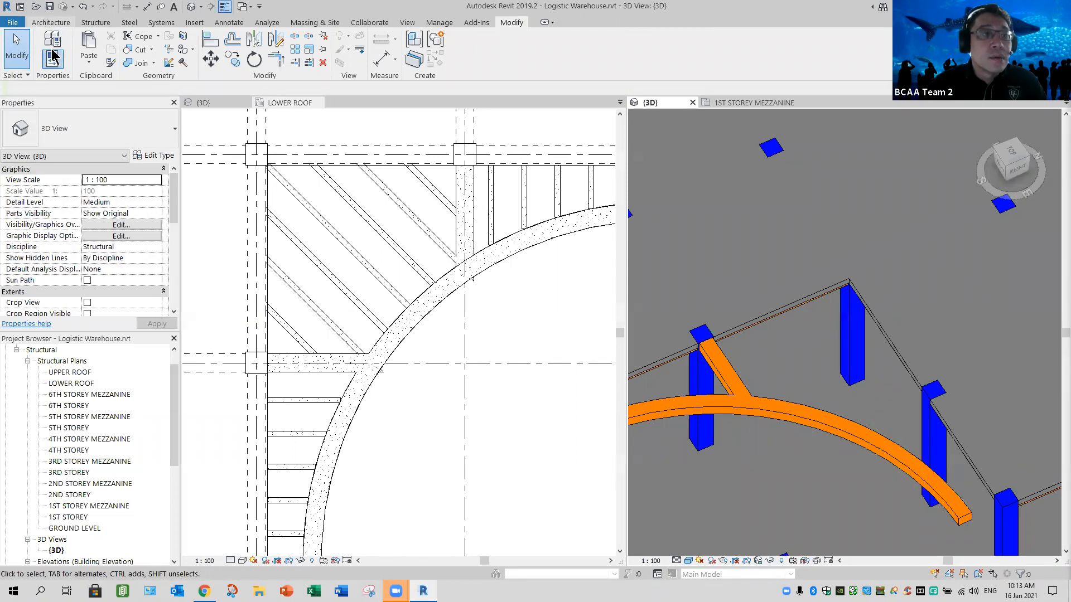
click(51, 23)
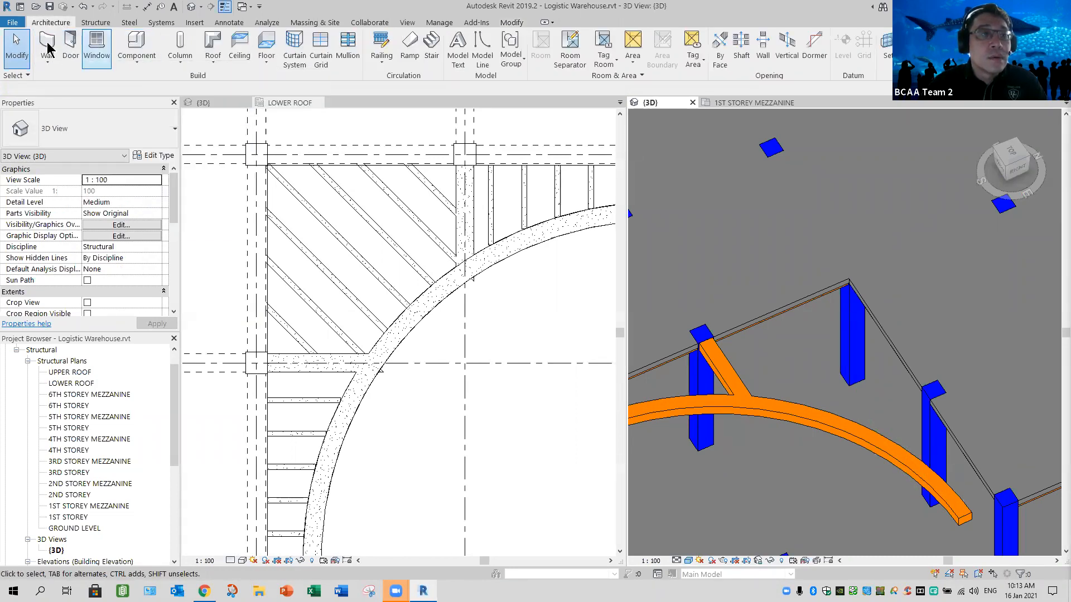
click(95, 22)
key(b)
key(m)
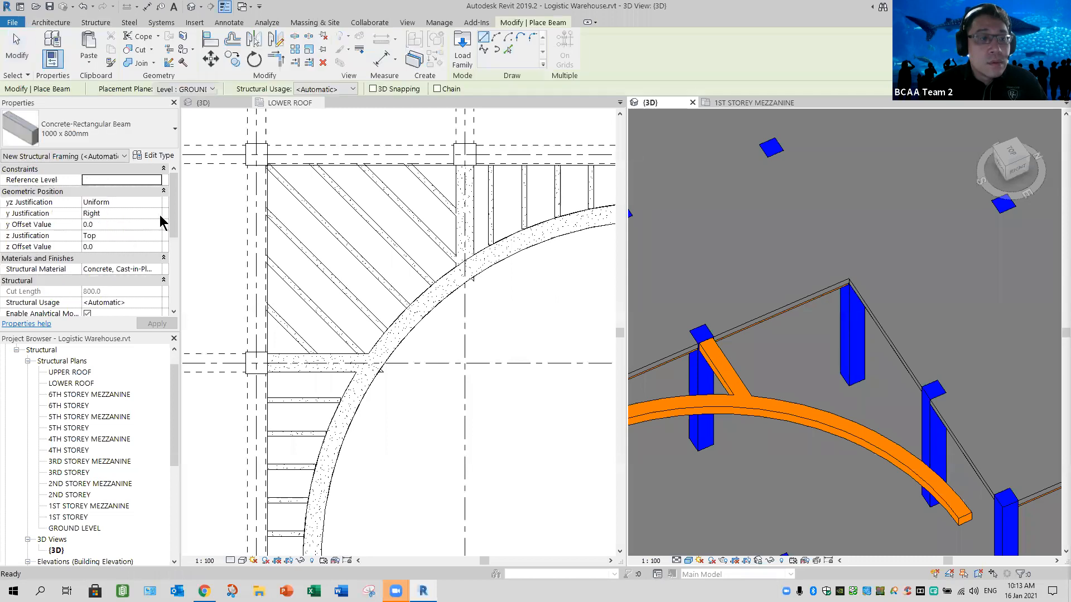
click(114, 214)
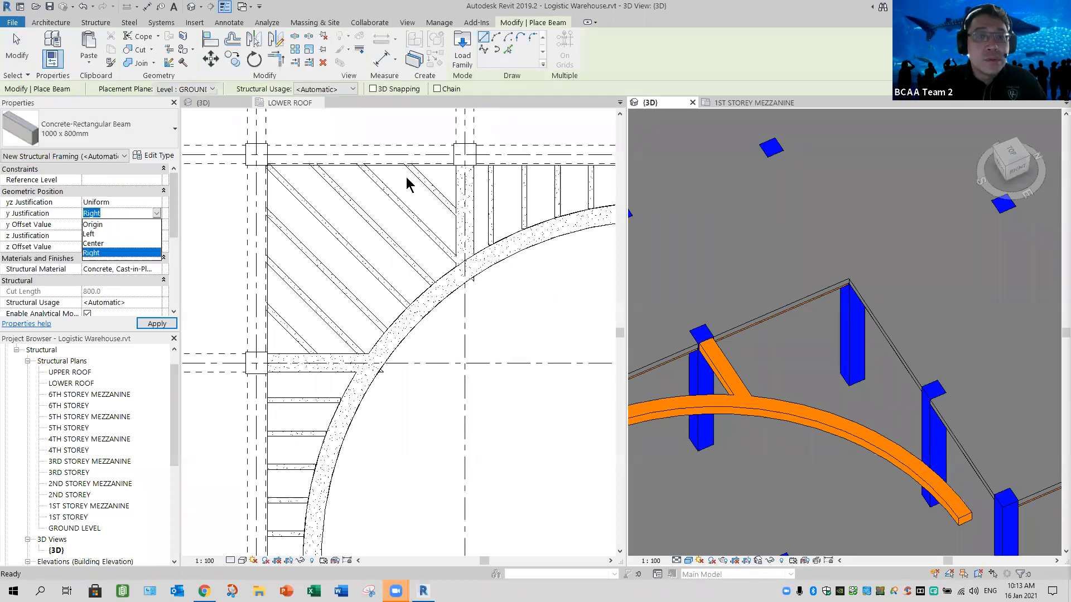
click(475, 217)
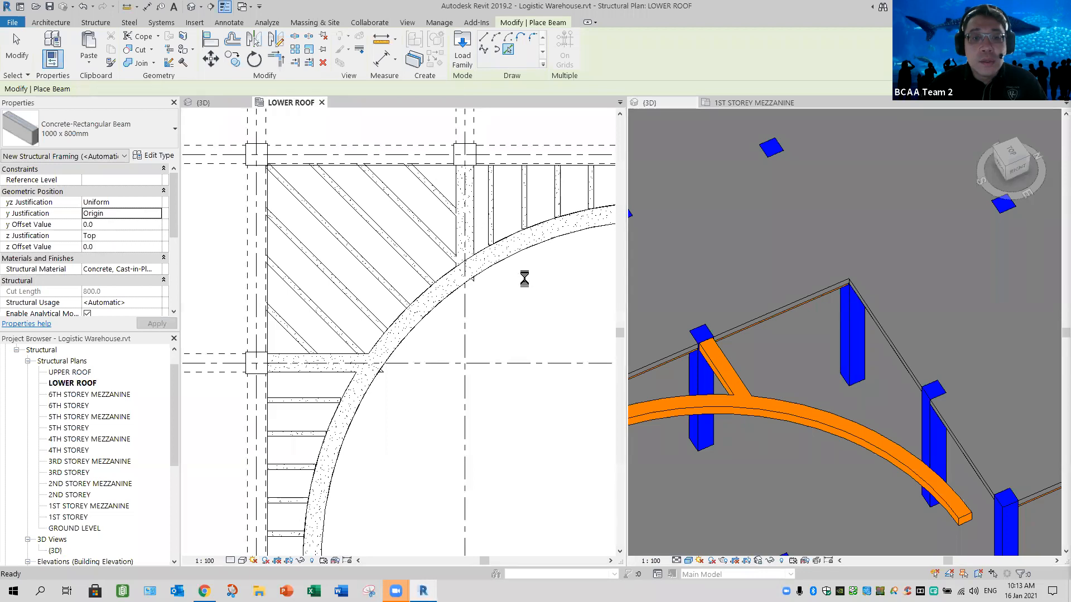
click(476, 305)
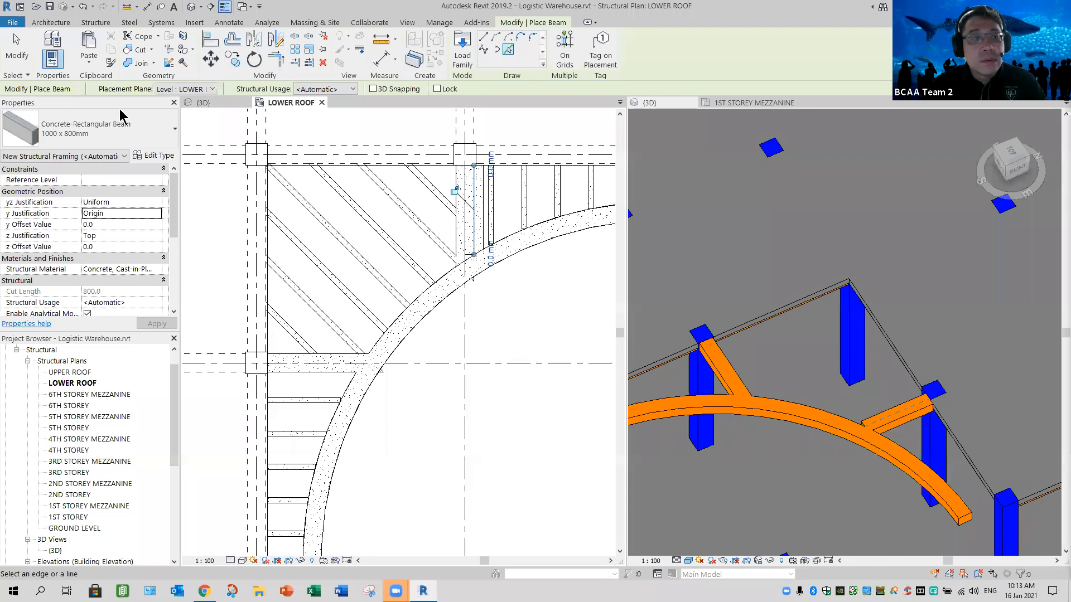
click(10, 59)
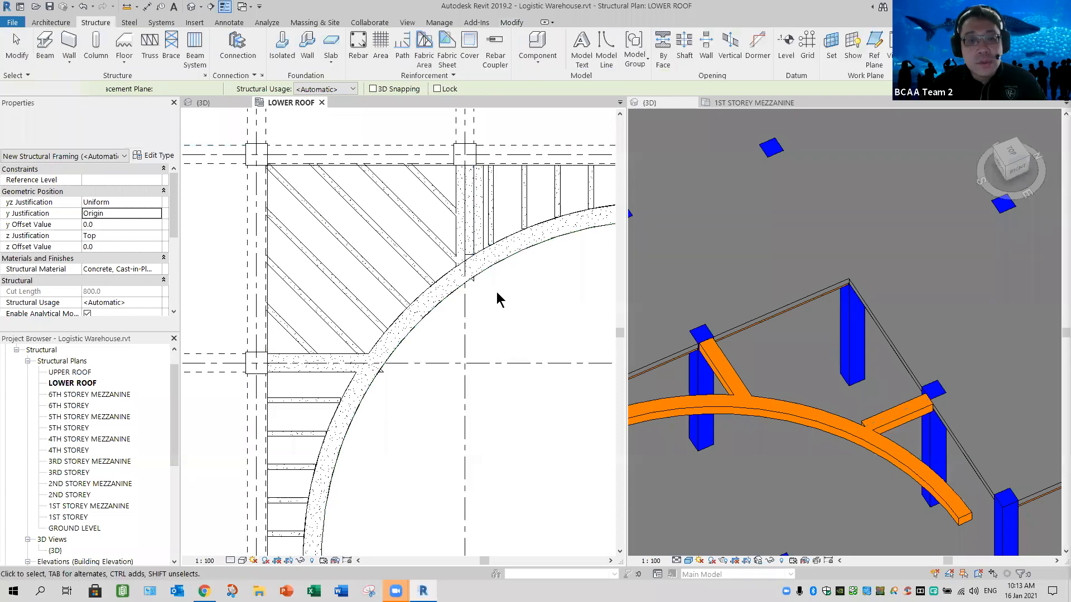
- Align the new vertical beam's right edge with the linked vertical beam's right edge below the column
scroll(447, 234, up, 2)
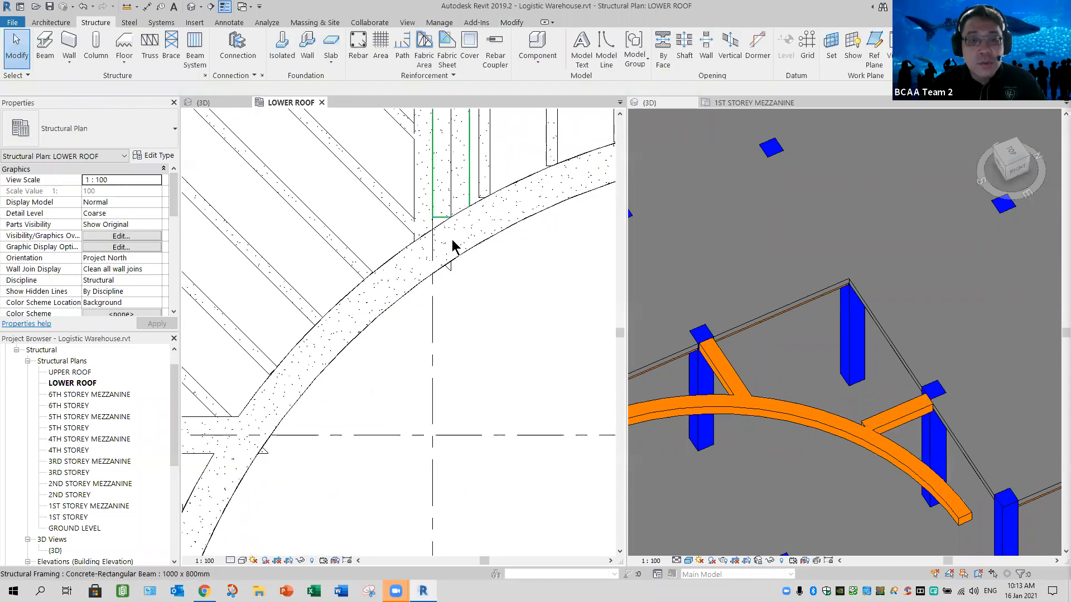
click(517, 273)
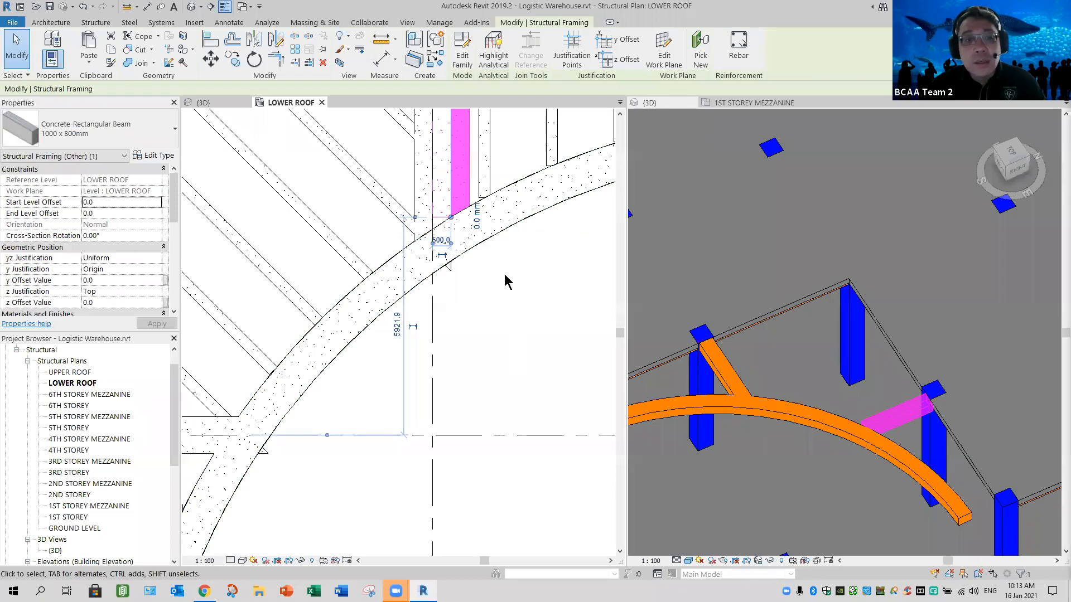
middle_drag(430, 120, 440, 264)
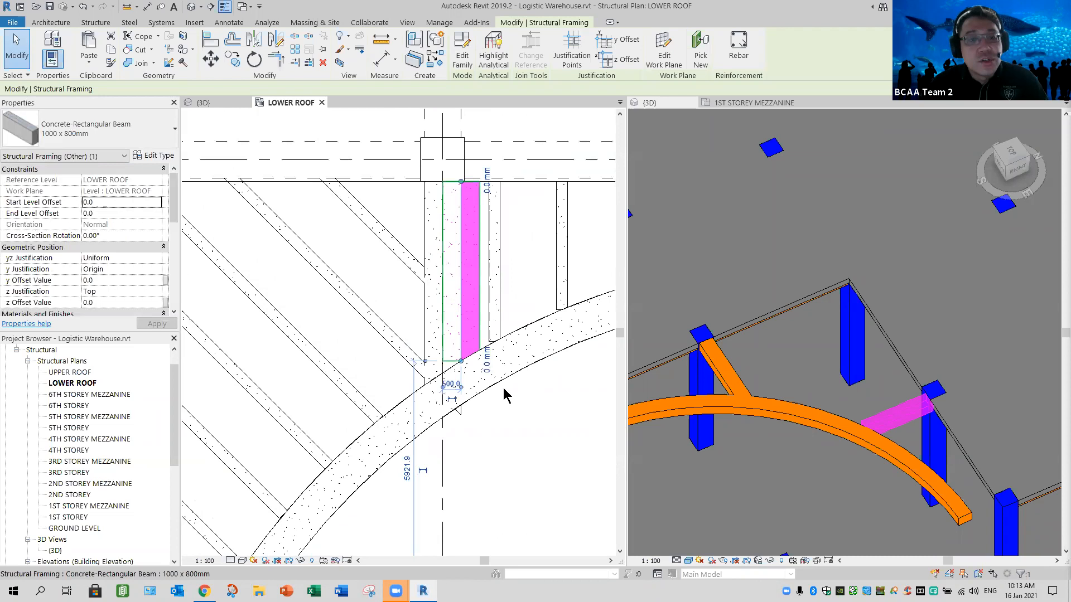
key(Escape)
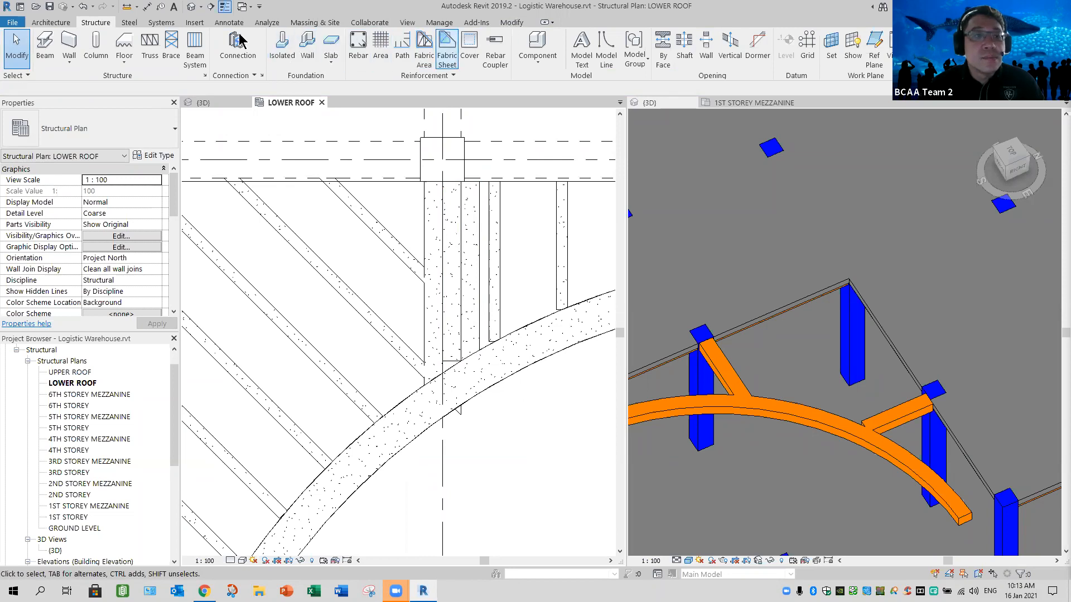
click(209, 42)
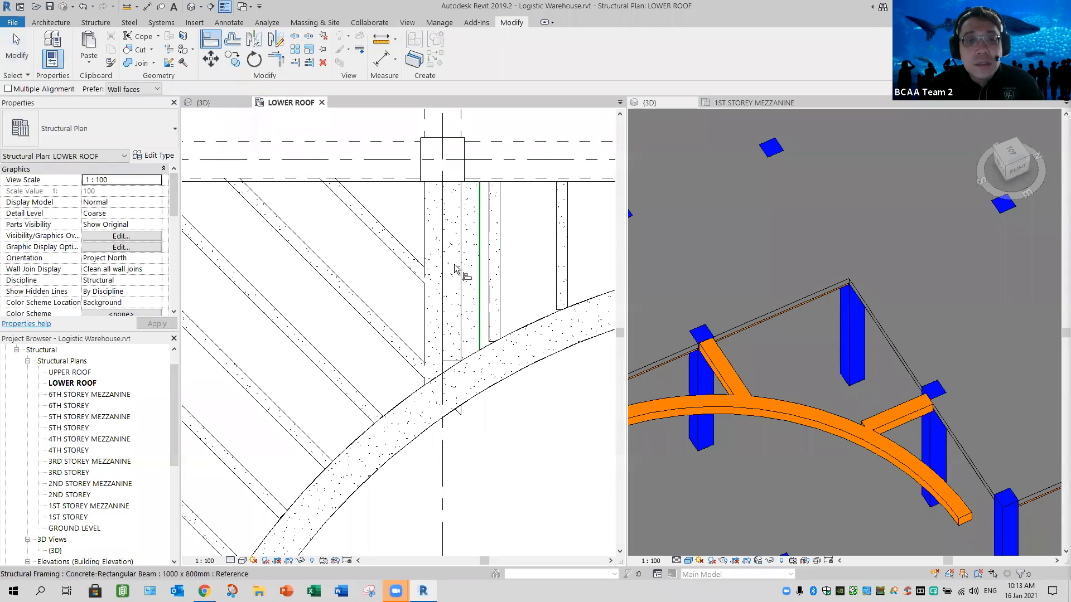
middle_drag(465, 143, 454, 173)
click(450, 141)
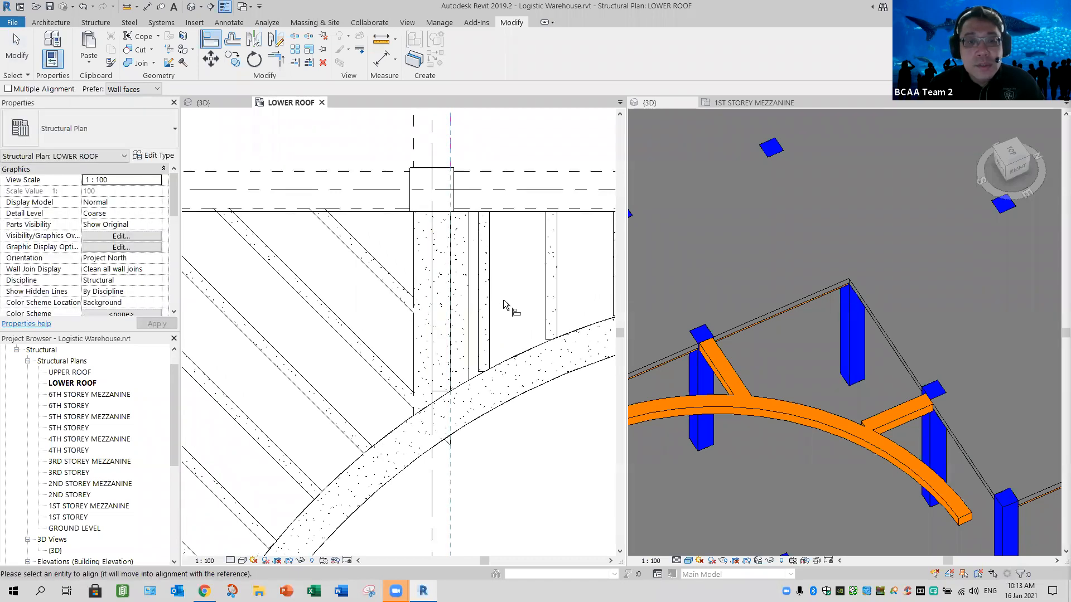
click(468, 270)
key(Escape)
key(Escape)
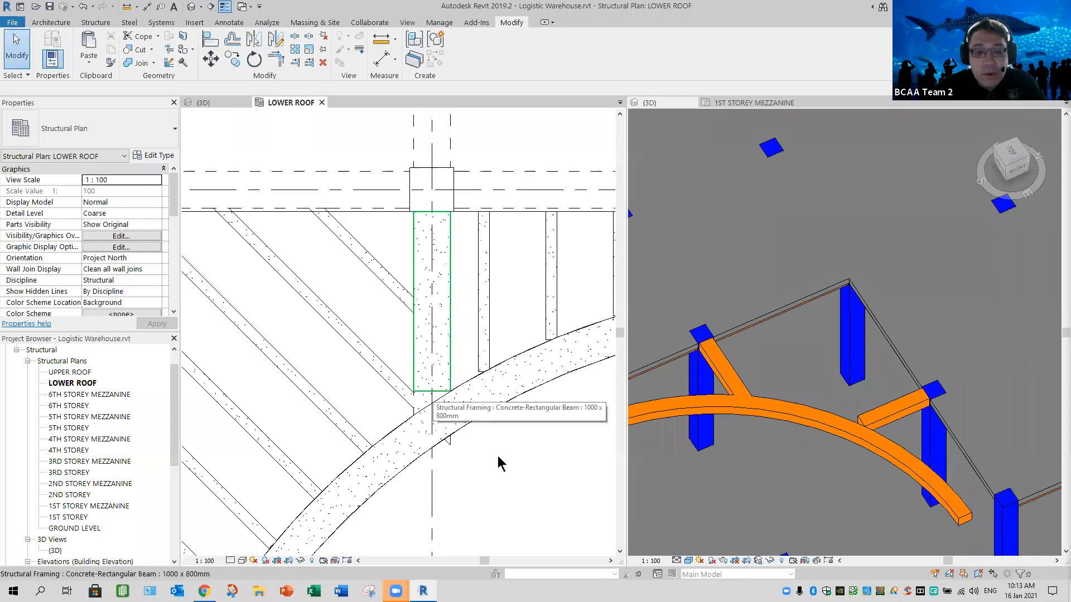
- Extend the vertical beam's lower end into the curved beam and check both connecting beams in 3D
click(512, 420)
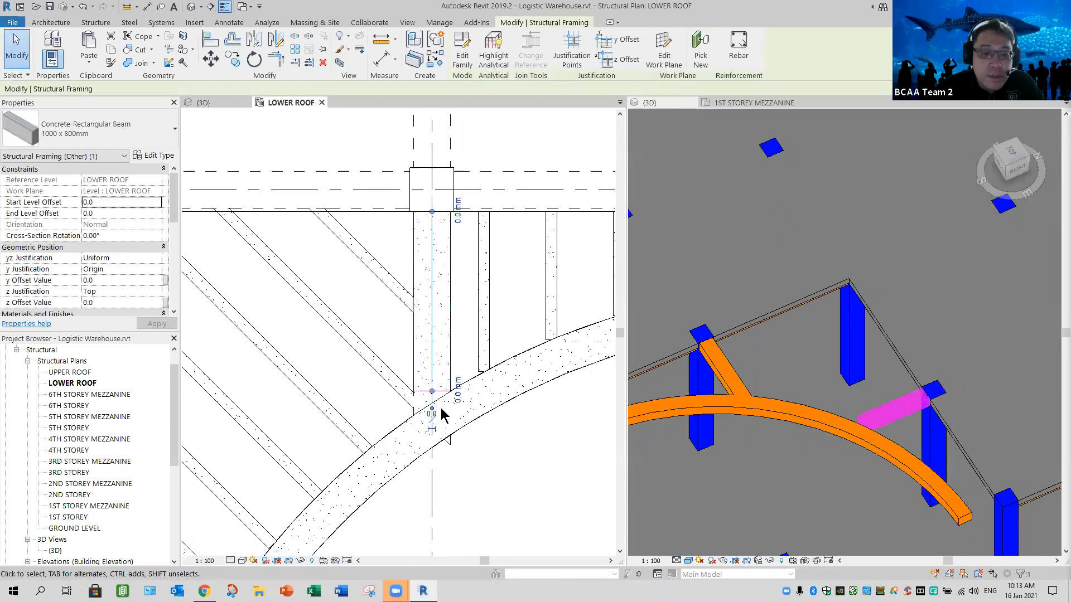
scroll(402, 374, up, 1)
drag(405, 368, 403, 420)
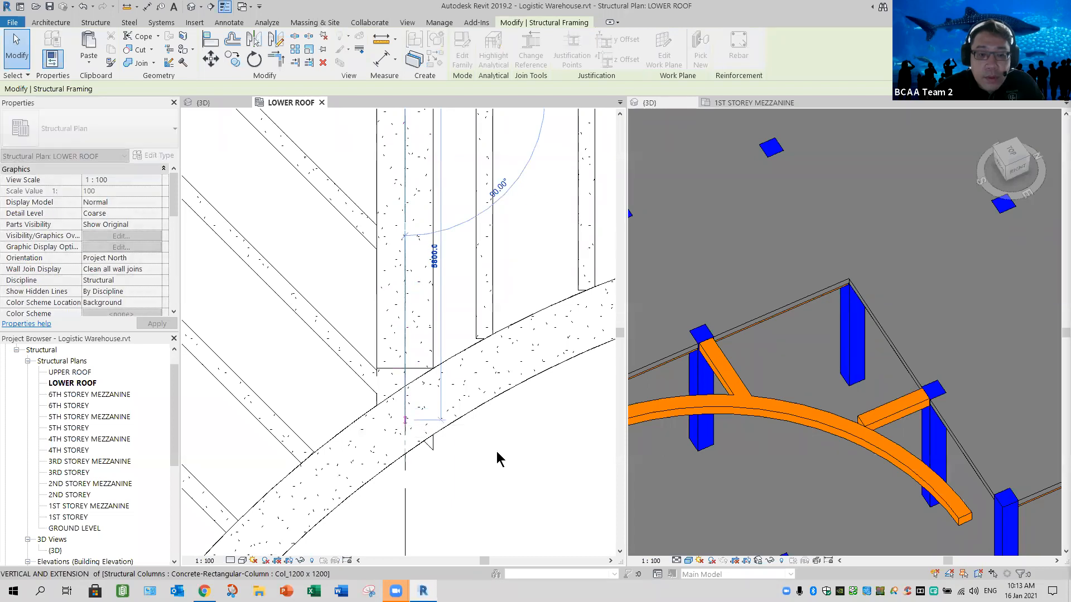
click(498, 452)
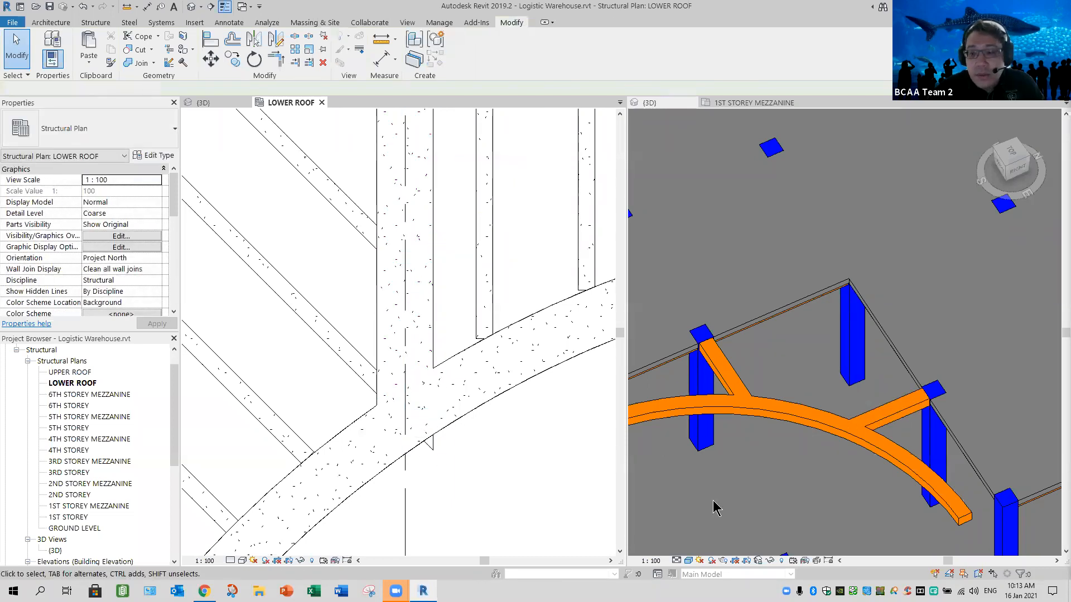
click(740, 460)
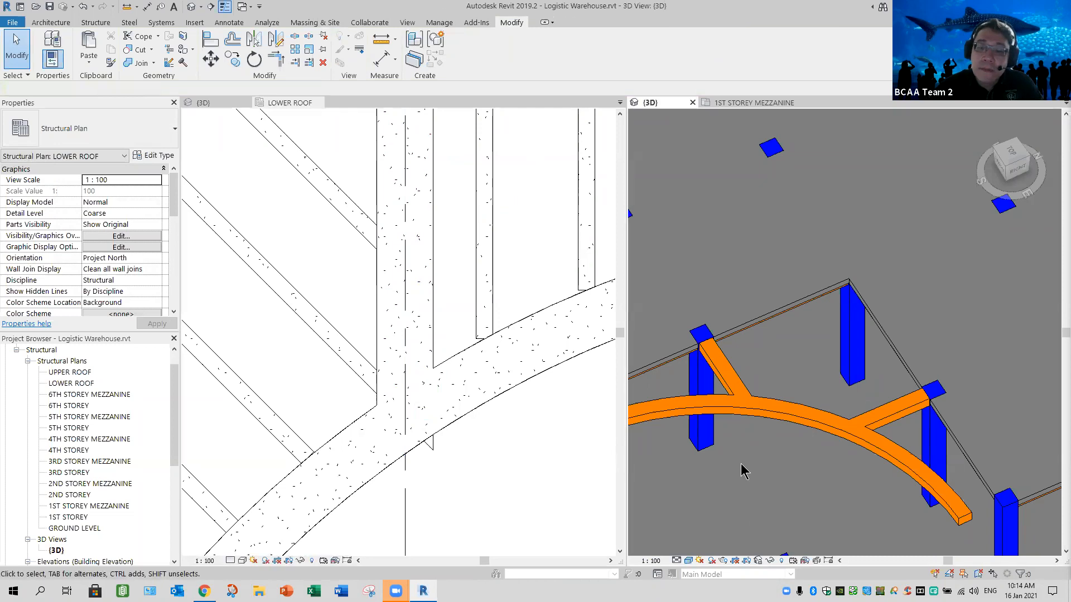
scroll(747, 467, down, 3)
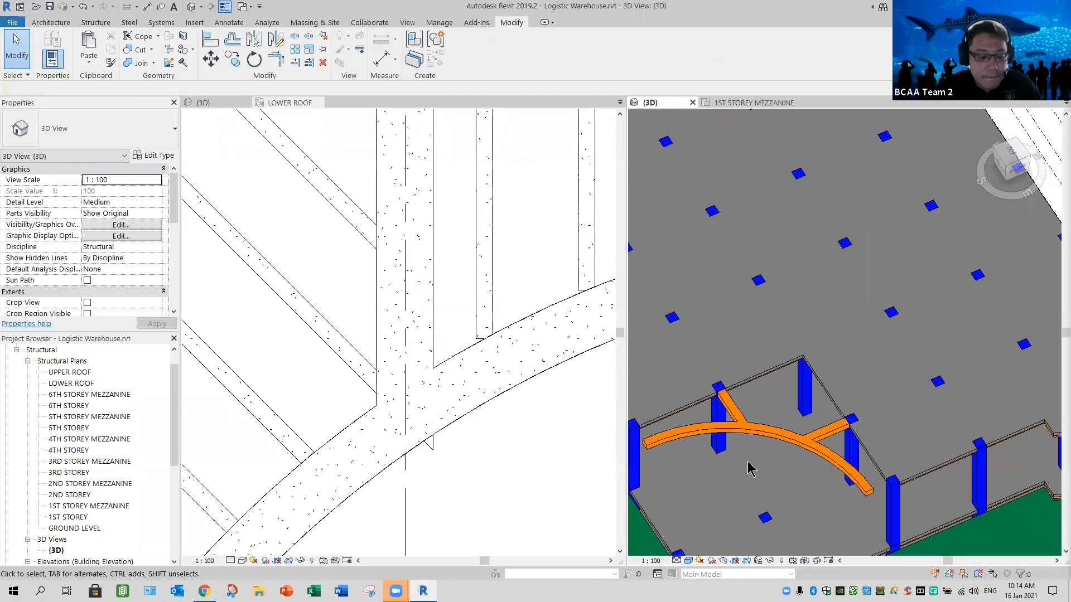
shift+middle_drag(831, 453, 528, 457)
click(524, 455)
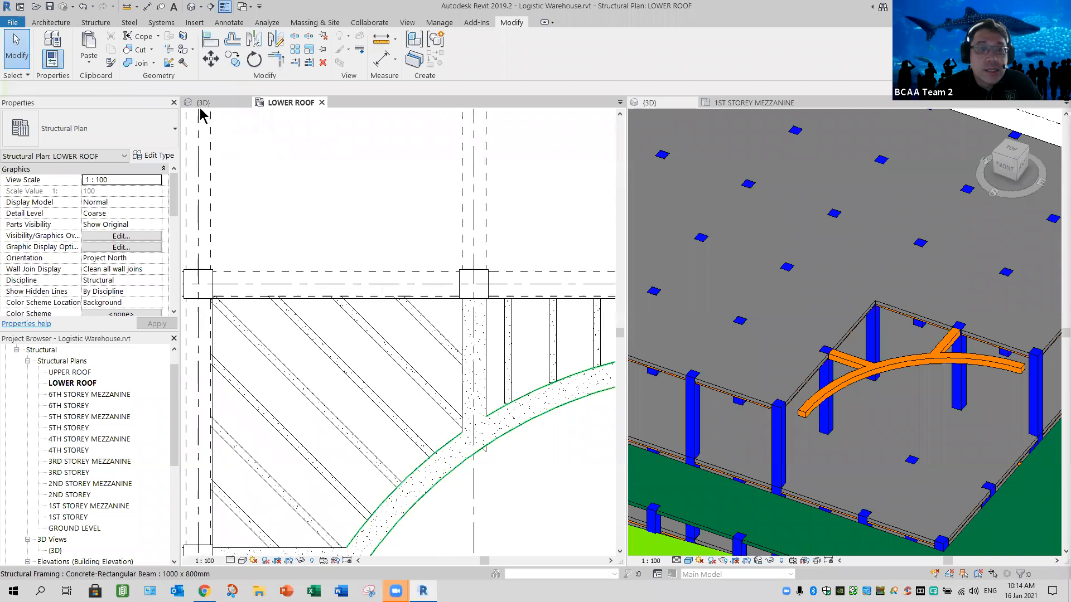
- Examine the curved trellis in the architectural model's 3D view and its lower-left bay in the LOWER ROOF plan
key(ctrl+Tab)
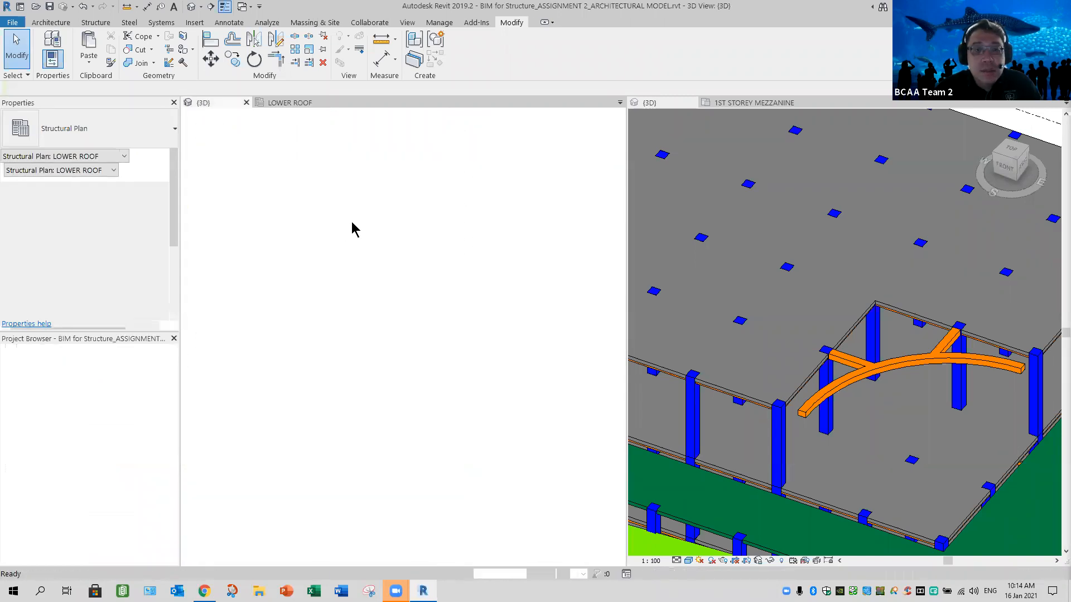
scroll(339, 233, down, 5)
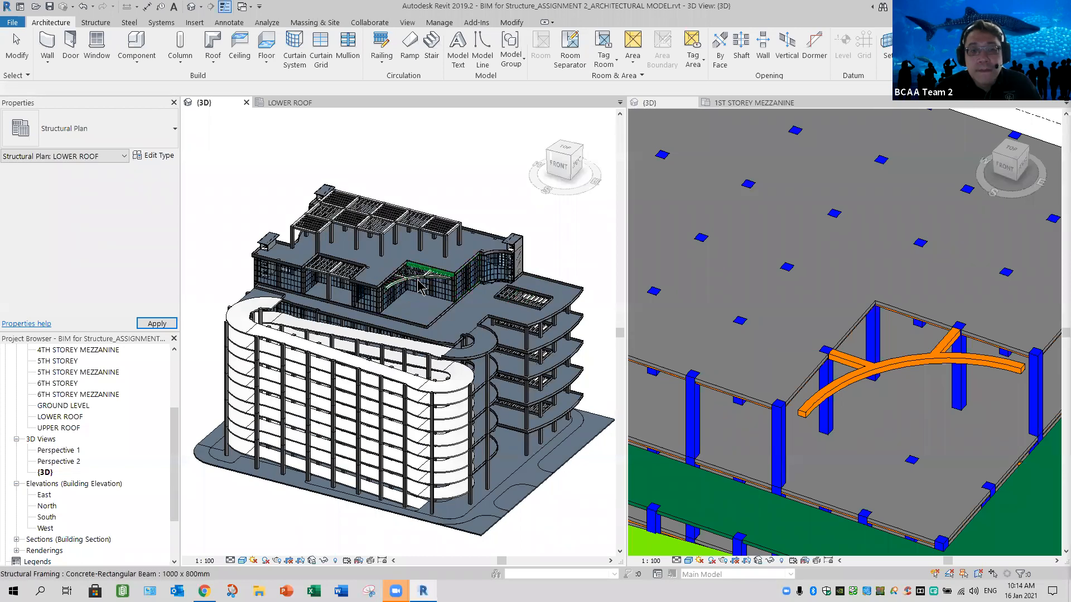
scroll(421, 290, up, 5)
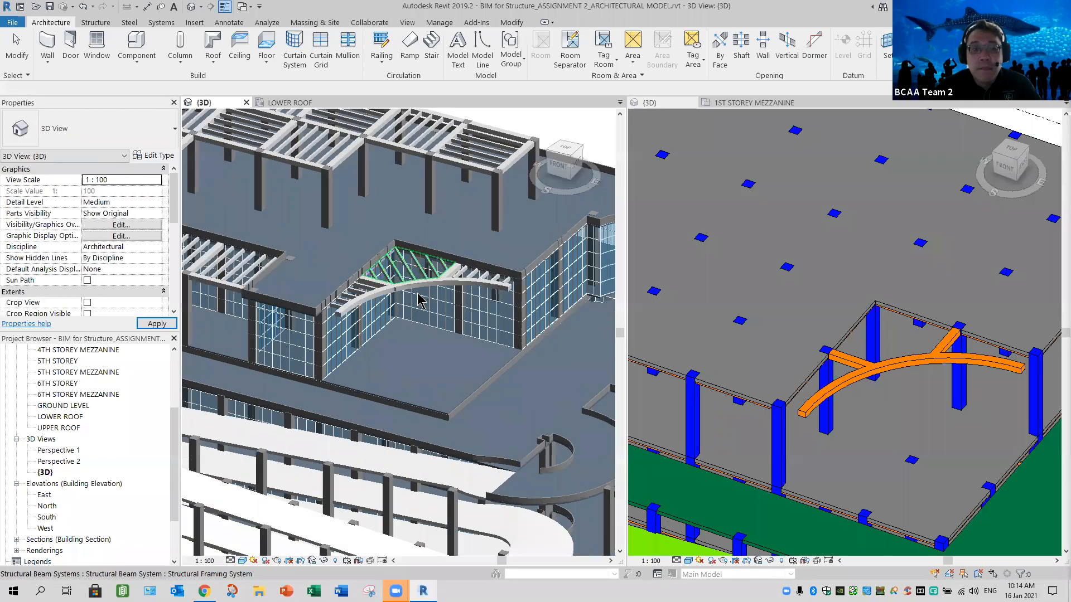
scroll(419, 301, up, 2)
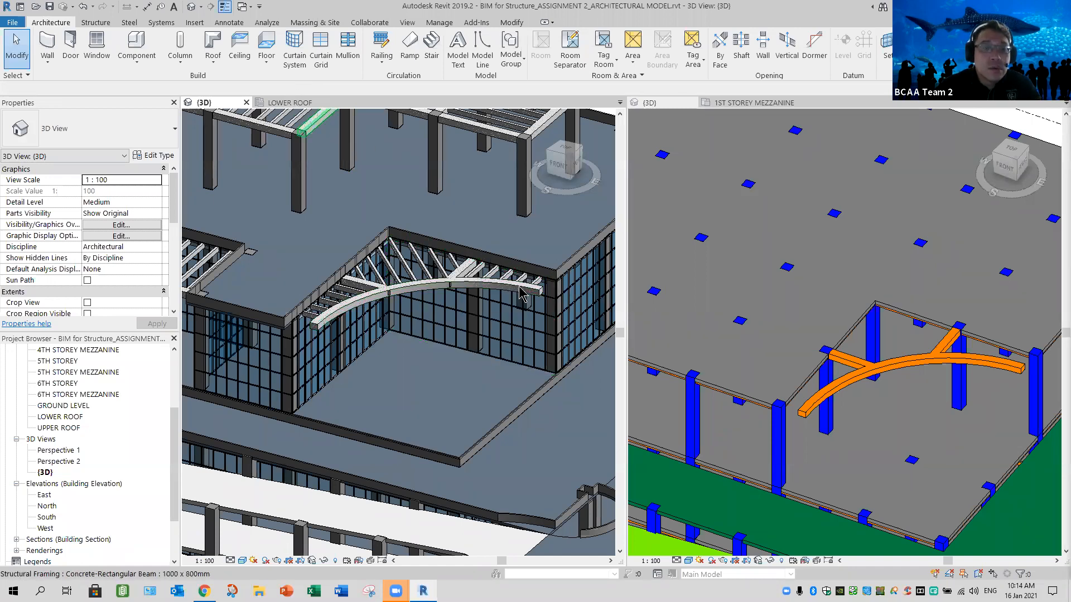
click(289, 103)
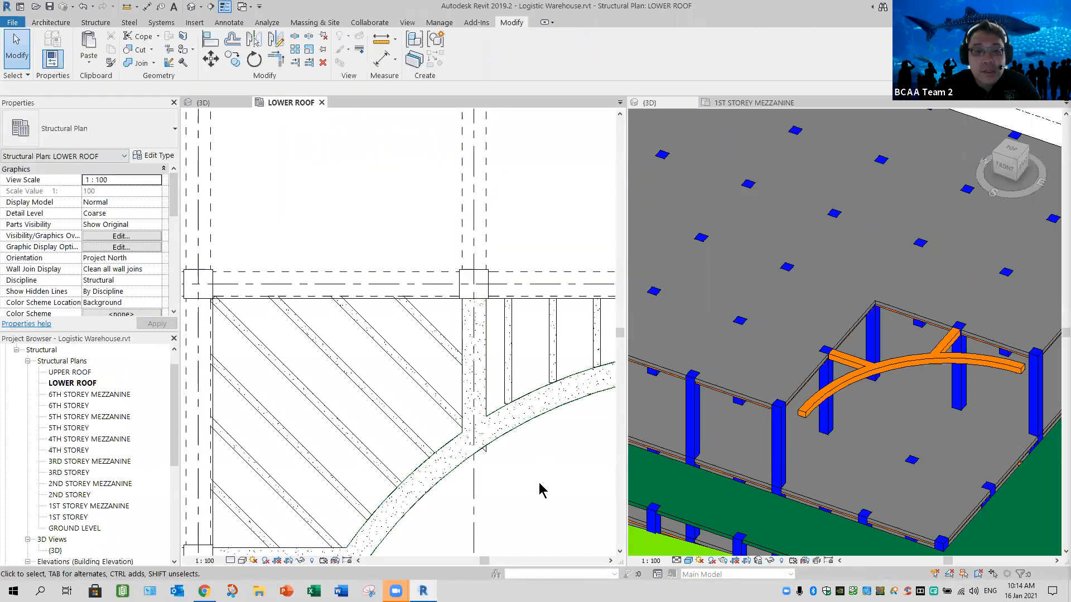
scroll(523, 363, down, 3)
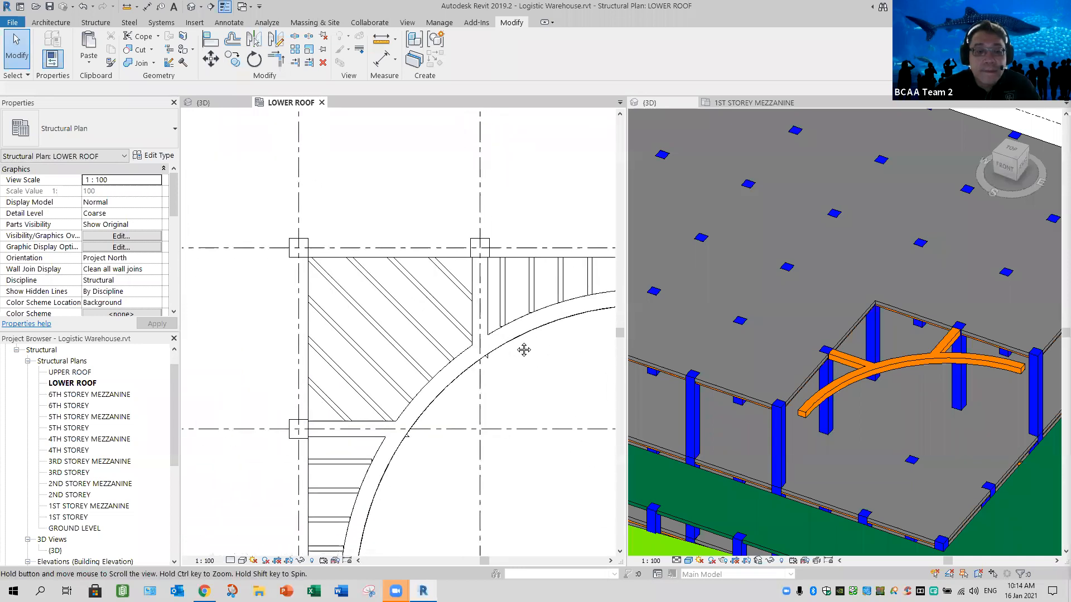
middle_drag(403, 466, 407, 352)
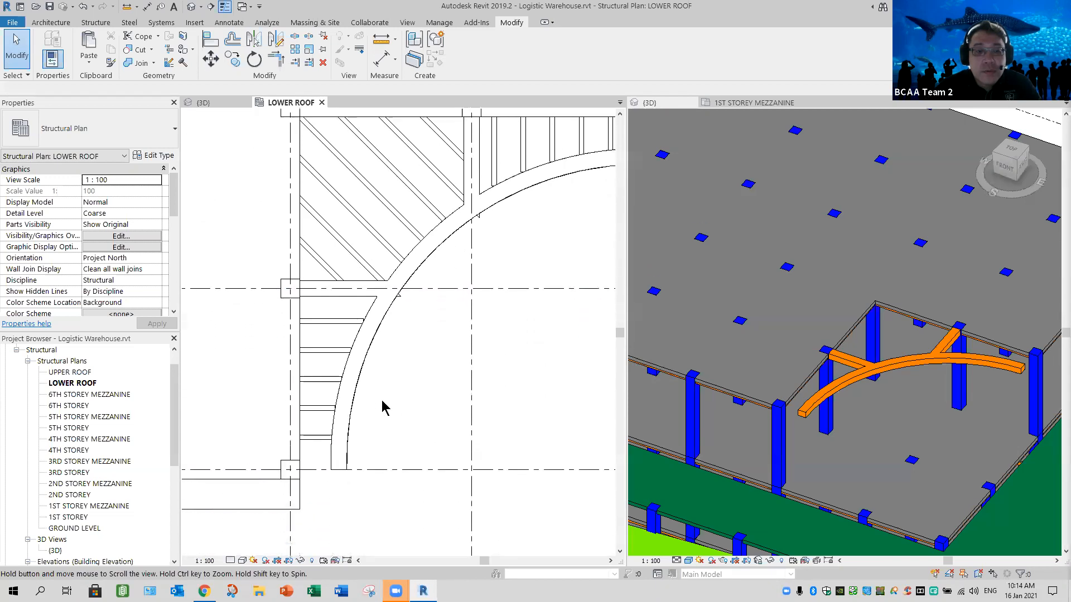
scroll(434, 411, up, 2)
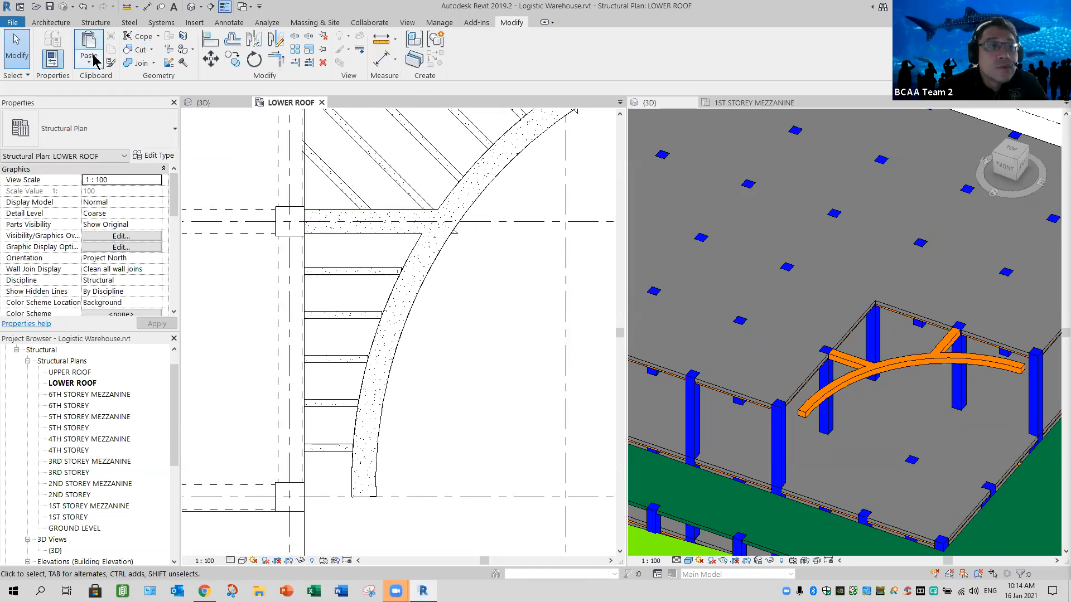
- Begin a structural beam system with a boundary line about 3060 mm long from the lower column's centre to the curved beam's end
click(95, 22)
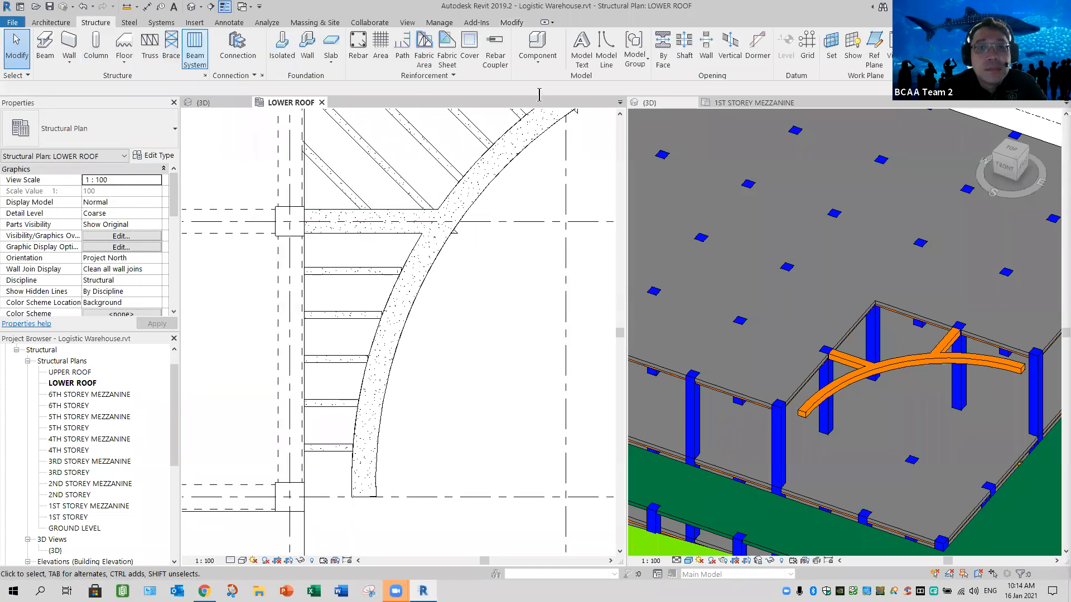
click(195, 50)
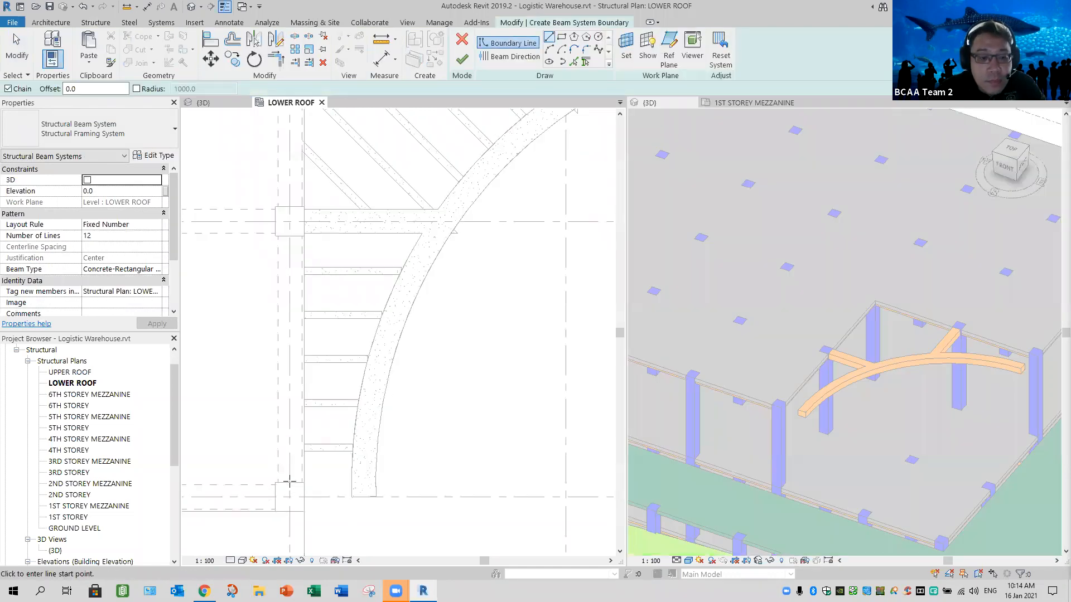
scroll(291, 504, up, 2)
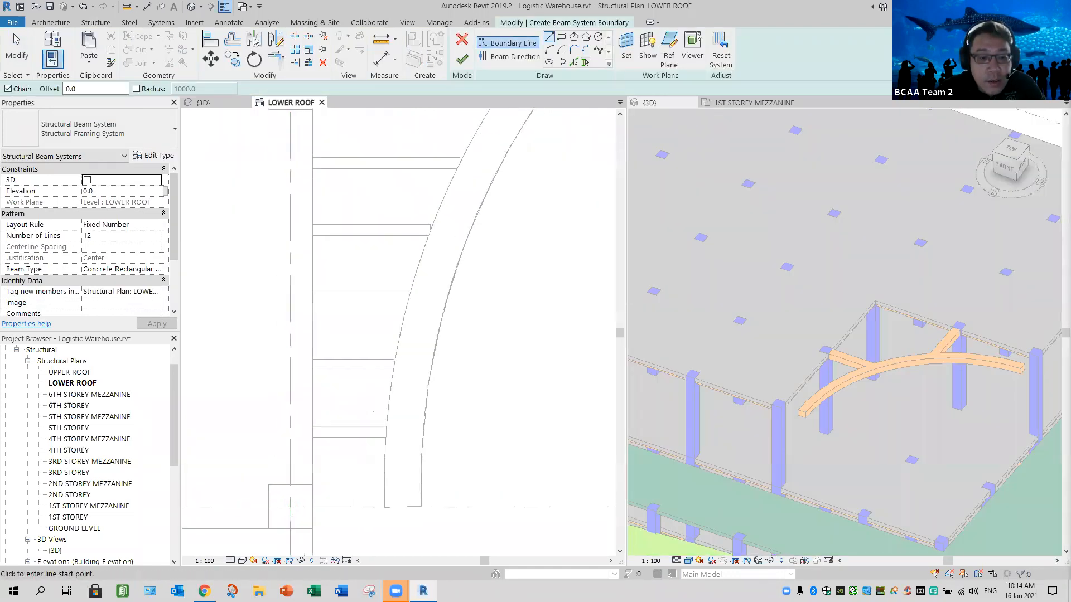
click(290, 507)
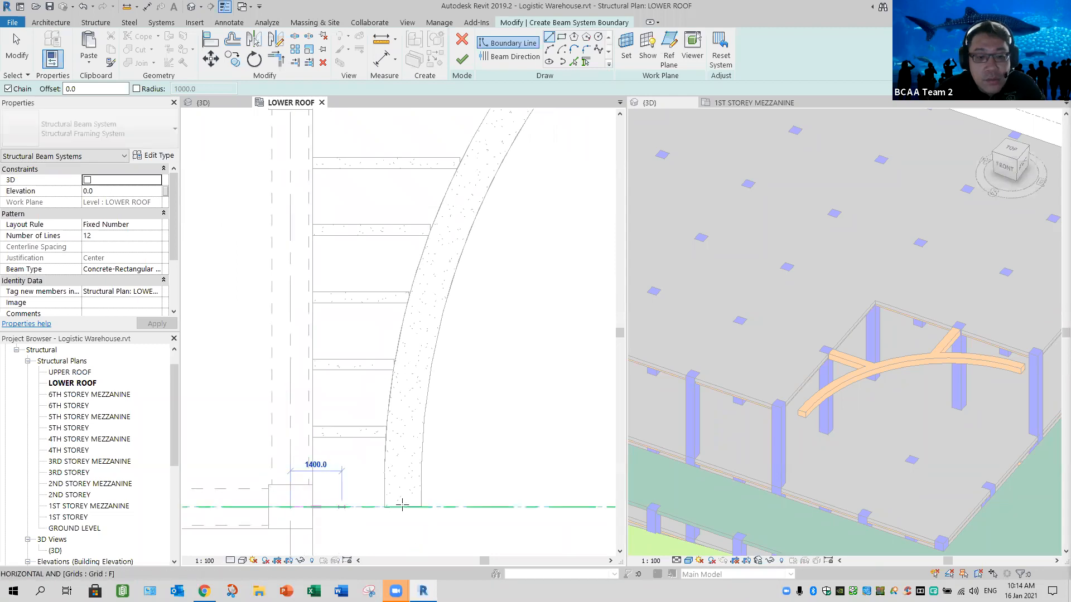
click(402, 507)
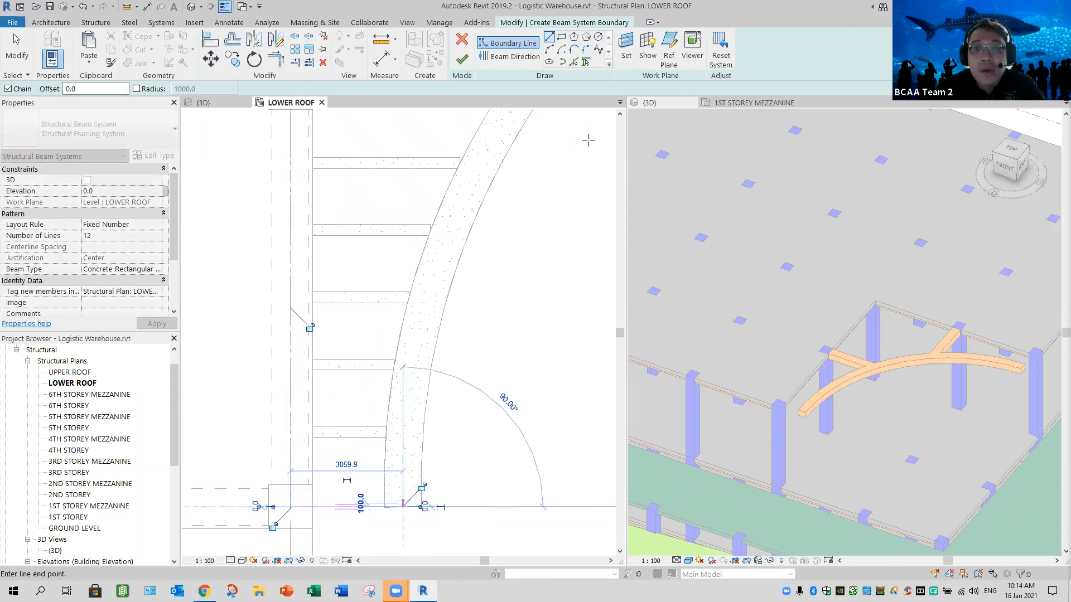
- Sketch a three-point arc boundary along the curved beam's centreline, from its lower end to the horizontal connecting beam
scroll(486, 385, down, 2)
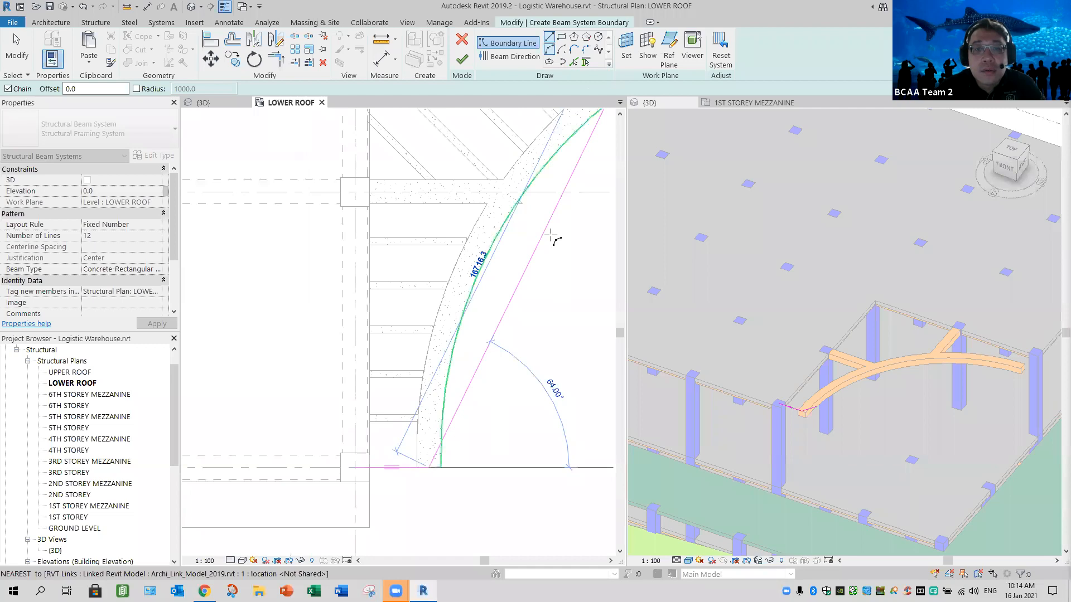
click(549, 49)
scroll(502, 227, down, 1)
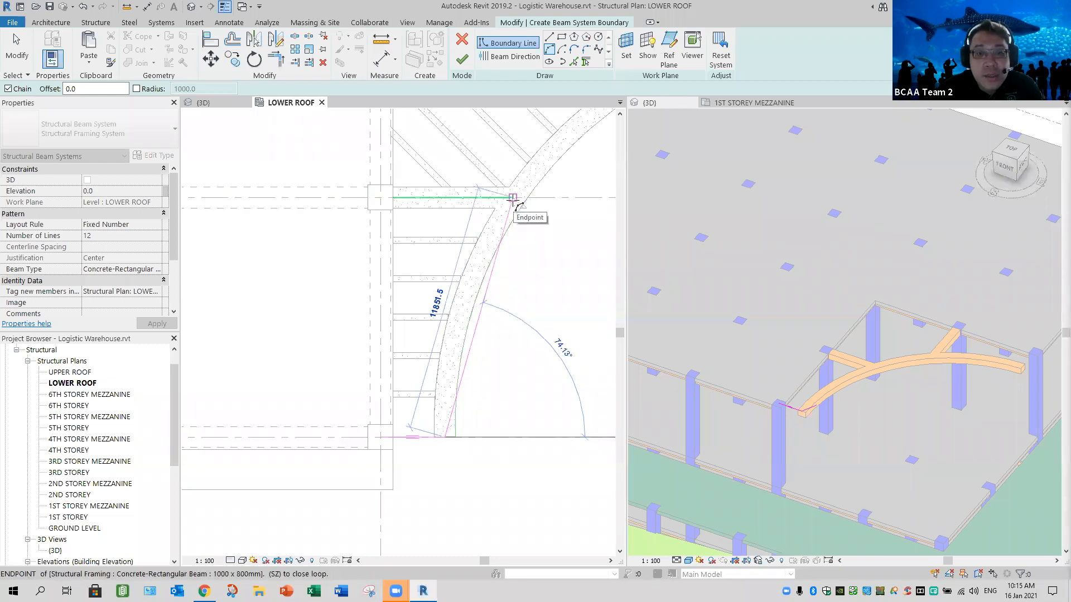
click(472, 276)
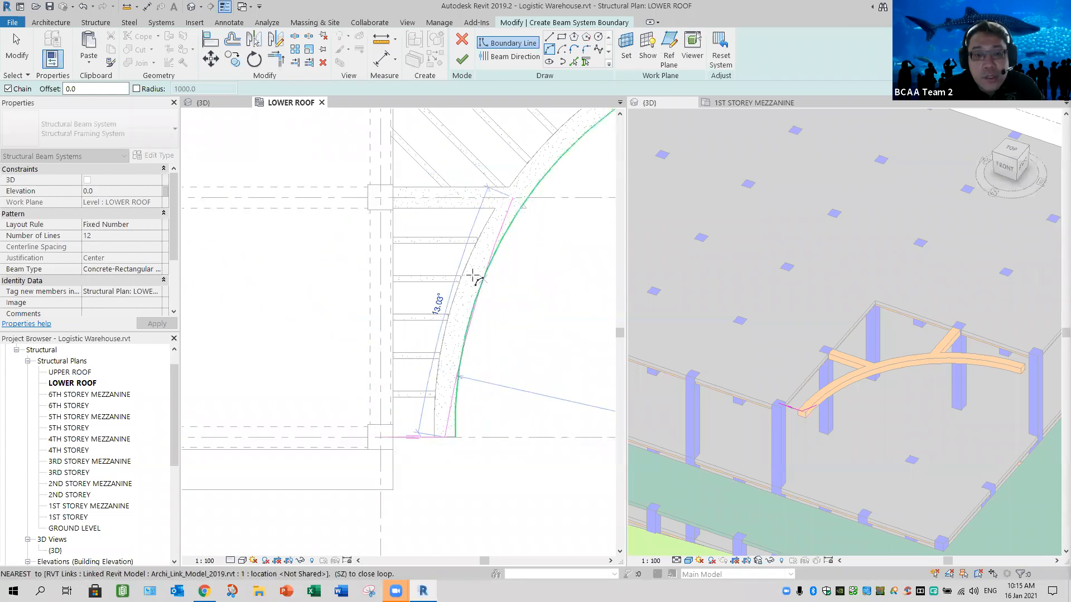
click(489, 190)
- Close the beam system boundary with straight lines along the horizontal connecting beam and down between the two column centres
click(561, 61)
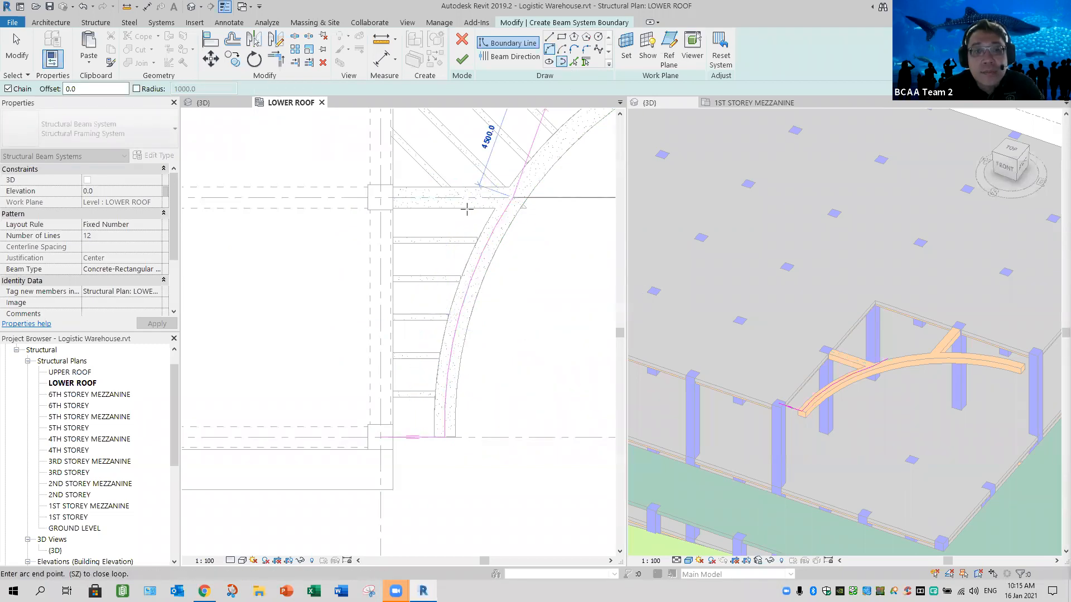
click(380, 198)
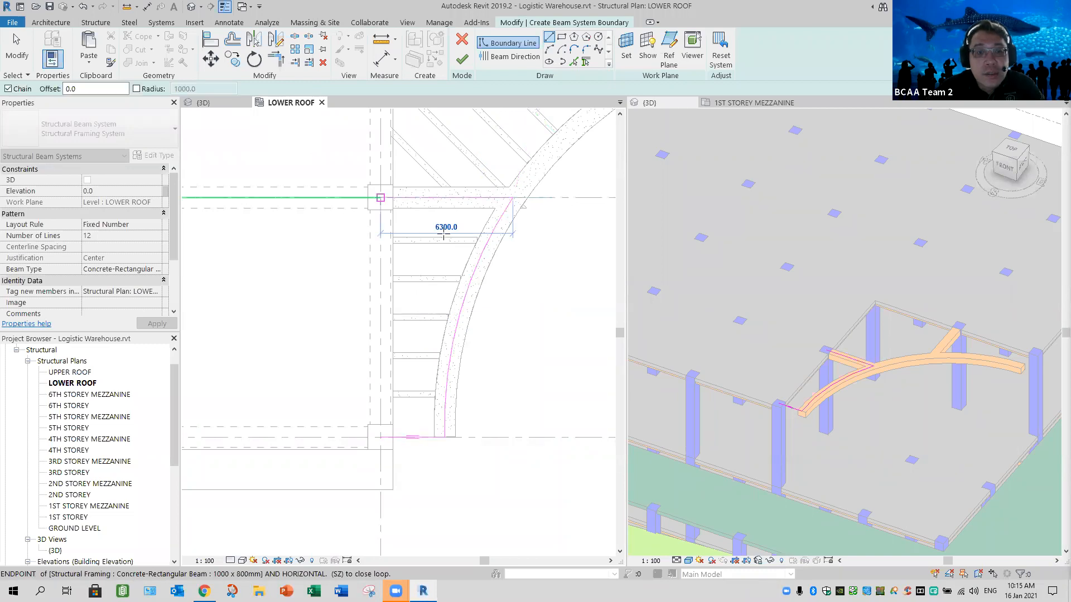
click(381, 437)
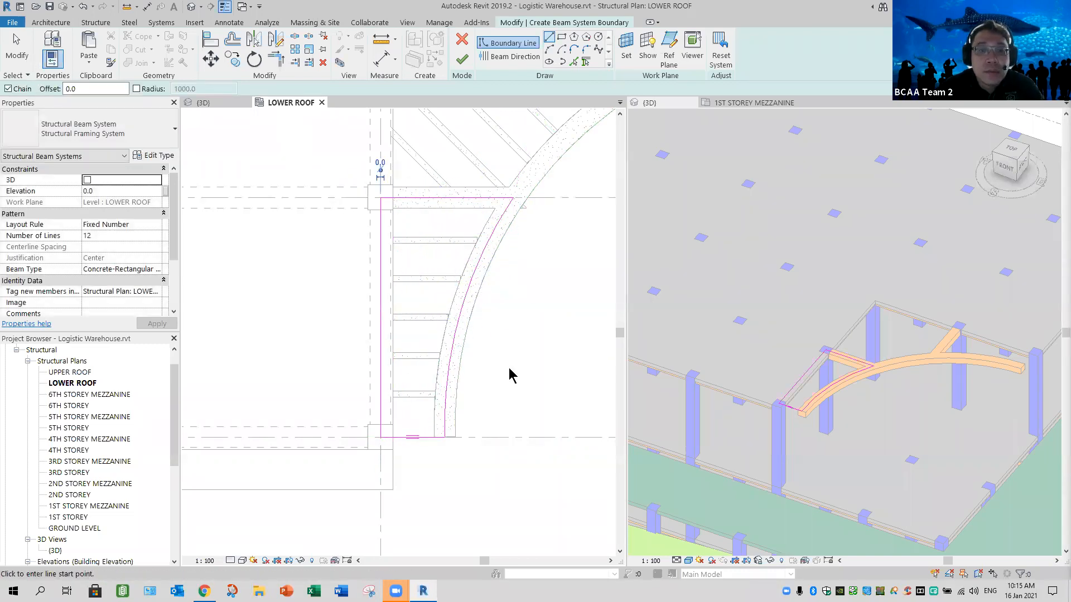
key(Escape)
key(Escape)
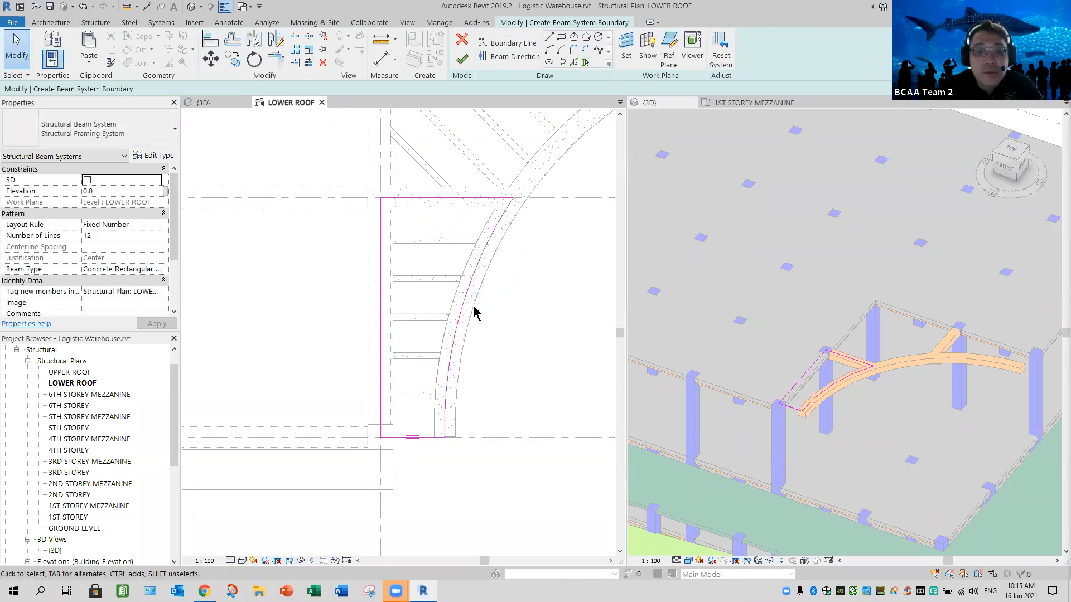
- Replace the sketched arc with a boundary line picked from the curved beam's edge at a 500 mm offset
click(498, 339)
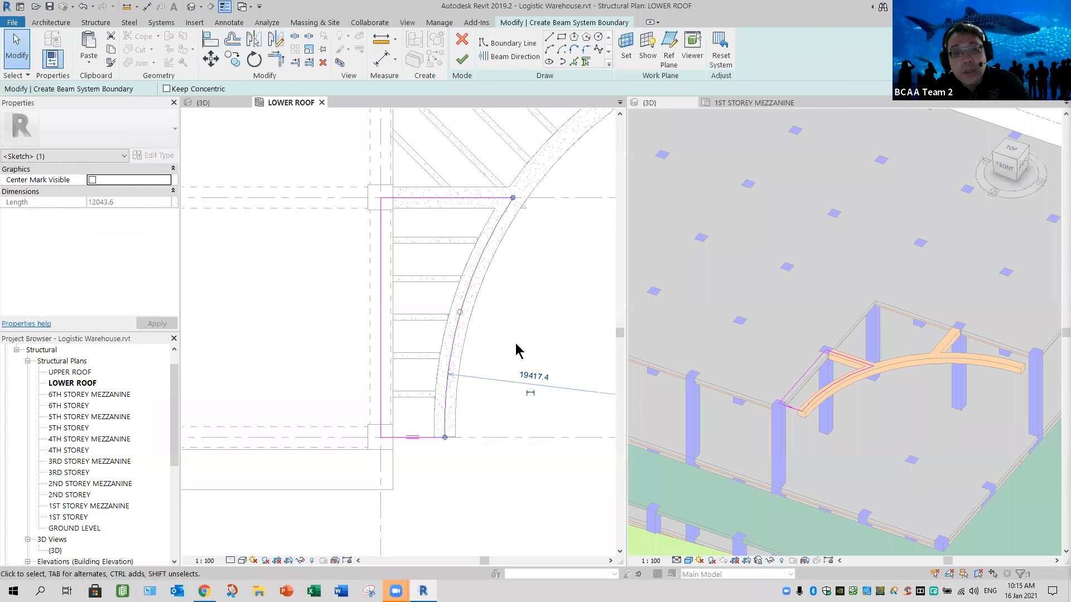
key(Delete)
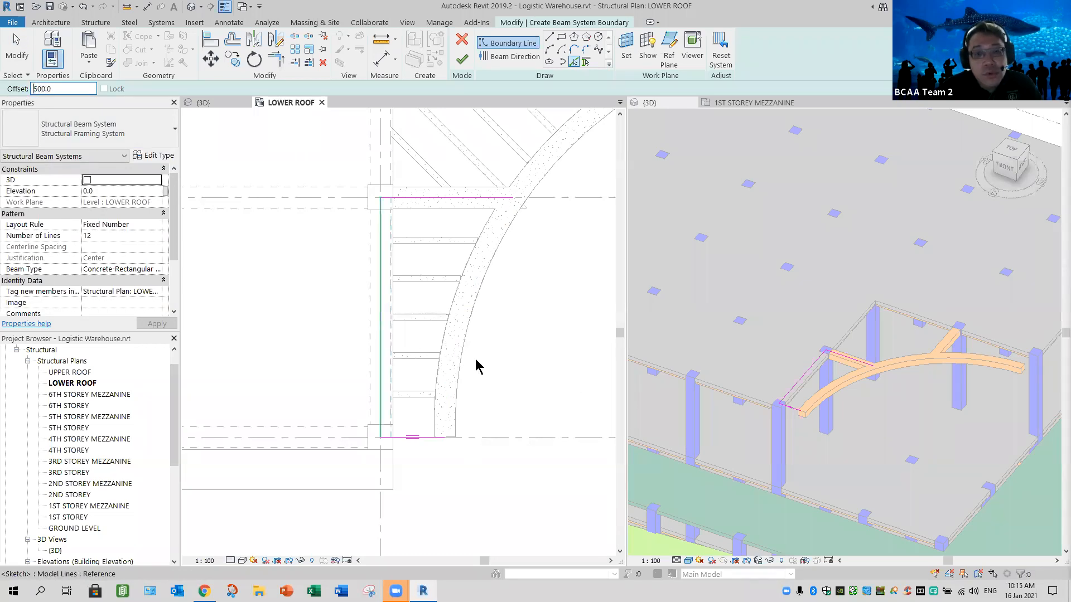
click(560, 317)
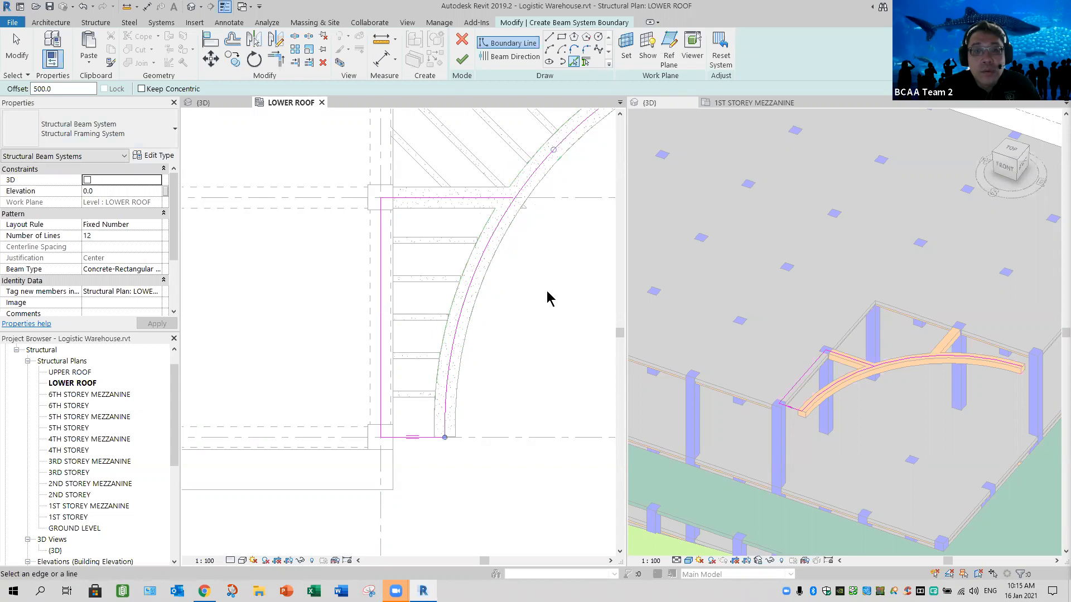
scroll(373, 325, down, 2)
mouse_move(370, 325)
middle_down()
mouse_move(377, 308)
mouse_move(354, 318)
mouse_move(493, 314)
middle_up()
scroll(353, 291, up, 2)
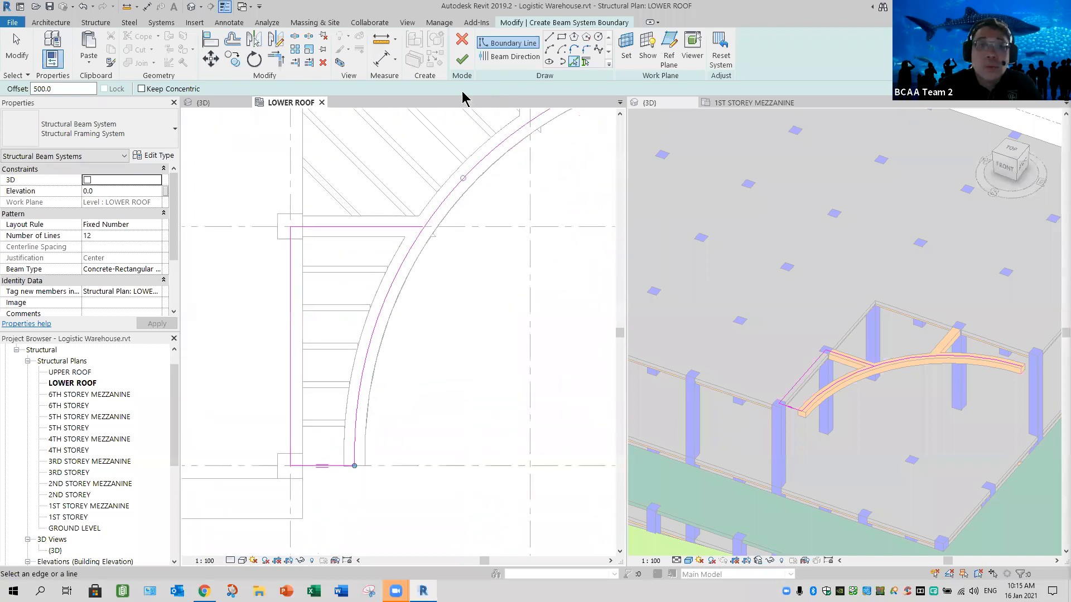
- Trim the picked curved boundary to a corner with the straight boundary line along the horizontal connecting beam
click(275, 59)
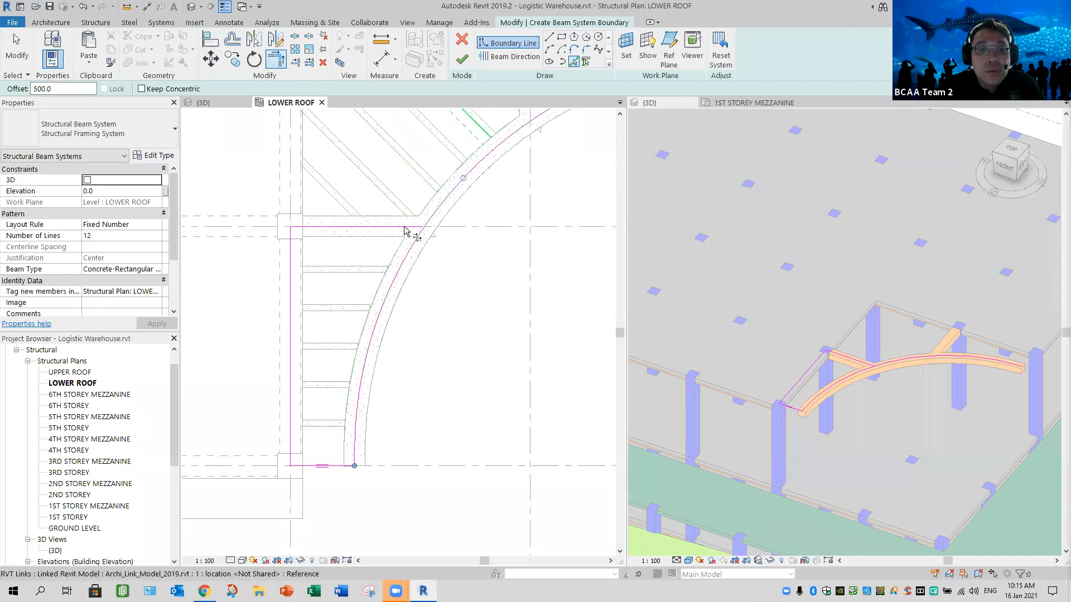
click(403, 227)
click(413, 244)
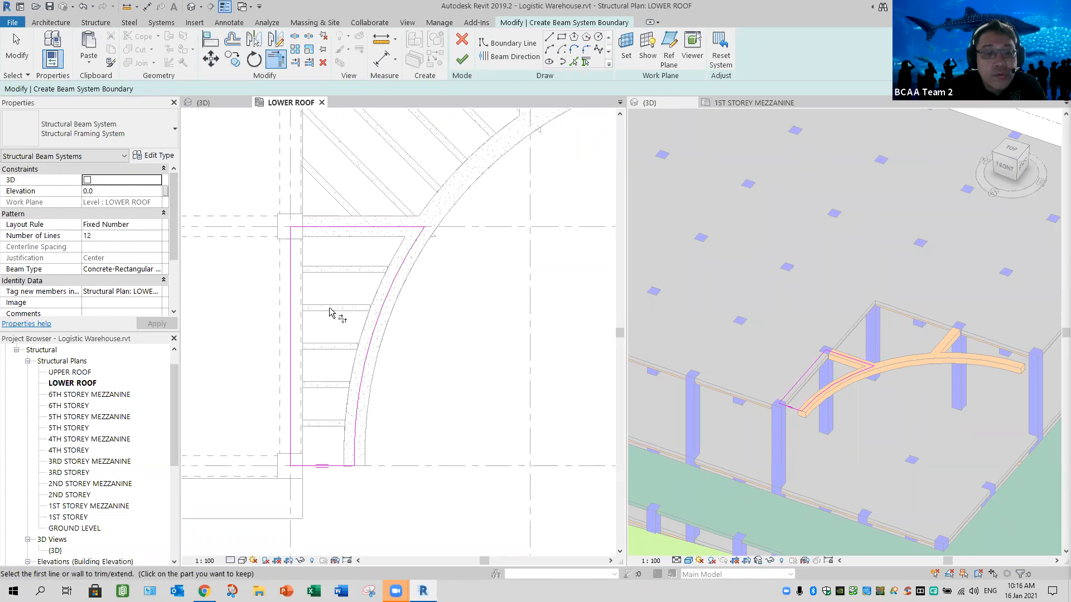
- Set the beam system's number of lines to 5 and finish the sketch to create the trellis beams
click(148, 235)
text(5)
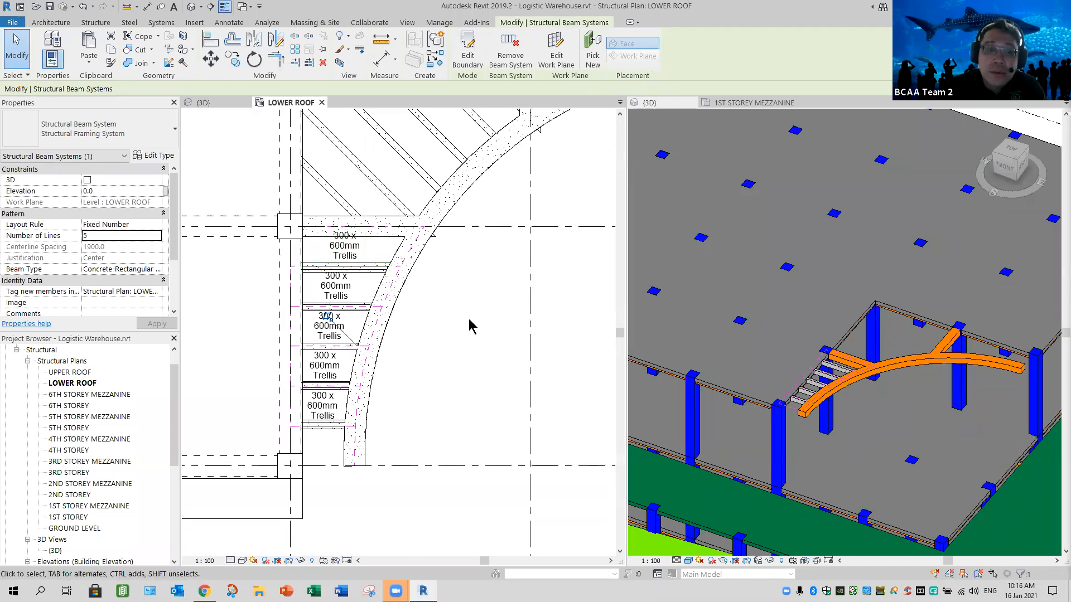
click(431, 358)
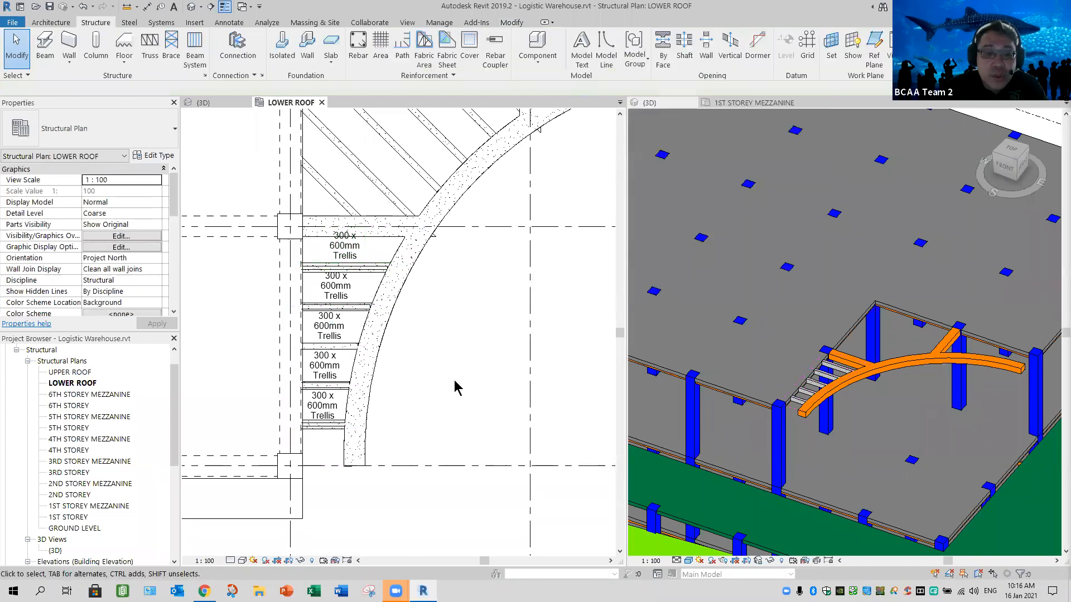
- Select all instances of the 300 x 600mm Trellis framing tags on the new beams and delete them
scroll(454, 383, up, 2)
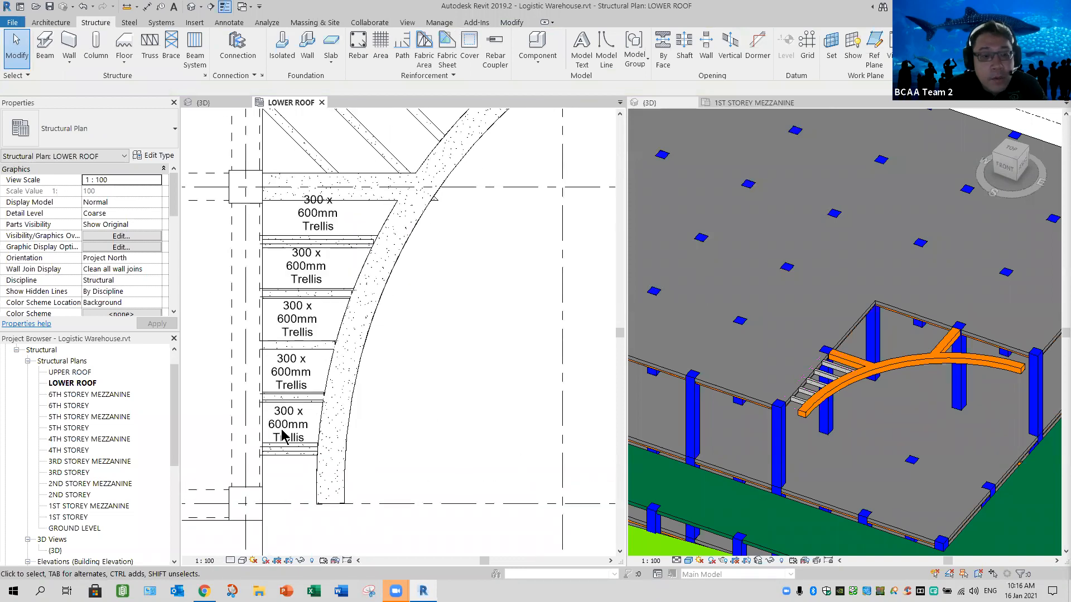
scroll(329, 441, up, 1)
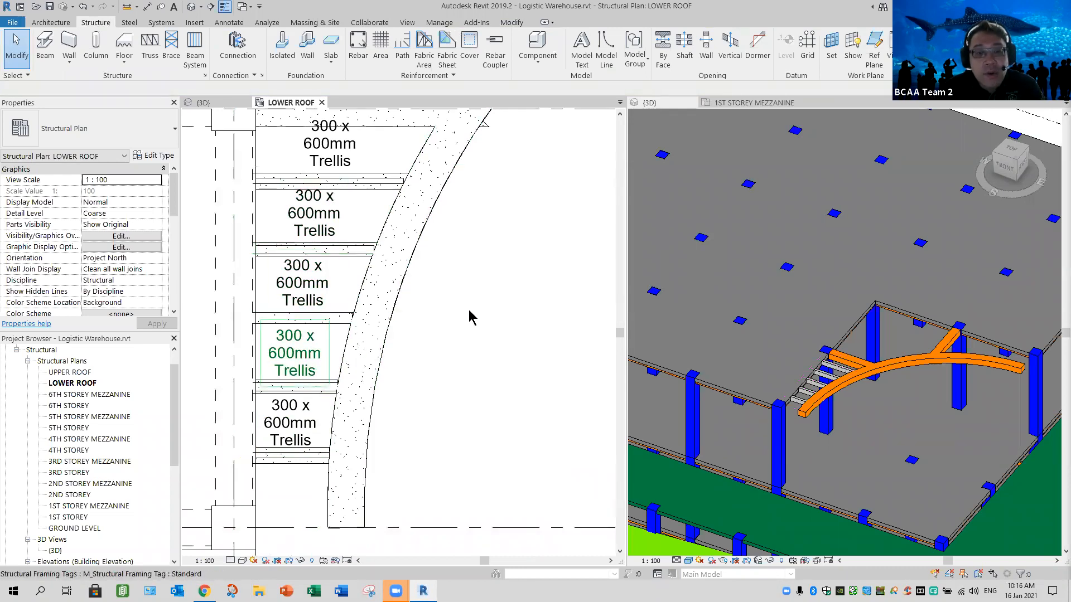
right_click(548, 437)
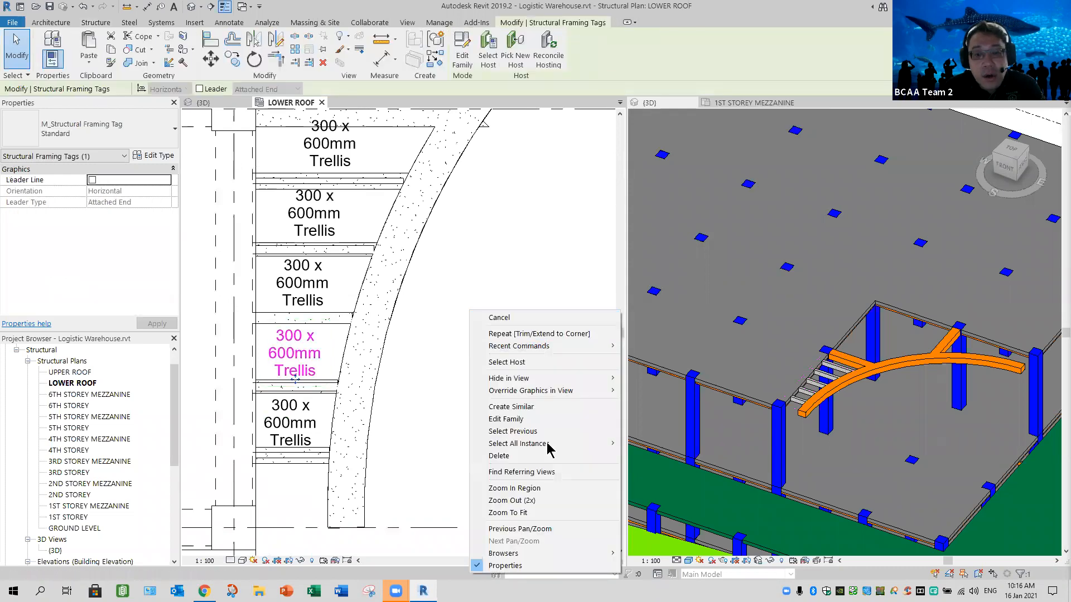
mouse_move(570, 444)
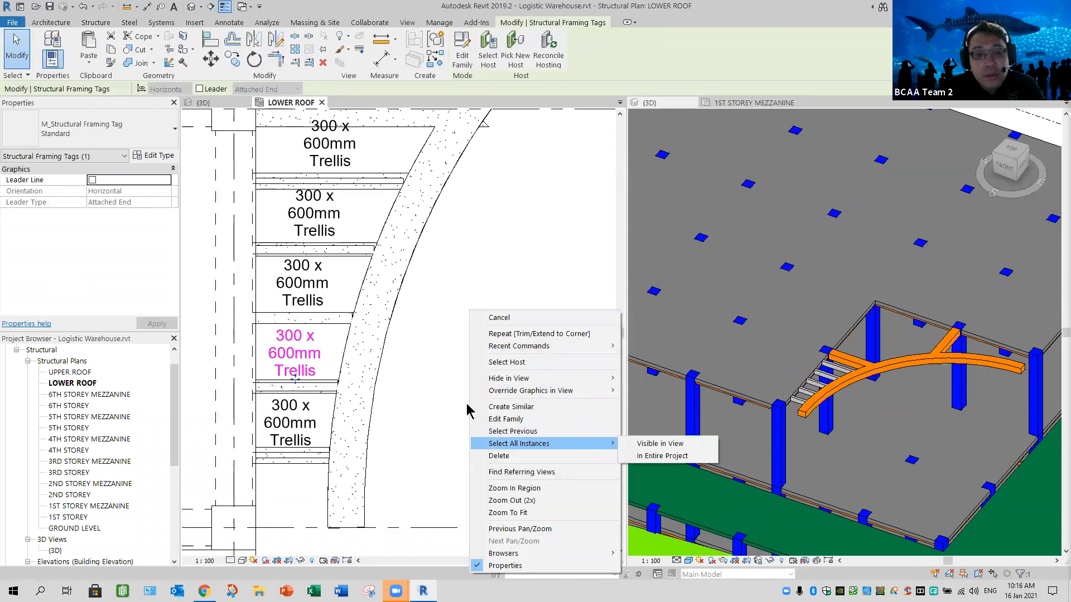
key(Return)
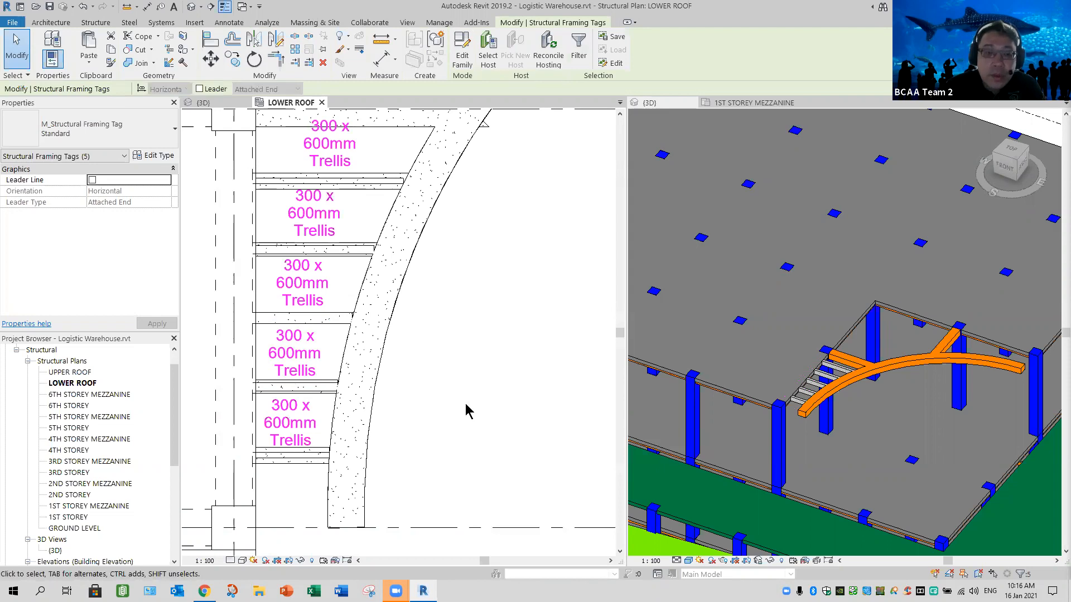
key(Delete)
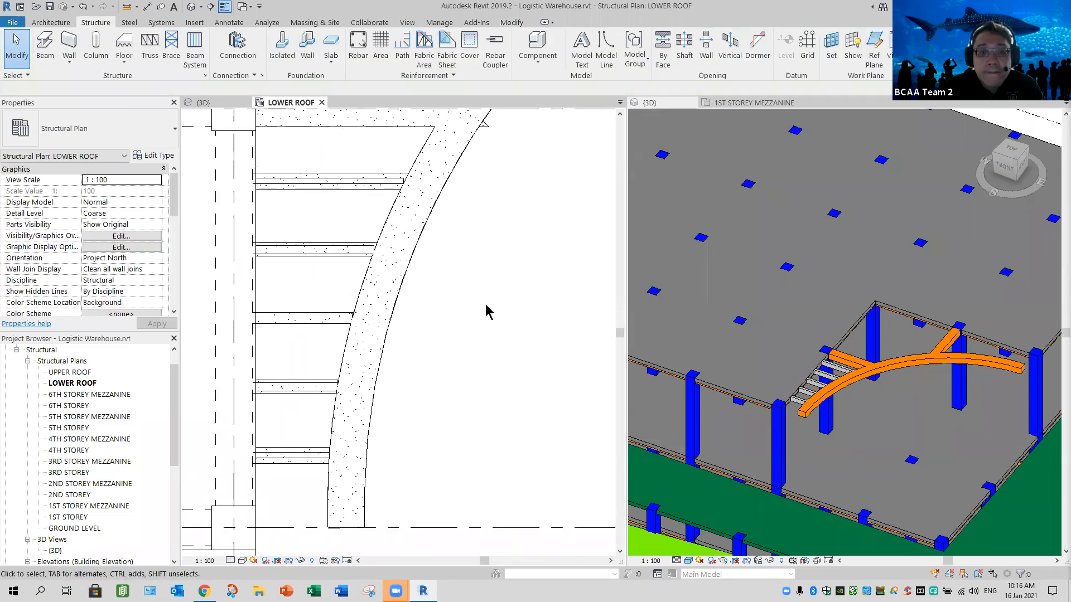
- Start a sketched beam system for the bay with vertical trellis lines and pick the curved beam's edge as boundary at a 500 mm offset
scroll(464, 344, down, 6)
middle_drag(564, 213, 392, 298)
scroll(396, 306, up, 5)
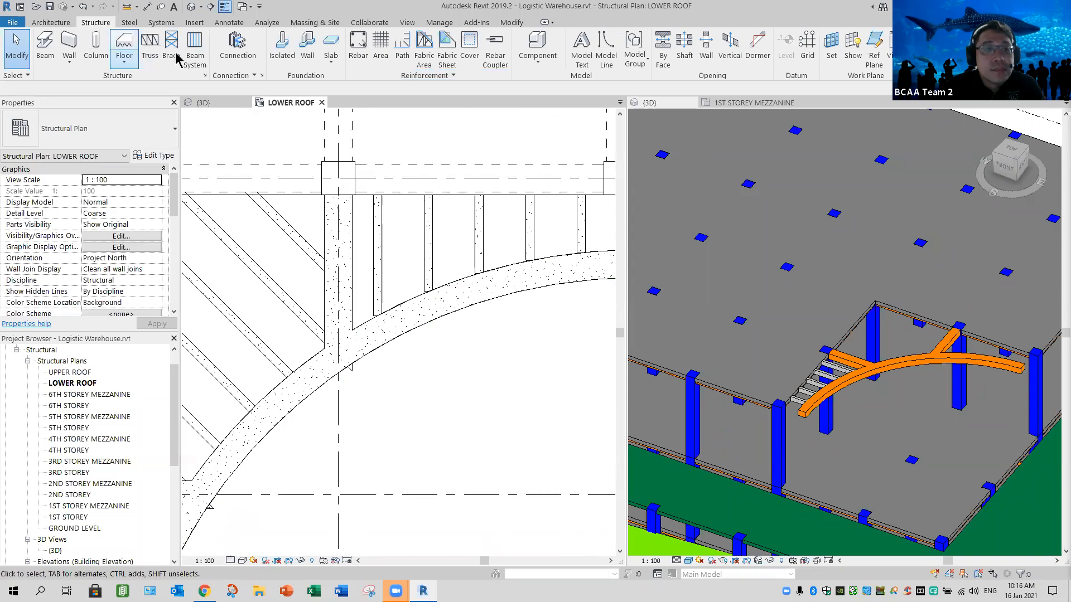
click(195, 52)
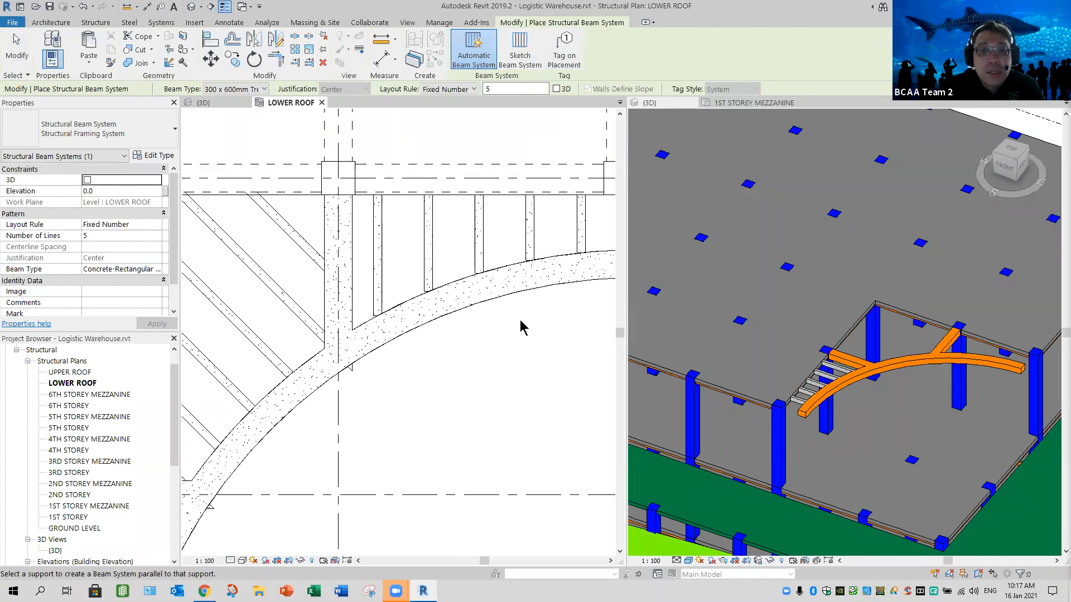
click(520, 50)
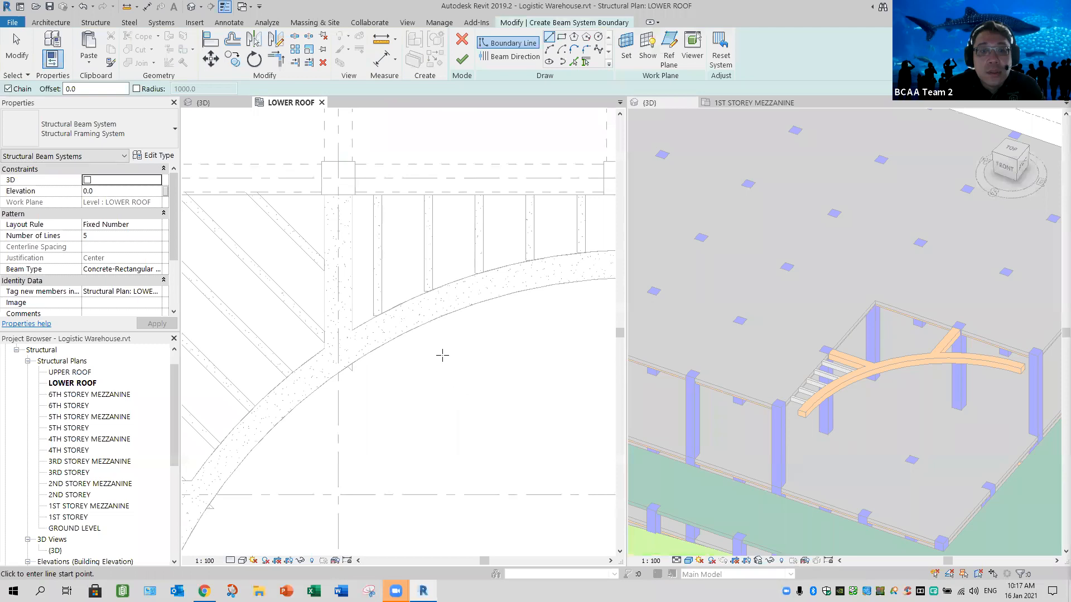
middle_drag(477, 344, 405, 348)
click(574, 61)
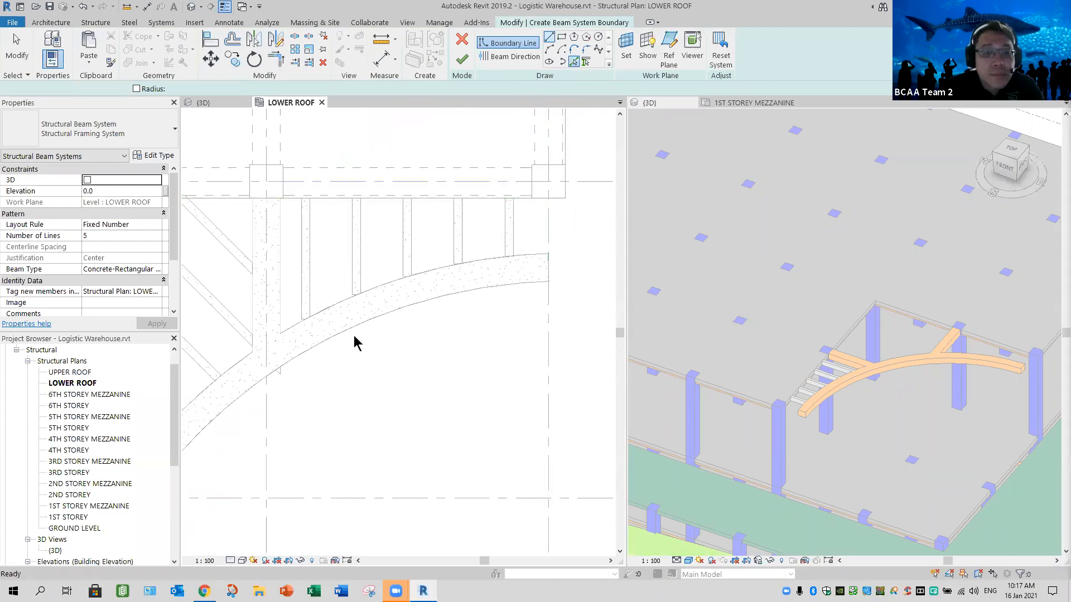
drag(51, 89, 20, 88)
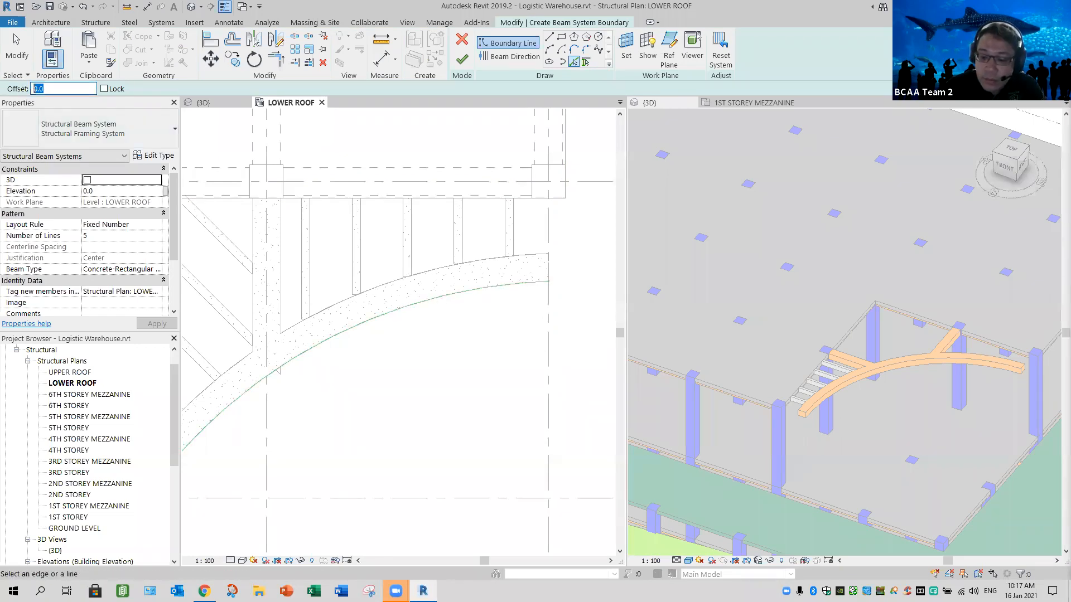
text(50)
click(378, 314)
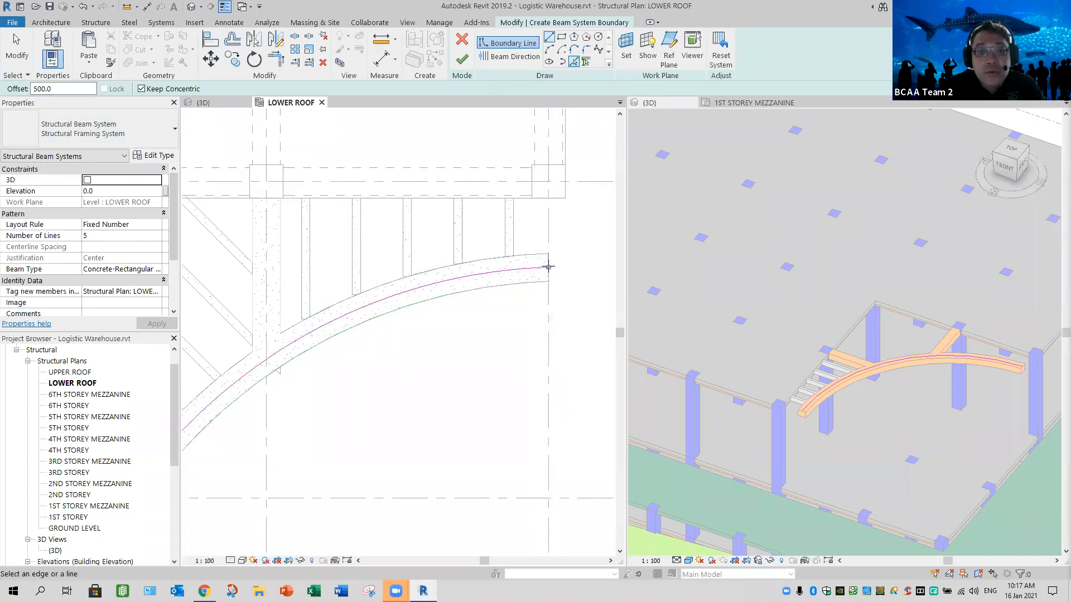
click(552, 182)
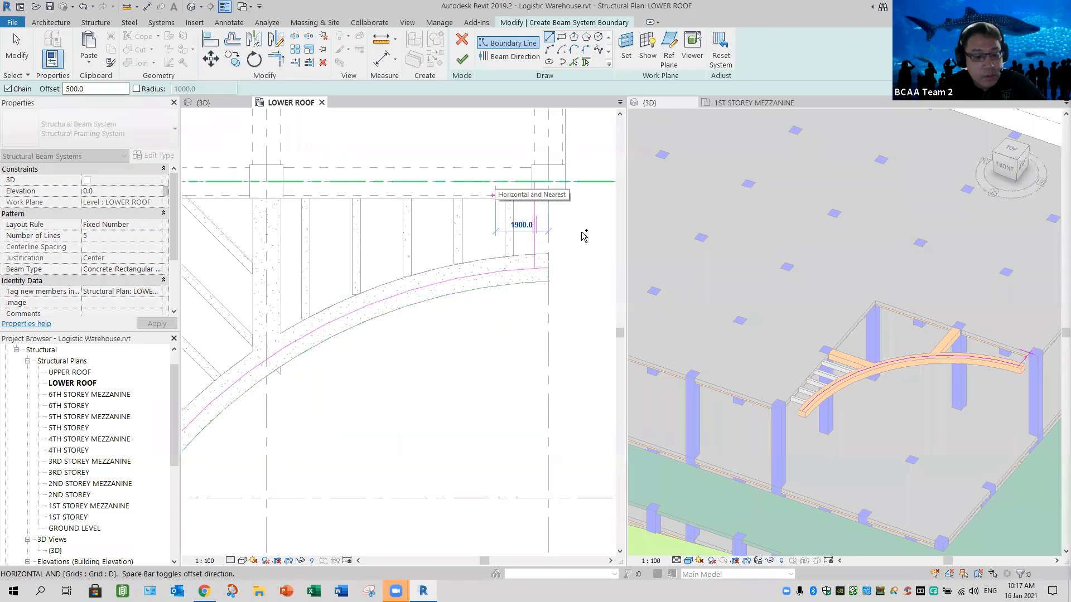
key(Escape)
key(Escape)
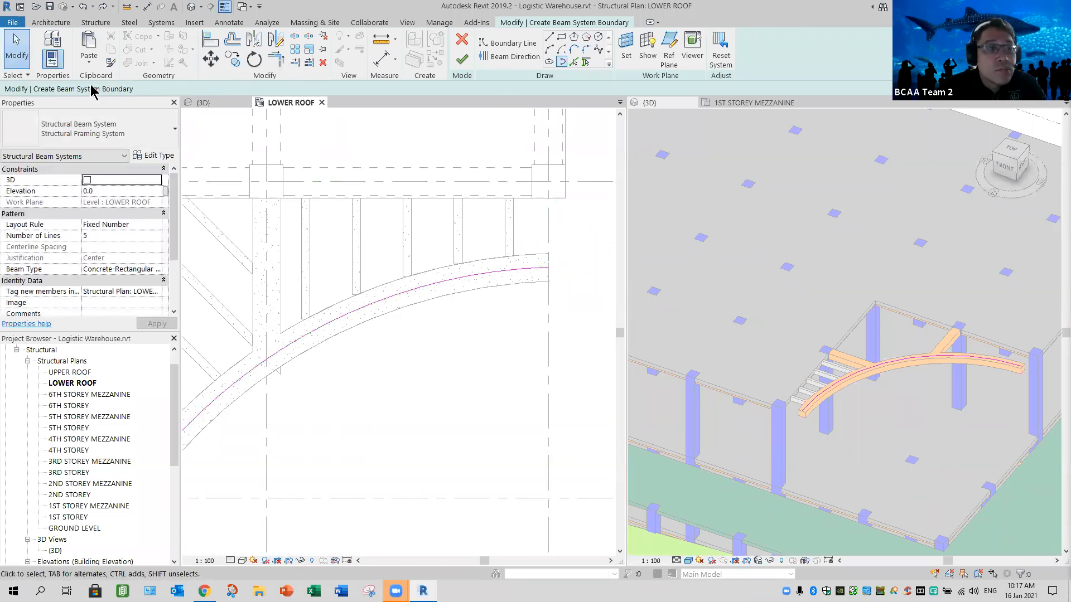
- Draw zero-offset boundary lines from the curve's end up to grid D, along it to grid 7, and down to the curve
click(549, 36)
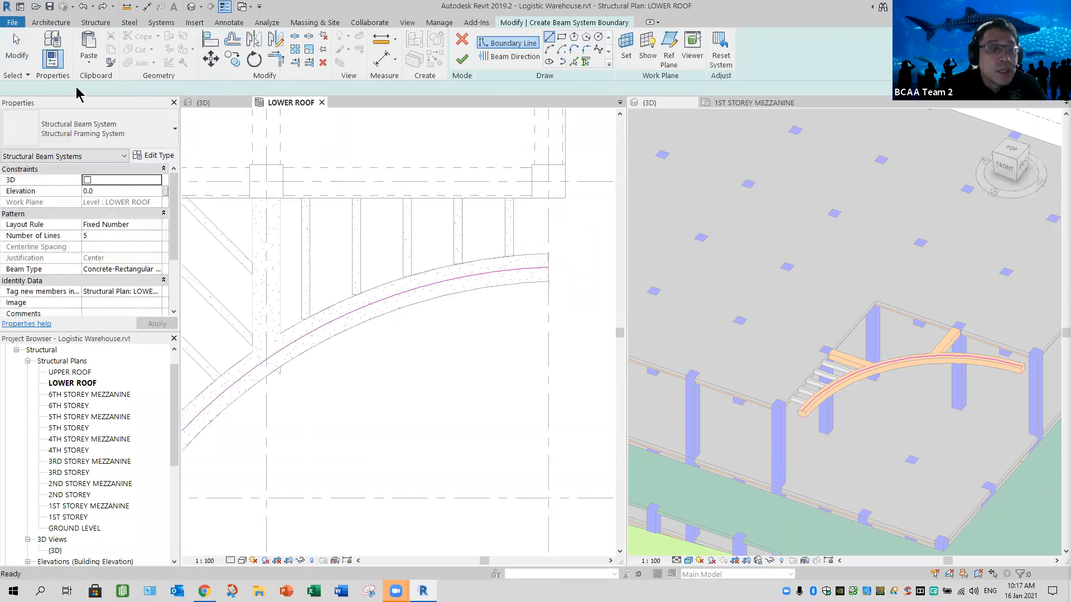
click(549, 268)
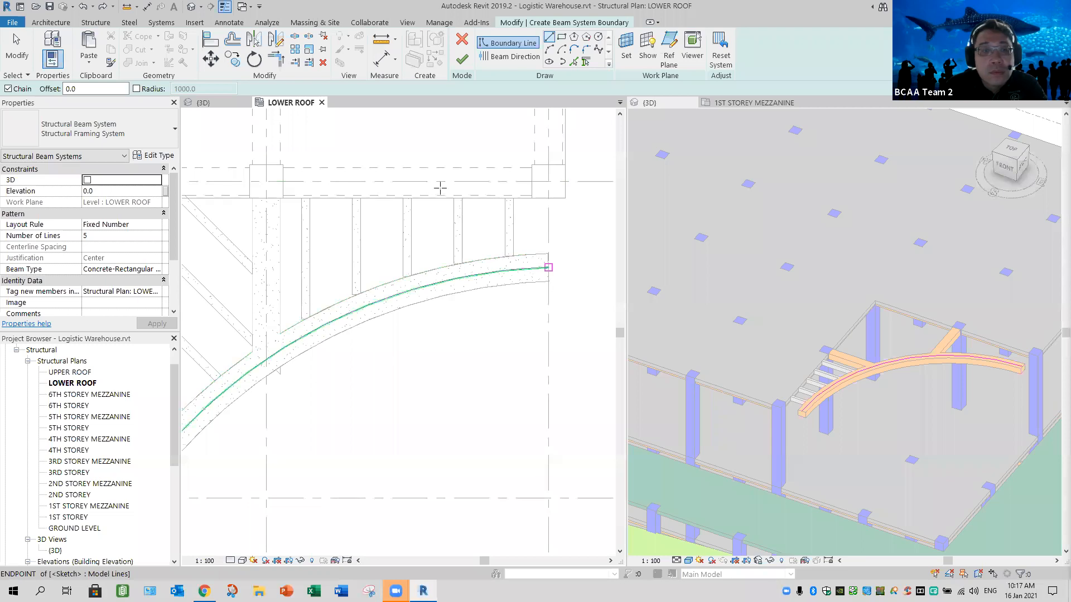
click(266, 181)
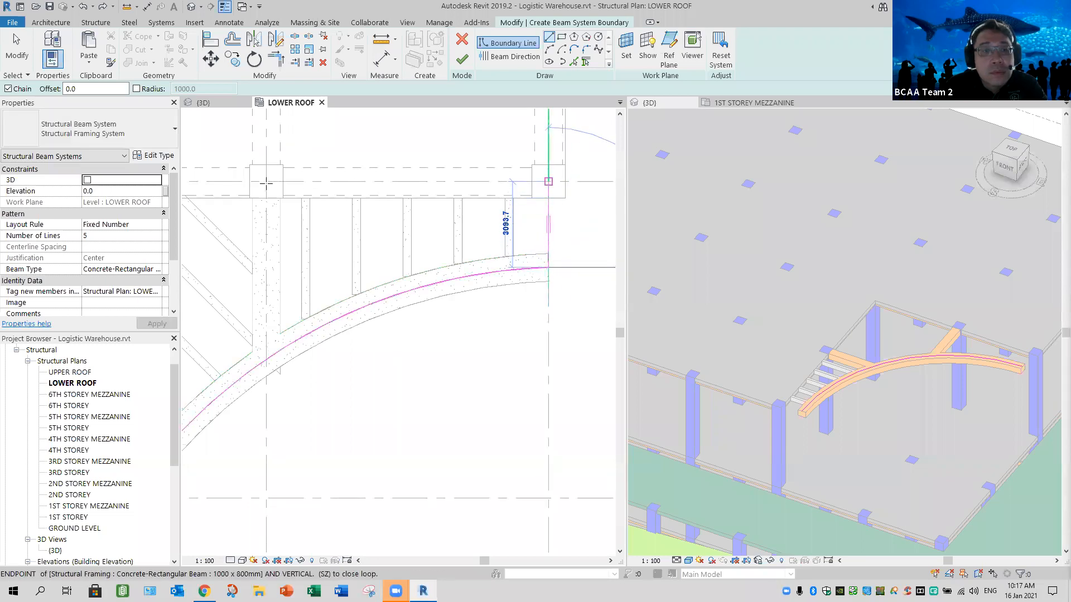
click(266, 359)
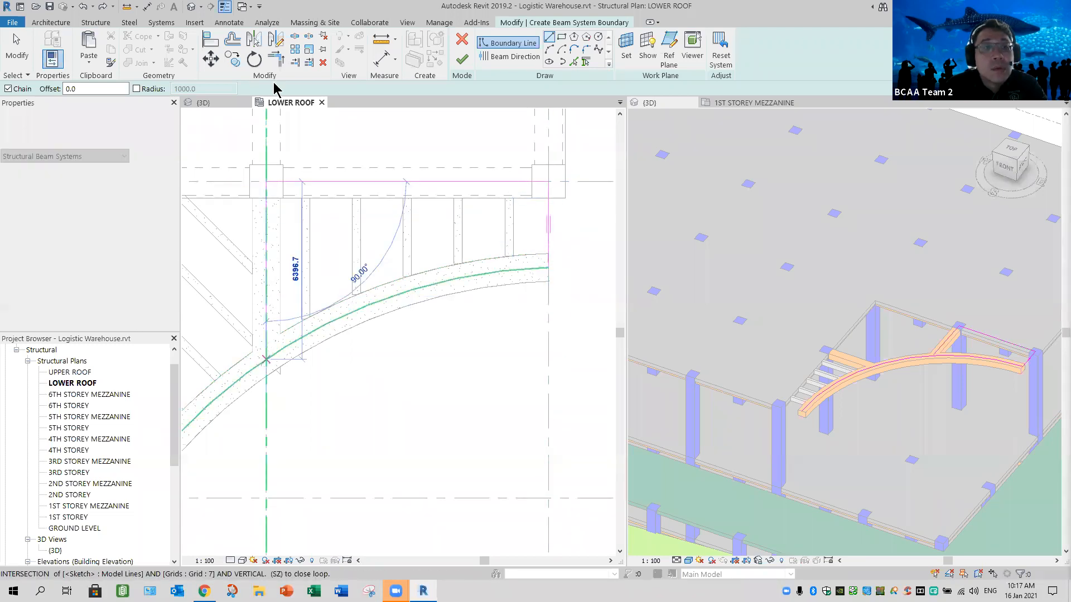
- Trim the curved boundary to a corner with the line on grid 7 and finish the sketch to create the trellis beams
click(275, 60)
click(266, 316)
click(290, 341)
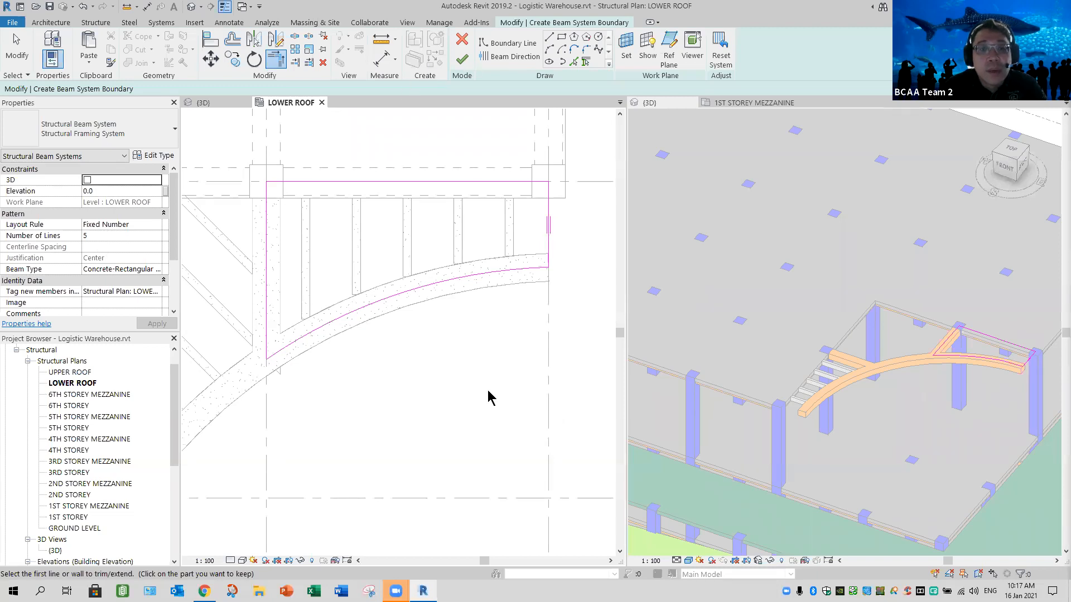
click(462, 59)
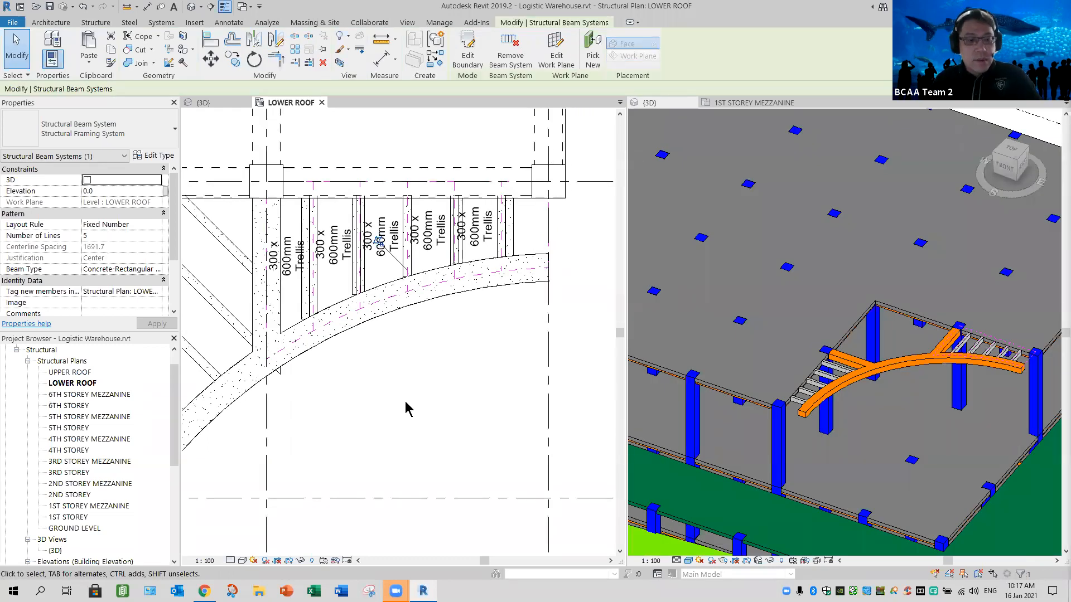
key(Escape)
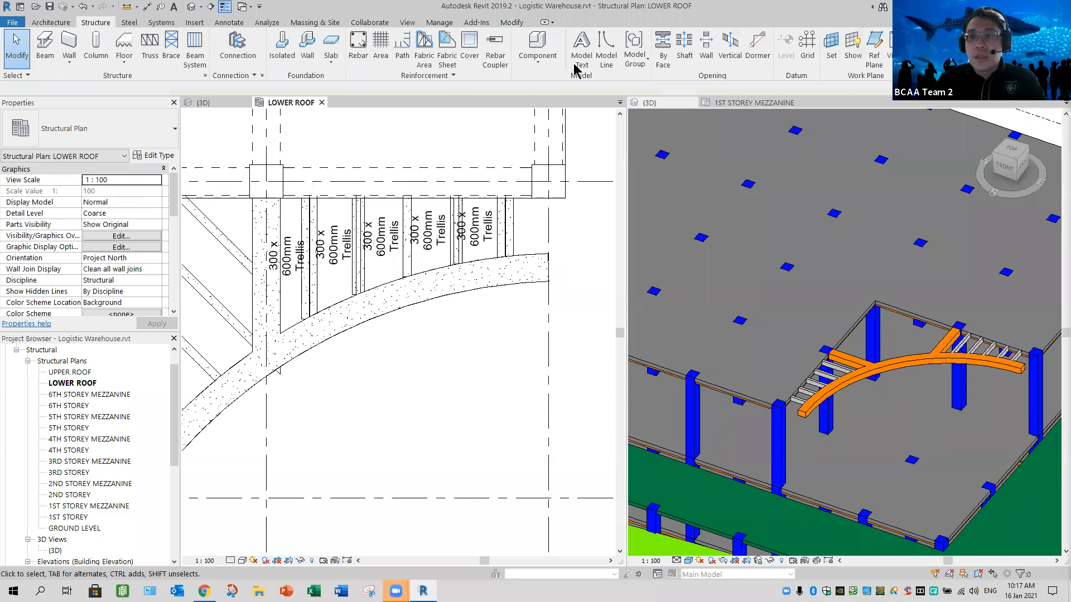
- Select all instances of the 300 x 600mm Trellis framing tags on the new beams and delete them
click(332, 257)
right_click(411, 333)
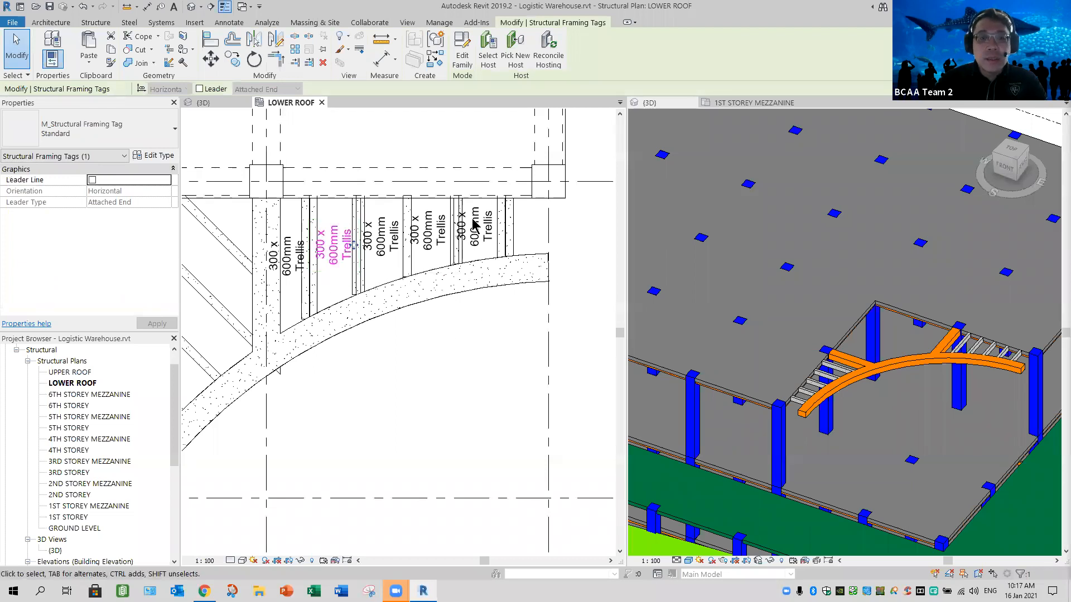
mouse_move(502, 202)
click(586, 202)
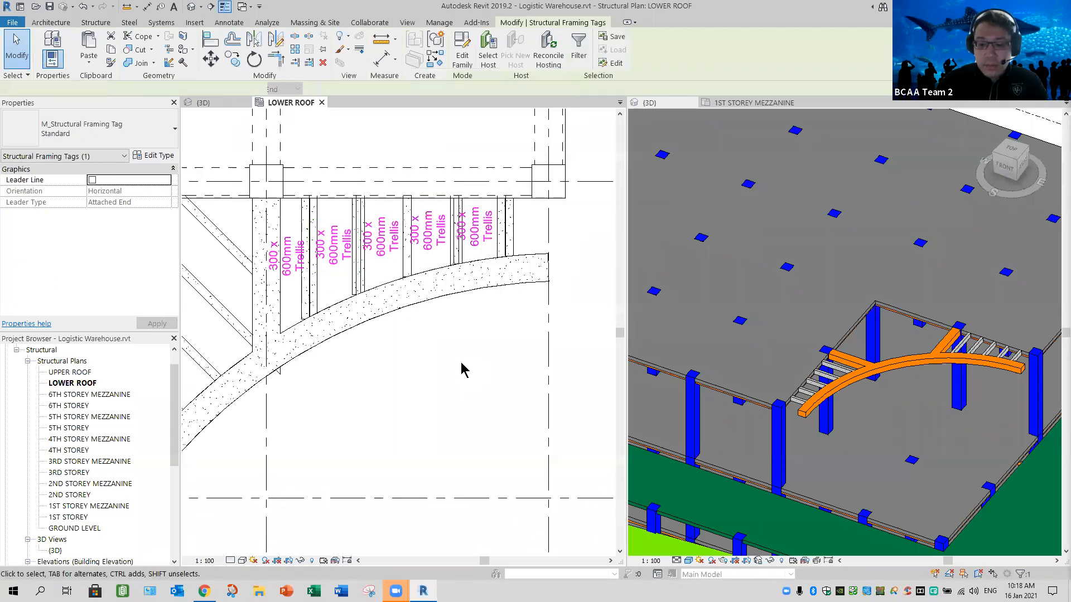
key(Delete)
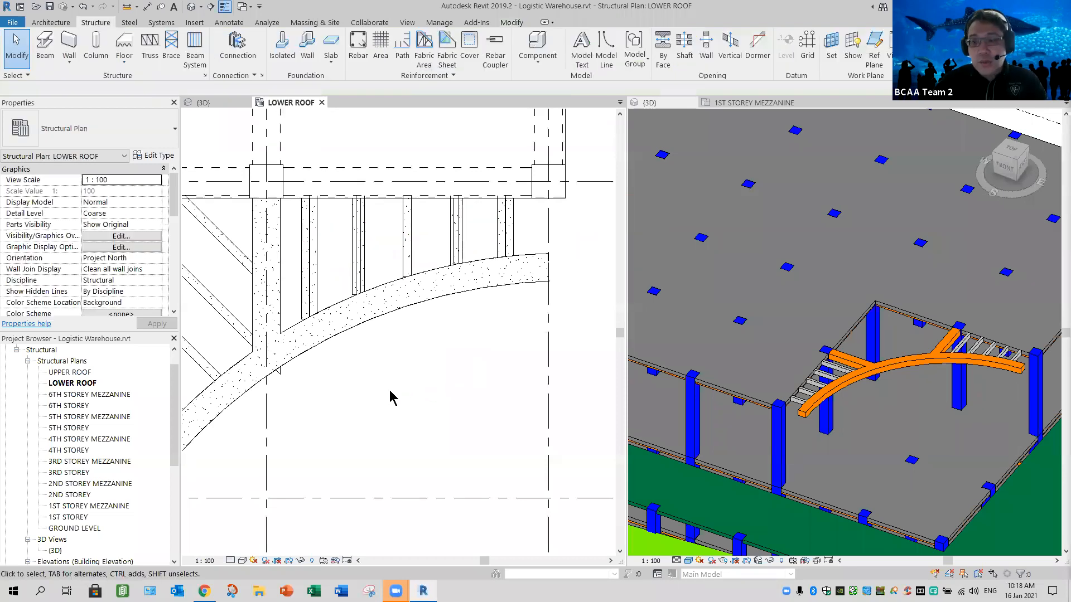
- Start a sketched beam system for the diagonal-trellis corner bay and pick the curved beam's edge as boundary at a 500 mm offset
scroll(376, 411, down, 2)
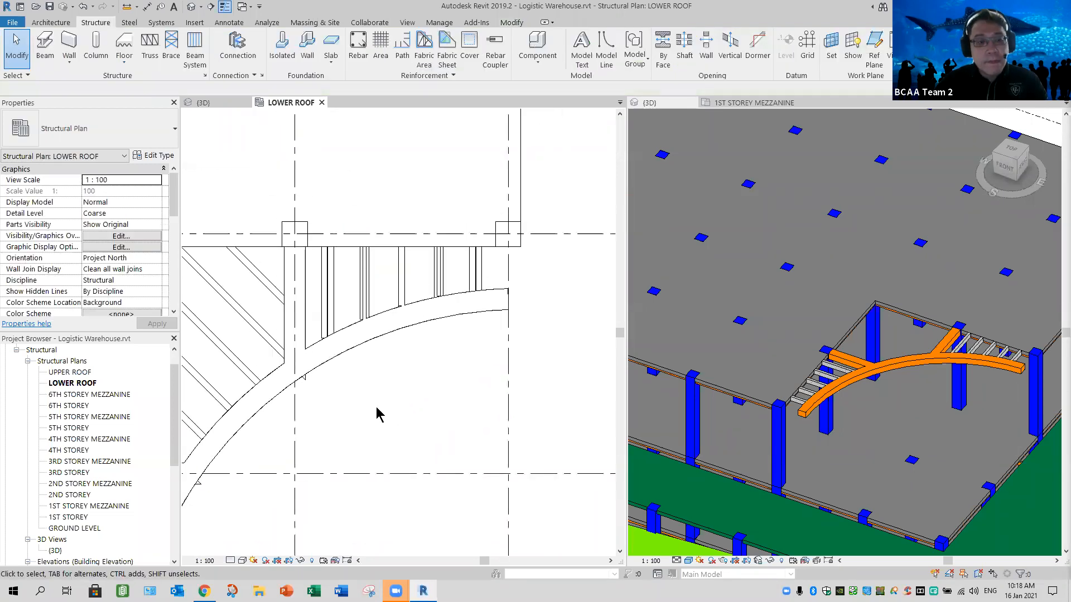
middle_drag(256, 413, 409, 375)
scroll(303, 381, down, 1)
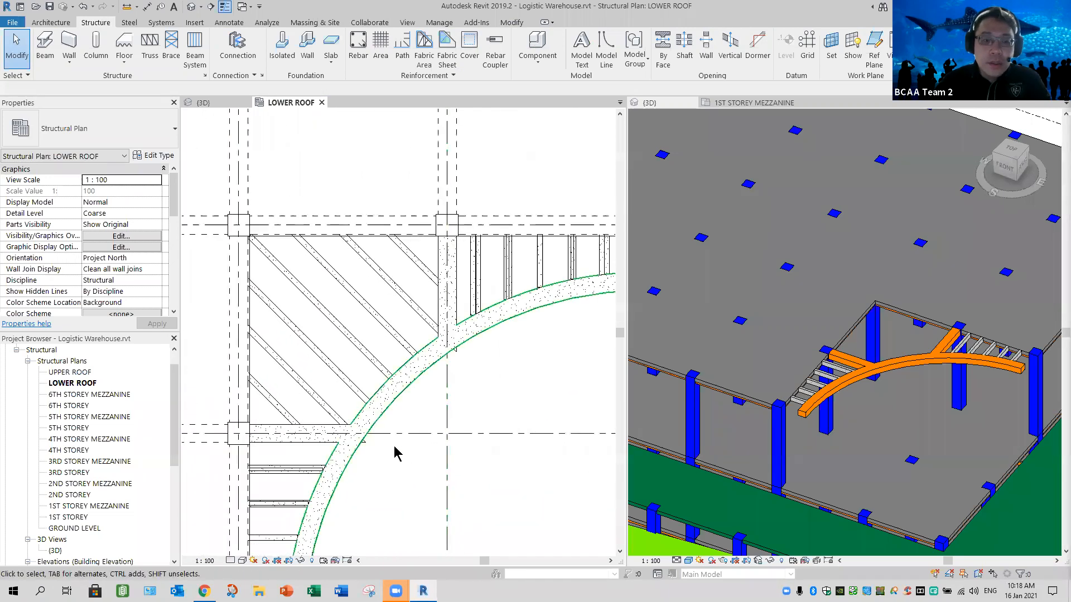
scroll(365, 388, up, 1)
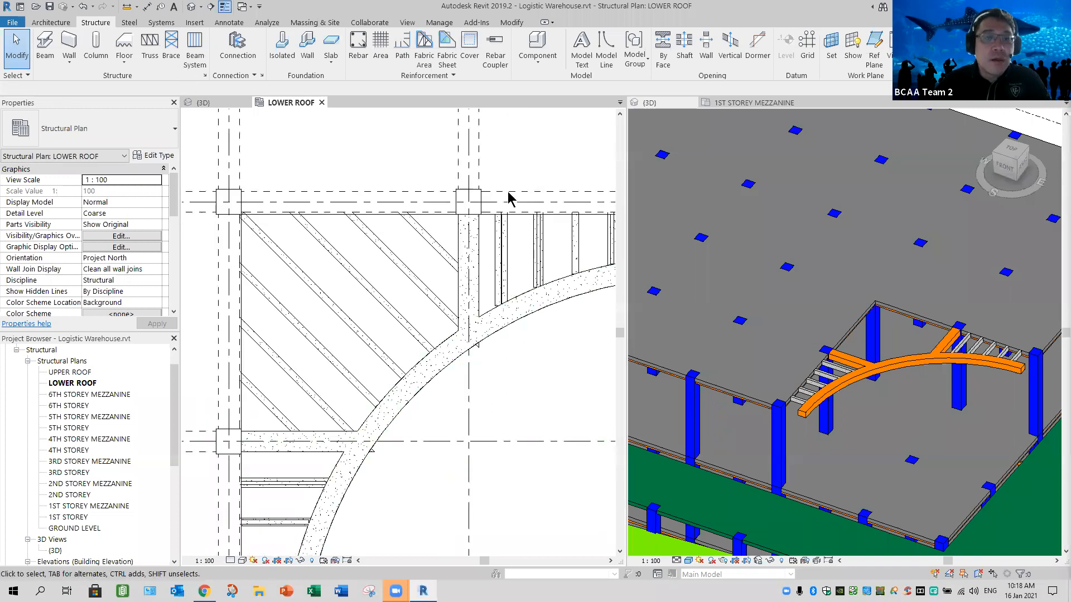
key(b)
key(s)
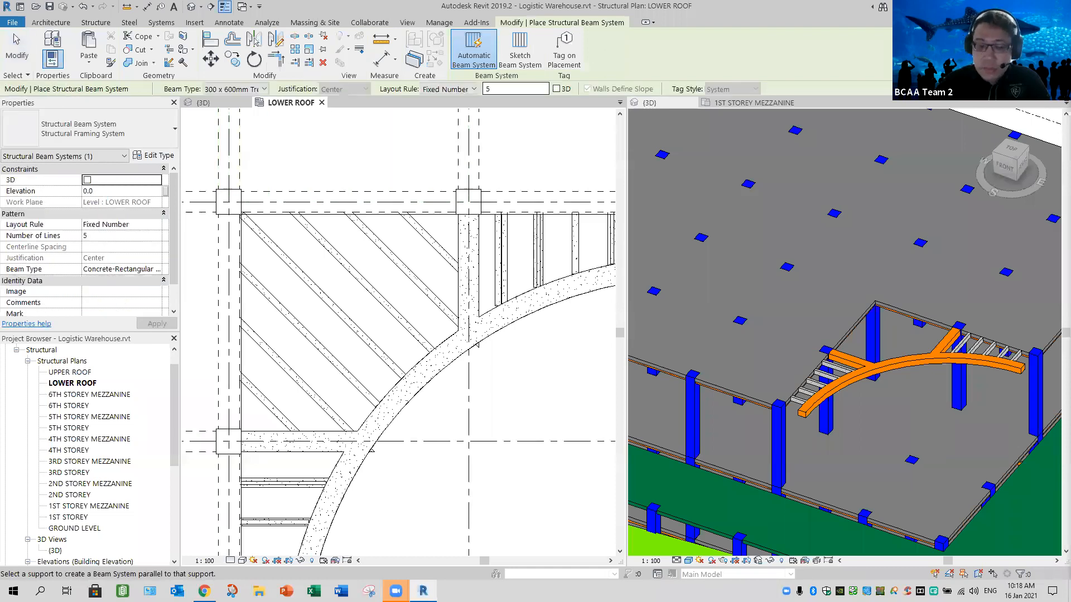
click(519, 50)
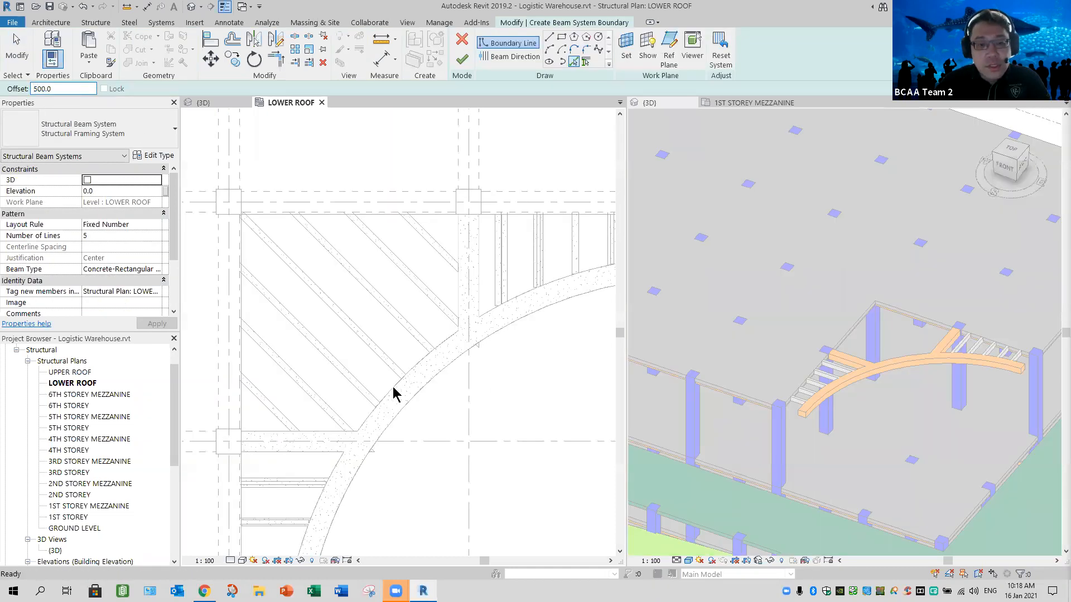
click(477, 444)
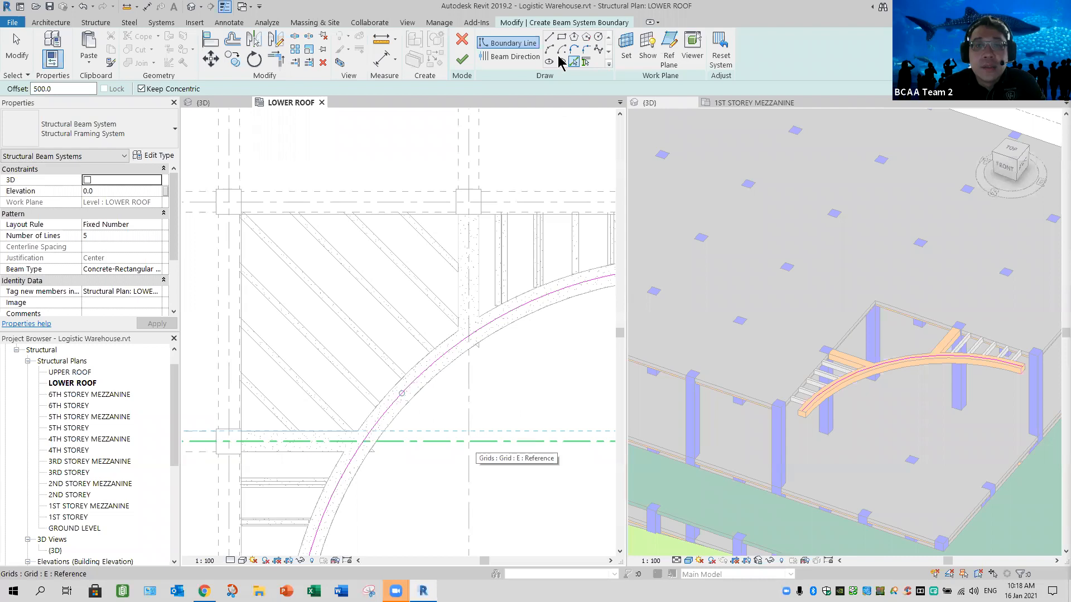
key(l)
key(i)
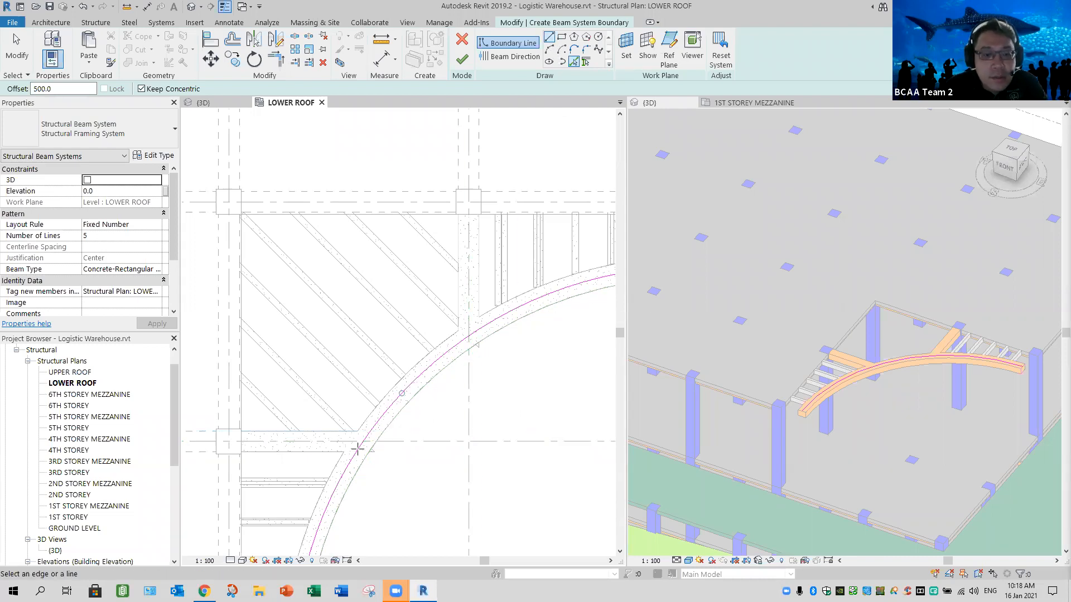
click(228, 443)
click(362, 441)
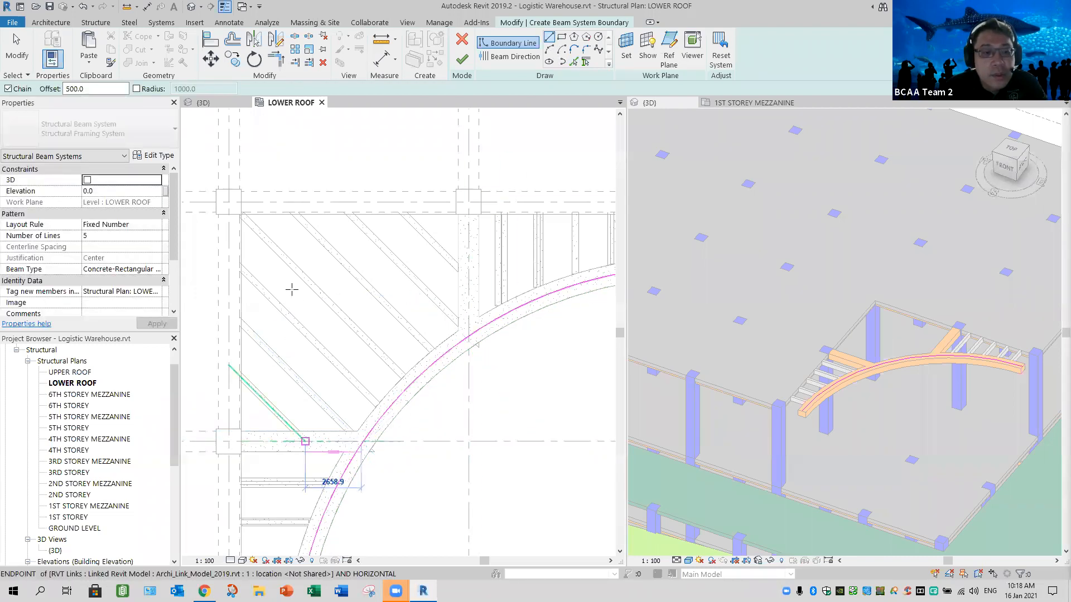
click(229, 202)
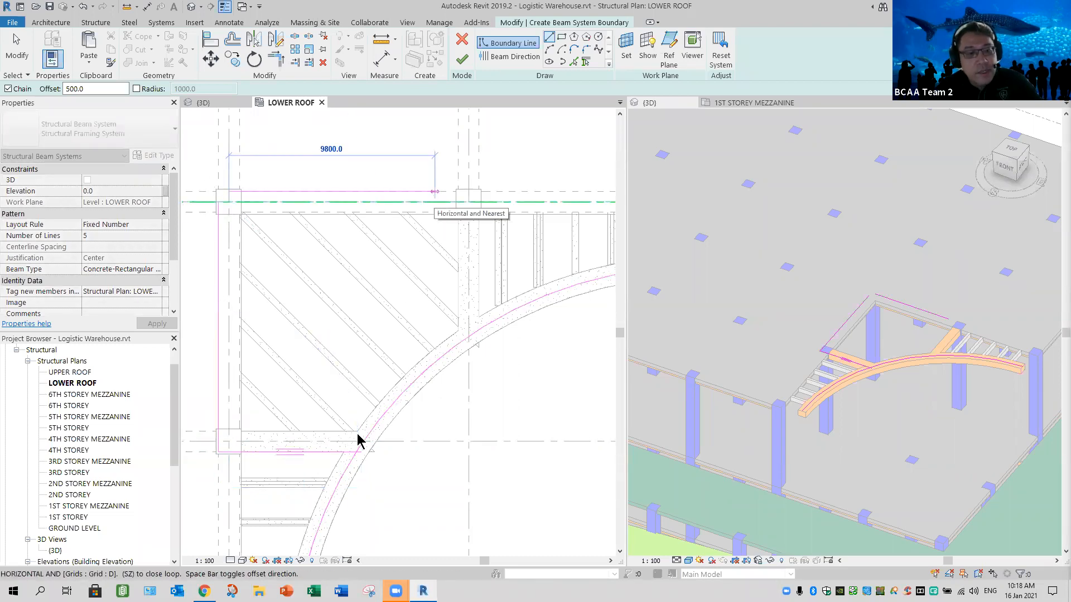
key(Escape)
key(Escape)
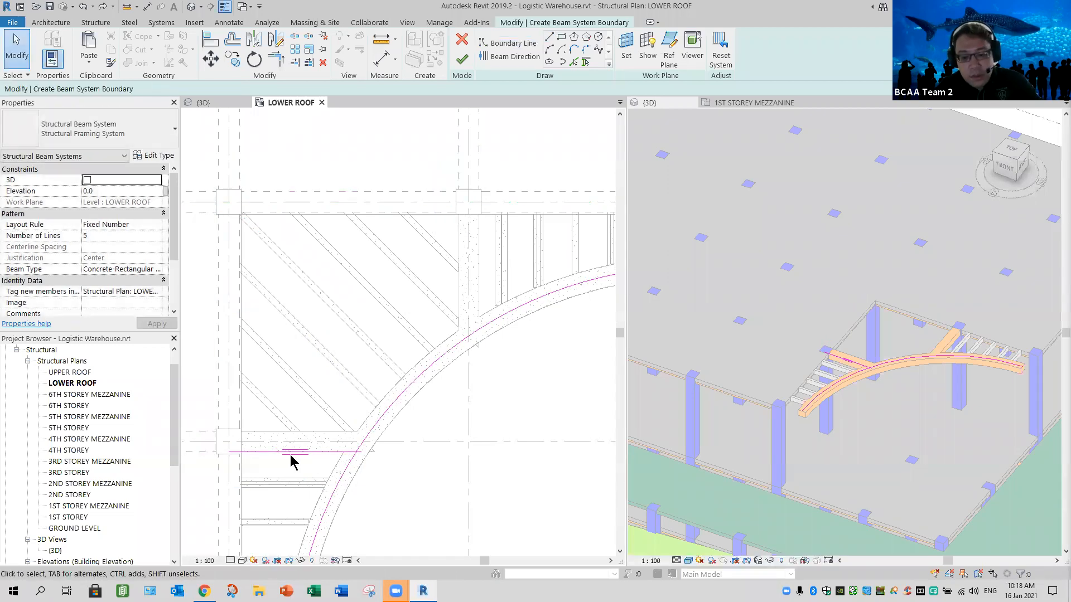
click(321, 453)
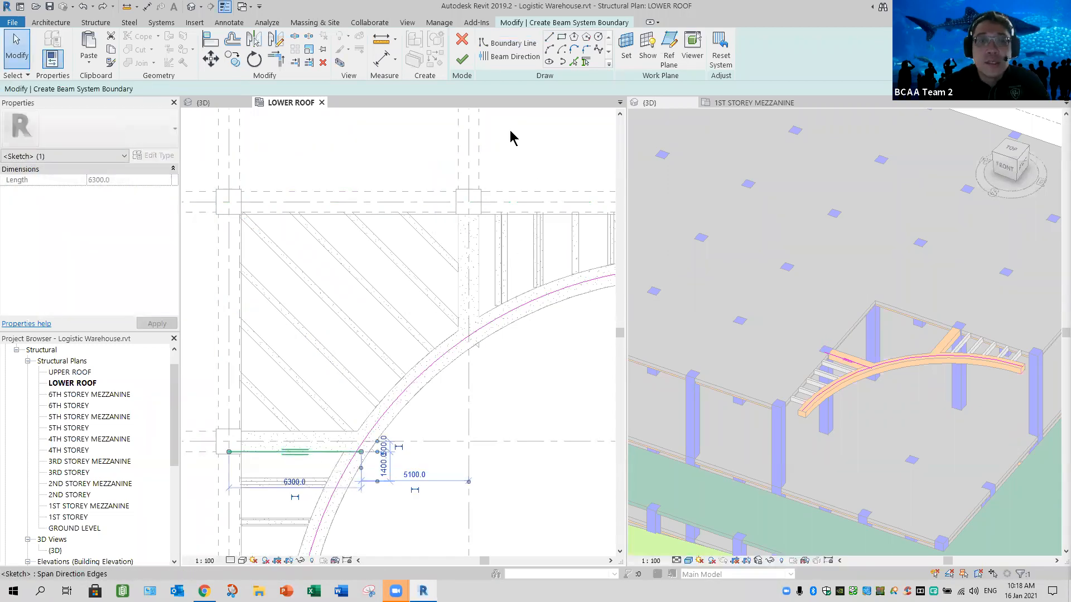
key(Escape)
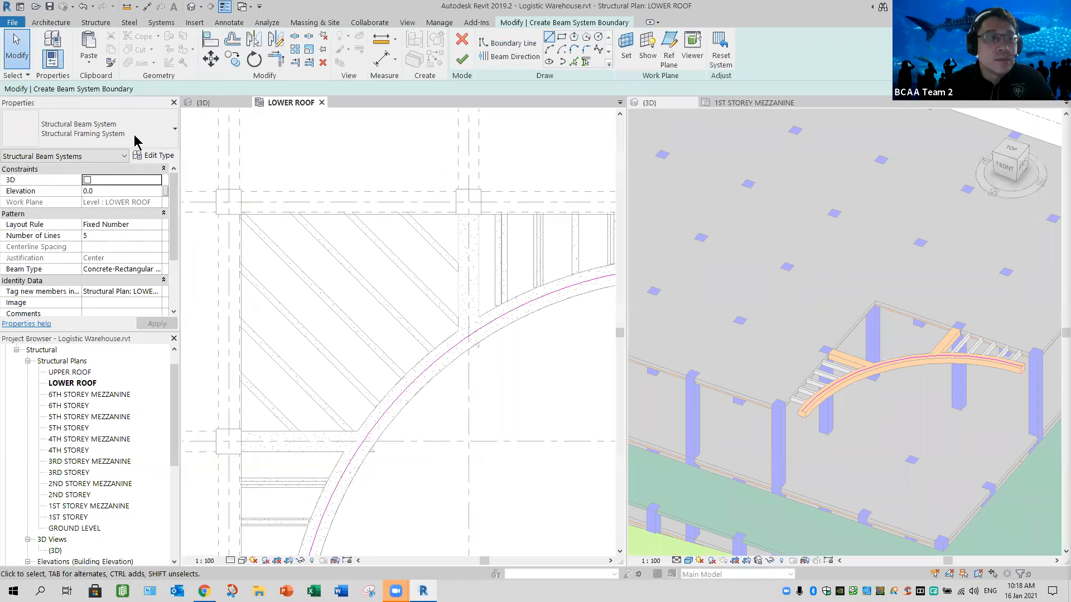
- Draw zero-offset boundary lines around the corner bay from the curve along grid E, up to grid D, across to grid 7 and down to the curve
key(l)
key(i)
click(364, 441)
click(228, 442)
click(226, 200)
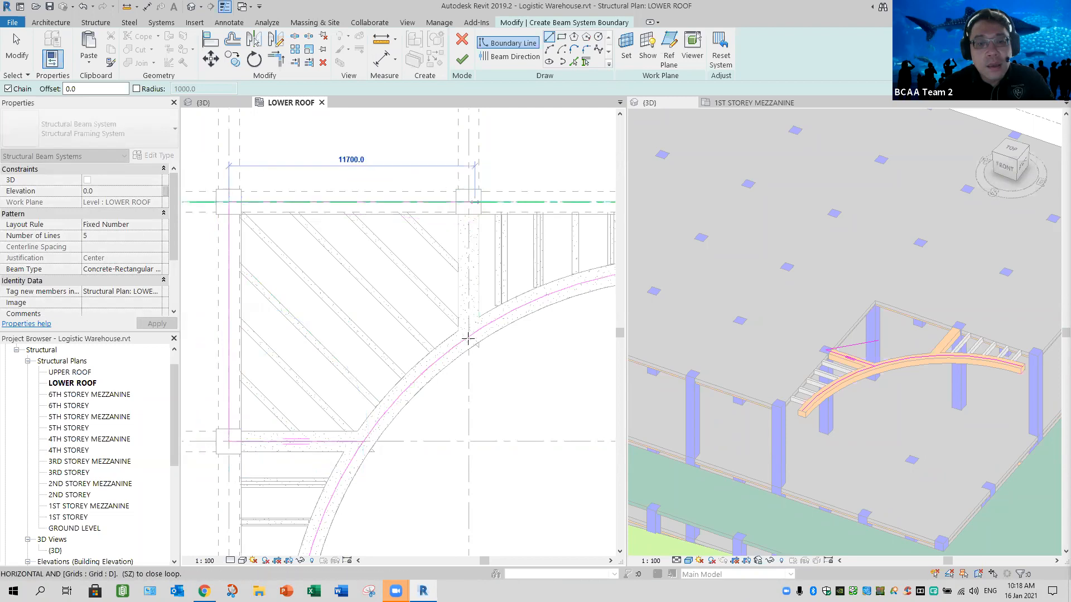
click(278, 65)
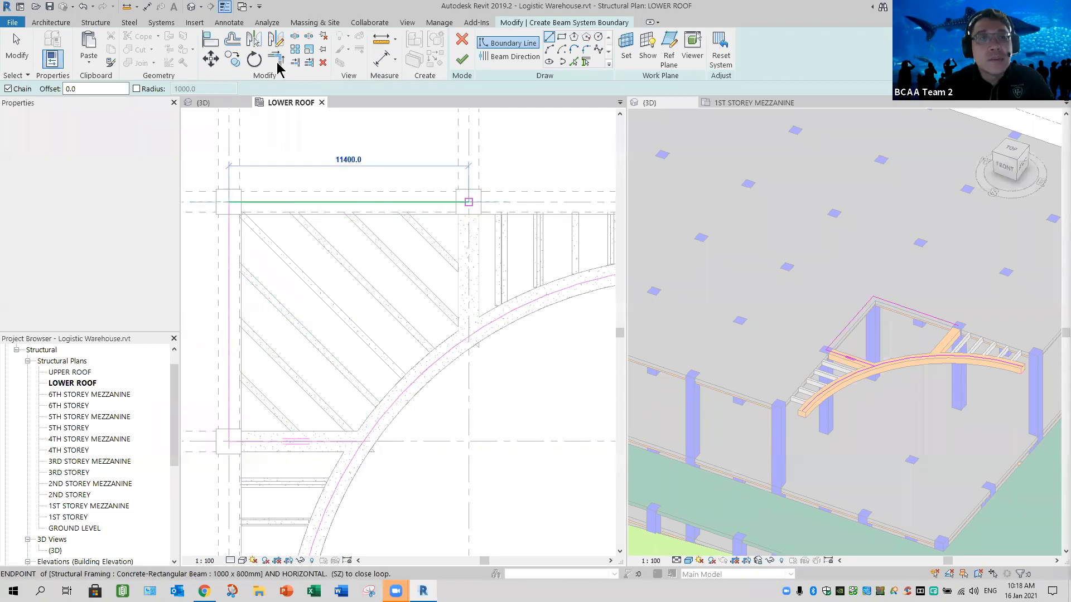
click(468, 326)
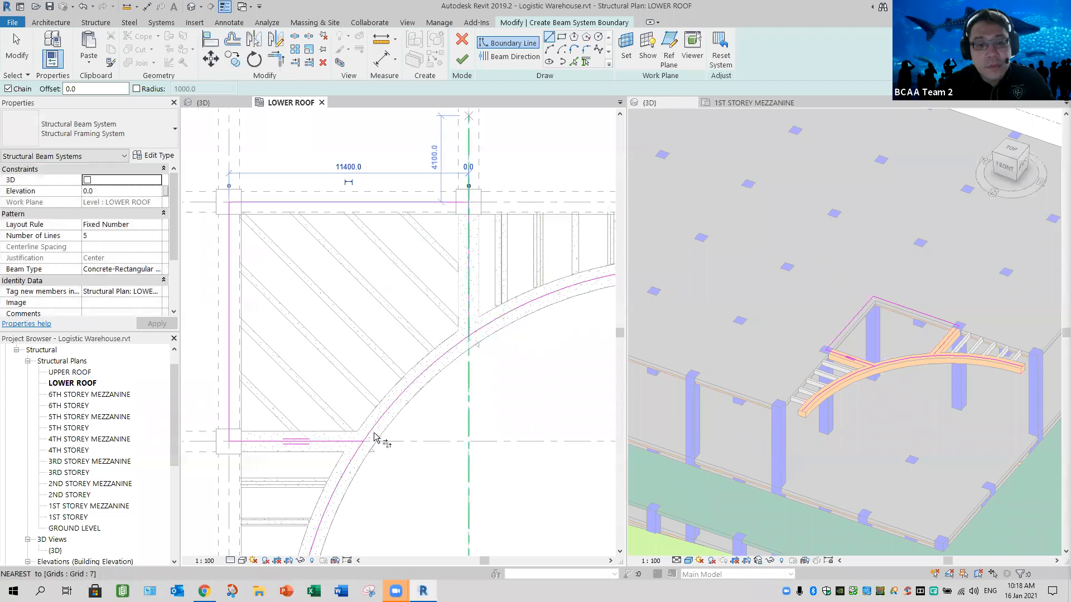
- Trim the curved boundary to corners with the straight boundary lines along both connecting beams
key(t)
key(r)
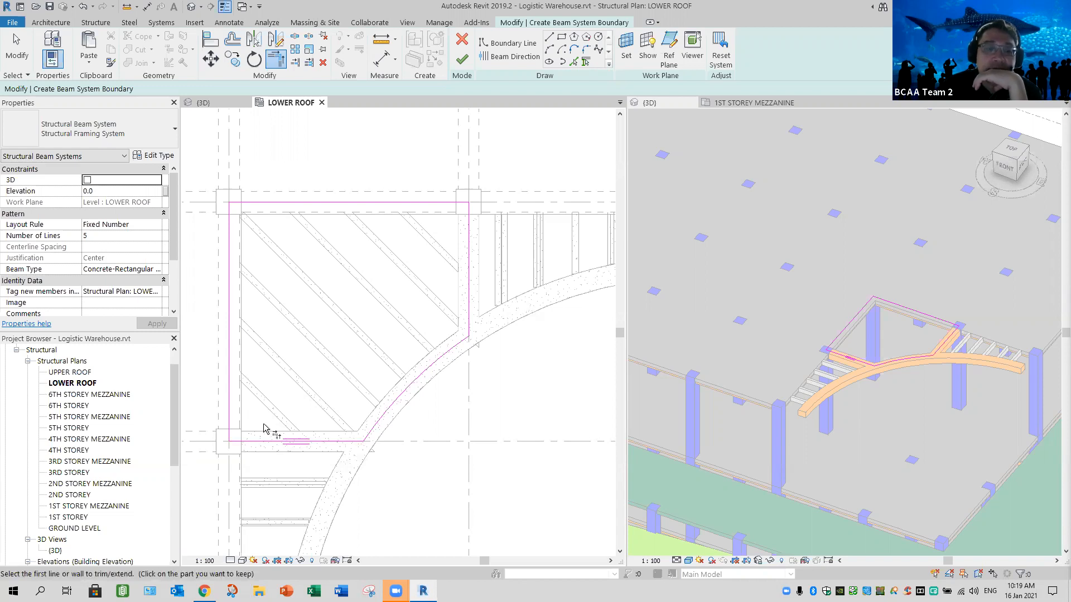
scroll(257, 423, up, 3)
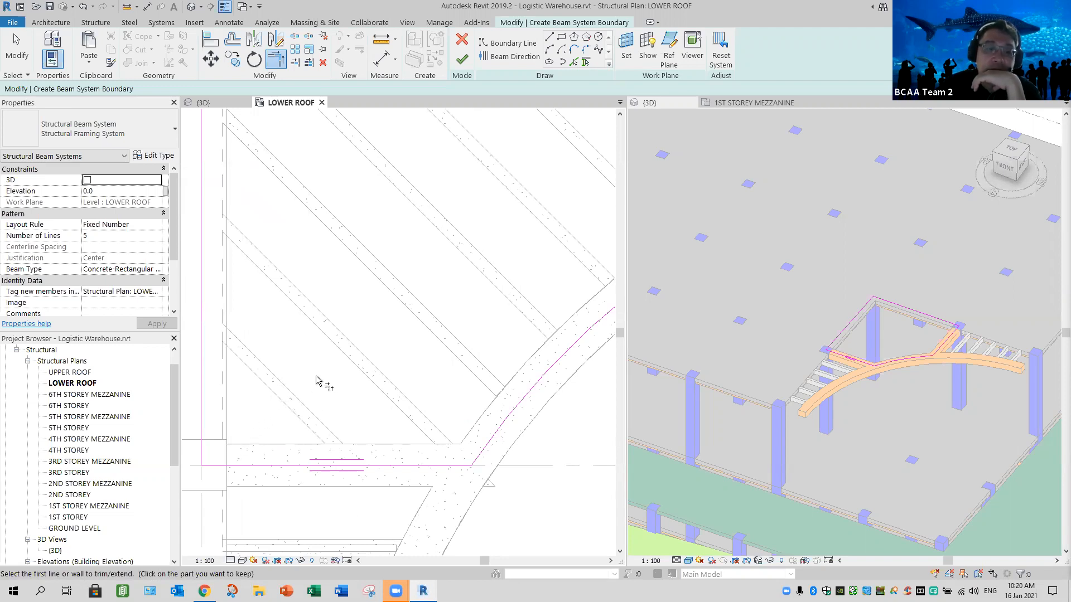
- Add a boundary line from the shortest diagonal trellis beam's outer edge and move it diagonally across the bay's corner at the column
scroll(318, 378, down, 1)
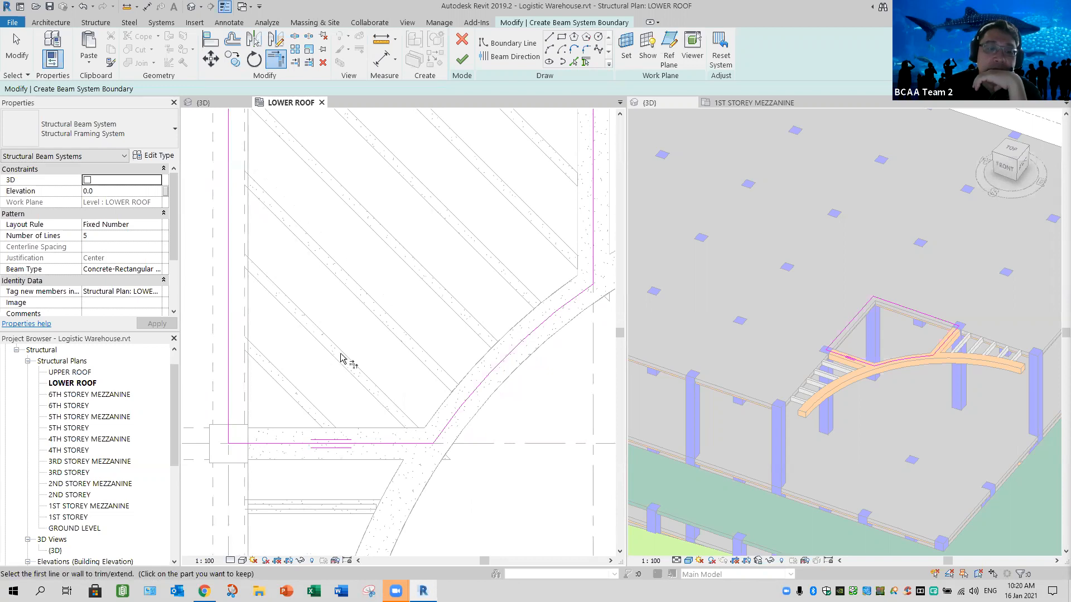
middle_drag(359, 357, 446, 301)
scroll(390, 335, up, 3)
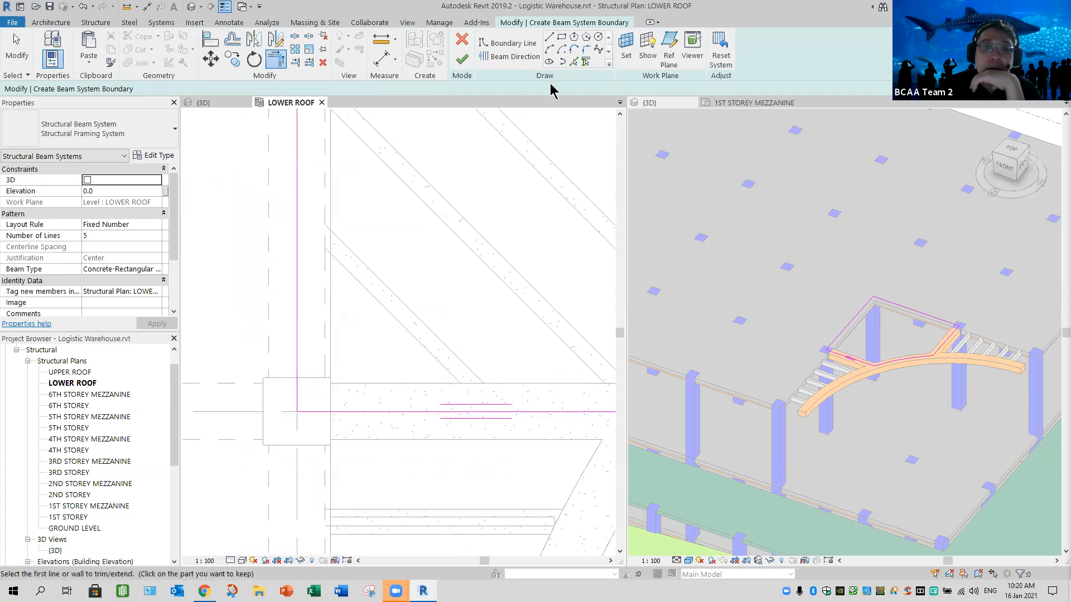
click(574, 61)
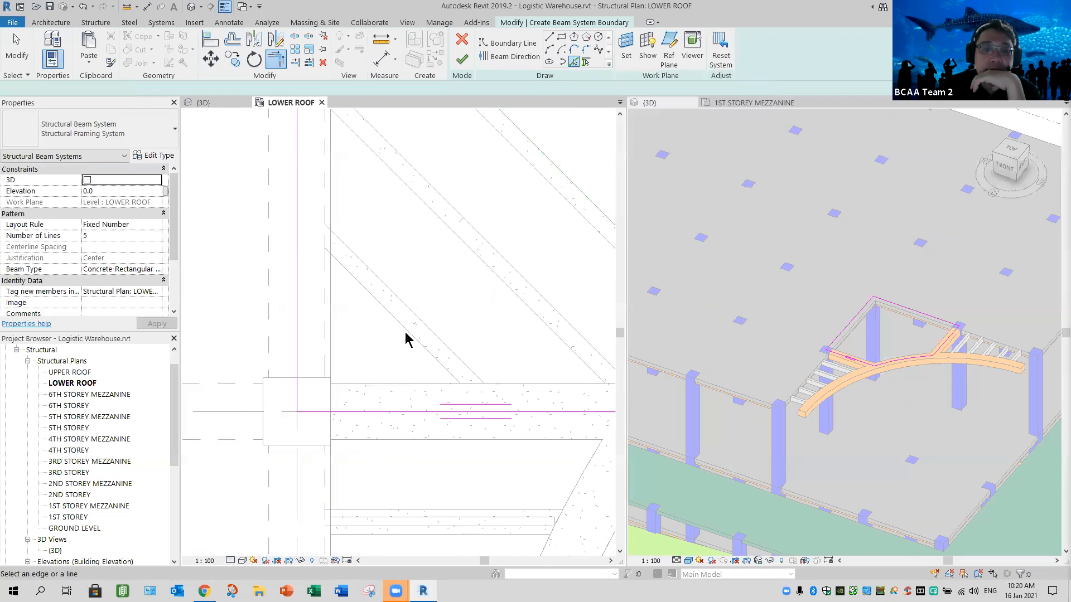
click(397, 330)
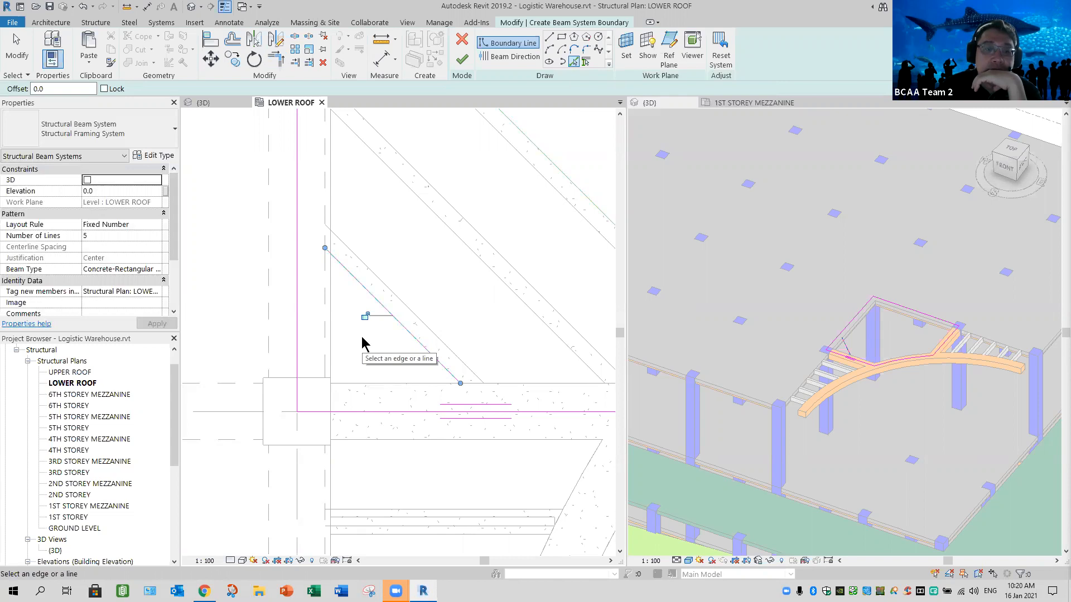
click(17, 49)
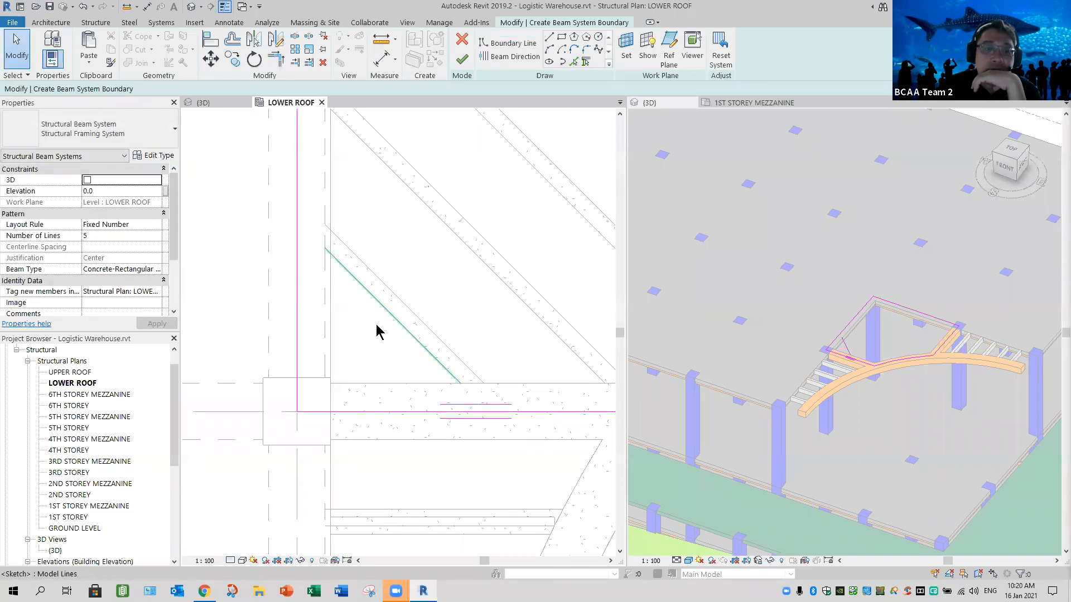
click(394, 318)
mouse_move(390, 324)
mouse_down()
mouse_move(299, 405)
mouse_move(331, 386)
mouse_move(326, 393)
mouse_move(347, 397)
mouse_up()
click(390, 404)
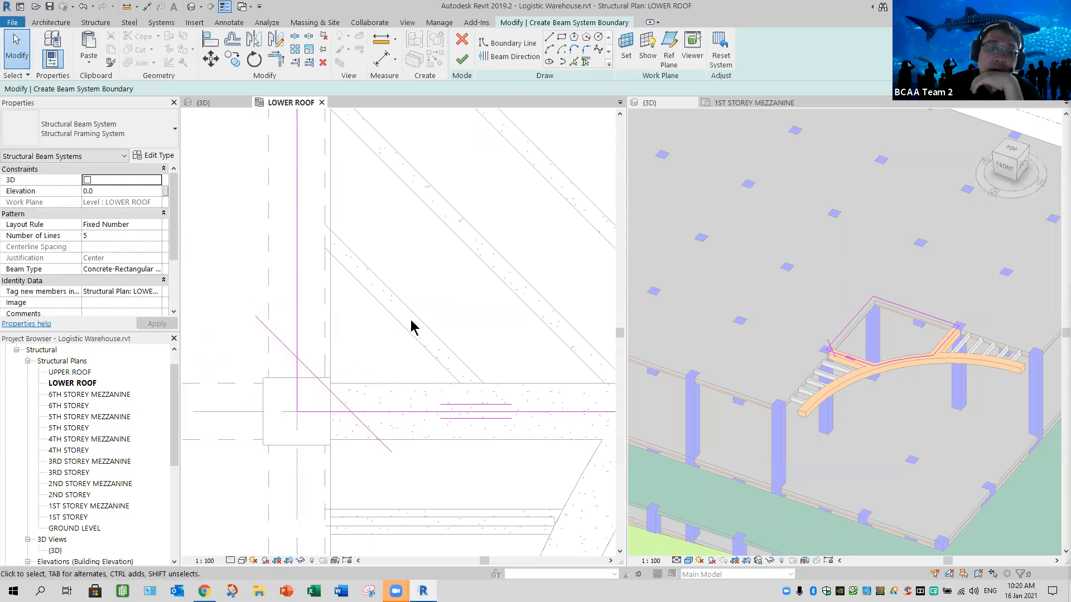
- Trim the diagonal line to corners with the vertical and horizontal boundary lines at the column, closing the corner bay's outline
click(275, 58)
click(297, 338)
click(305, 368)
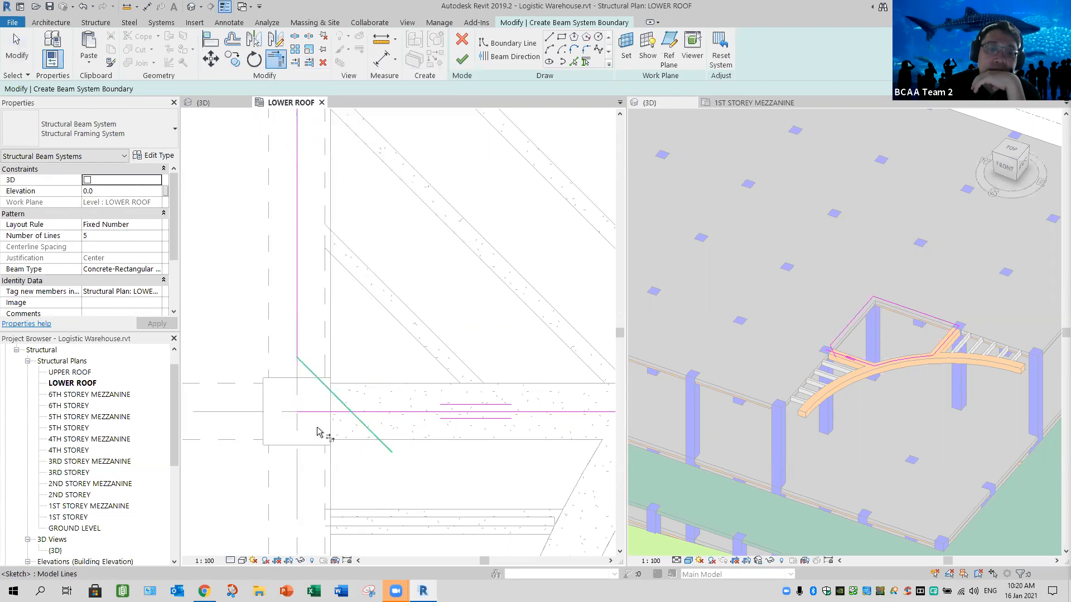
click(361, 414)
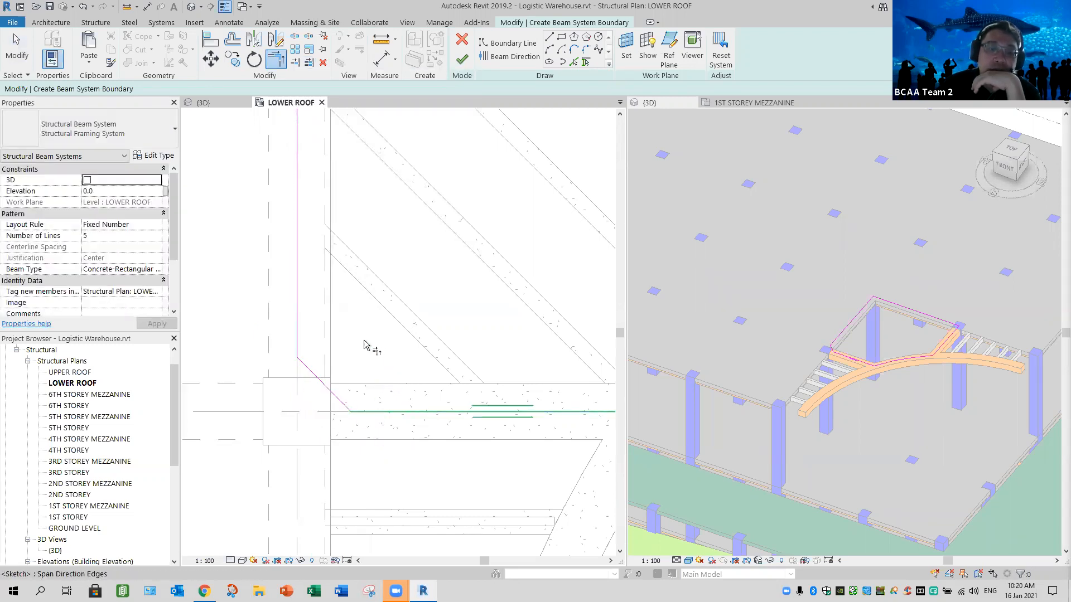
scroll(363, 348, down, 2)
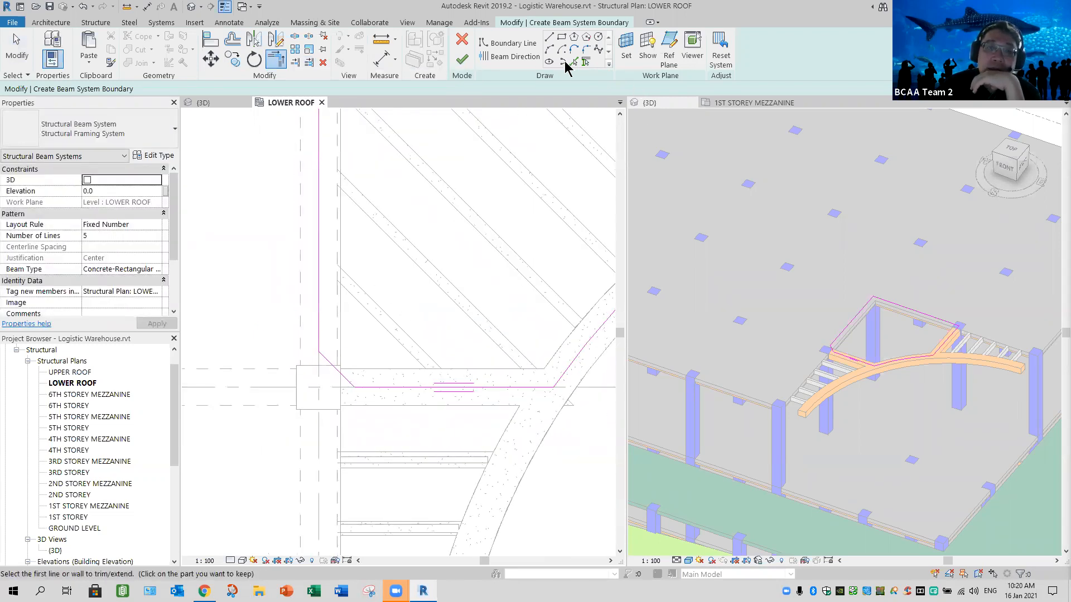
- Use the short diagonal line as beam direction, set the number of lines to 7 and finish the corner beam system
click(505, 57)
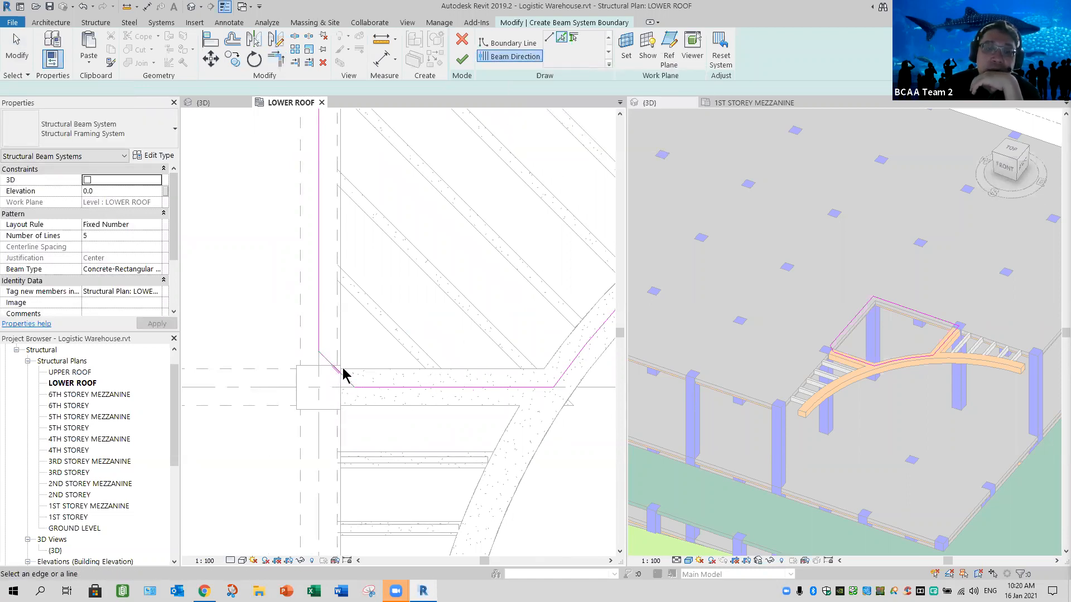
scroll(453, 335, down, 3)
middle_drag(428, 372, 393, 385)
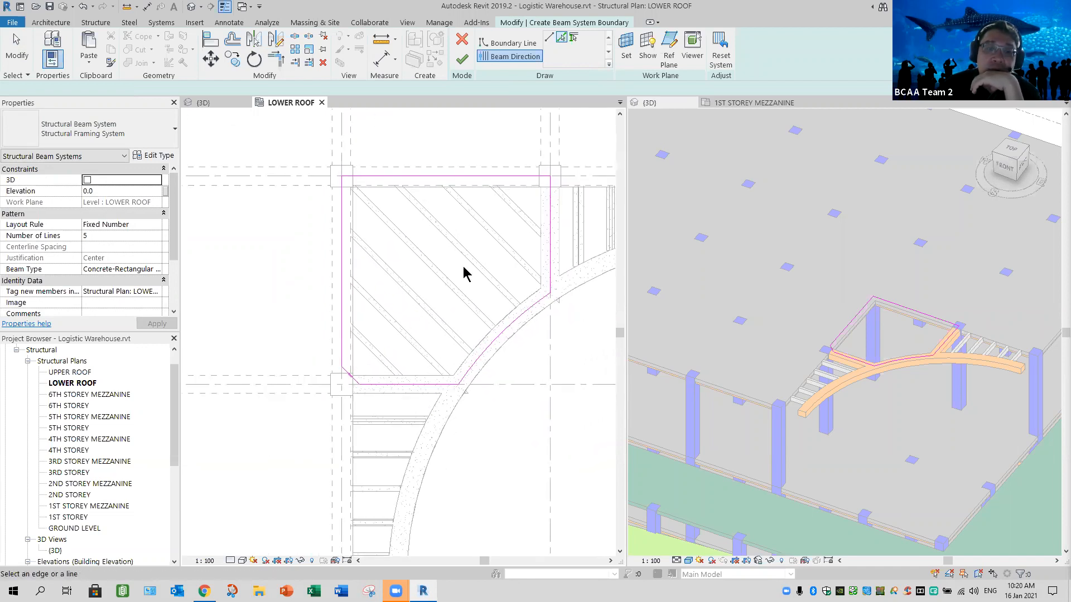
click(102, 234)
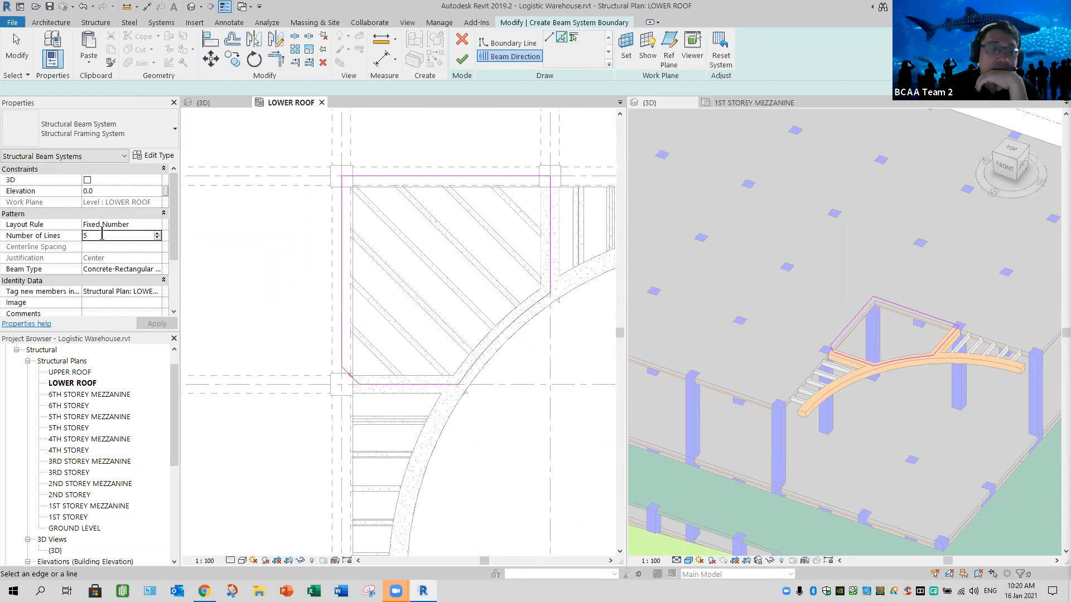
text(7)
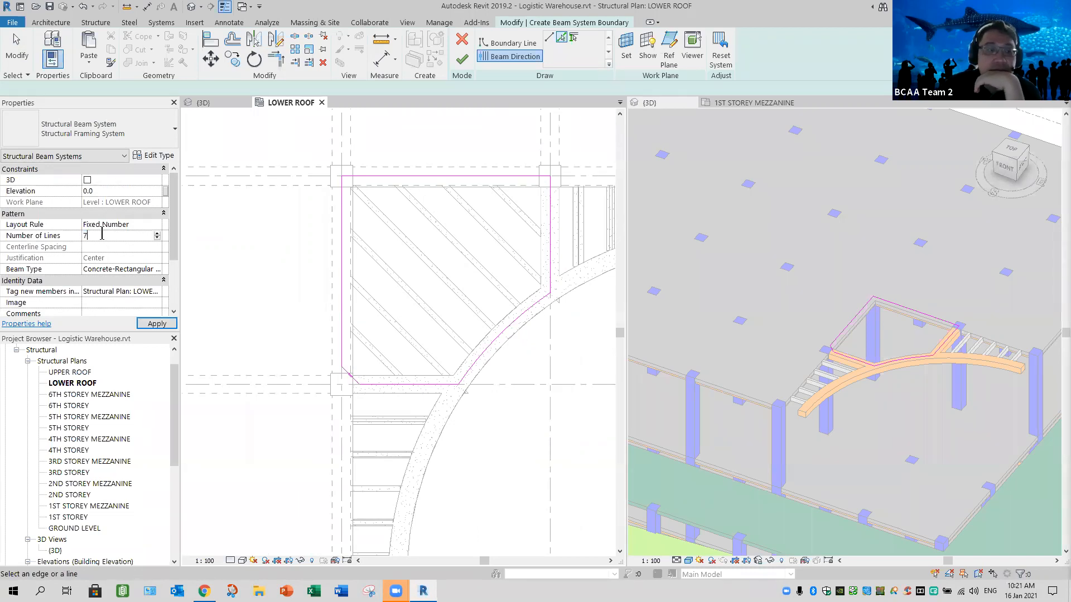
click(159, 323)
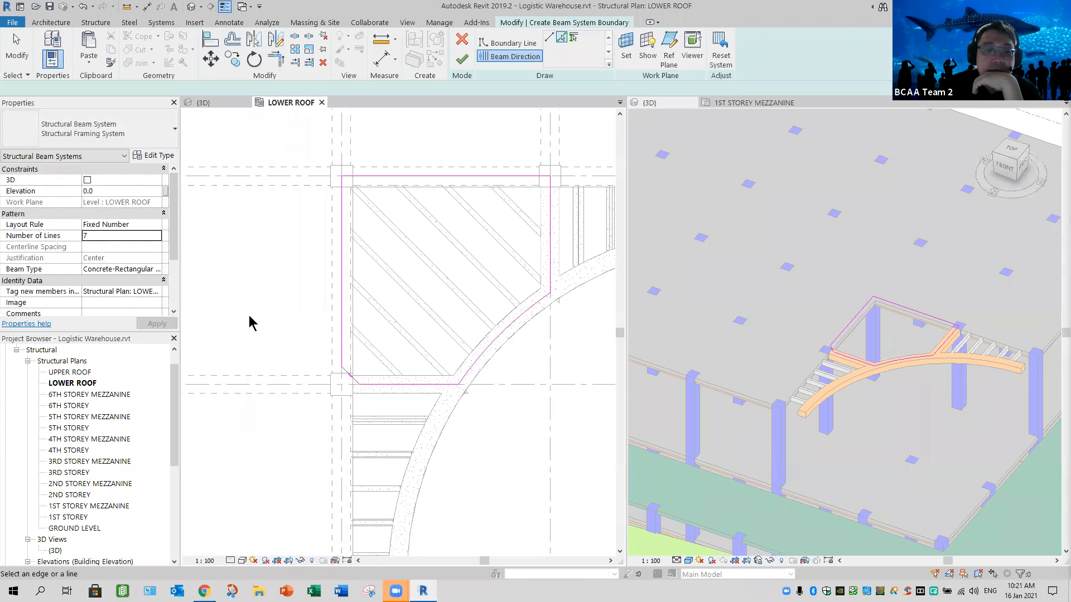
click(462, 59)
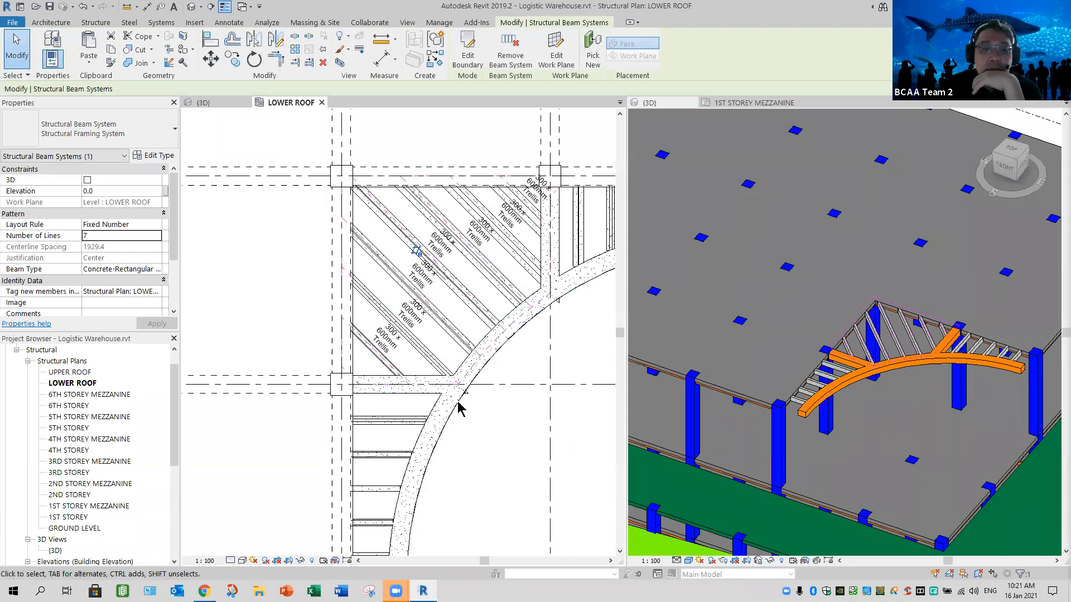
key(Escape)
- Examine the new diagonal trellis beams and the rest of the structural lower roof in plan and 3D for missing parts
scroll(385, 340, up, 3)
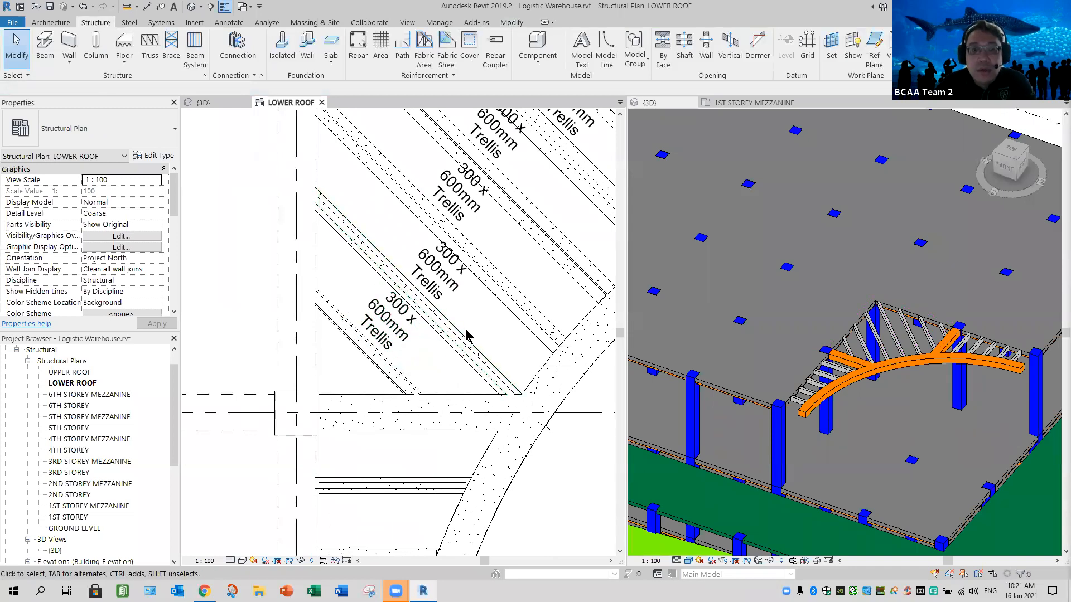
scroll(465, 334, down, 3)
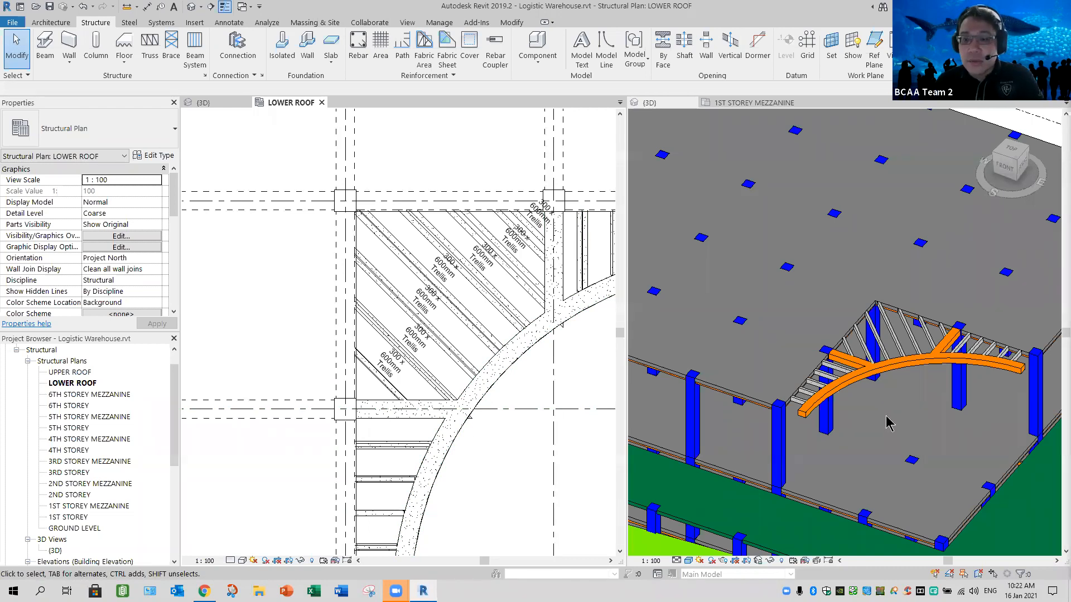
scroll(860, 431, down, 4)
middle_drag(862, 444, 1013, 414)
scroll(472, 481, down, 1)
scroll(470, 477, down, 2)
middle_drag(477, 488, 495, 390)
middle_drag(473, 482, 474, 441)
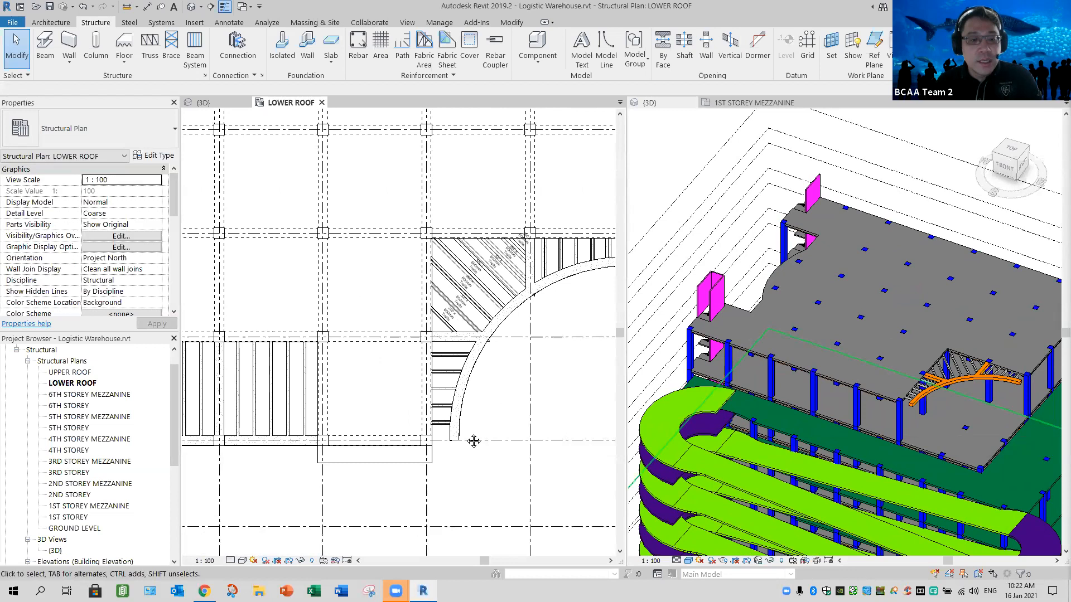
scroll(387, 458, down, 2)
scroll(351, 445, down, 1)
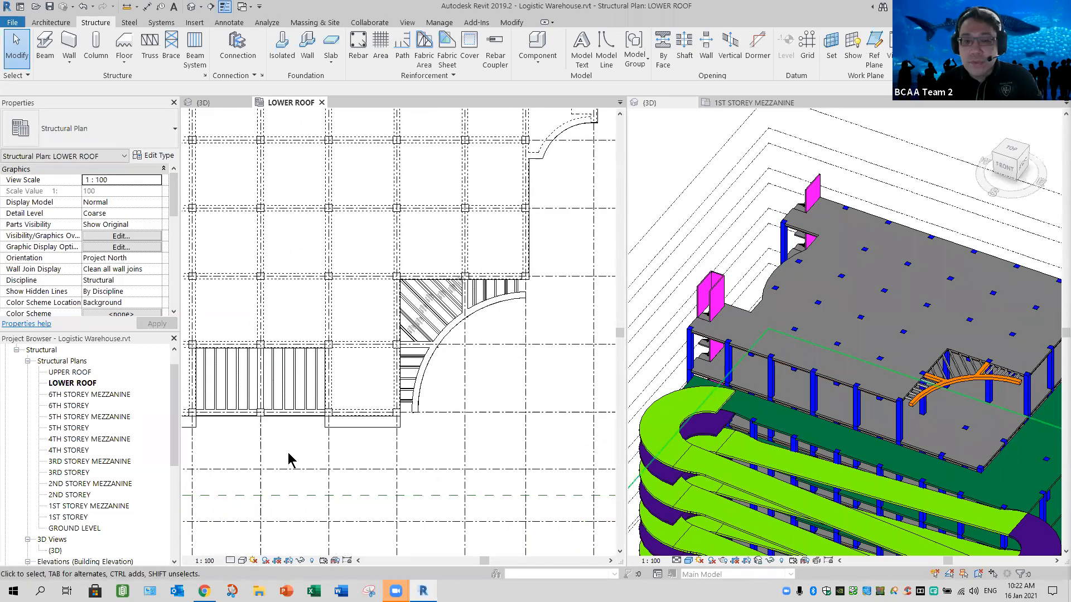
scroll(342, 454, down, 2)
middle_drag(404, 444, 435, 436)
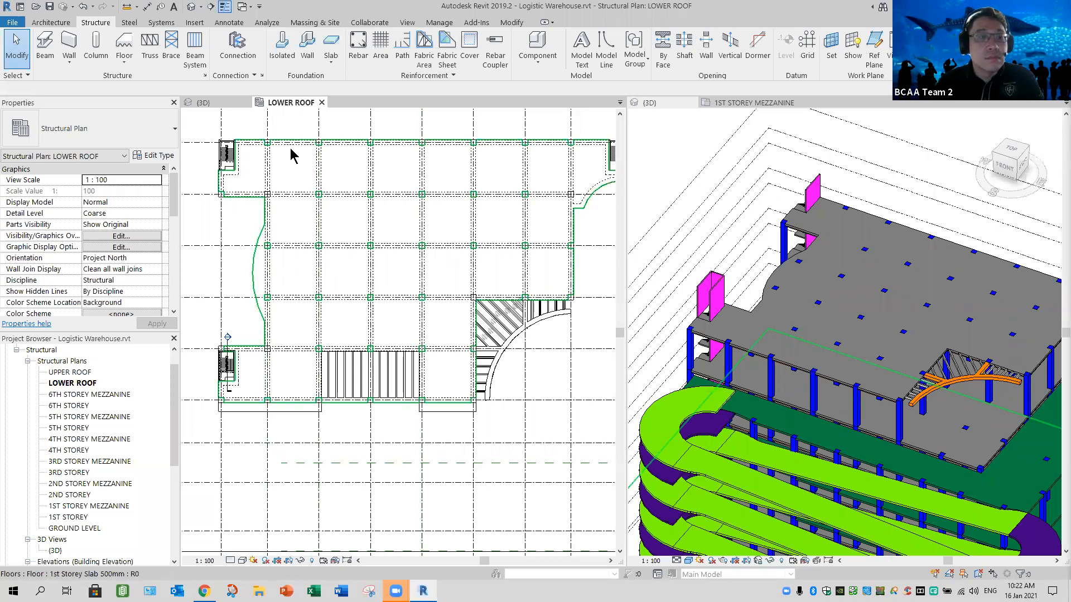
- Switch to the architectural model's 3D view and examine the lower roof's trellises and projecting edges from several sides
key(ctrl+Tab)
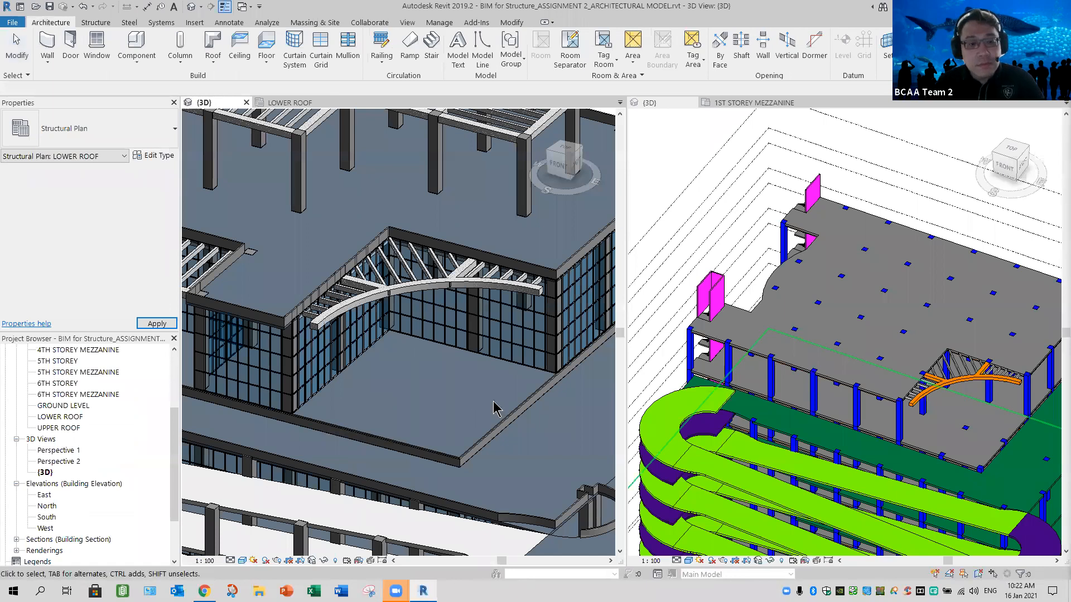
scroll(372, 457, down, 2)
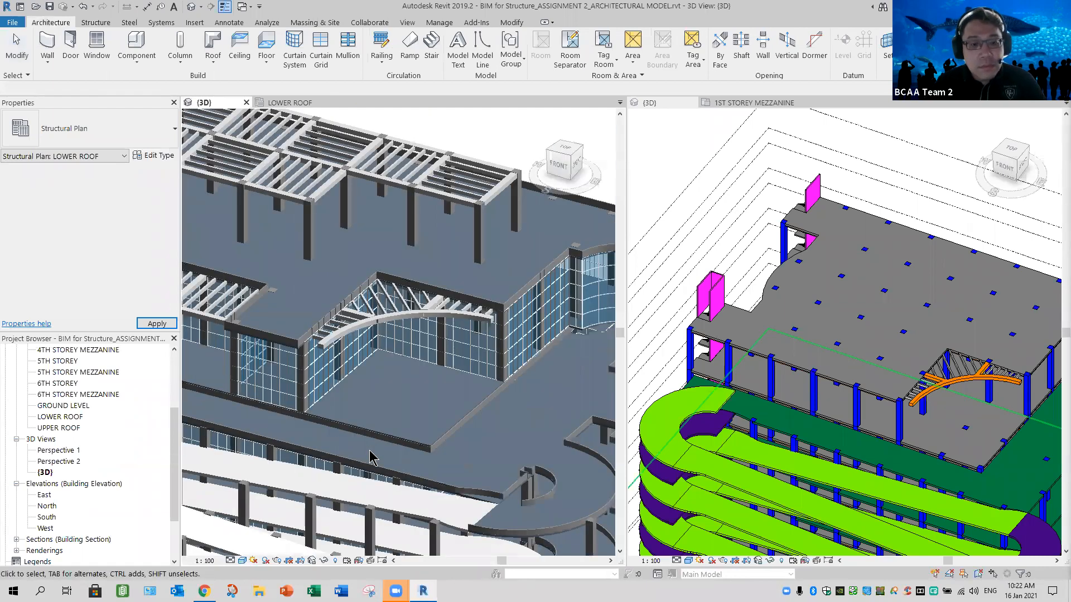
scroll(372, 458, down, 1)
middle_drag(372, 457, 382, 435)
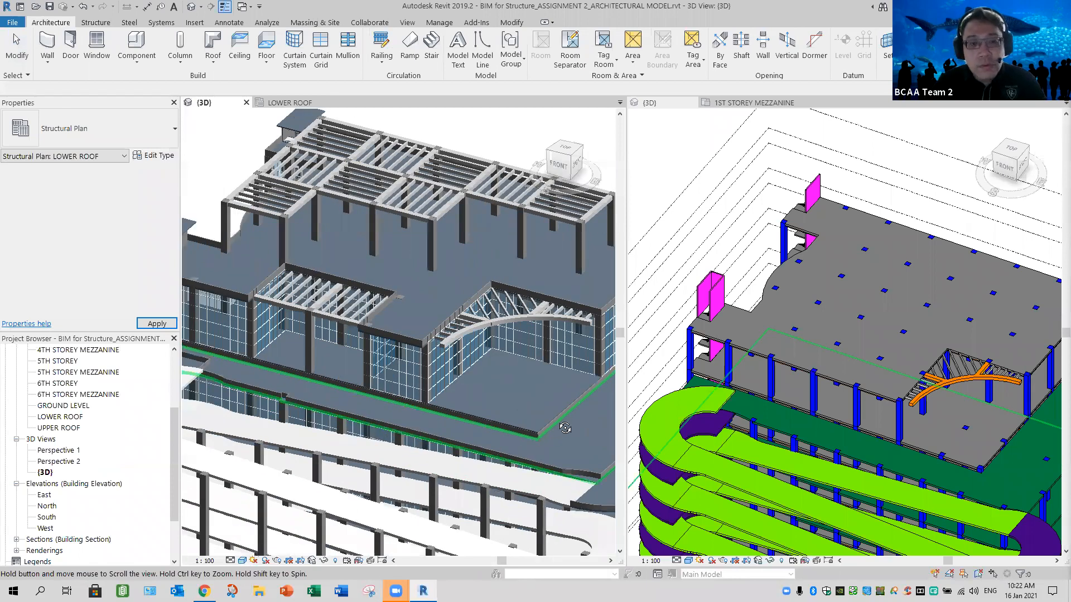
shift+middle_drag(646, 357, 659, 340)
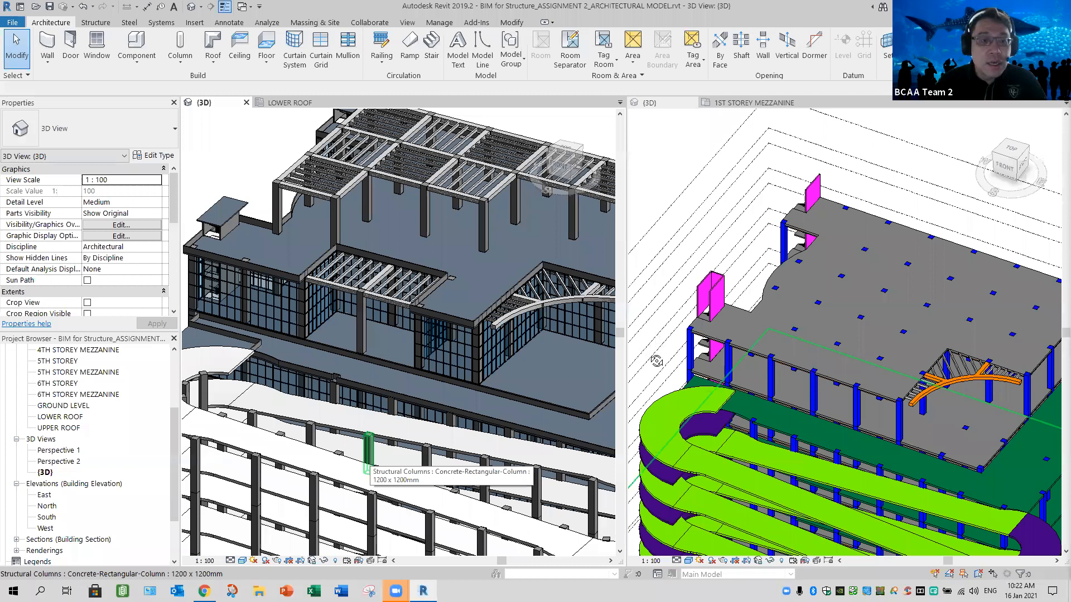
shift+middle_drag(655, 399, 663, 427)
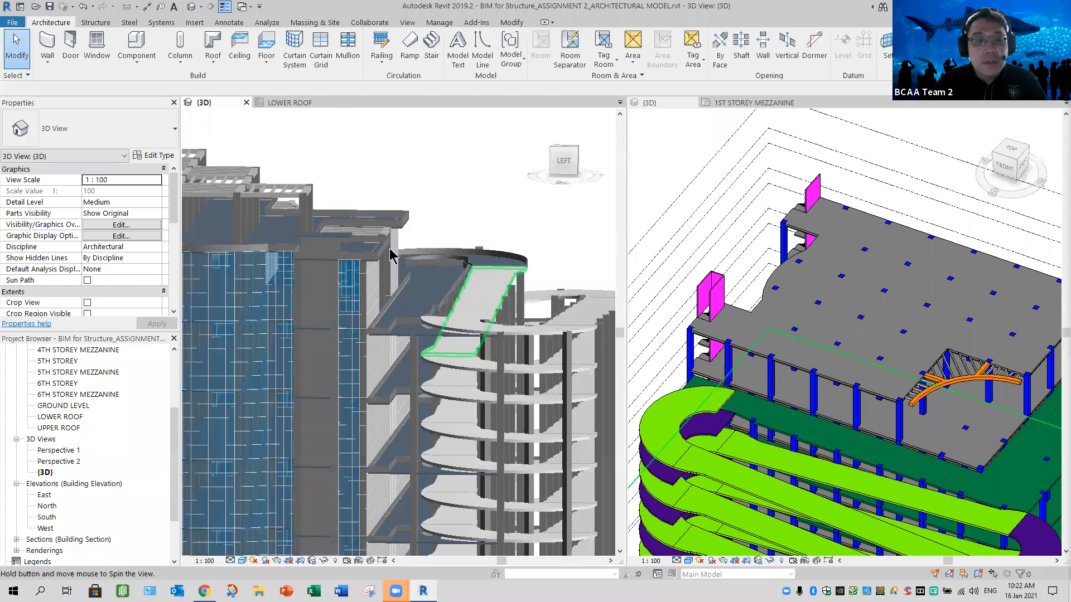
shift+middle_drag(371, 316, 372, 316)
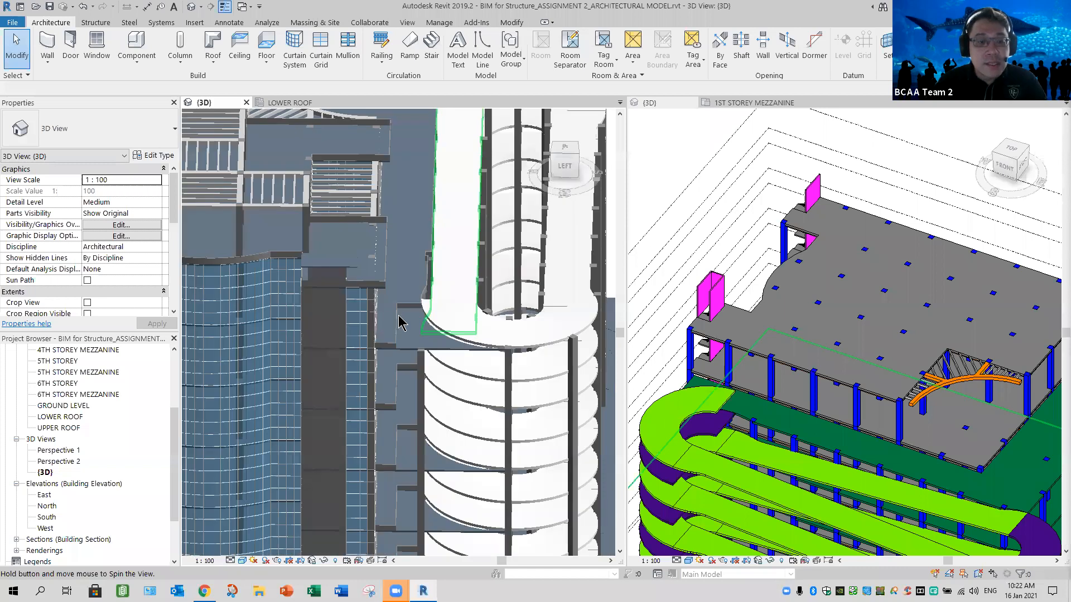
scroll(389, 322, up, 4)
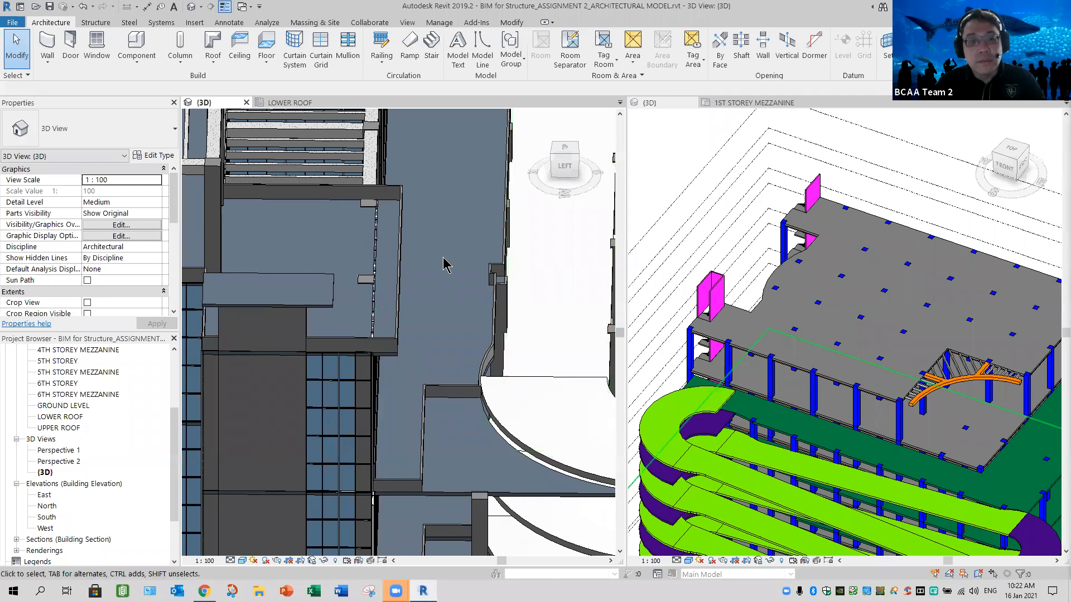
shift+middle_drag(418, 296, 298, 299)
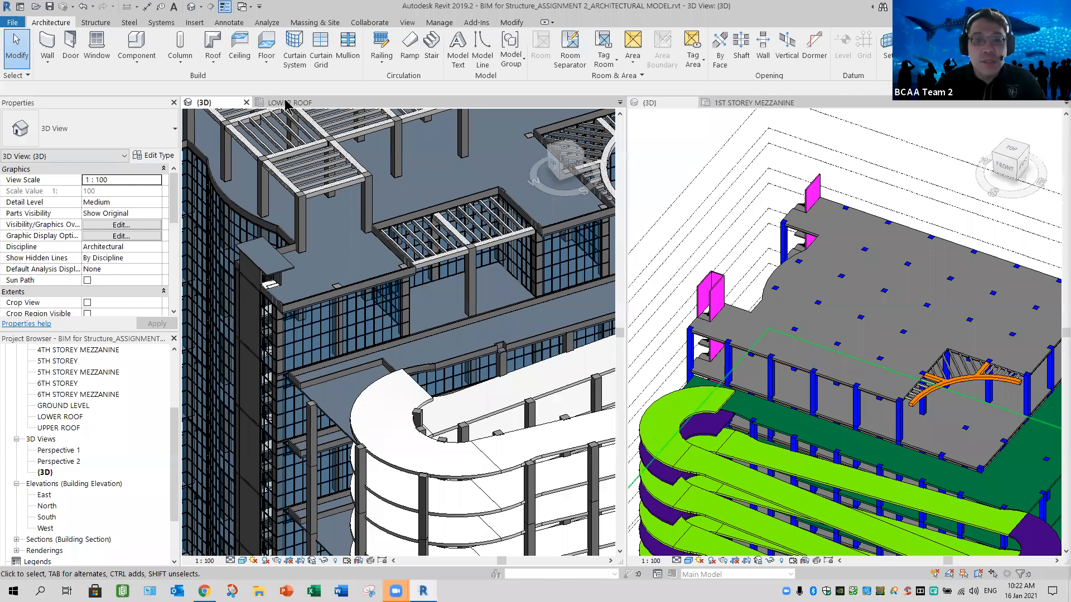
- Open the architectural LOWER ROOF floor plan and measure from the corner column's lower edge to the outer face of the projecting wall
double_click(55, 418)
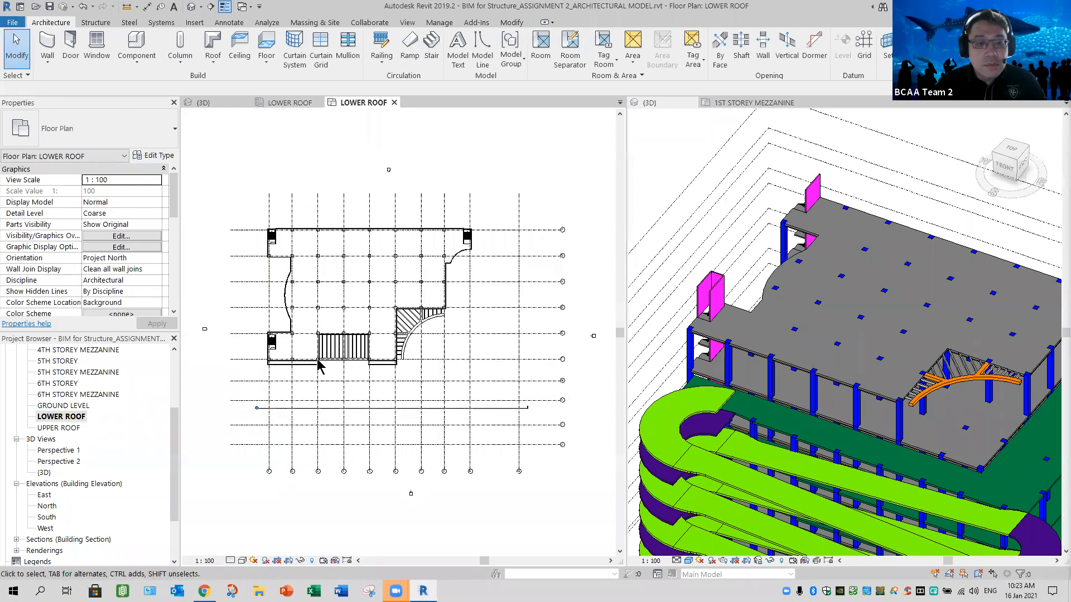
scroll(324, 372, up, 6)
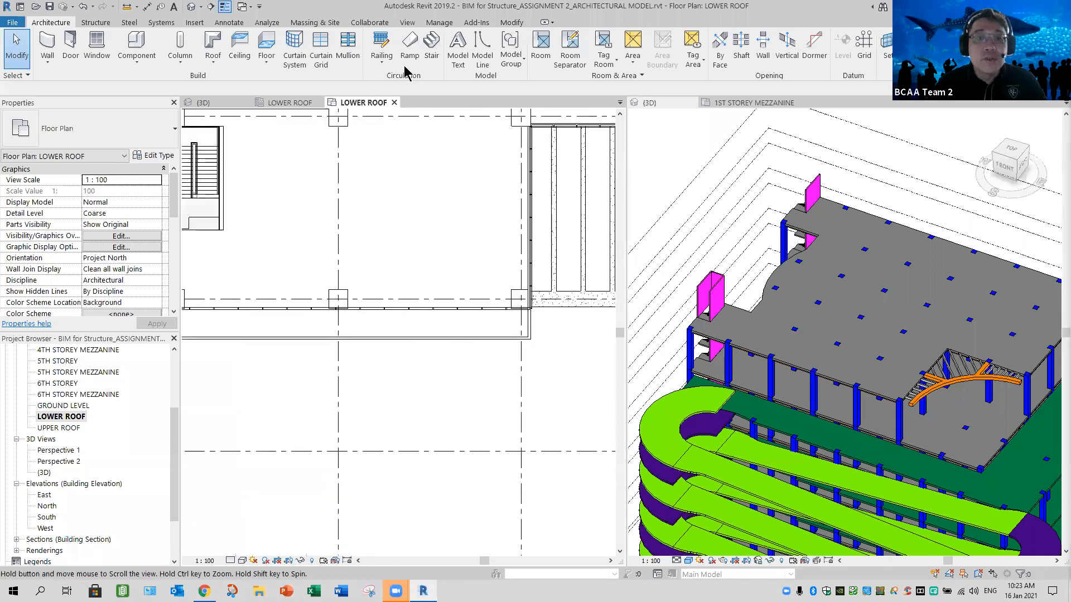
click(127, 8)
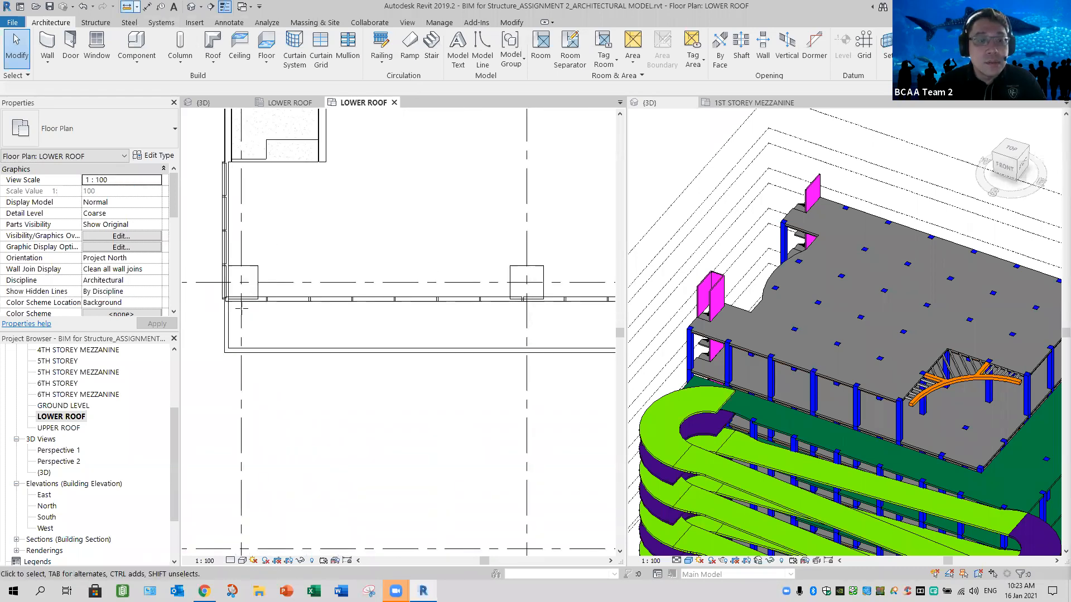
middle_drag(374, 339, 446, 329)
scroll(413, 310, up, 3)
middle_drag(271, 256, 375, 258)
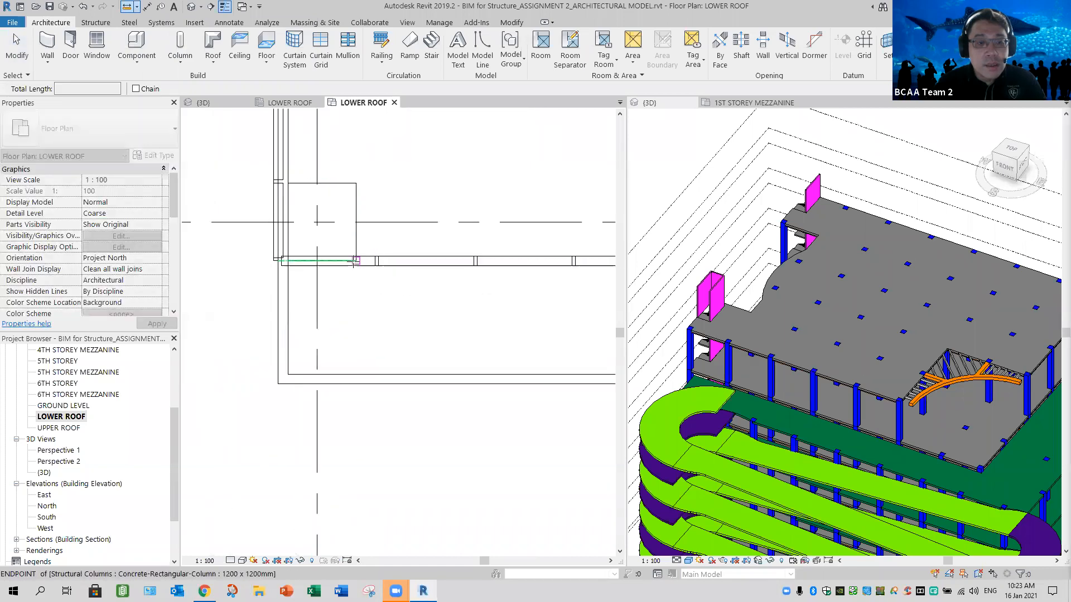
click(356, 261)
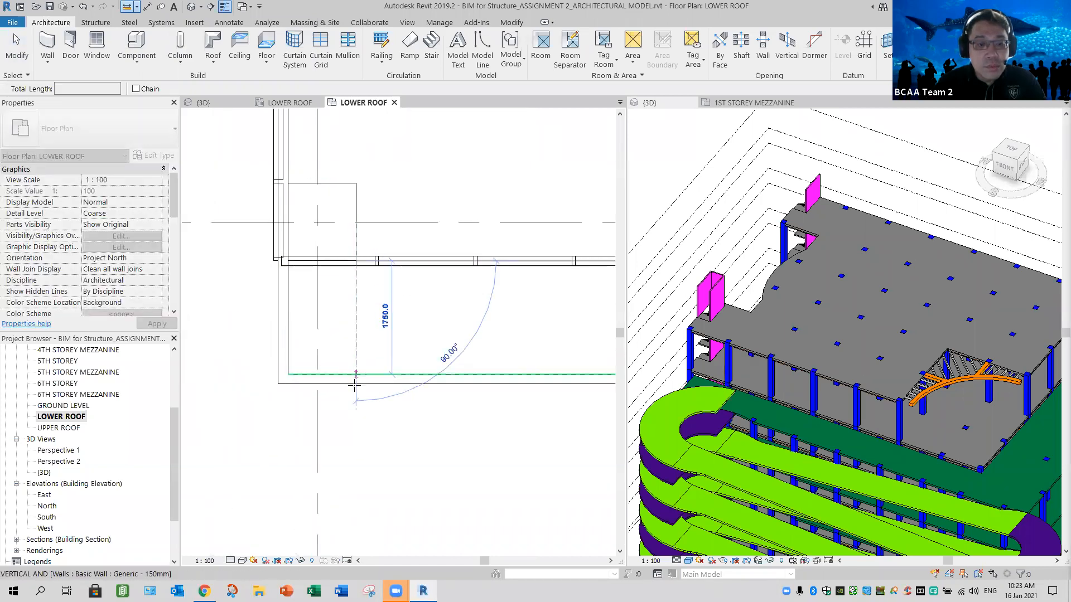
click(355, 384)
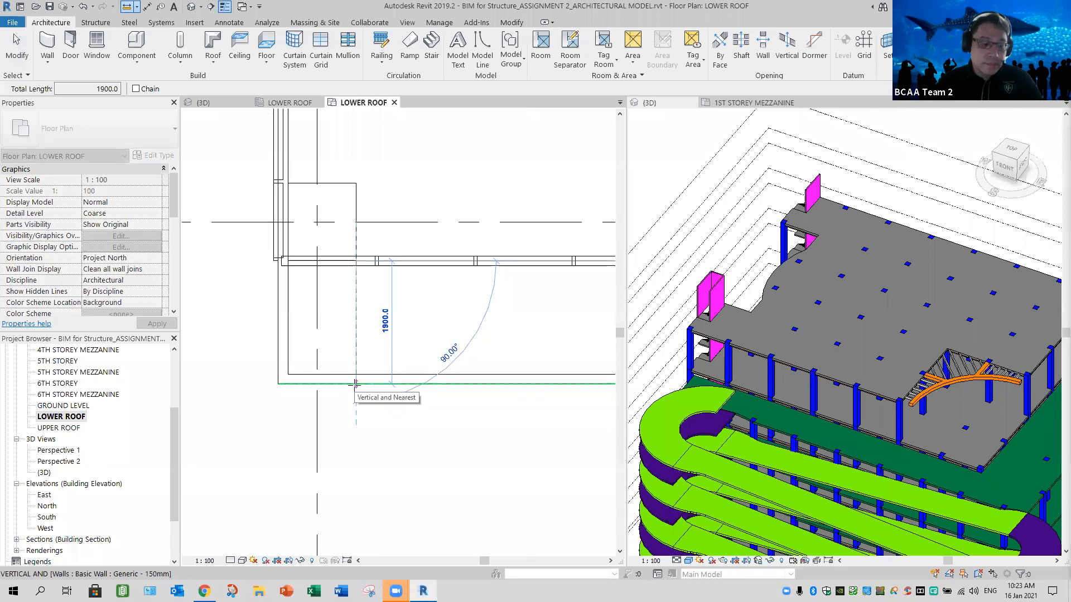
key(Escape)
key(Escape)
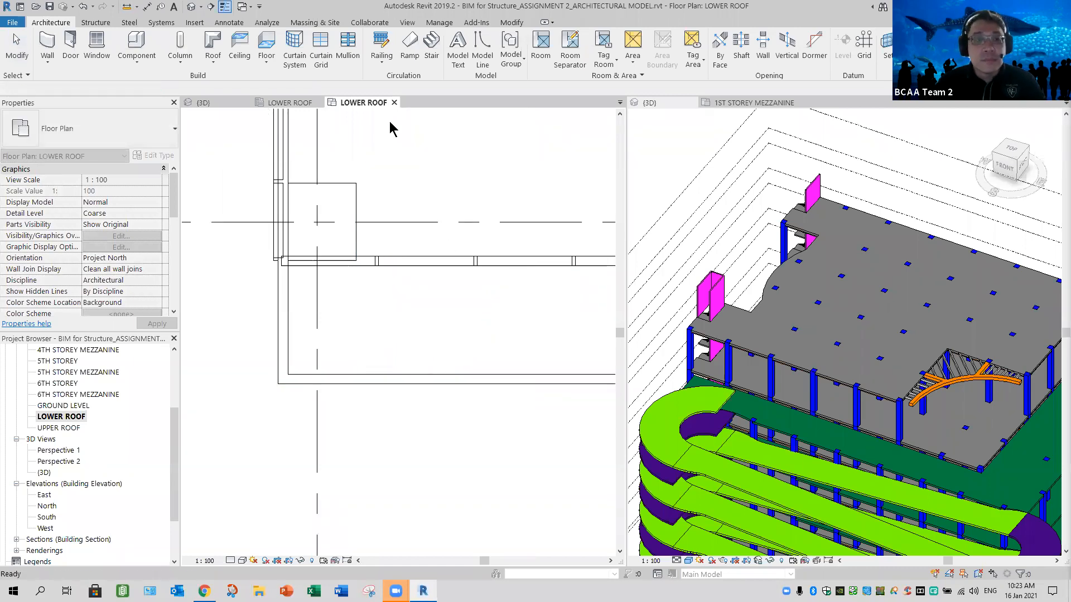
- Close the architectural floor plan and open the structural lower roof slab's boundary for editing
click(394, 103)
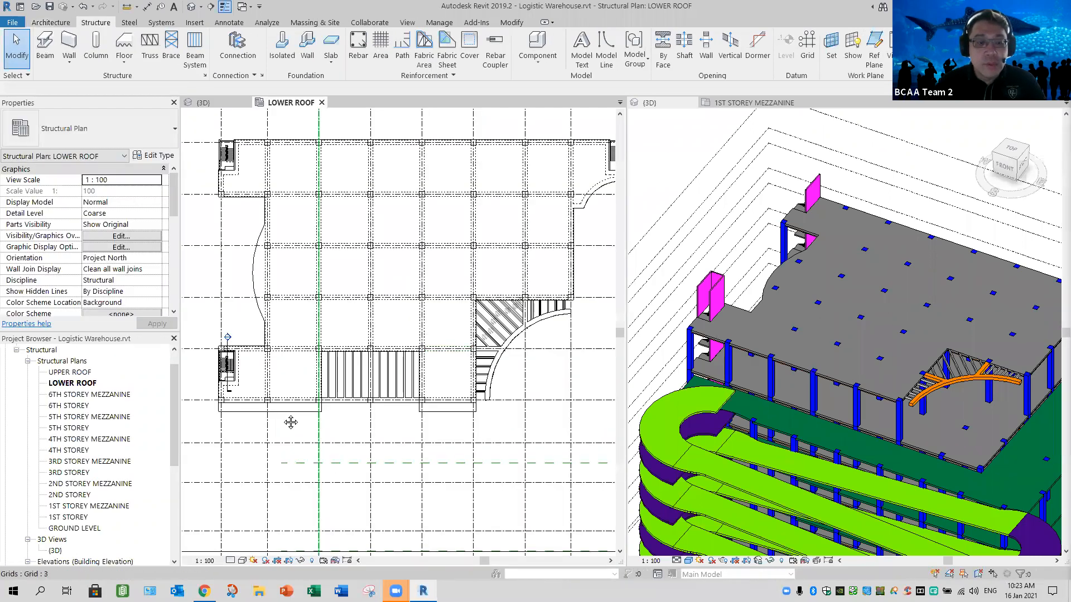
scroll(346, 384, up, 5)
middle_drag(374, 407, 436, 385)
click(406, 357)
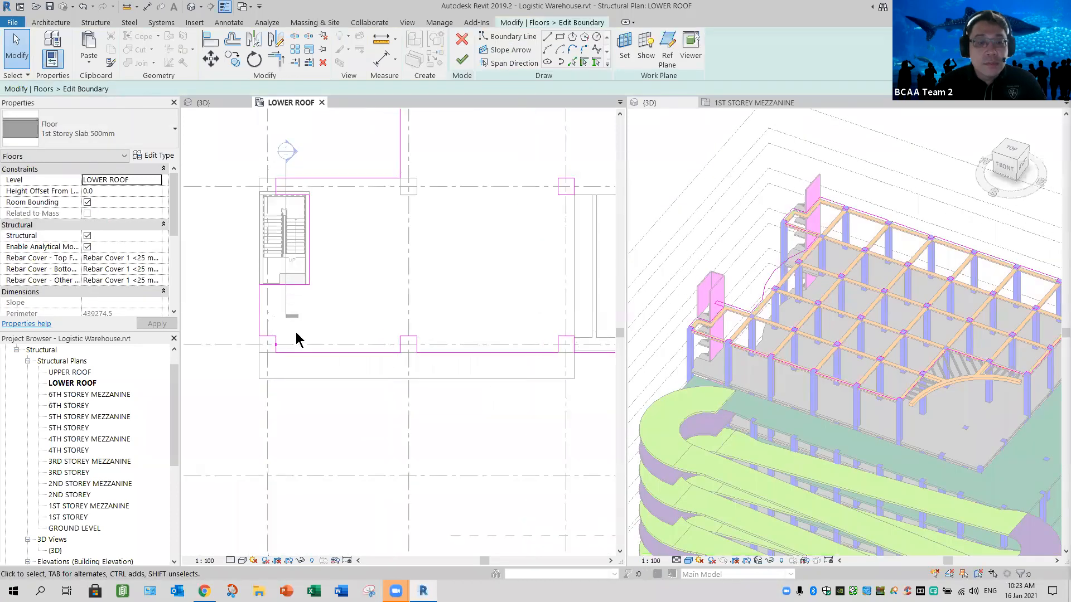
- Pick the outer edges of the two front projections as new boundary lines of the lower roof slab
scroll(296, 338, up, 3)
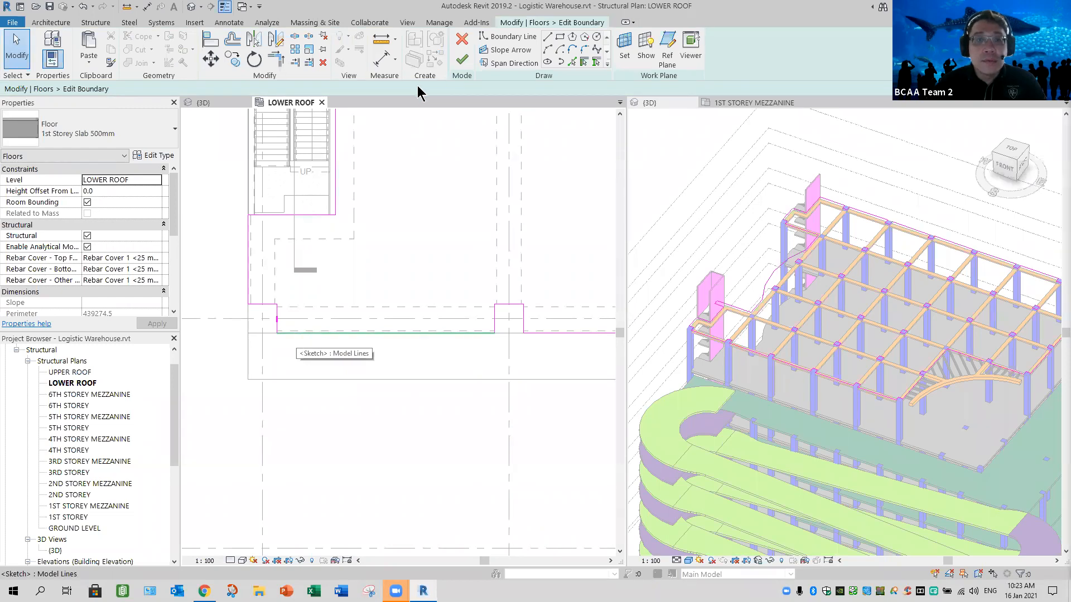
click(569, 64)
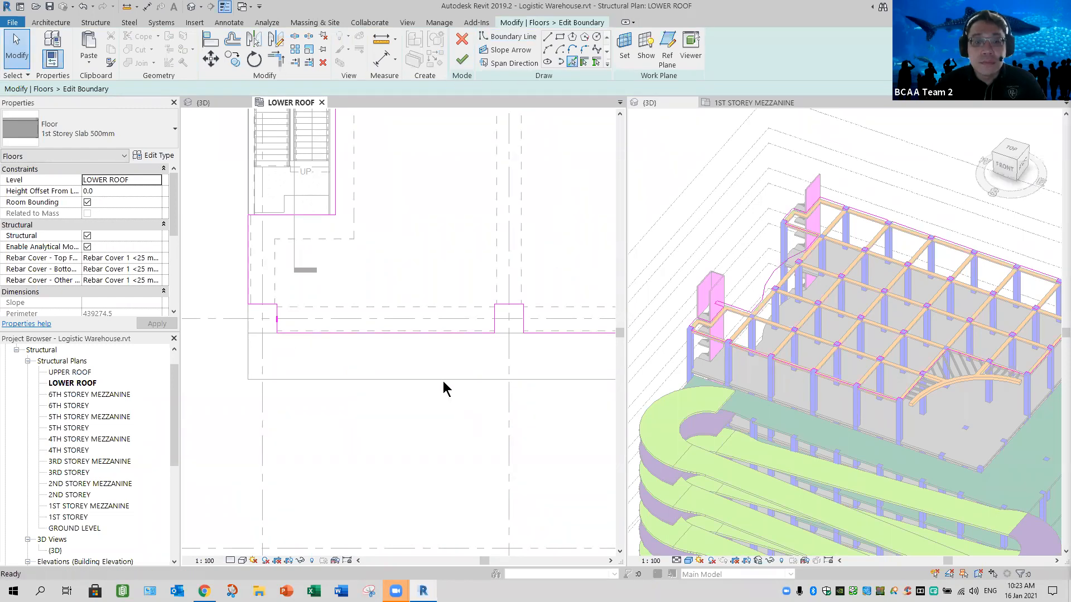
click(443, 379)
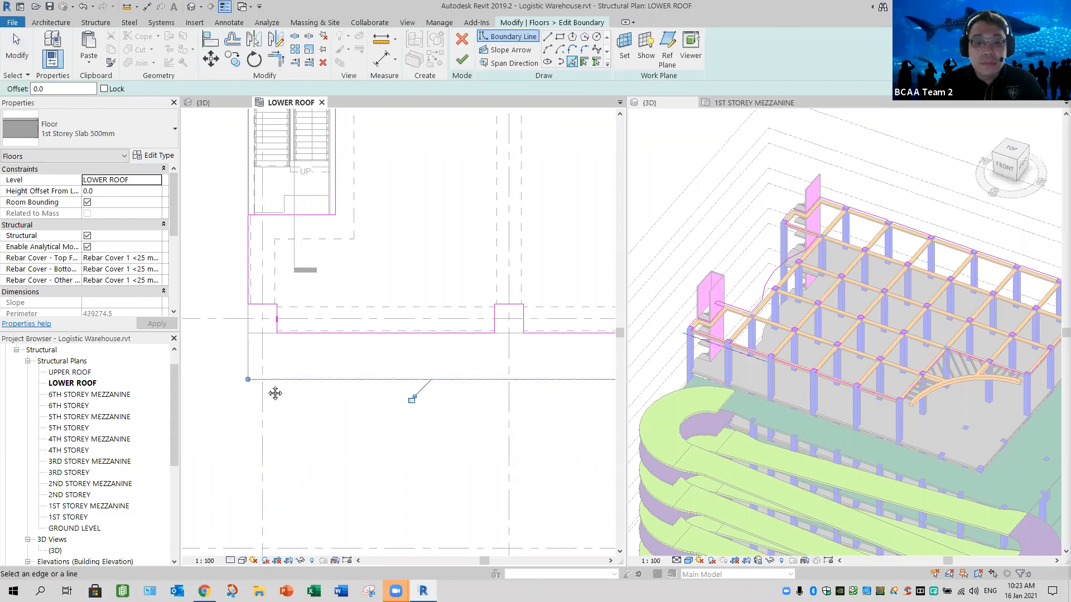
scroll(496, 390, down, 5)
middle_drag(502, 413, 299, 401)
middle_drag(492, 376, 344, 354)
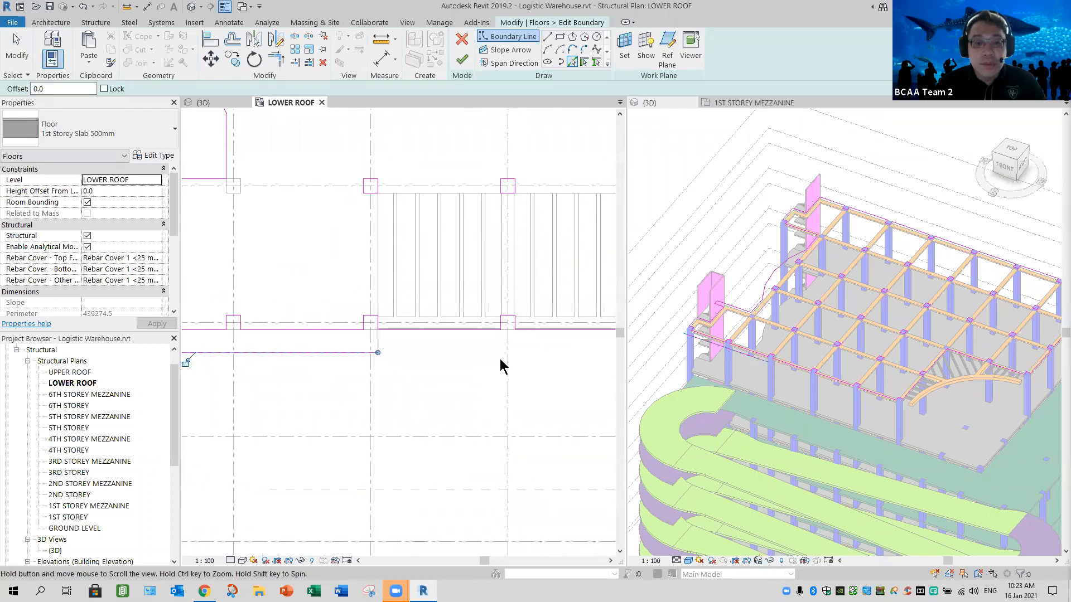
middle_drag(495, 367, 325, 368)
click(484, 356)
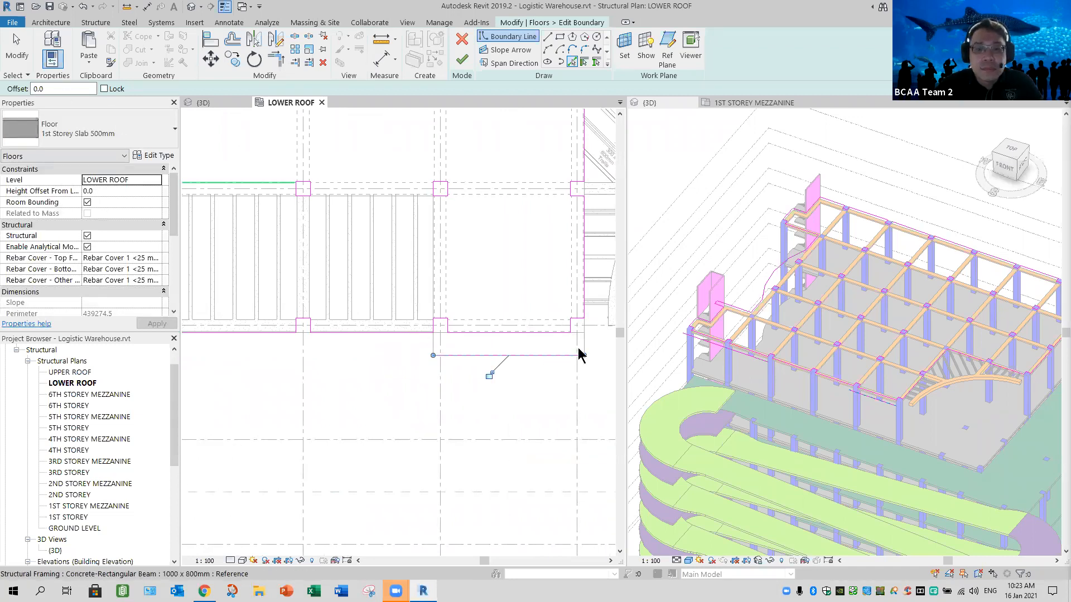
- Draw a 1900 mm boundary line from the right-hand projection's outer corner back to the corner column's front edge
key(Escape)
scroll(568, 356, up, 3)
middle_drag(479, 381, 361, 411)
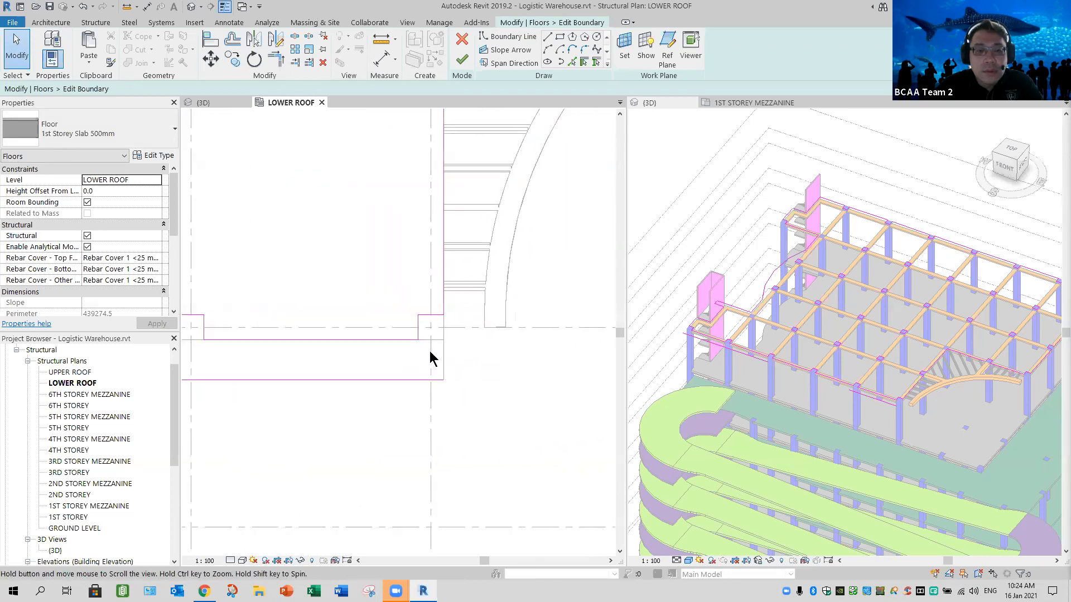
scroll(454, 339, up, 3)
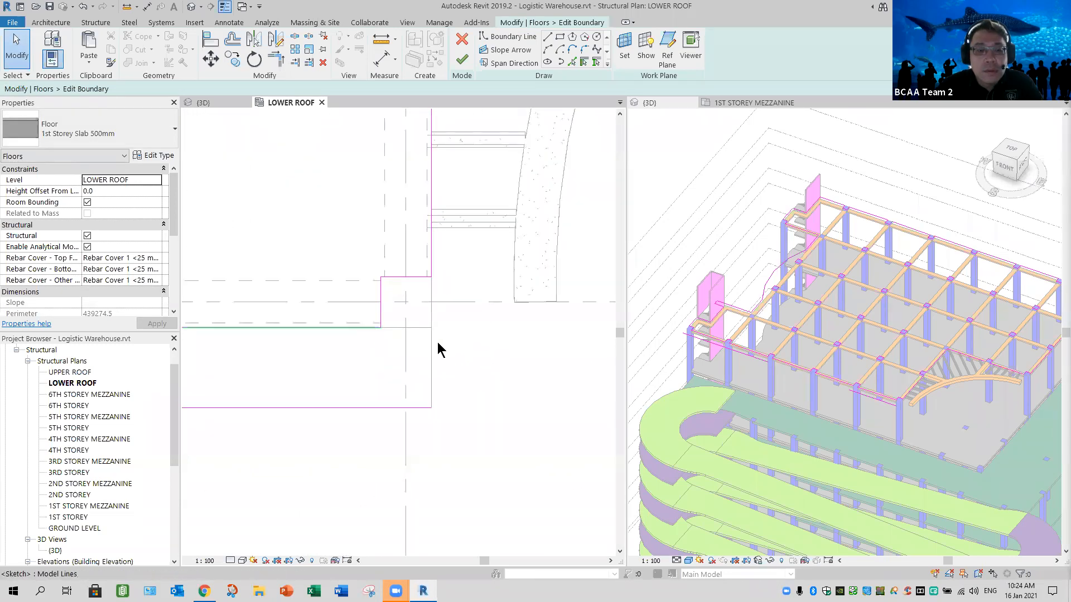
click(406, 359)
click(547, 37)
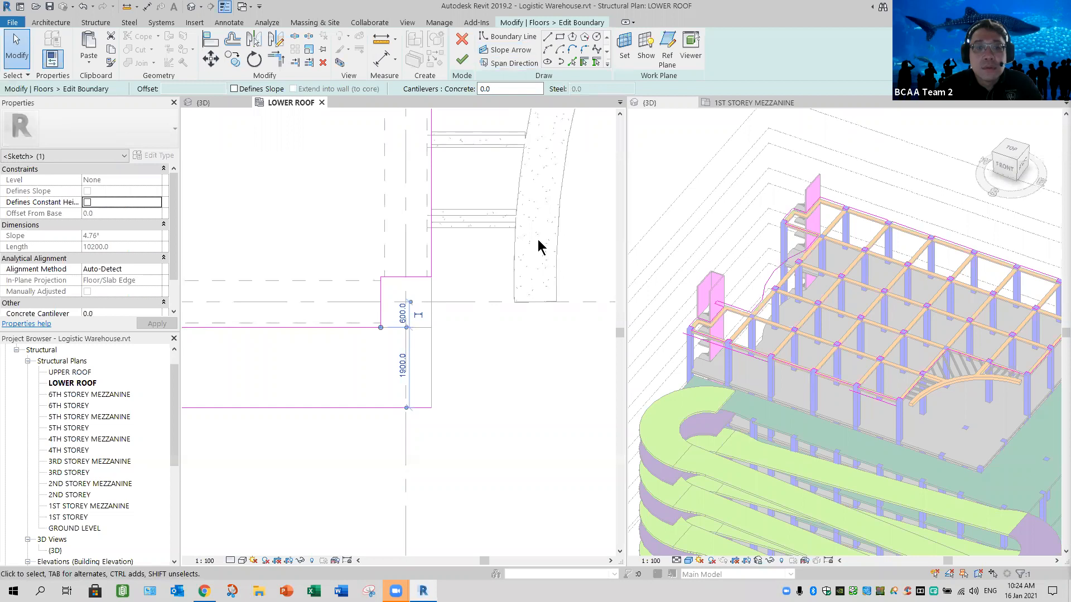
click(431, 408)
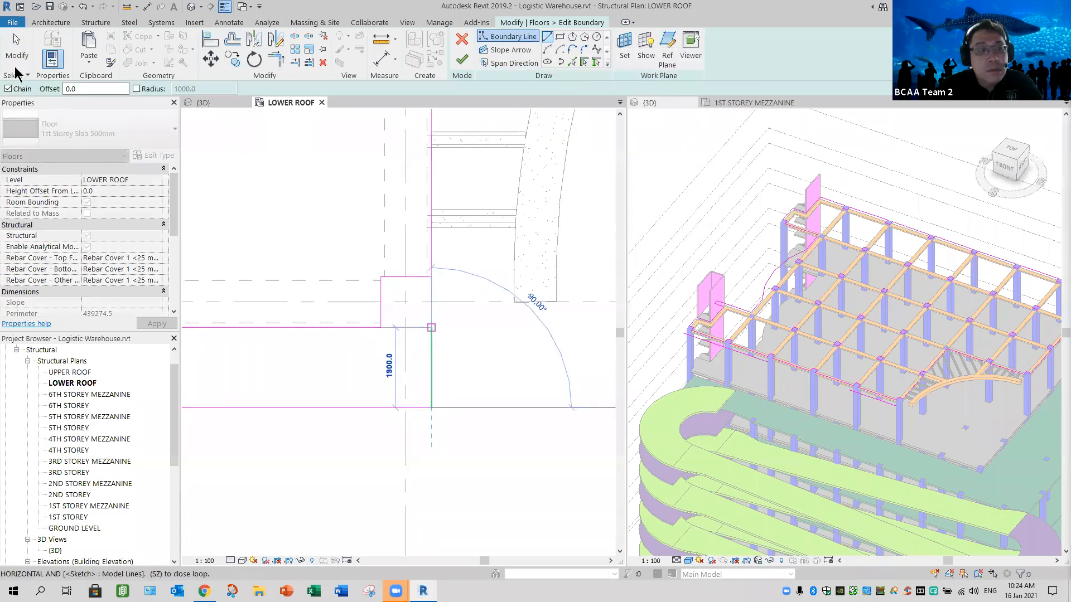
key(Escape)
key(Escape)
- Trim the right-hand projection's boundary lines into corners at its outer side and at the column beside the trellis bay
click(279, 60)
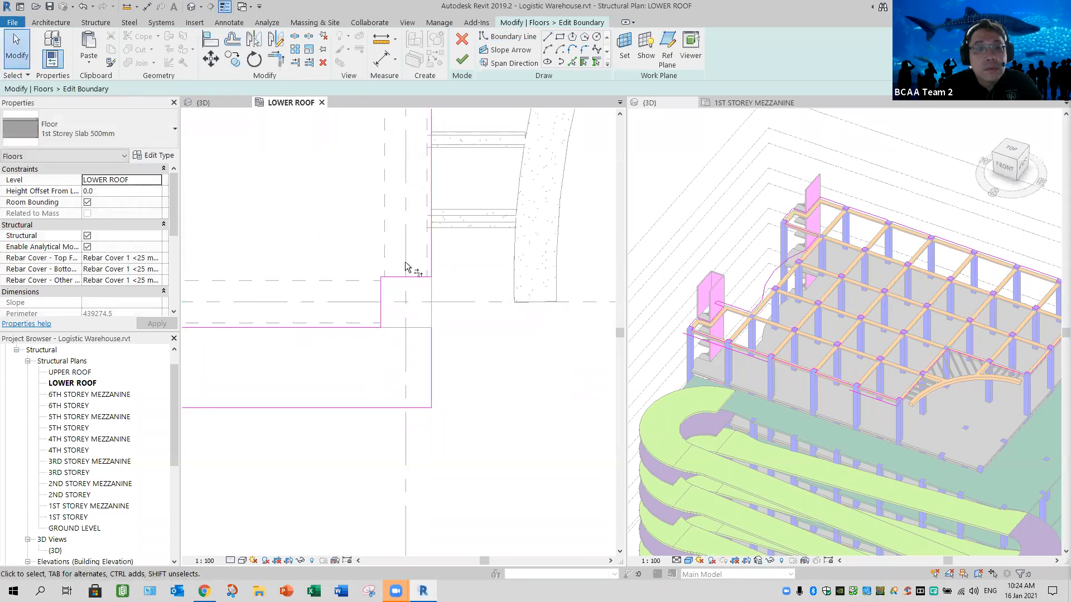
click(432, 357)
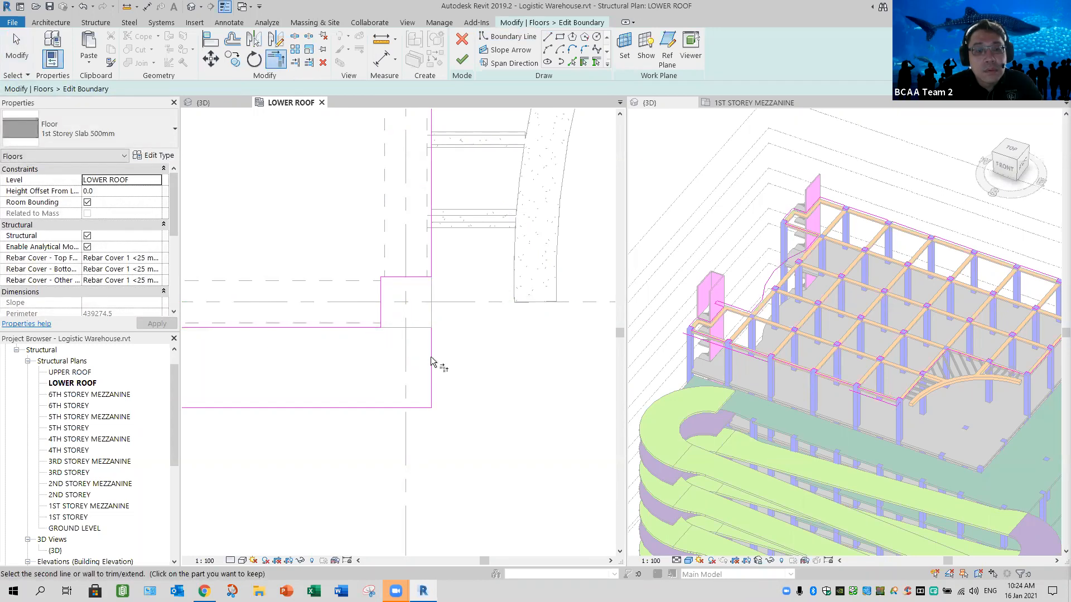
click(380, 314)
click(397, 328)
scroll(315, 367, down, 5)
middle_drag(273, 368, 579, 376)
click(500, 394)
click(414, 381)
scroll(414, 382, up, 2)
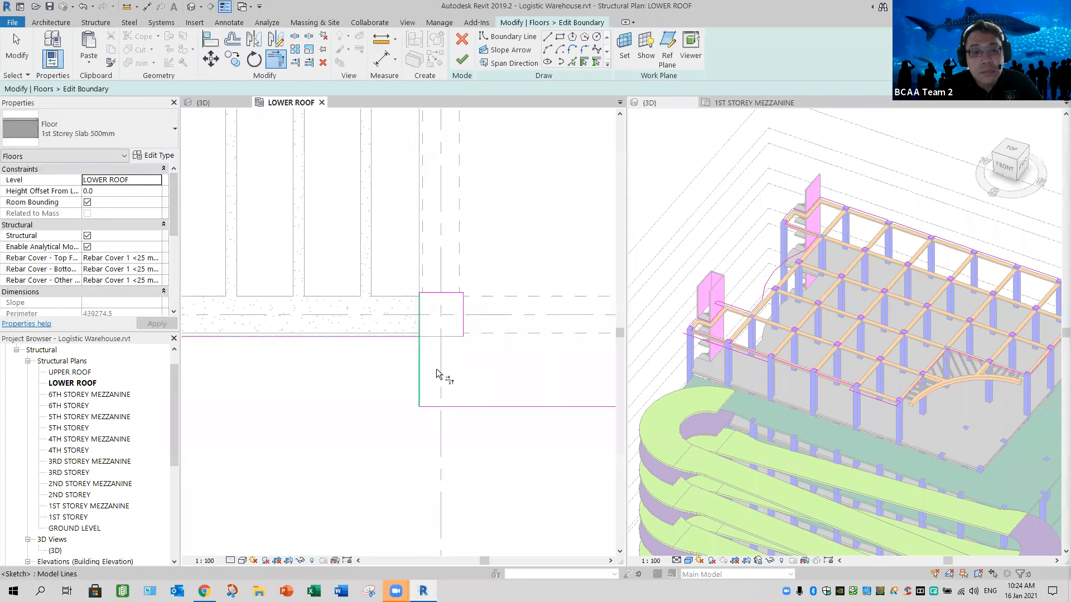
- Trim the projection's inner side line to the slab's front edge and delete the two leftover lines around that column
key(t)
key(r)
key(Escape)
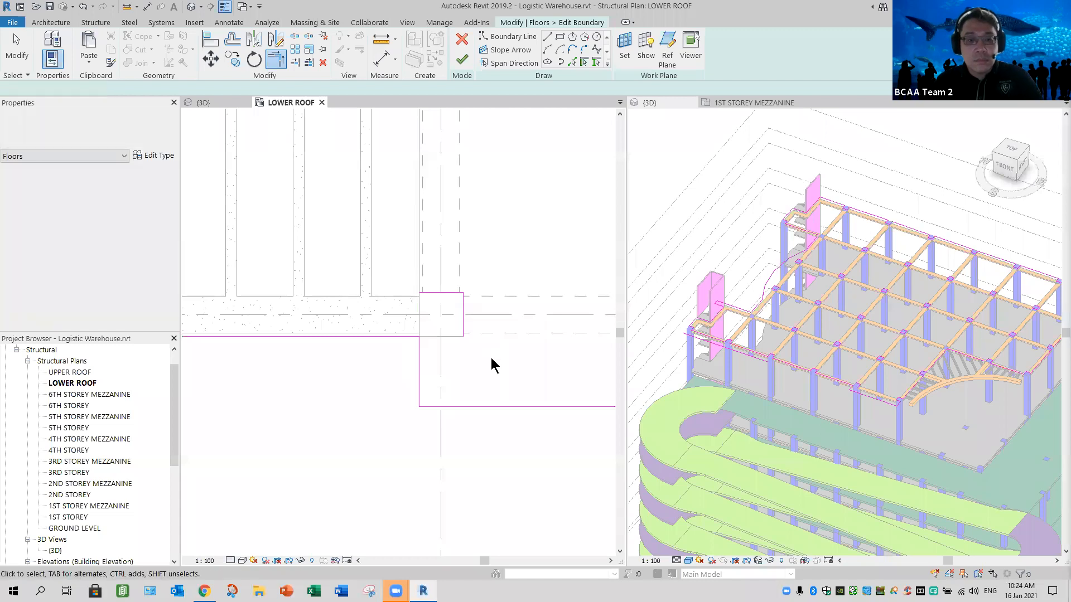
drag(404, 269, 491, 362)
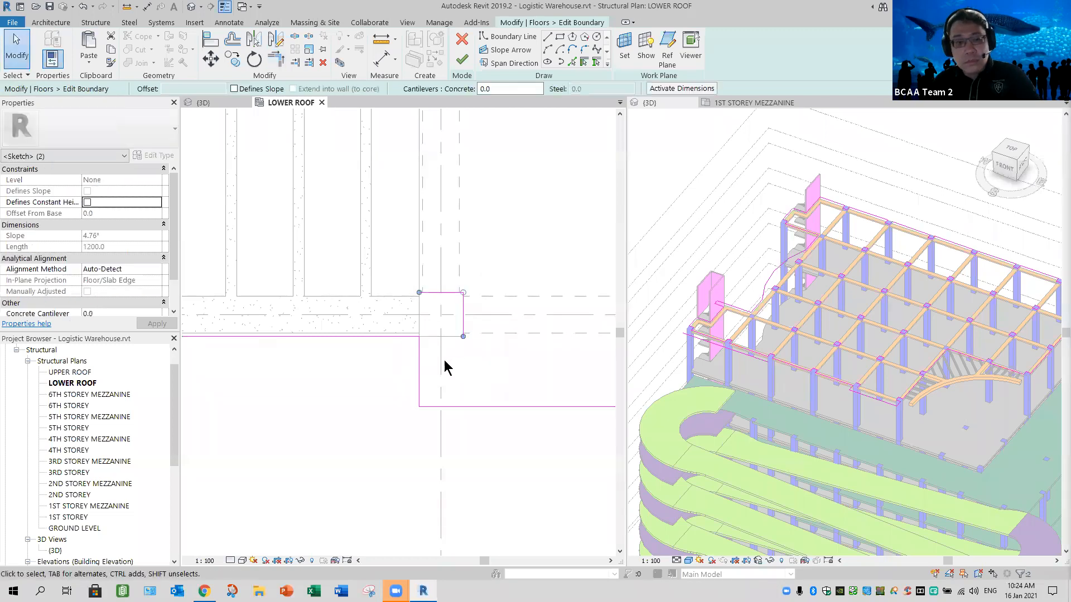
key(Delete)
- Extend the column's side line to the left-hand projection's outer edge and trim it with the slab's front edge
scroll(439, 361, down, 2)
scroll(353, 377, down, 1)
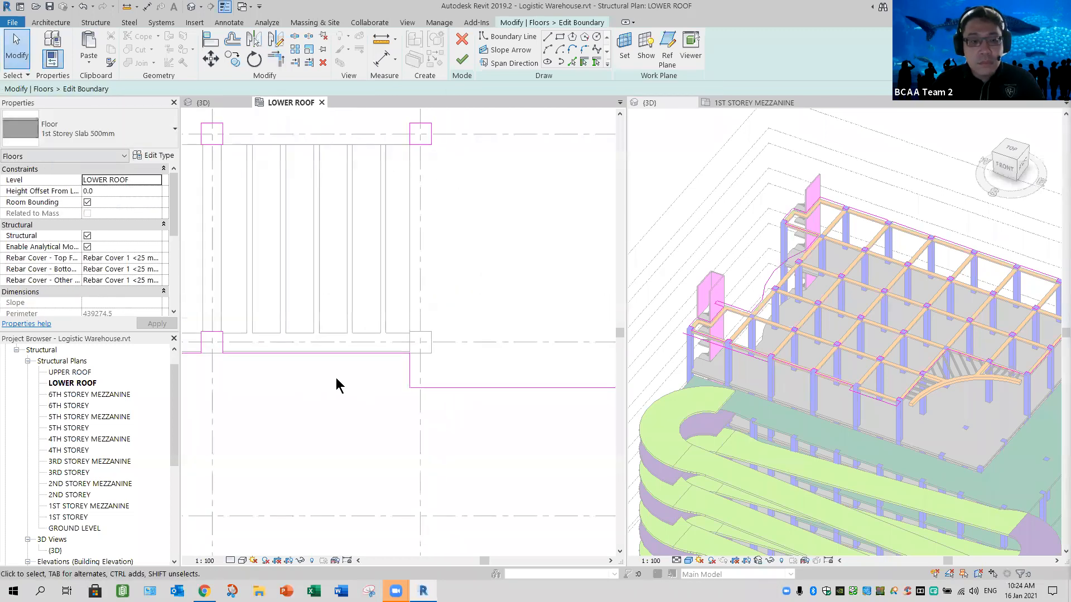
middle_drag(464, 389, 514, 392)
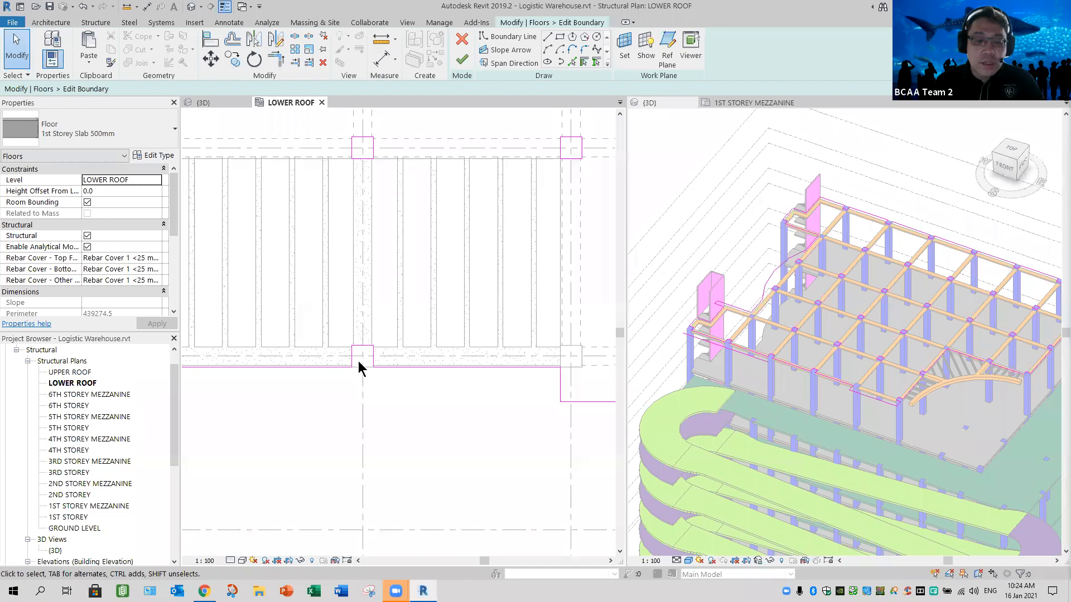
middle_drag(329, 389, 439, 377)
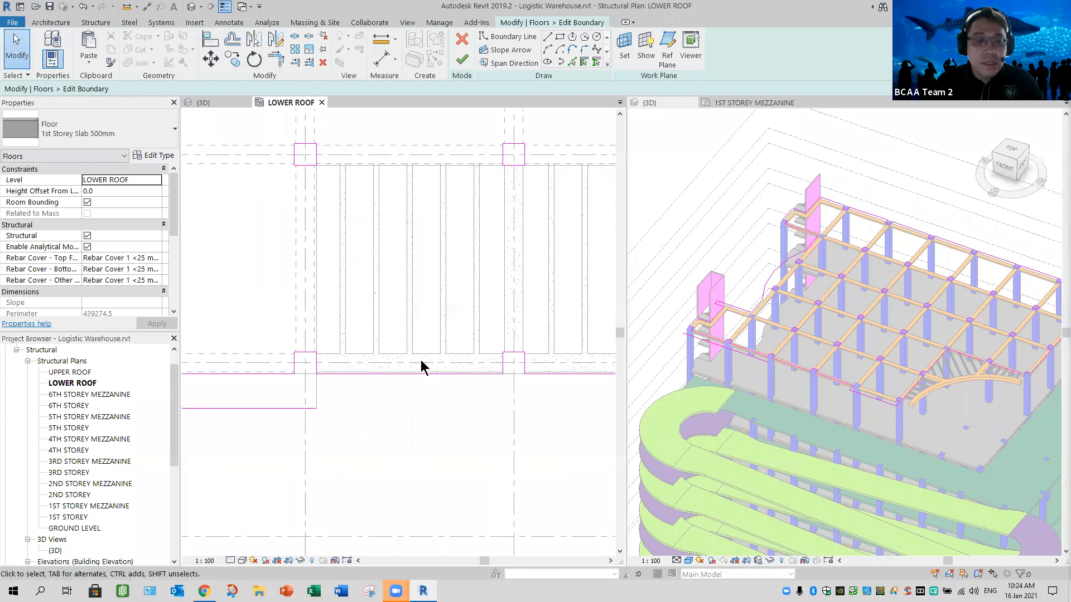
scroll(422, 367, up, 2)
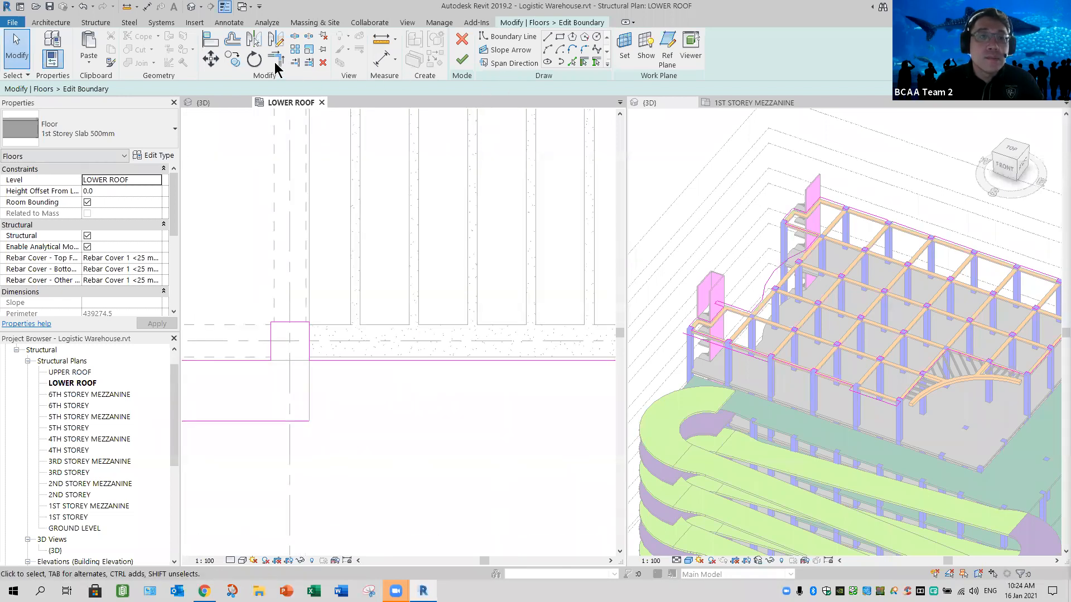
key(t)
key(r)
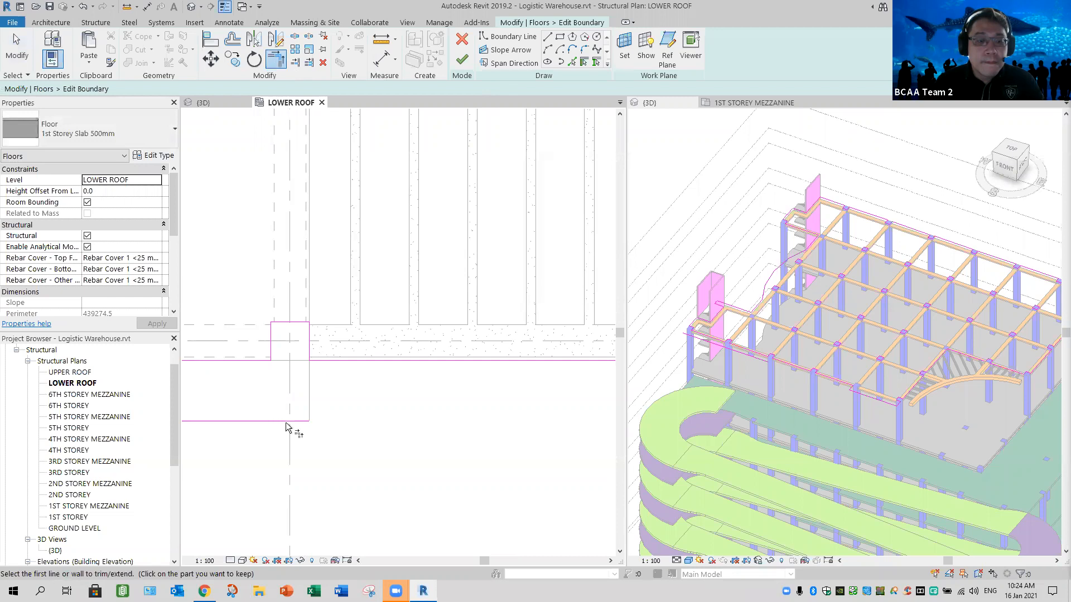
click(309, 348)
click(296, 421)
click(336, 361)
click(308, 409)
- Draw a 1900 mm boundary line from the left-hand projection's outer corner back to the corner column's front edge
scroll(332, 438, down, 1)
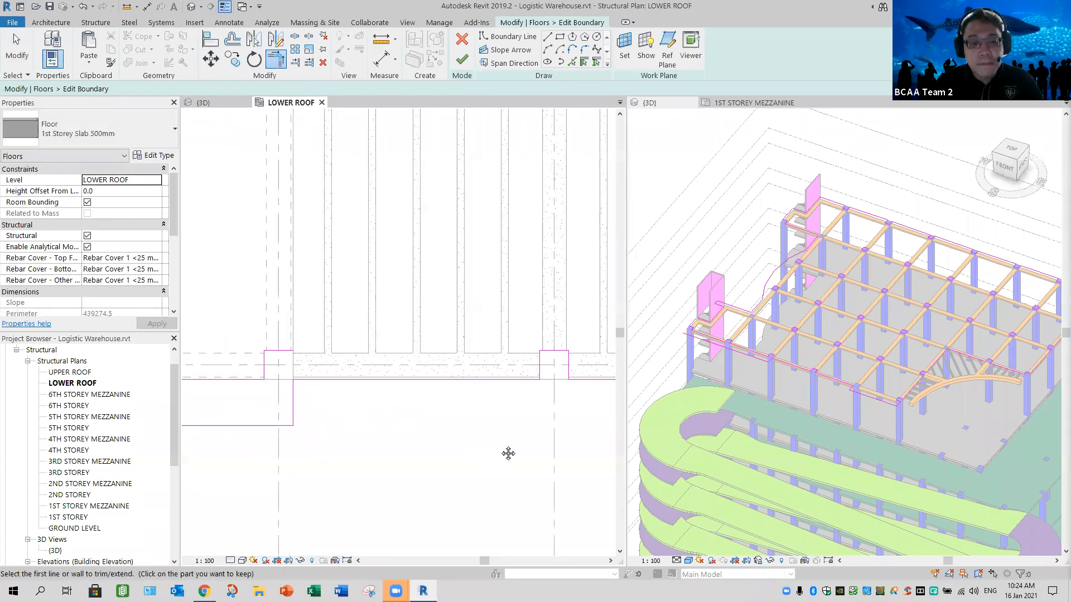
middle_drag(307, 446, 450, 438)
scroll(394, 434, down, 3)
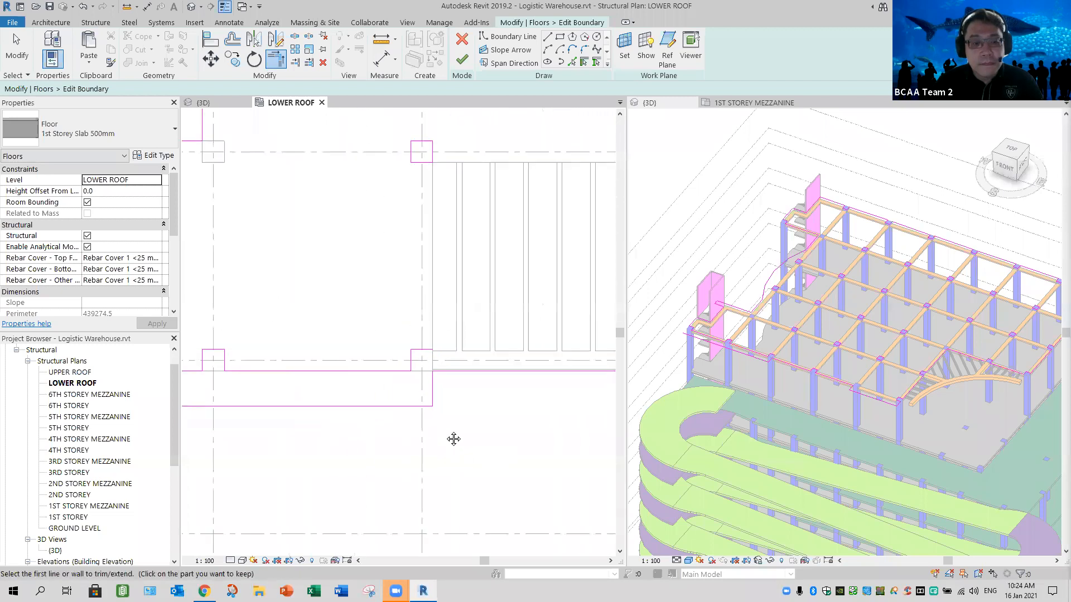
middle_drag(261, 414, 392, 412)
scroll(399, 413, down, 1)
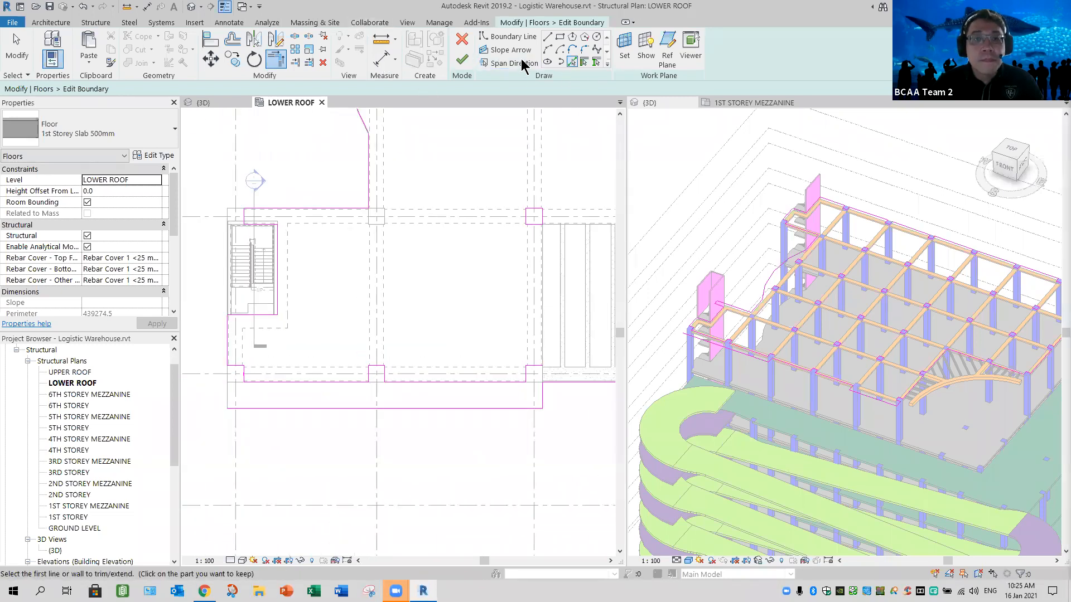
key(l)
key(i)
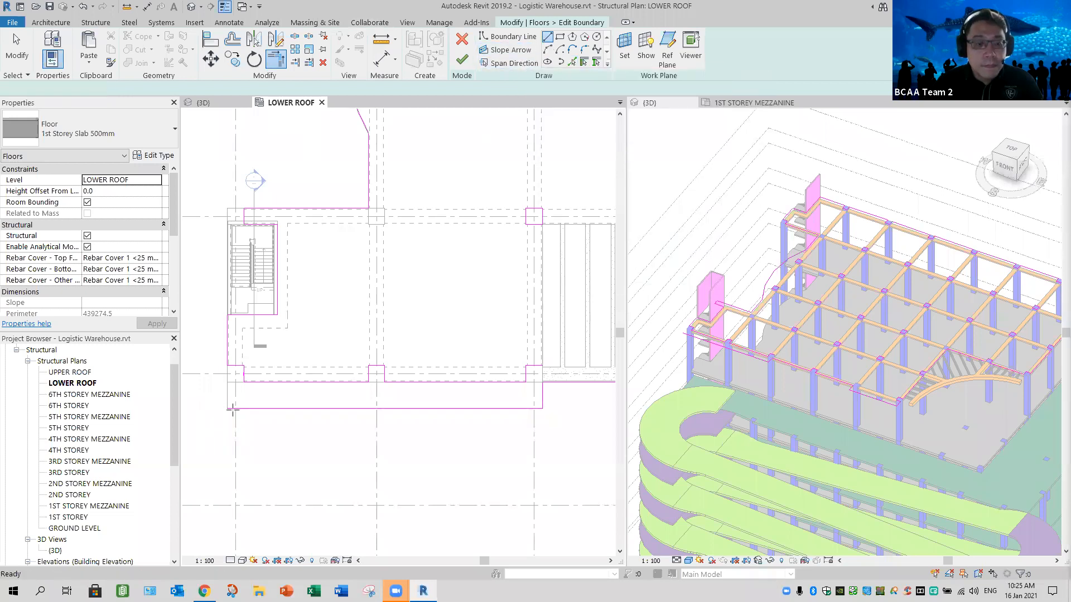
scroll(242, 390, up, 3)
click(248, 389)
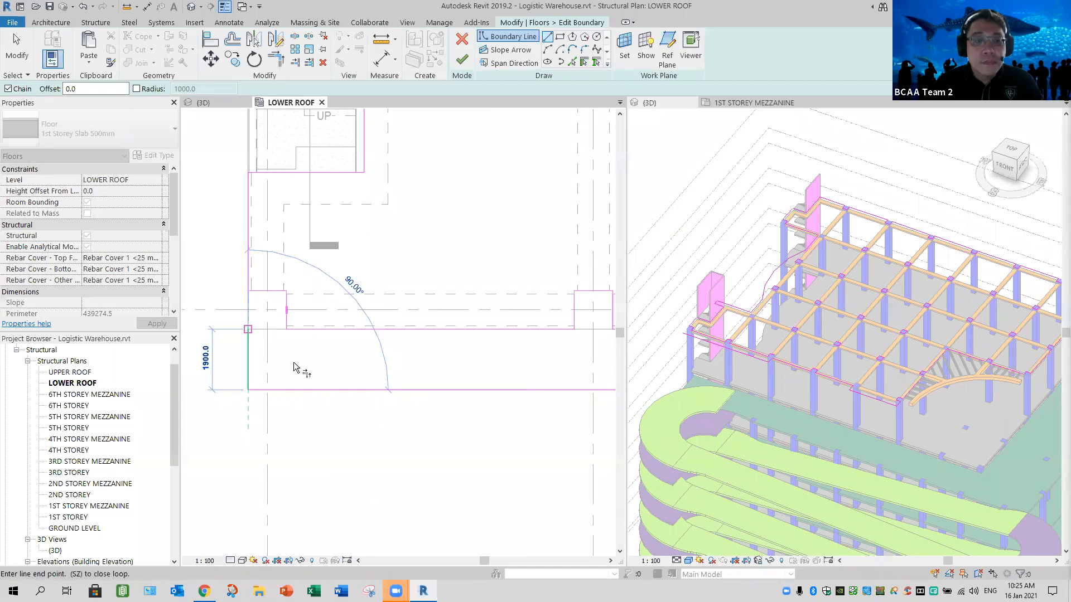
- Trim the boundary lines around the corner column at the outer side of the left-hand projection
key(t)
key(r)
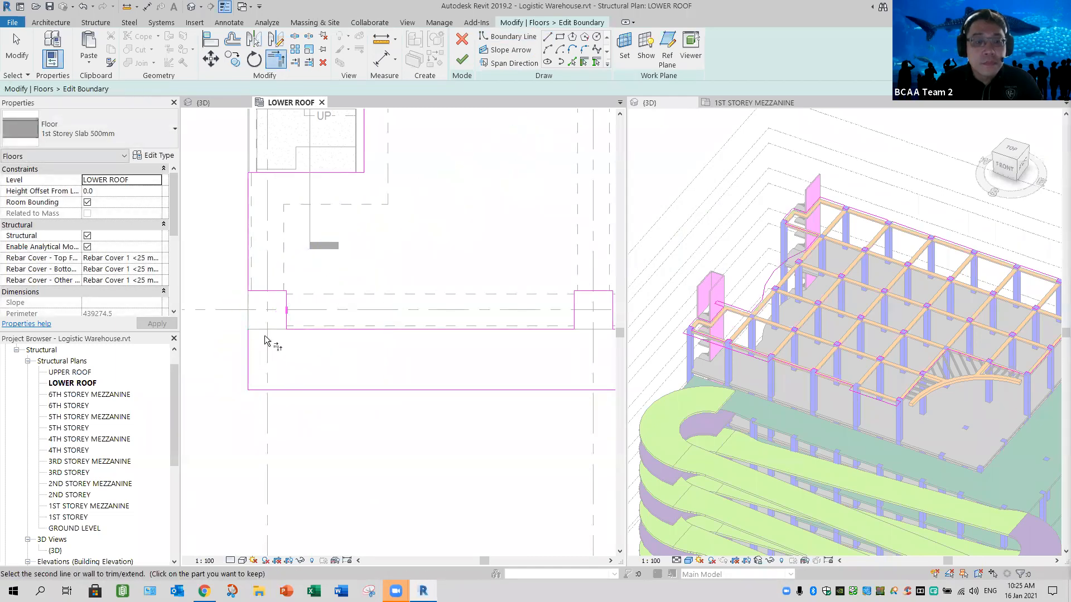
click(274, 329)
click(286, 320)
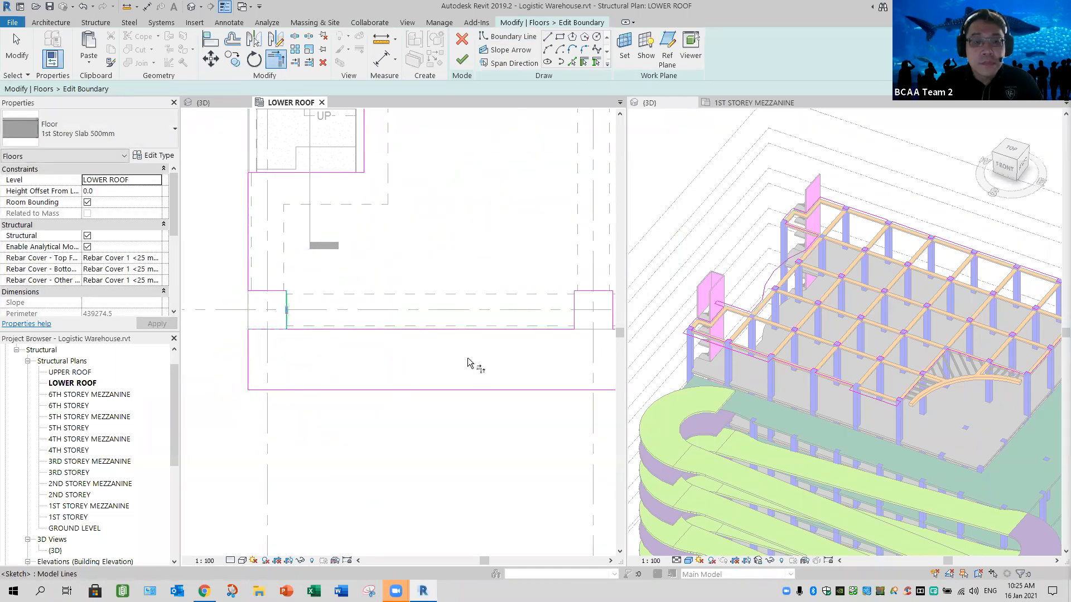
key(Escape)
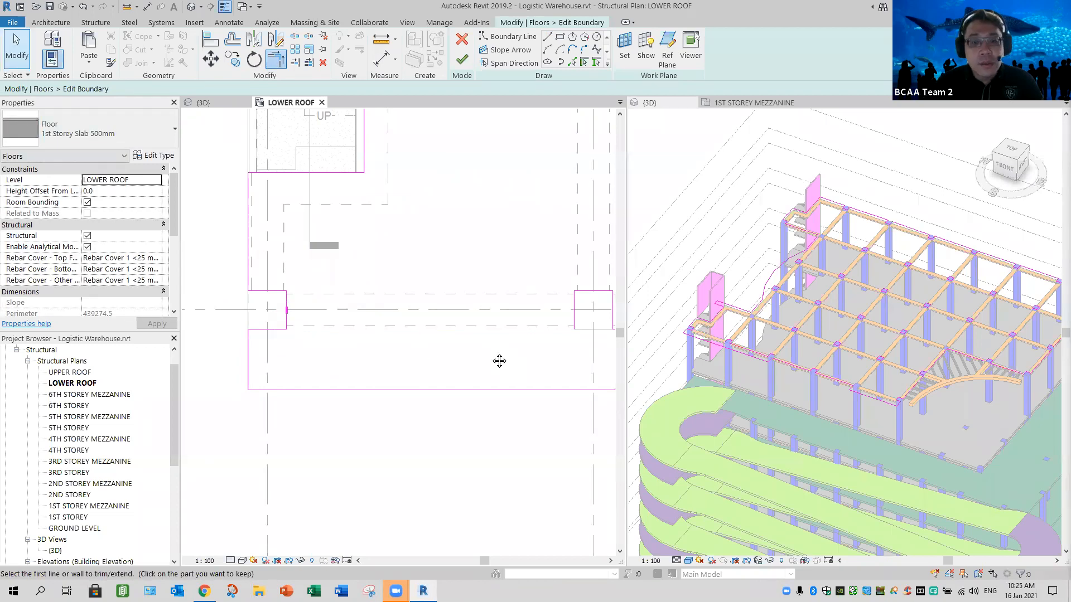
- Delete the leftover boundary lines along the front beam and around the columns behind the left-hand projection
scroll(320, 361, down, 2)
middle_drag(320, 361, 235, 319)
middle_drag(363, 284, 256, 239)
mouse_move(254, 233)
mouse_down()
mouse_move(436, 315)
mouse_move(604, 318)
mouse_up()
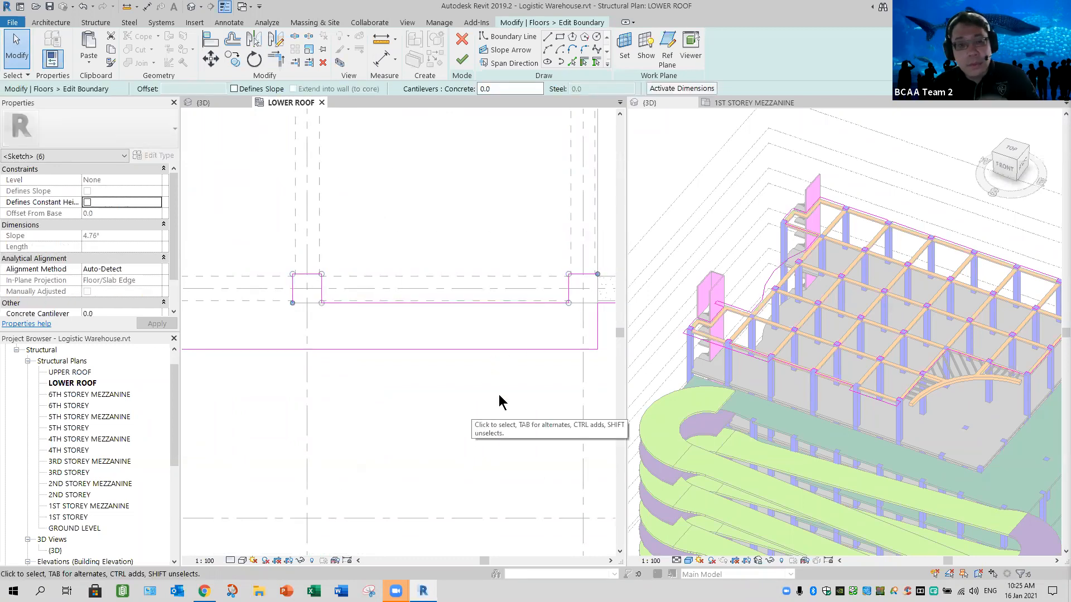
key(Delete)
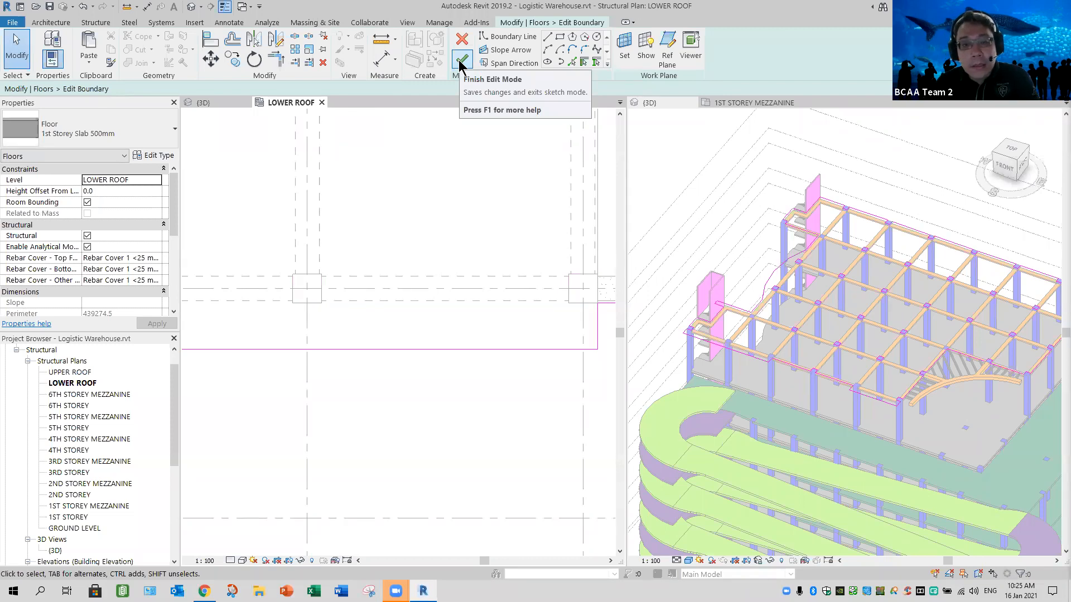
- Delete the boundary outlines around the interior column behind the projection's inner corner and the front column between the trellis bays
scroll(527, 408, down, 1)
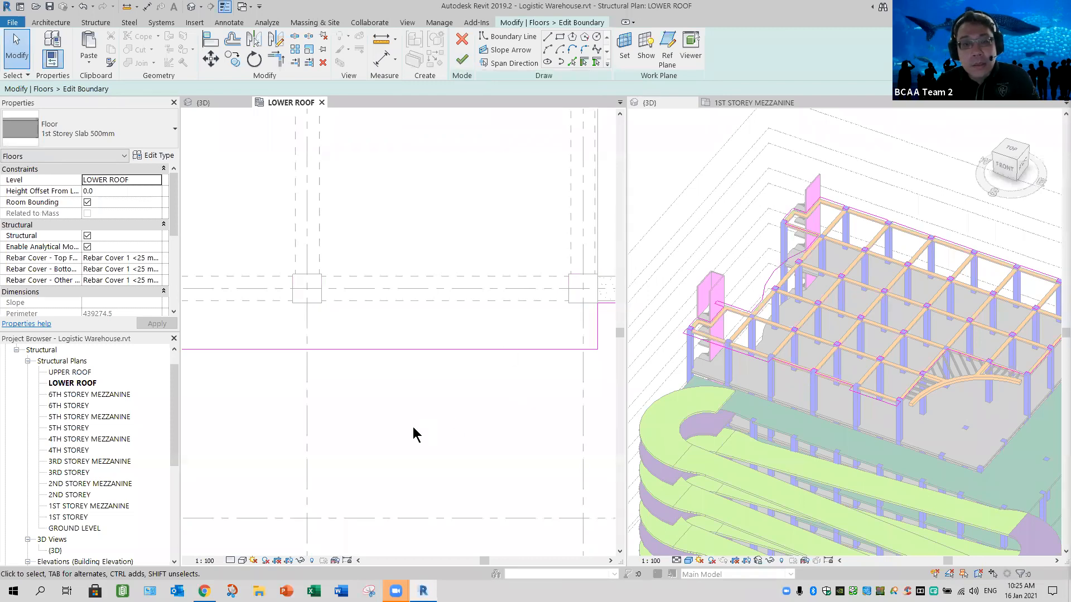
middle_drag(415, 418, 371, 423)
middle_drag(483, 403, 335, 430)
middle_drag(296, 204, 291, 184)
scroll(370, 262, down, 1)
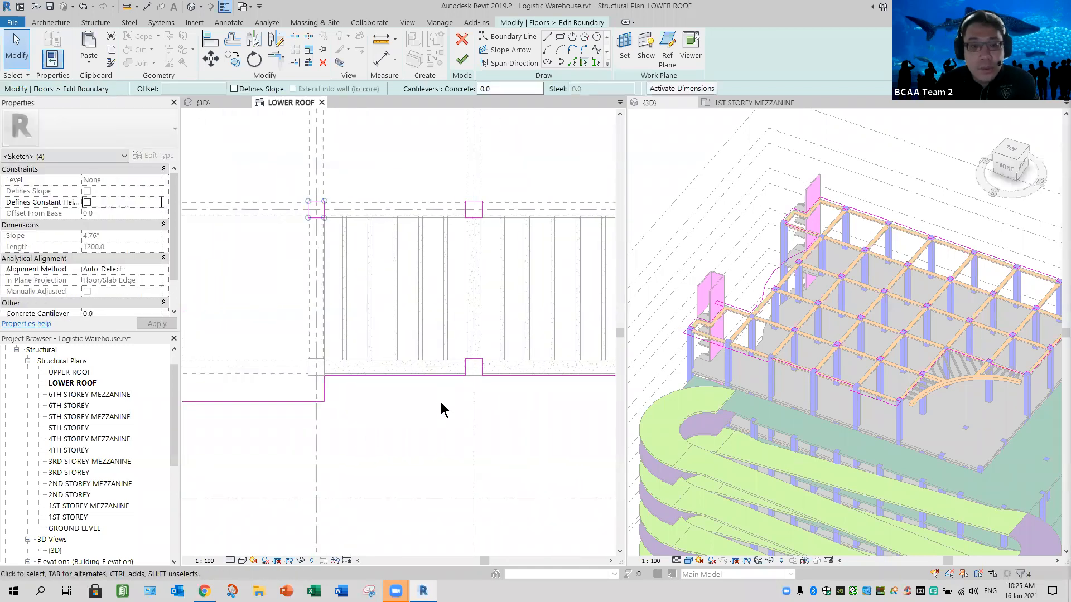
click(516, 426)
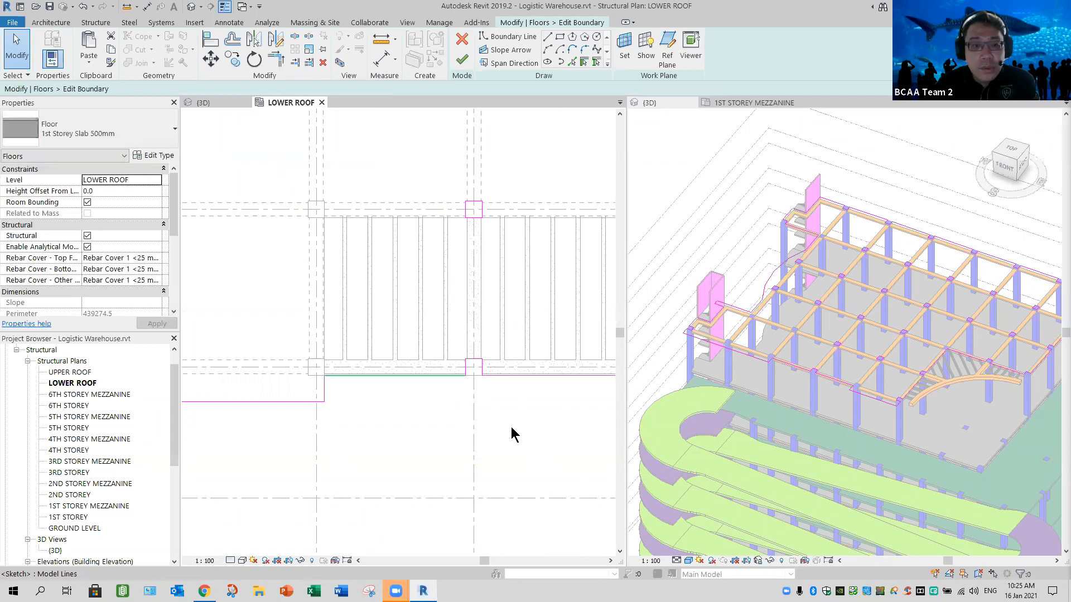
- Align the front boundary line of the left-hand trellis bay to the front edge of the rear beam
click(211, 47)
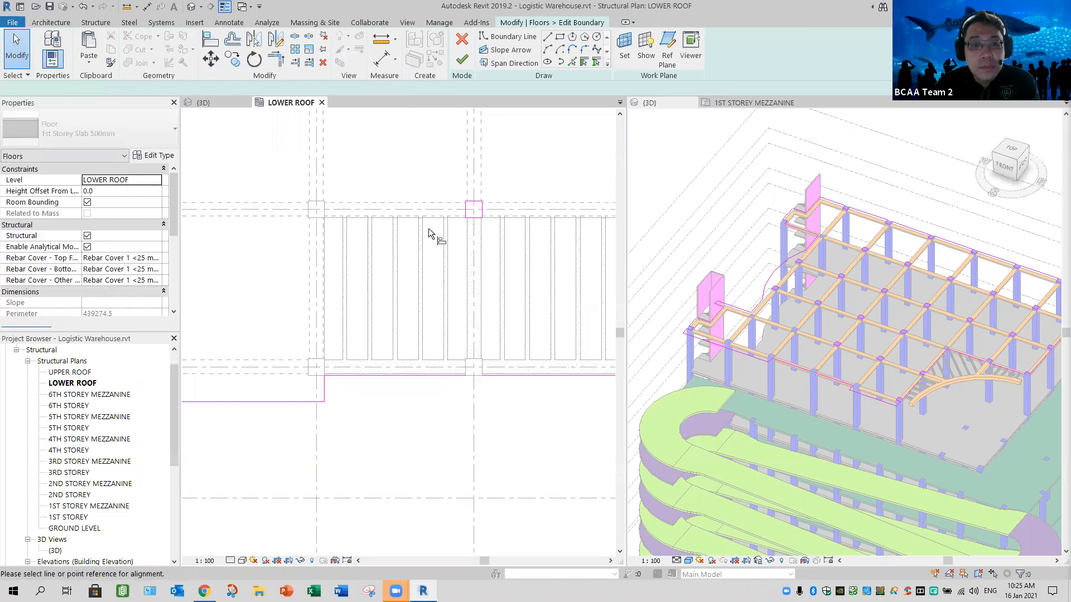
scroll(466, 213, up, 3)
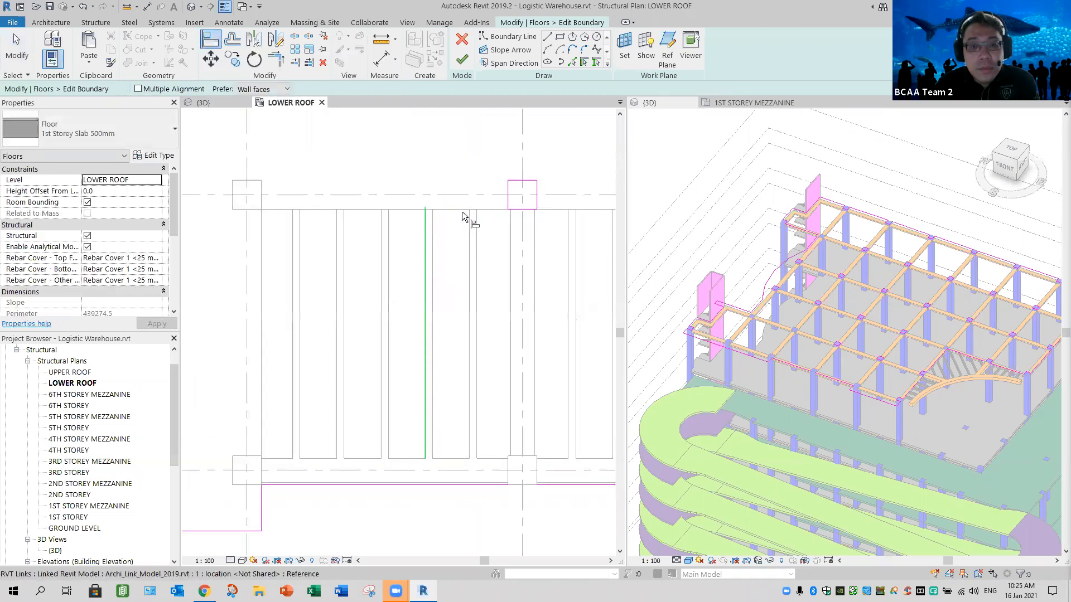
scroll(449, 524, up, 1)
click(458, 206)
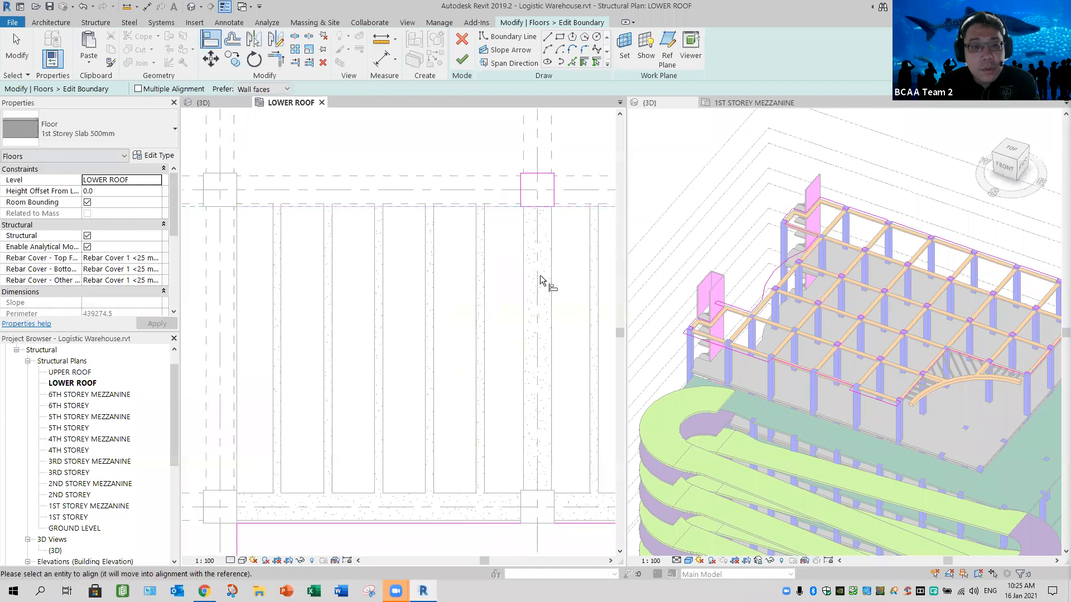
click(513, 266)
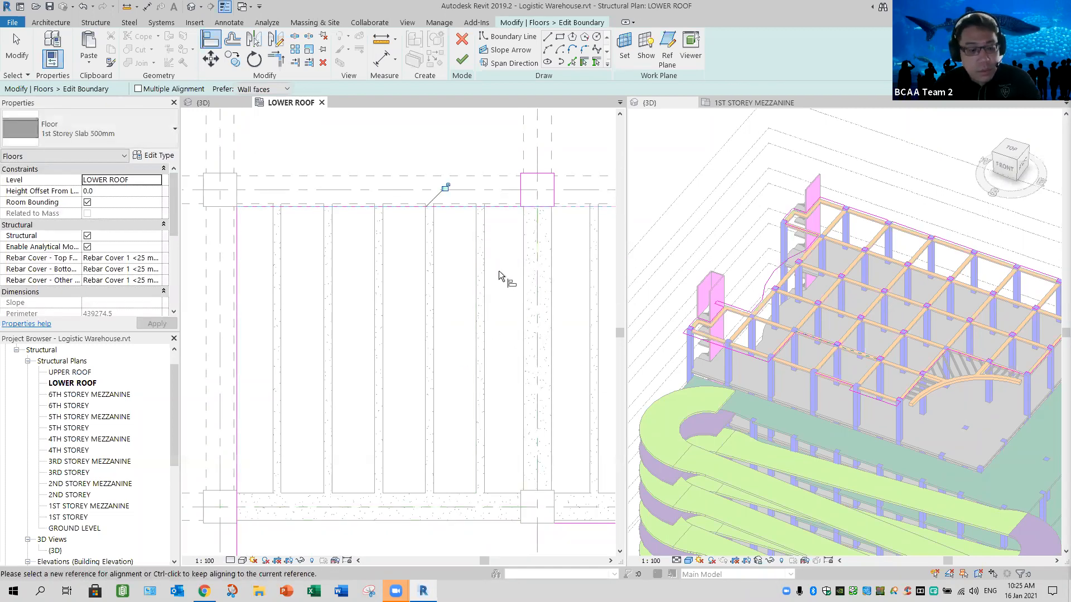
scroll(563, 218, down, 1)
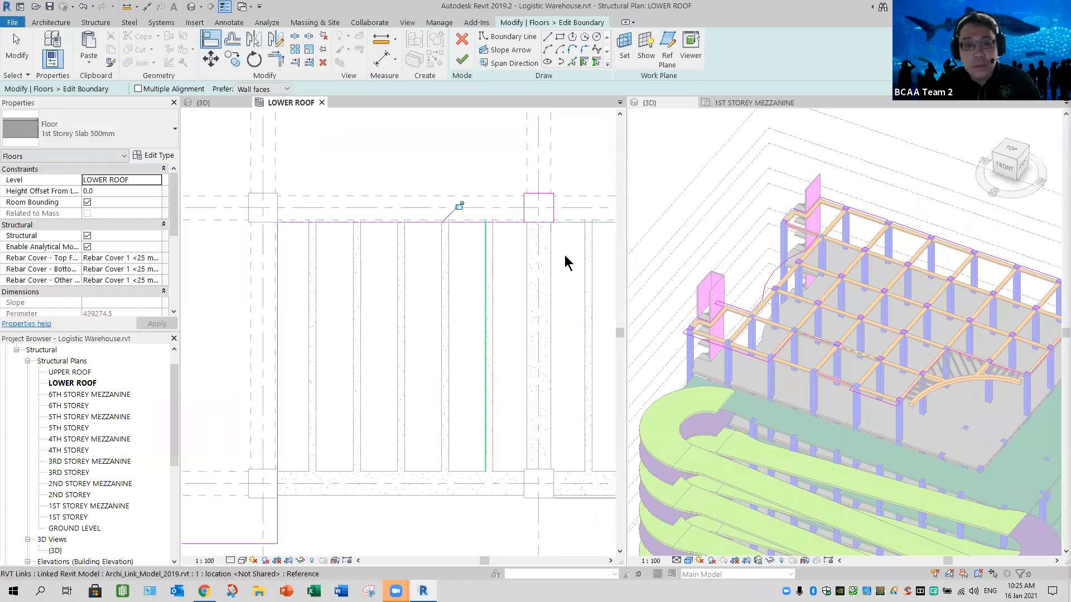
key(Escape)
key(Escape)
- Delete the front edge of the boundary outline around the middle column behind the two trellis bays
click(533, 223)
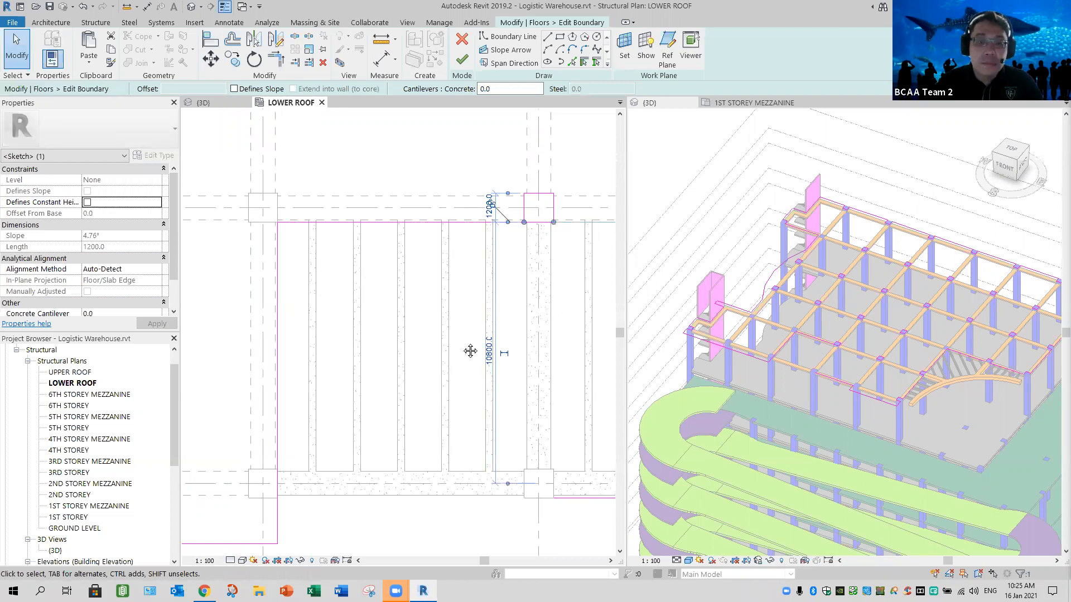
click(415, 398)
scroll(453, 328, up, 4)
middle_drag(453, 328, 394, 396)
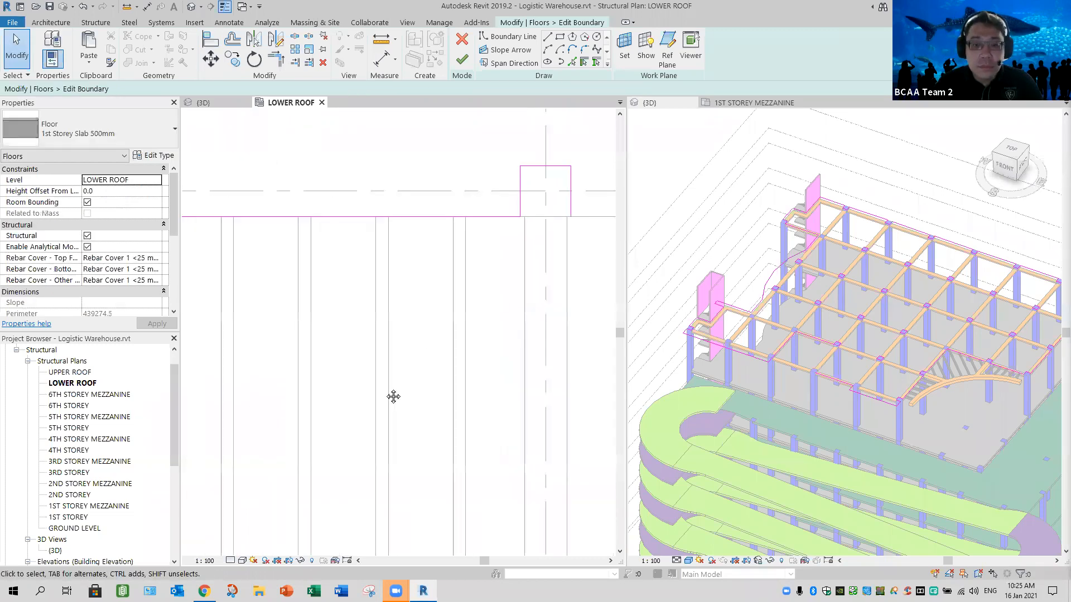
- Delete the four-line boundary outline around the interior column behind the right-hand projection's inner corner
scroll(493, 234, down, 3)
middle_drag(494, 158, 265, 98)
scroll(573, 266, down, 2)
scroll(572, 266, up, 1)
click(215, 42)
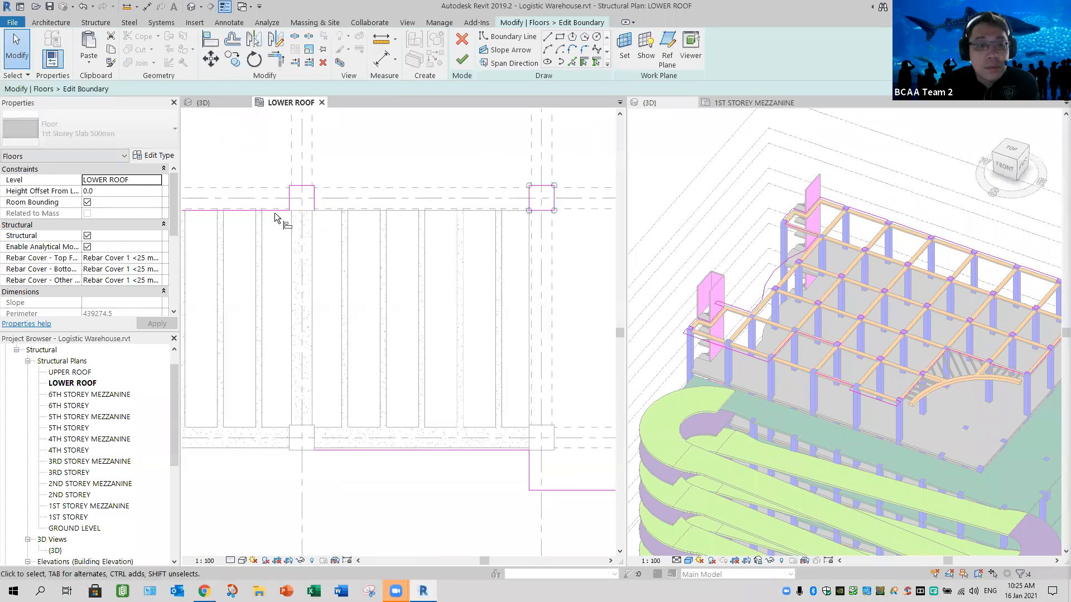
key(Delete)
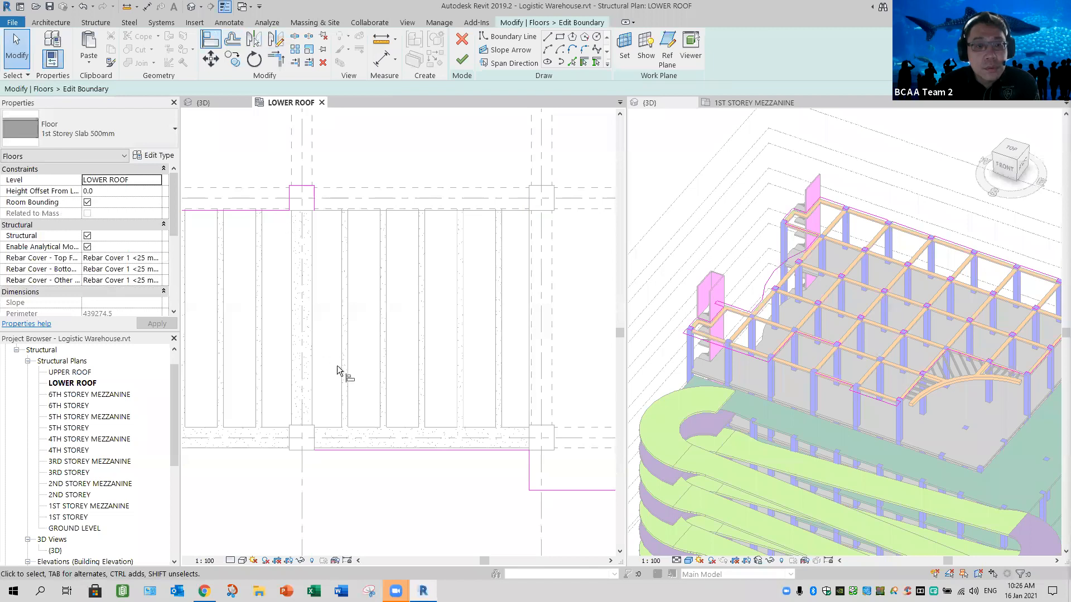
- Align the right-hand trellis bay's front boundary line to the rear beam's edge and finish the slab edit, accepting wall attachment to its bottom
key(a)
key(l)
click(366, 449)
click(462, 60)
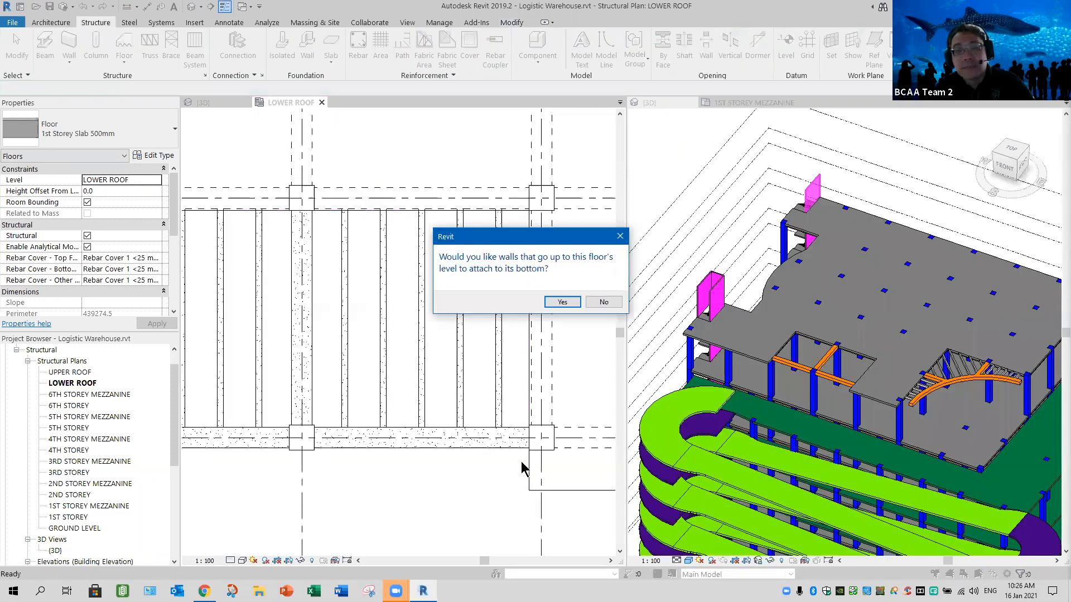
key(Return)
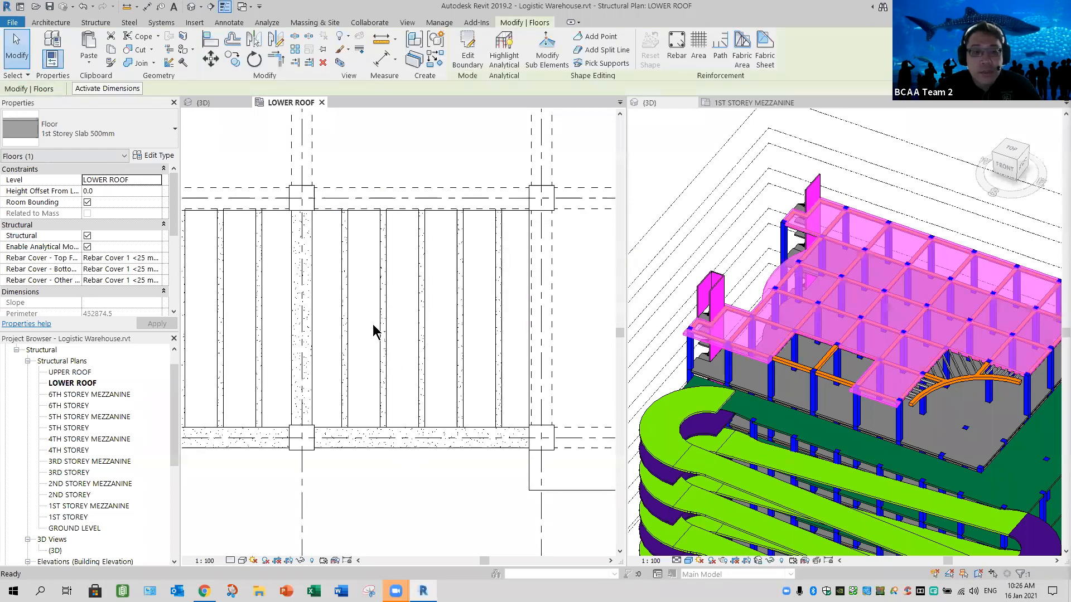
- Select the structural beam system at the inner corner behind the curved front beam in the 3D view
scroll(435, 401, down, 3)
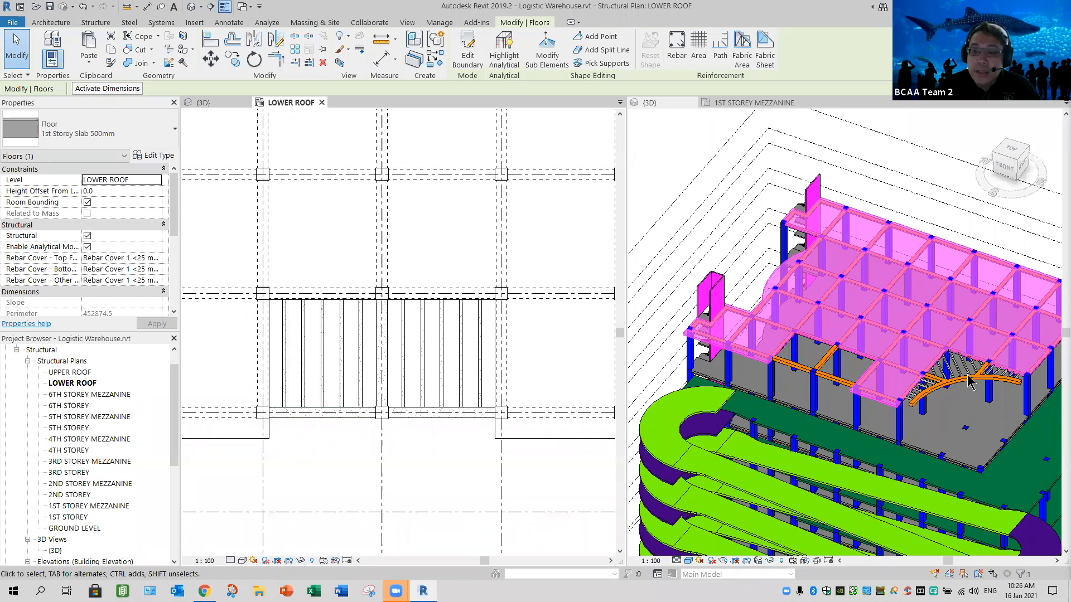
scroll(951, 382, up, 3)
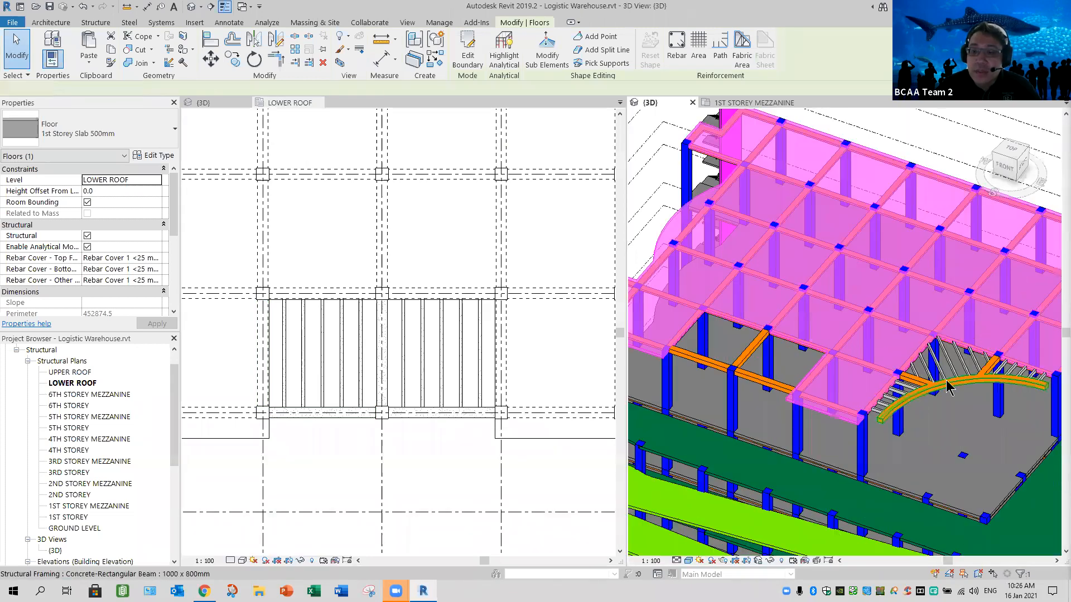
scroll(946, 390, up, 2)
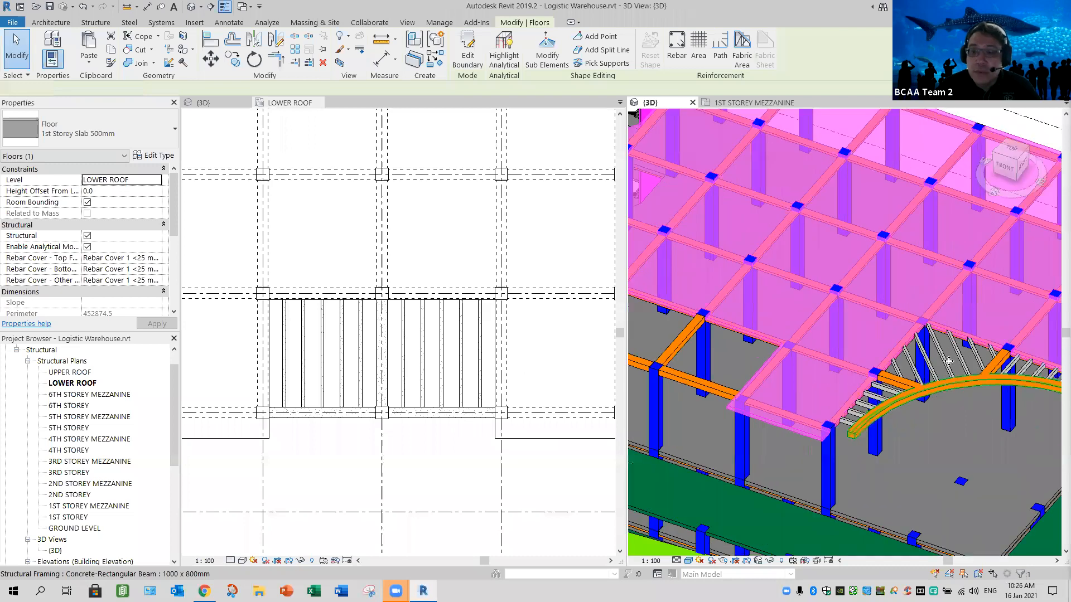
scroll(920, 366, up, 2)
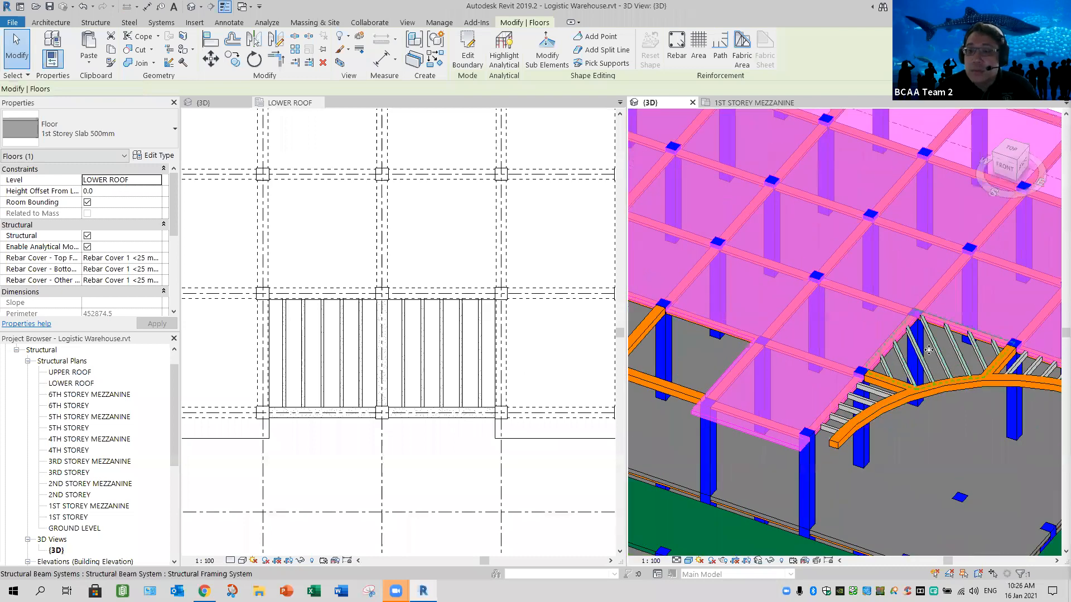
scroll(928, 350, up, 1)
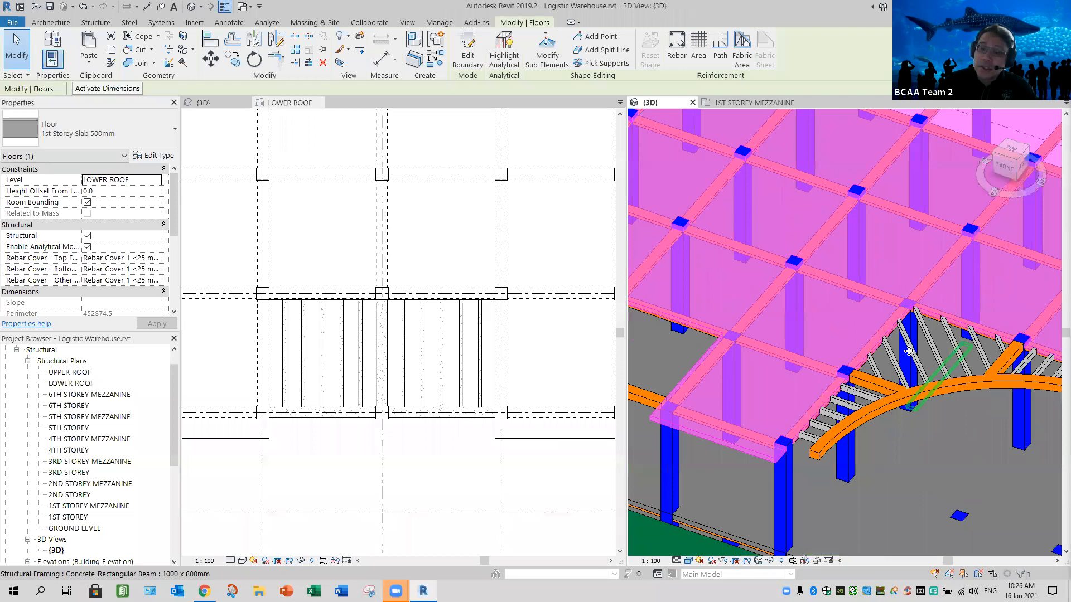
click(908, 361)
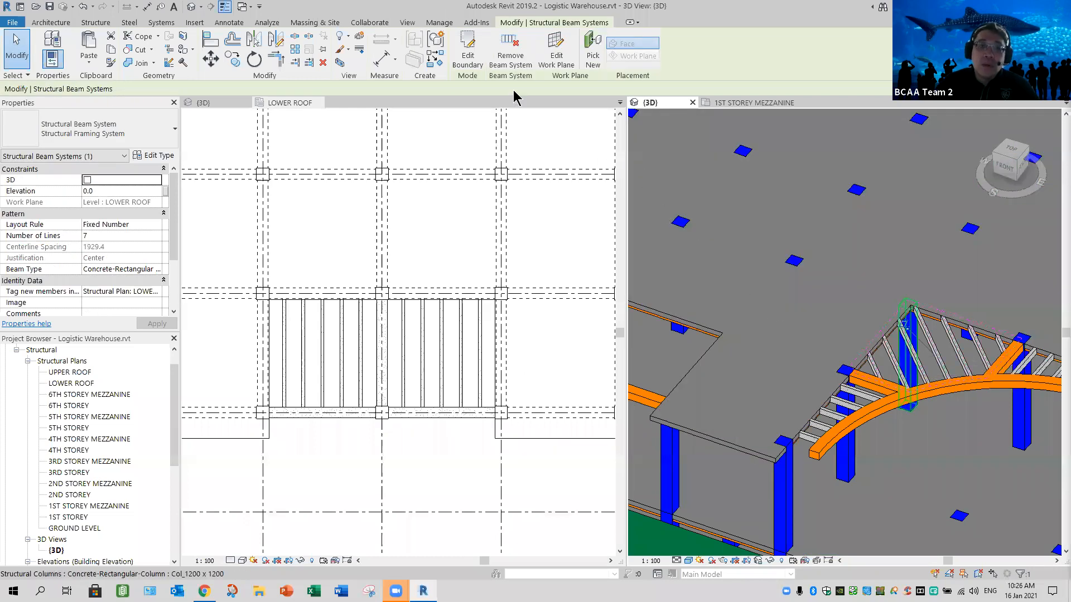
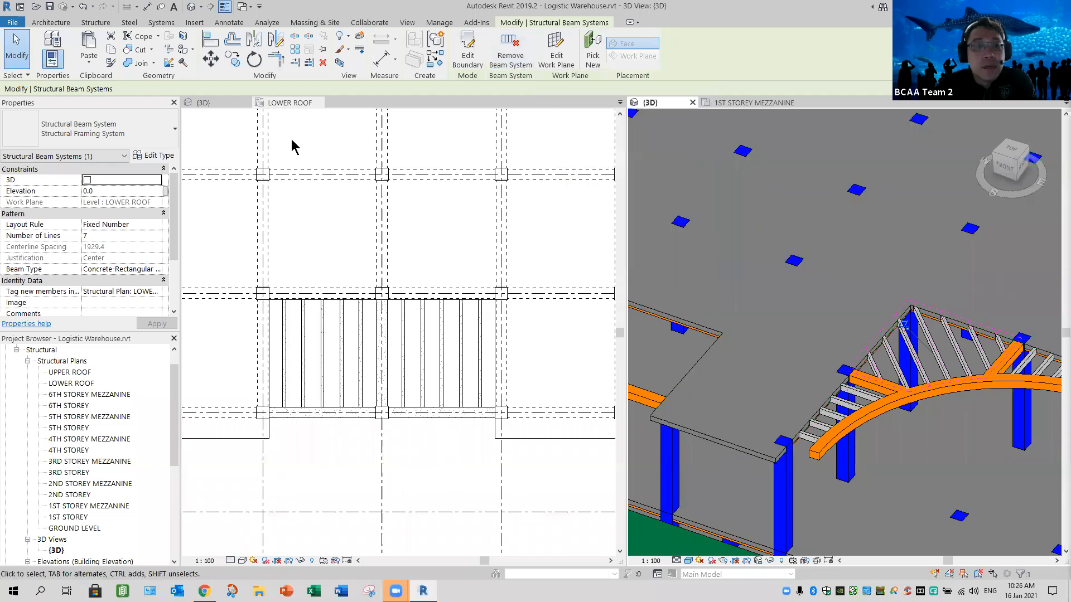
- Compare the roof-level stair cores in the architectural and structural 3D models
click(325, 108)
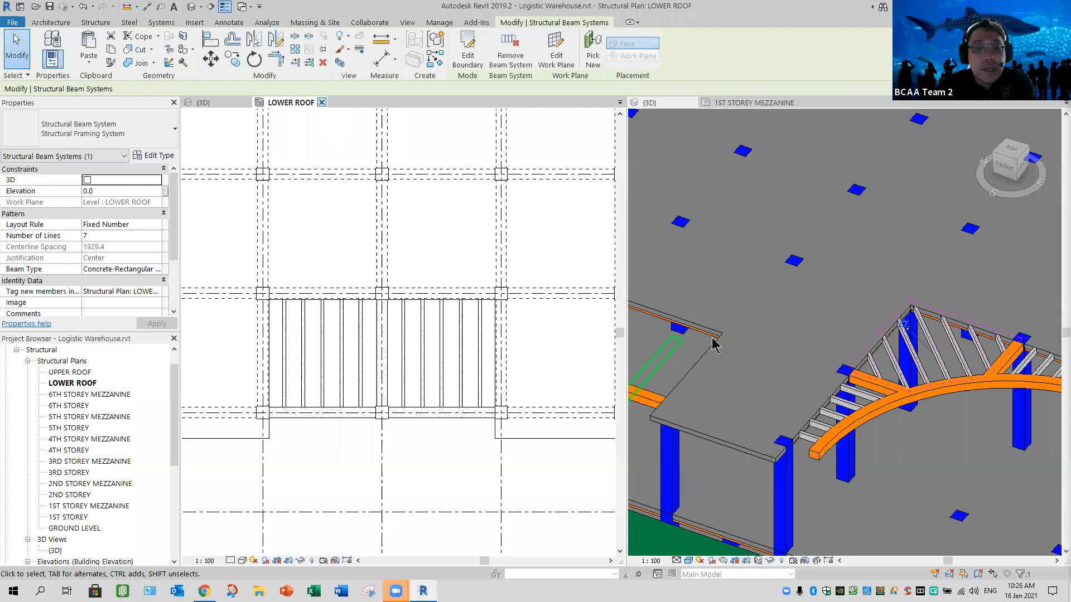
click(222, 103)
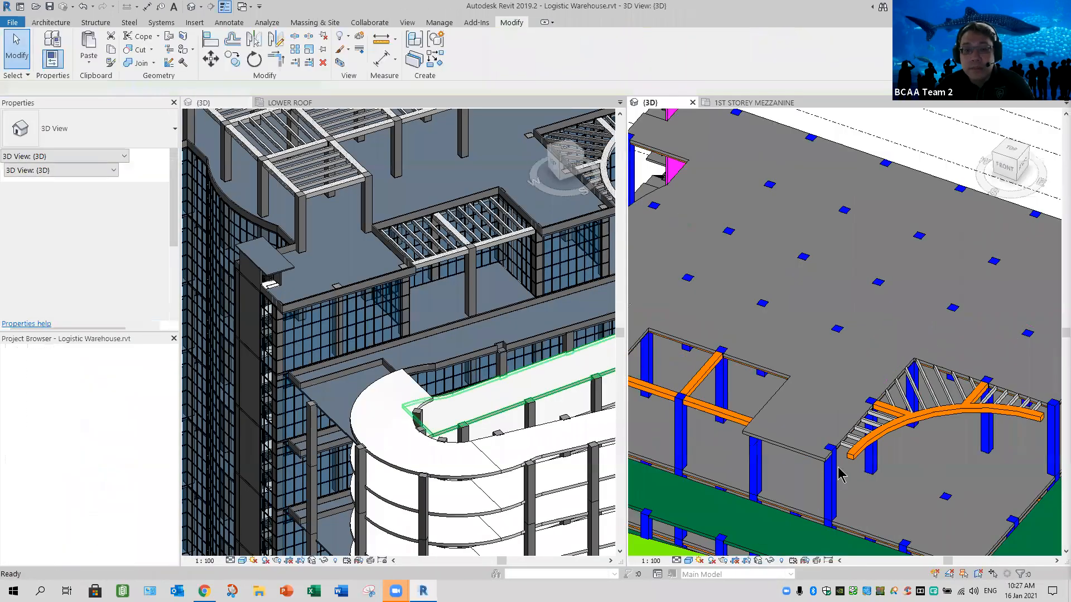
scroll(917, 470, down, 4)
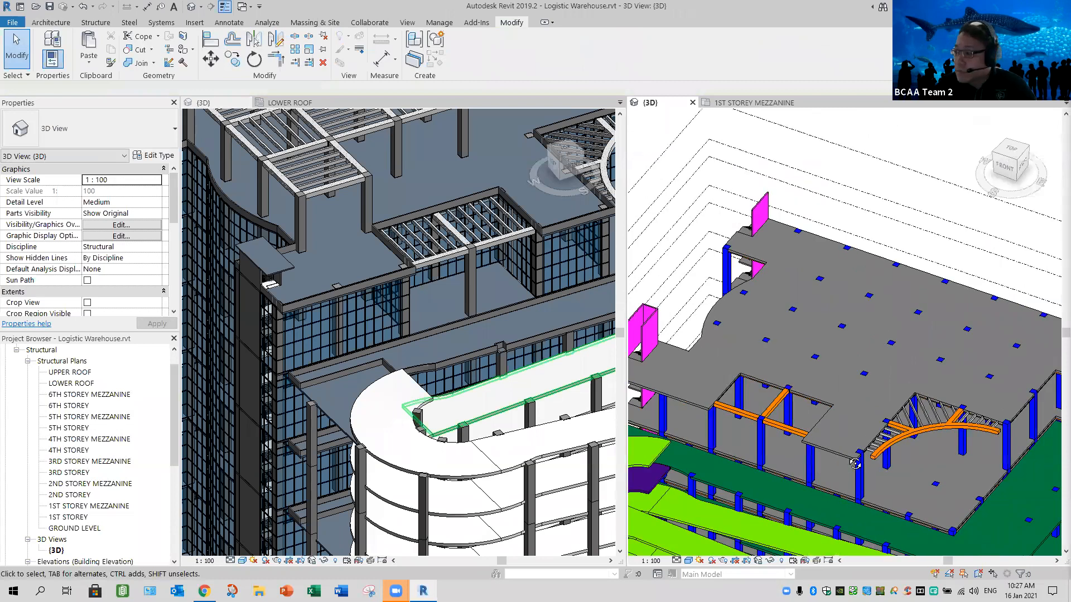
shift+middle_drag(911, 433, 907, 394)
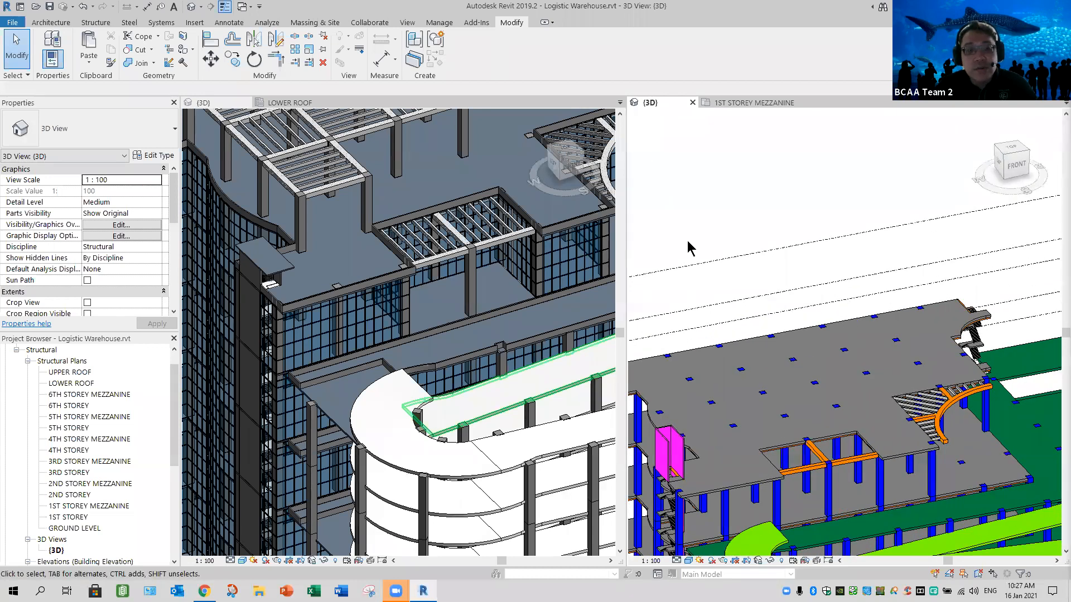
scroll(860, 406, down, 2)
middle_drag(734, 373, 705, 122)
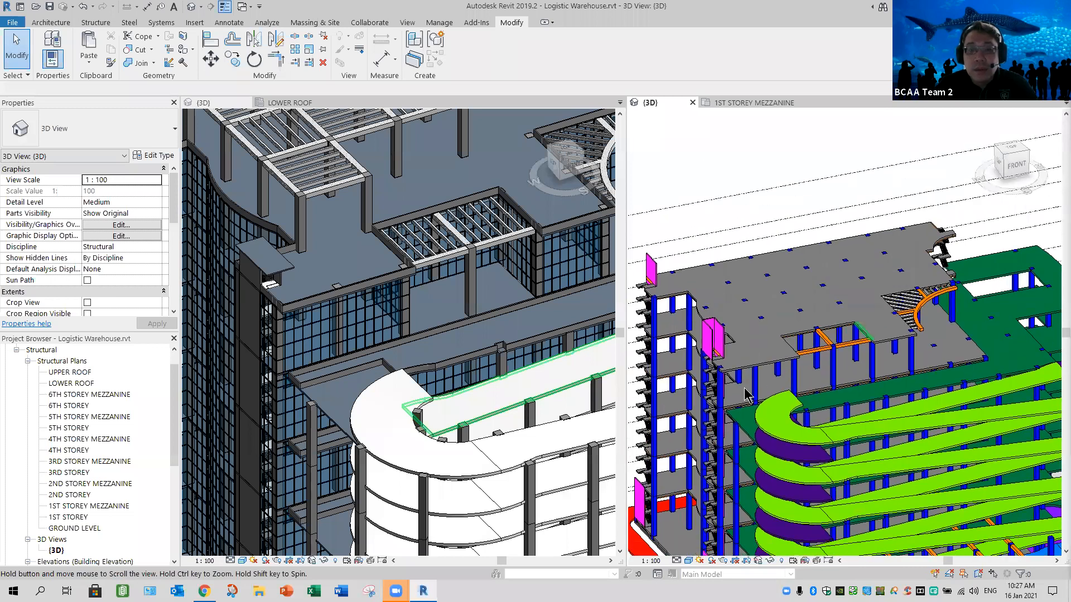
shift+middle_drag(748, 381, 750, 401)
scroll(750, 371, up, 4)
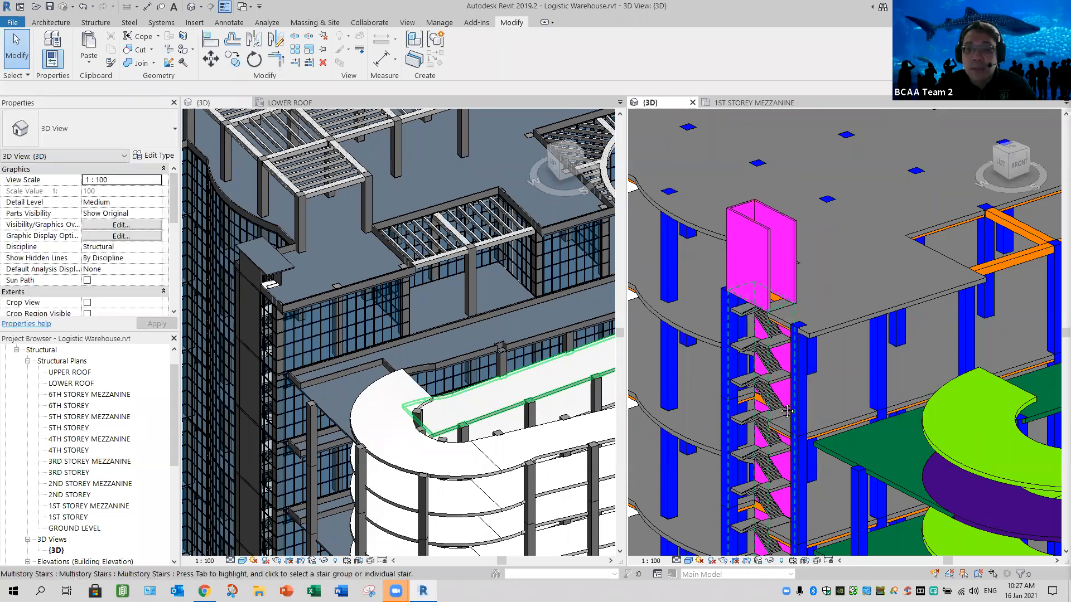
- Set the top offset of the three walls enclosing the nearer staircase above the lower roof to -6000, and deselect them
scroll(781, 357, down, 5)
shift+middle_drag(781, 375, 755, 311)
click(759, 312)
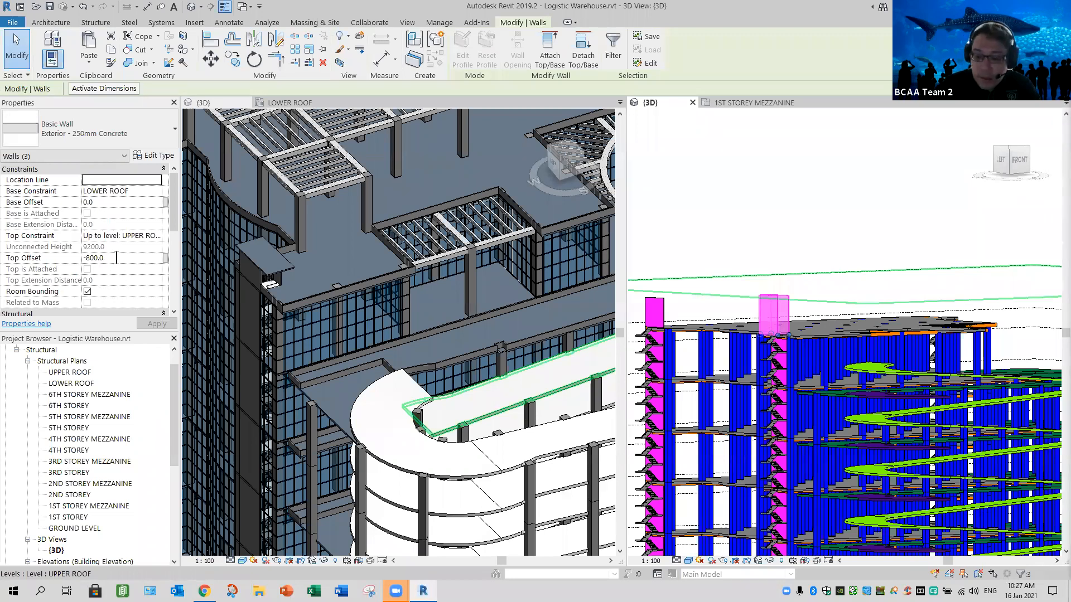
click(116, 258)
text(-)
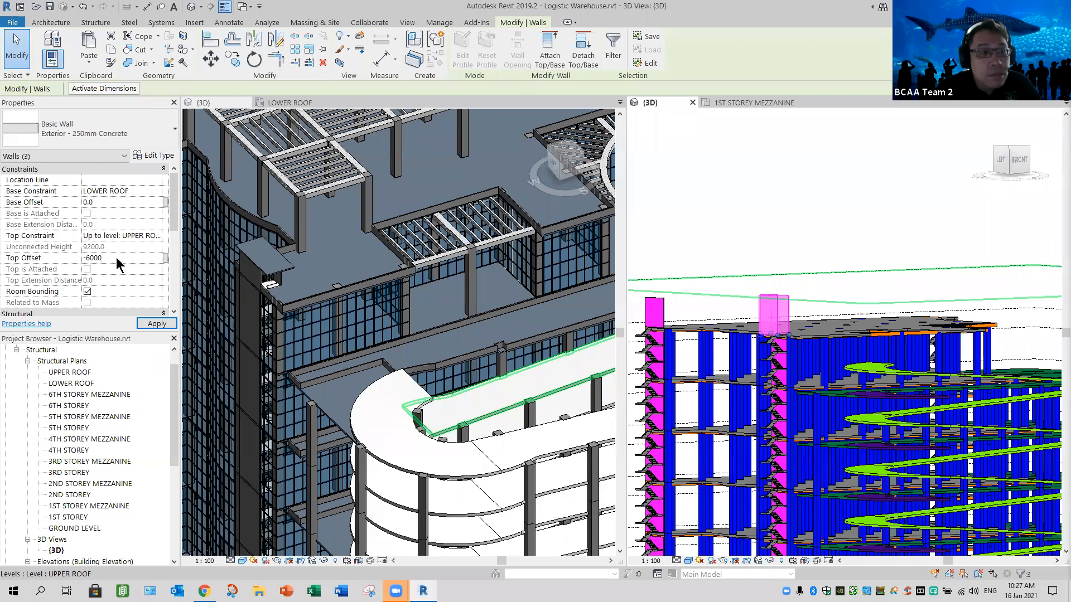
key(Return)
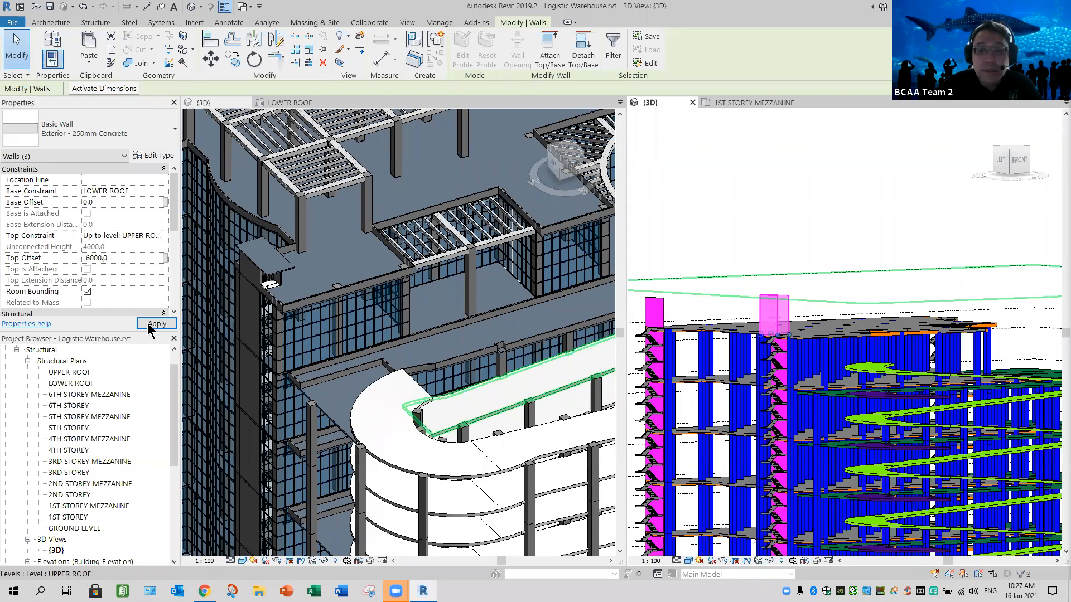
click(813, 301)
- Select the single wall rising above the lower roof at the other staircase, at the far corner of the building
shift+middle_drag(744, 398, 760, 458)
scroll(748, 385, up, 3)
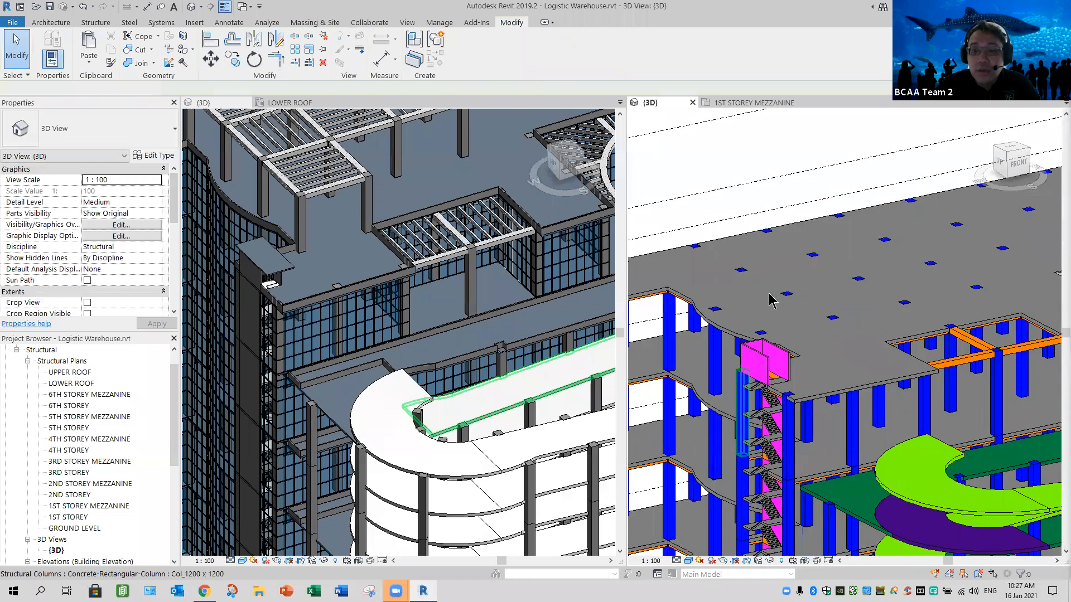
scroll(743, 395, up, 2)
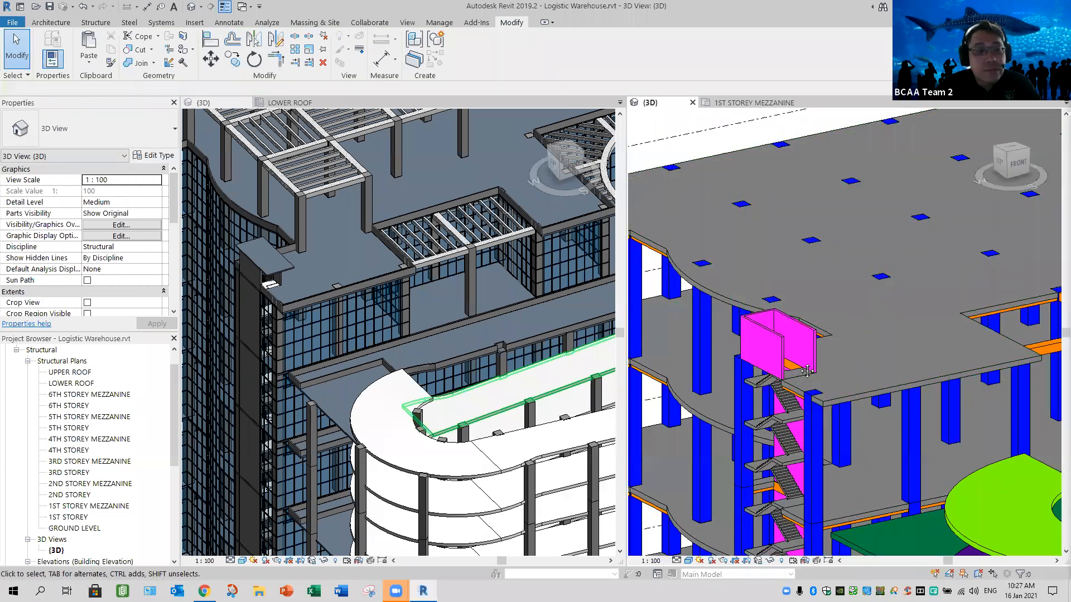
middle_drag(663, 341, 778, 341)
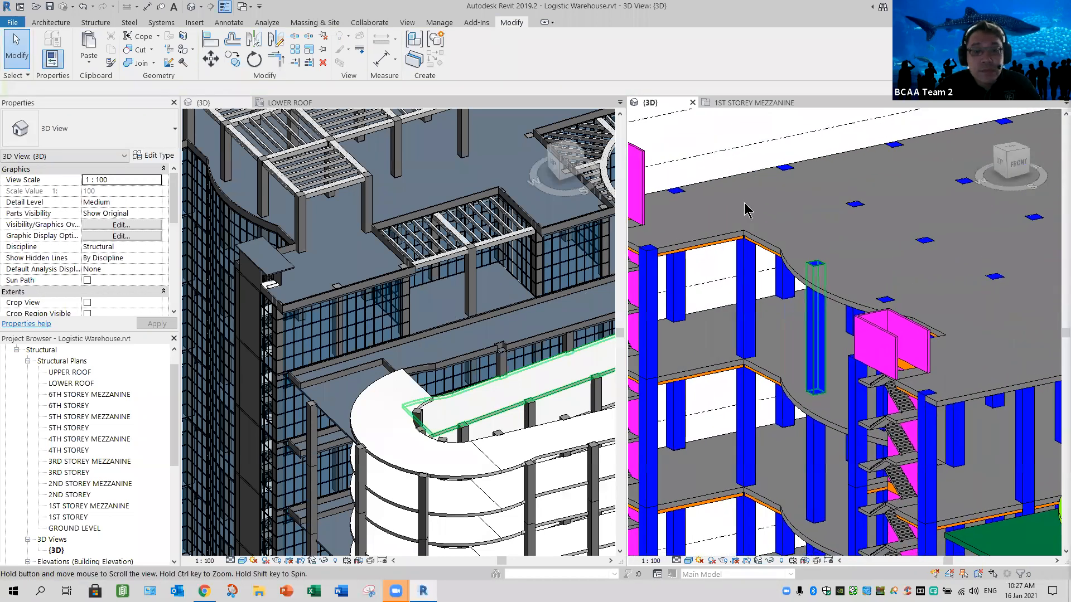
middle_drag(744, 204, 746, 203)
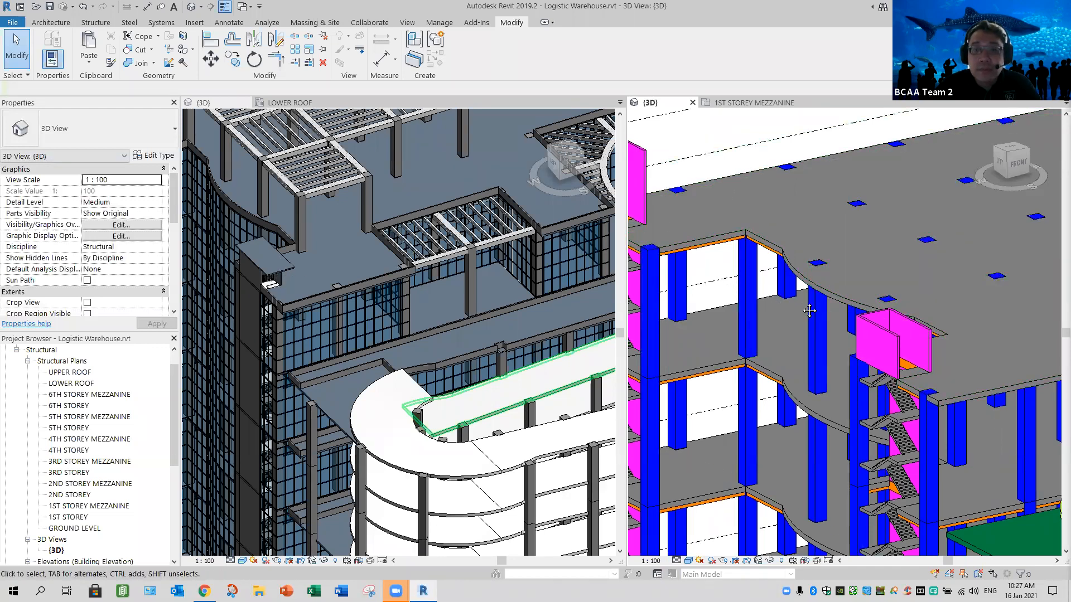
middle_drag(809, 310, 918, 375)
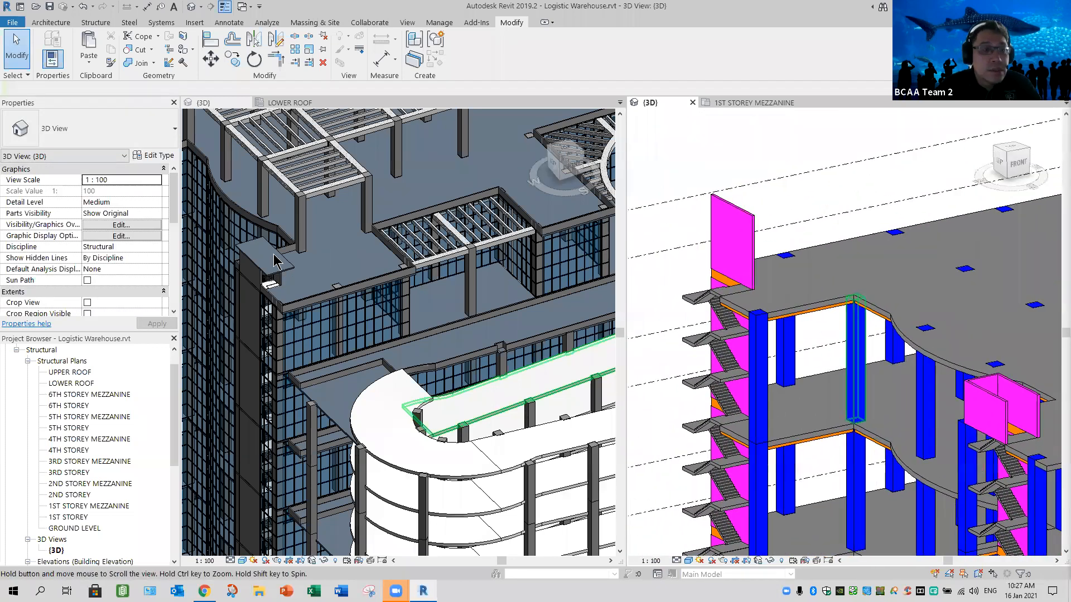
click(274, 260)
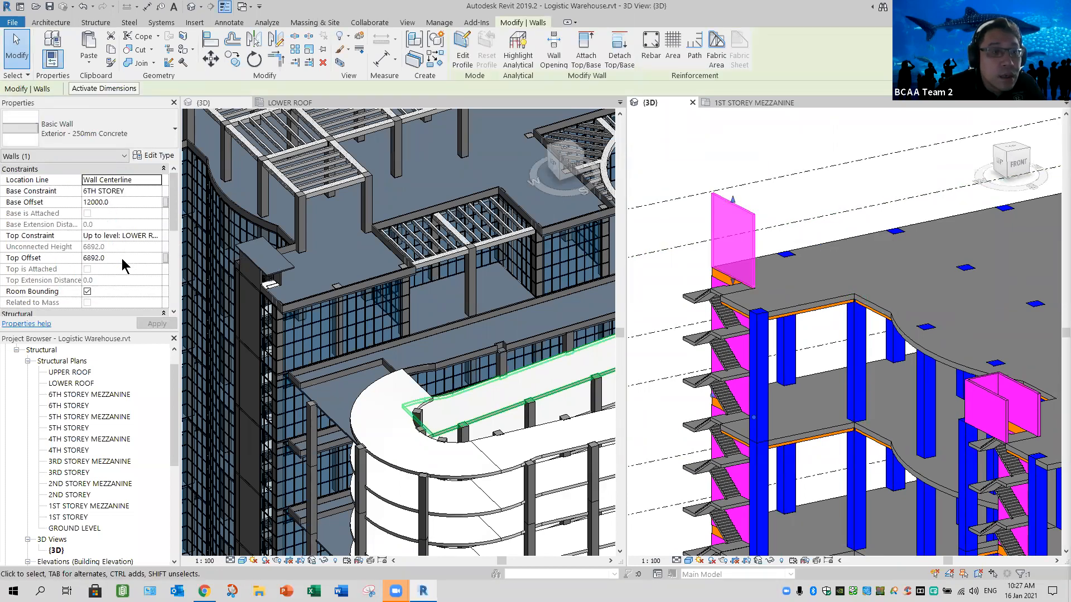
click(122, 259)
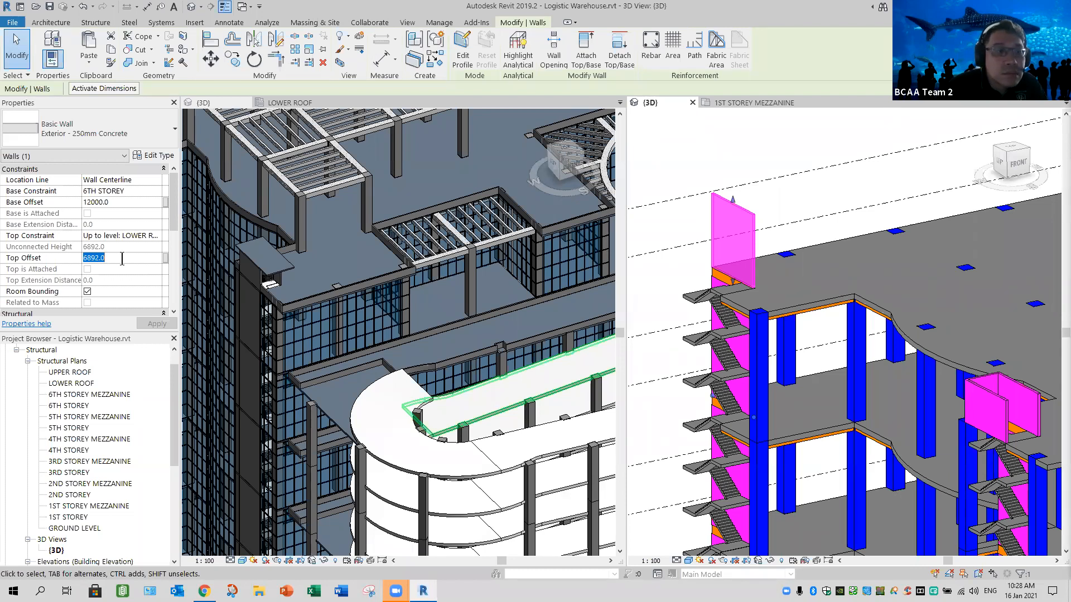
click(136, 202)
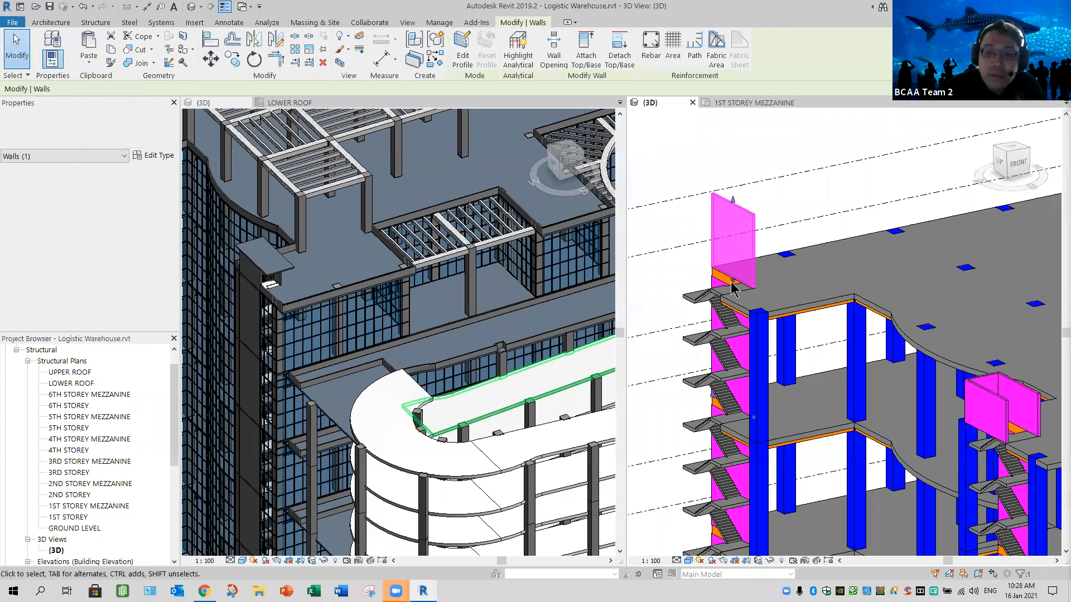
- Try raising the selected wall's bottom edge, and restore its base offset to 12000
drag(732, 262, 686, 389)
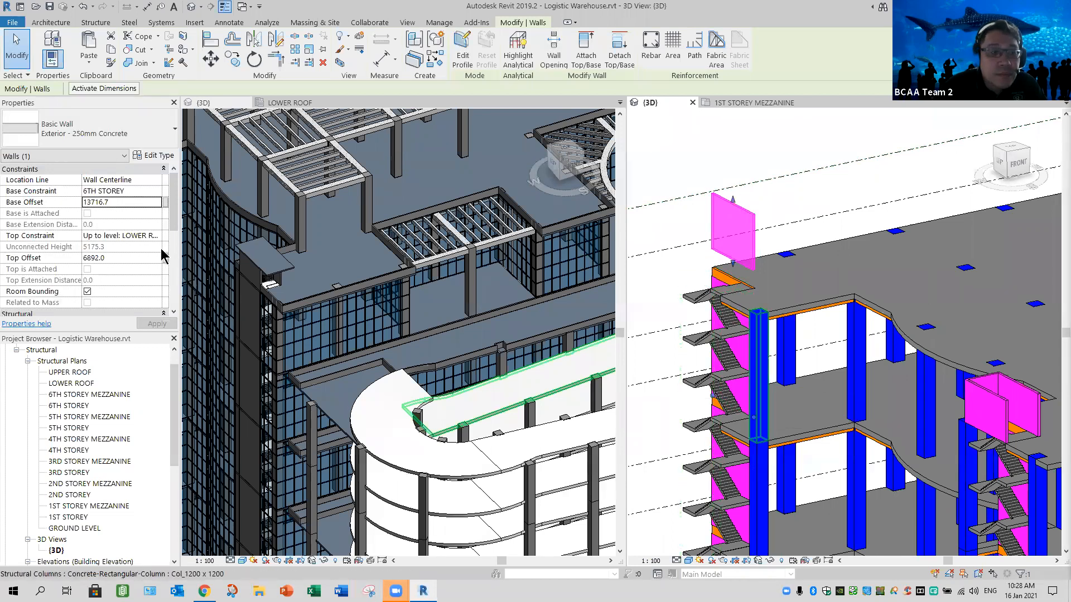
click(137, 202)
text(12000)
key(Return)
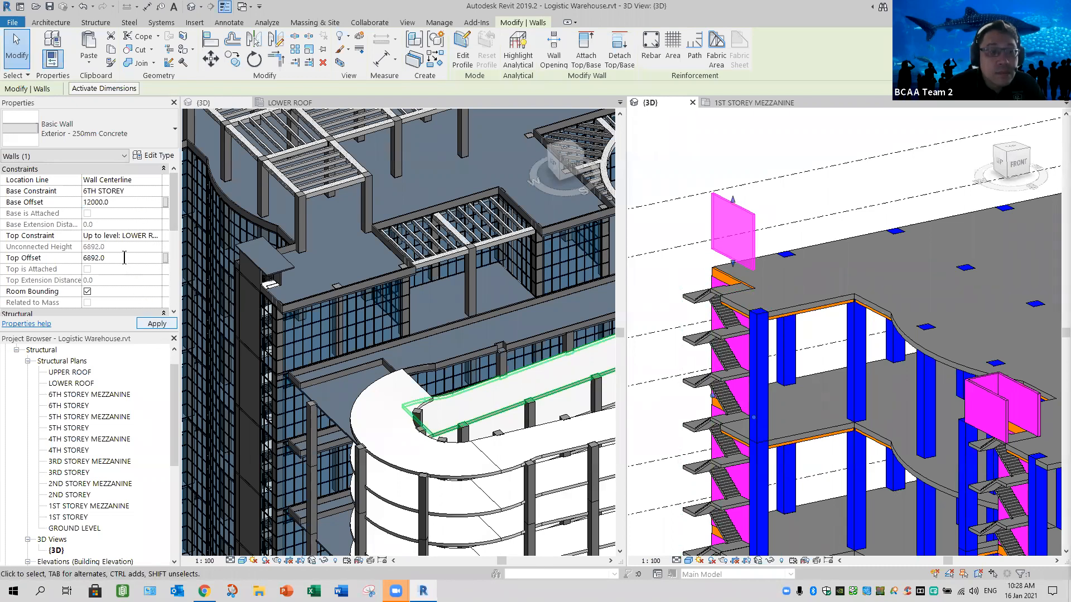
- Try to set the far stair wall's top offset to -6000 with its existing level constraints, and cancel the change
click(124, 258)
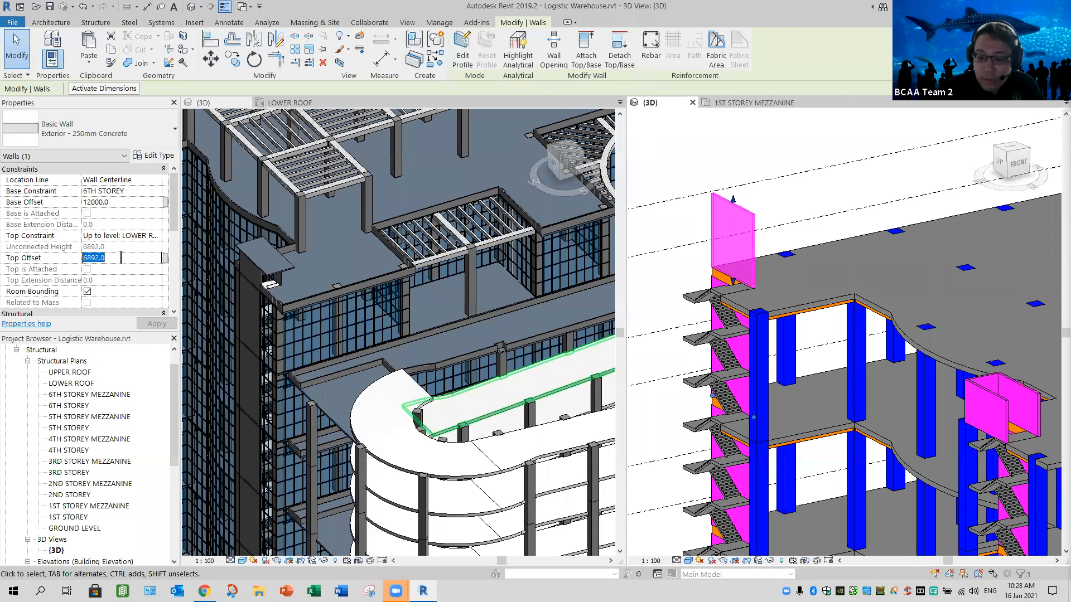
key(Num_Lock)
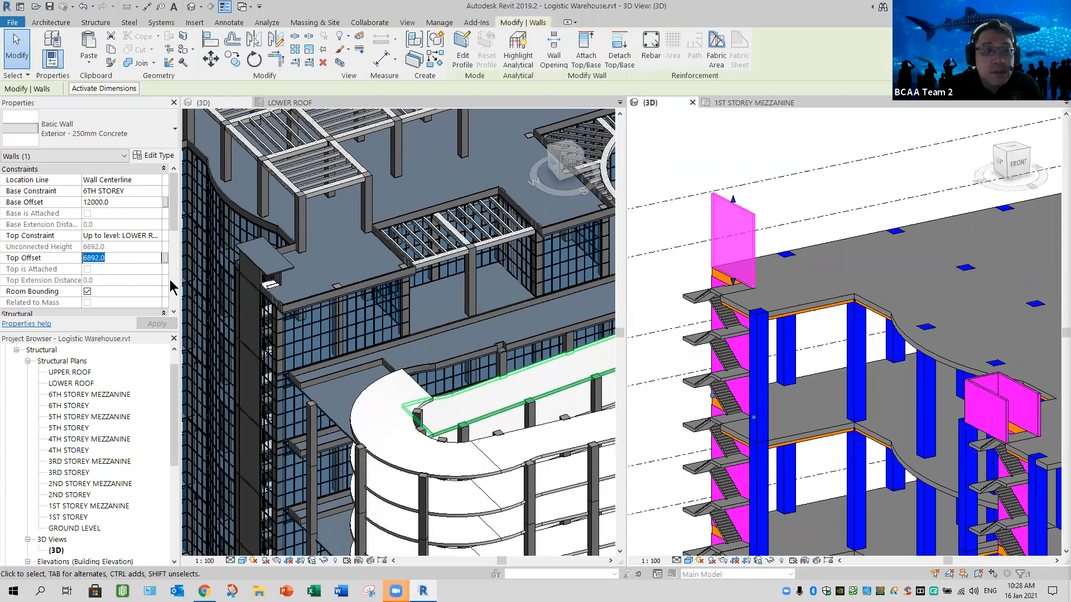
key(Left)
click(54, 255)
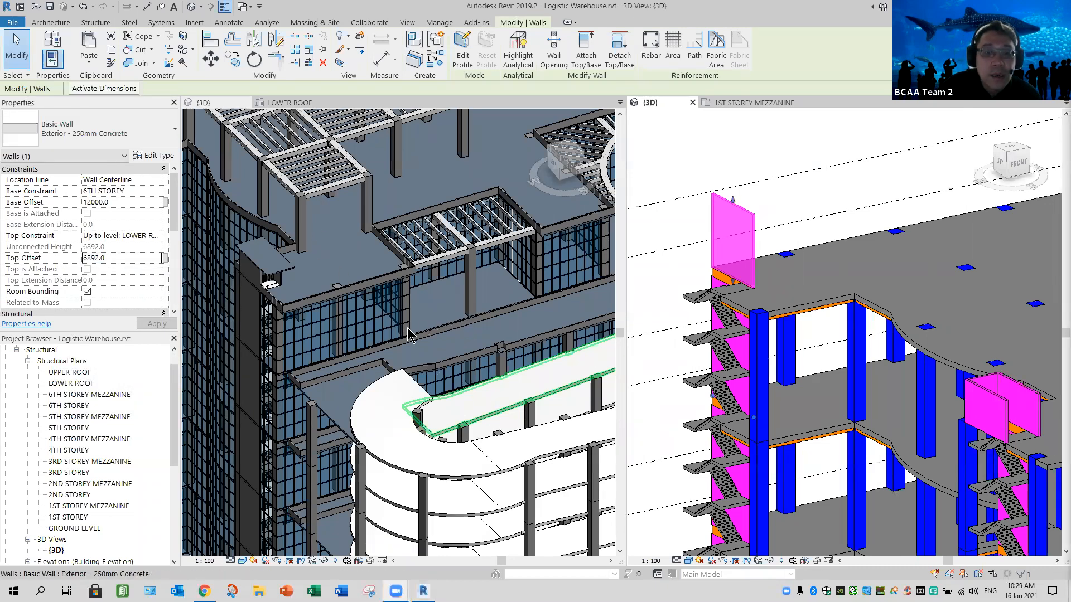
scroll(357, 343, down, 3)
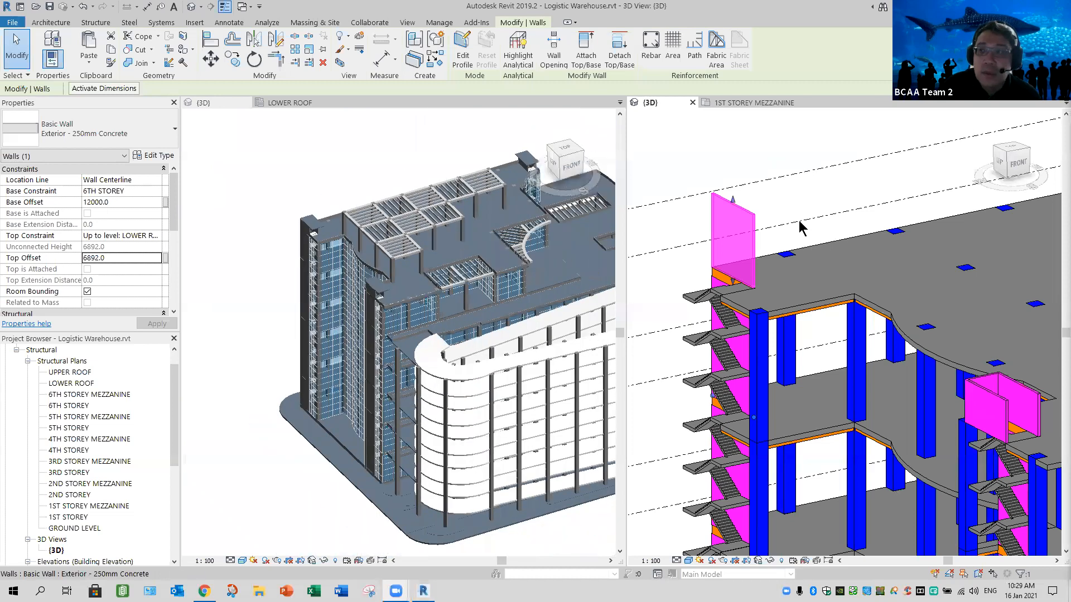
double_click(123, 257)
text(-6000)
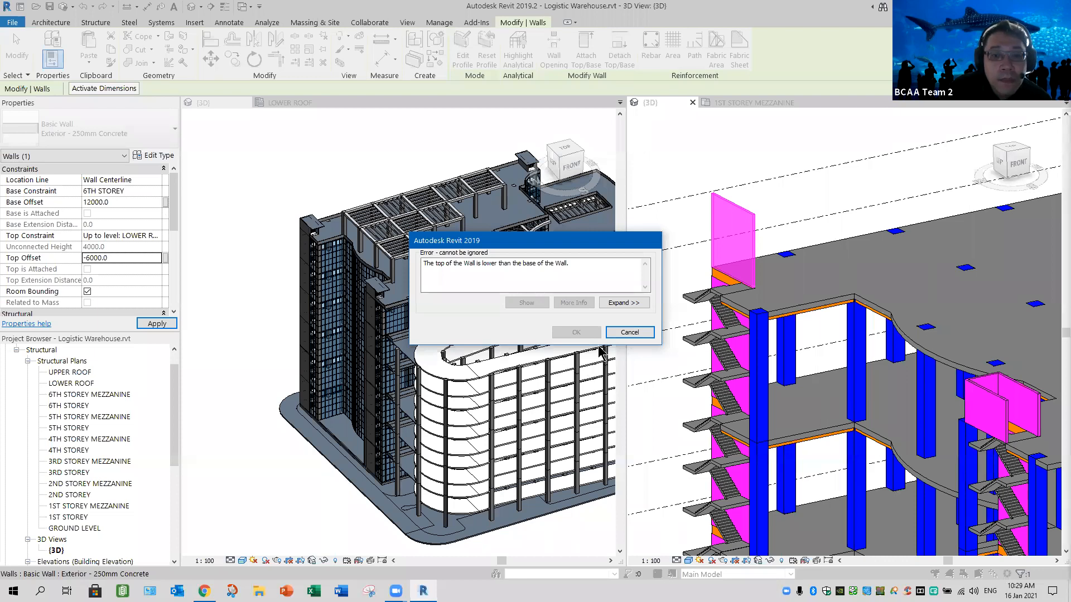
click(627, 332)
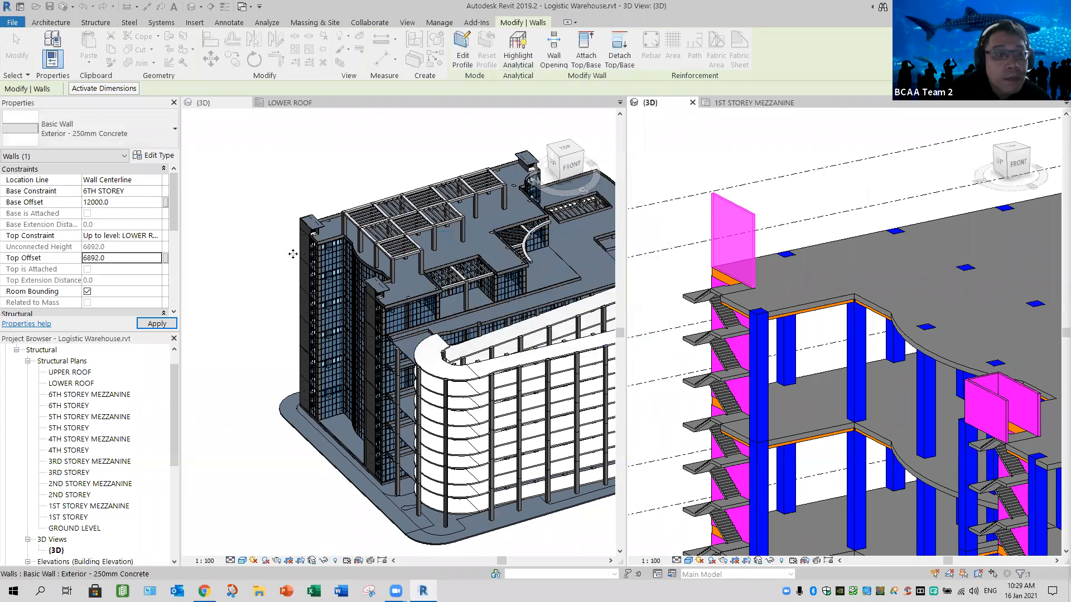
- Constrain the far stair wall from LOWER ROOF up to UPPER ROOF, with a base offset of 0
click(157, 192)
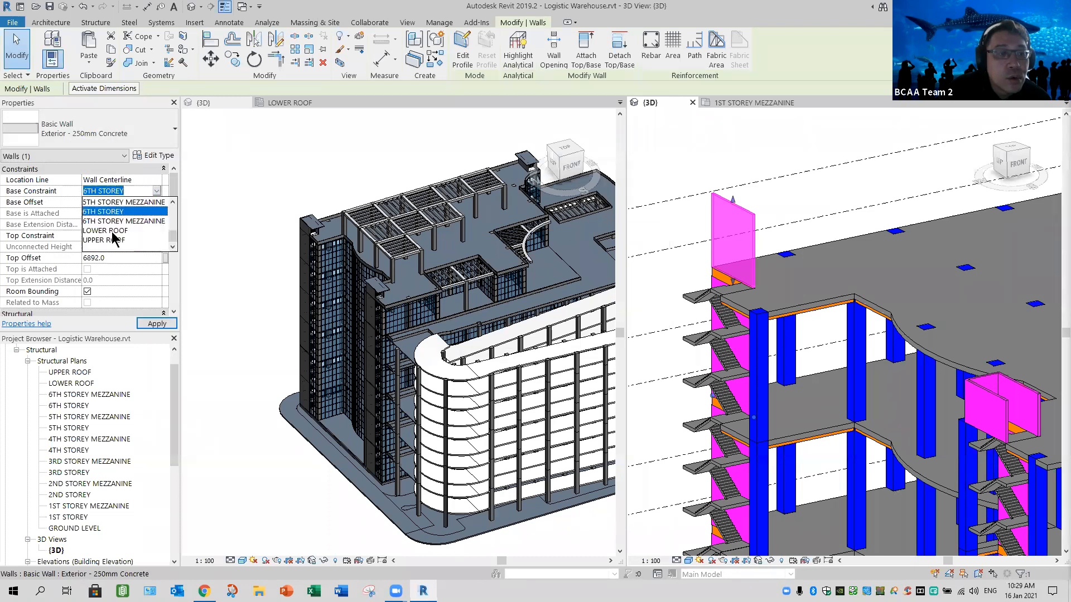
click(159, 231)
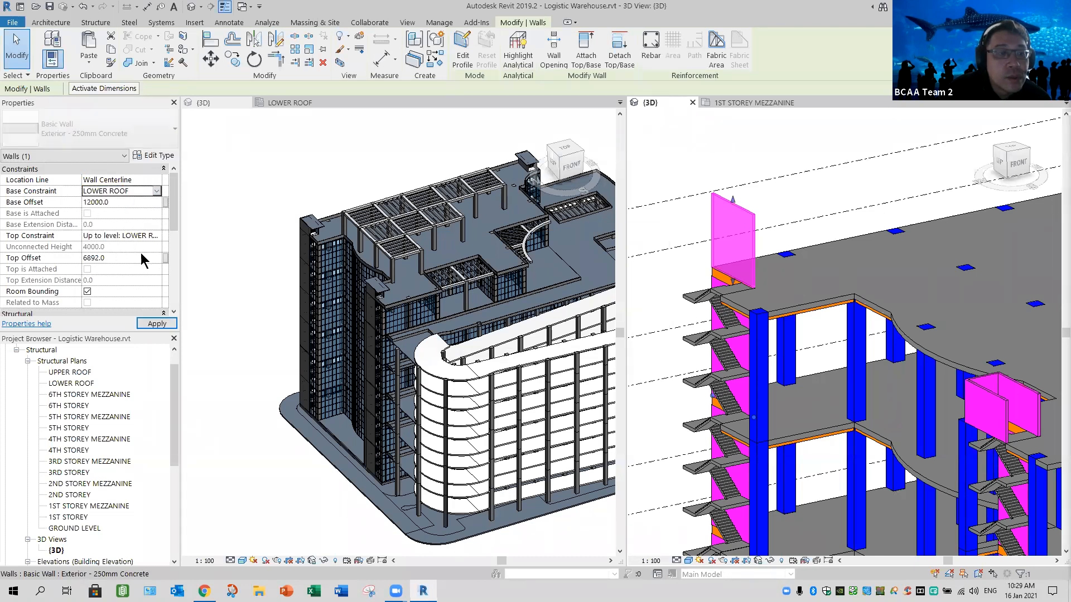
click(157, 235)
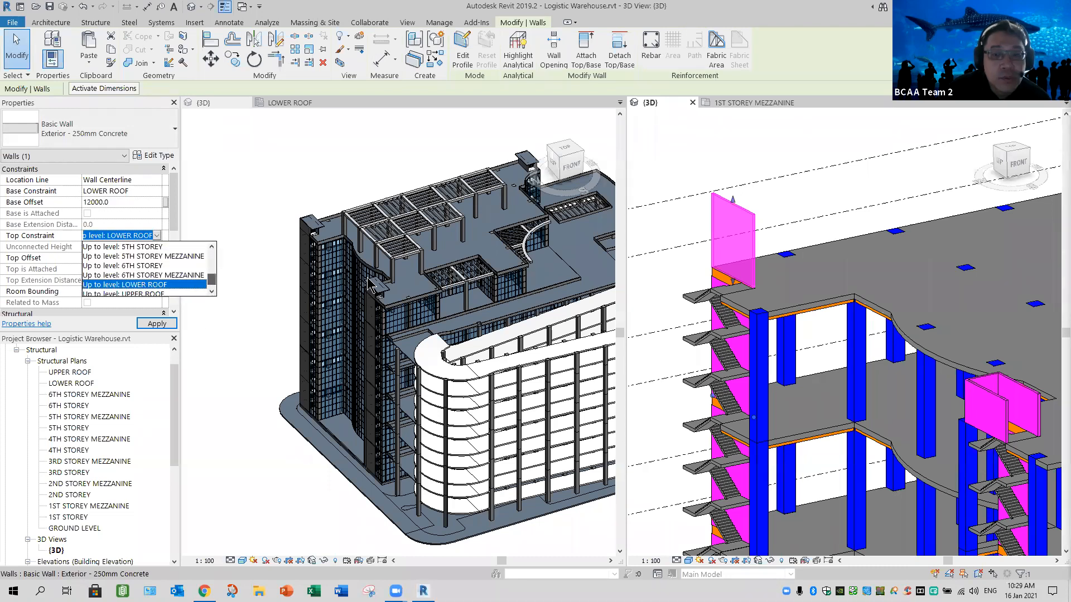
click(159, 285)
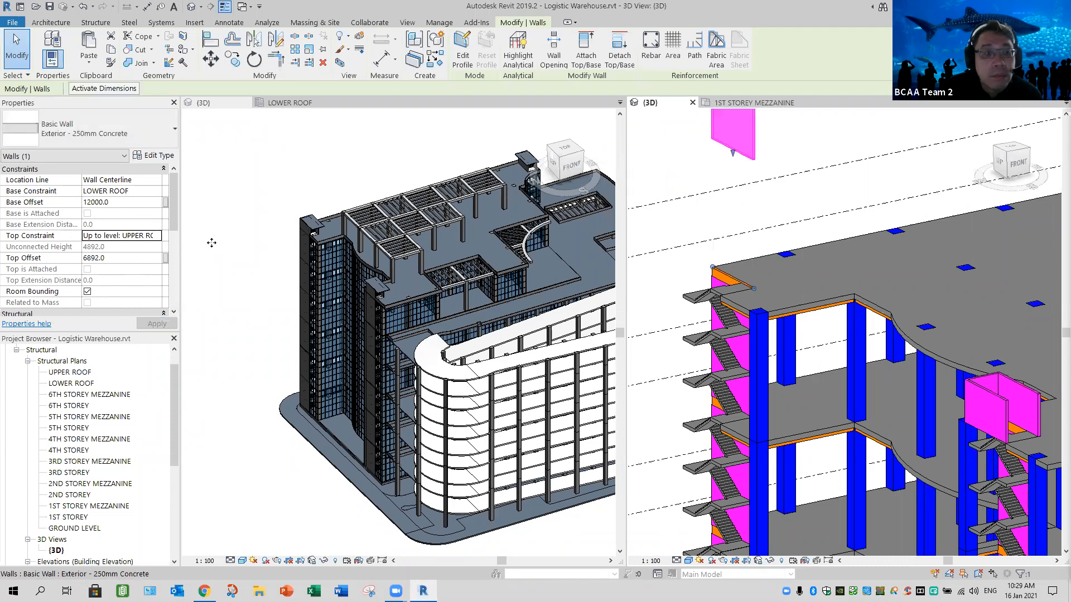
click(127, 202)
text(0)
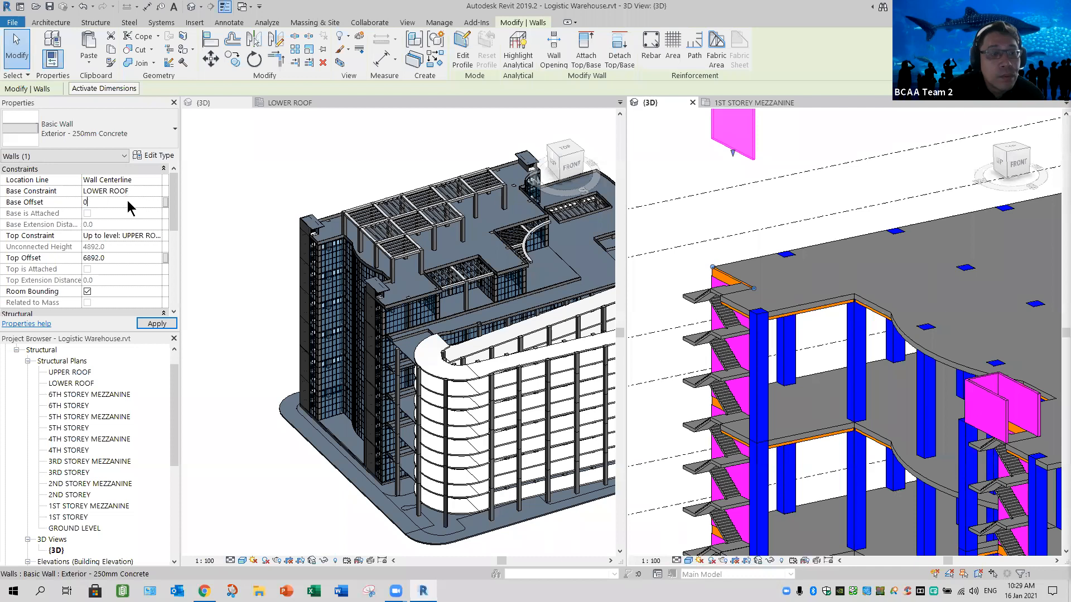
key(Return)
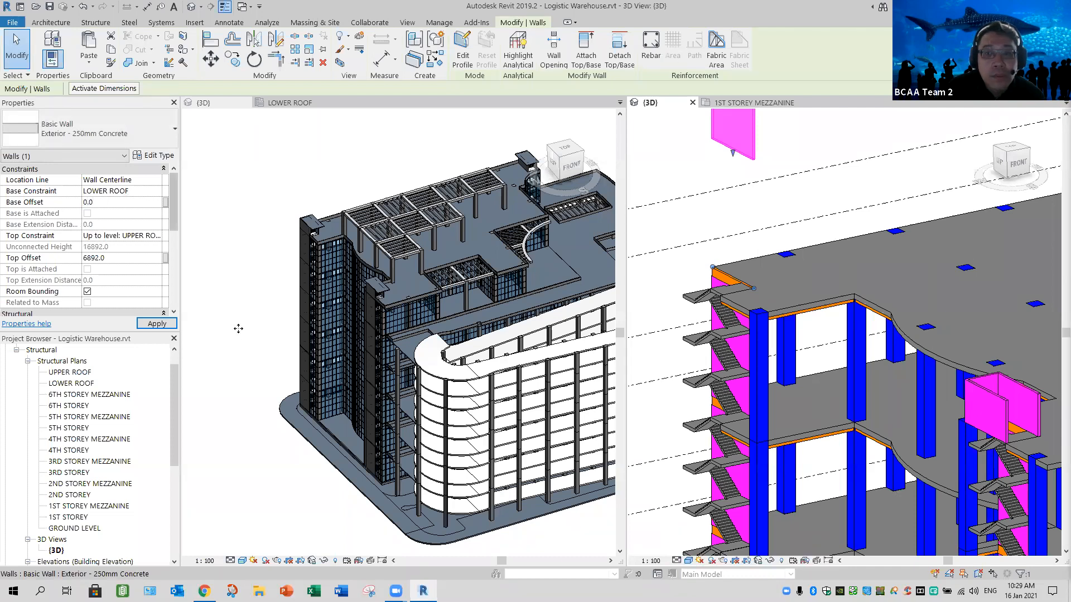
- Set the far stair wall's top offset to -6000 and deselect the wall
click(126, 257)
text(-)
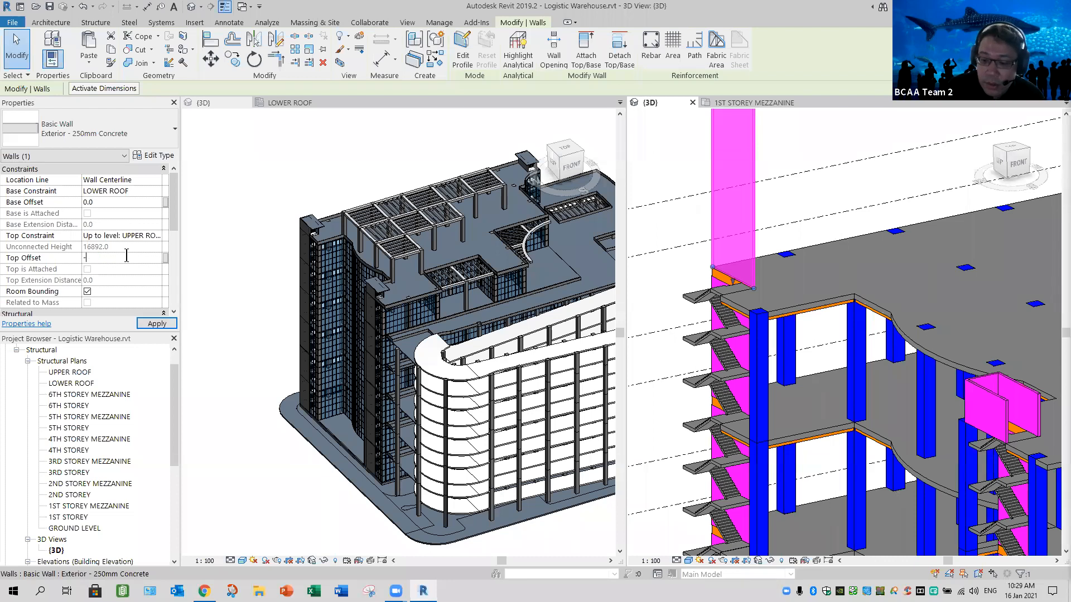
text(6000)
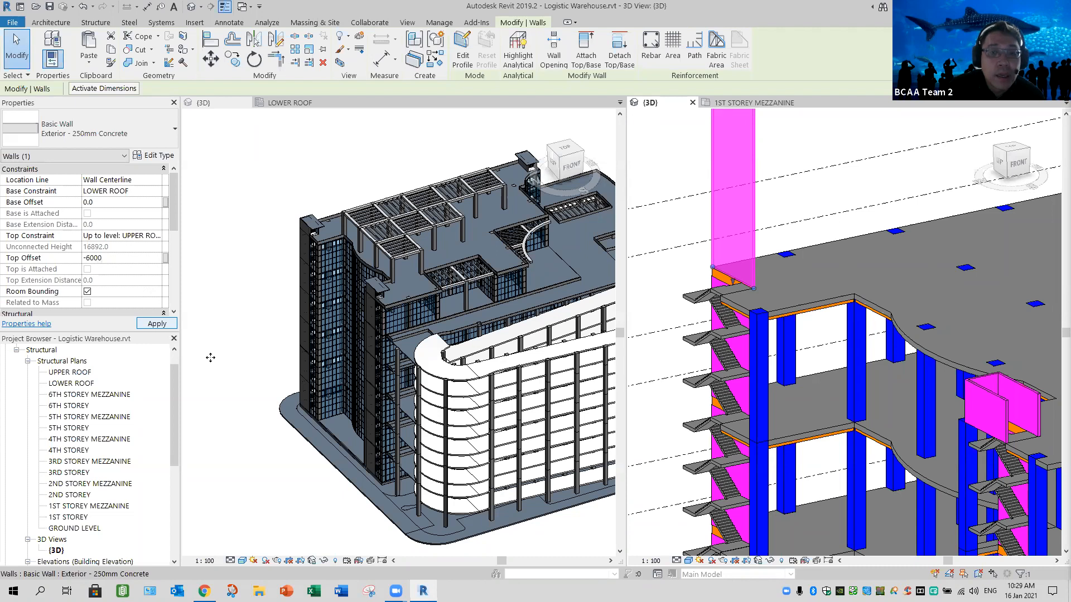
key(Return)
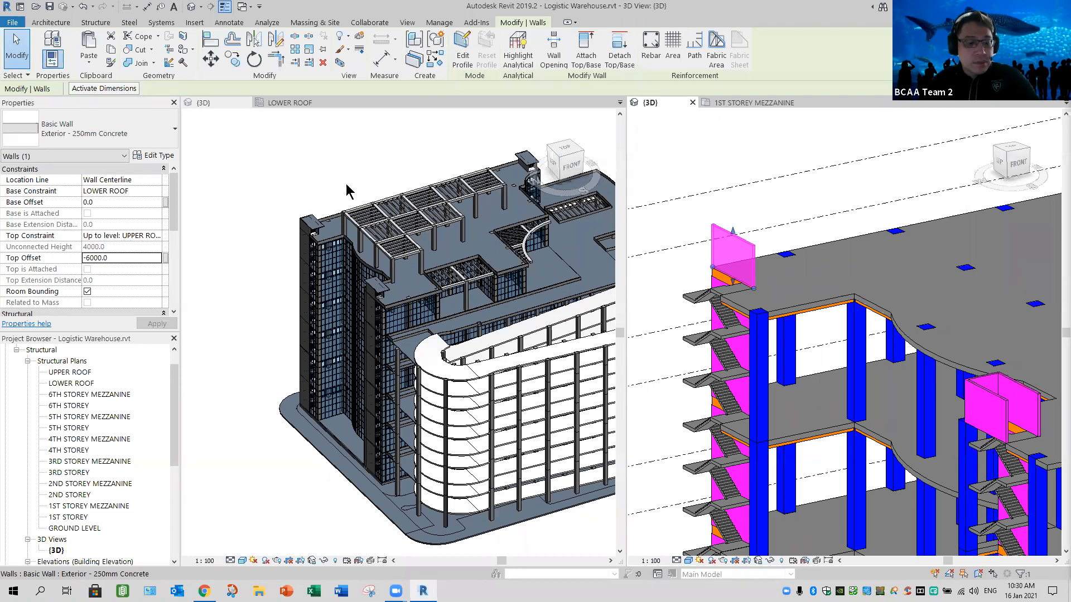
key(Escape)
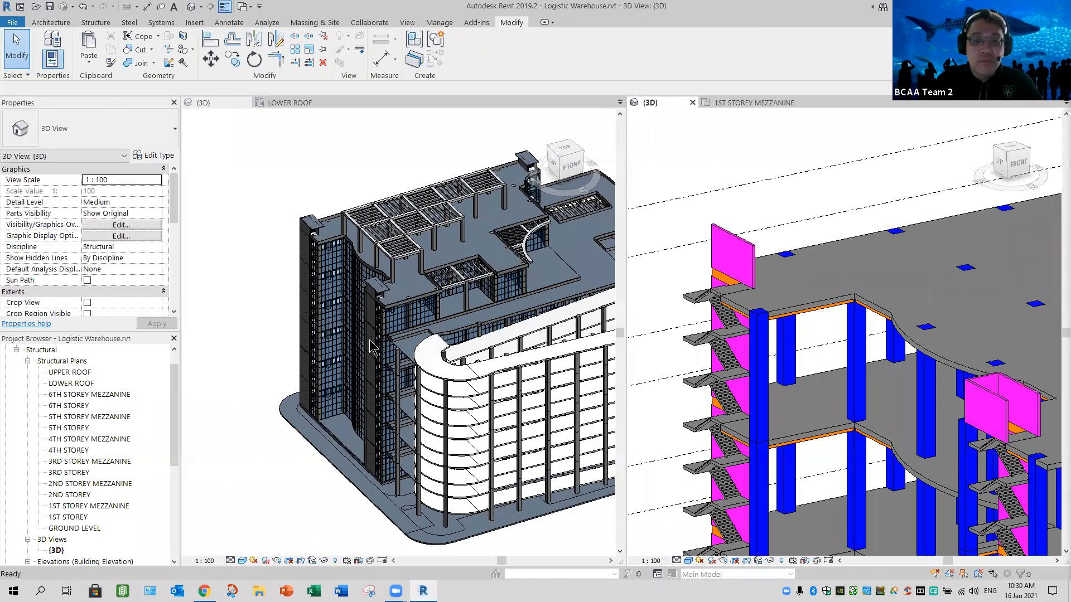
- Compare the roof, stair cores and ramp side of the architectural 3D model with the same areas of the structural 3D model
click(415, 343)
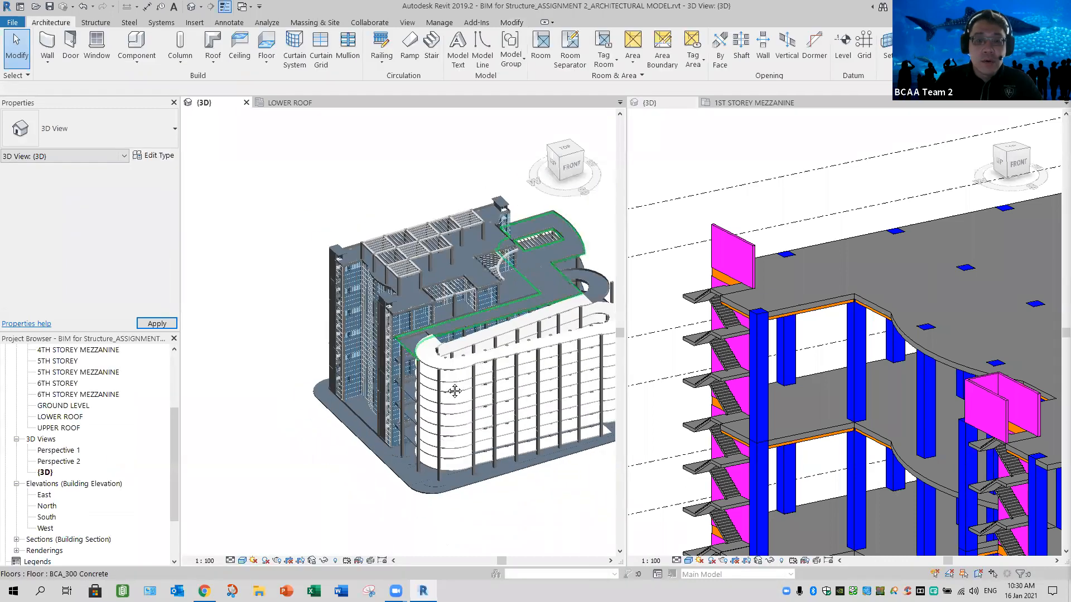
scroll(385, 336, down, 1)
middle_drag(550, 319, 479, 319)
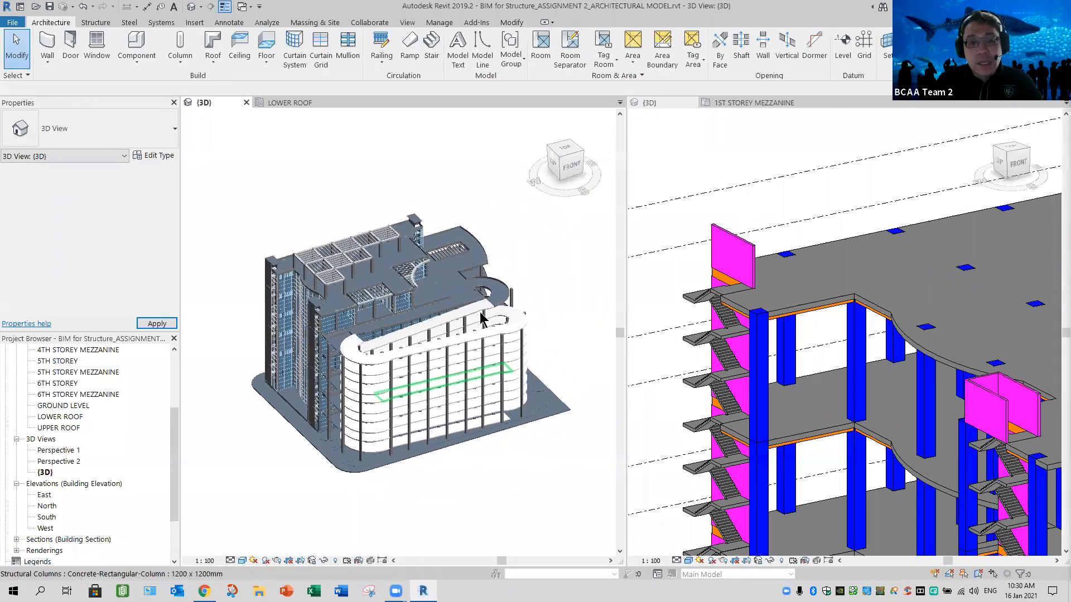
scroll(383, 341, up, 5)
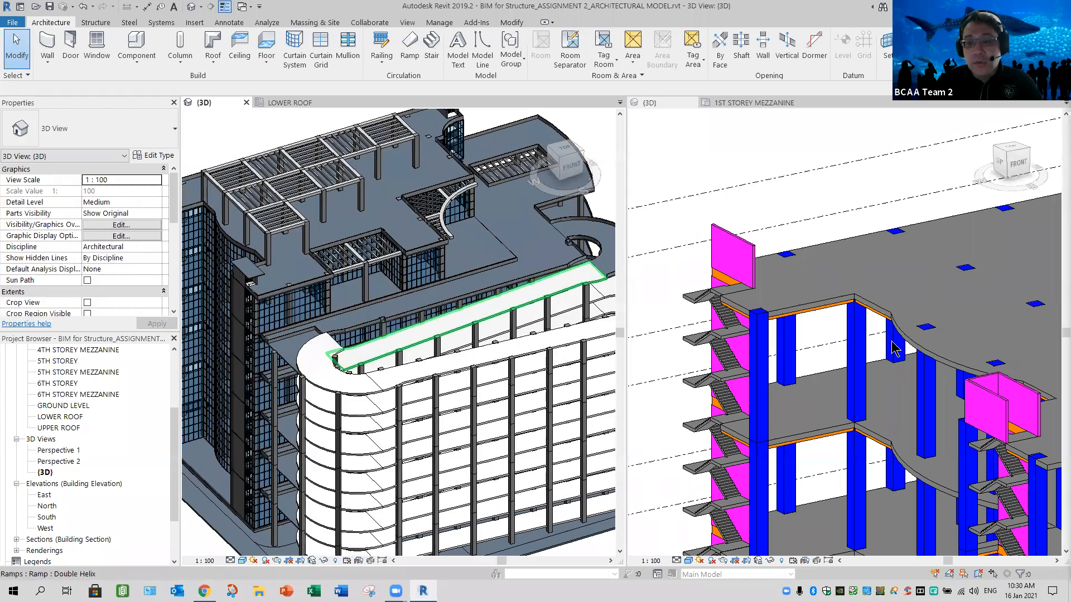
click(919, 412)
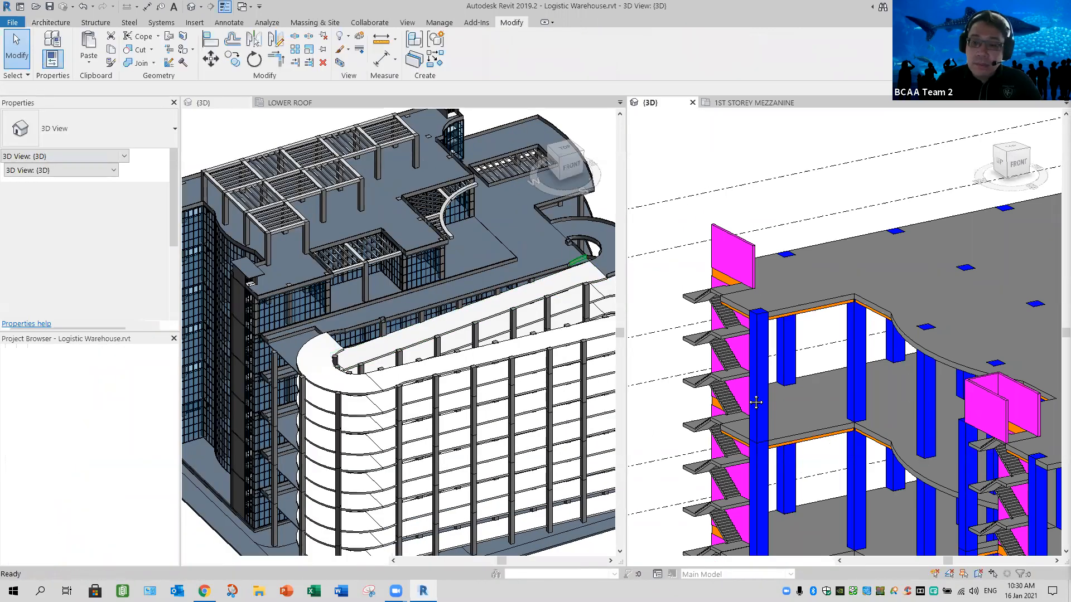
scroll(756, 401, down, 5)
middle_drag(764, 449, 913, 474)
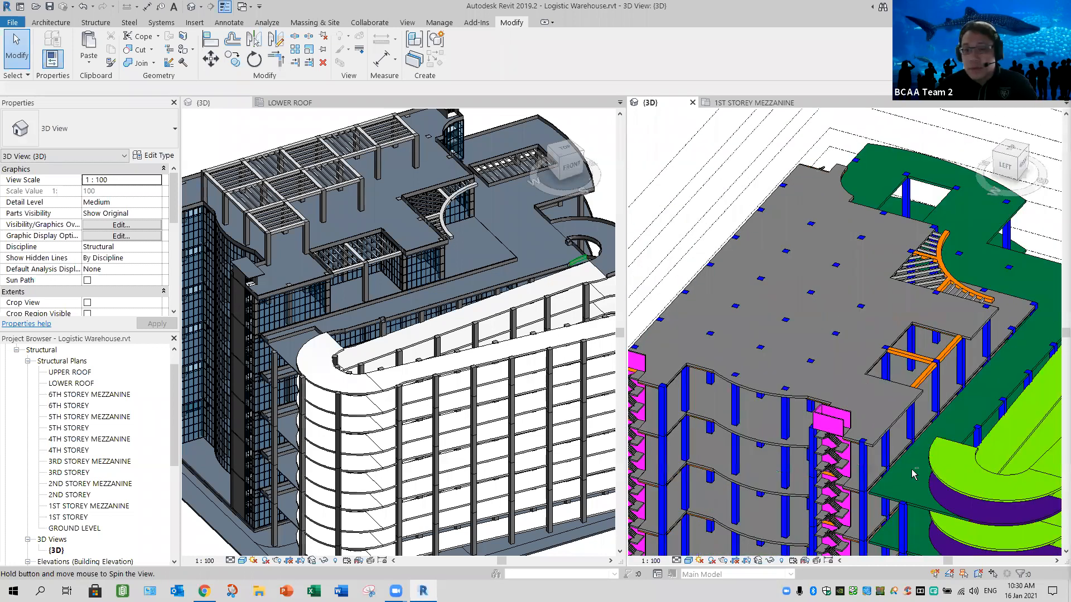
scroll(904, 446, down, 3)
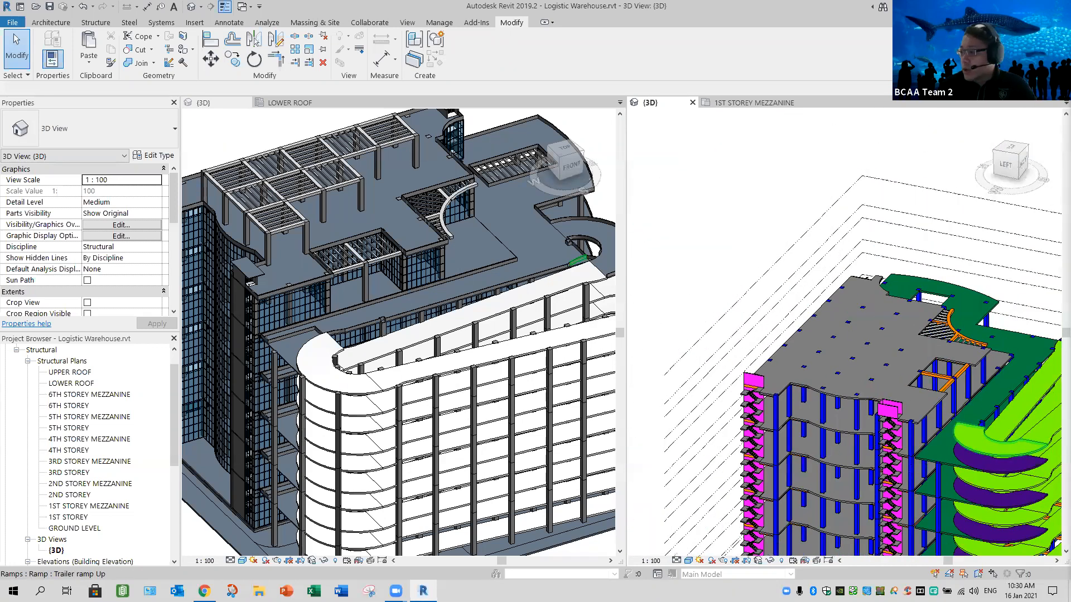